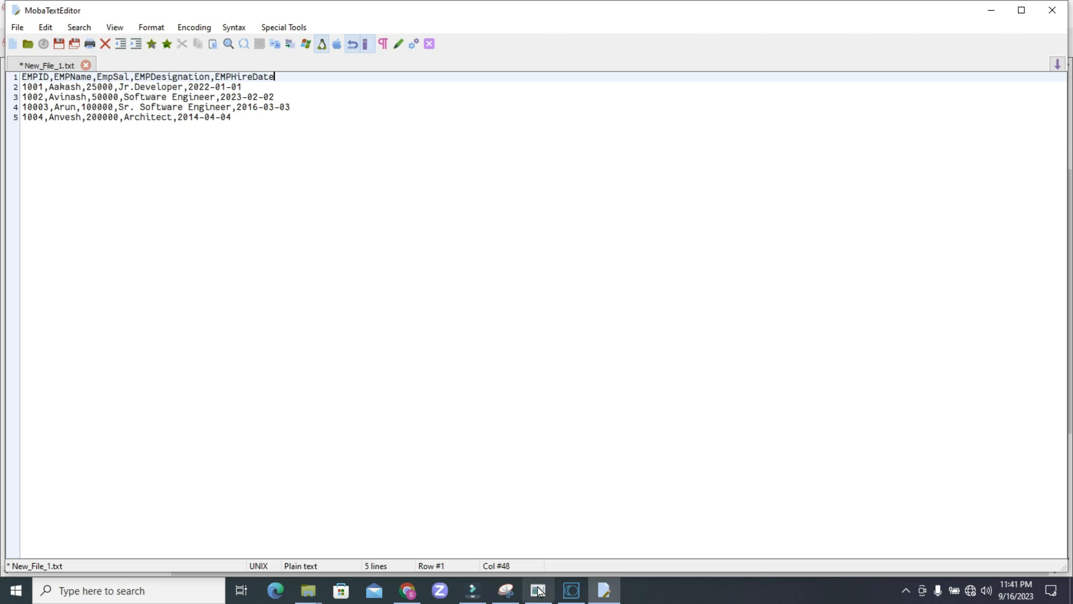
Step: Switch to Software AG Designer and create a package named FlatfileDemo on the Default server
{"action": "left_click", "coordinate": [569, 594]}
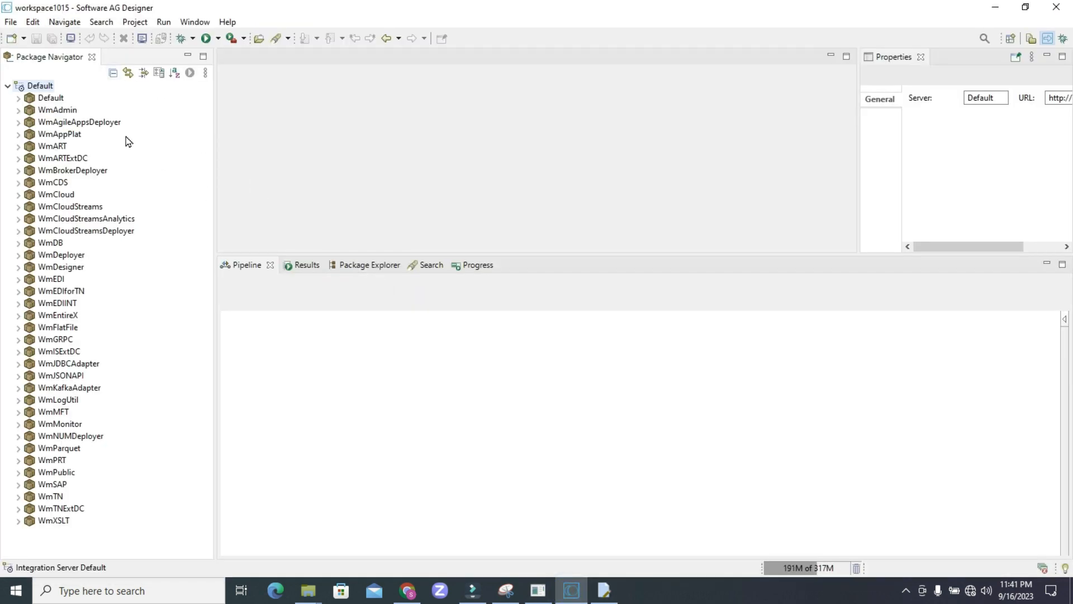
{"action": "right_click", "coordinate": [50, 90]}
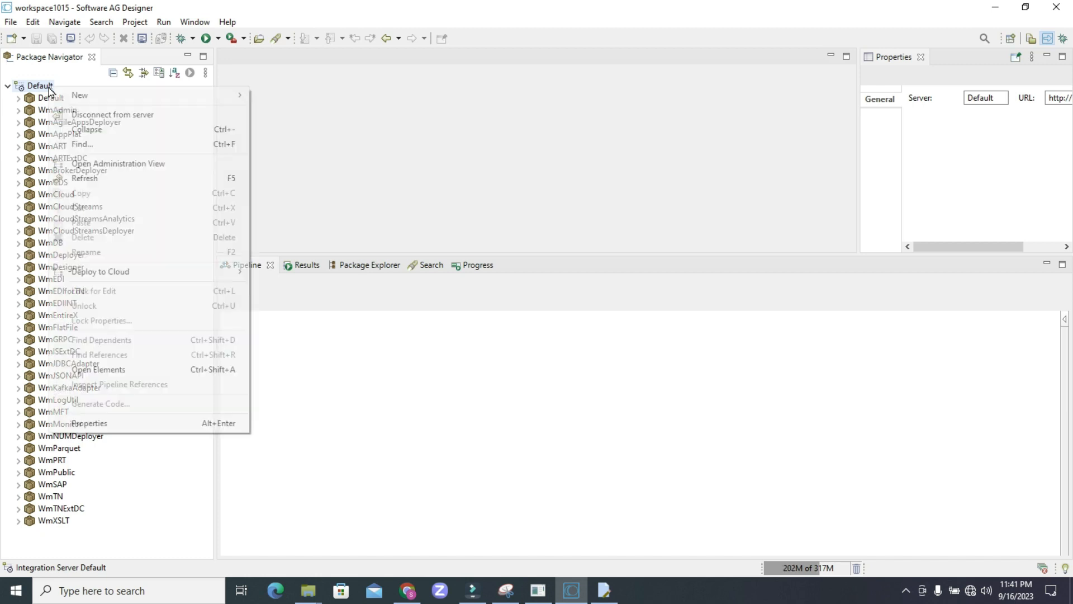
{"action": "left_click", "coordinate": [99, 96]}
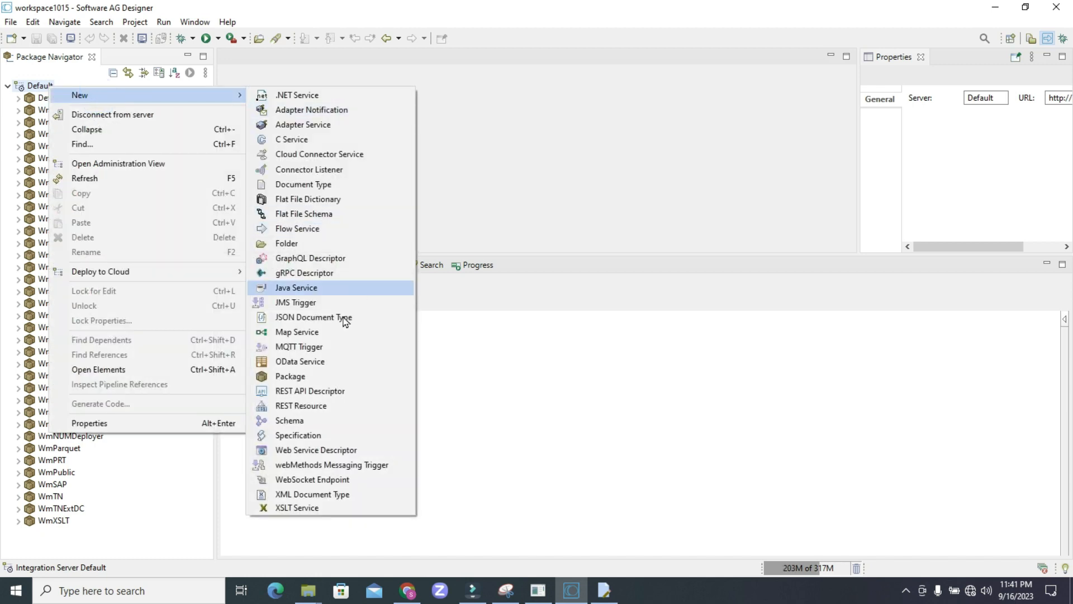
{"action": "left_click", "coordinate": [297, 385]}
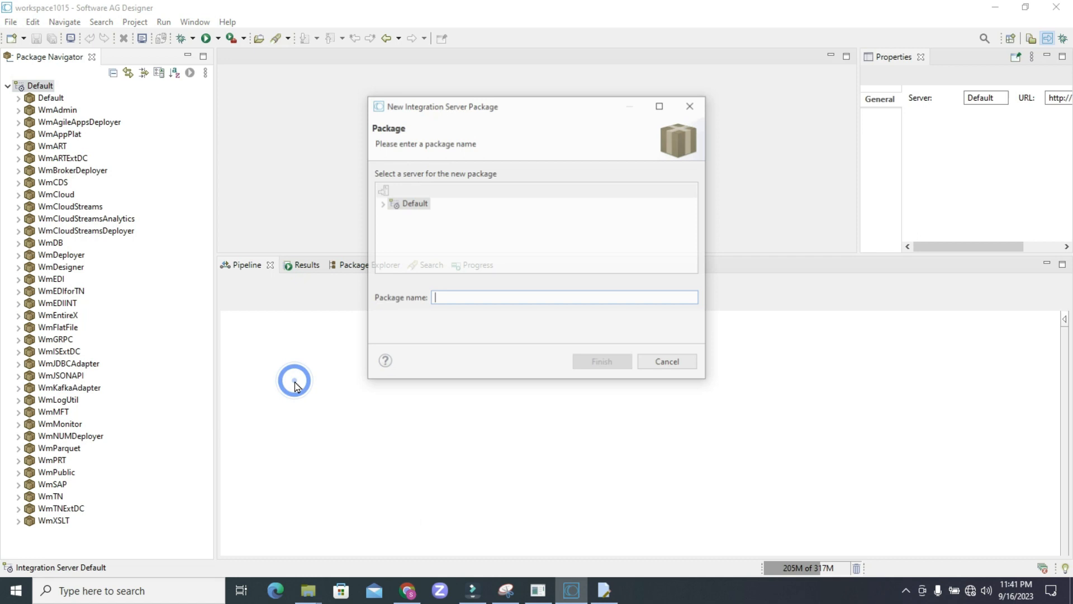
{"action": "type", "text": "FlatfileDemo"}
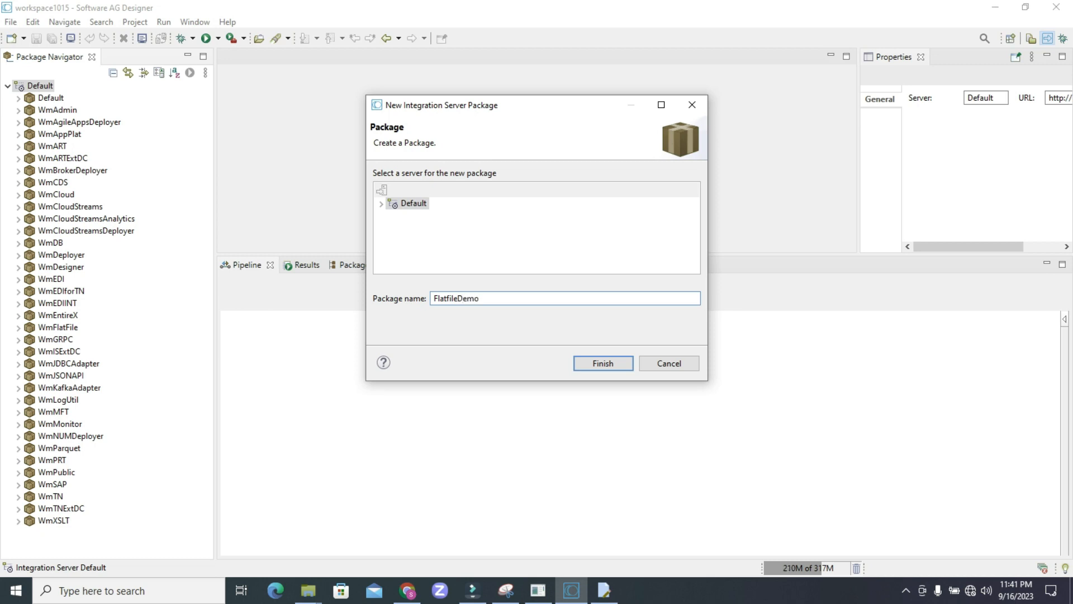
{"action": "key", "text": "ctrl+a"}
{"action": "key", "text": "ctrl+c"}
{"action": "left_click", "coordinate": [576, 364]}
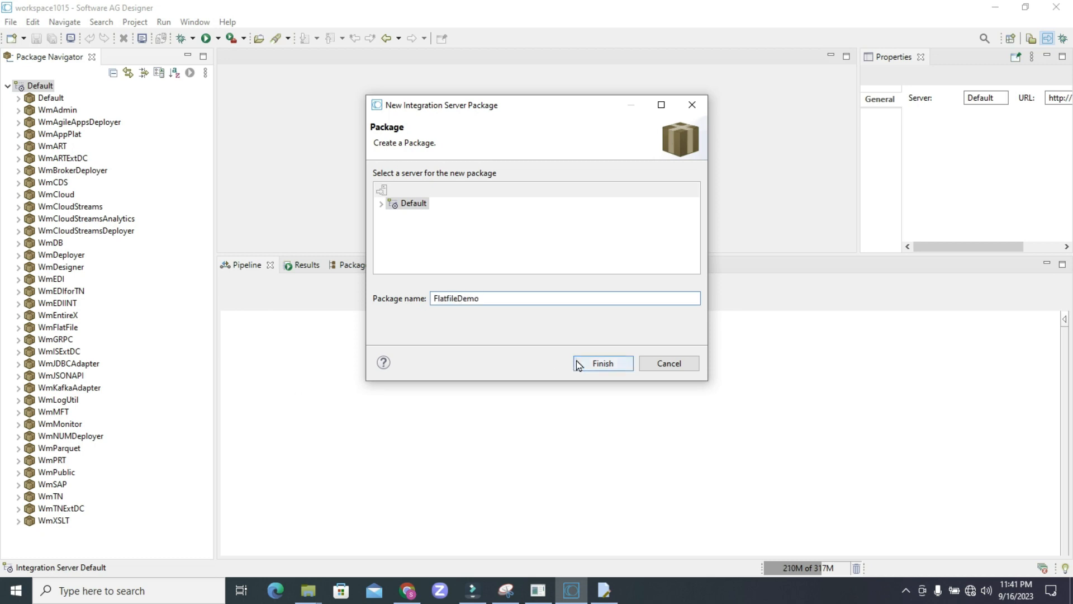
Step: Create a folder named FlatfileDemo inside the FlatfileDemo package
{"action": "right_click", "coordinate": [54, 113]}
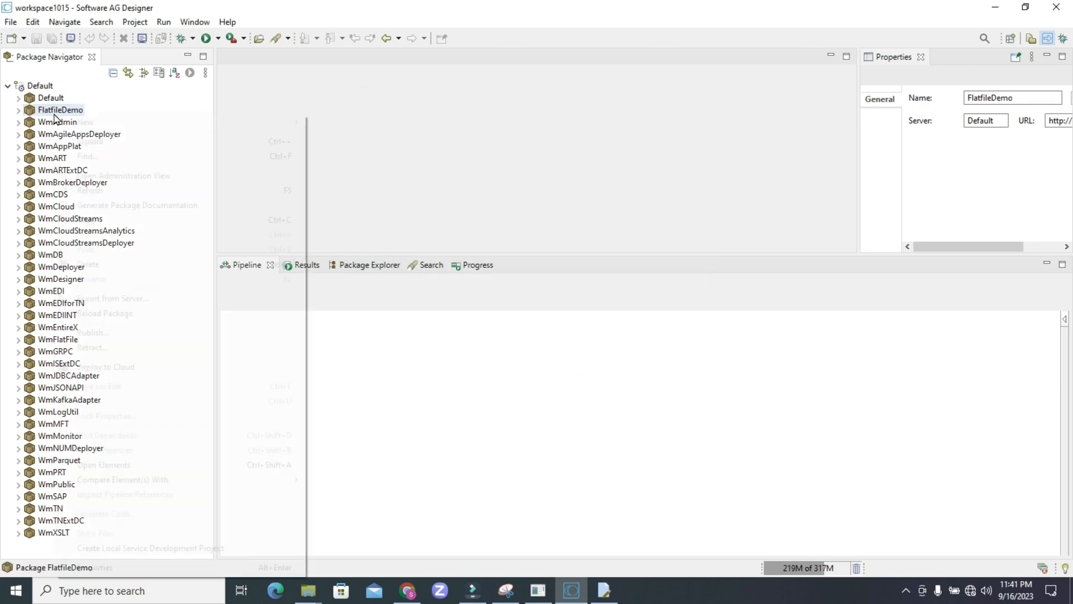
{"action": "left_click", "coordinate": [82, 119]}
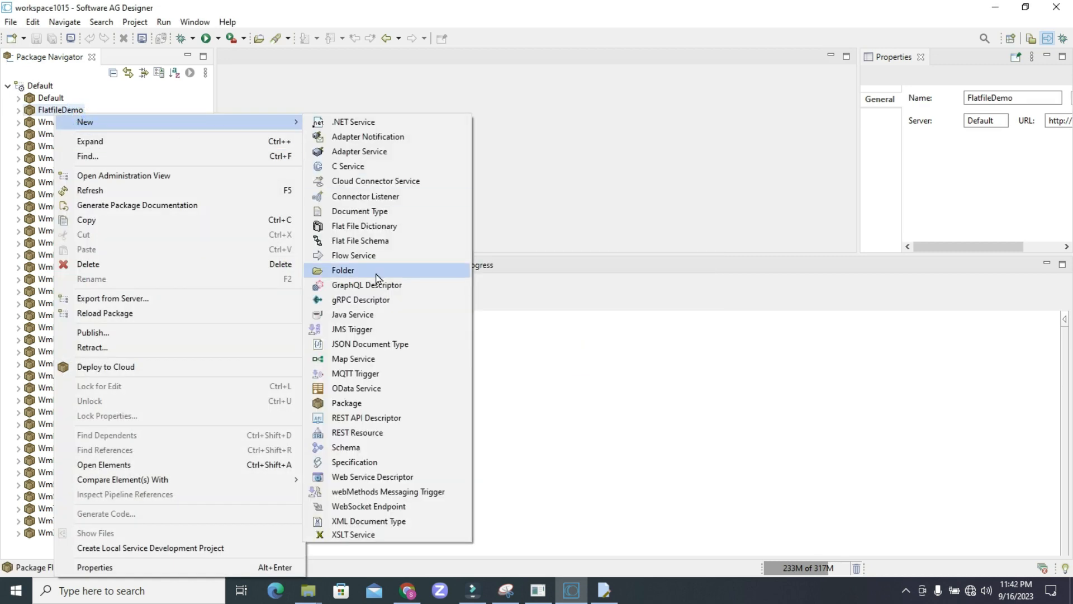
{"action": "left_click", "coordinate": [316, 270]}
{"action": "key", "text": "ctrl+v"}
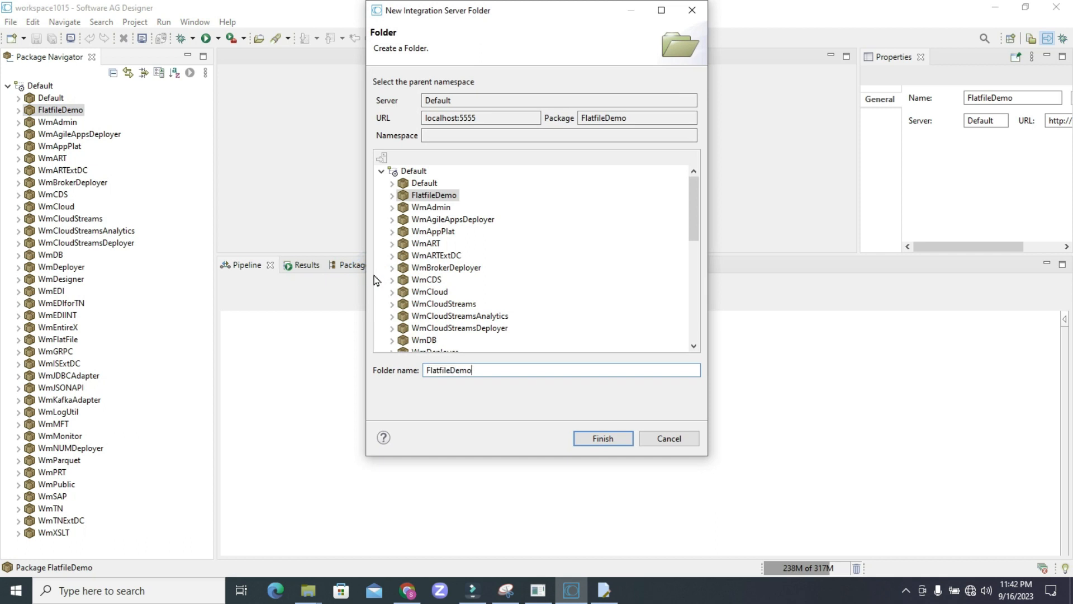
{"action": "left_click", "coordinate": [602, 439]}
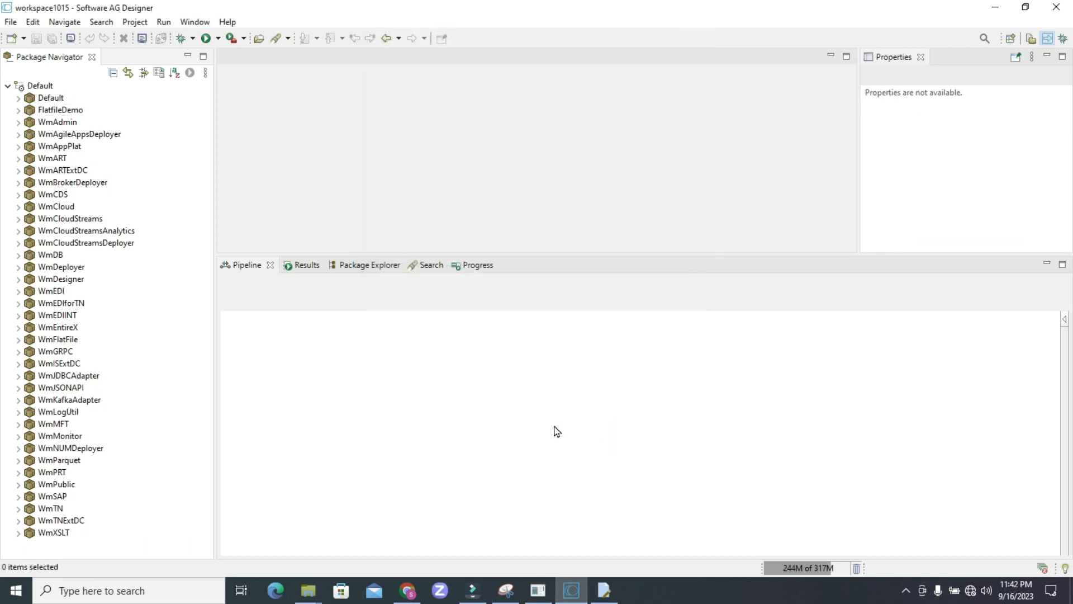
Step: Create a subfolder named flatfiles inside the FlatfileDemo folder of the FlatfileDemo package
{"action": "left_click", "coordinate": [19, 111]}
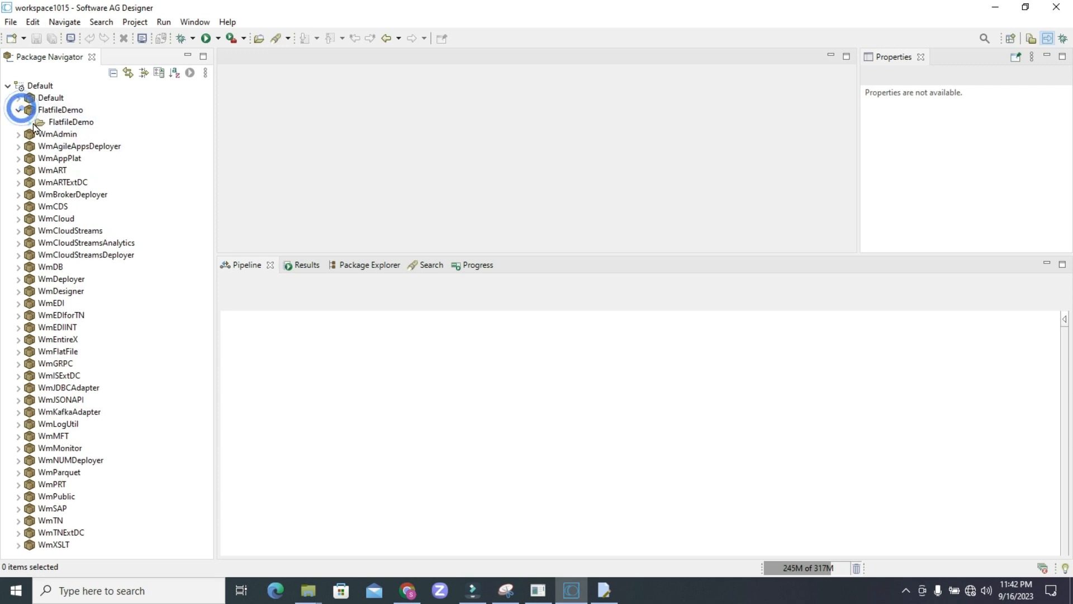
{"action": "left_click", "coordinate": [30, 123]}
{"action": "left_click", "coordinate": [65, 123]}
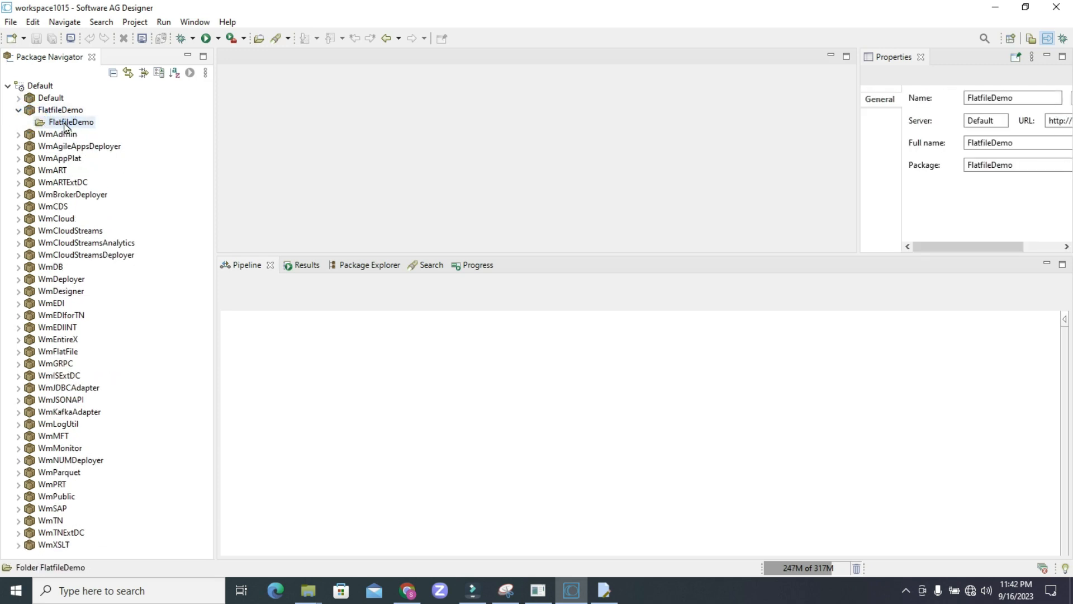
{"action": "right_click", "coordinate": [65, 123]}
{"action": "mouse_move", "coordinate": [115, 139]}
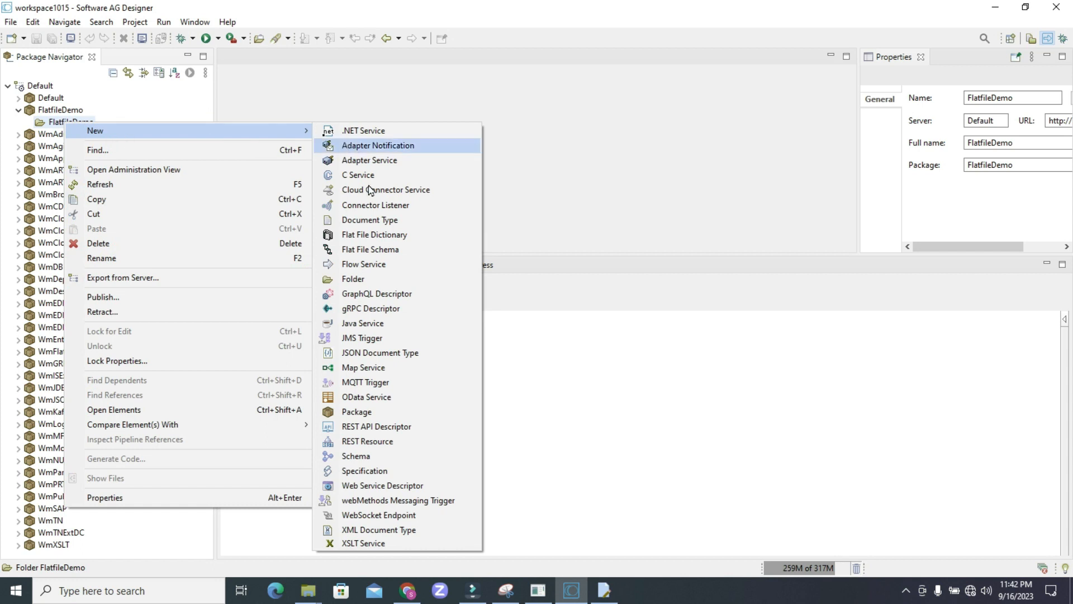
{"action": "left_click", "coordinate": [364, 280]}
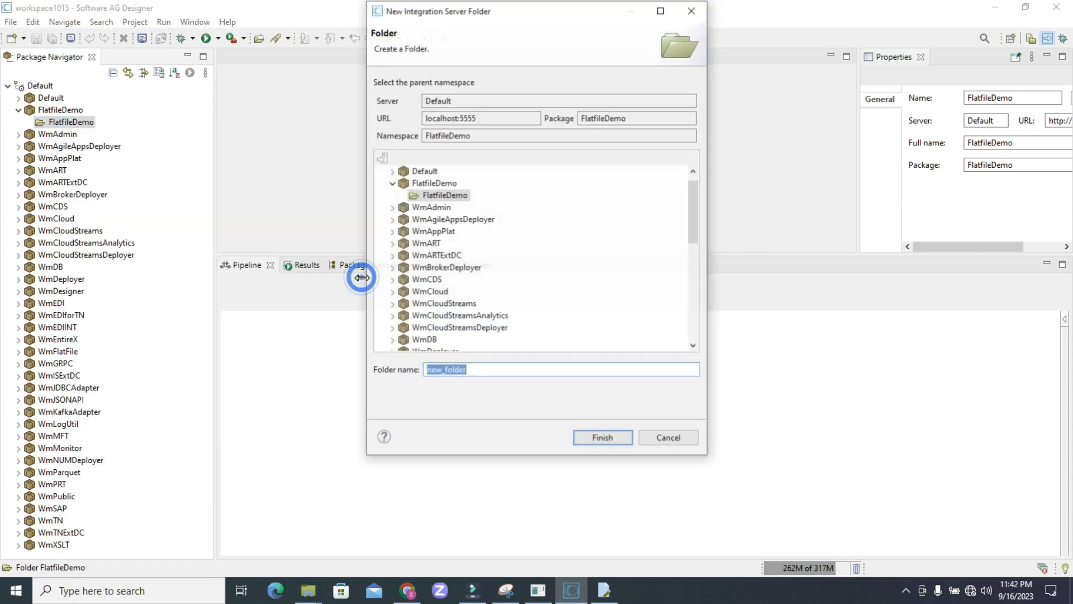
{"action": "type", "text": "flatfiles"}
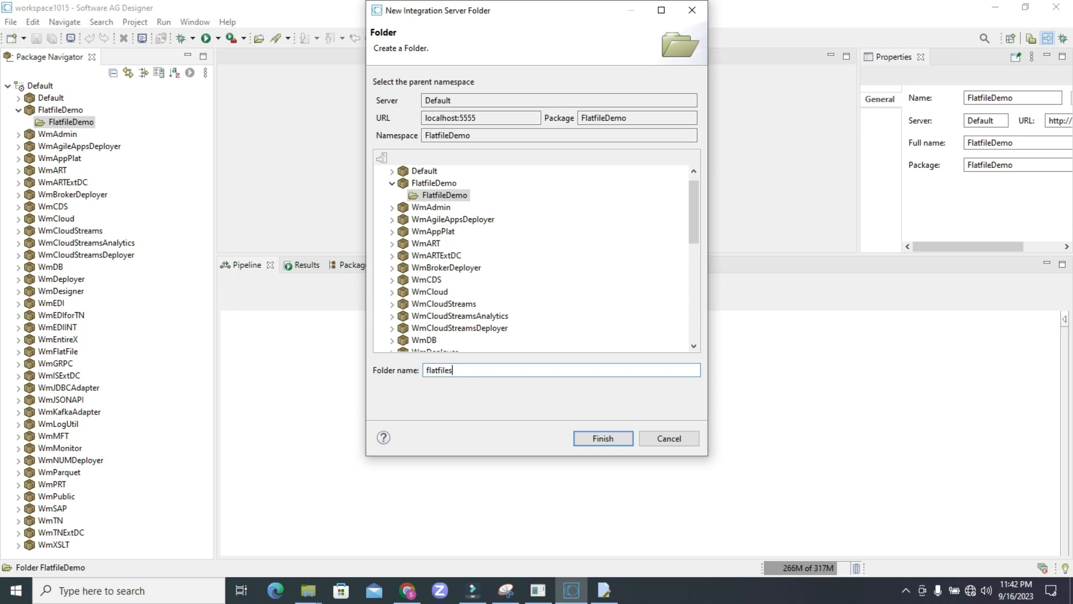
{"action": "left_click", "coordinate": [599, 433]}
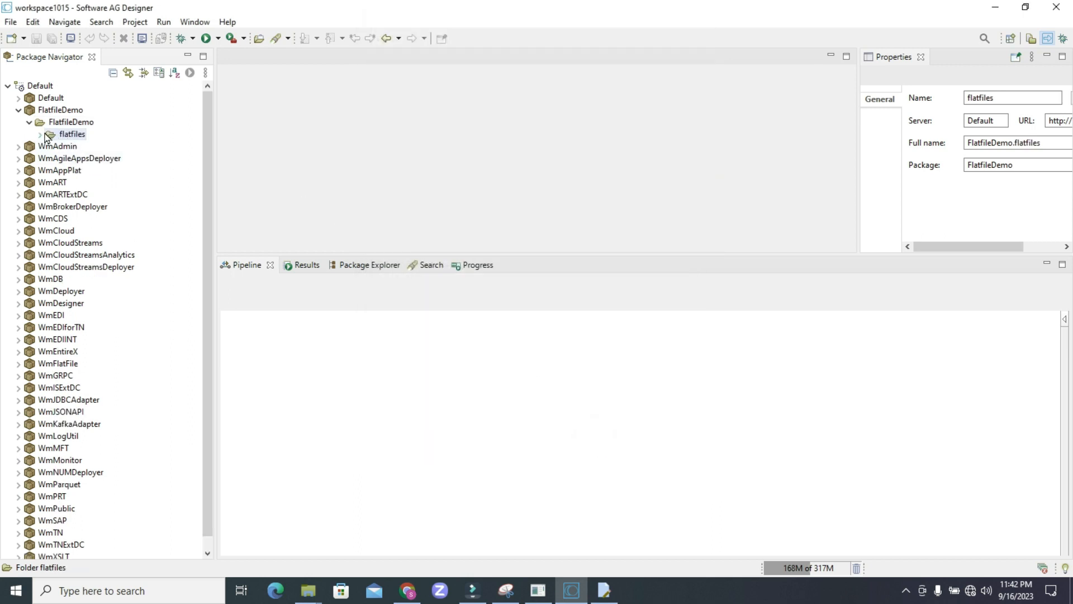
Step: Create a flat file dictionary named EmpDetailsFFDic in the flatfiles folder
{"action": "left_click", "coordinate": [42, 134]}
{"action": "right_click", "coordinate": [77, 135]}
{"action": "mouse_move", "coordinate": [112, 148]}
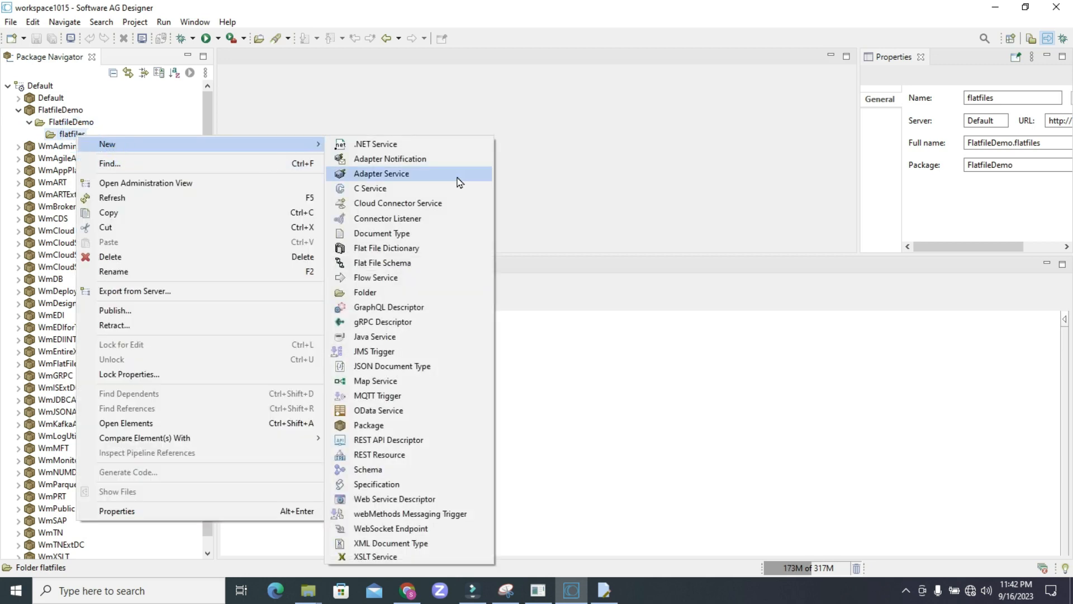
{"action": "left_click", "coordinate": [401, 247]}
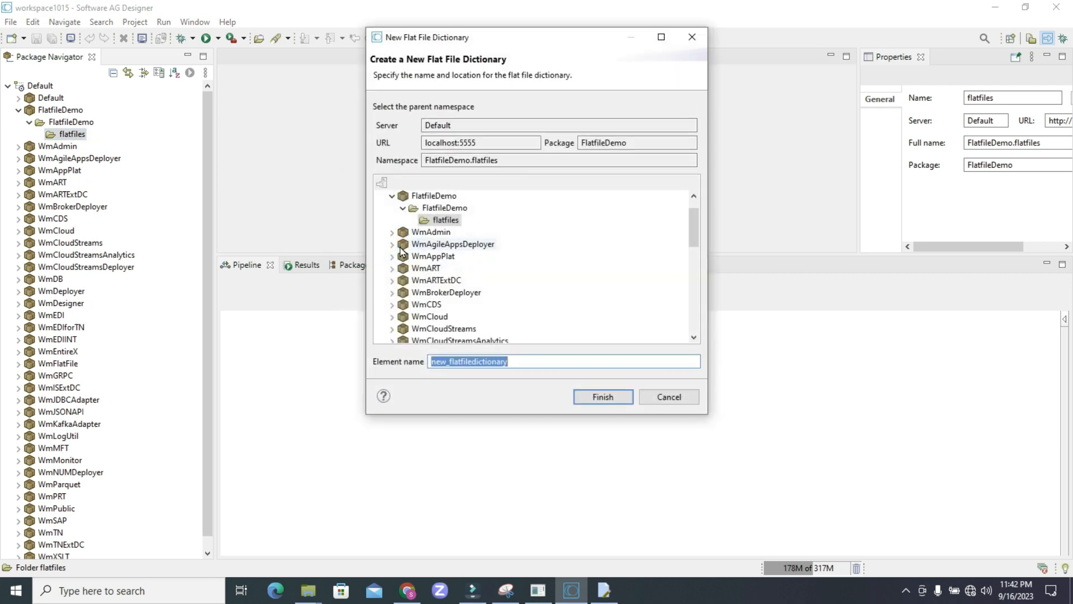
{"action": "type", "text": "EmpDetailsDic"}
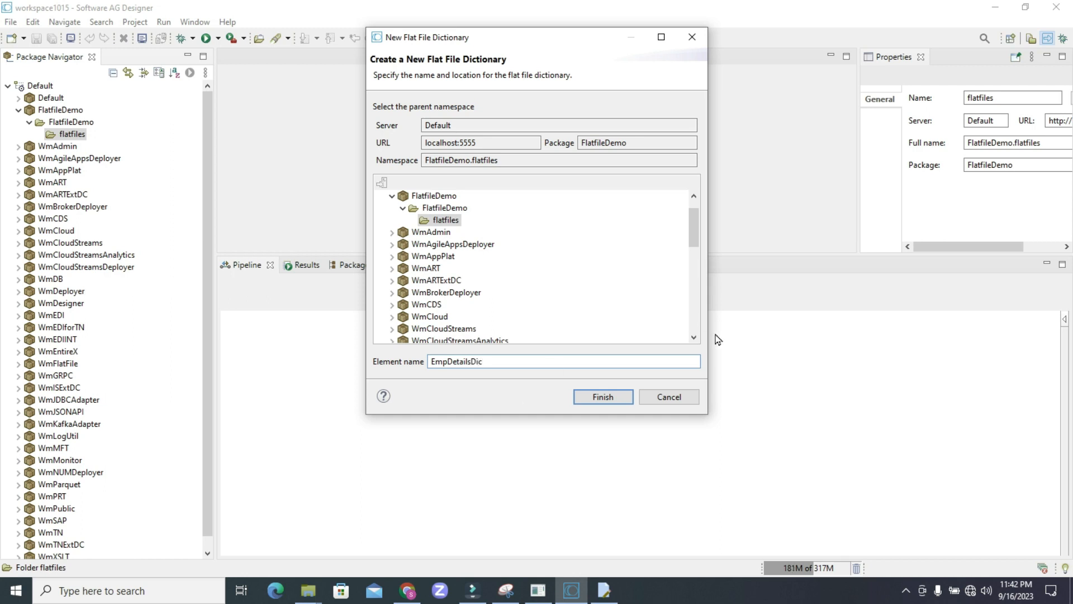
{"action": "left_click", "coordinate": [473, 361]}
{"action": "type", "text": "FF"}
{"action": "left_click", "coordinate": [608, 398]}
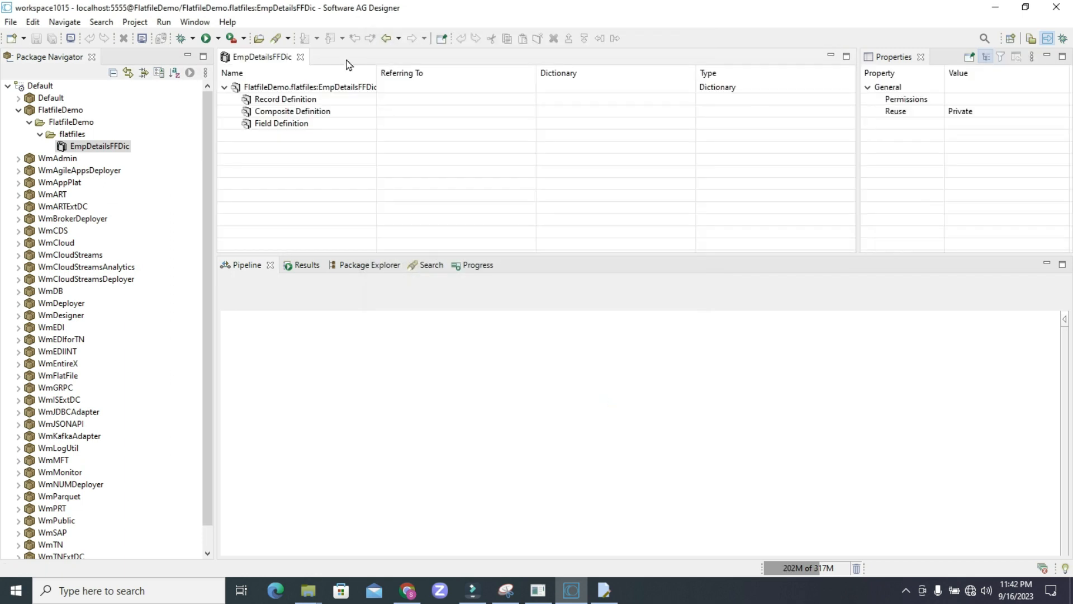
Step: Check the header row in the sample text file and add a record definition named Employee to the EmpDetailsFFDic dictionary
{"action": "left_click", "coordinate": [290, 101]}
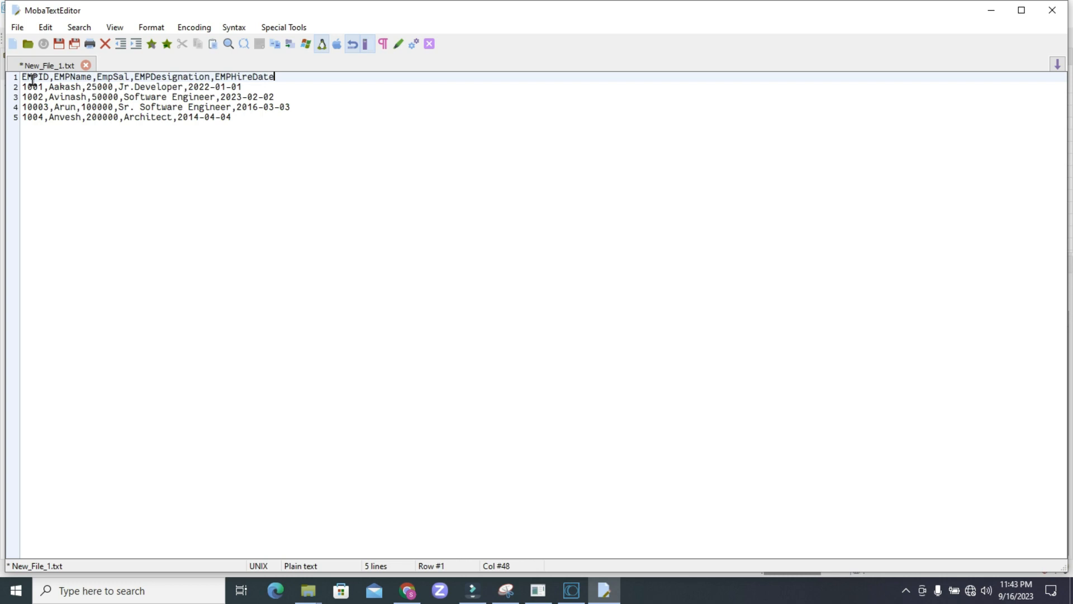
{"action": "left_click_drag", "start_coordinate": [38, 77], "coordinate": [22, 76]}
{"action": "left_click", "coordinate": [572, 591]}
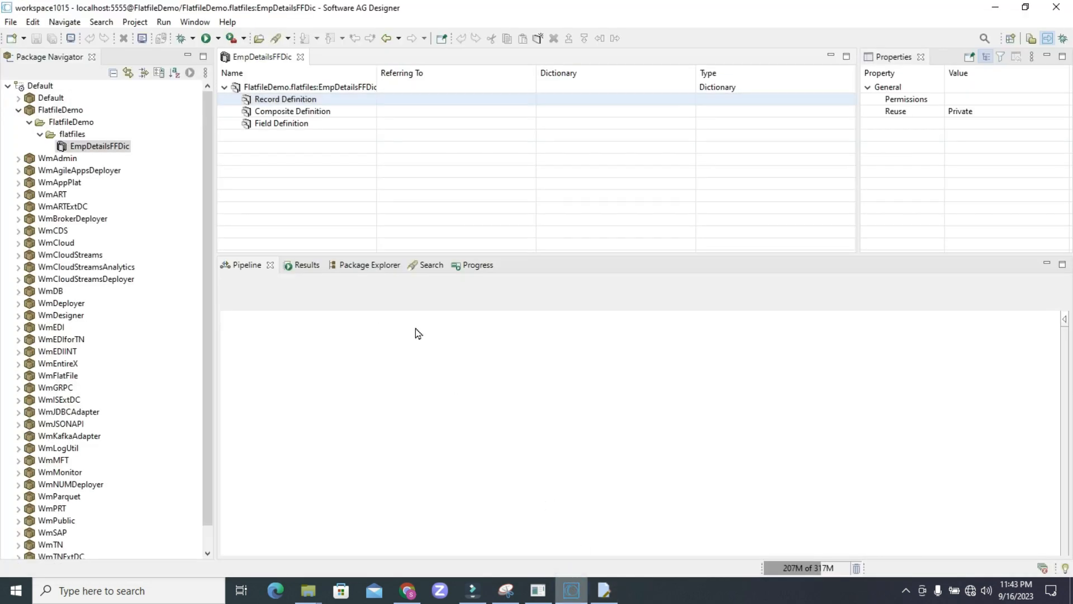
{"action": "right_click", "coordinate": [303, 104]}
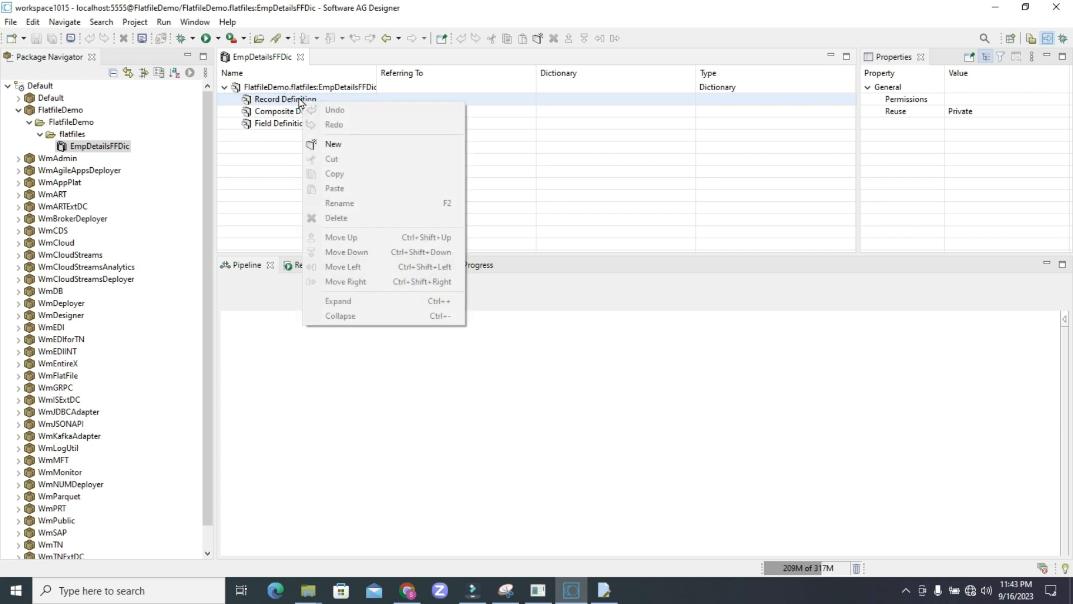
{"action": "left_click", "coordinate": [335, 145]}
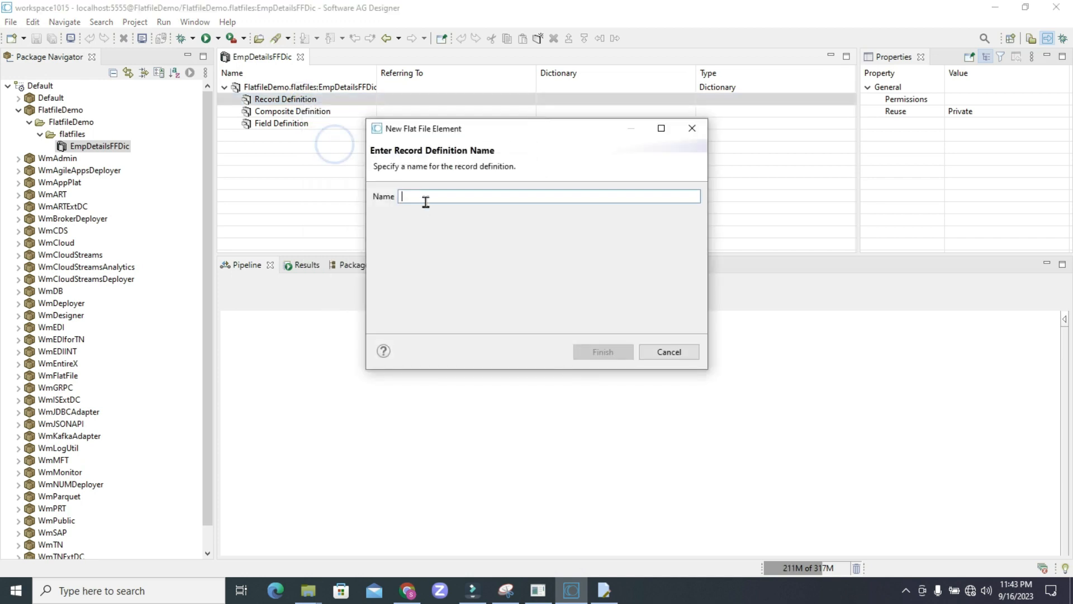
{"action": "type", "text": "Employess"}
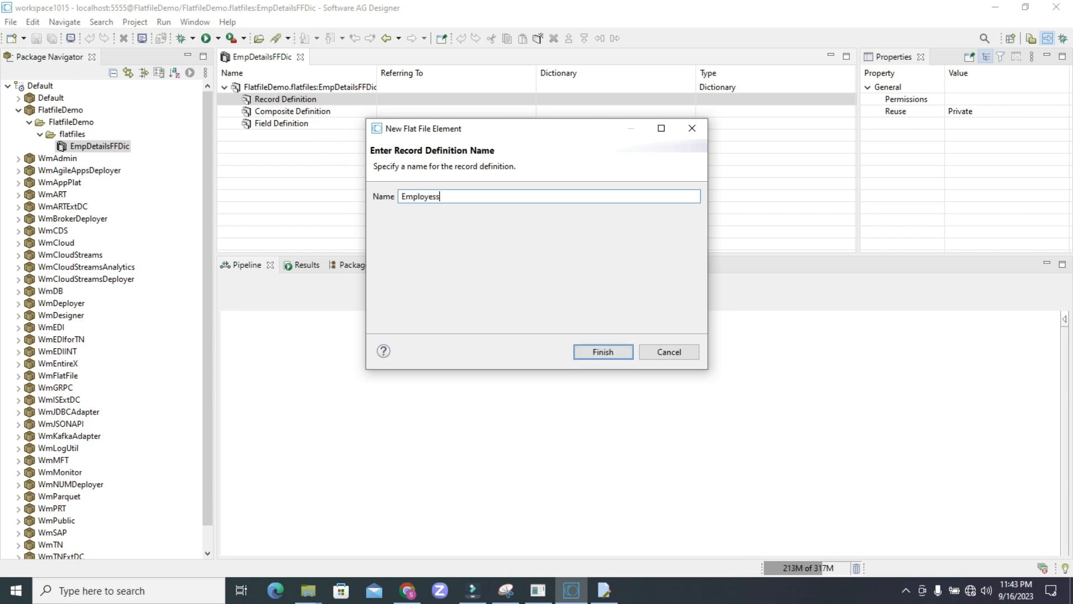
{"action": "key", "text": "BackSpace"}
{"action": "left_click", "coordinate": [599, 351]}
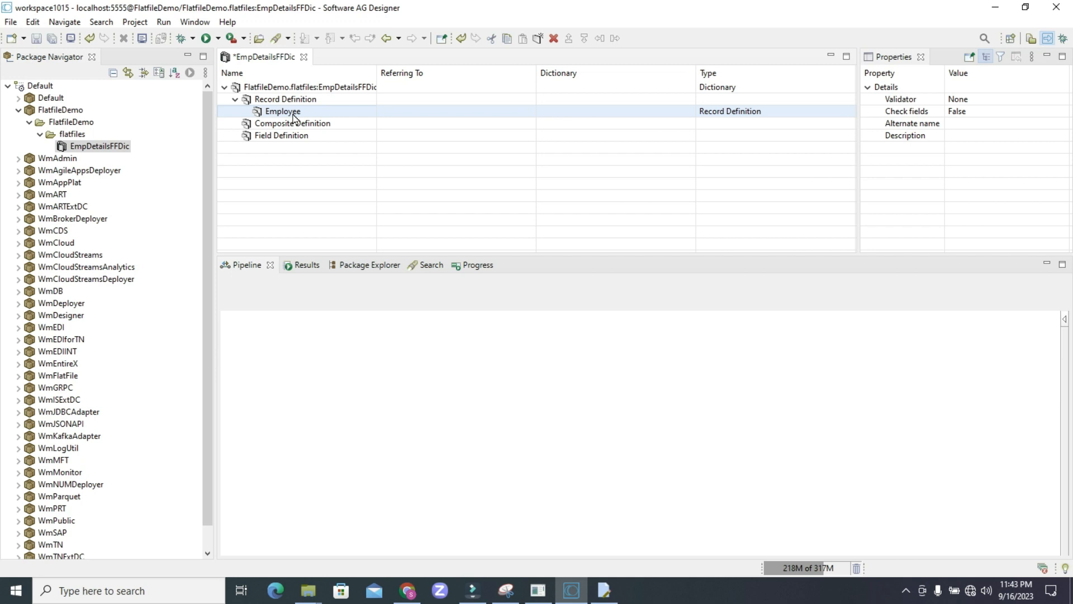
Step: Start a new field definition under the Employee record and set its extractor type to Nth Field
{"action": "left_click", "coordinate": [603, 590]}
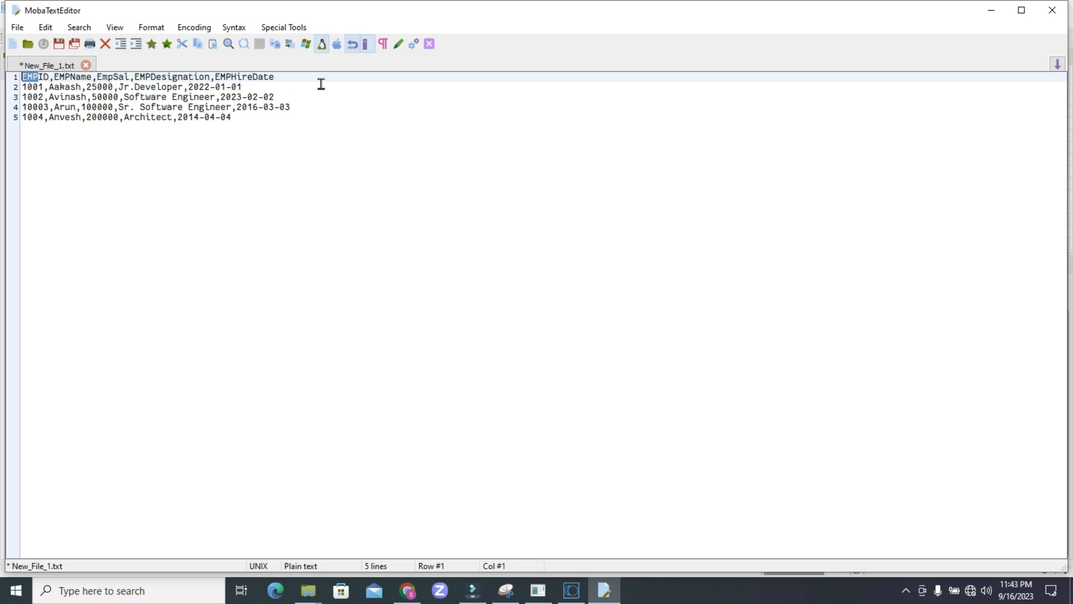
{"action": "left_click", "coordinate": [603, 591]}
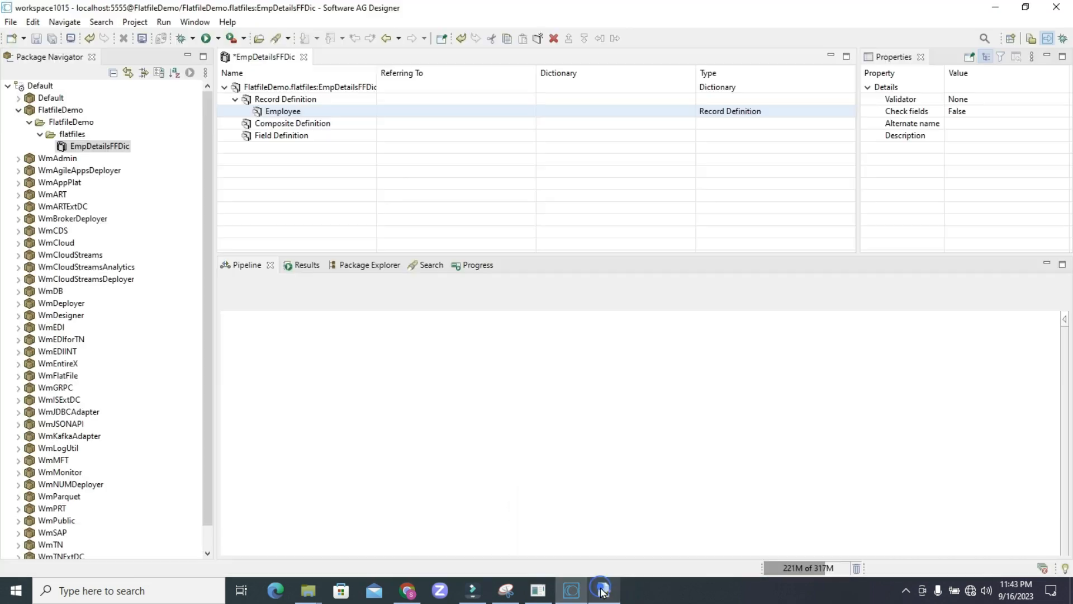
{"action": "right_click", "coordinate": [272, 112]}
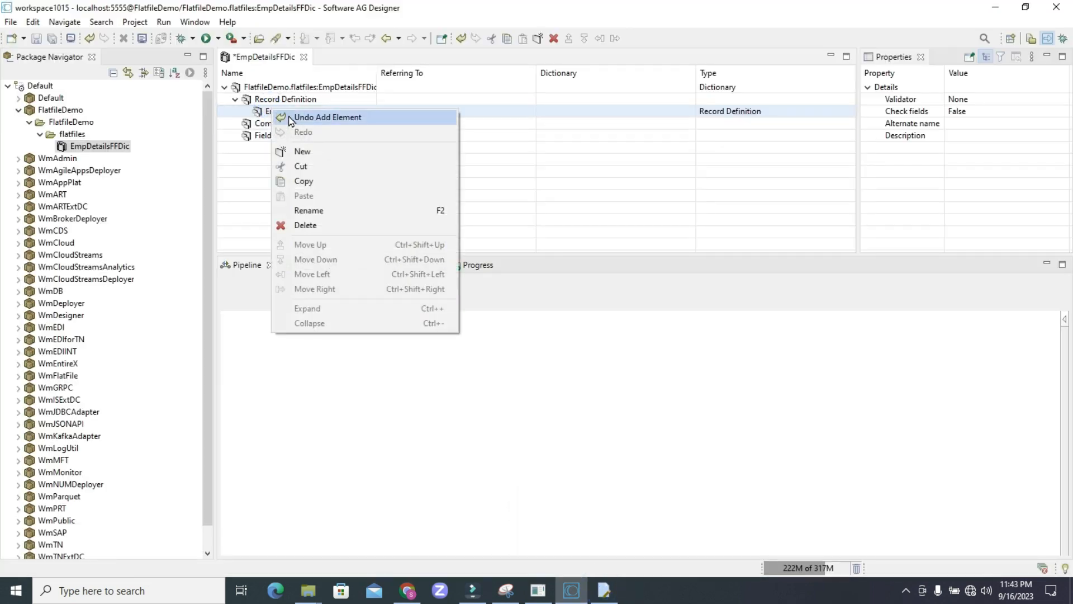
{"action": "left_click", "coordinate": [302, 151]}
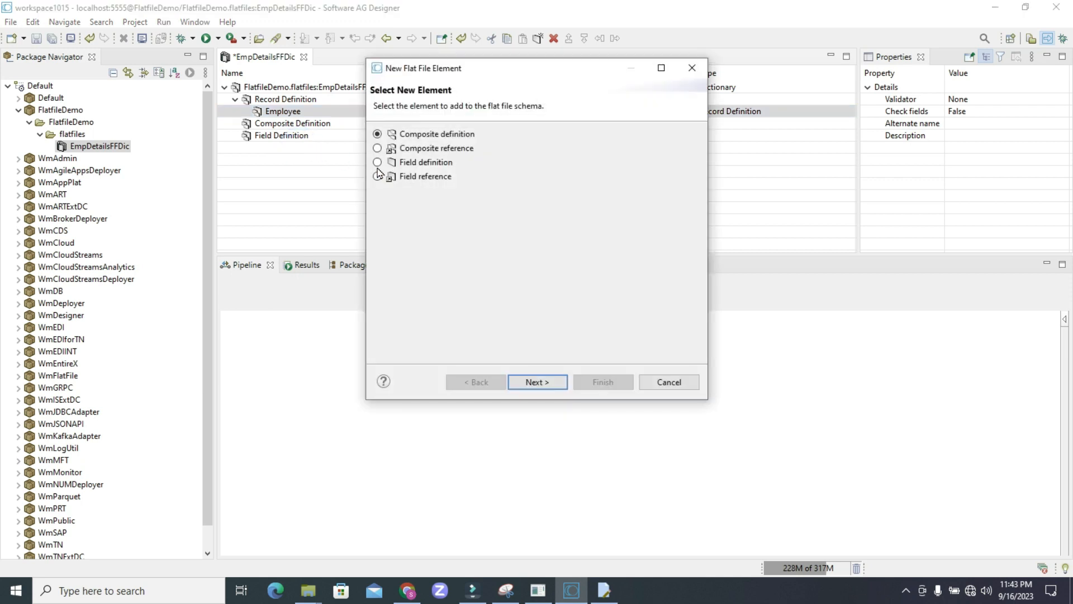
{"action": "left_click", "coordinate": [445, 162]}
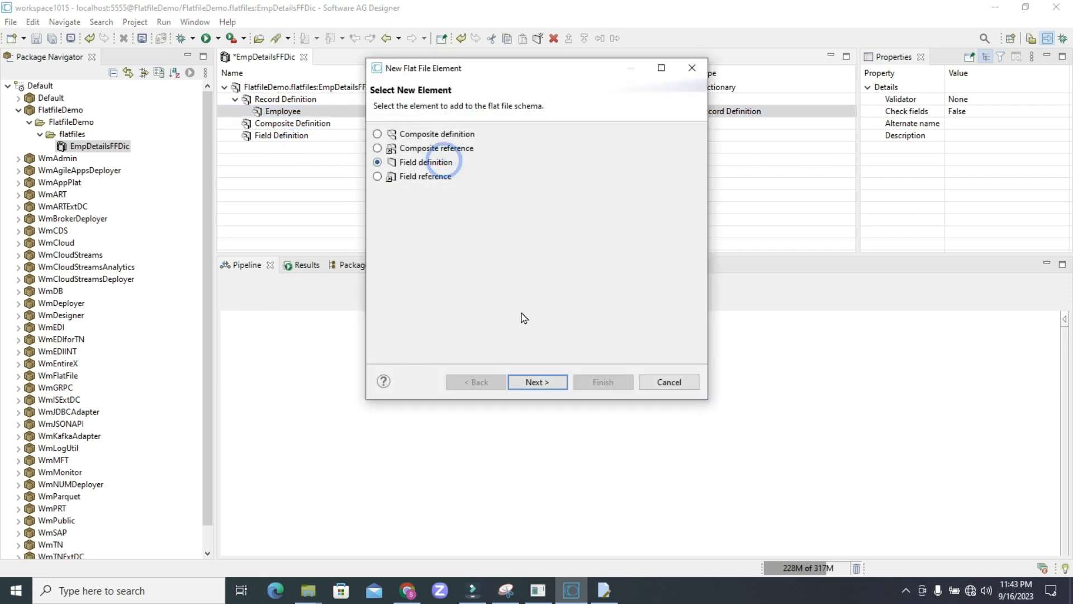
{"action": "left_click", "coordinate": [531, 382]}
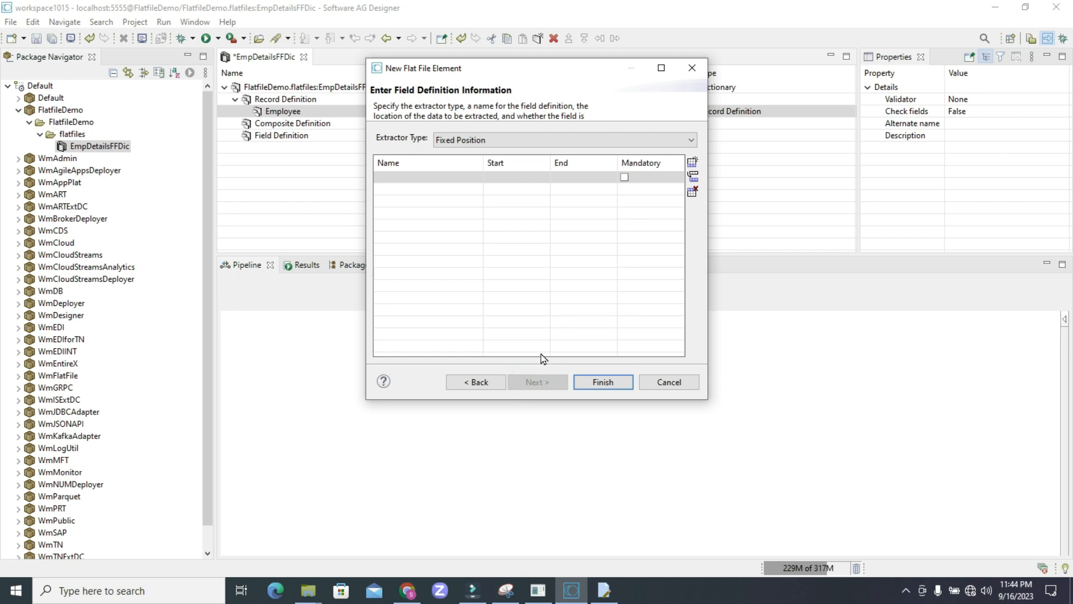
{"action": "left_click", "coordinate": [513, 144]}
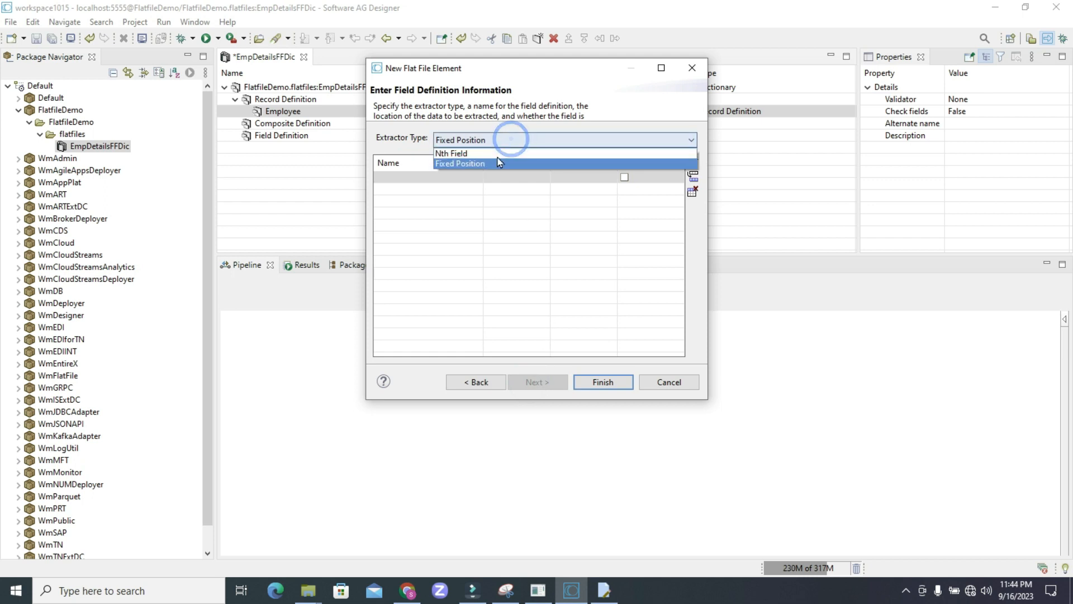
{"action": "left_click", "coordinate": [488, 161]}
{"action": "left_click", "coordinate": [488, 139]}
{"action": "left_click", "coordinate": [486, 151]}
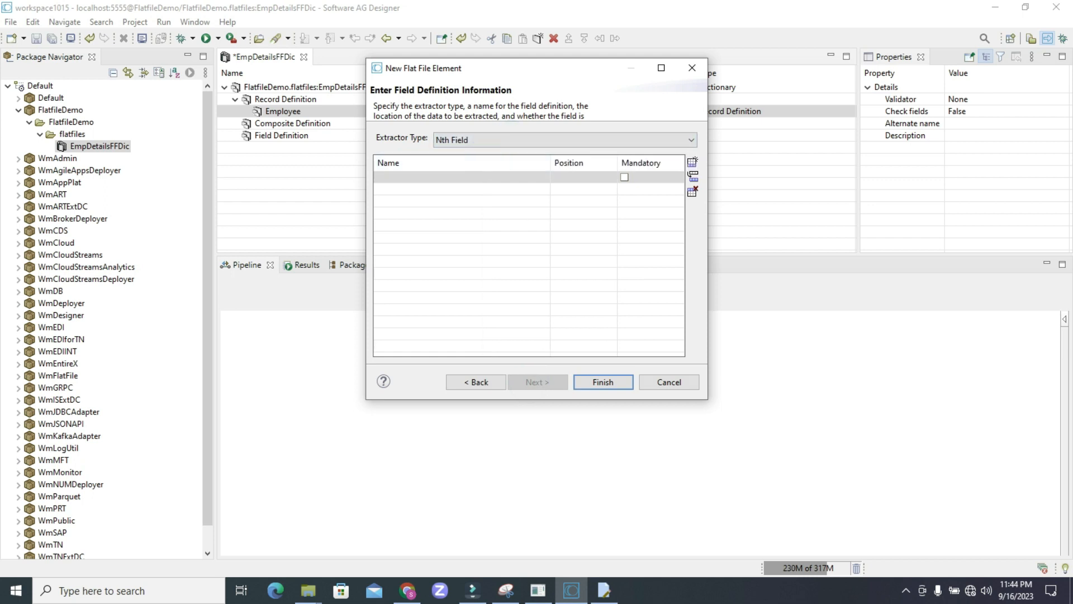
Step: Switch to the sample text file in MobaTextEditor and examine how the first employee row's values line up with the header fields
{"action": "left_click", "coordinate": [604, 590]}
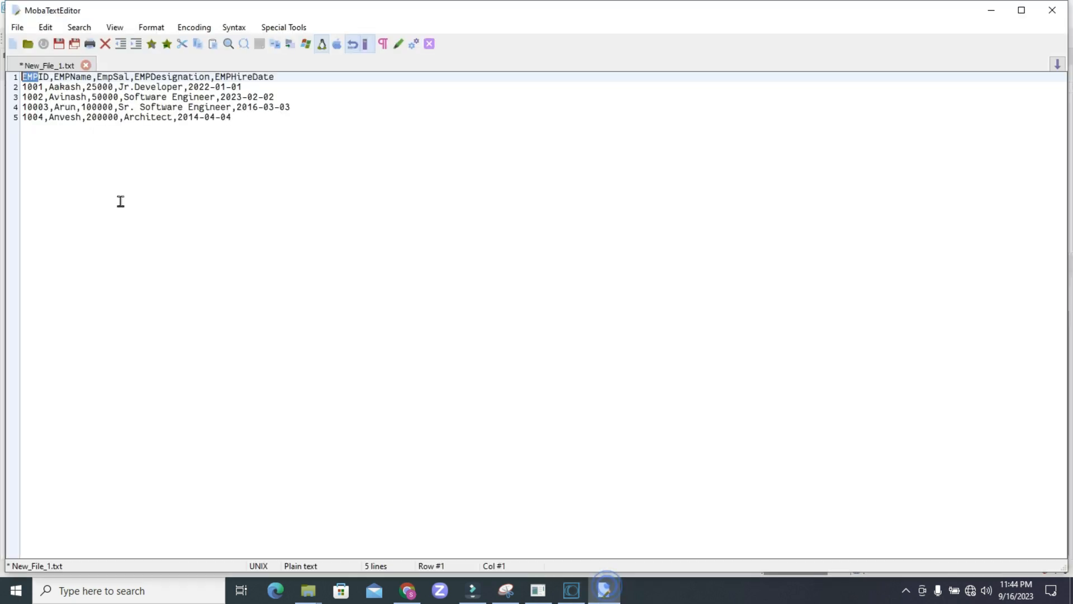
{"action": "left_click", "coordinate": [31, 86]}
{"action": "left_click", "coordinate": [65, 87]}
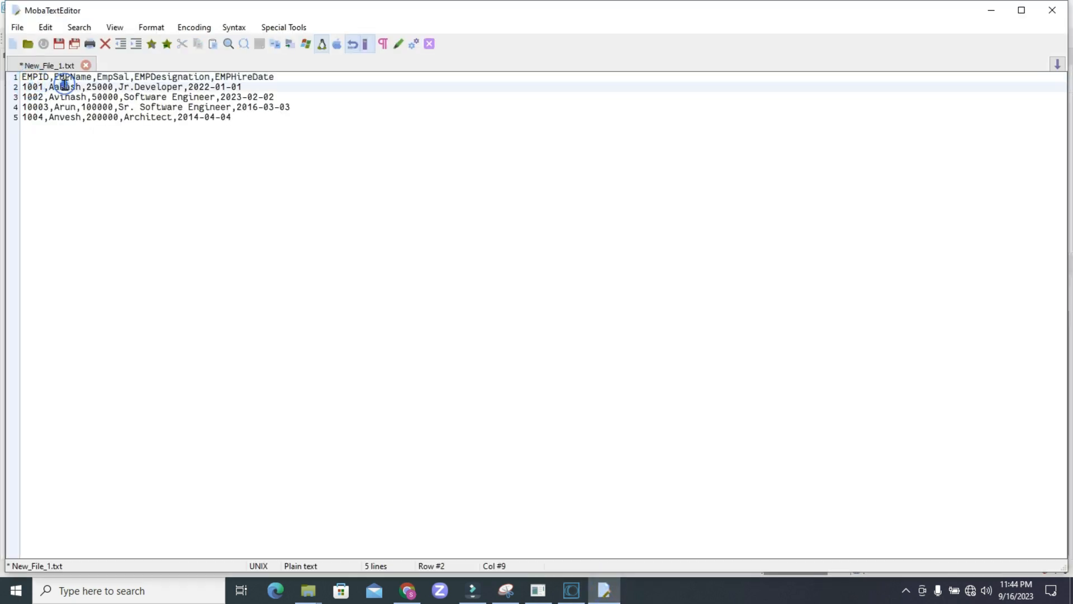
{"action": "left_click", "coordinate": [97, 87]}
{"action": "left_click", "coordinate": [149, 87]}
{"action": "left_click", "coordinate": [584, 590]}
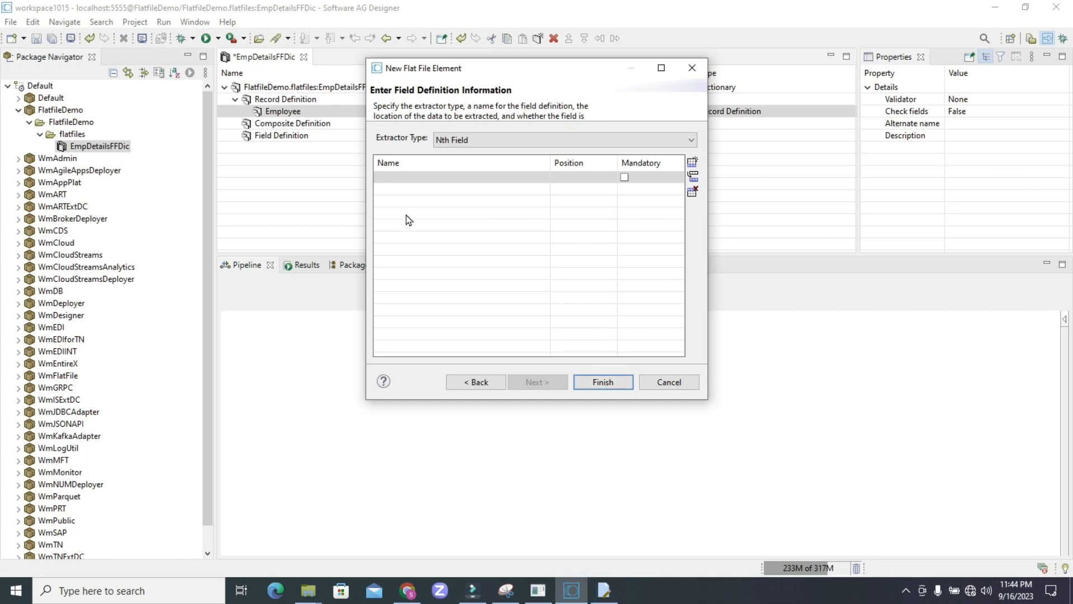
Step: Define the first field as EMPID, copying the name from the sample file's header, with position 0 and marked mandatory
{"action": "left_click", "coordinate": [403, 175]}
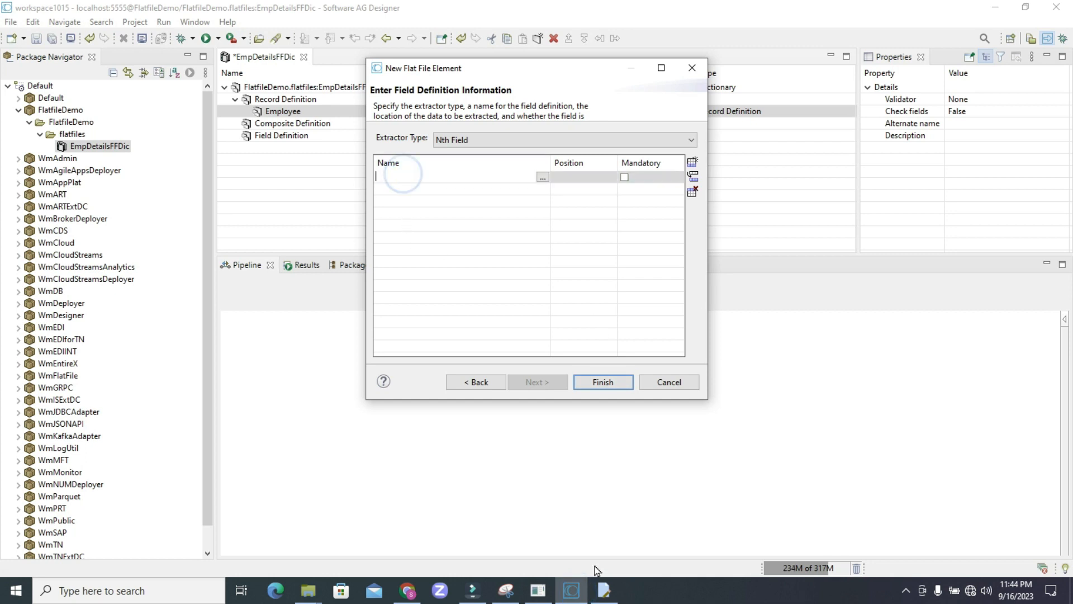
{"action": "left_click", "coordinate": [574, 586]}
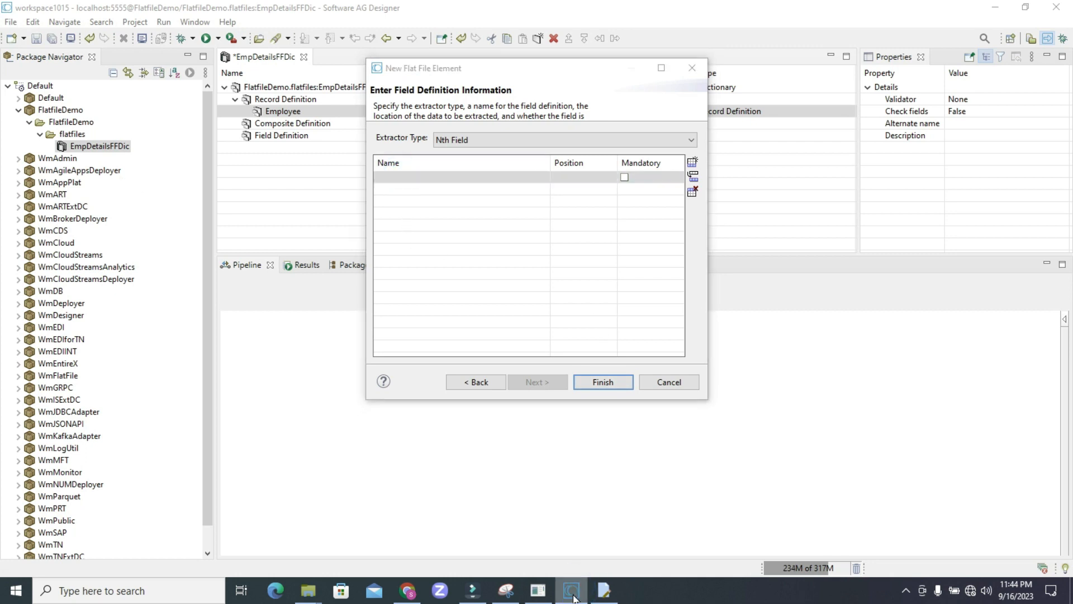
{"action": "left_click", "coordinate": [604, 590]}
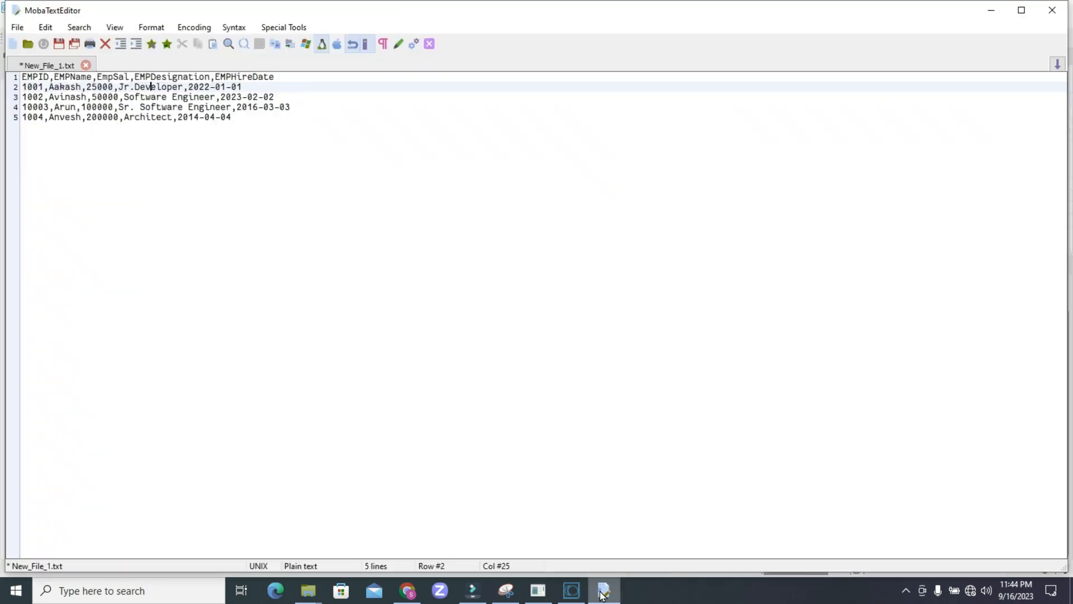
{"action": "double_click", "coordinate": [36, 76]}
{"action": "key", "text": "ctrl+c"}
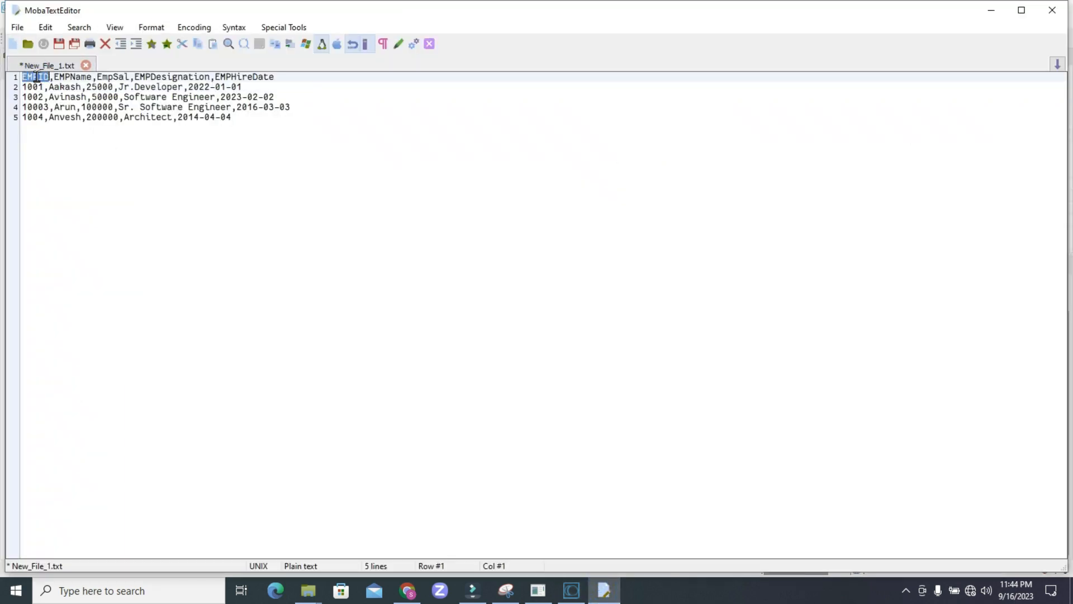
{"action": "key", "text": "alt+Tab"}
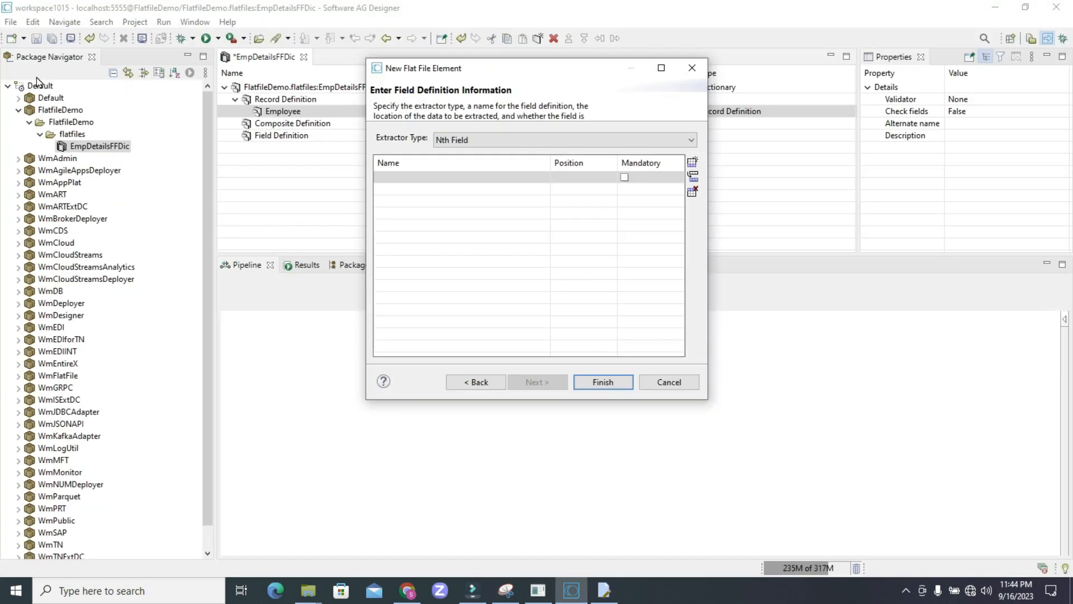
{"action": "left_click", "coordinate": [417, 180]}
{"action": "key", "text": "ctrl+v"}
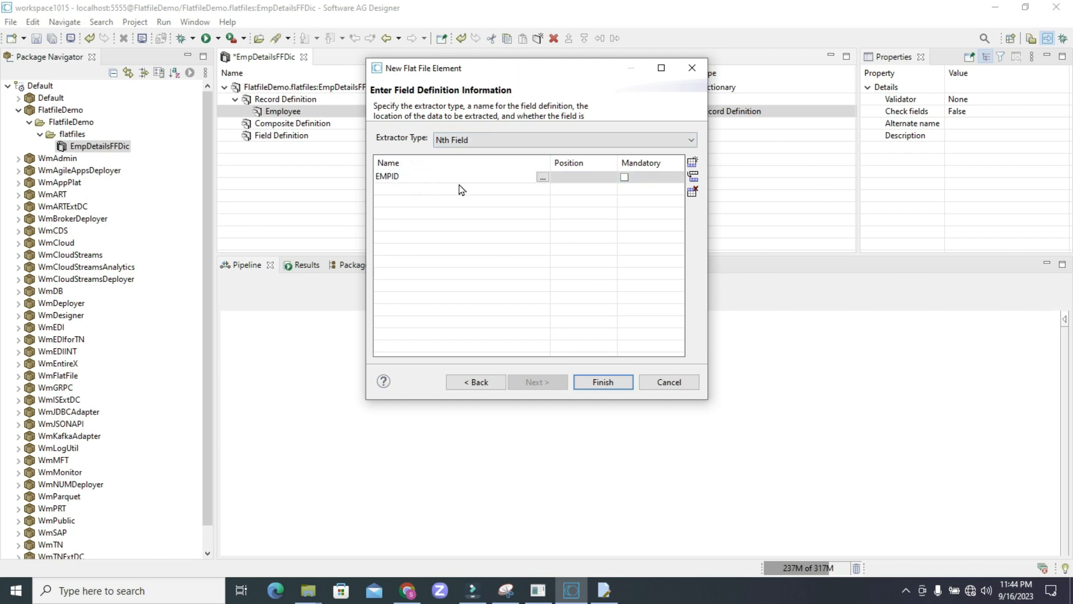
{"action": "left_click", "coordinate": [606, 177]}
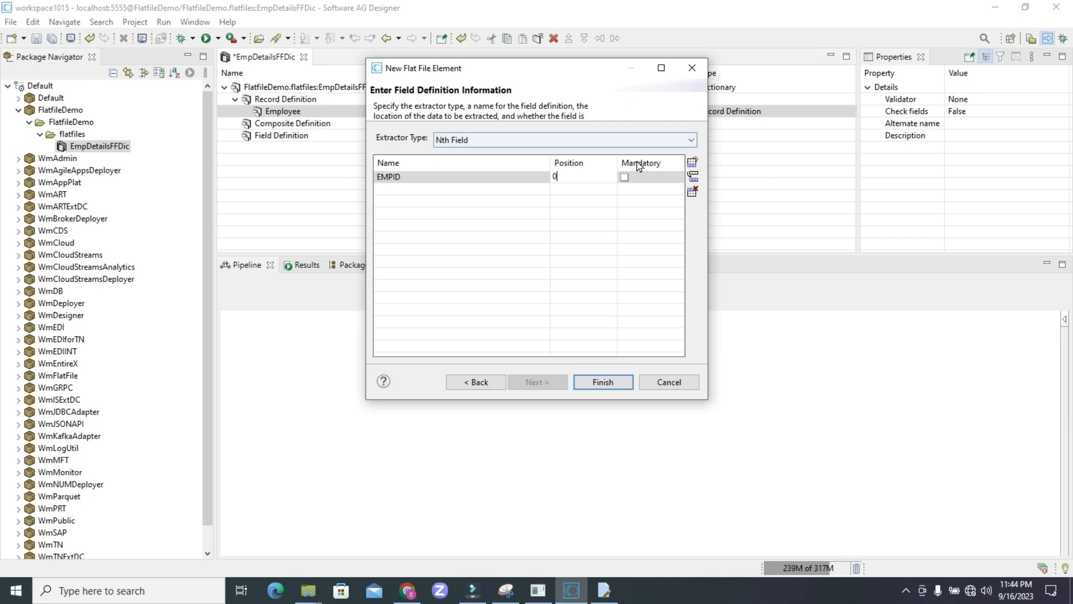
{"action": "left_click", "coordinate": [624, 176]}
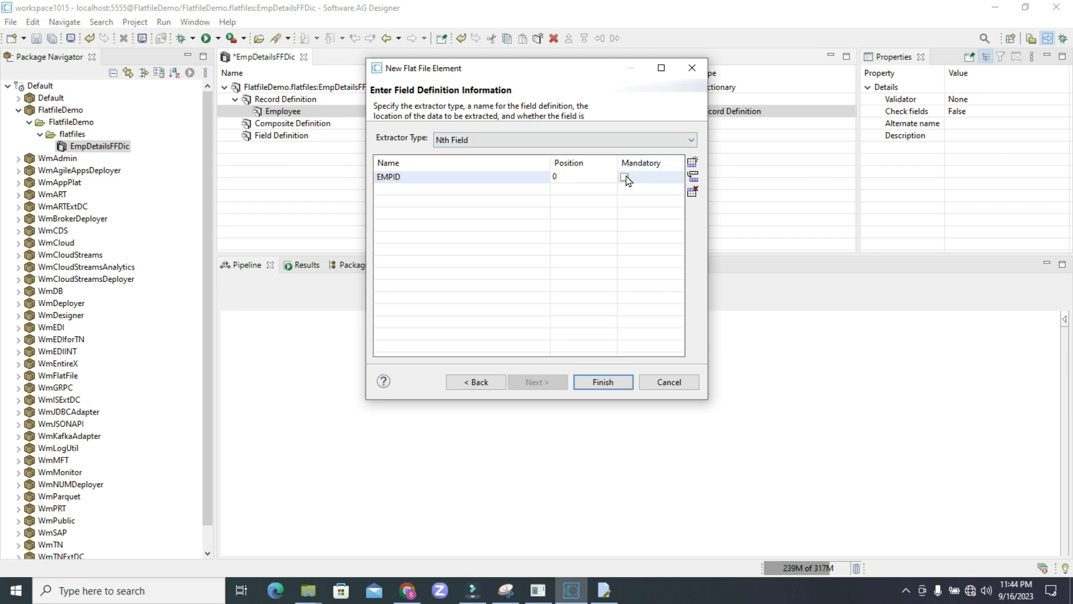
Step: Add four more field rows and name the second field EMPName, copied from the sample file's header
{"action": "left_click", "coordinate": [692, 162]}
{"action": "left_click", "coordinate": [692, 162]}
{"action": "left_click", "coordinate": [692, 162]}
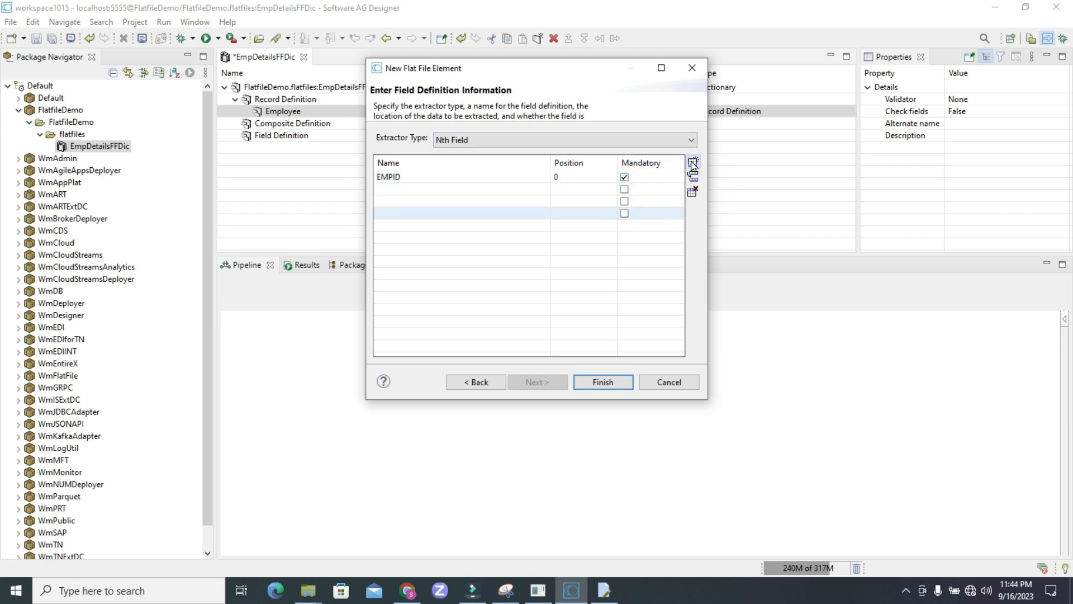
{"action": "left_click", "coordinate": [692, 162]}
{"action": "key", "text": "alt+Tab"}
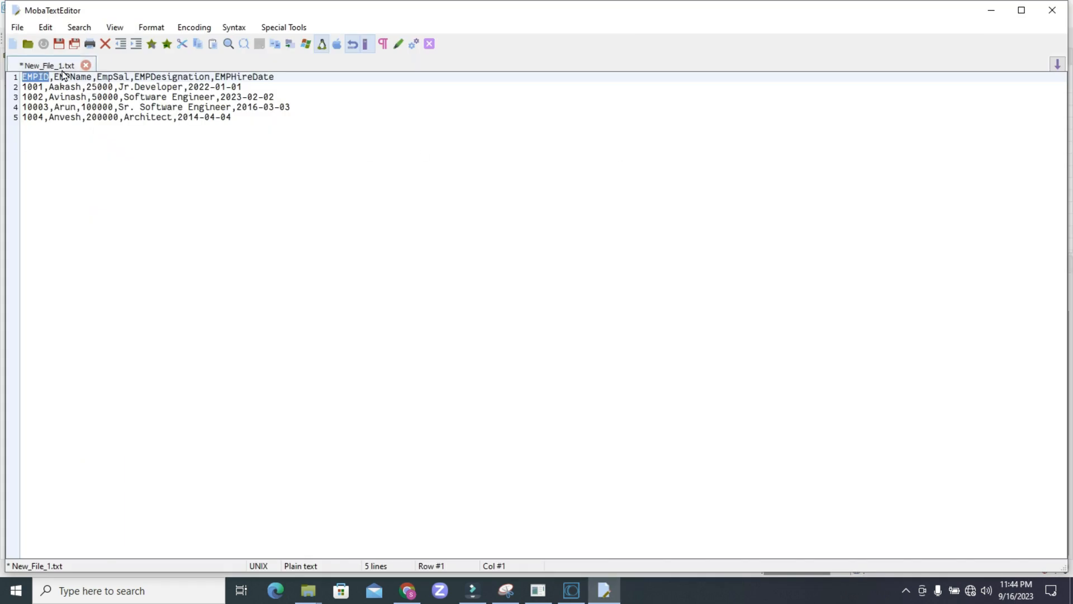
{"action": "double_click", "coordinate": [66, 77]}
{"action": "key", "text": "ctrl+c"}
{"action": "key", "text": "alt+Tab"}
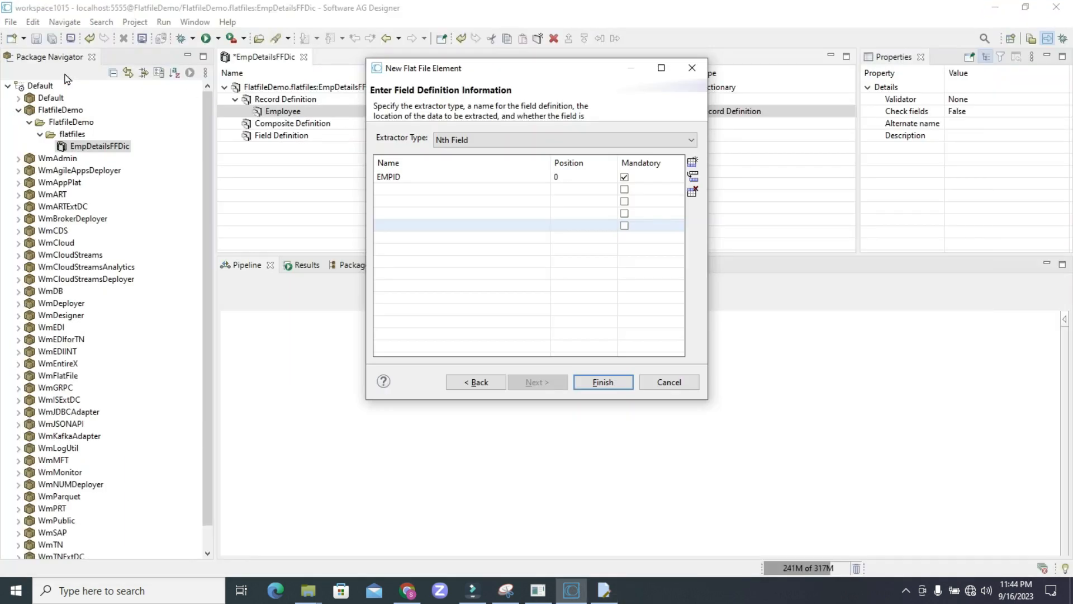
{"action": "left_click", "coordinate": [383, 188]}
{"action": "key", "text": "ctrl+v"}
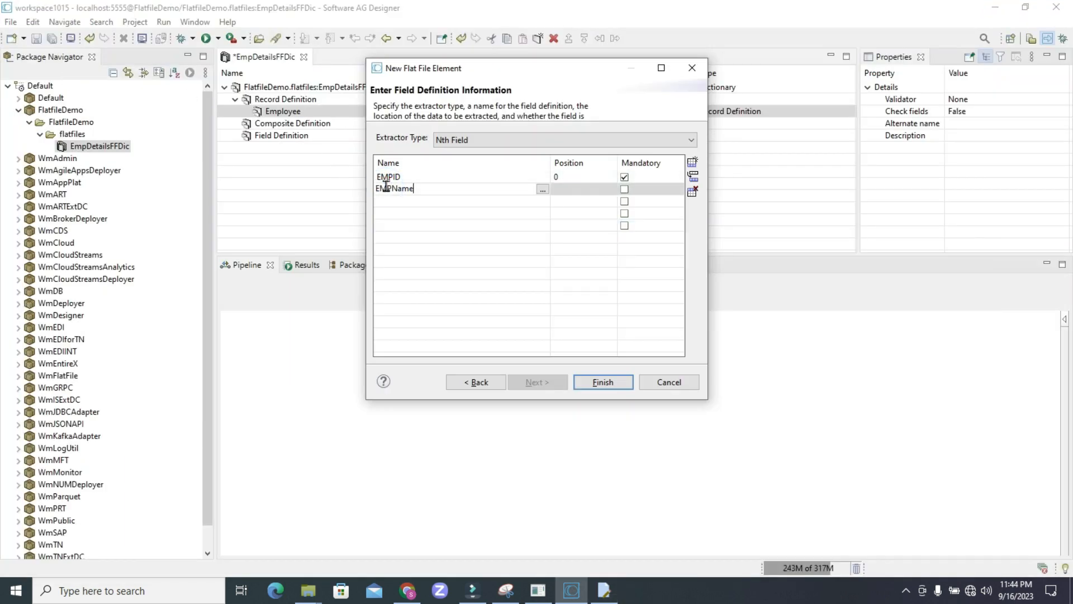
Step: Name the third field EmpSal, copying the name from the header row of the sample text file
{"action": "key", "text": "alt+Tab"}
{"action": "double_click", "coordinate": [114, 77]}
{"action": "key", "text": "ctrl+c"}
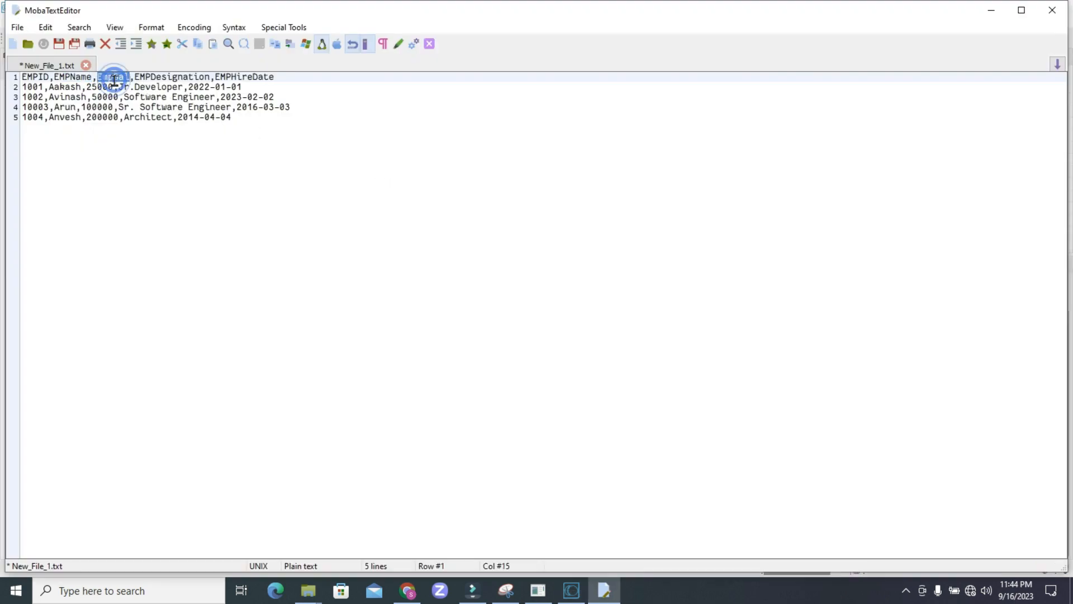
{"action": "key", "text": "alt+Tab"}
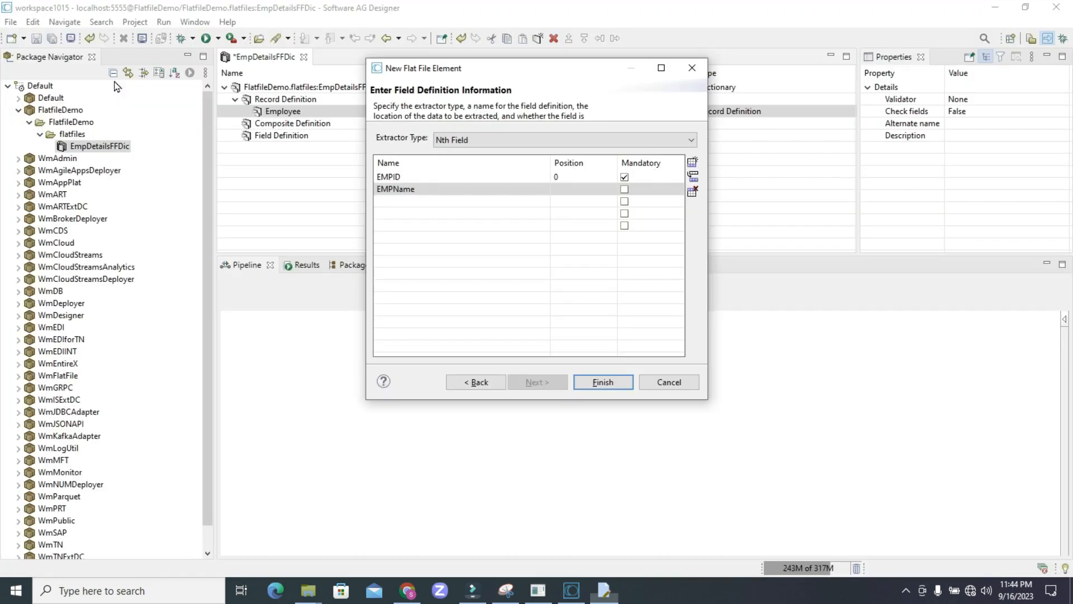
{"action": "left_click", "coordinate": [411, 201]}
{"action": "key", "text": "ctrl+v"}
Step: Copy EMPDesignation from the sample file's header row and use it as the fourth field's name
{"action": "key", "text": "alt+Tab"}
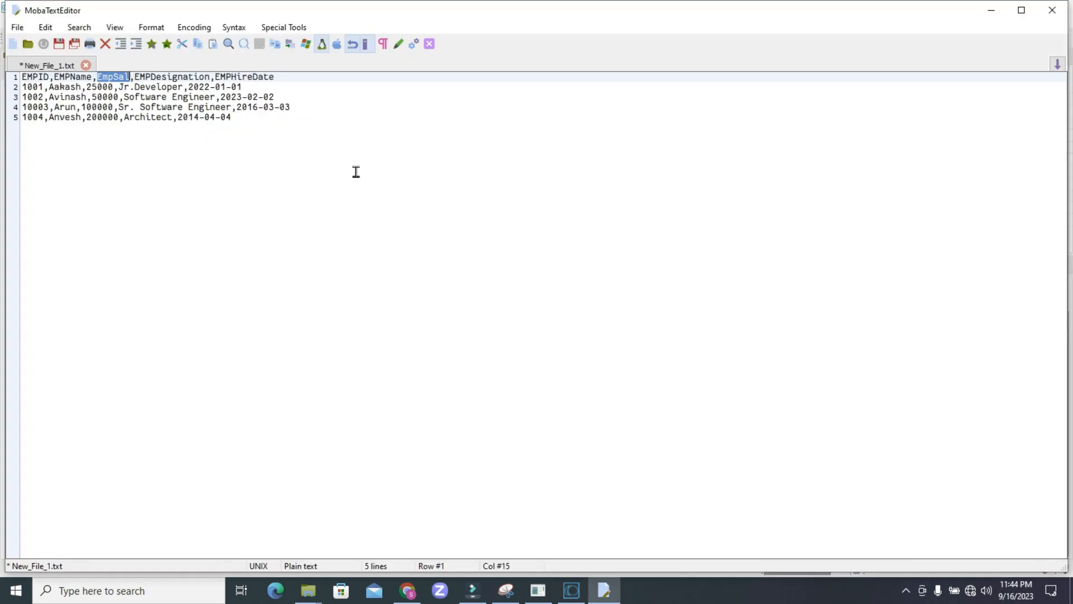
{"action": "double_click", "coordinate": [173, 78]}
{"action": "key", "text": "ctrl+c"}
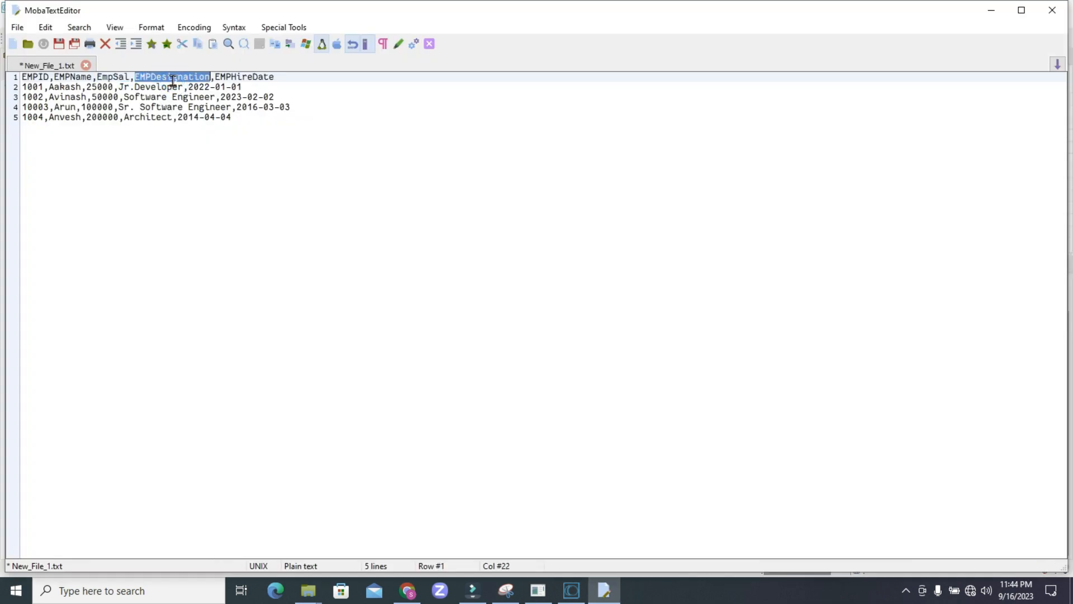
{"action": "key", "text": "alt+Tab"}
{"action": "left_click", "coordinate": [403, 213]}
{"action": "key", "text": "ctrl+v"}
Step: Copy EMPHireDate from the sample file's header row into the name of the fifth field
{"action": "key", "text": "alt+Tab"}
{"action": "left_click", "coordinate": [244, 85]}
{"action": "double_click", "coordinate": [237, 77]}
{"action": "key", "text": "ctrl+c"}
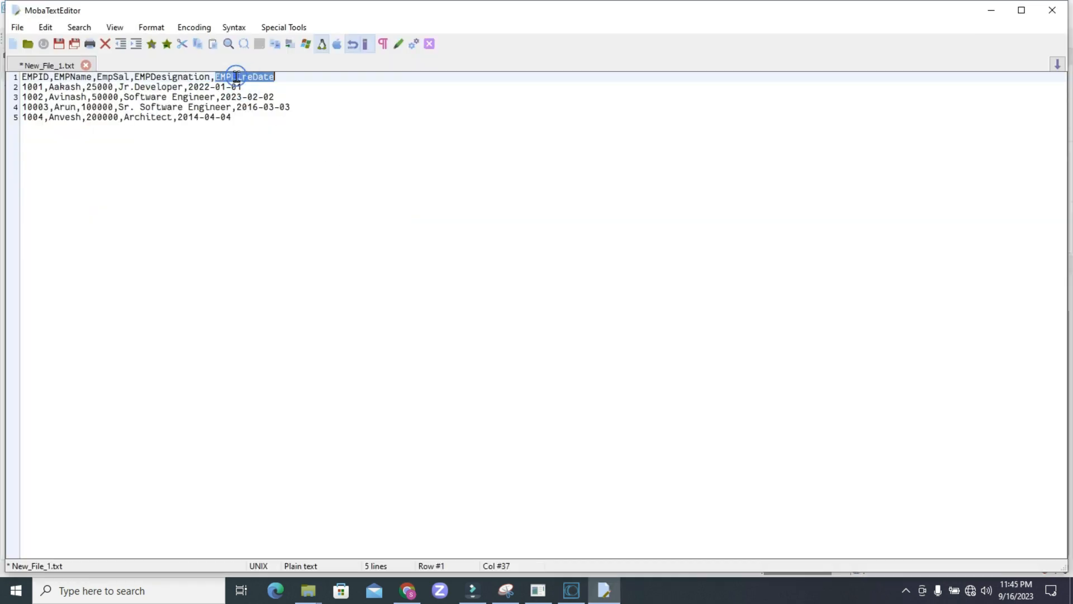
{"action": "key", "text": "alt+Tab"}
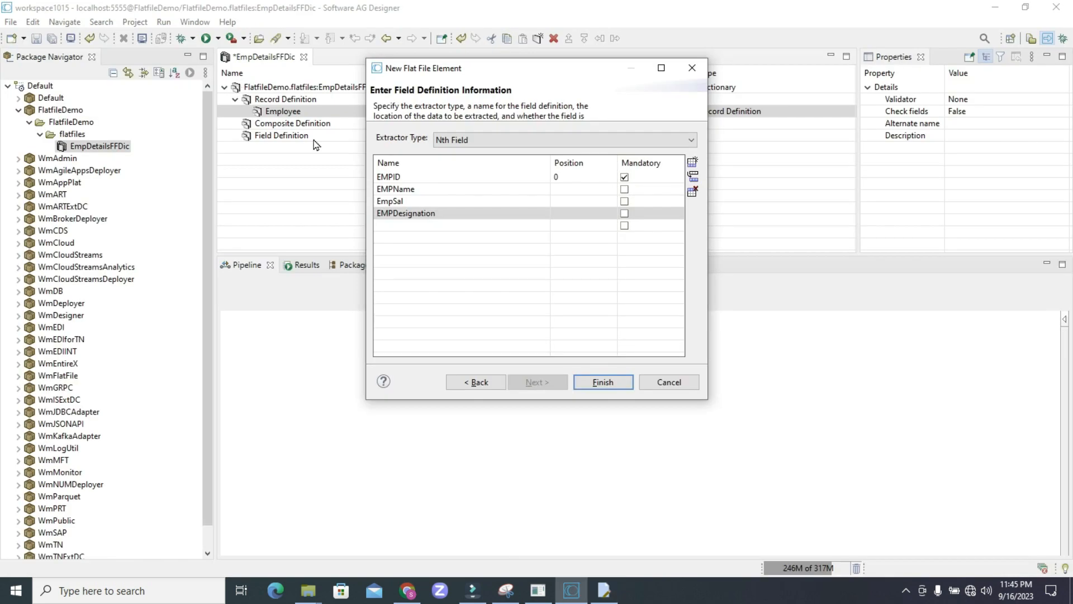
{"action": "left_click", "coordinate": [393, 225]}
{"action": "key", "text": "ctrl+v"}
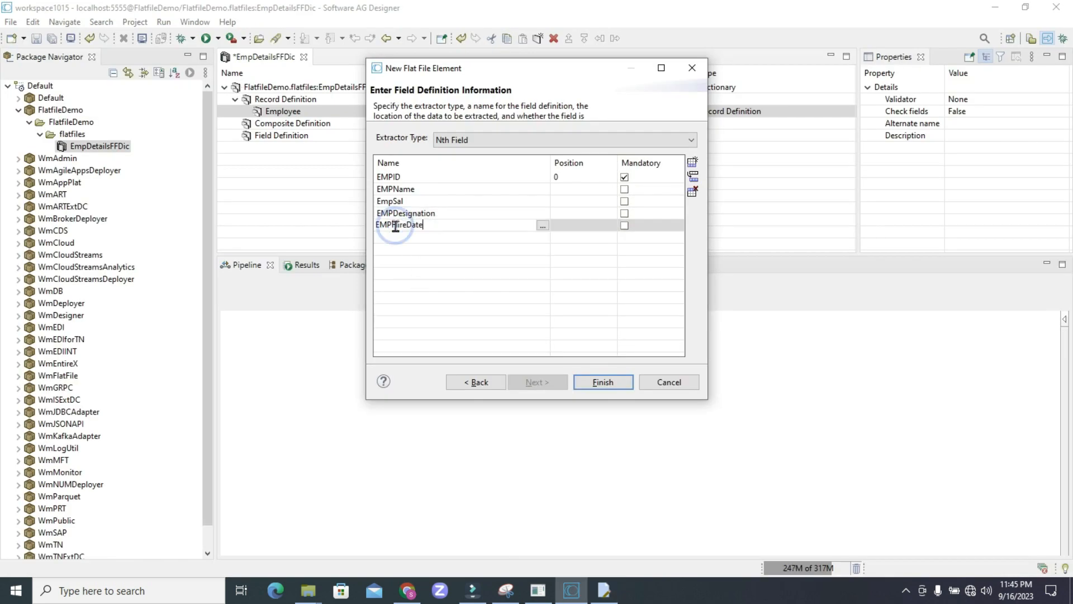
Step: Set the field positions to 1 for EMPName, 2 for EmpSal, 3 for EMPDesignation and 4 for EMPHireDate
{"action": "left_click", "coordinate": [565, 194]}
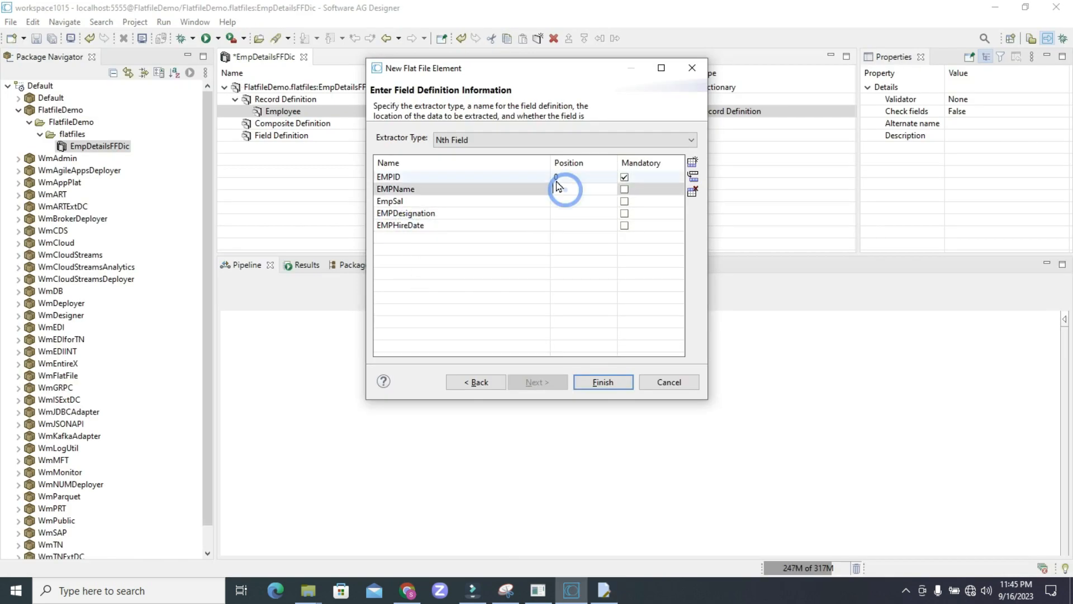
{"action": "type", "text": "1"}
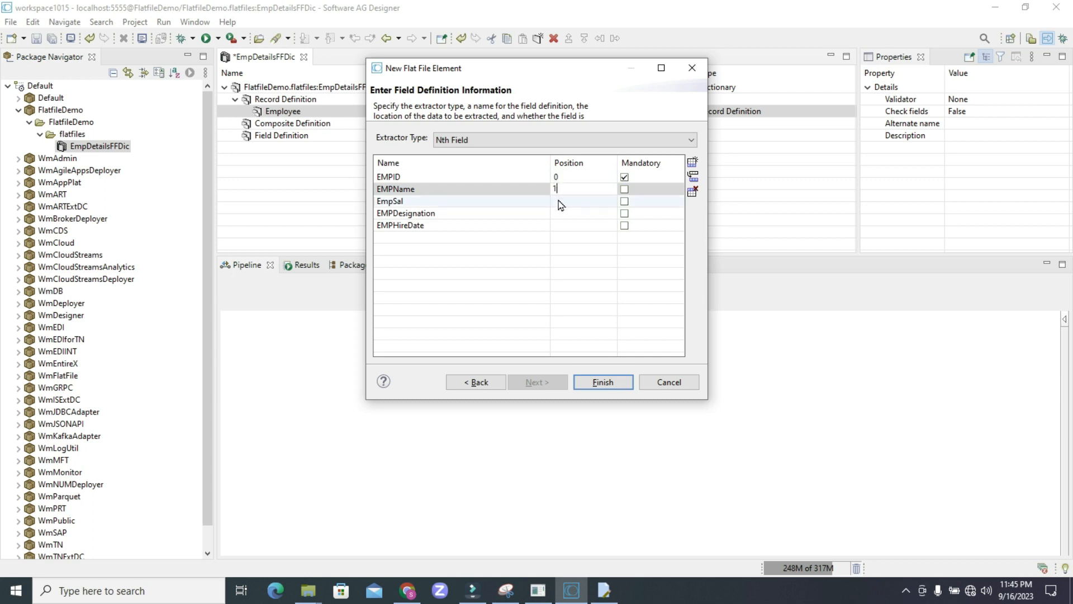
{"action": "left_click", "coordinate": [559, 201]}
{"action": "type", "text": "2"}
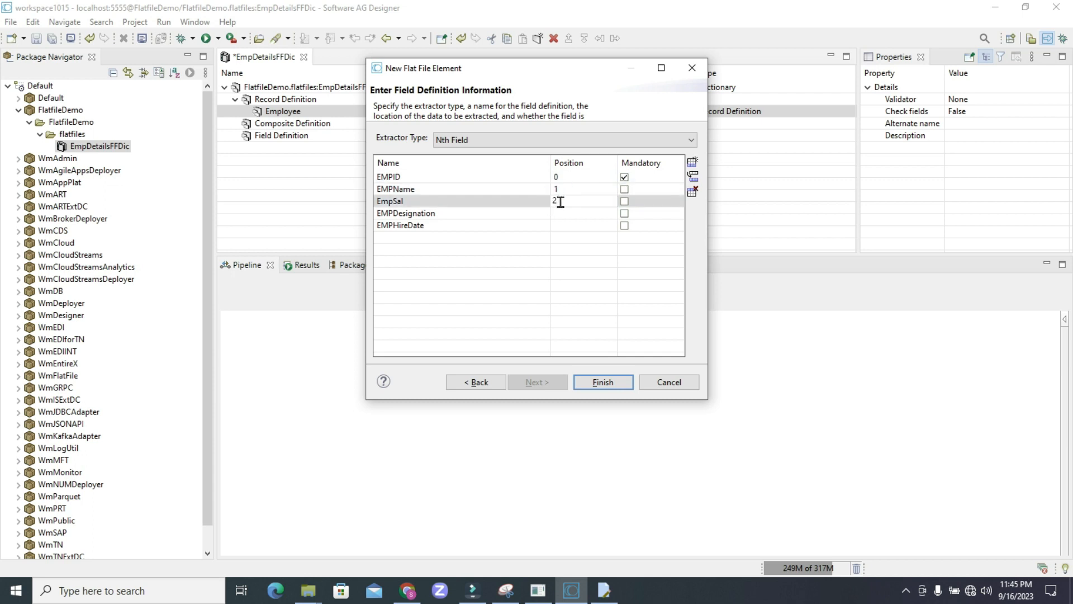
{"action": "left_click", "coordinate": [564, 213]}
{"action": "type", "text": "3"}
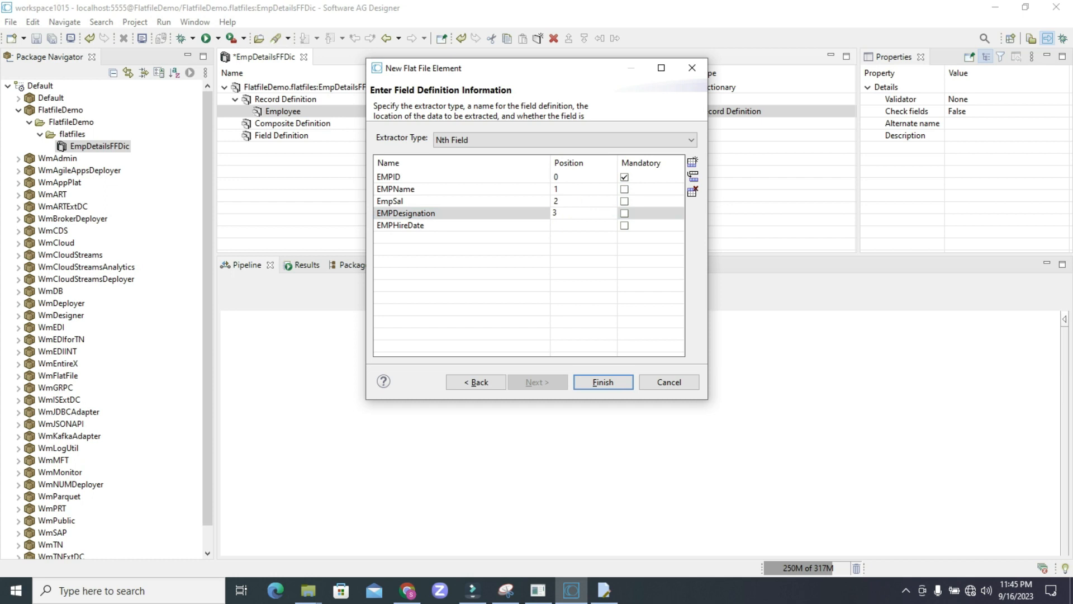
{"action": "left_click", "coordinate": [566, 225]}
{"action": "type", "text": "4"}
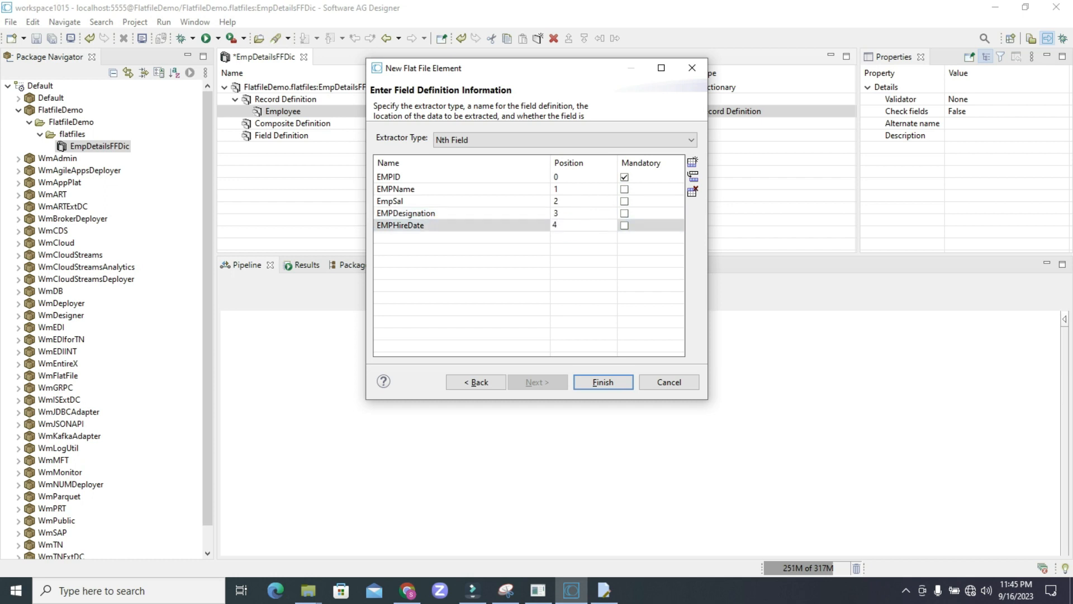
Step: Mark EMPName and EmpSal as mandatory and finish creating the field definitions
{"action": "left_click", "coordinate": [625, 190]}
{"action": "left_click", "coordinate": [624, 201]}
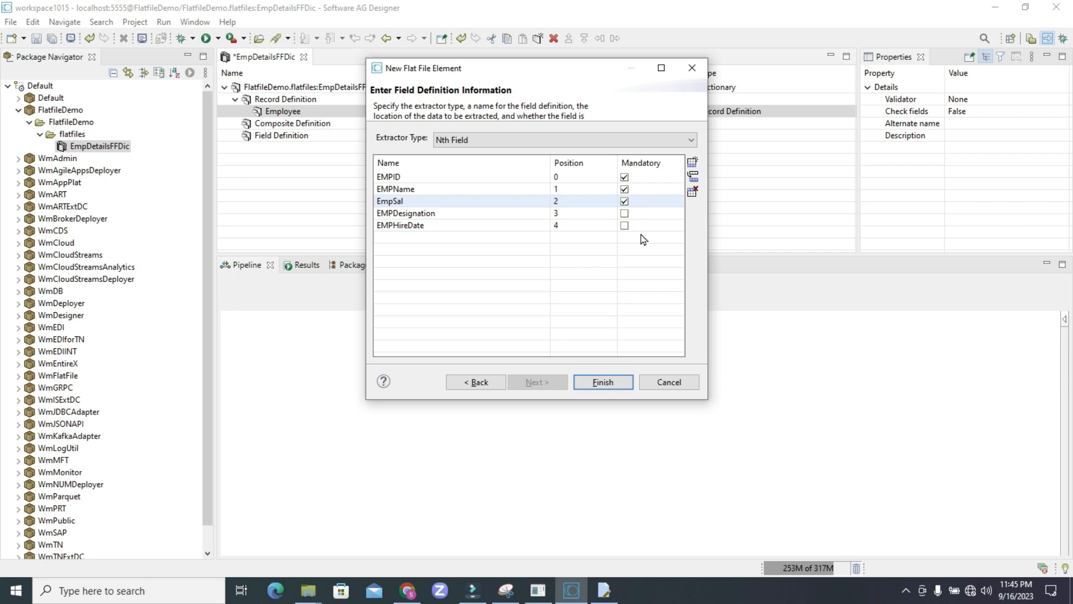
{"action": "left_click", "coordinate": [603, 382]}
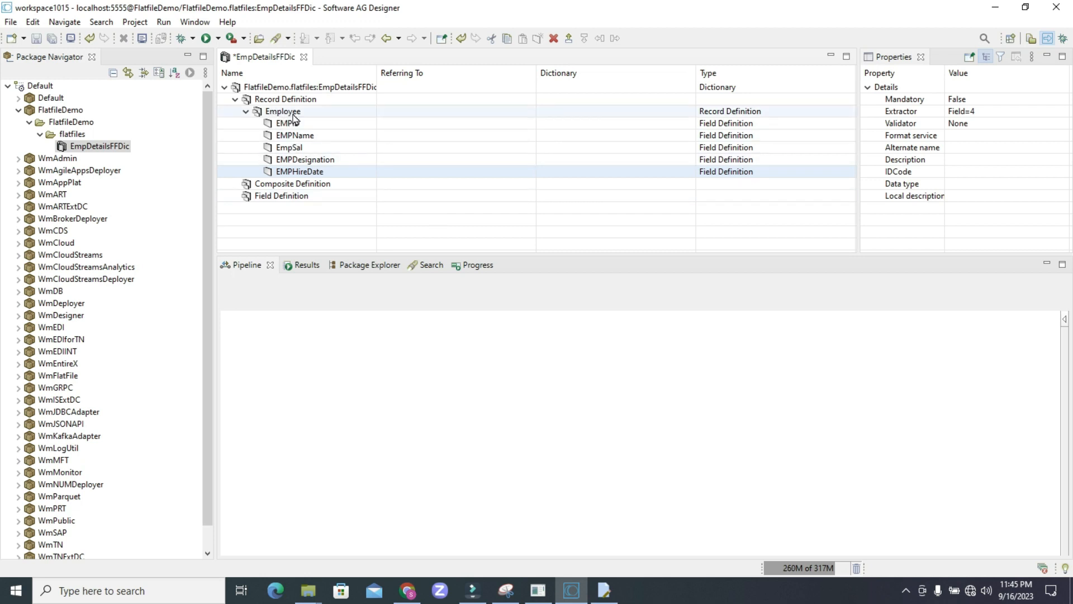
Step: Review the mandatory and extractor properties of each field under the Employee record, and save the EmpDetailsFFDic dictionary
{"action": "left_click", "coordinate": [289, 124]}
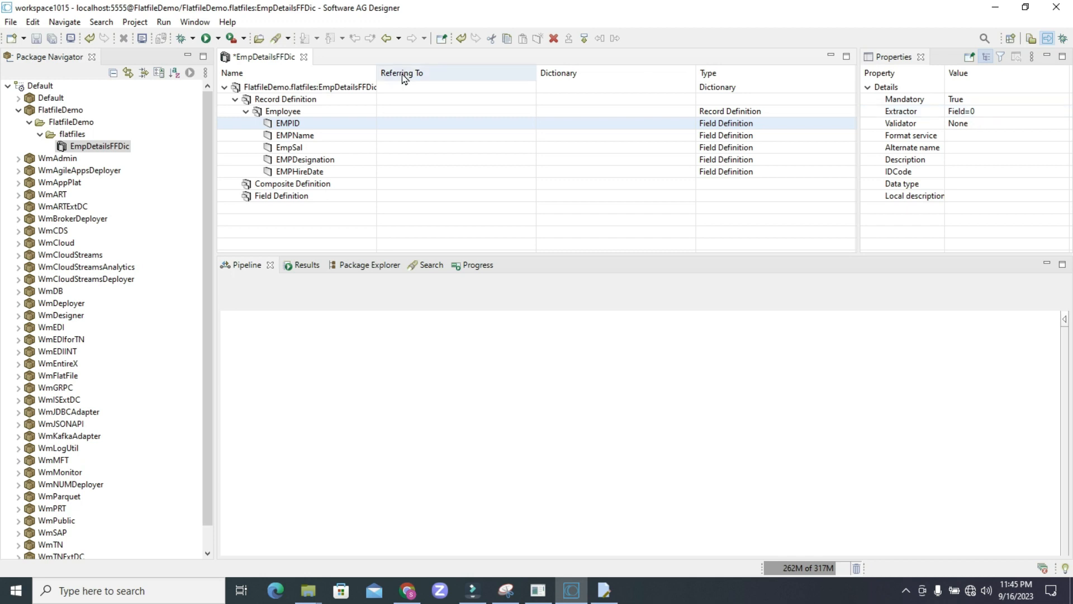
{"action": "left_click", "coordinate": [298, 137]}
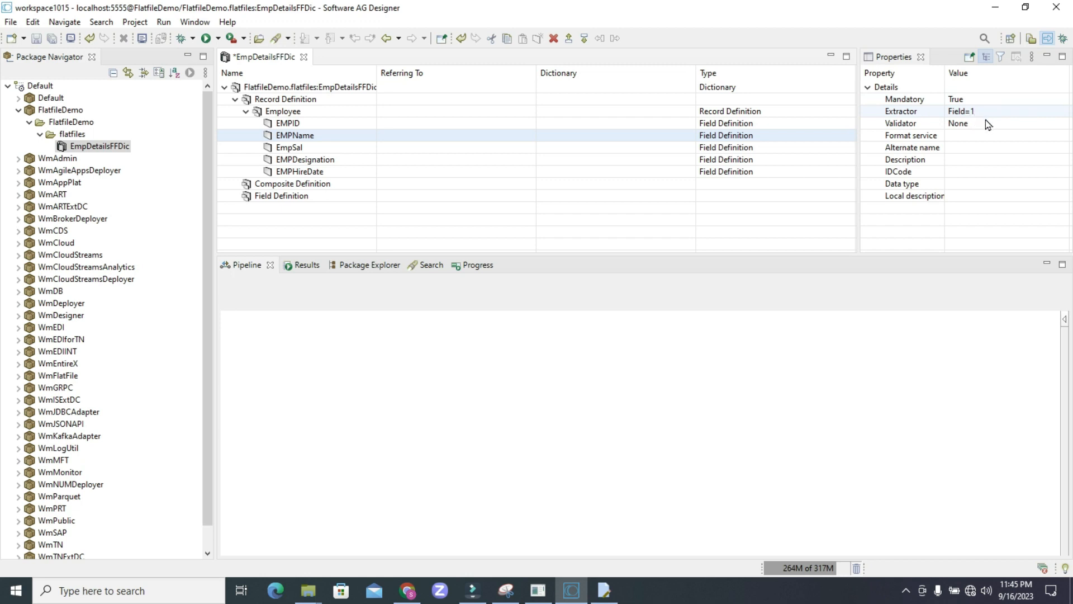
{"action": "left_click", "coordinate": [291, 148]}
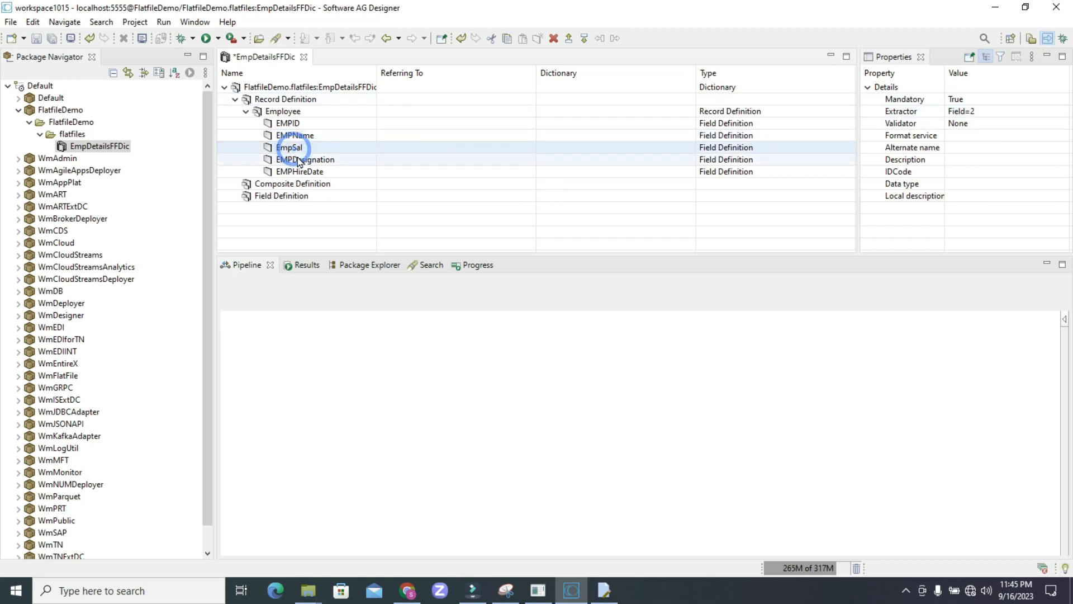
{"action": "left_click", "coordinate": [299, 161]}
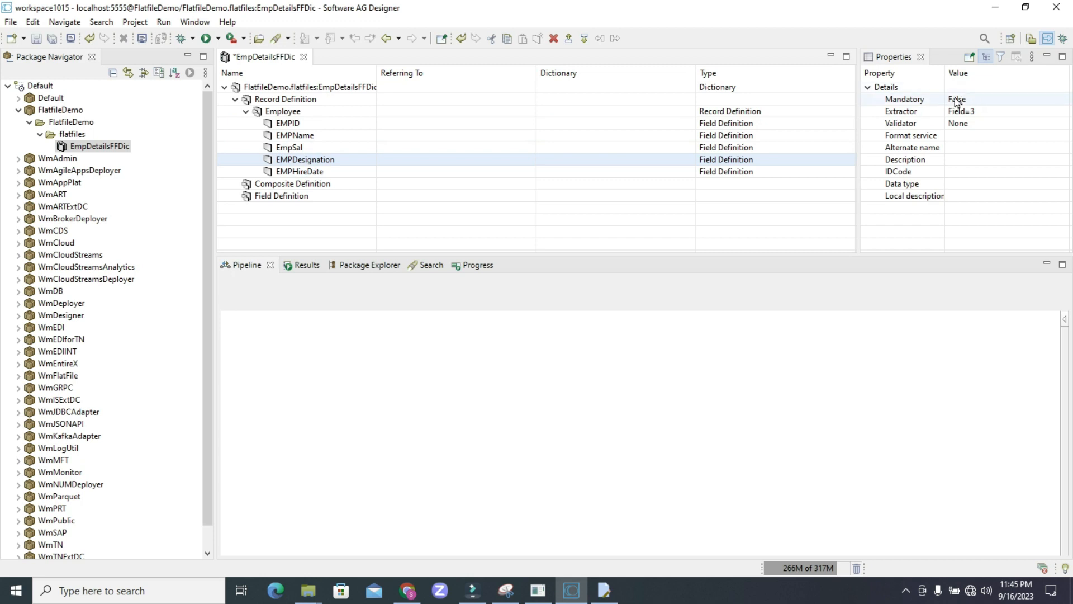
{"action": "left_click", "coordinate": [313, 173]}
{"action": "left_click", "coordinate": [315, 176]}
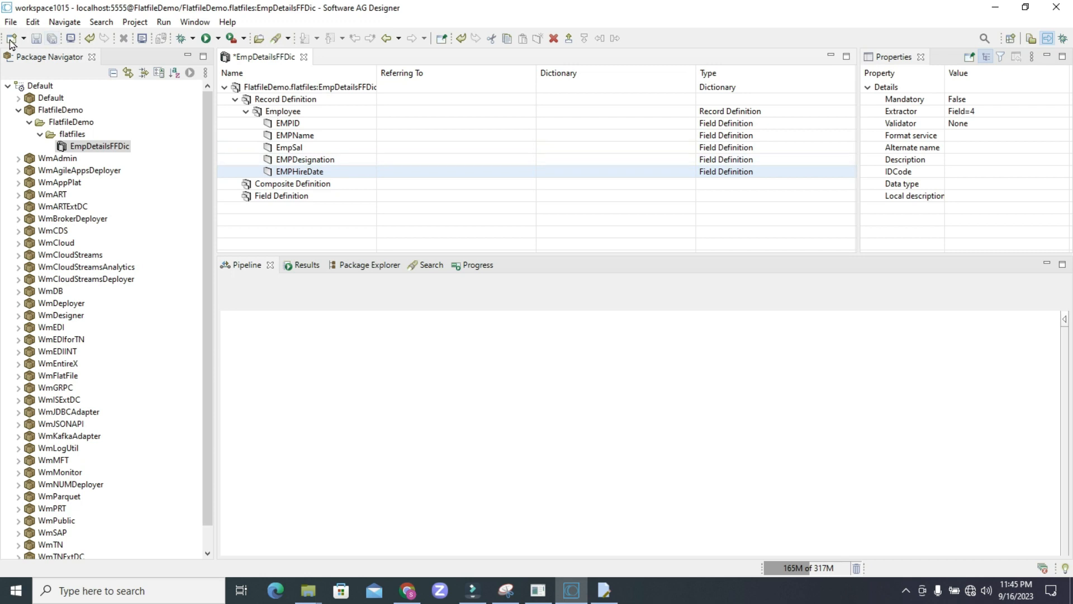
{"action": "left_click", "coordinate": [37, 40]}
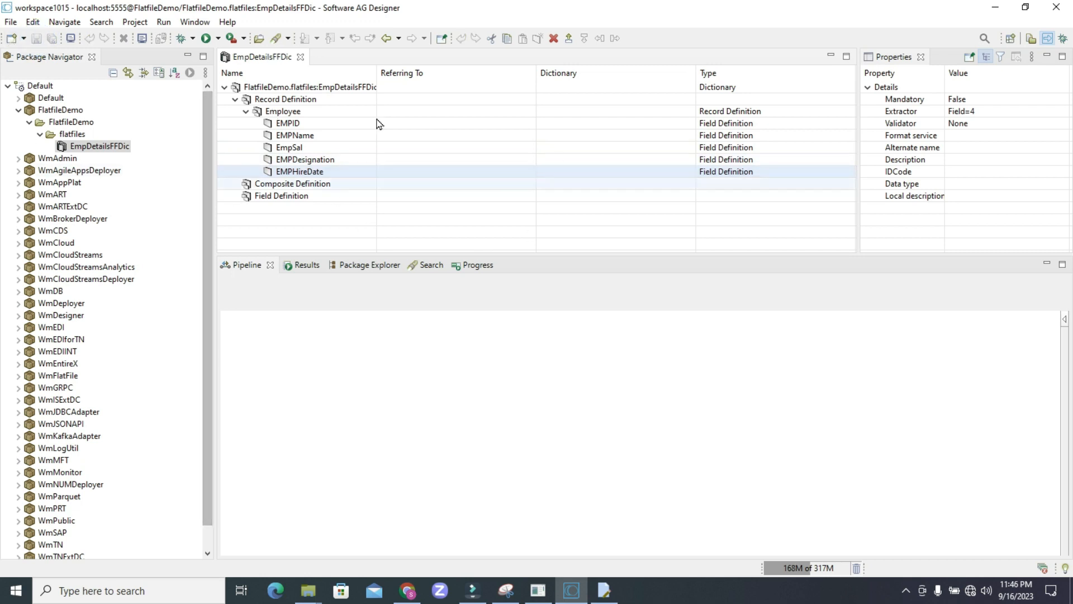
Step: Create a flat file schema named EmpDetailsFFSchema in the flatfiles folder and give it the description "Employee Details"
{"action": "left_click", "coordinate": [80, 134]}
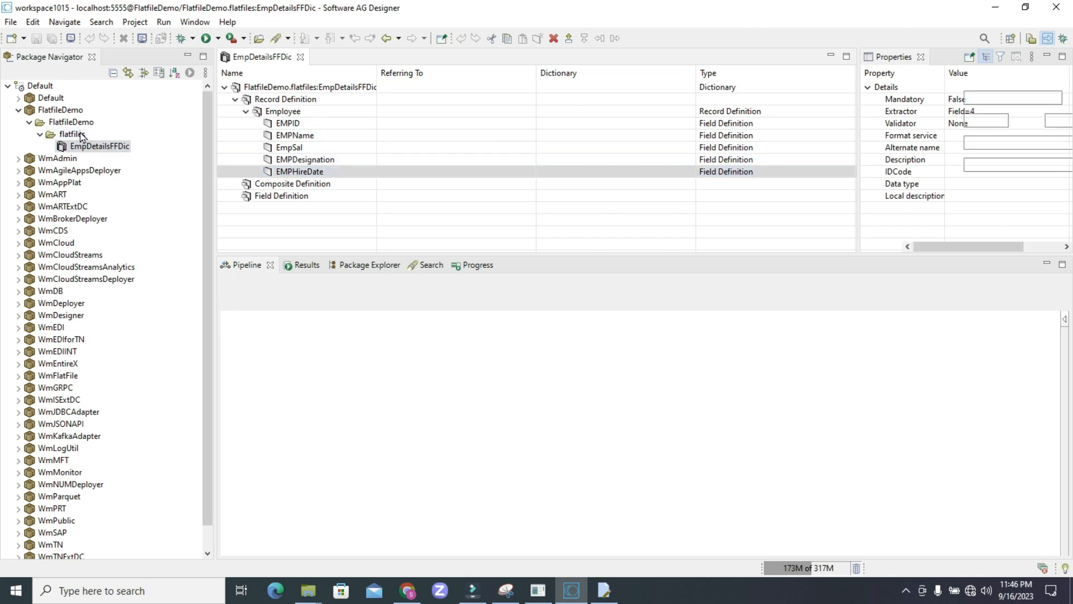
{"action": "right_click", "coordinate": [82, 136]}
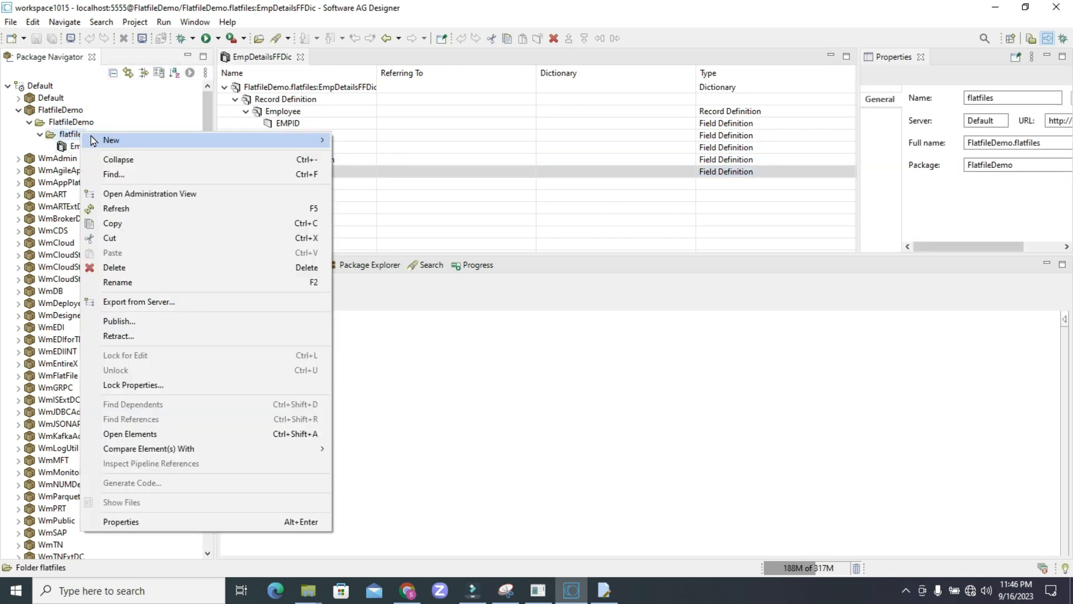
{"action": "left_click", "coordinate": [111, 140]}
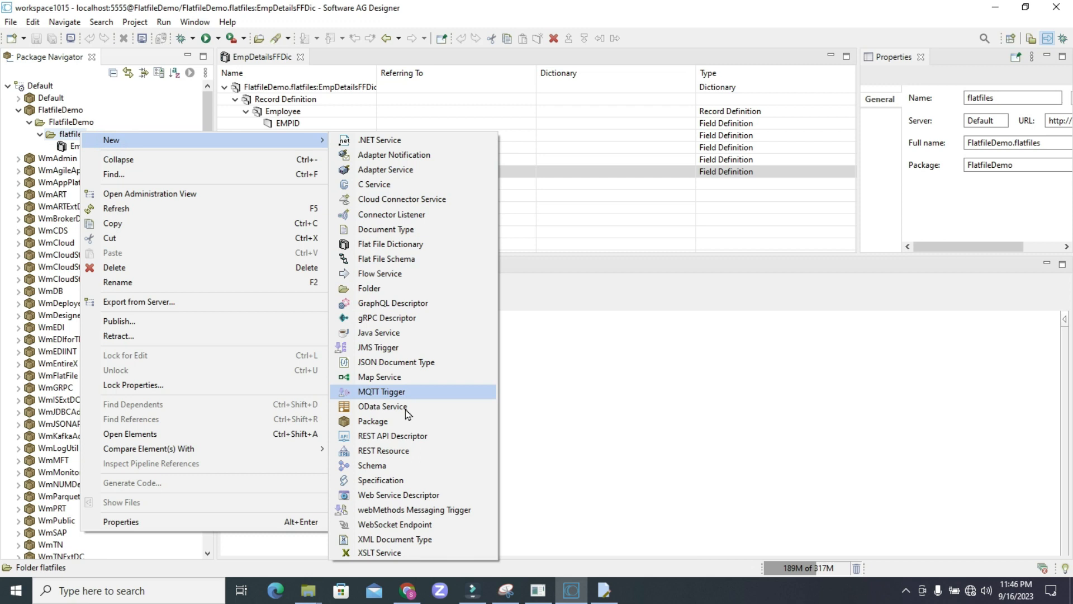
{"action": "left_click", "coordinate": [391, 258]}
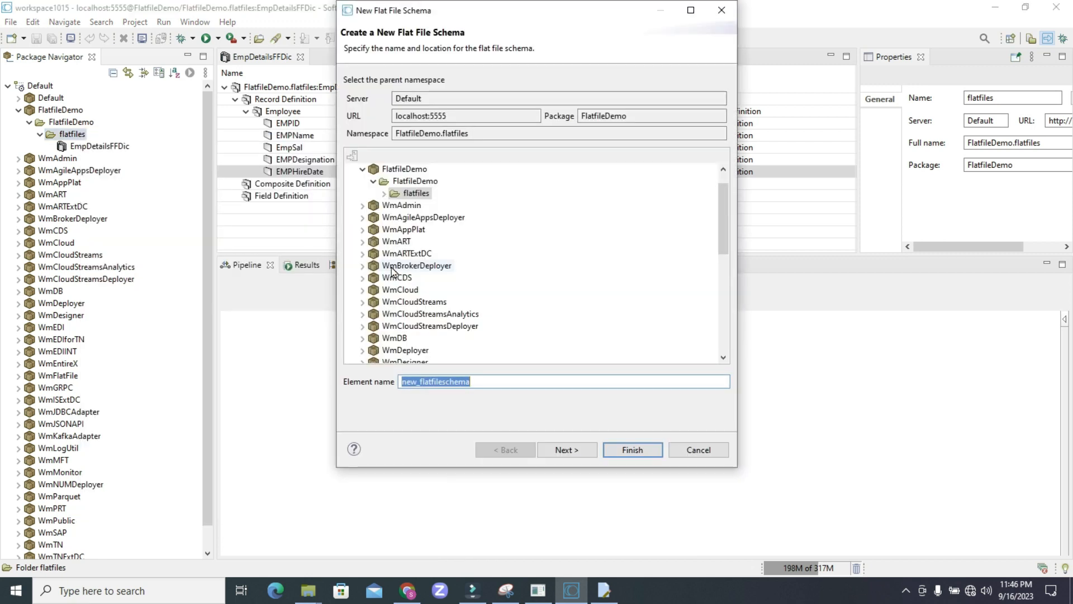
{"action": "type", "text": "EmpDet"}
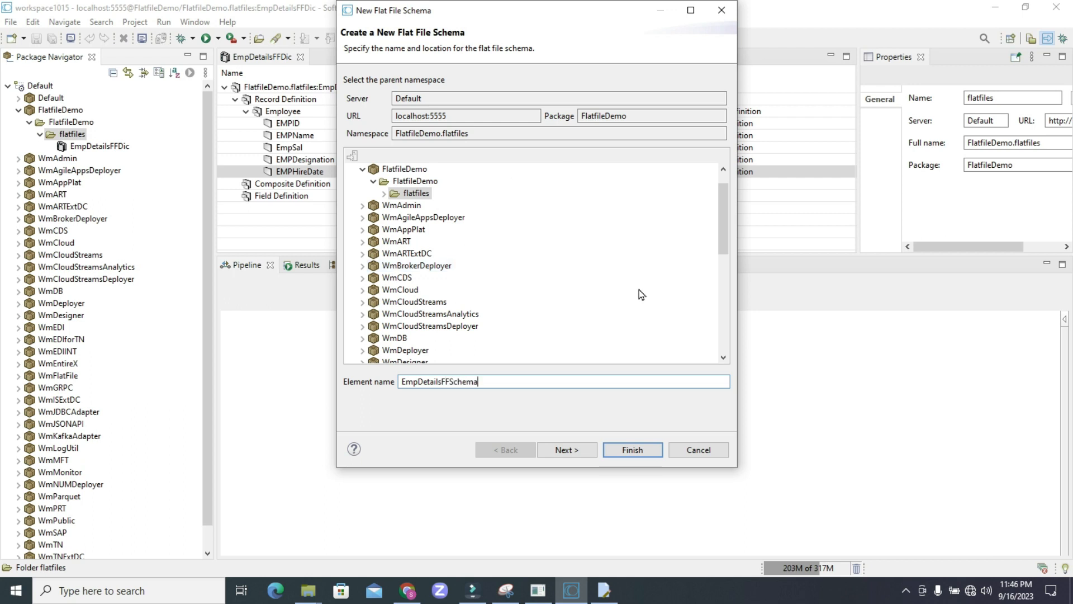
{"action": "left_click", "coordinate": [627, 454]}
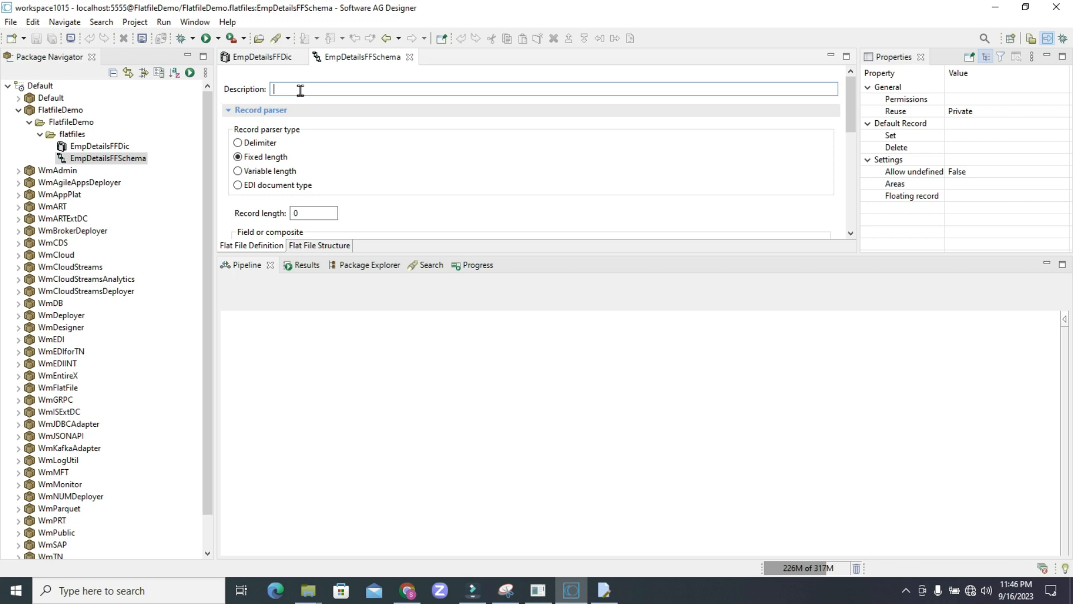
{"action": "type", "text": "Employee Details"}
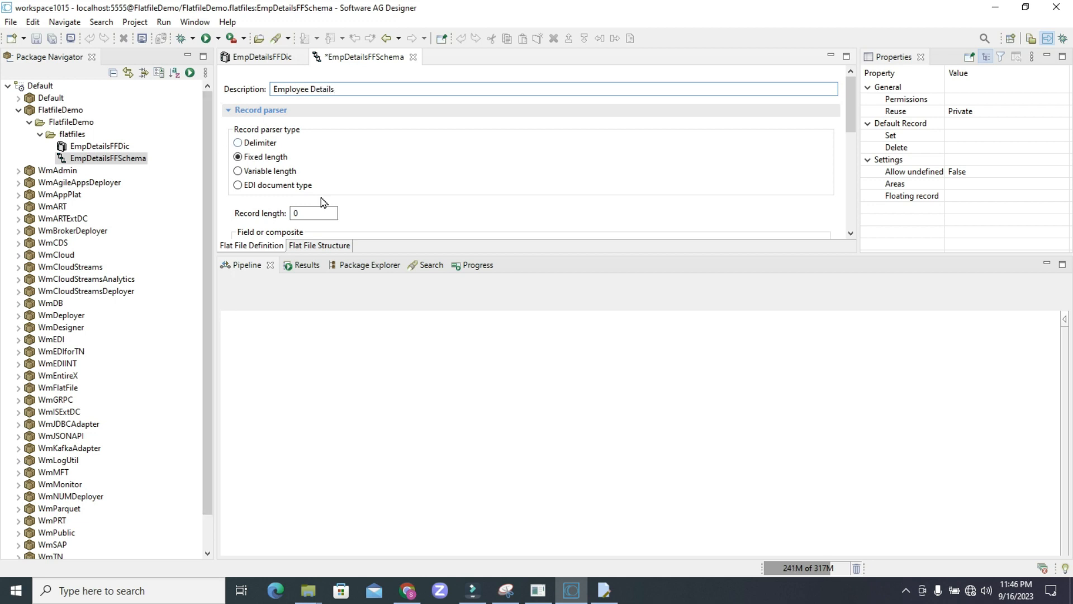
Step: Check how values are separated in the sample employee file, and set the schema's record parser type to Delimiter
{"action": "left_click", "coordinate": [604, 590]}
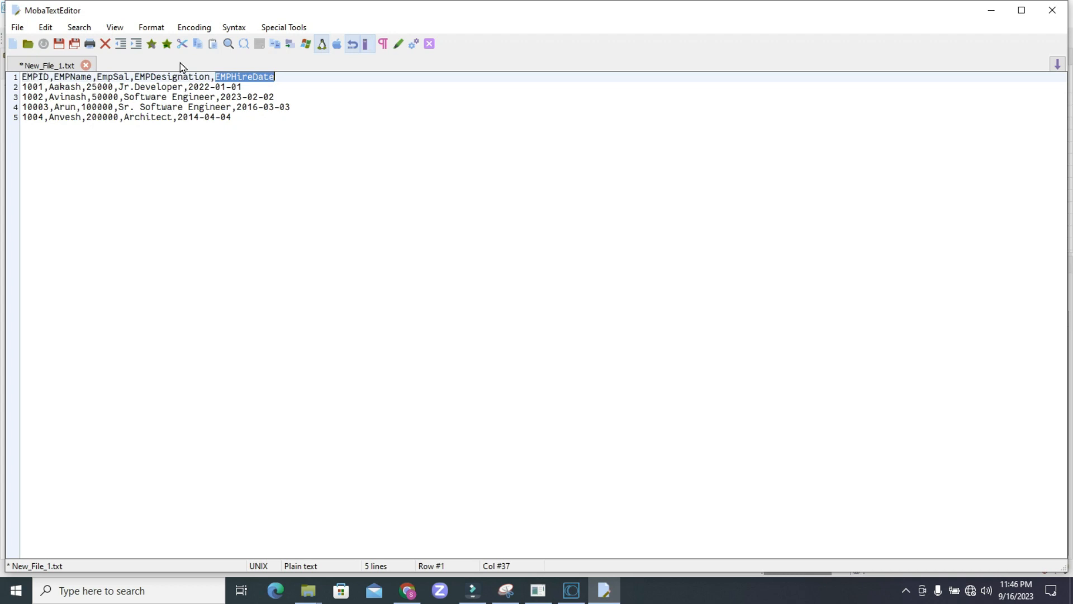
{"action": "left_click_drag", "start_coordinate": [254, 87], "coordinate": [24, 87]}
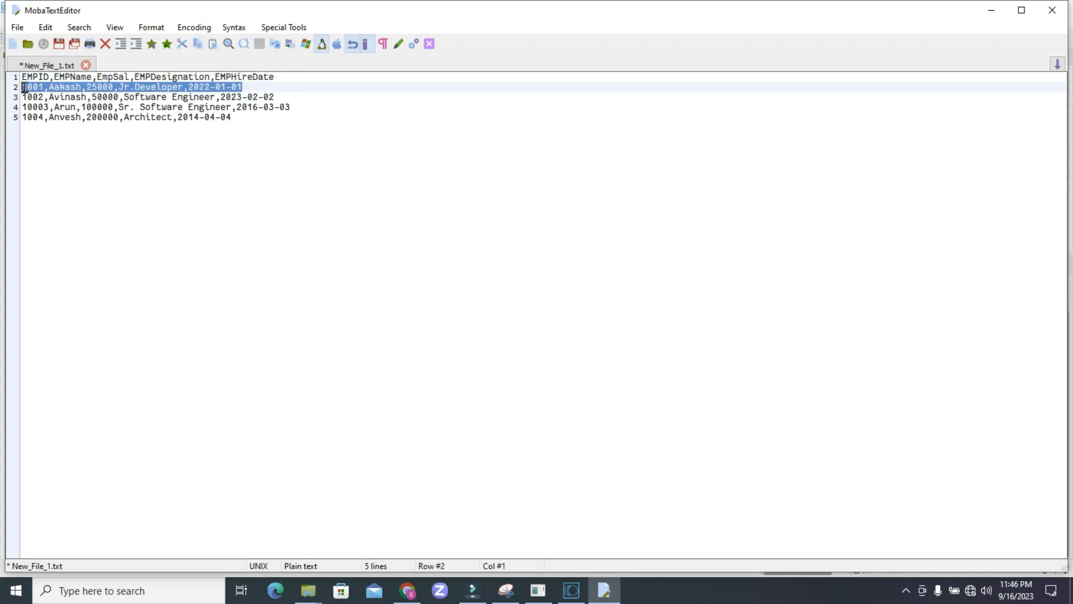
{"action": "left_click", "coordinate": [263, 85]}
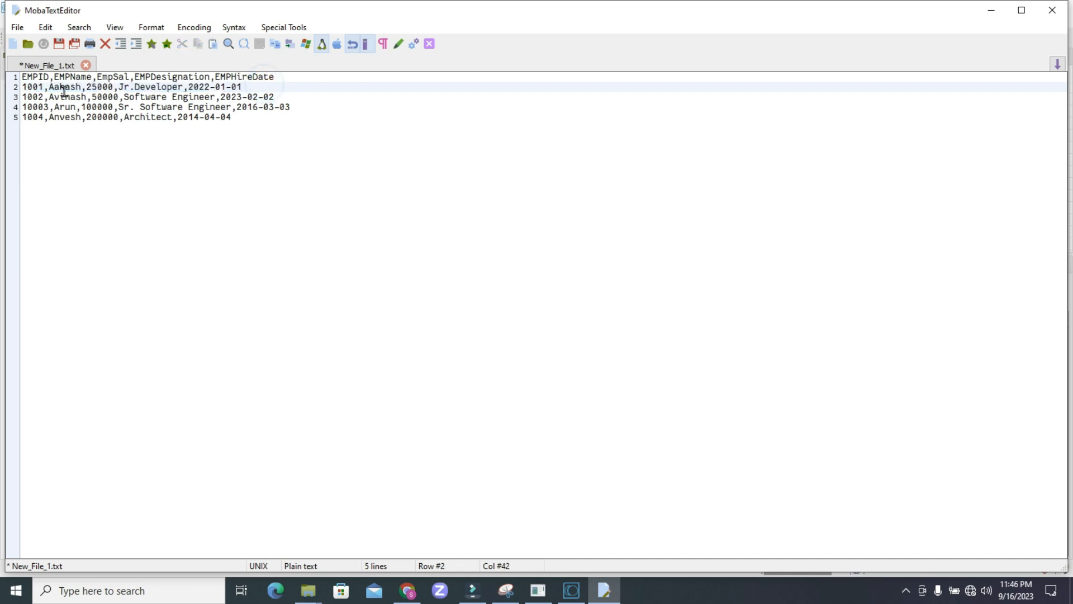
{"action": "left_click", "coordinate": [44, 97]}
{"action": "mouse_move", "coordinate": [44, 98]}
{"action": "left_mouse_down"}
{"action": "mouse_move", "coordinate": [22, 97]}
{"action": "mouse_move", "coordinate": [49, 98]}
{"action": "left_mouse_up"}
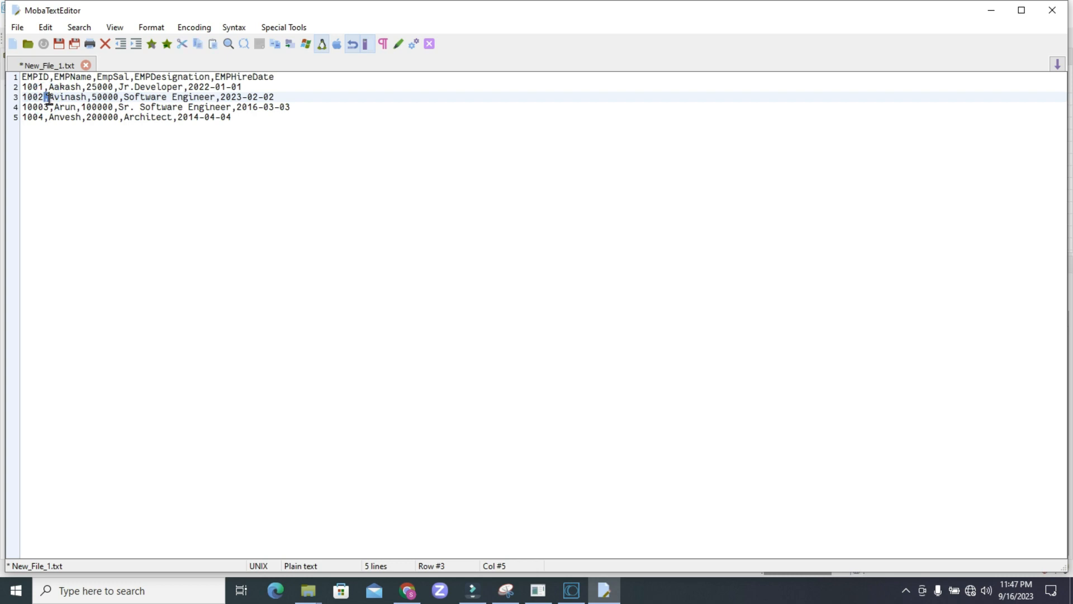
{"action": "key", "text": "alt+Tab"}
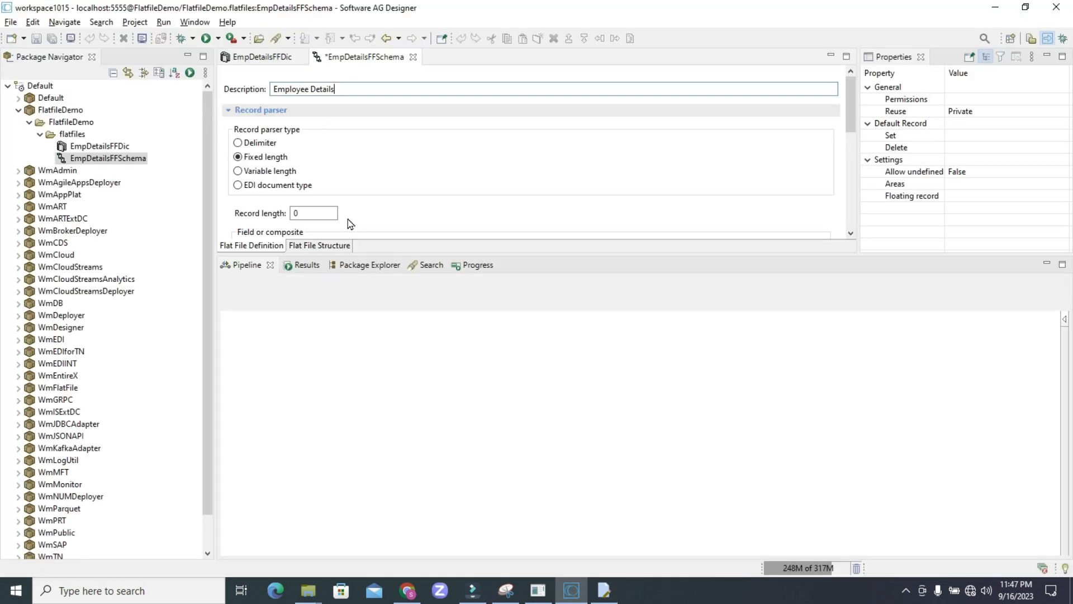
{"action": "left_click", "coordinate": [270, 145]}
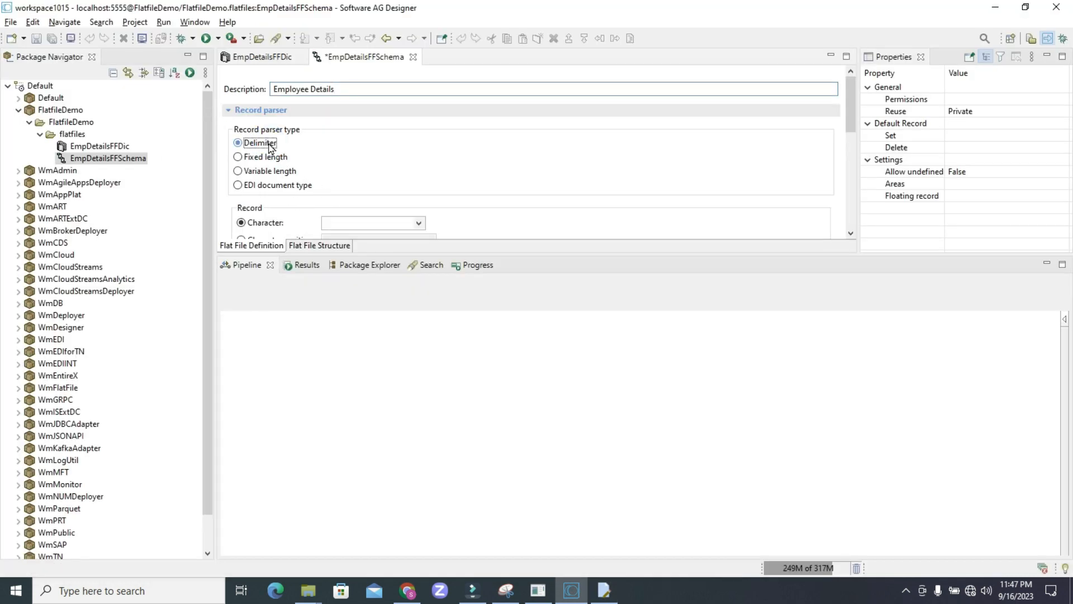
Step: Check how rows are separated in the sample file, and set the record delimiter character to newline
{"action": "left_click_drag", "start_coordinate": [852, 96], "coordinate": [851, 120]}
{"action": "key", "text": "alt+Tab"}
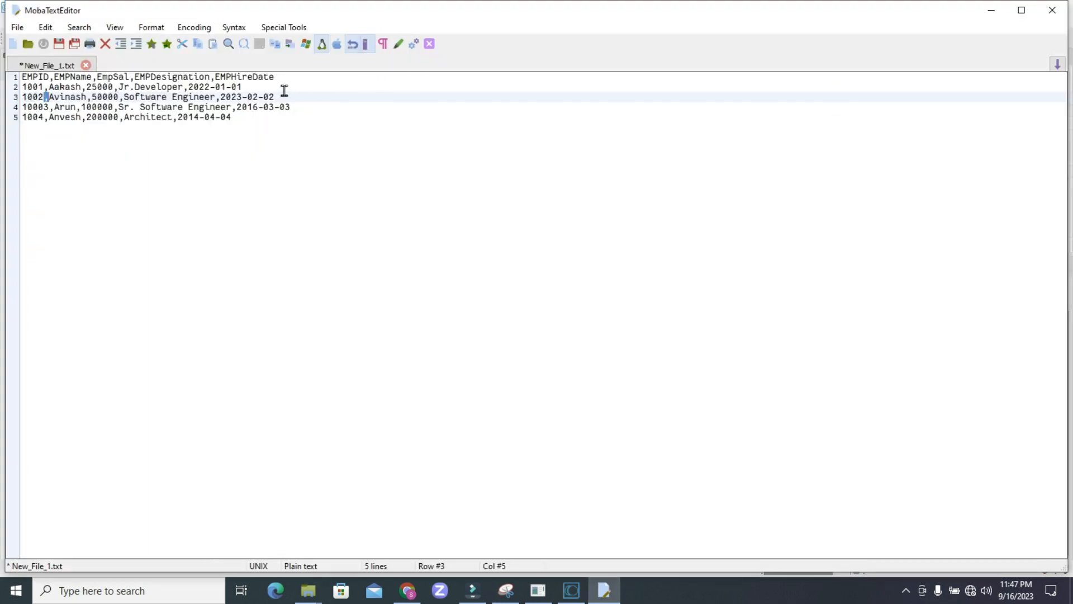
{"action": "left_click_drag", "start_coordinate": [249, 88], "coordinate": [20, 77]}
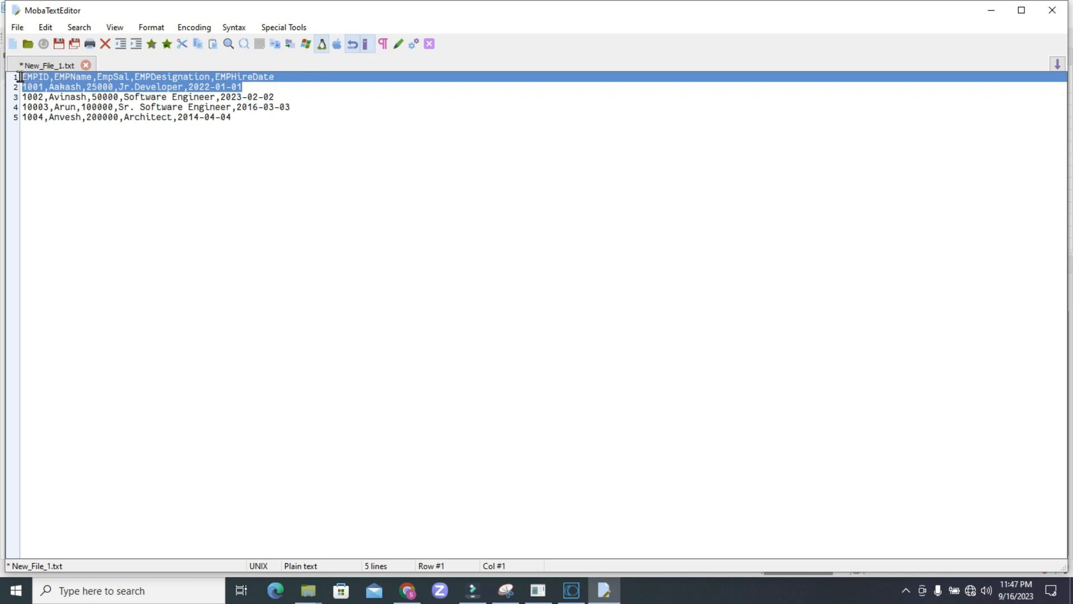
{"action": "left_click", "coordinate": [246, 86]}
{"action": "key", "text": "alt+Tab"}
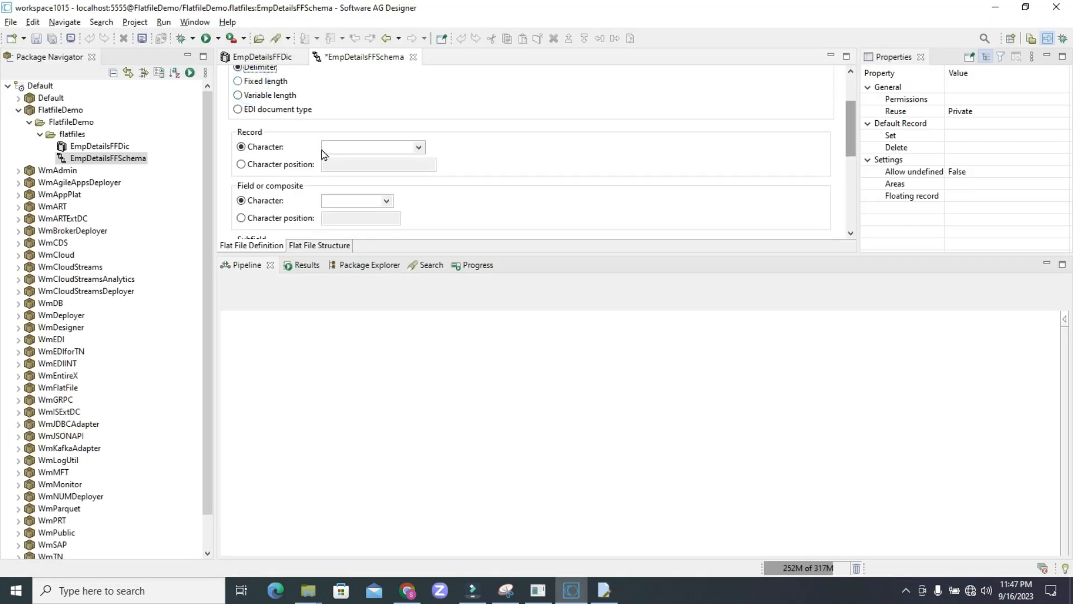
{"action": "left_click", "coordinate": [419, 148]}
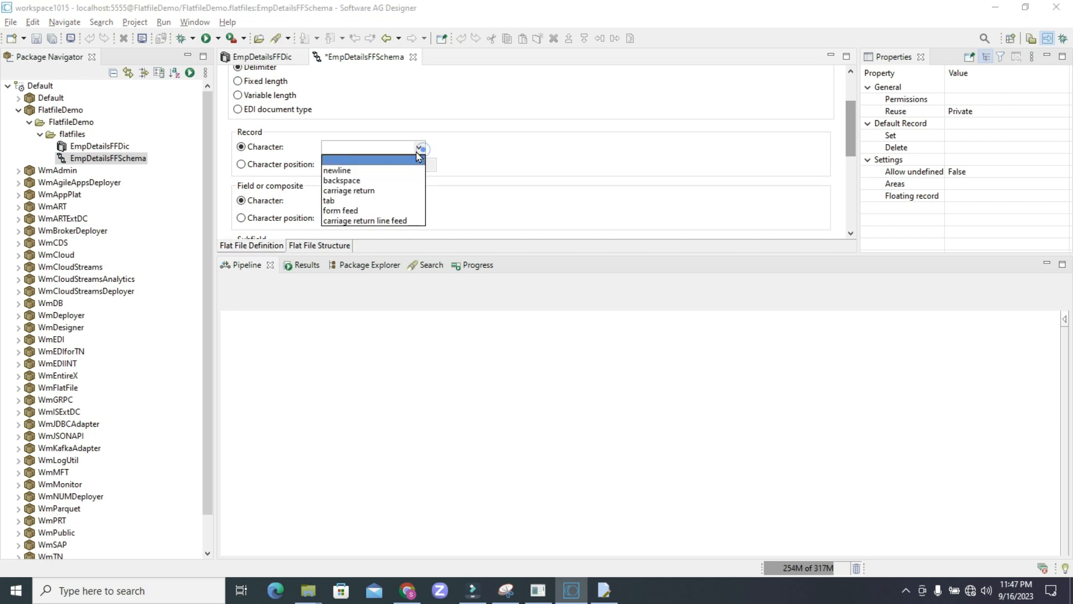
{"action": "left_click", "coordinate": [337, 177]}
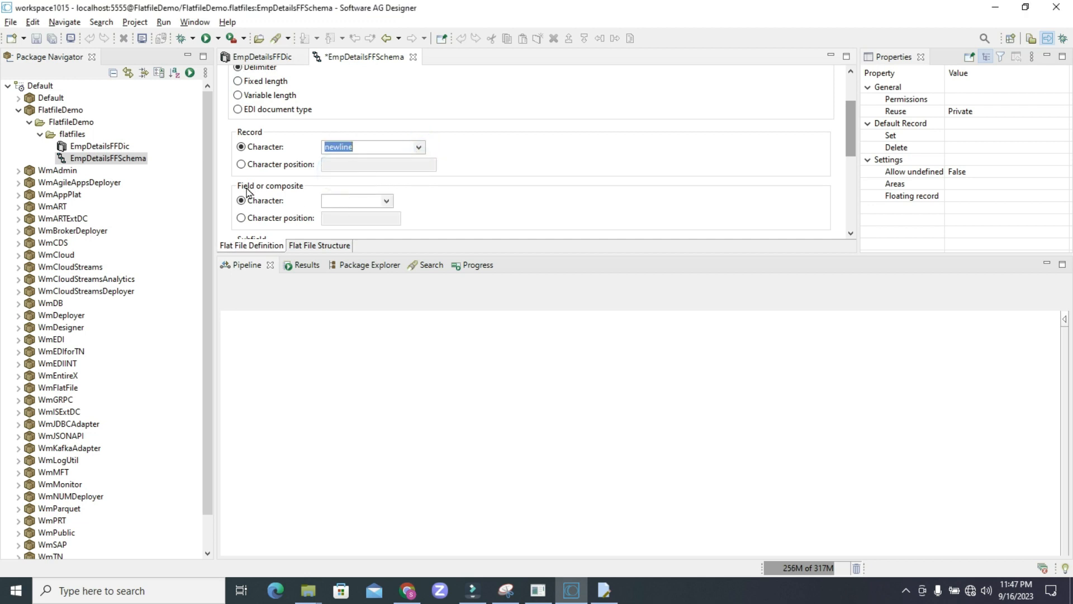
Step: Set the field or composite delimiter character to a comma, matching the separator in the sample file
{"action": "key", "text": "alt+Tab"}
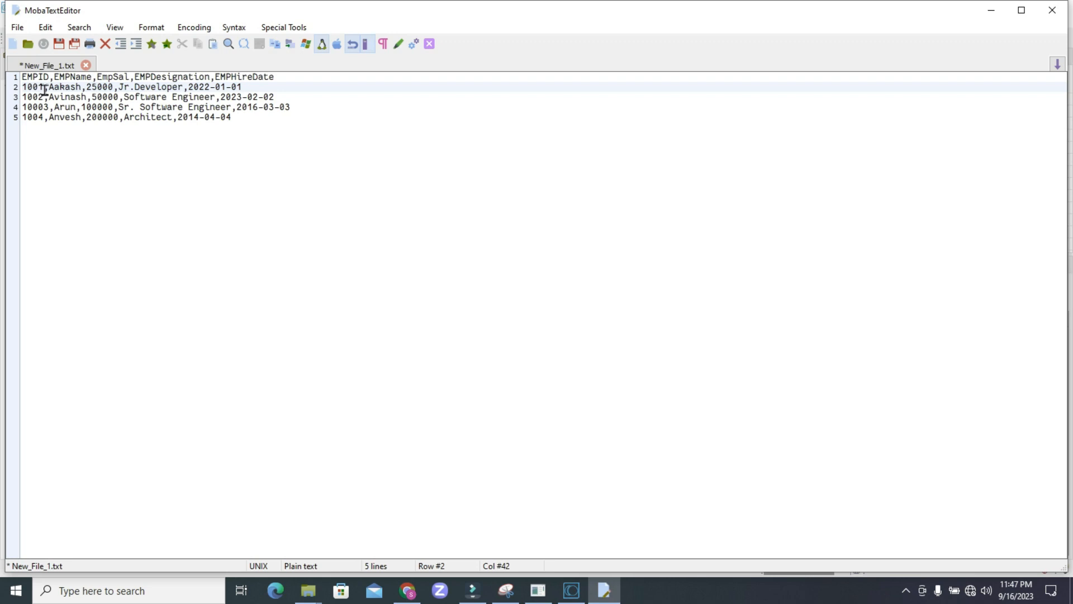
{"action": "key", "text": "alt+Tab"}
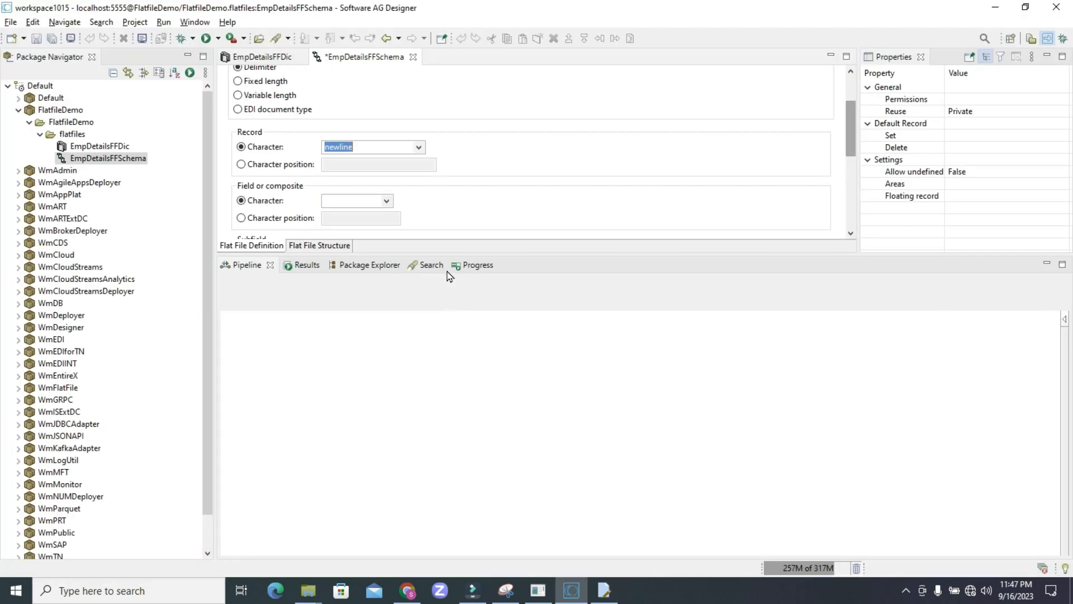
{"action": "left_click", "coordinate": [388, 201]}
{"action": "left_click", "coordinate": [339, 202]}
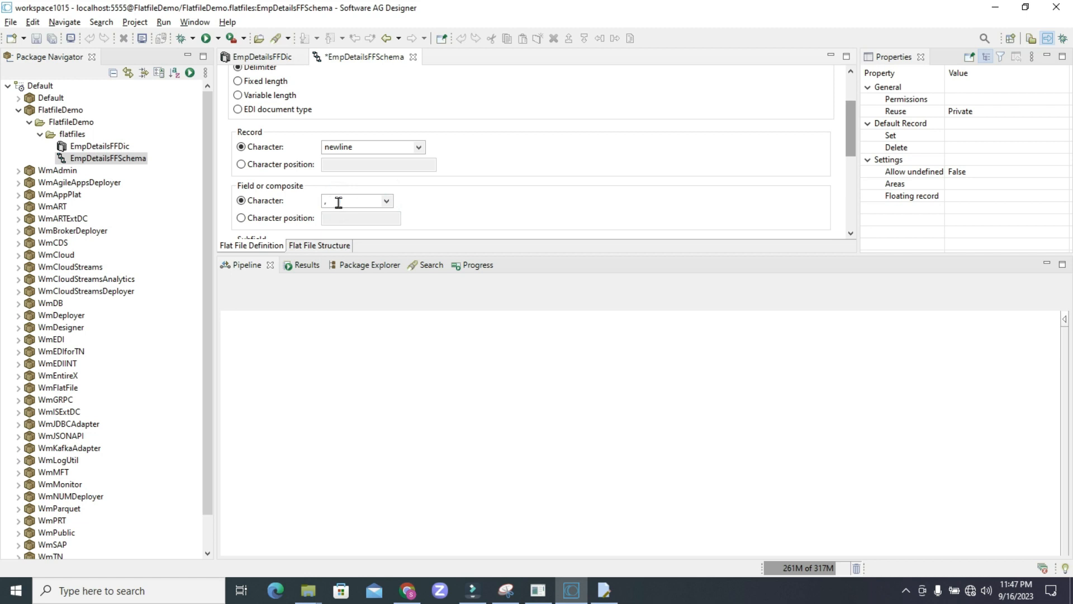
Step: Leave the subfield and release characters empty and switch the record identifier to Nth field
{"action": "left_click_drag", "start_coordinate": [850, 128], "coordinate": [844, 160]}
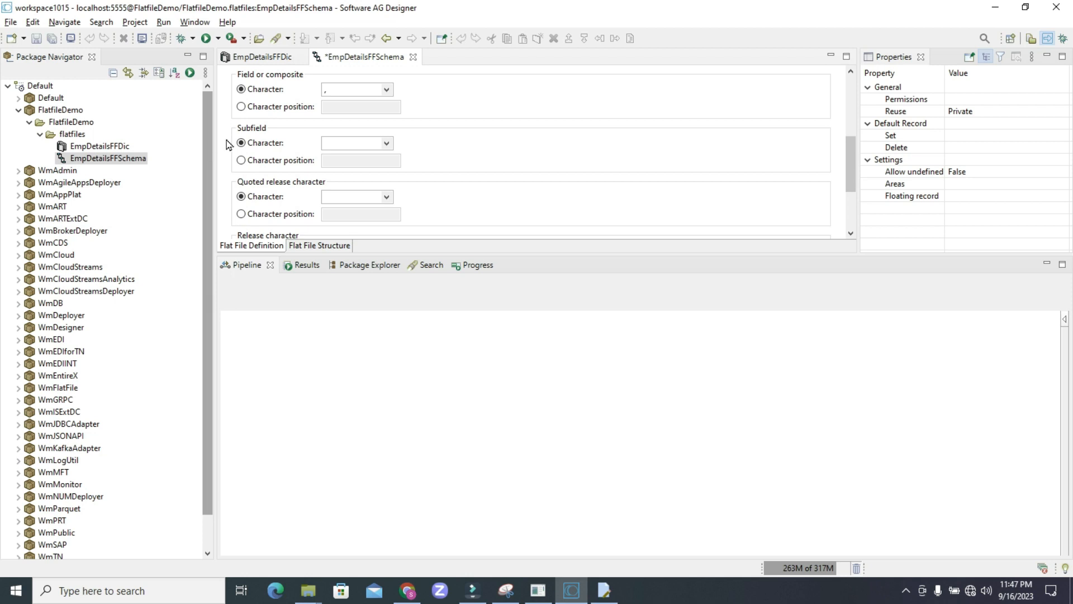
{"action": "left_click_drag", "start_coordinate": [852, 154], "coordinate": [849, 179]}
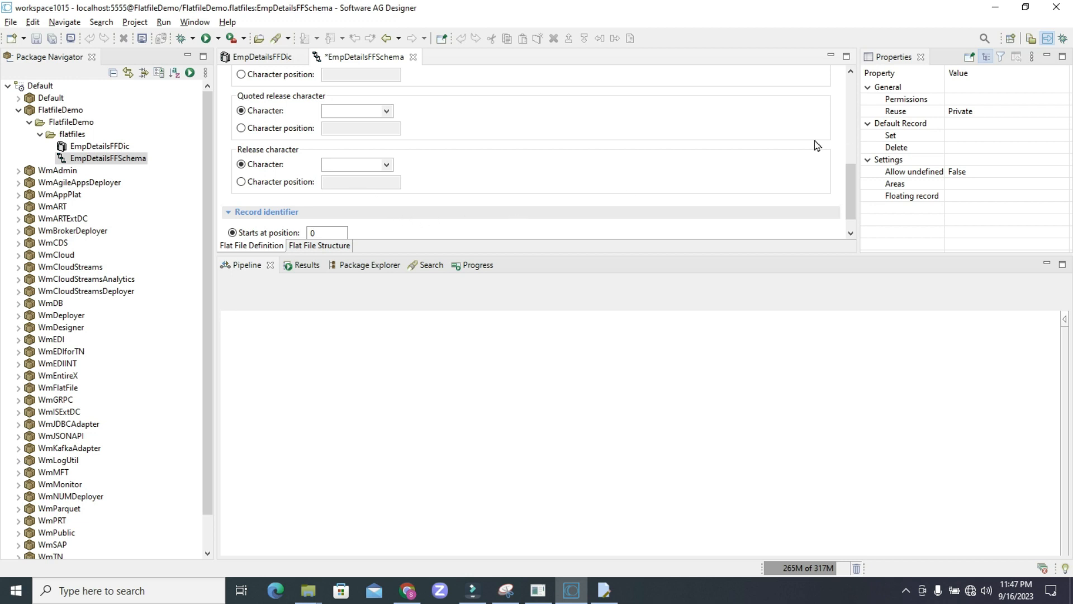
{"action": "left_click_drag", "start_coordinate": [850, 181], "coordinate": [849, 205]}
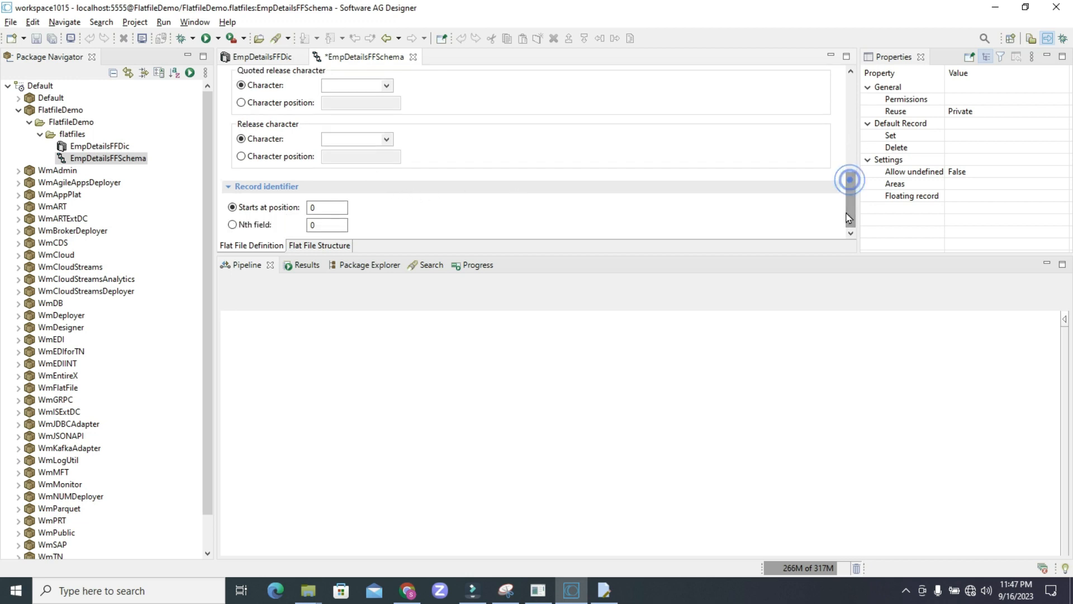
{"action": "key", "text": "alt+Tab"}
{"action": "key", "text": "alt+Tab"}
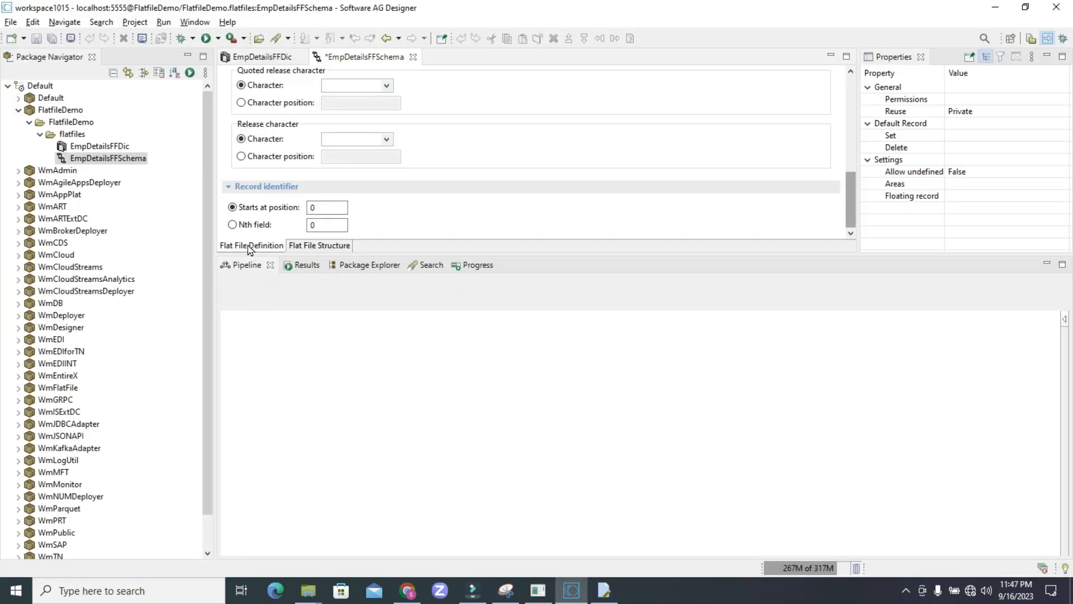
{"action": "left_click", "coordinate": [234, 226]}
{"action": "key", "text": "alt+Tab"}
{"action": "key", "text": "alt+Tab"}
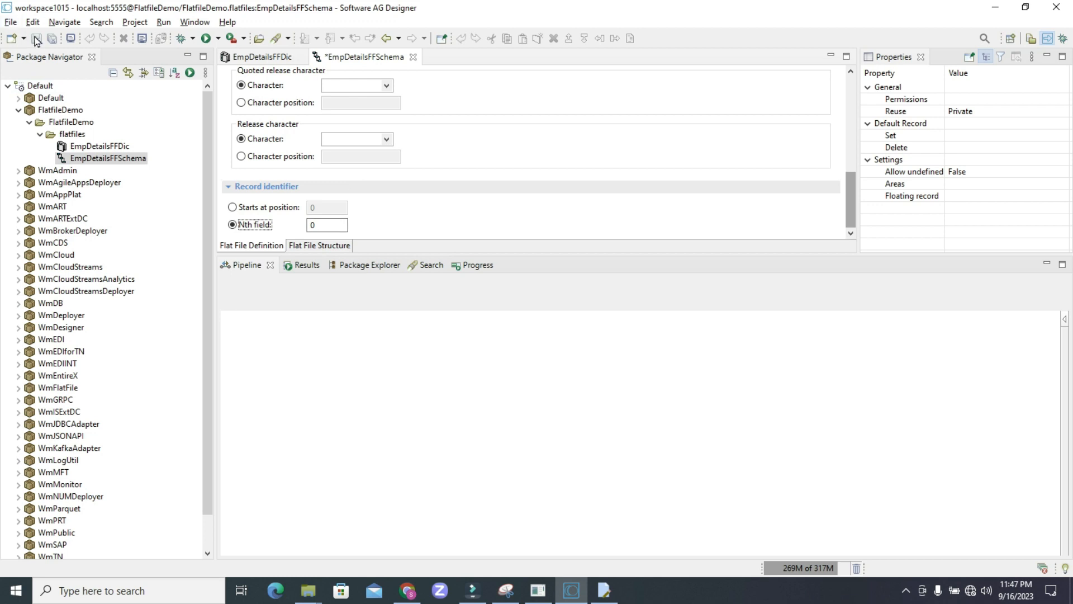
Step: Save EmpDetailsFFSchema, read the full text of the save message and dismiss it
{"action": "left_click", "coordinate": [36, 39]}
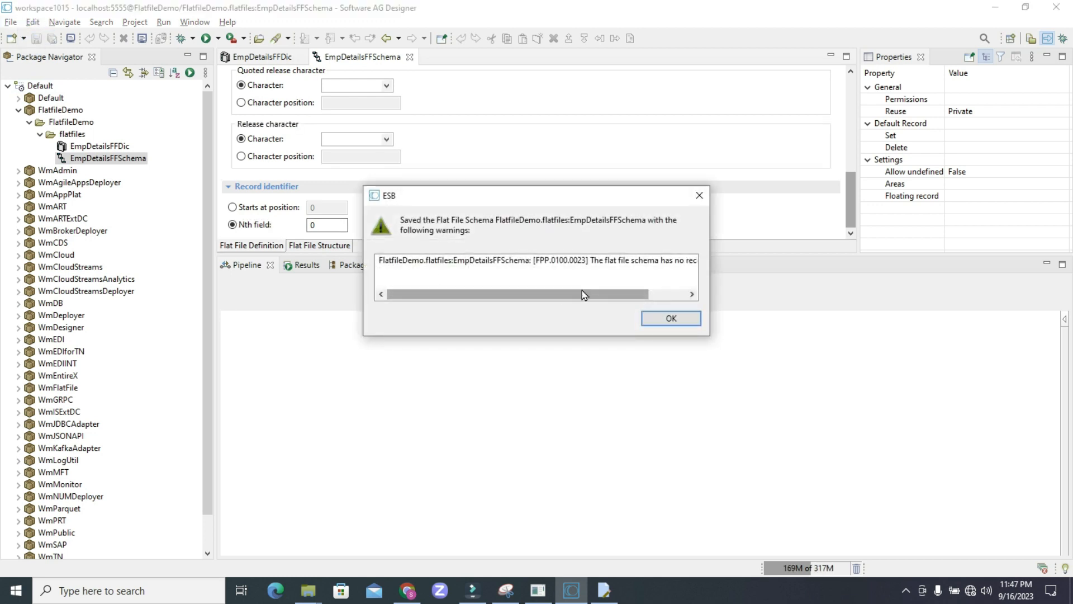
{"action": "left_click_drag", "start_coordinate": [582, 290], "coordinate": [619, 291]}
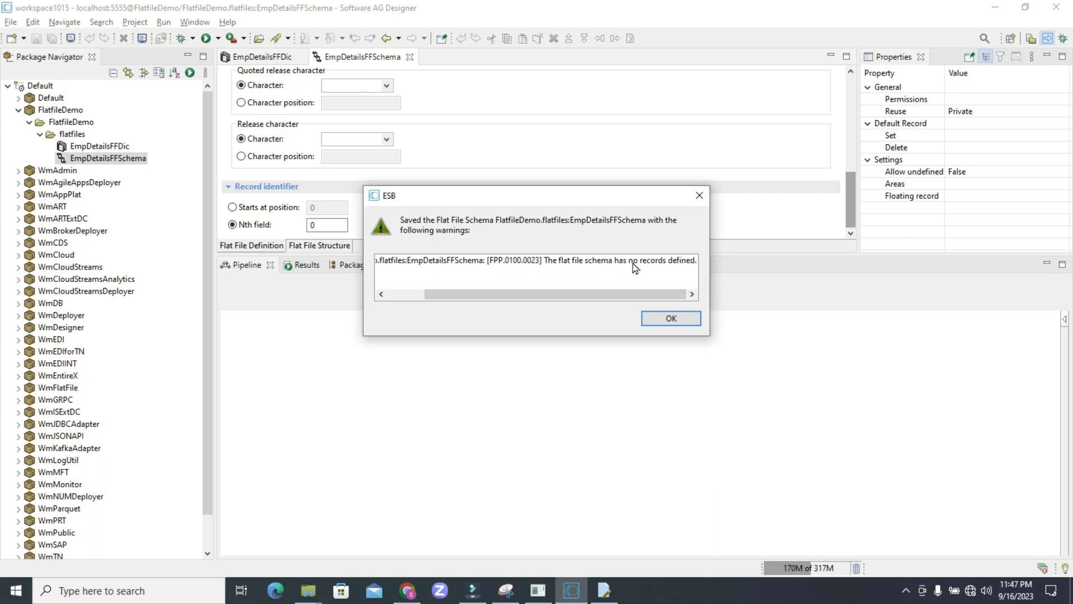
{"action": "left_click", "coordinate": [673, 317]}
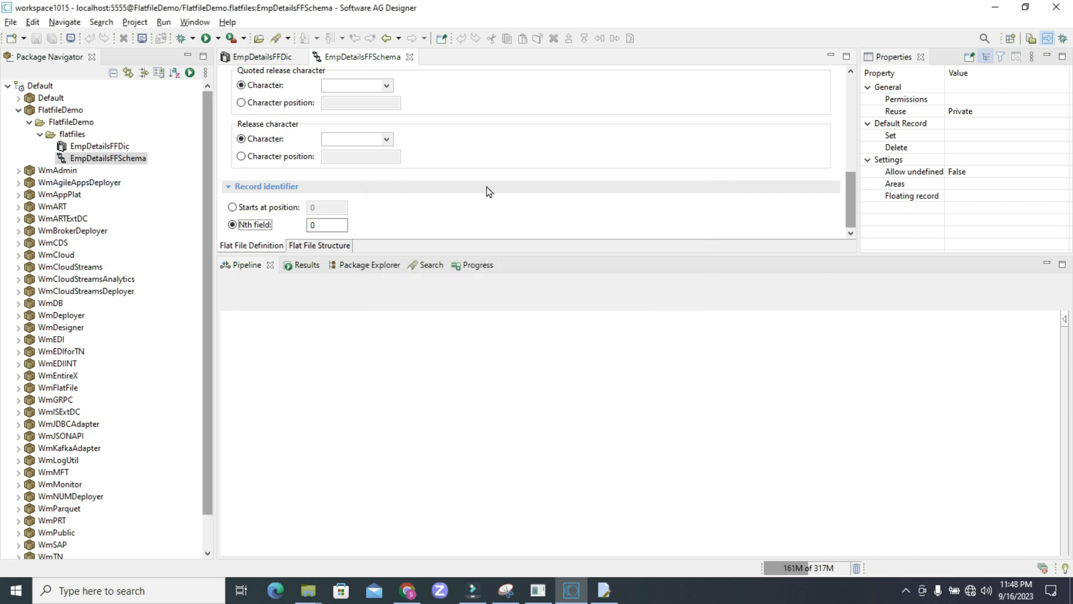
Step: Set the schema's default record to the Employee record from the EmpDetailsFFDic dictionary and save the schema
{"action": "left_click", "coordinate": [953, 137]}
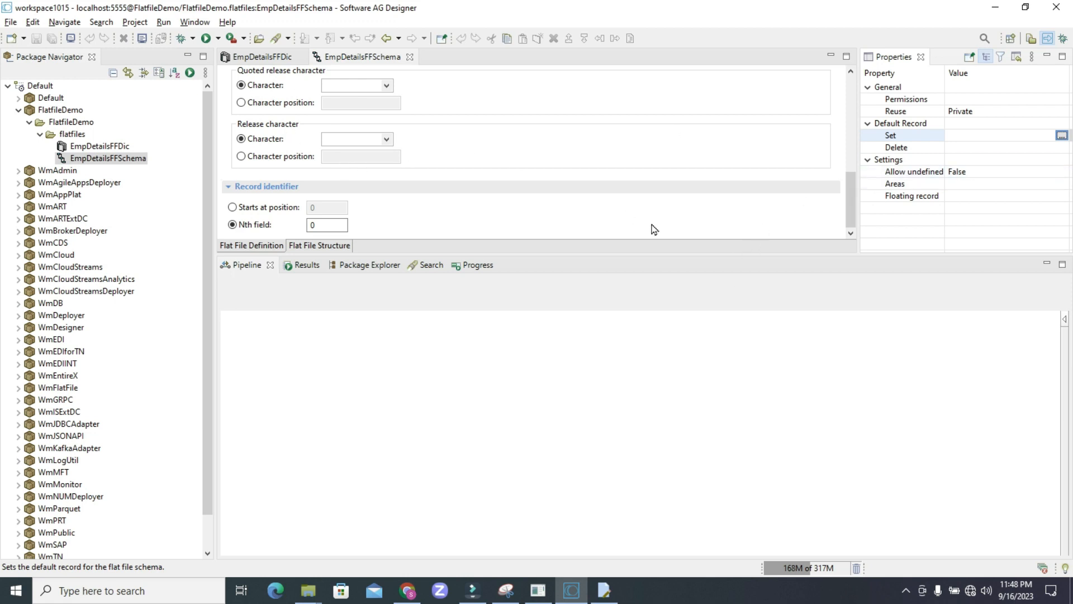
{"action": "left_click", "coordinate": [1061, 135]}
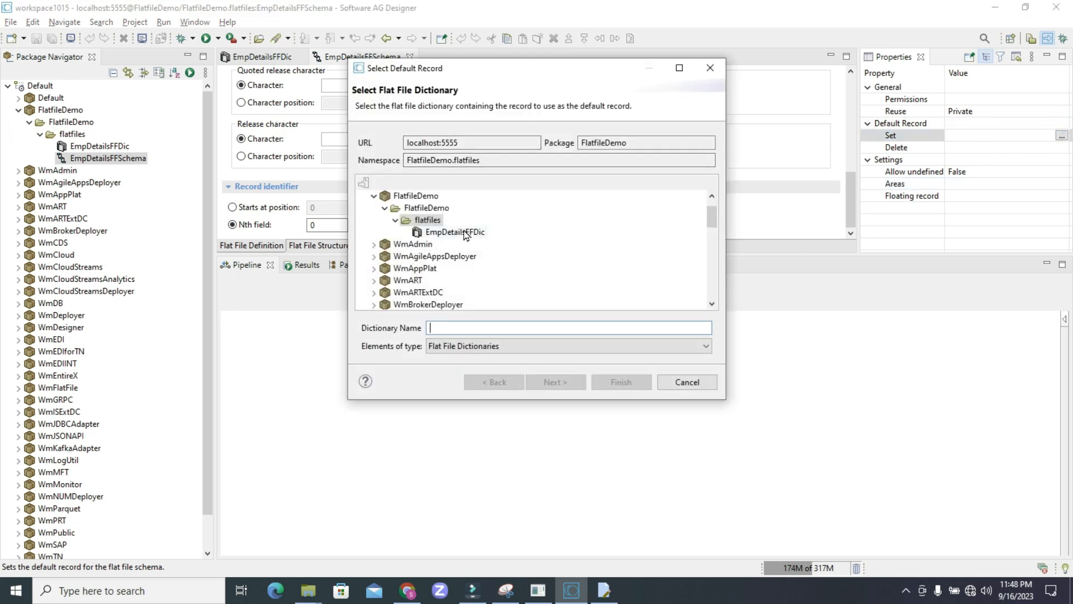
{"action": "left_click", "coordinate": [455, 232]}
{"action": "left_click", "coordinate": [561, 380]}
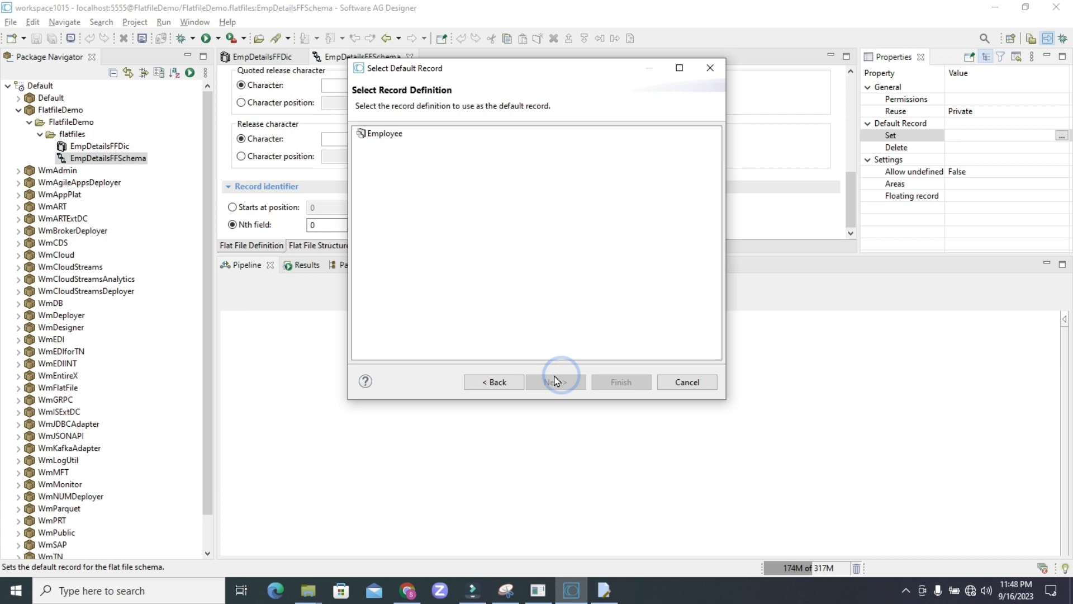
{"action": "left_click", "coordinate": [387, 134]}
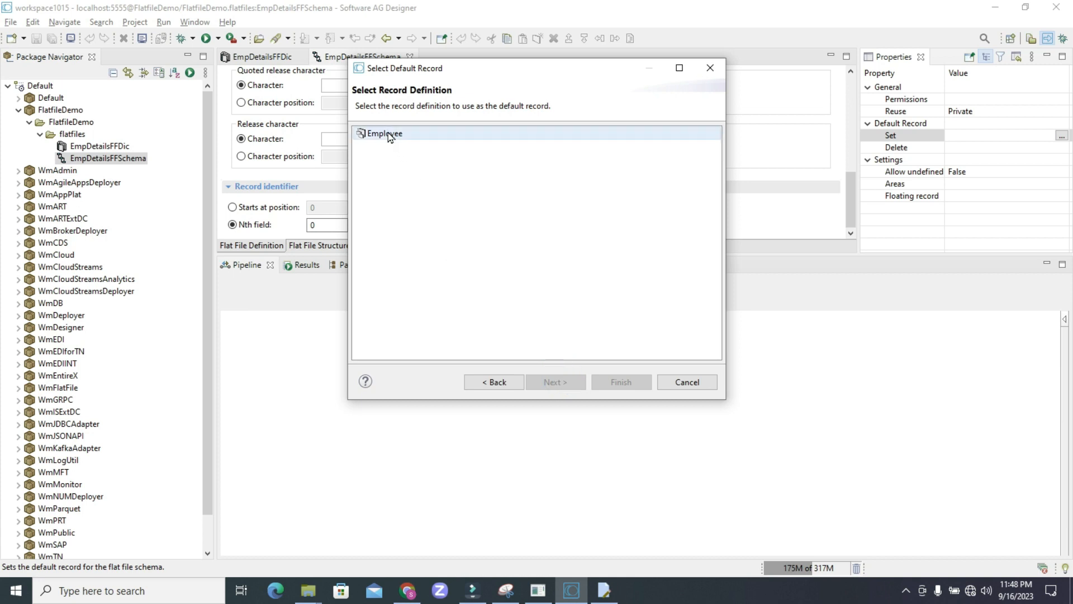
{"action": "left_click", "coordinate": [617, 382]}
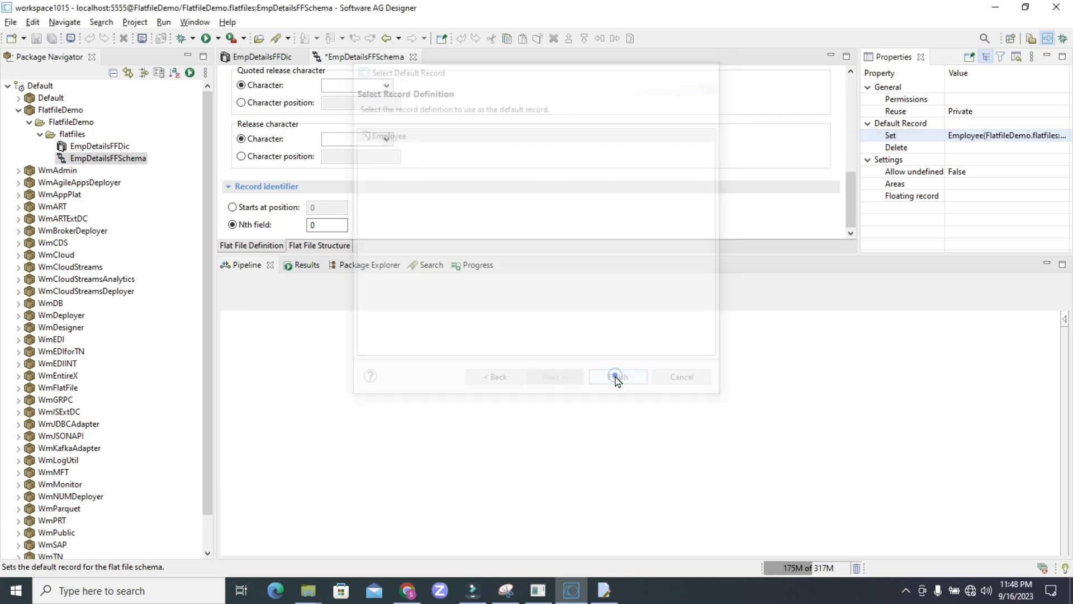
{"action": "left_click", "coordinate": [37, 39]}
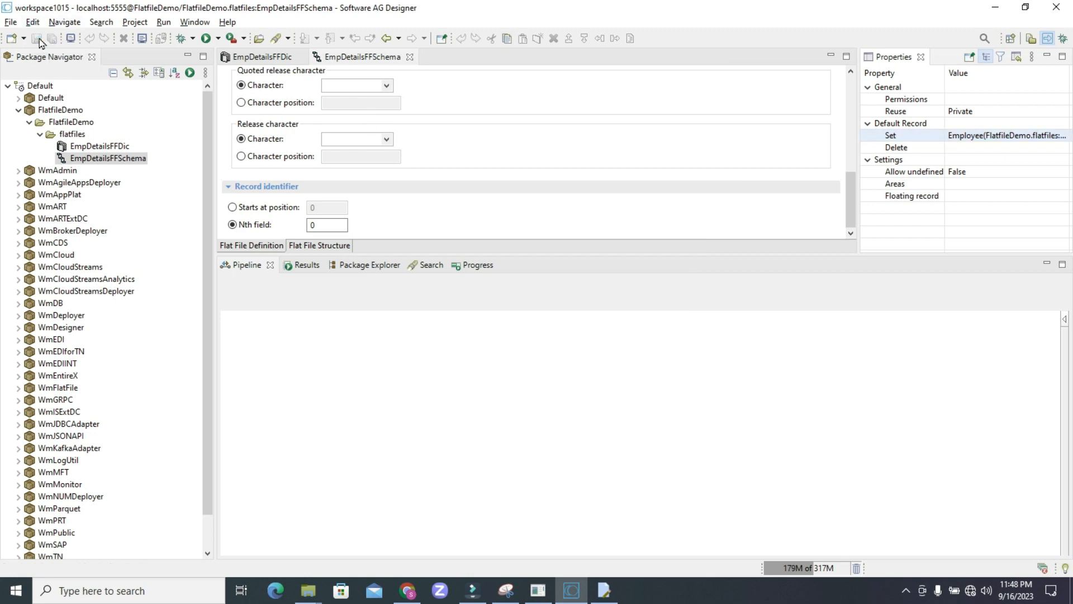
Step: Review the flat file structure of EmpDetailsFFSchema and go back to its flat file definition
{"action": "left_click", "coordinate": [308, 246]}
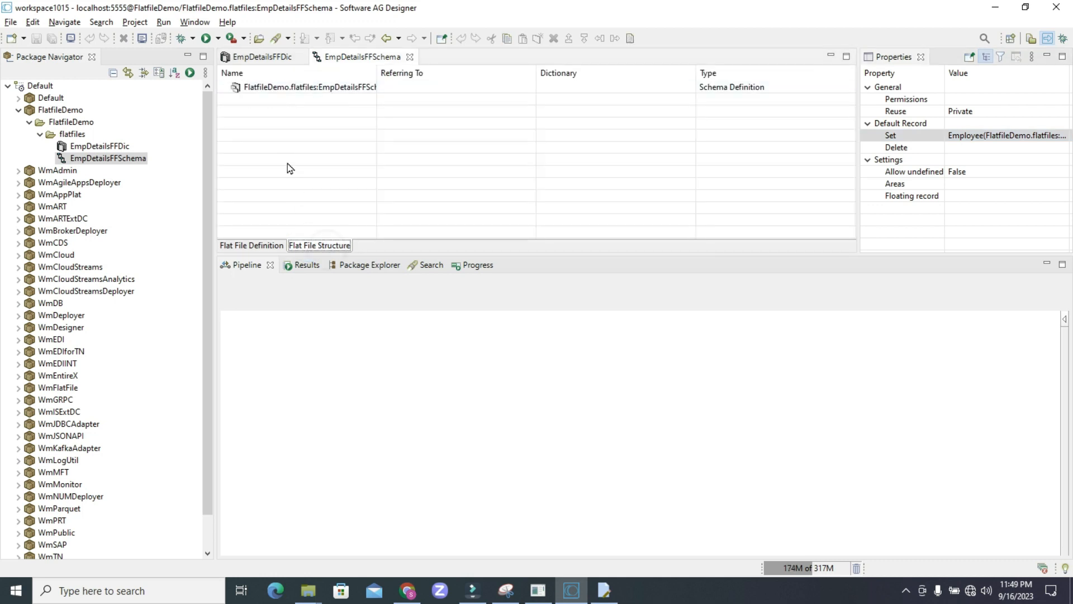
{"action": "left_click", "coordinate": [283, 90]}
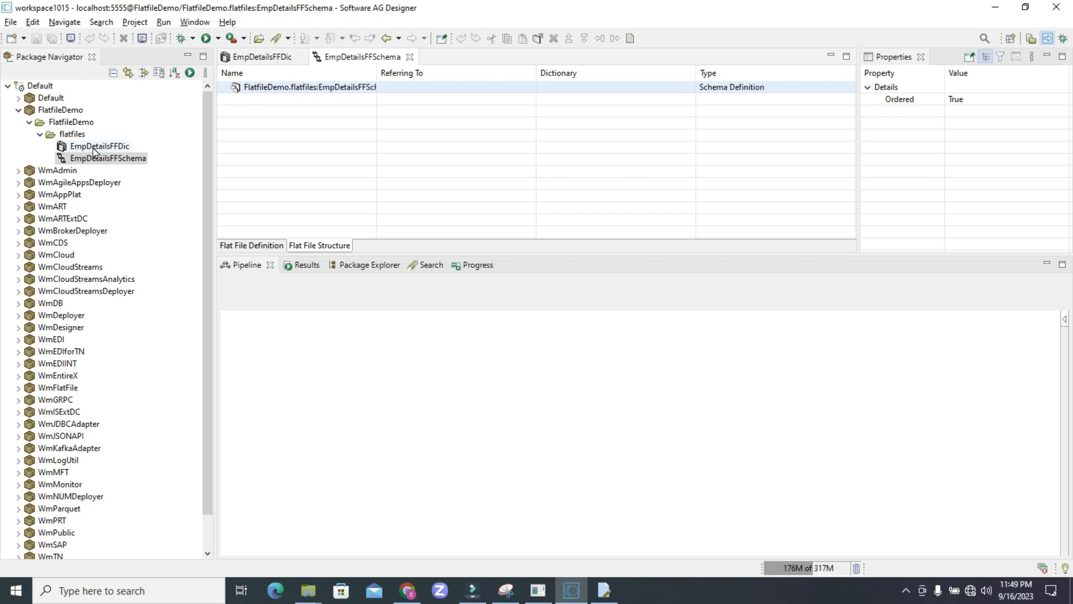
{"action": "left_click", "coordinate": [341, 146]}
{"action": "left_click", "coordinate": [269, 244]}
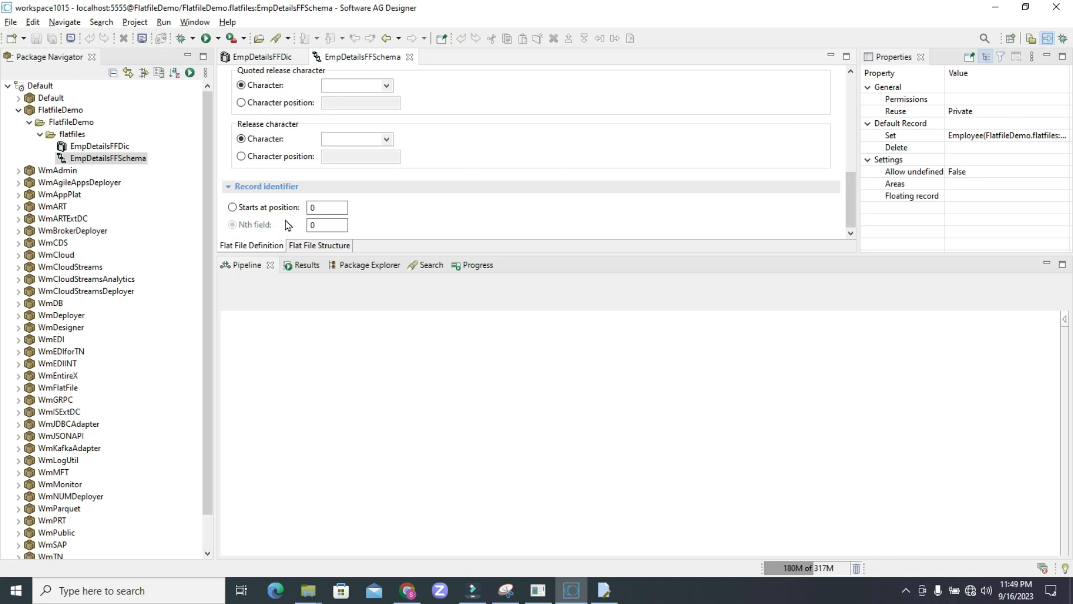
{"action": "left_click", "coordinate": [317, 247]}
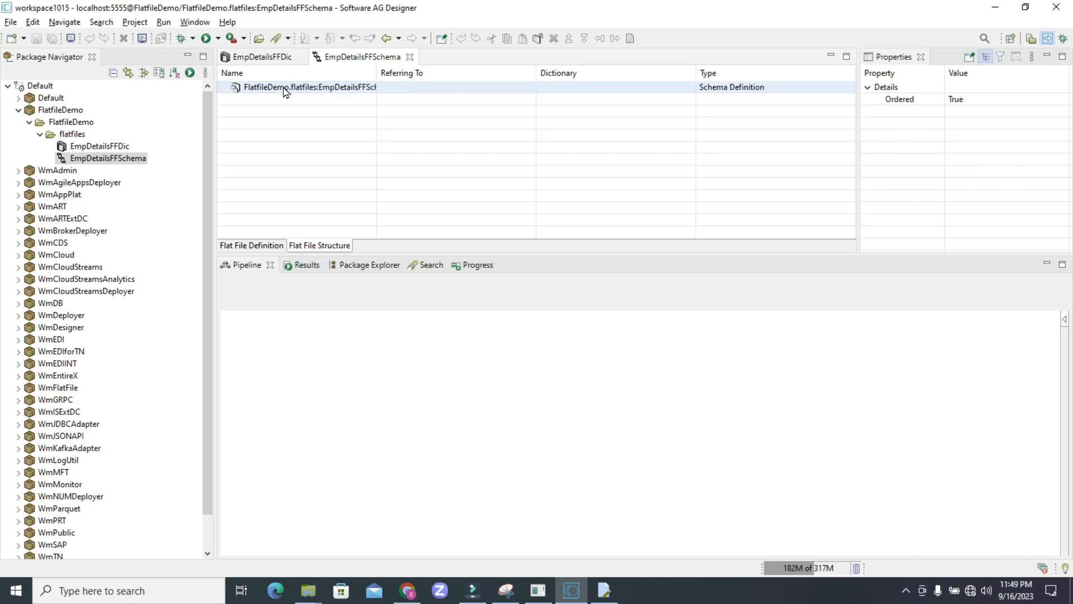
{"action": "right_click", "coordinate": [284, 88]}
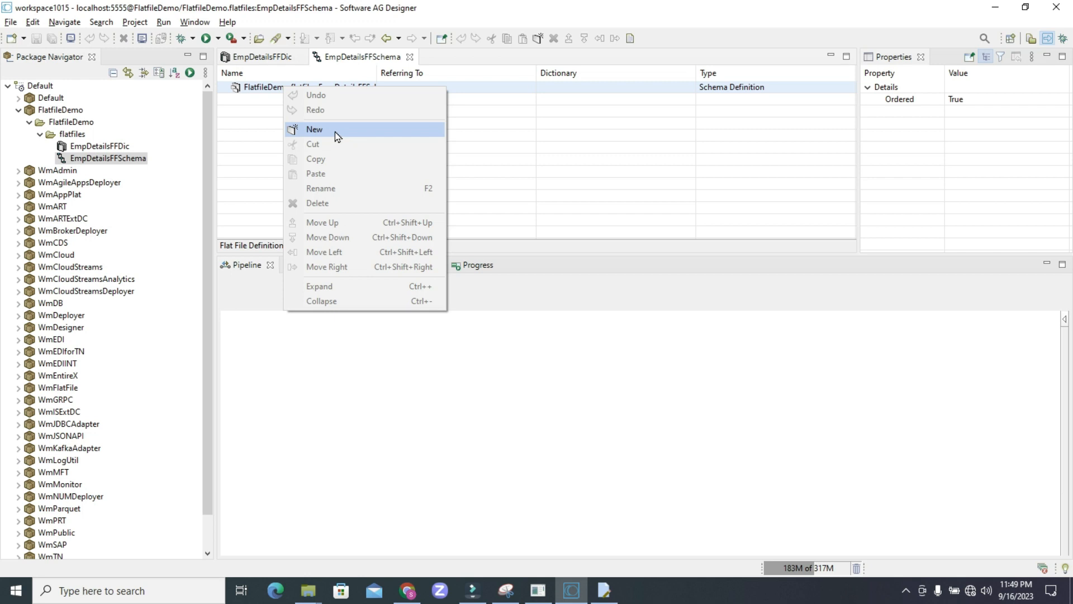
{"action": "left_click", "coordinate": [369, 128]}
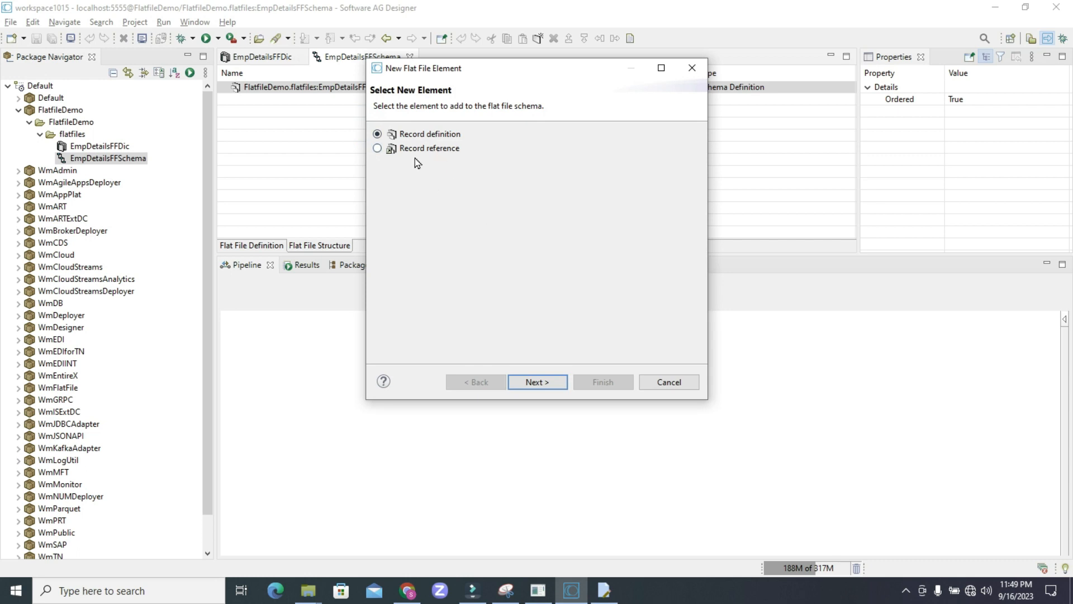
{"action": "left_click", "coordinate": [670, 382]}
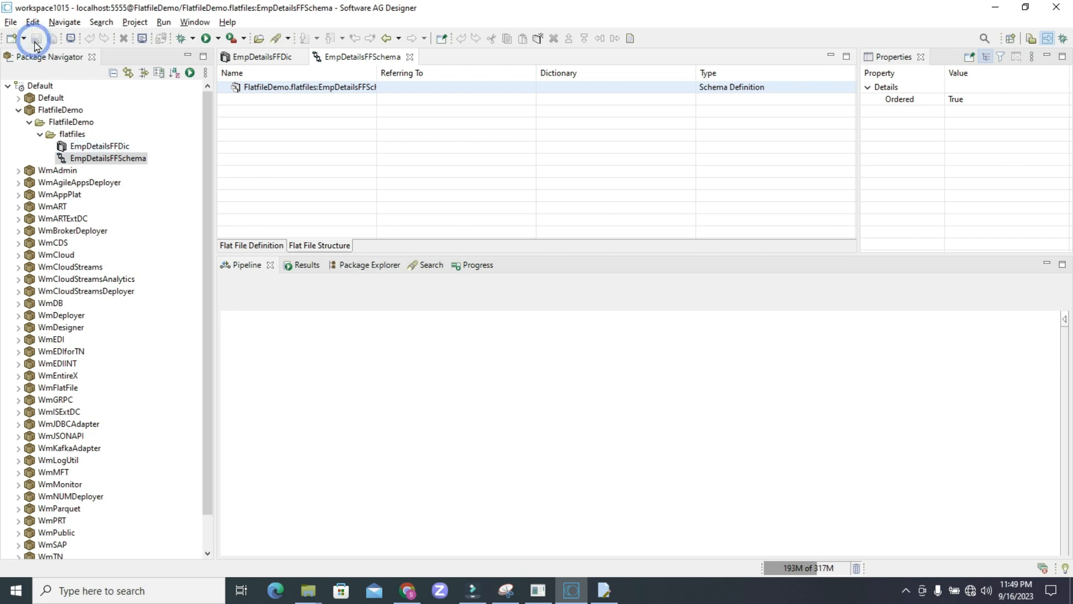
Step: Generate the document type EmpDetailsFFSchemaDT from EmpDetailsFFSchema and locate it in the flatfiles folder
{"action": "left_click", "coordinate": [630, 39]}
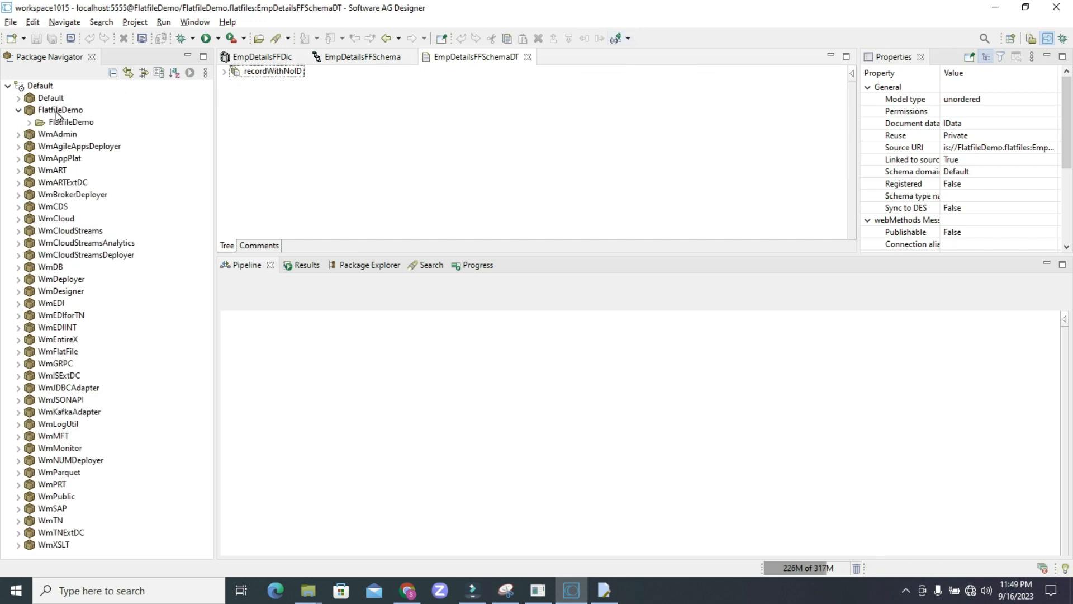
{"action": "left_click", "coordinate": [30, 123]}
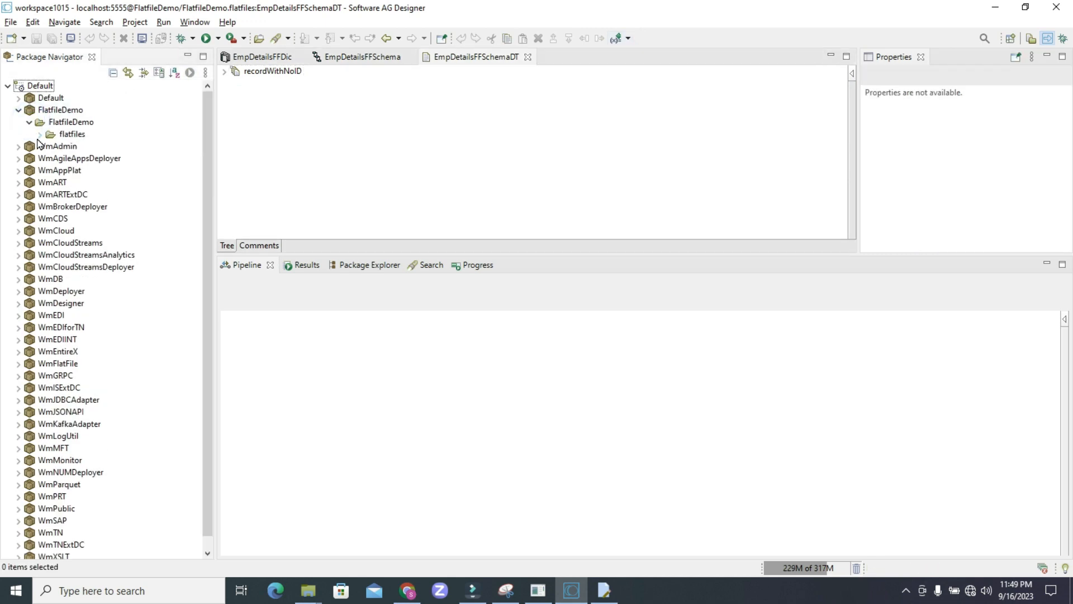
{"action": "left_click", "coordinate": [41, 134]}
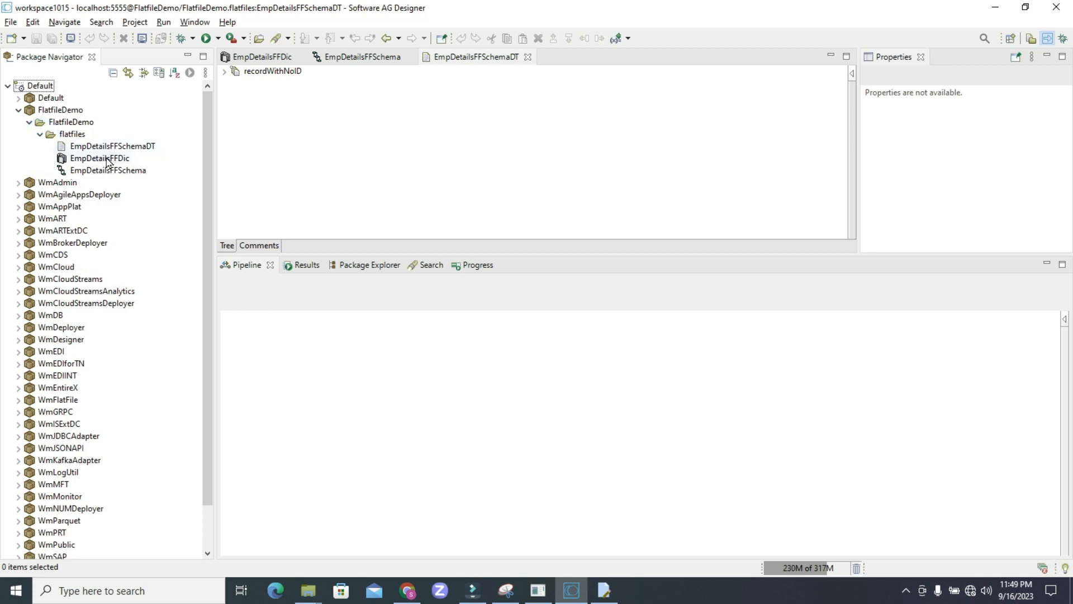
{"action": "left_click", "coordinate": [114, 170]}
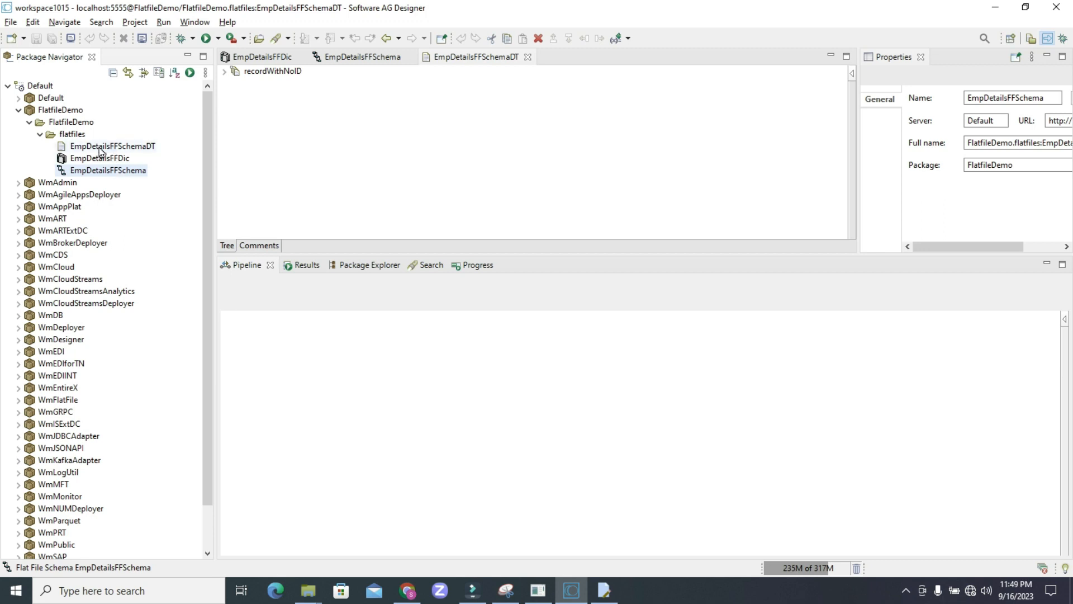
{"action": "left_click", "coordinate": [132, 148]}
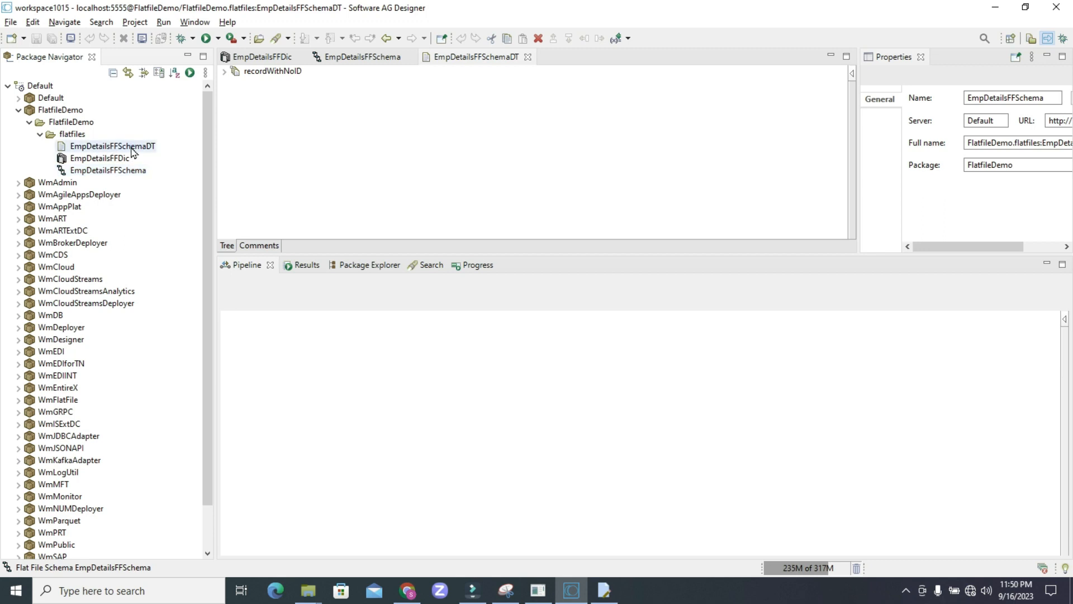
{"action": "left_click", "coordinate": [307, 142]}
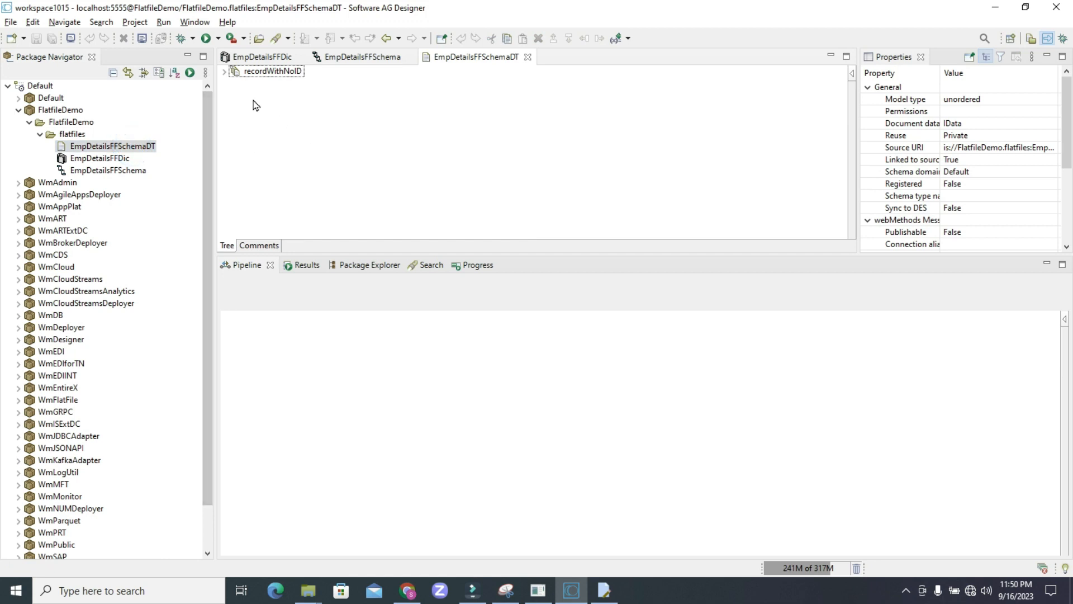
Step: Expand the recordWithNoID document list in EmpDetailsFFSchemaDT and inspect its employee fields one by one
{"action": "left_click", "coordinate": [225, 73]}
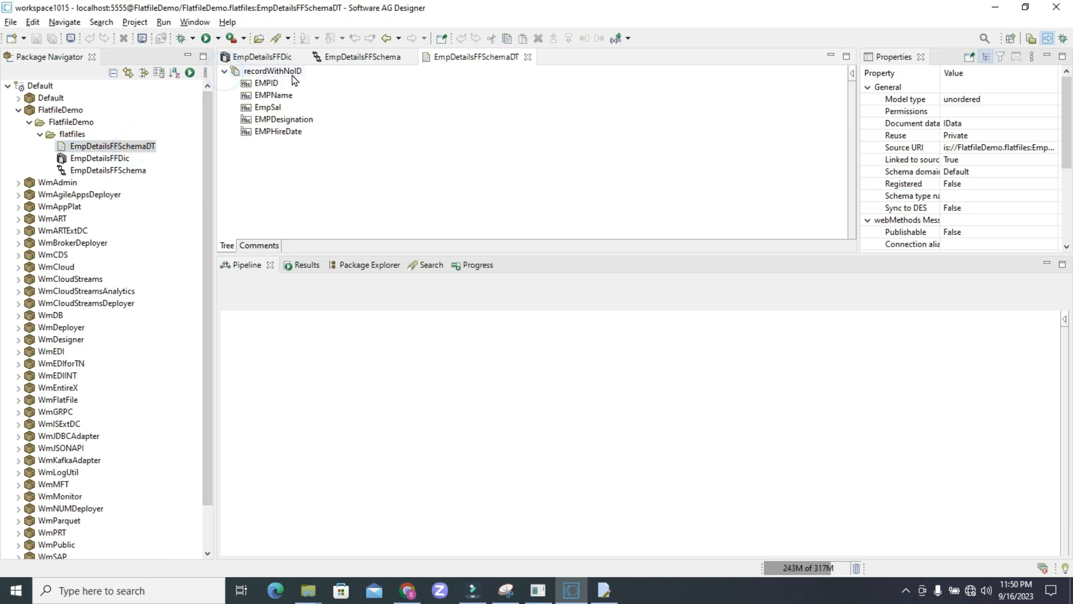
{"action": "left_click", "coordinate": [266, 84]}
{"action": "left_click", "coordinate": [271, 95]}
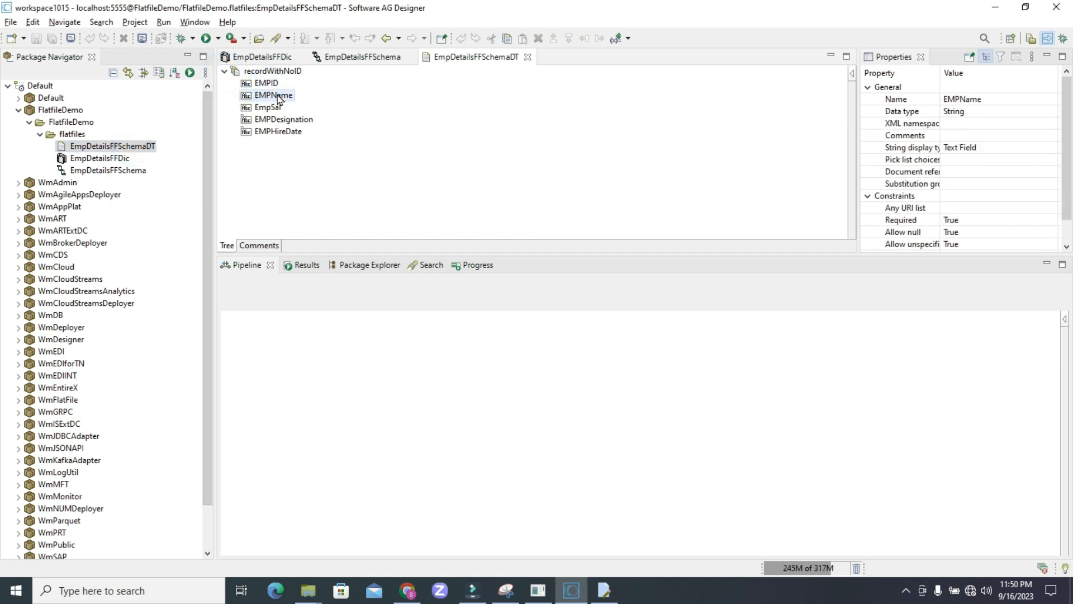
{"action": "left_click", "coordinate": [272, 108]}
{"action": "left_click", "coordinate": [267, 119]}
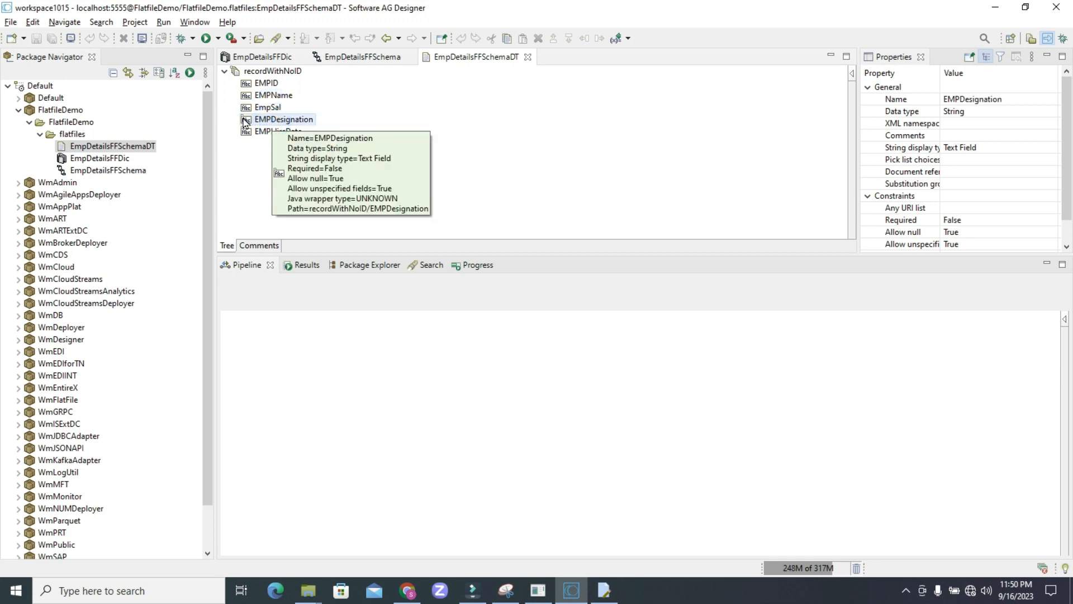
{"action": "left_click", "coordinate": [246, 131]}
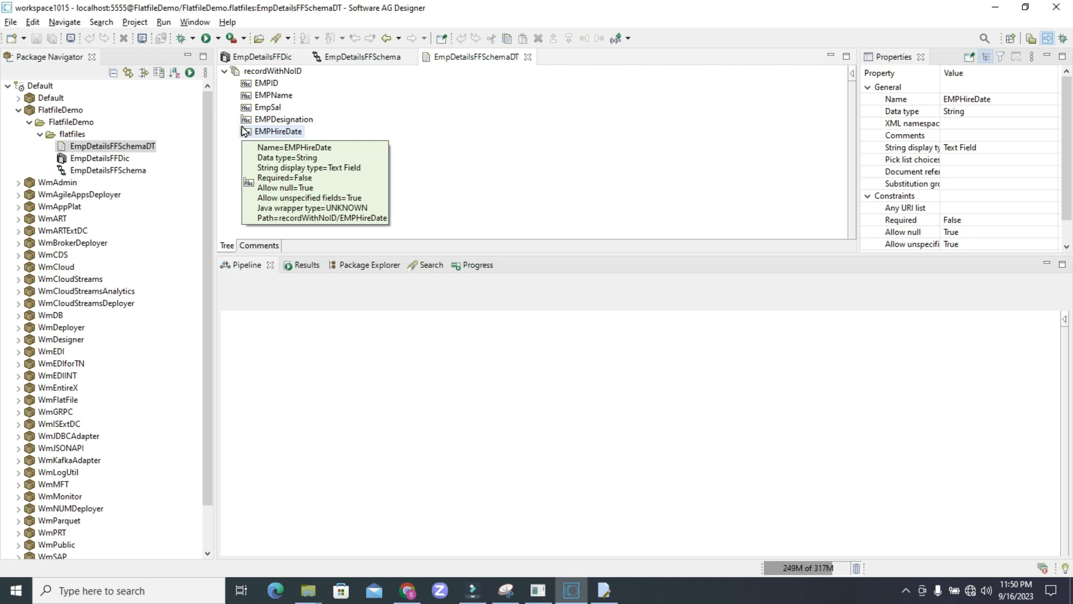
{"action": "left_click", "coordinate": [249, 108]}
{"action": "left_click", "coordinate": [248, 95]}
{"action": "left_click", "coordinate": [246, 71]}
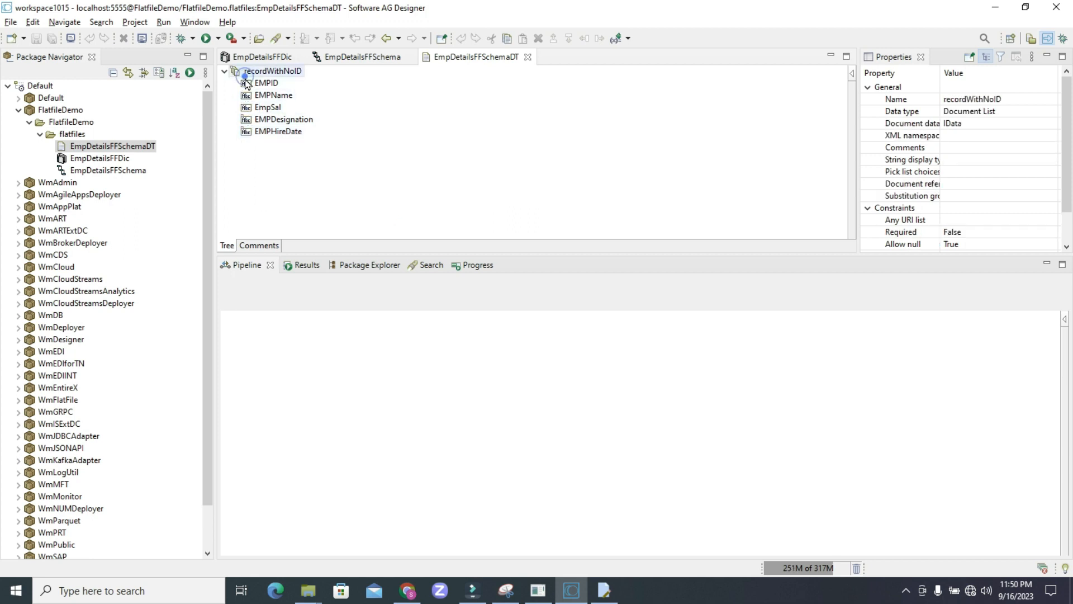
{"action": "left_click", "coordinate": [249, 84]}
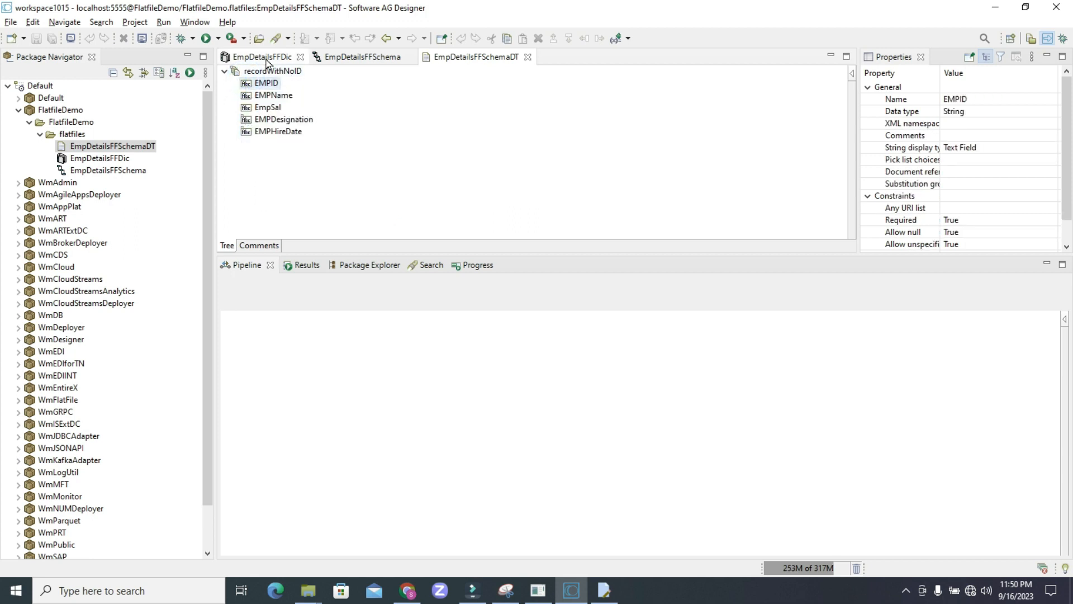
Step: Compare the fields with the Employee record definition in EmpDetailsFFDic and return to EmpDetailsFFSchemaDT
{"action": "left_click", "coordinate": [263, 58]}
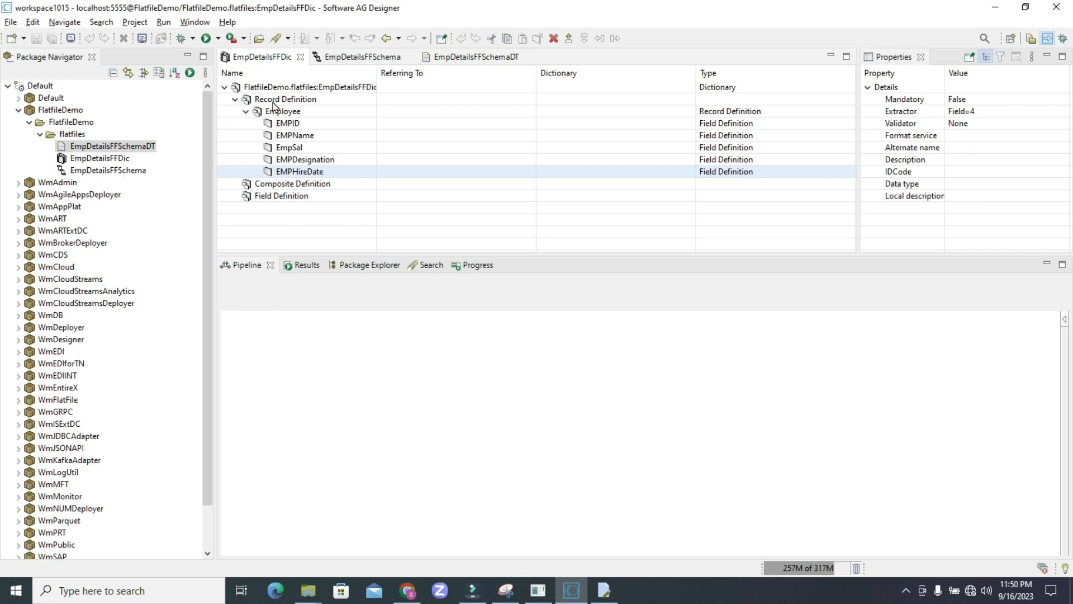
{"action": "left_click", "coordinate": [280, 135]}
{"action": "left_click", "coordinate": [476, 59]}
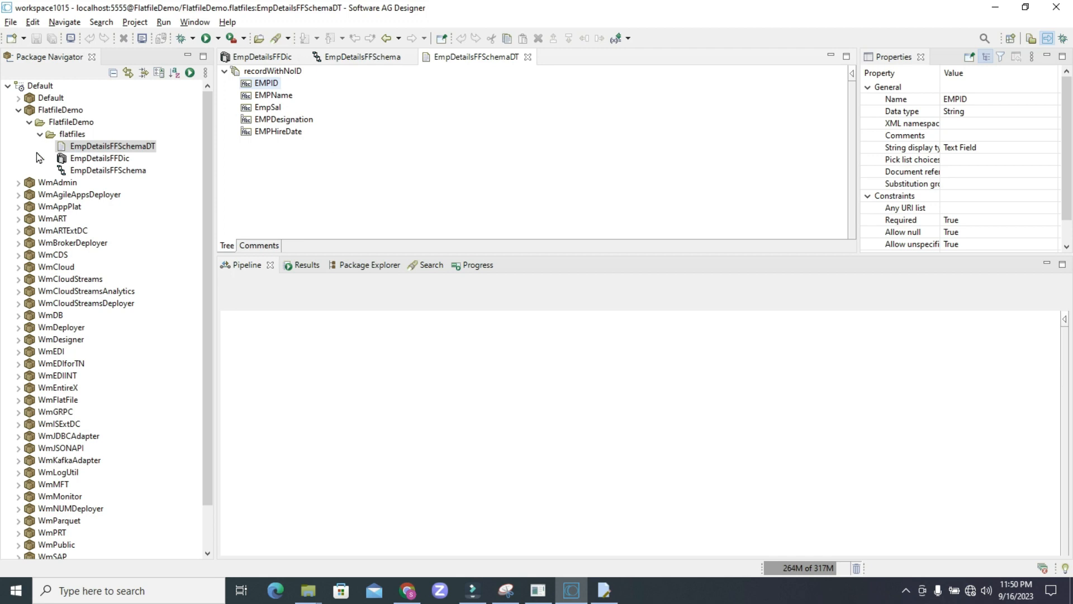
Step: Create a folder named services inside the FlatfileDemo folder of the FlatfileDemo package
{"action": "right_click", "coordinate": [83, 125]}
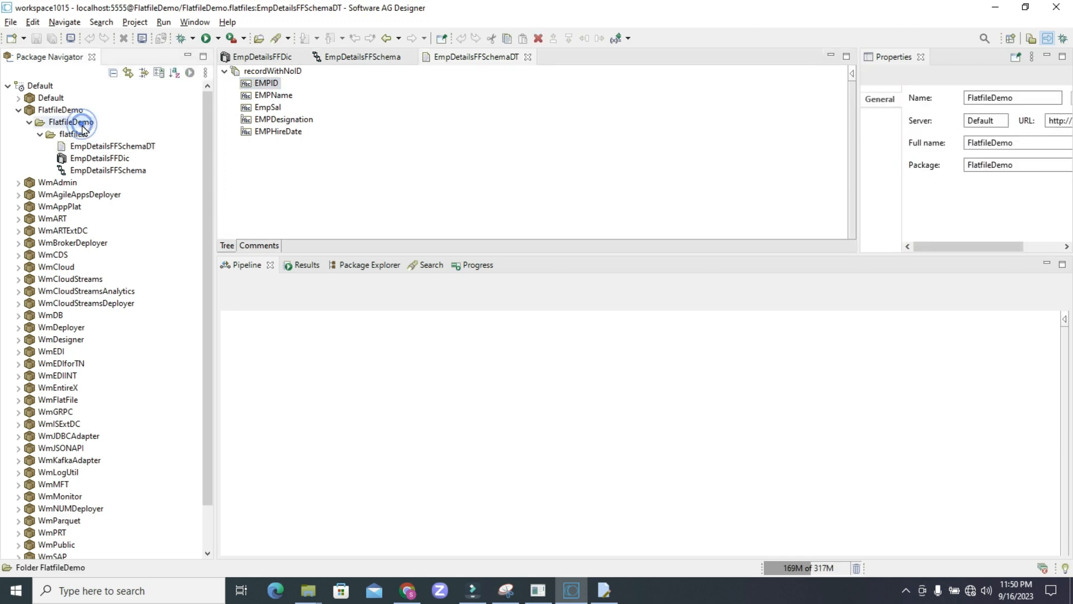
{"action": "mouse_move", "coordinate": [139, 146]}
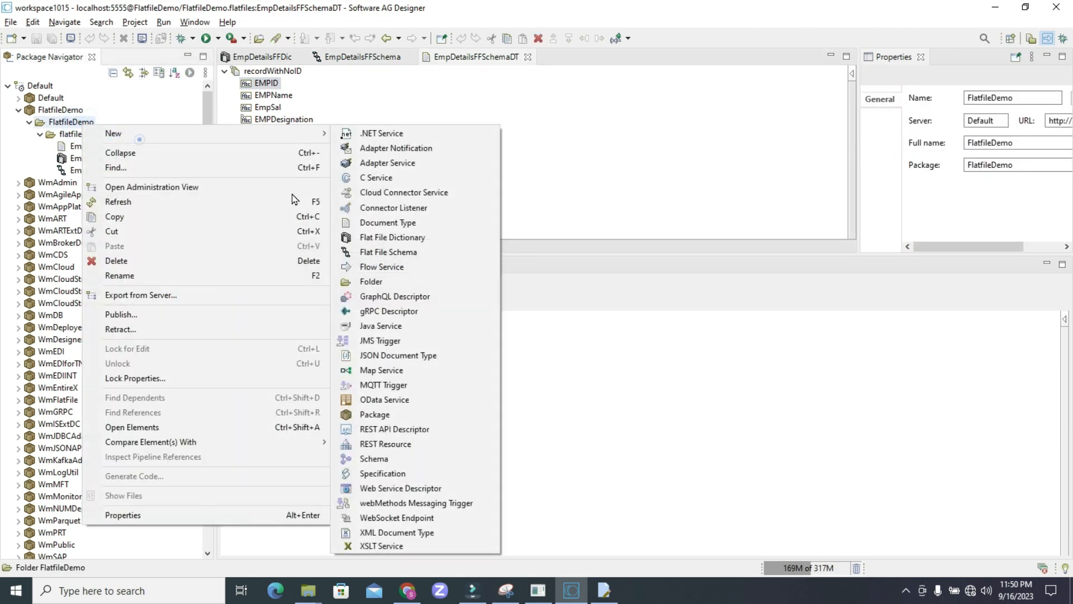
{"action": "left_click", "coordinate": [394, 283]}
{"action": "type", "text": "se"}
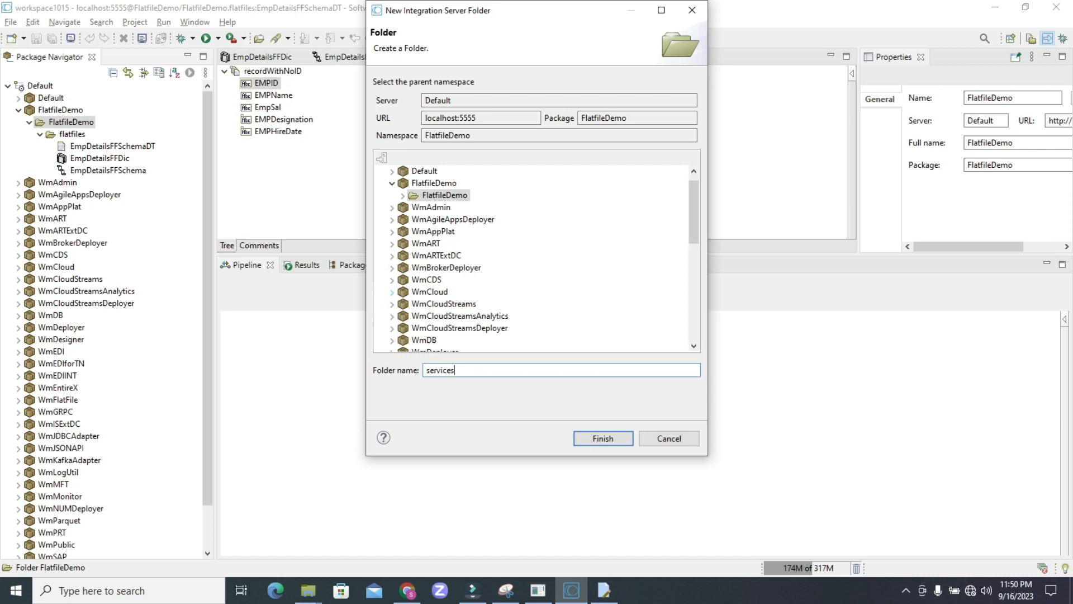
{"action": "type", "text": "rvices"}
{"action": "left_click", "coordinate": [606, 445]}
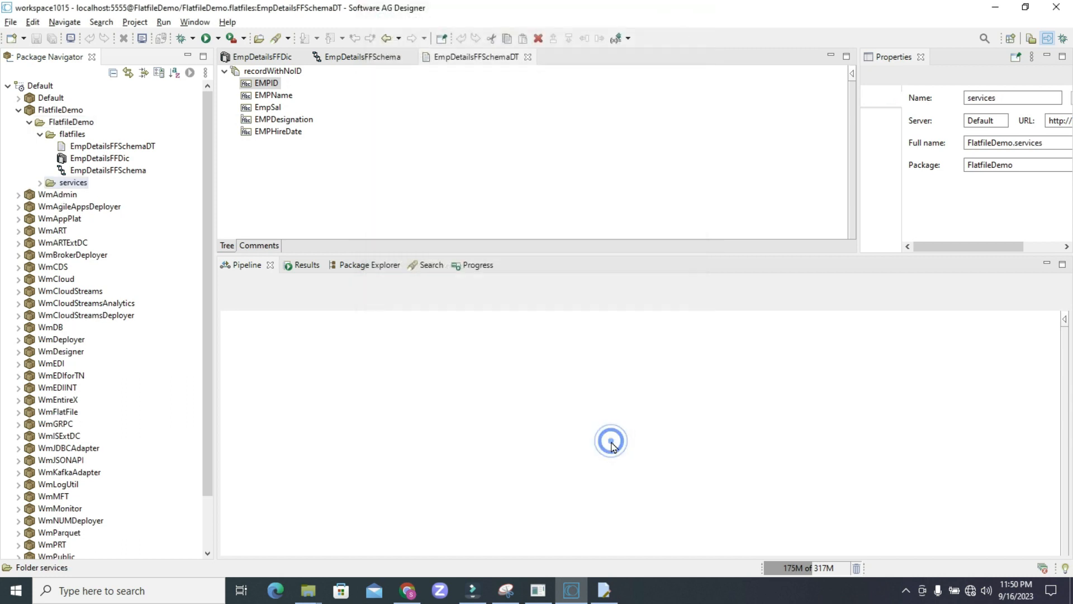
Step: Create a flow service named processEmpData in the services folder, using the Default template
{"action": "right_click", "coordinate": [76, 188]}
{"action": "mouse_move", "coordinate": [129, 188]}
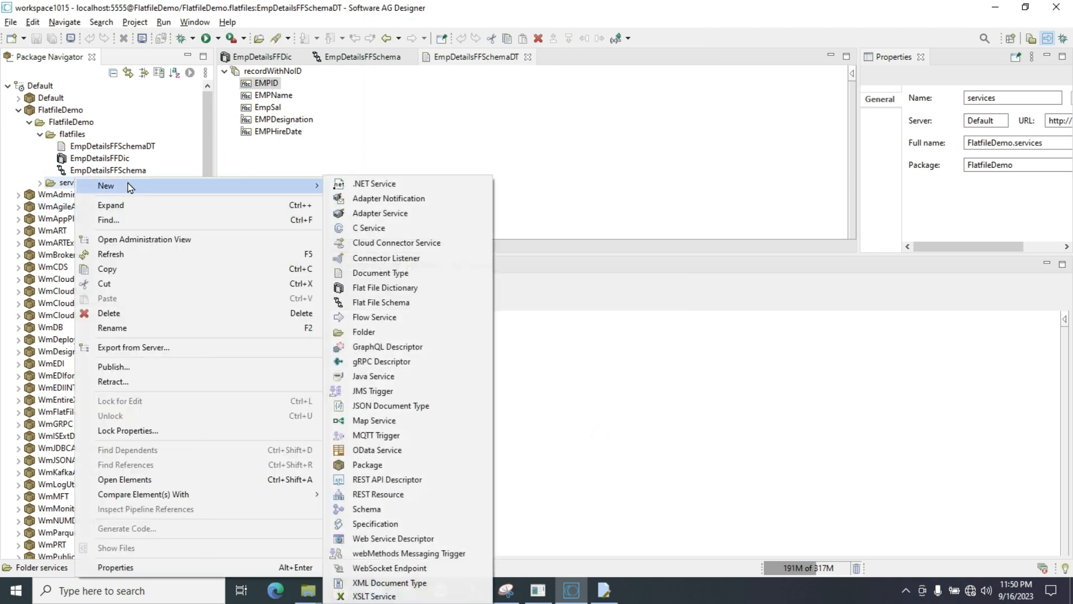
{"action": "left_click", "coordinate": [389, 318]}
{"action": "type", "text": "processEmpData"}
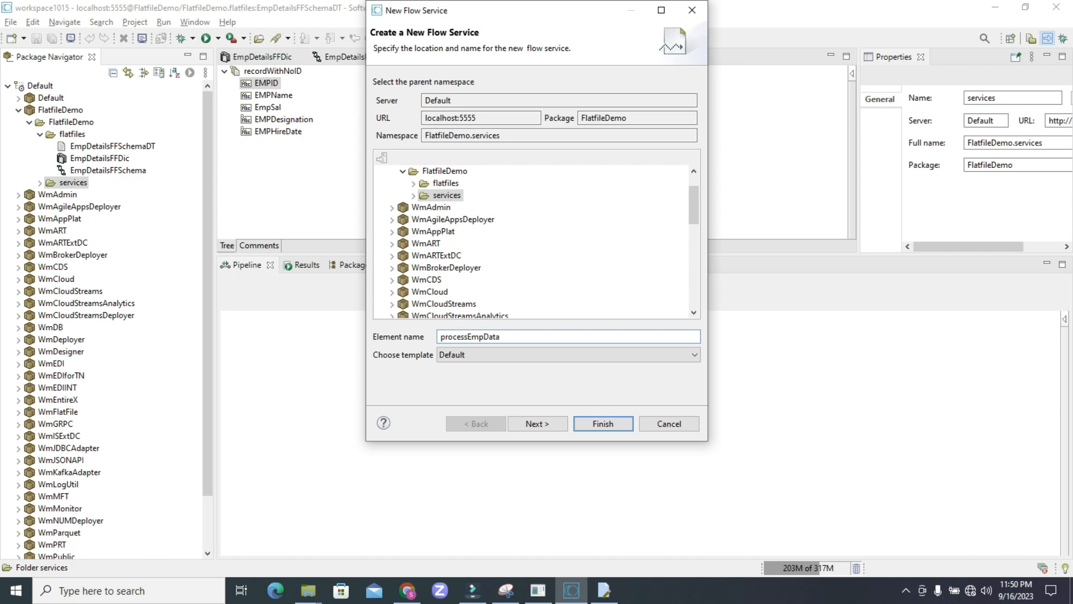
{"action": "left_click", "coordinate": [619, 427]}
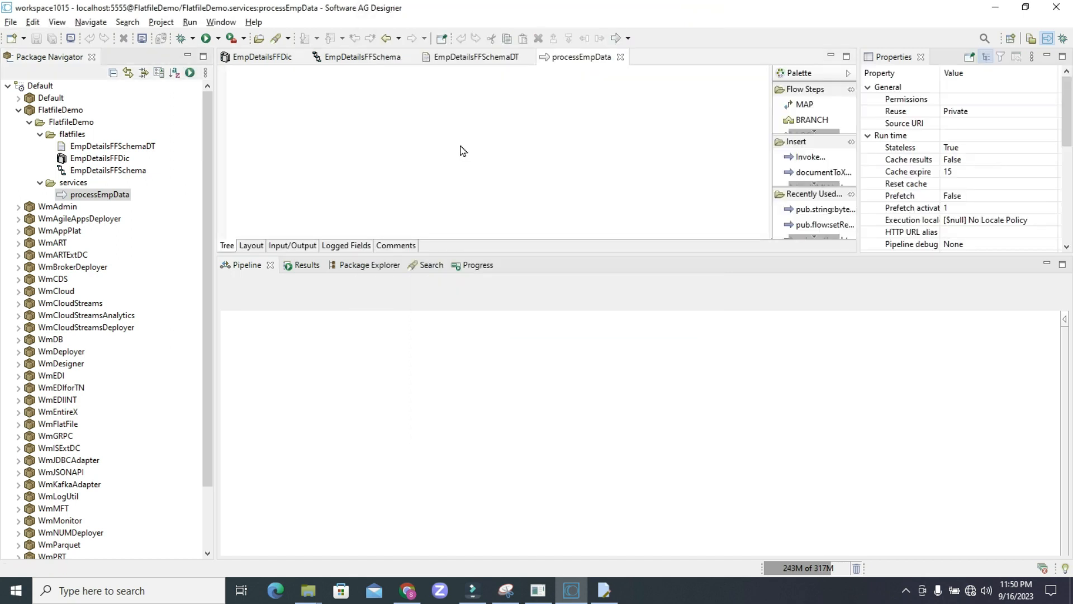
Step: Insert a TRY-CATCH block into the empty processEmpData flow service
{"action": "left_click", "coordinate": [814, 135]}
{"action": "left_click", "coordinate": [815, 134]}
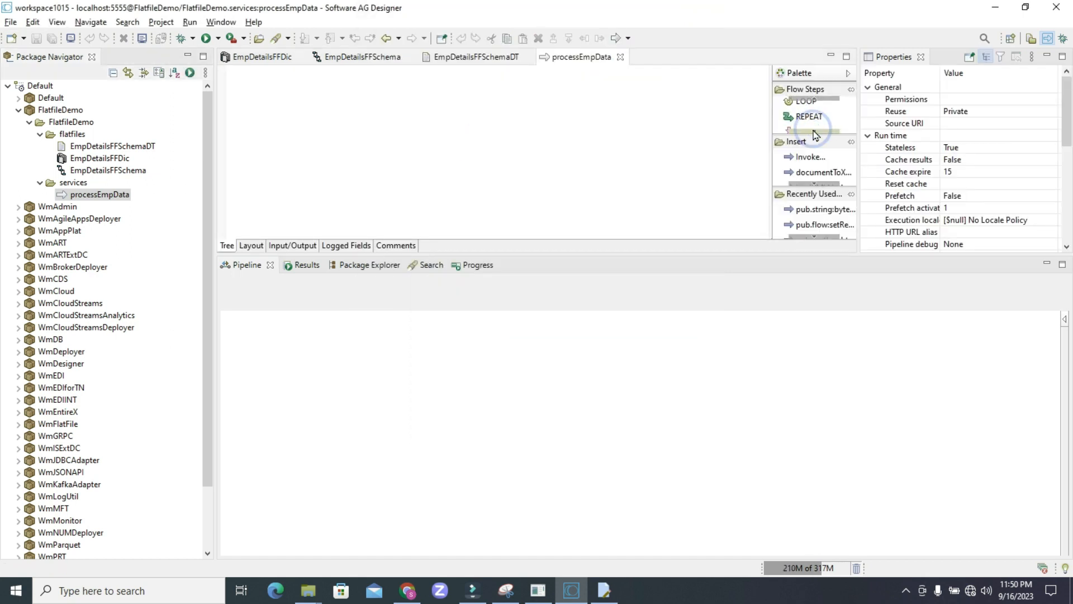
{"action": "right_click", "coordinate": [446, 175]}
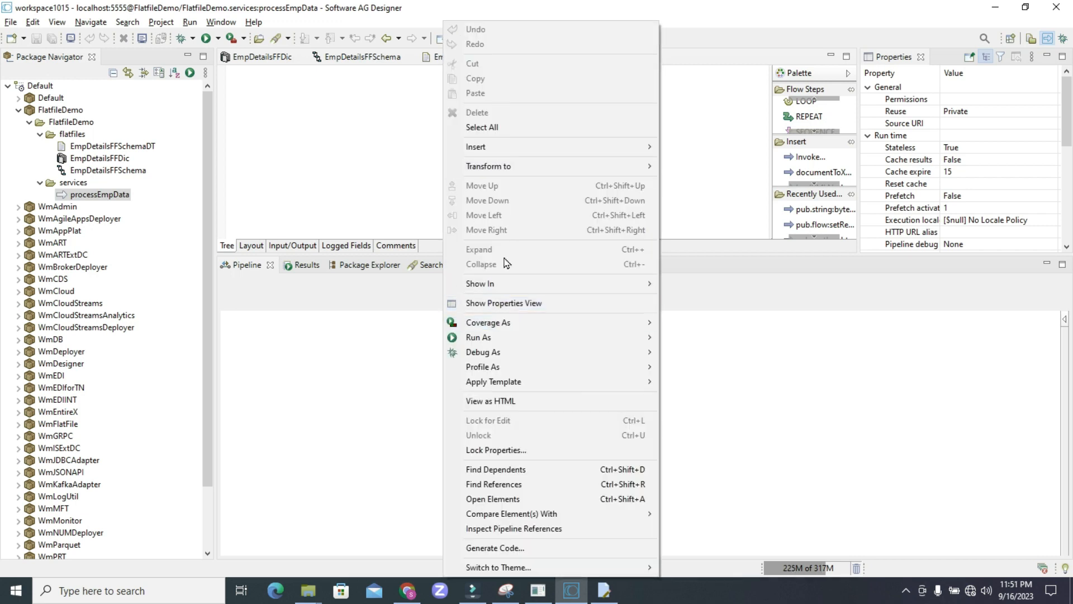
{"action": "mouse_move", "coordinate": [484, 151]}
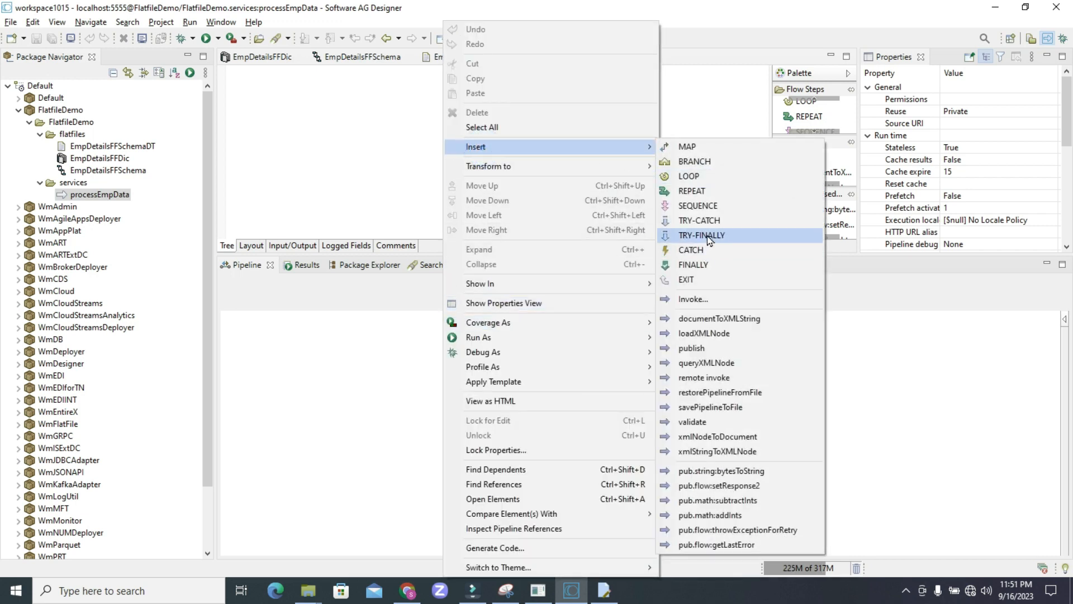
{"action": "left_click", "coordinate": [722, 221]}
Step: Add a pub.flow:getLastError call inside the CATCH step and save the processEmpData service
{"action": "right_click", "coordinate": [268, 83]}
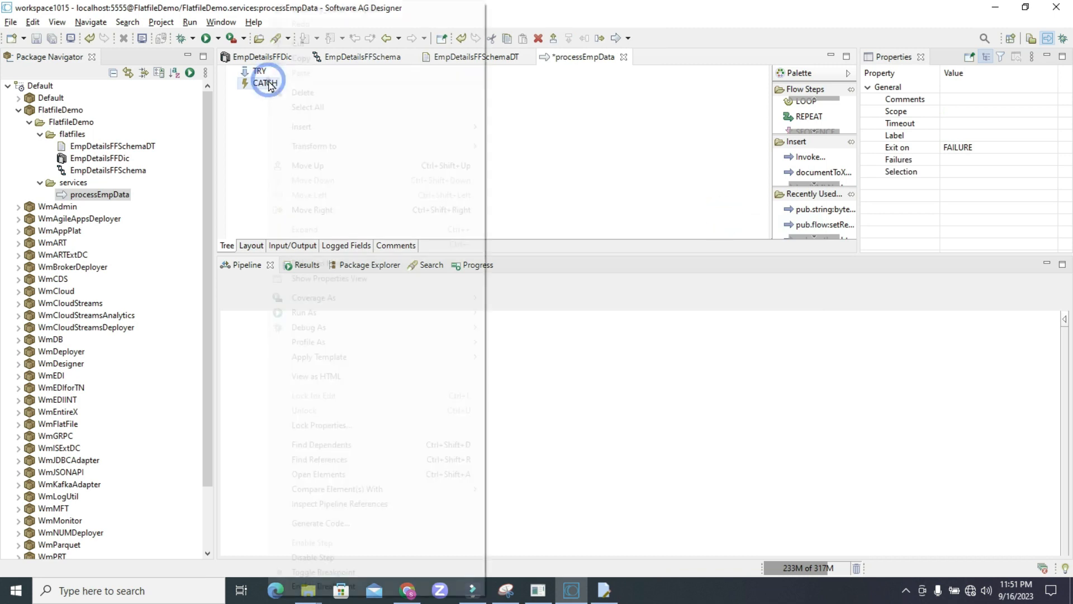
{"action": "left_click", "coordinate": [304, 127]}
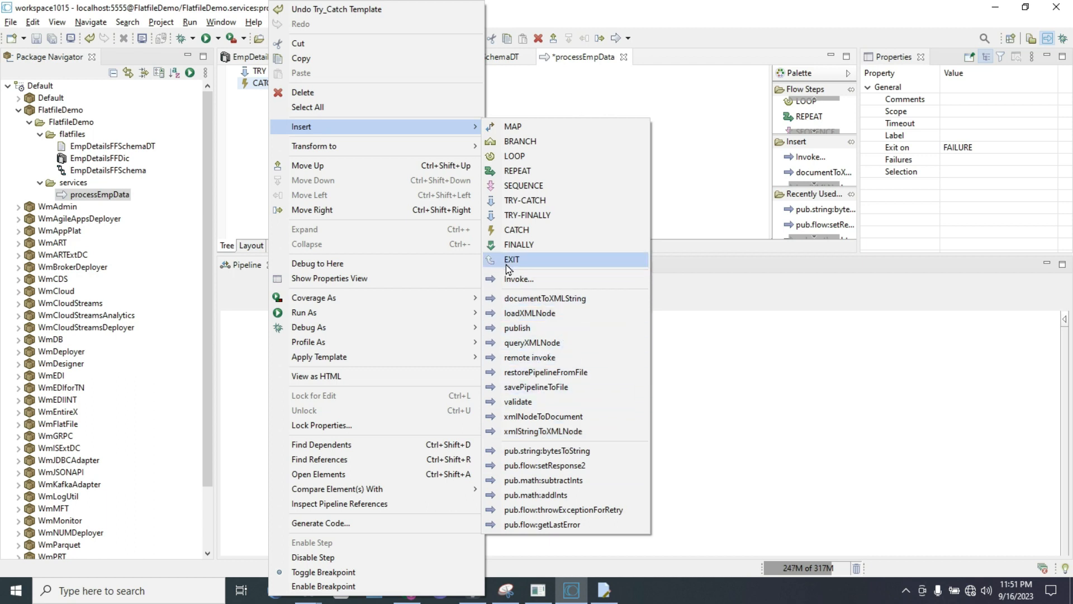
{"action": "left_click", "coordinate": [569, 524]}
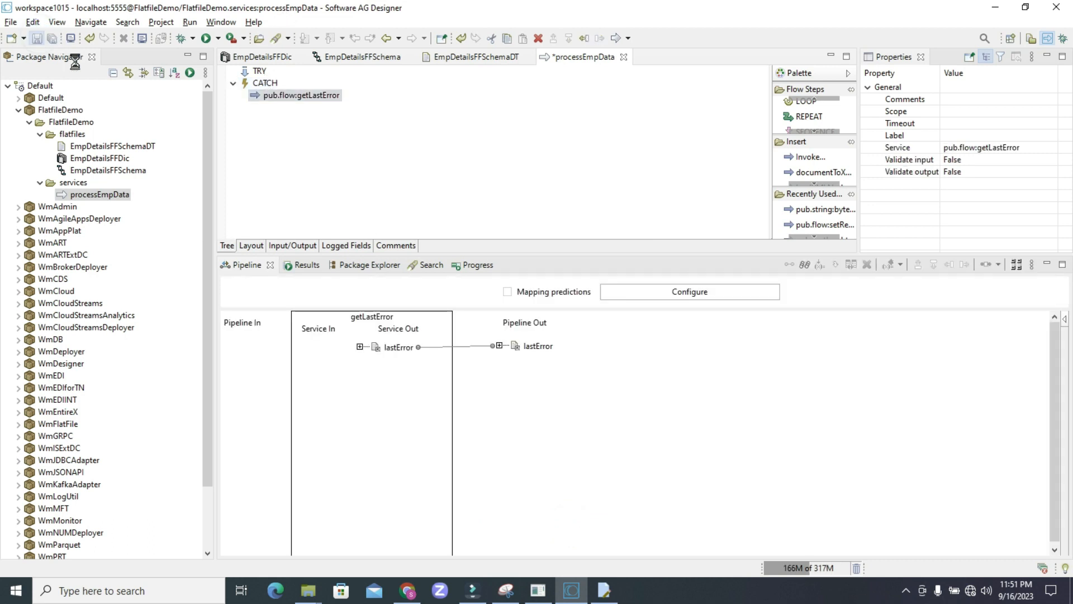
{"action": "key", "text": "ctrl+s"}
Step: Add a String input named ffData to the processEmpData service signature and save the service
{"action": "left_click", "coordinate": [292, 246]}
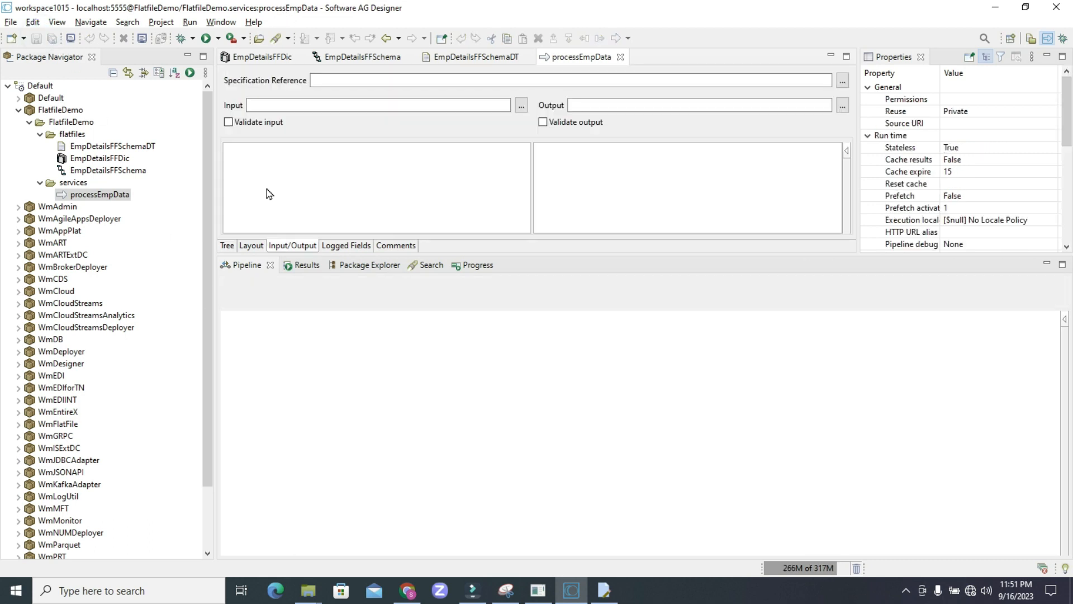
{"action": "right_click", "coordinate": [269, 193]}
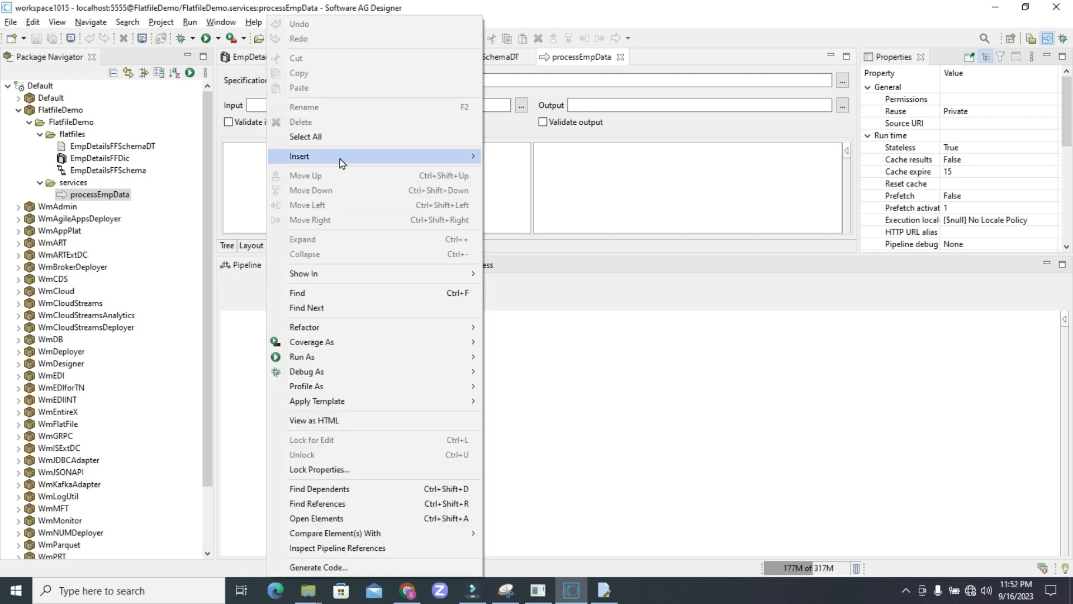
{"action": "left_click", "coordinate": [340, 157]}
{"action": "left_click", "coordinate": [508, 157]}
{"action": "type", "text": "ffData"}
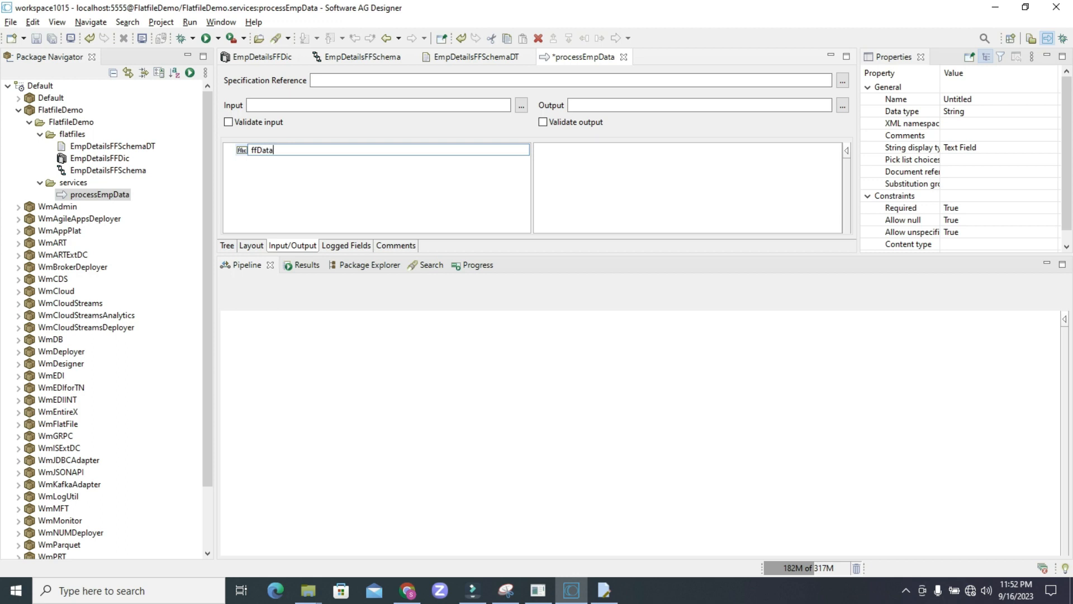
{"action": "left_click", "coordinate": [299, 190]}
{"action": "left_click", "coordinate": [36, 38]}
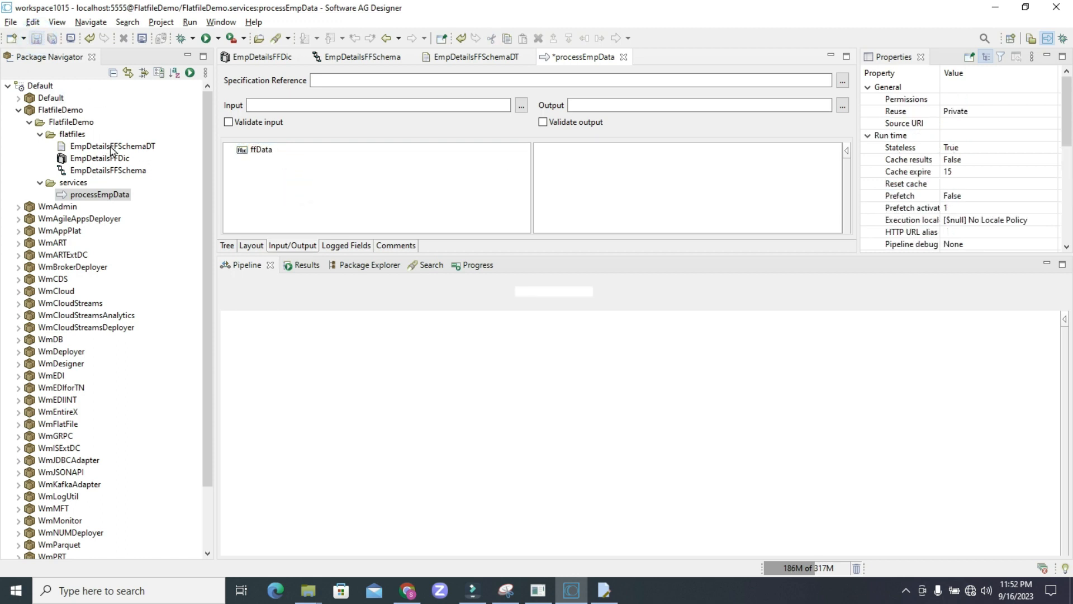
{"action": "left_click", "coordinate": [264, 155]}
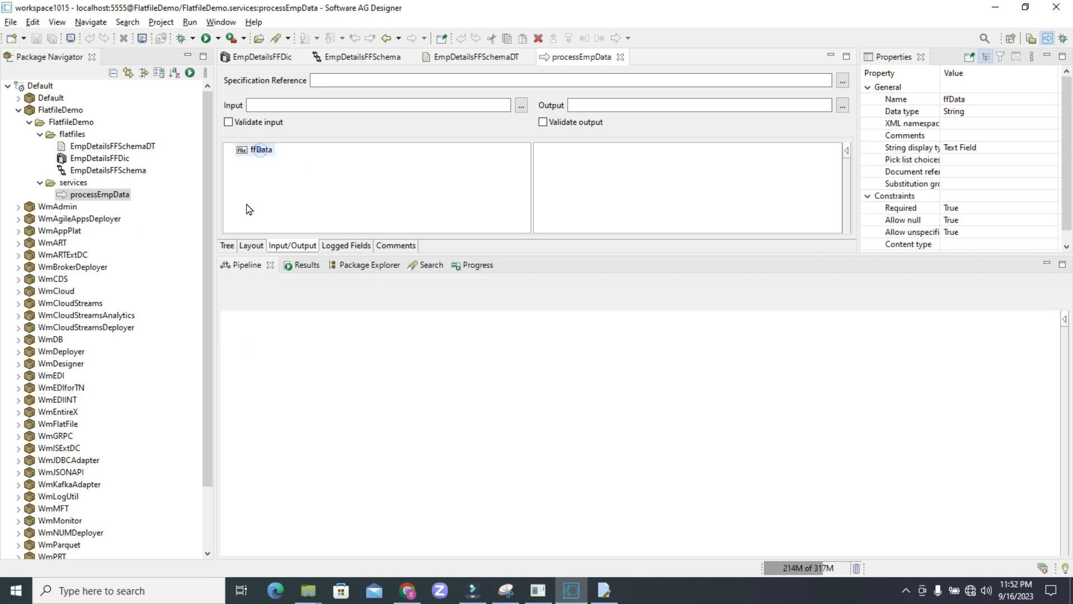
Step: Start inserting a service invocation inside the TRY step of the processEmpData flow
{"action": "left_click", "coordinate": [230, 248]}
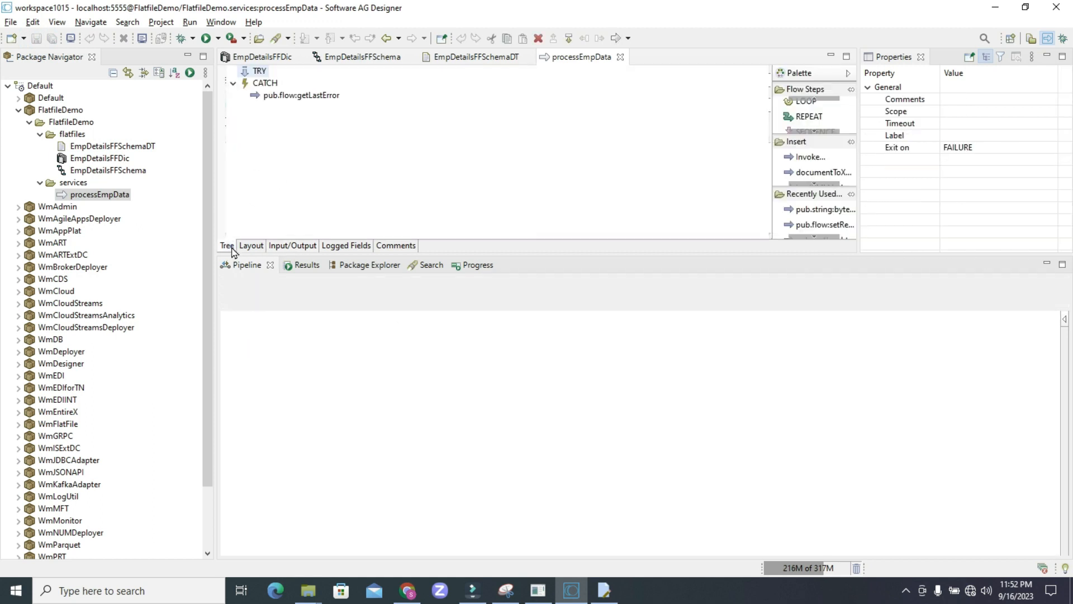
{"action": "left_click", "coordinate": [257, 74]}
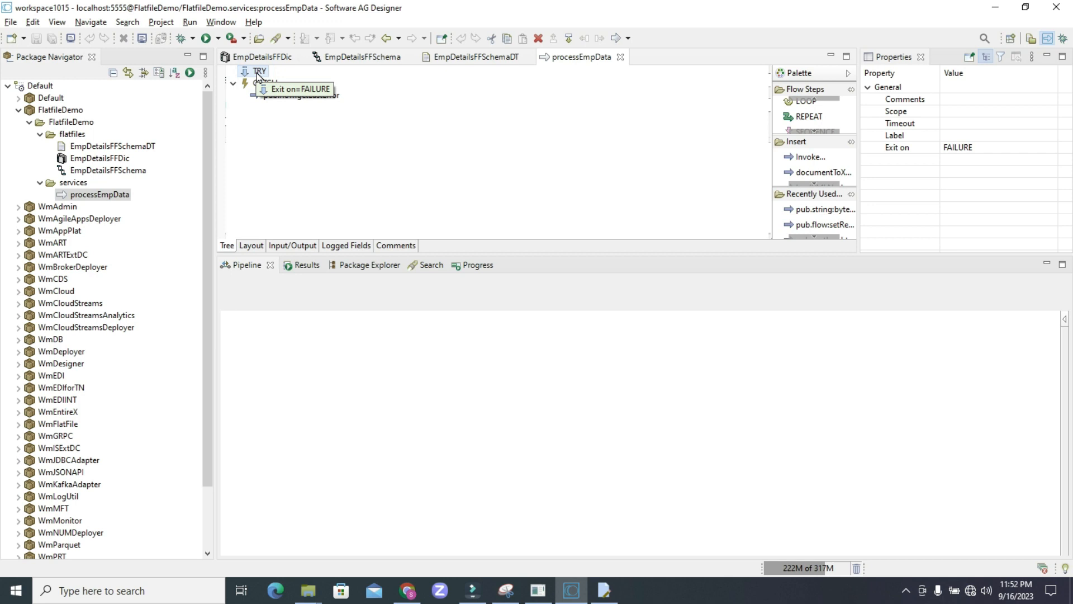
{"action": "right_click", "coordinate": [259, 75]}
{"action": "mouse_move", "coordinate": [311, 128]}
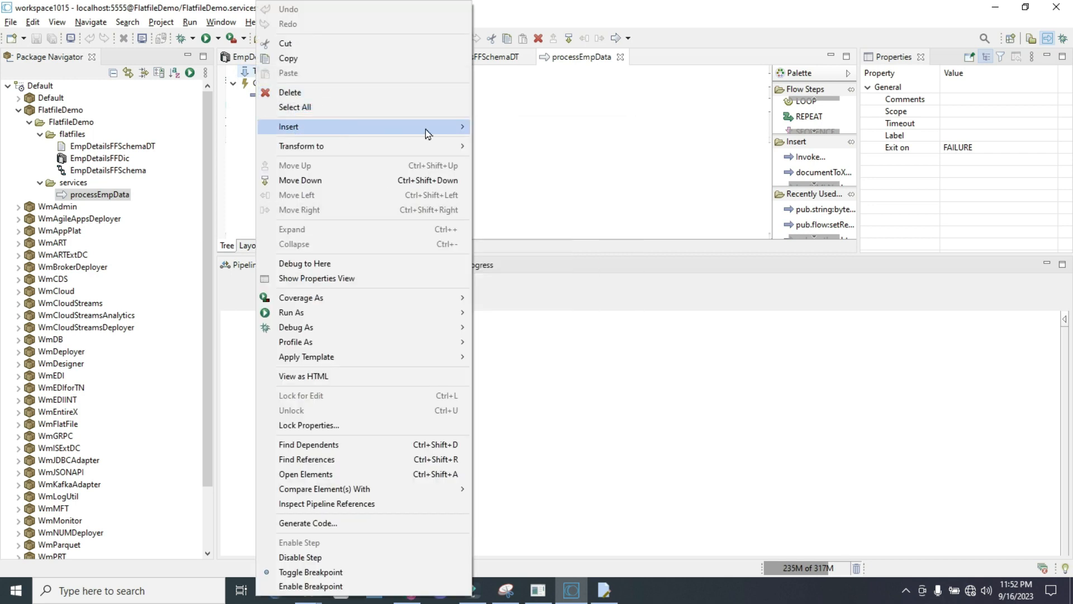
{"action": "left_click", "coordinate": [329, 129]}
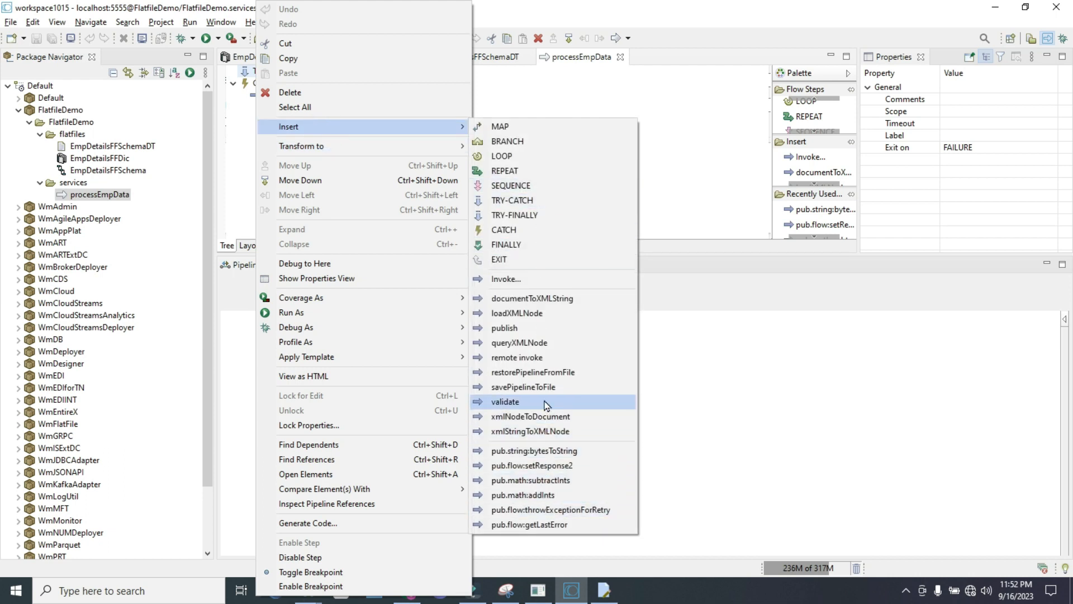
{"action": "left_click", "coordinate": [515, 277]}
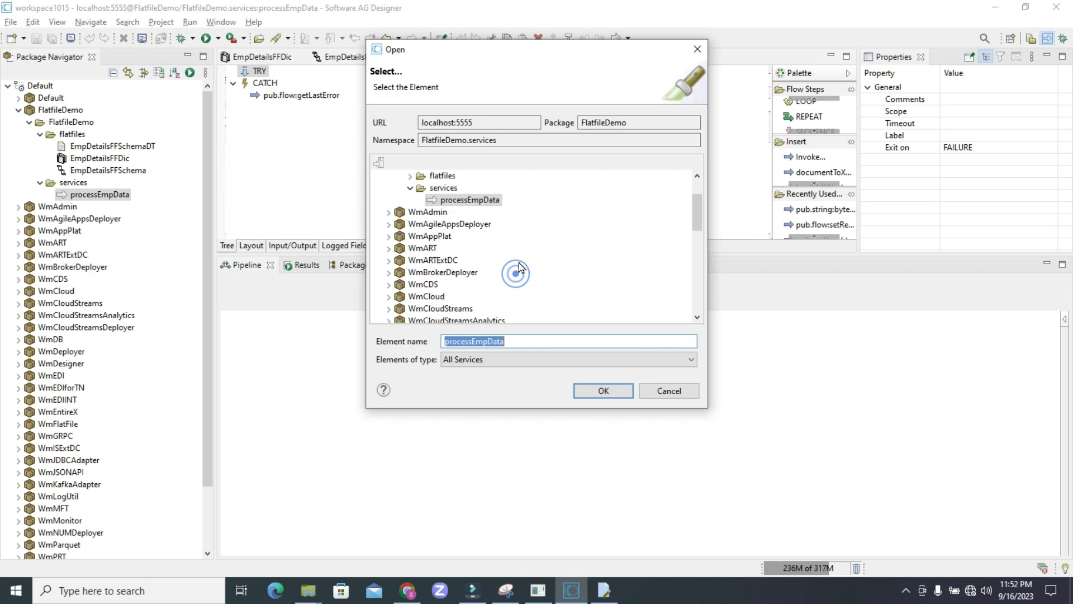
{"action": "type", "text": "pub."}
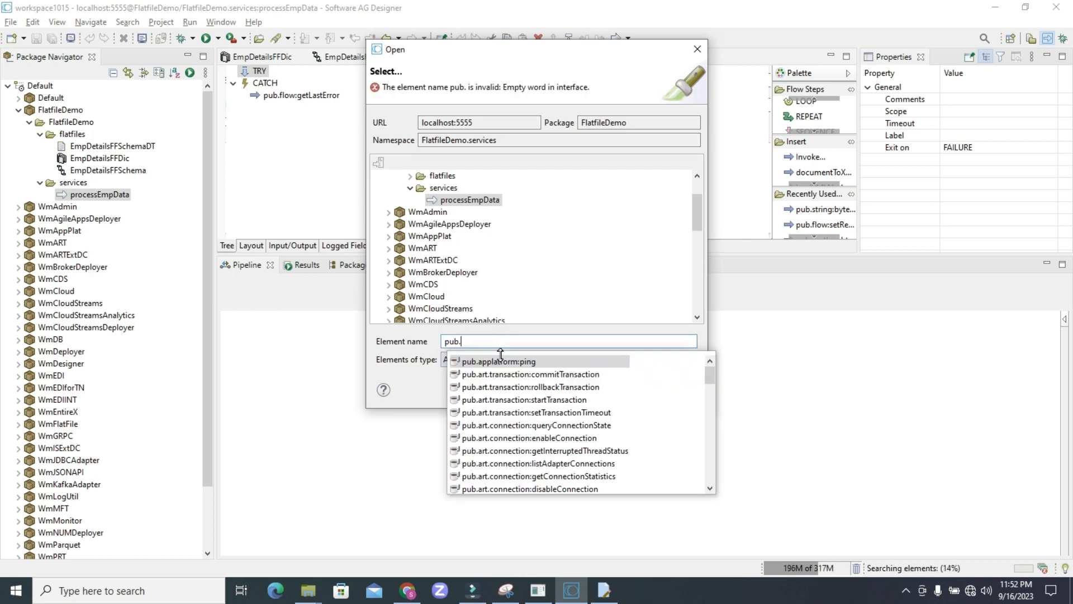
{"action": "type", "text": "fl"}
{"action": "key", "text": "BackSpace"}
{"action": "key", "text": "BackSpace"}
{"action": "key", "text": "BackSpace"}
{"action": "key", "text": "BackSpace"}
{"action": "key", "text": "BackSpace"}
{"action": "key", "text": "BackSpace"}
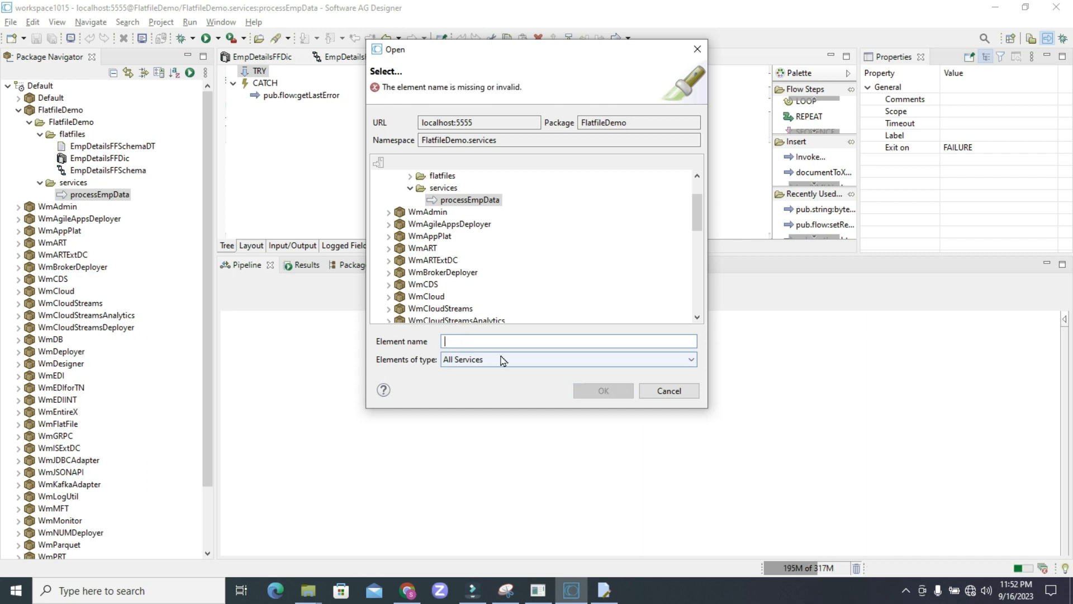
Step: Search for convert and choose pub.flatFile:convertToValues as the service invoked in the TRY step
{"action": "type", "text": "convert"}
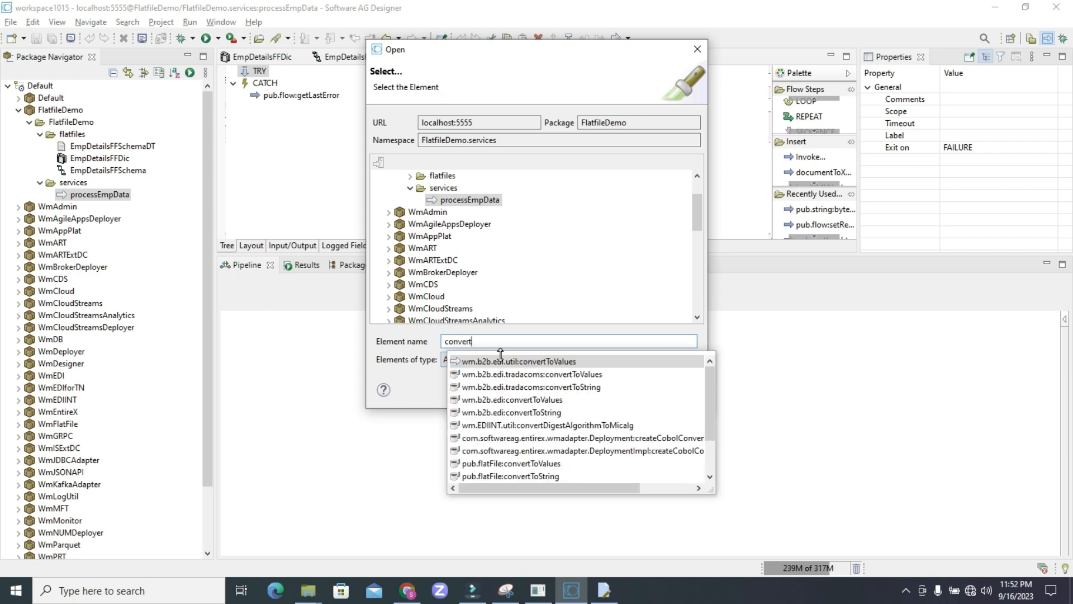
{"action": "double_click", "coordinate": [545, 464]}
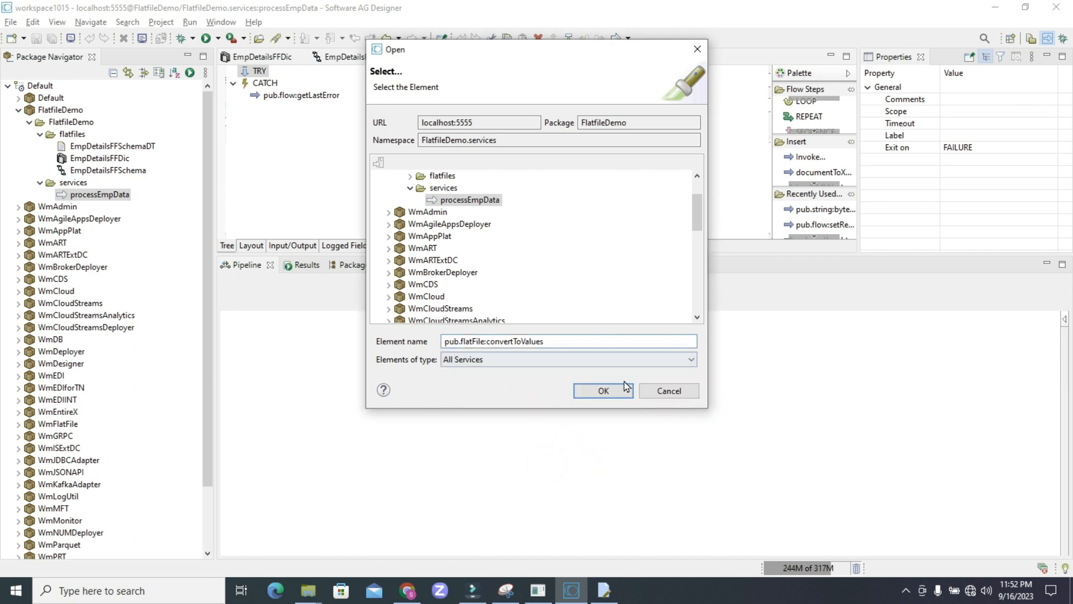
{"action": "left_click", "coordinate": [613, 390]}
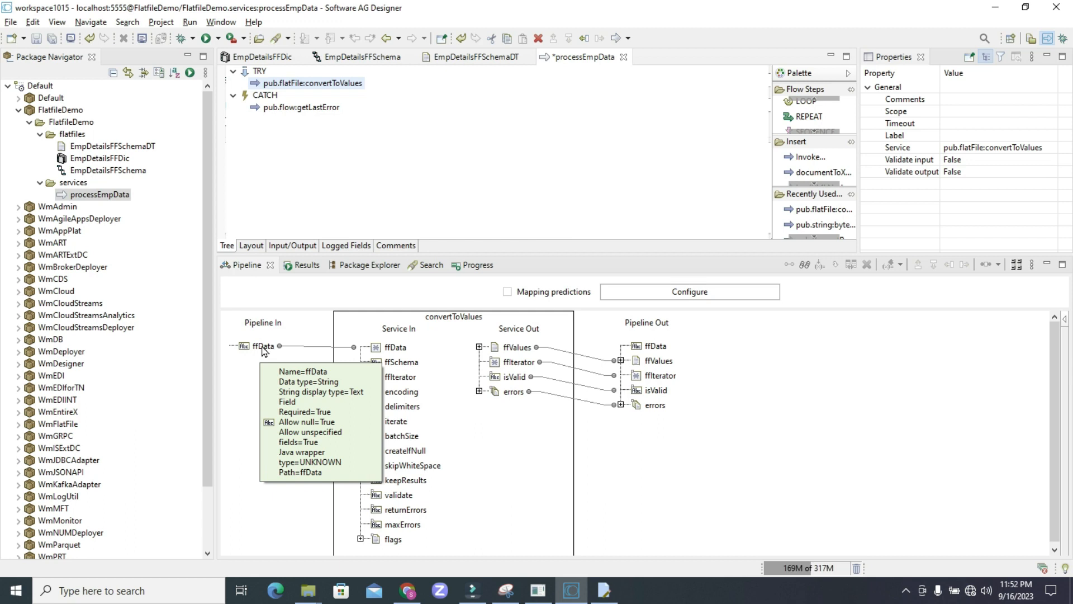
{"action": "left_click", "coordinate": [397, 348]}
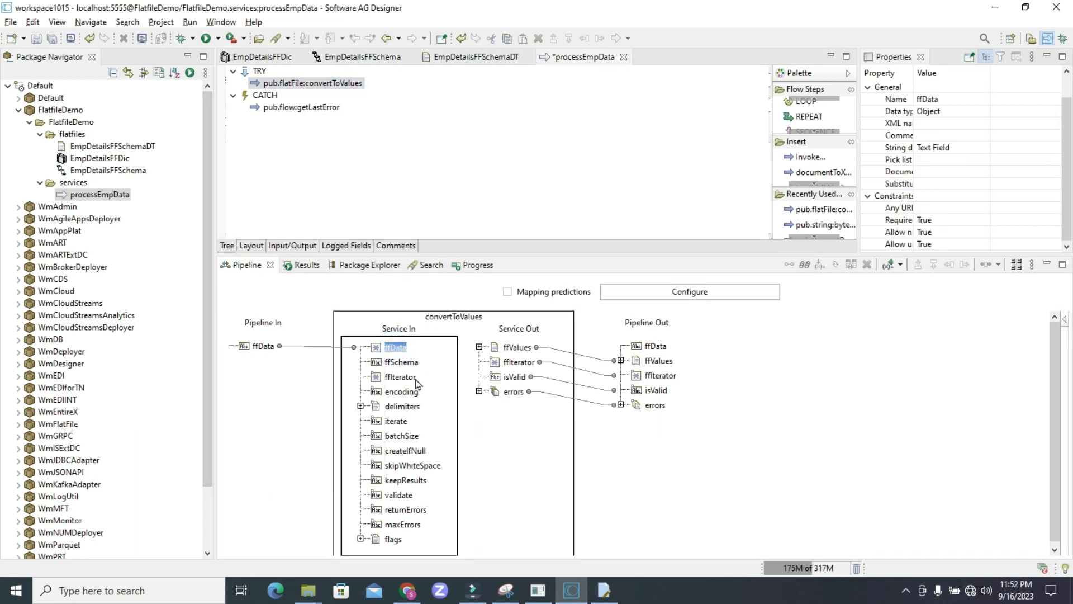
{"action": "mouse_move", "coordinate": [415, 379]}
{"action": "left_click", "coordinate": [521, 350]}
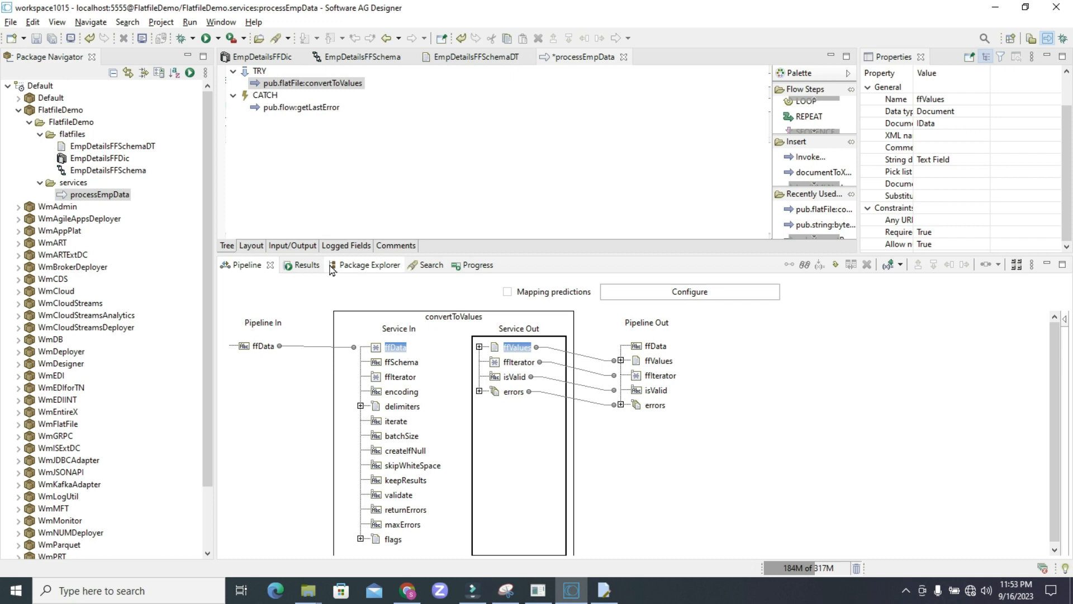
Step: Set the ffSchema input of convertToValues to the full name of the schema, FlatfileDemo.flatfiles:EmpDetailsFFSchema
{"action": "left_click", "coordinate": [106, 171]}
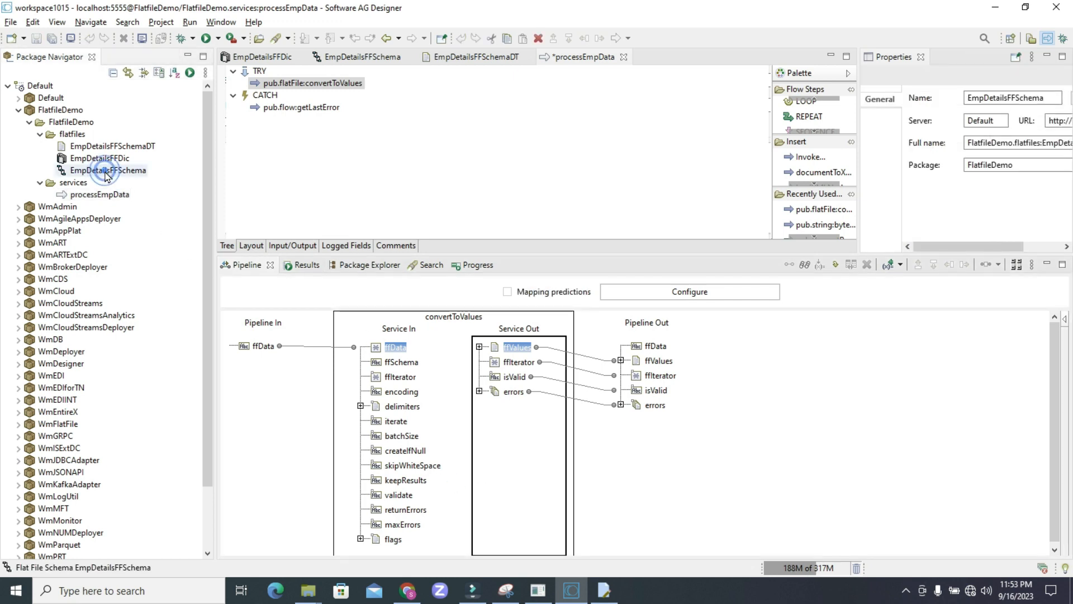
{"action": "double_click", "coordinate": [394, 361]}
{"action": "type", "text": "FlatfileDemo.flatfiles:EmpDetailsFFSchema"}
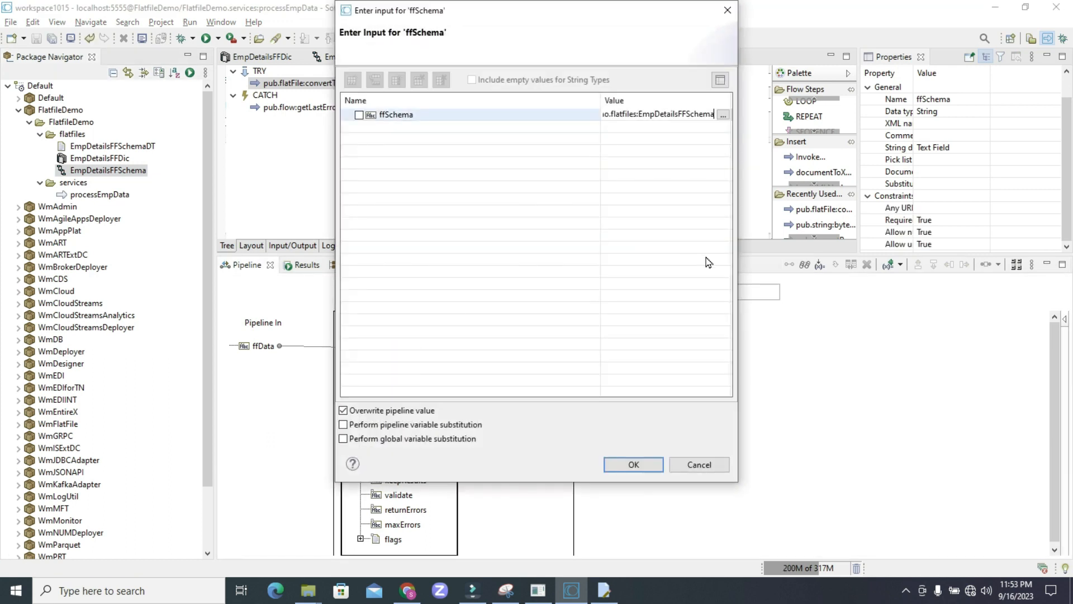
{"action": "left_click", "coordinate": [634, 464]}
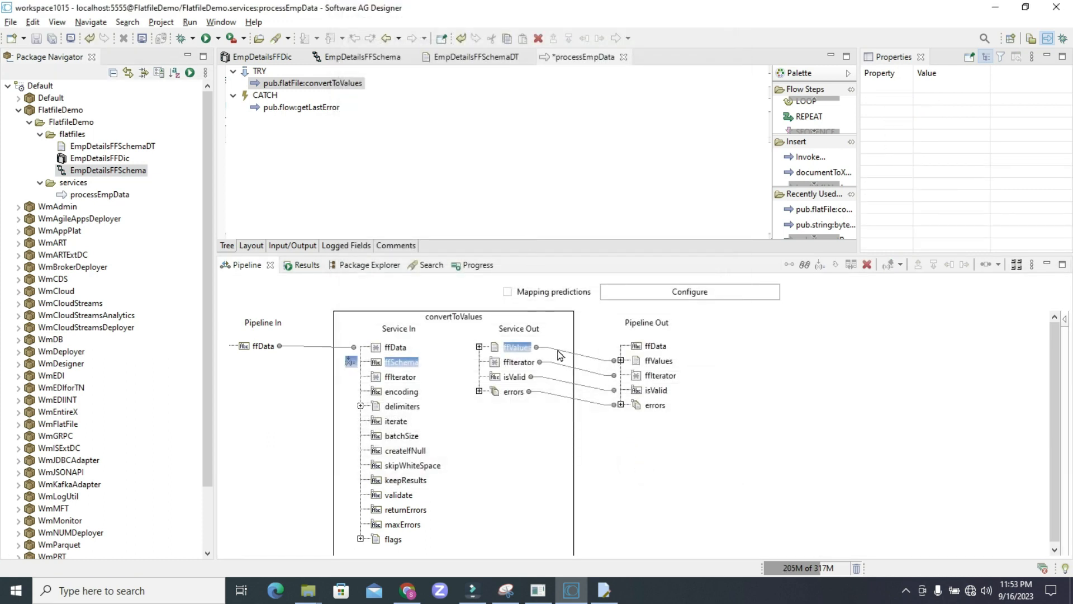
{"action": "left_click", "coordinate": [423, 472]}
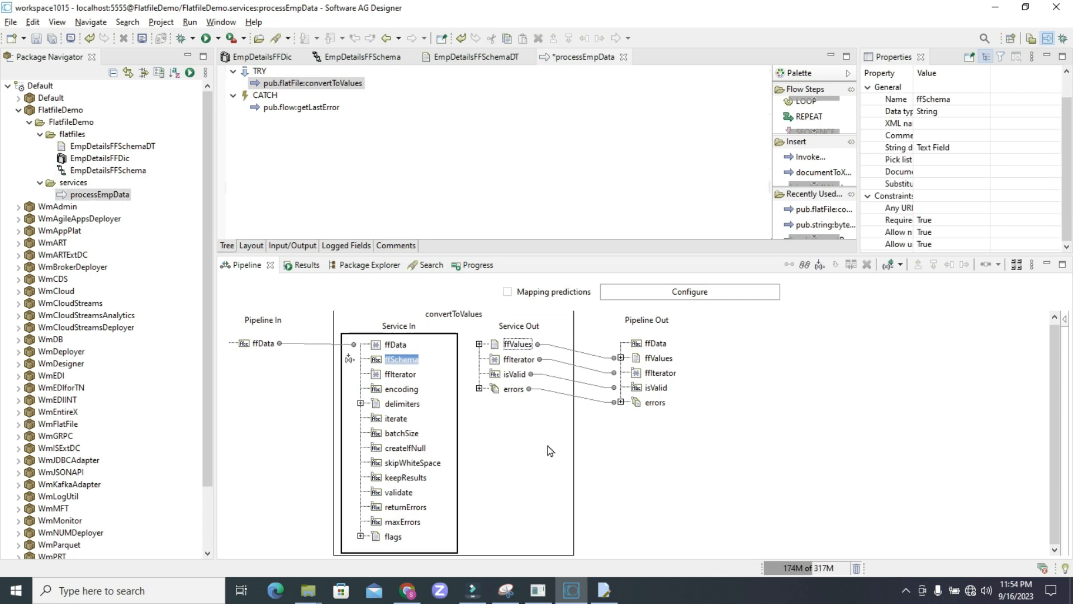
Step: Set the returnErrors input of convertToValues to asArray
{"action": "double_click", "coordinate": [401, 507]}
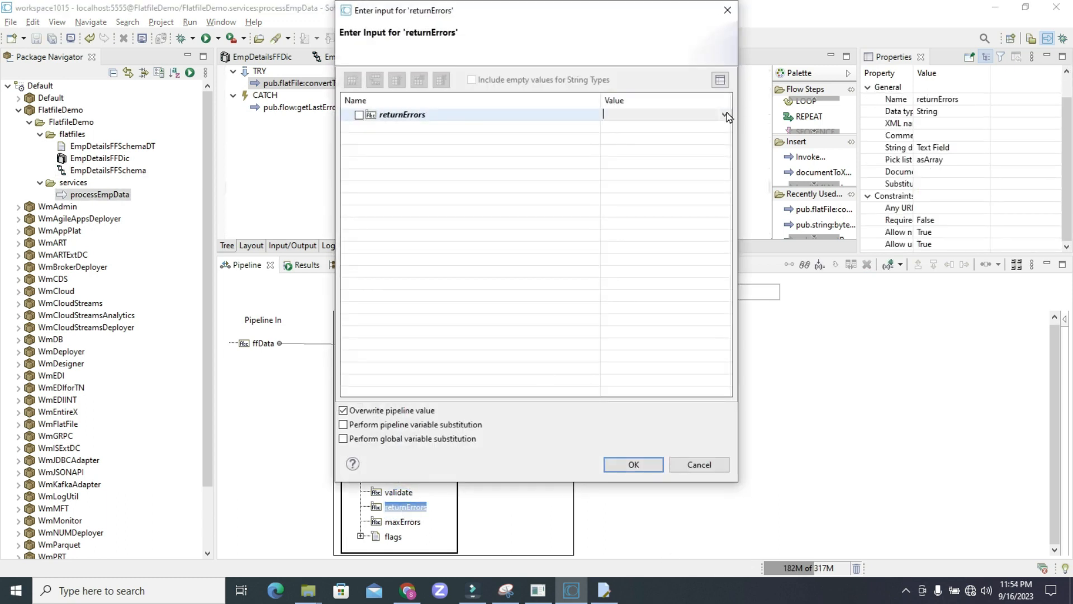
{"action": "left_click", "coordinate": [726, 113]}
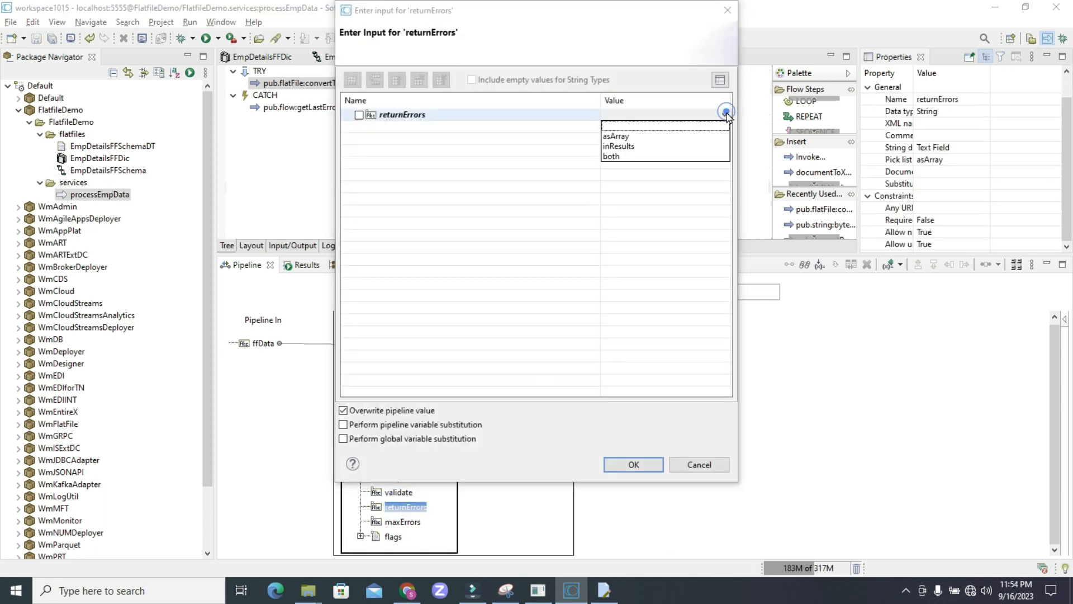
{"action": "left_click", "coordinate": [632, 137]}
{"action": "left_click", "coordinate": [633, 464]}
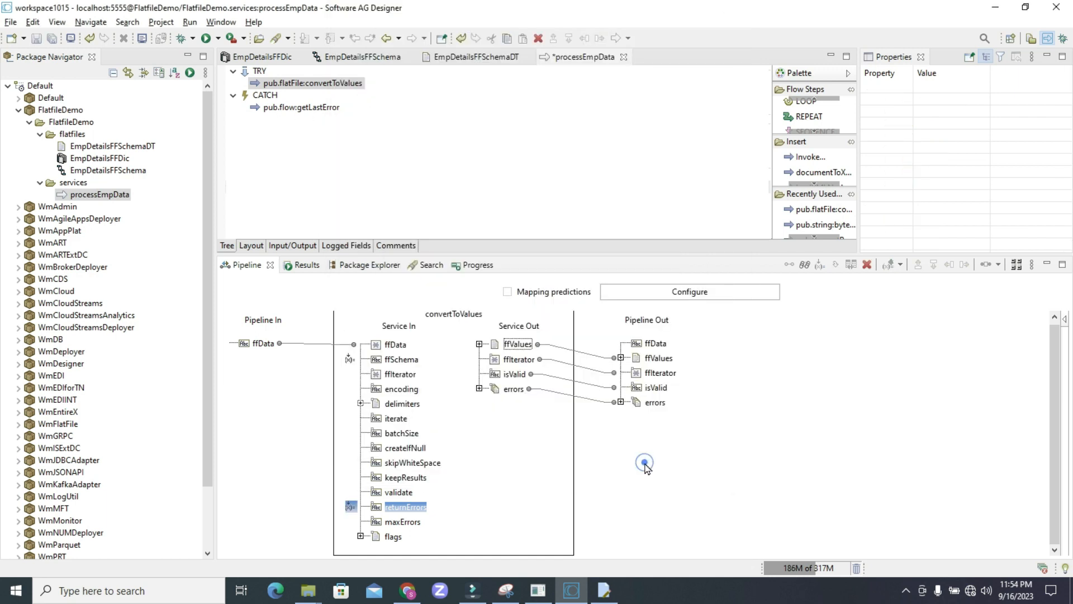
Step: Set the maxErrors input of convertToValues to -1 and save the processEmpData service
{"action": "double_click", "coordinate": [408, 523]}
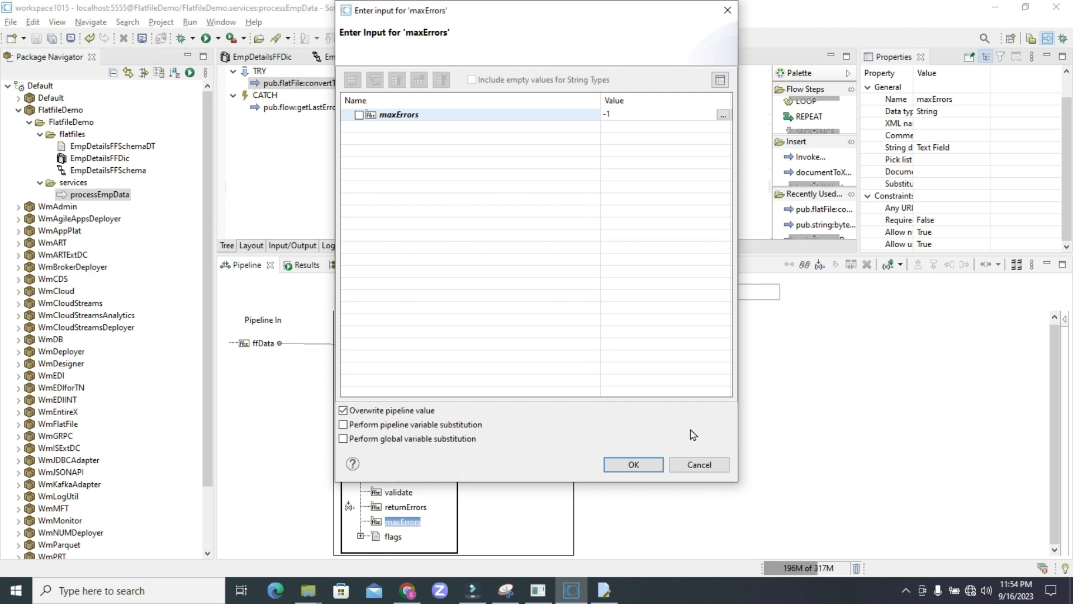
{"action": "left_click", "coordinate": [650, 468]}
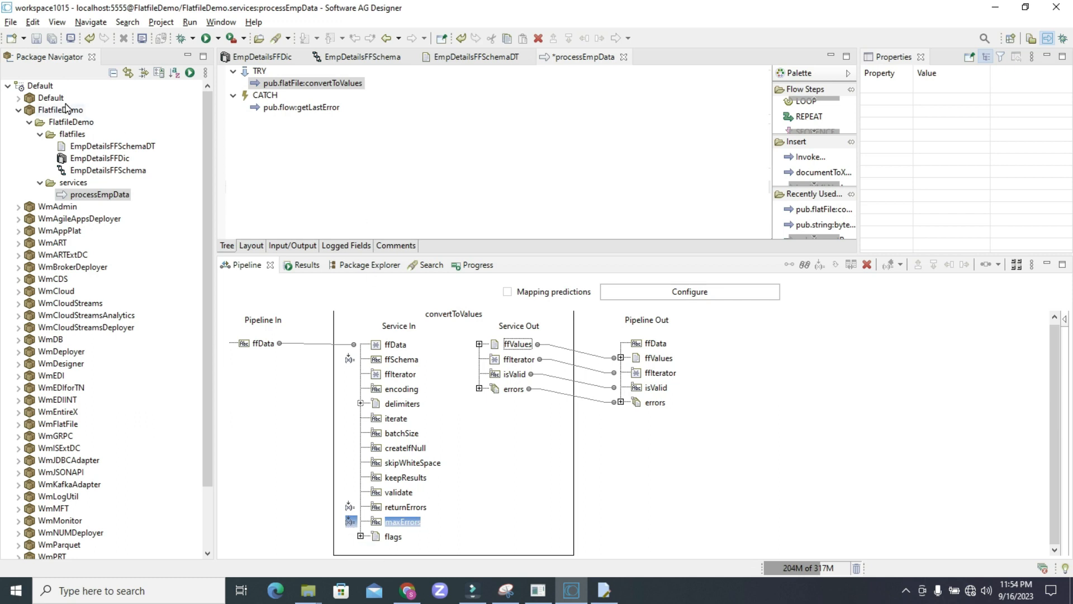
{"action": "left_click", "coordinate": [36, 37]}
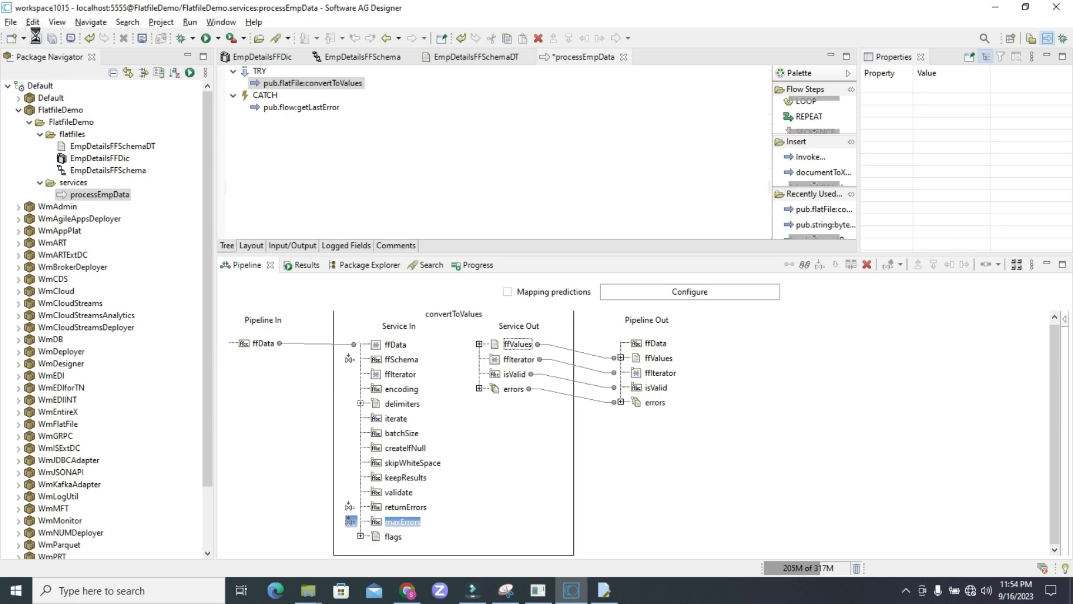
Step: Launch processEmpData as a flow service so that its input values can be entered
{"action": "right_click", "coordinate": [418, 118]}
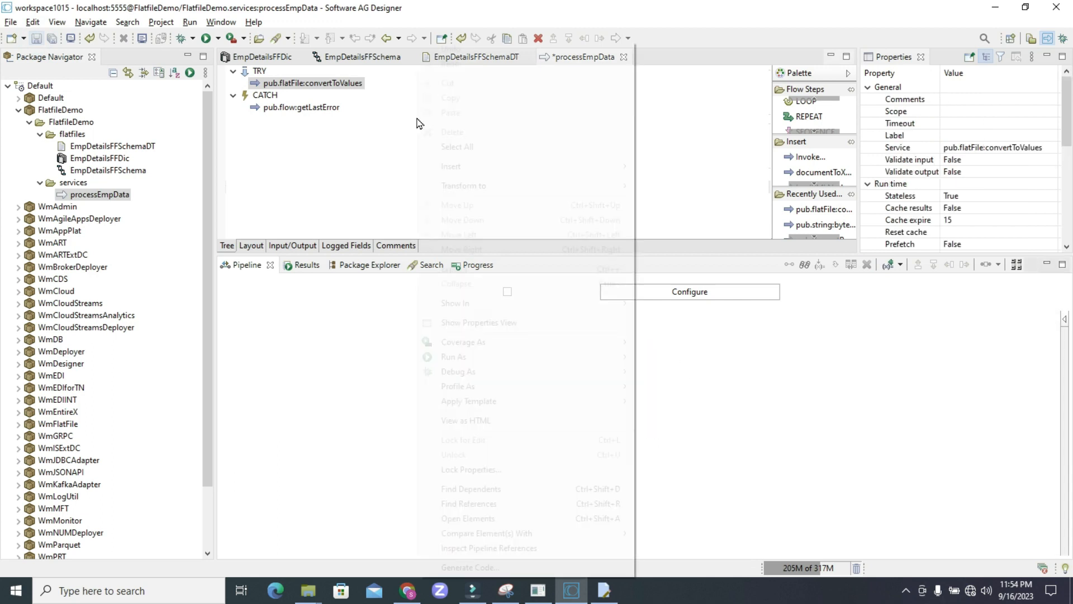
{"action": "left_click", "coordinate": [453, 357]}
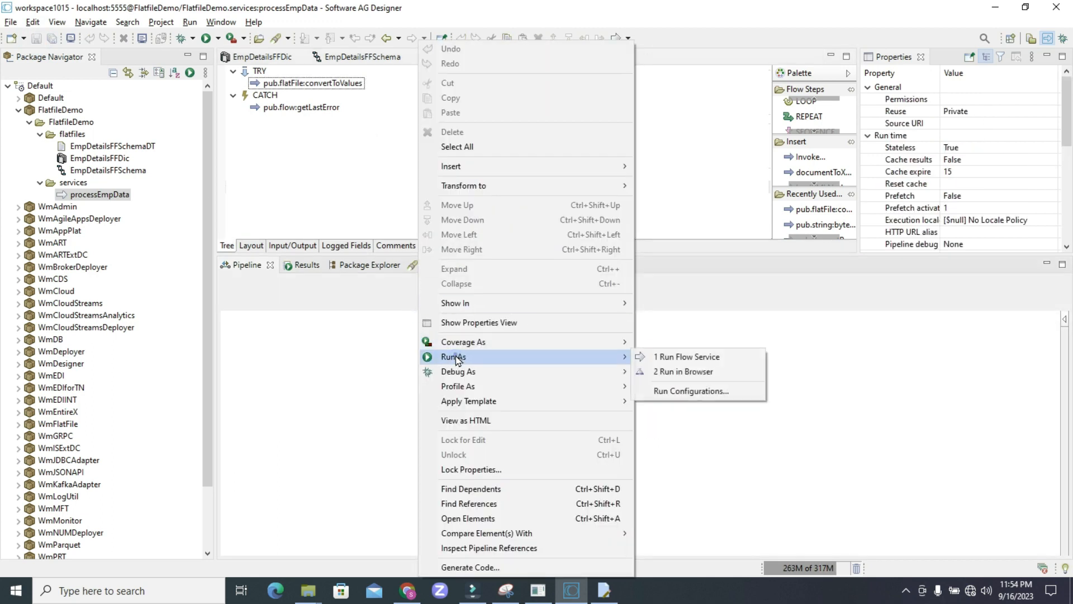
{"action": "left_click", "coordinate": [663, 357]}
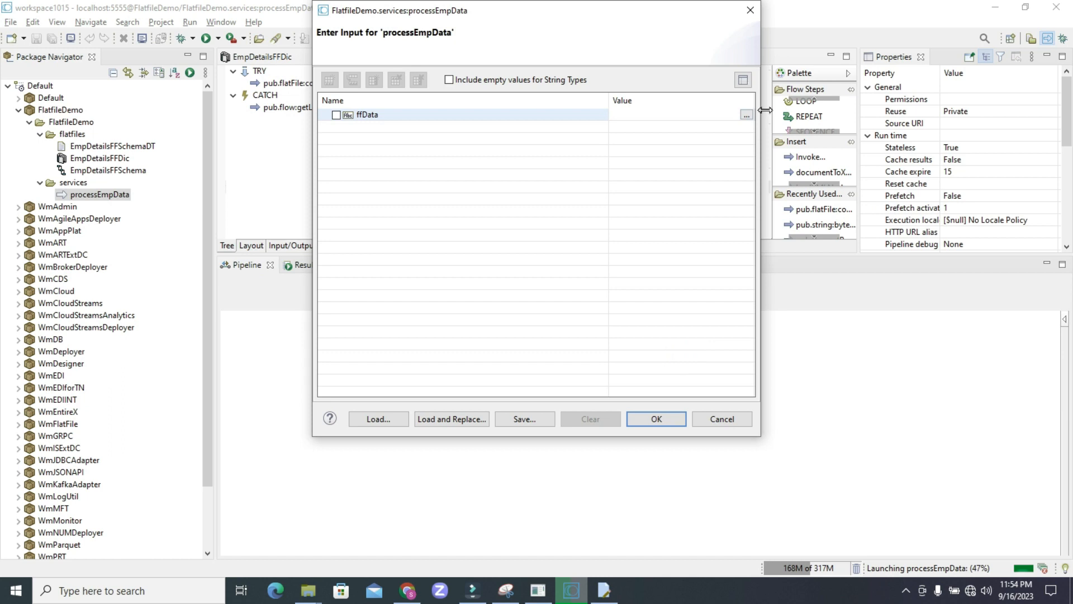
Step: Copy the four employee records, without the header line, from New_File_1.txt in MobaTextEditor into the ffData run input in Designer
{"action": "left_click", "coordinate": [747, 116]}
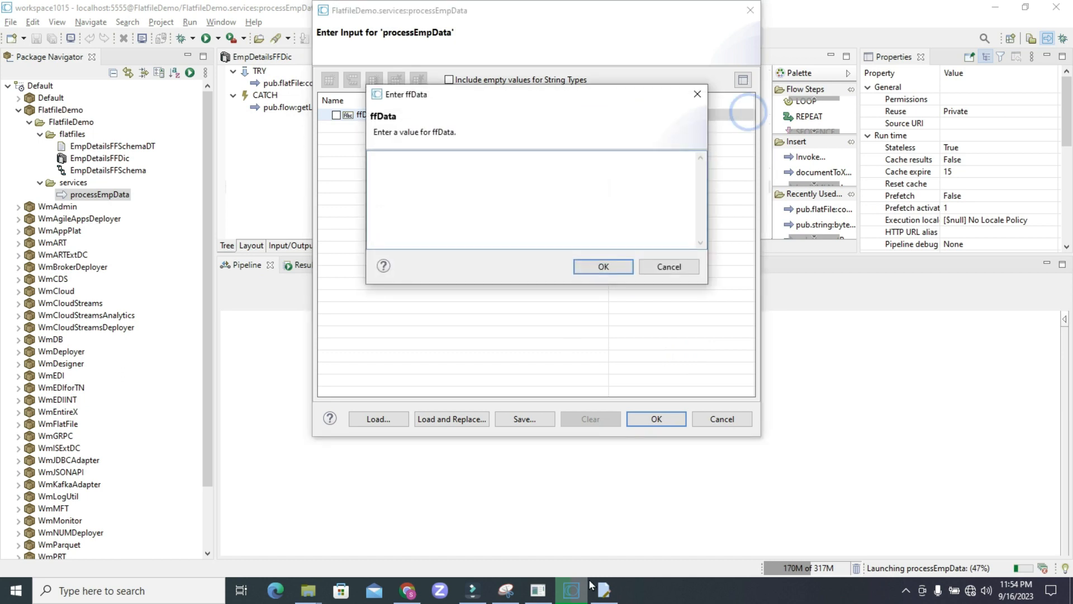
{"action": "left_click", "coordinate": [604, 590]}
{"action": "left_click_drag", "start_coordinate": [241, 121], "coordinate": [18, 85]}
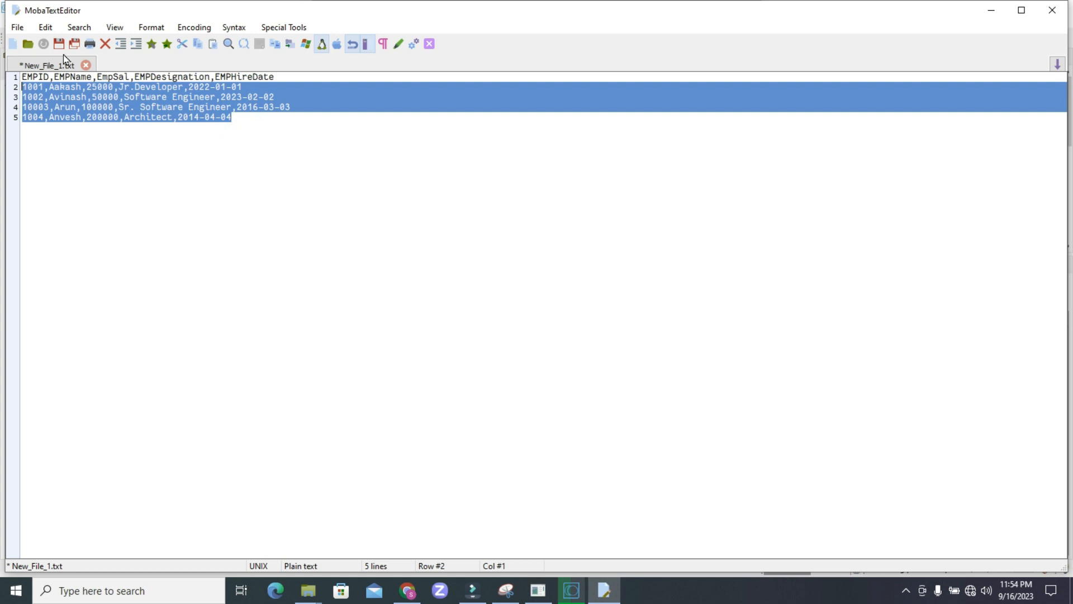
{"action": "key", "text": "alt+Tab"}
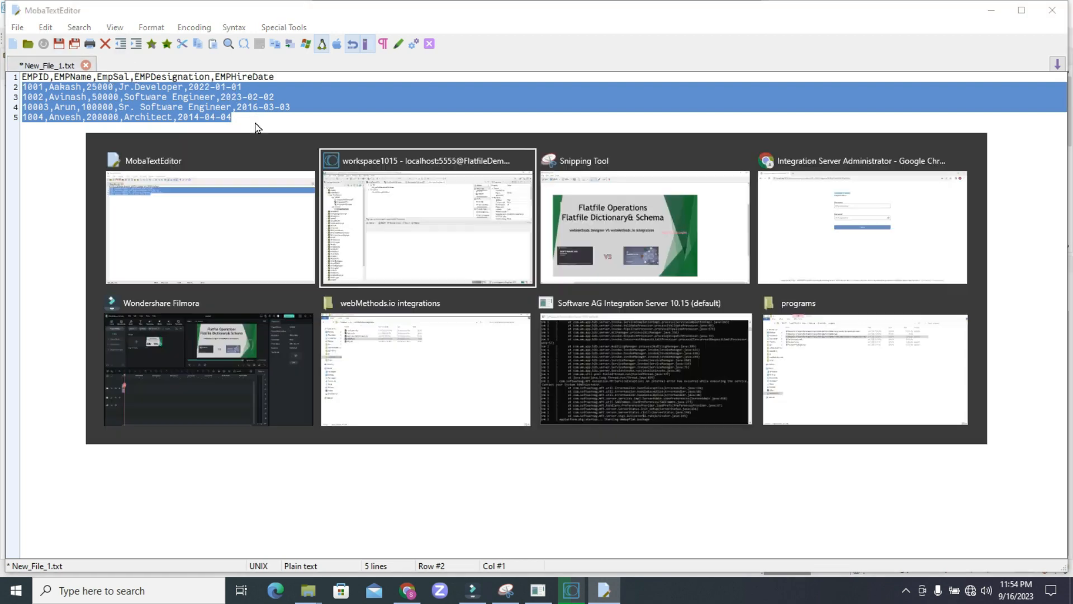
{"action": "key", "text": "ctrl+v"}
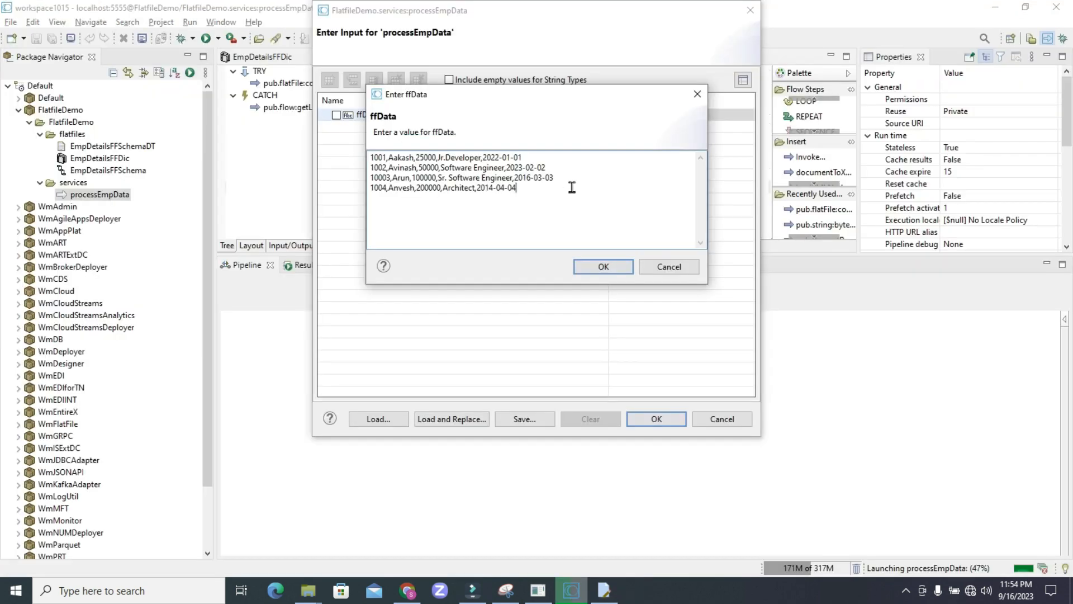
{"action": "left_click", "coordinate": [611, 271]}
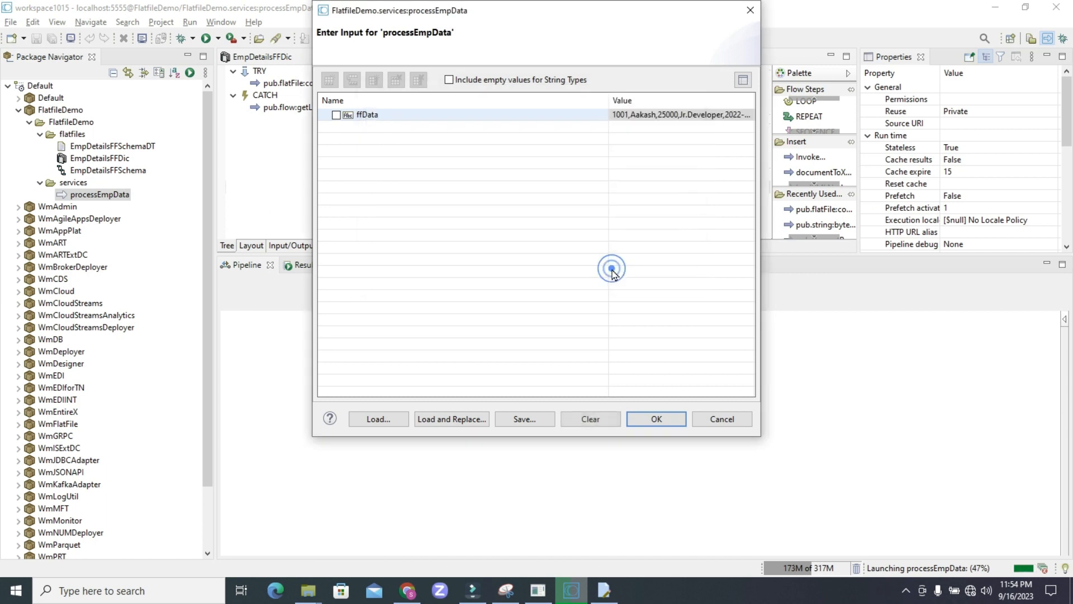
Step: Run processEmpData with the entered ffData and inspect the first parsed record under ffValues in the enlarged results
{"action": "left_click", "coordinate": [655, 419]}
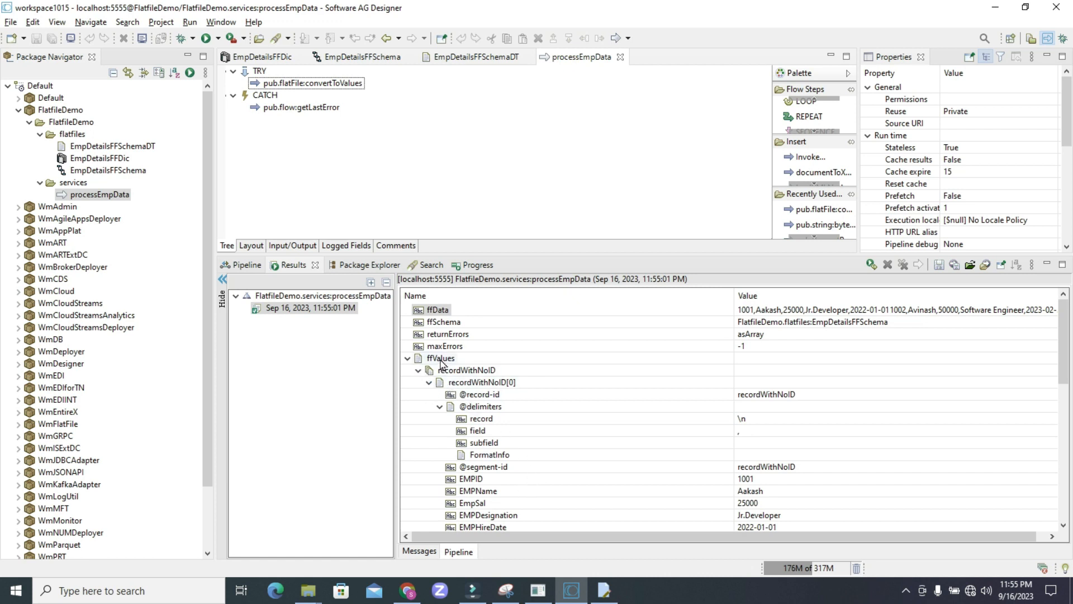
{"action": "left_click", "coordinate": [438, 309]}
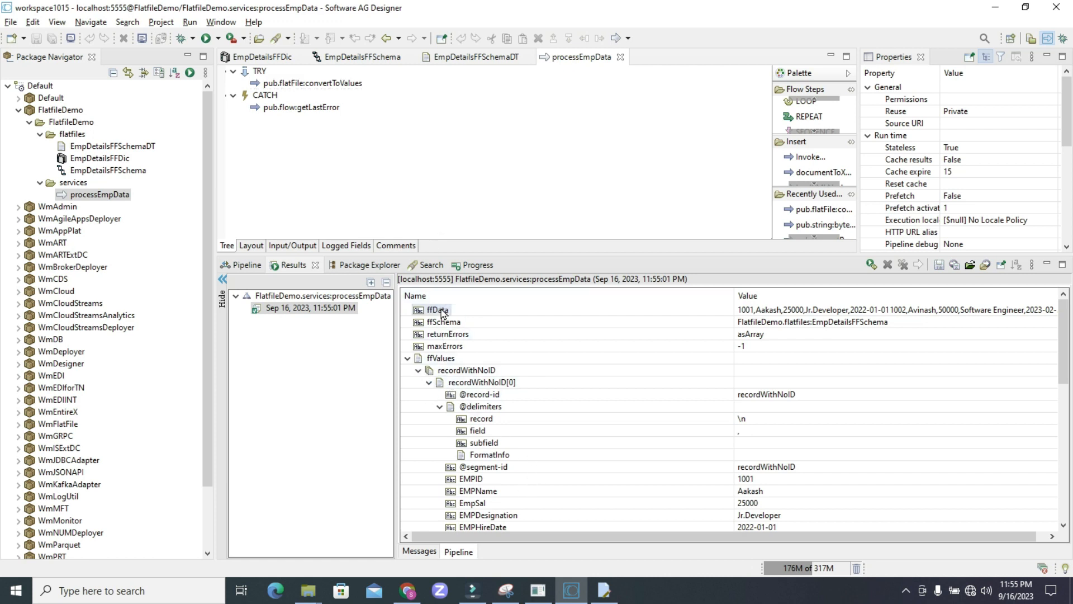
{"action": "left_click", "coordinate": [443, 358]}
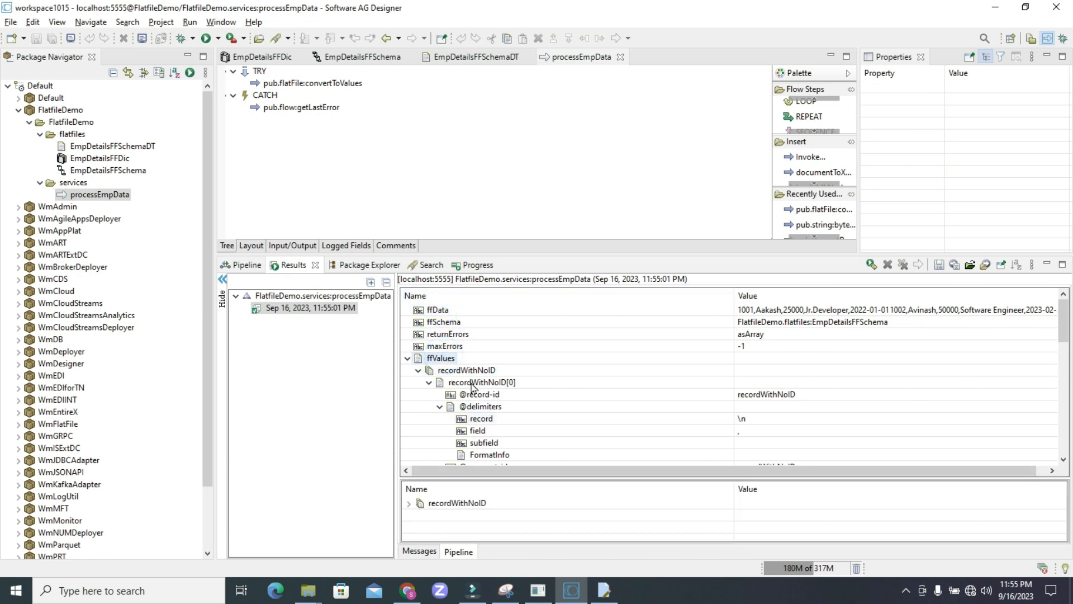
{"action": "double_click", "coordinate": [292, 265]}
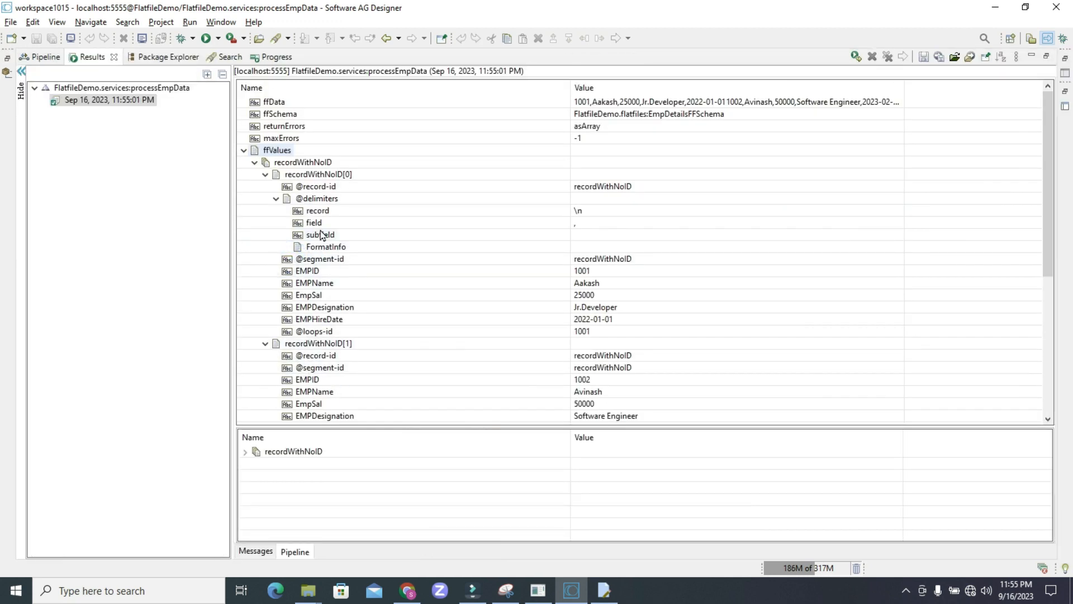
{"action": "left_click", "coordinate": [276, 200]}
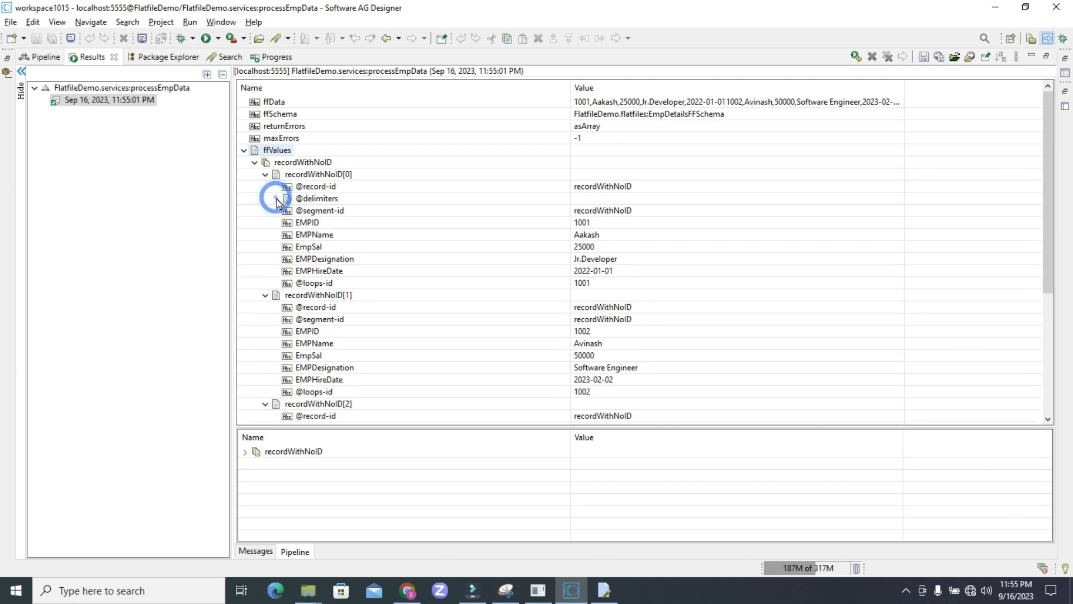
{"action": "left_click", "coordinate": [342, 178]}
{"action": "left_click", "coordinate": [312, 223]}
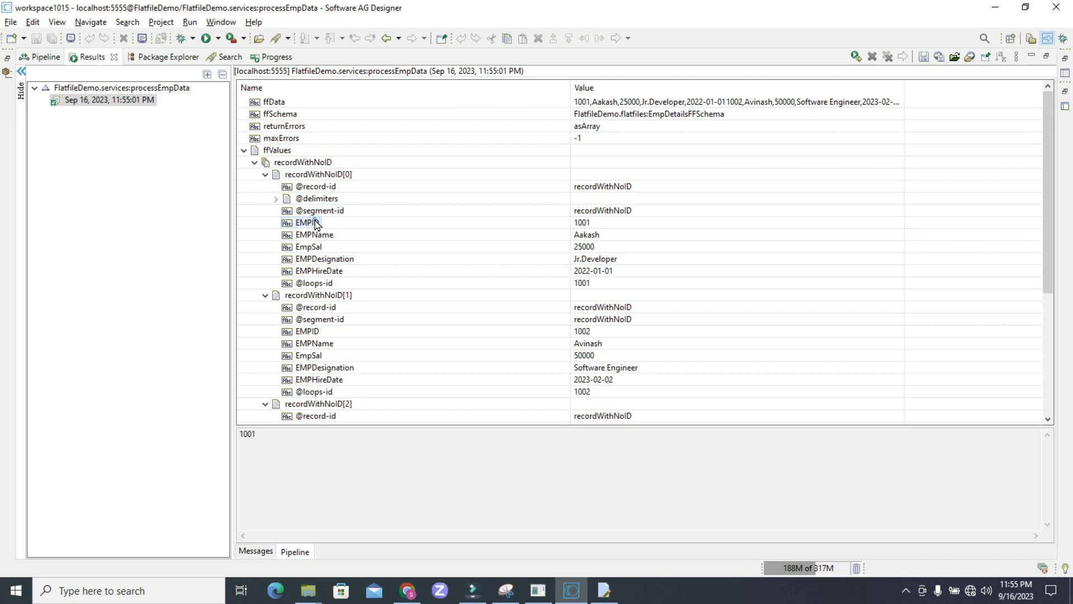
Step: Check the first employee record's salary, designation and hire date in New_File_1.txt in MobaTextEditor, returning to Designer
{"action": "left_click", "coordinate": [604, 590]}
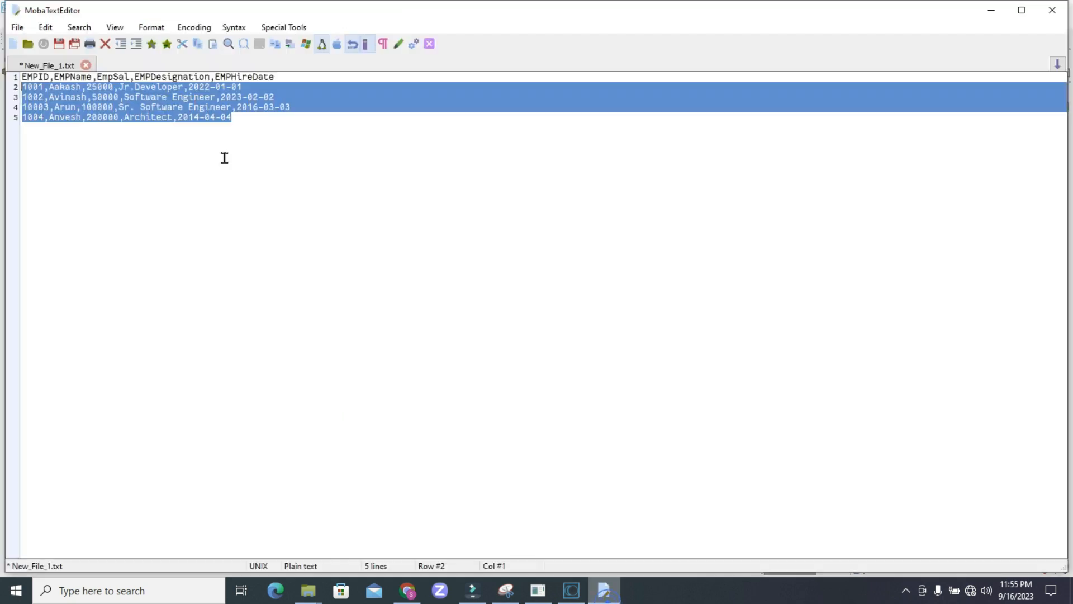
{"action": "double_click", "coordinate": [109, 87]}
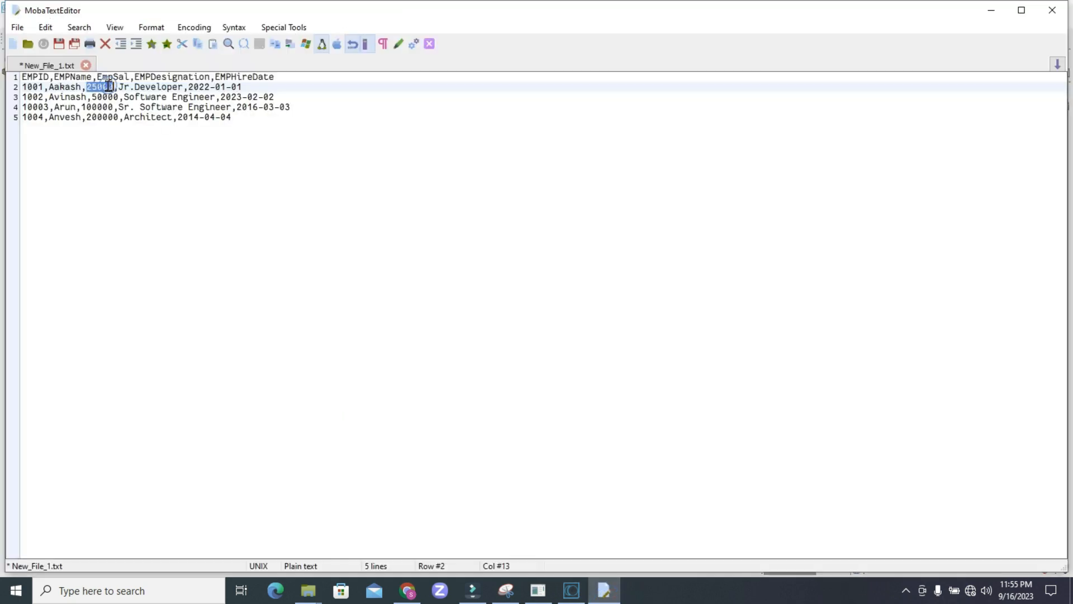
{"action": "double_click", "coordinate": [155, 86]}
{"action": "double_click", "coordinate": [201, 86]}
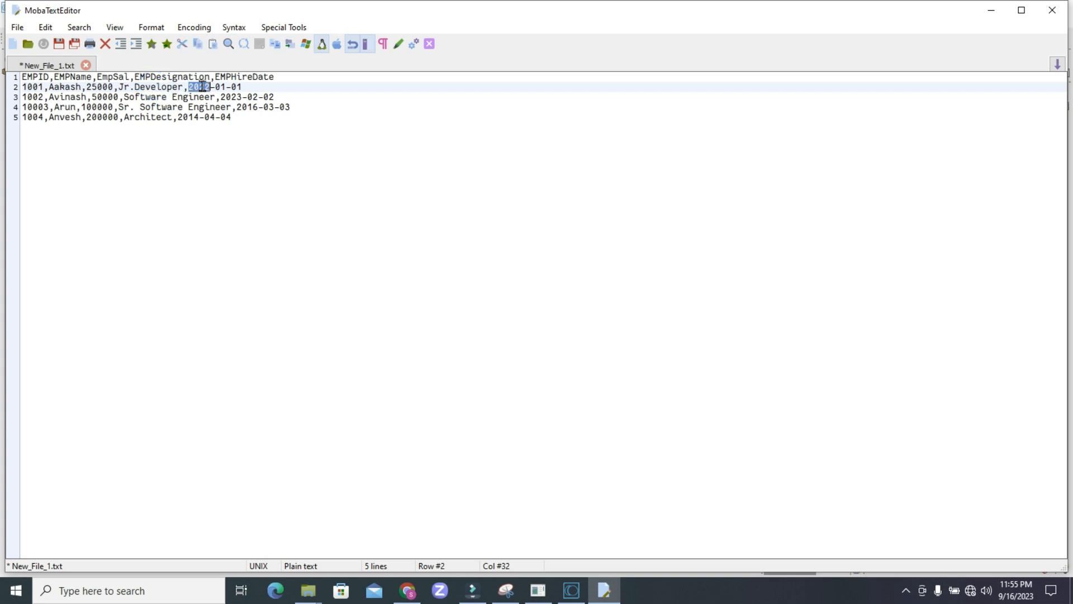
{"action": "key", "text": "alt+Tab"}
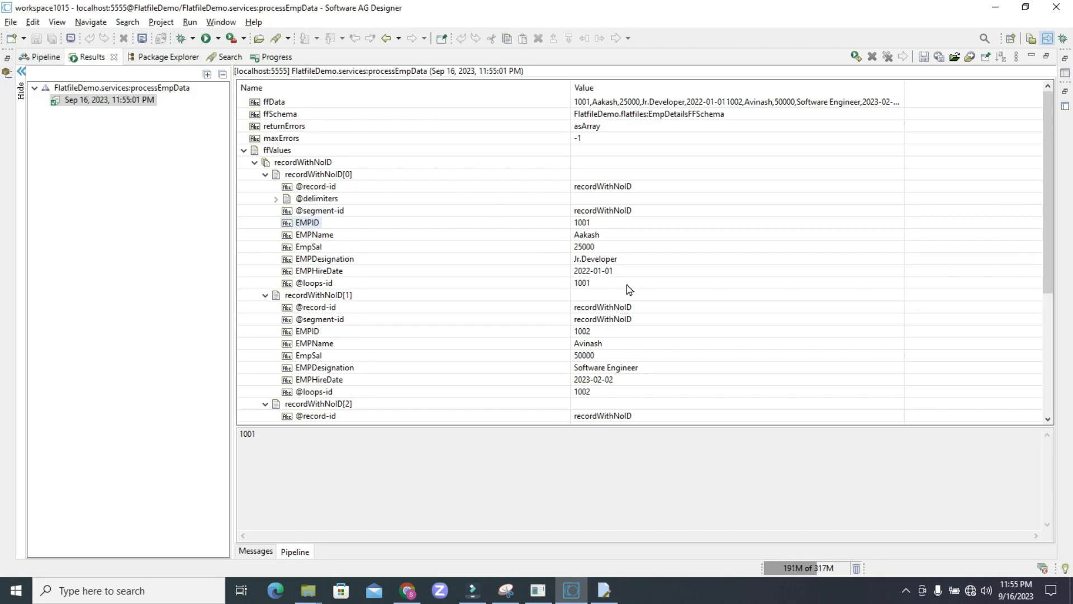
Step: Collapse recordWithNoID[1] to [3] in the results, compare them with the source text file, and restore the normal view layout
{"action": "left_click", "coordinate": [265, 295]}
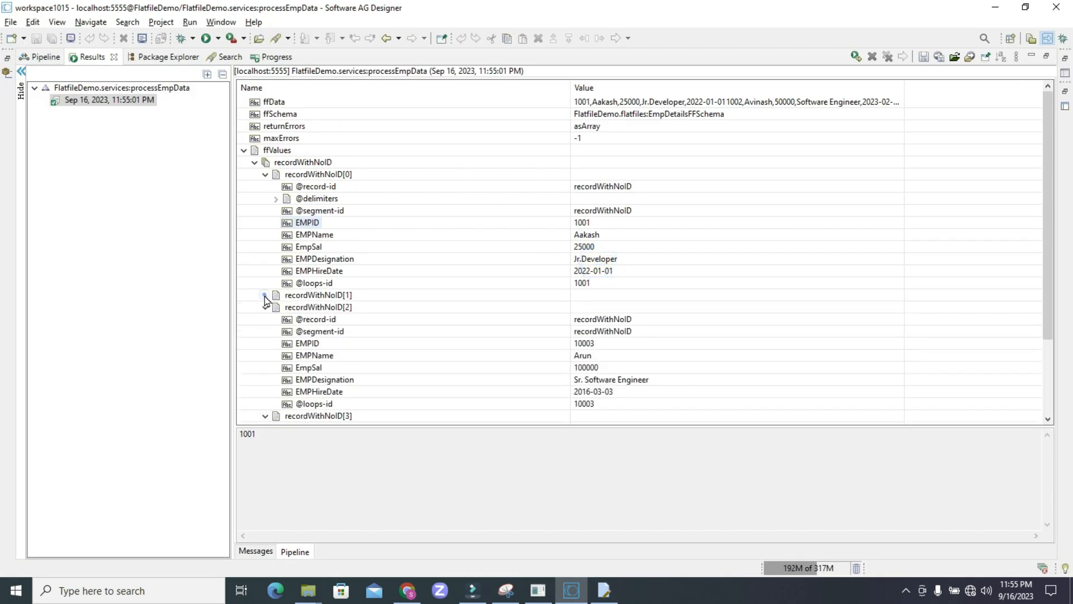
{"action": "left_click", "coordinate": [265, 306]}
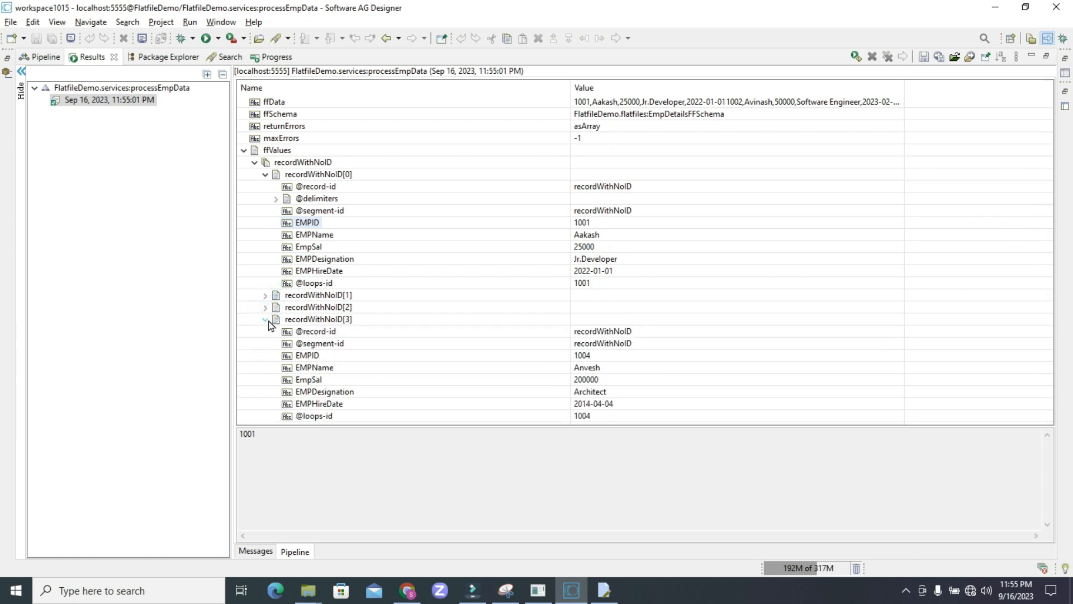
{"action": "left_click", "coordinate": [265, 319]}
{"action": "left_click", "coordinate": [604, 591]}
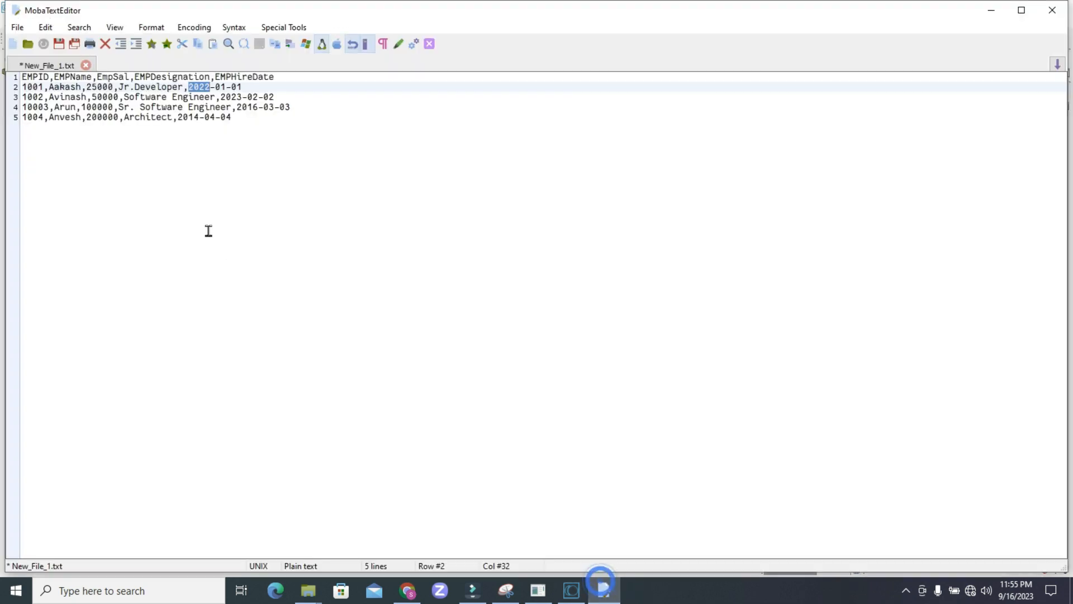
{"action": "key", "text": "alt+Tab"}
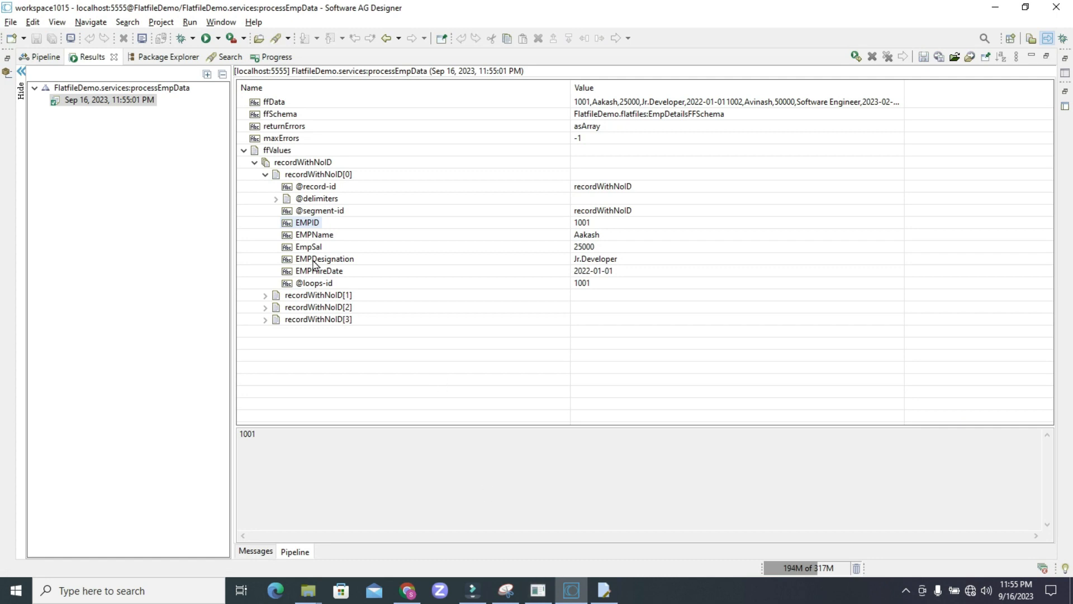
{"action": "double_click", "coordinate": [91, 57]}
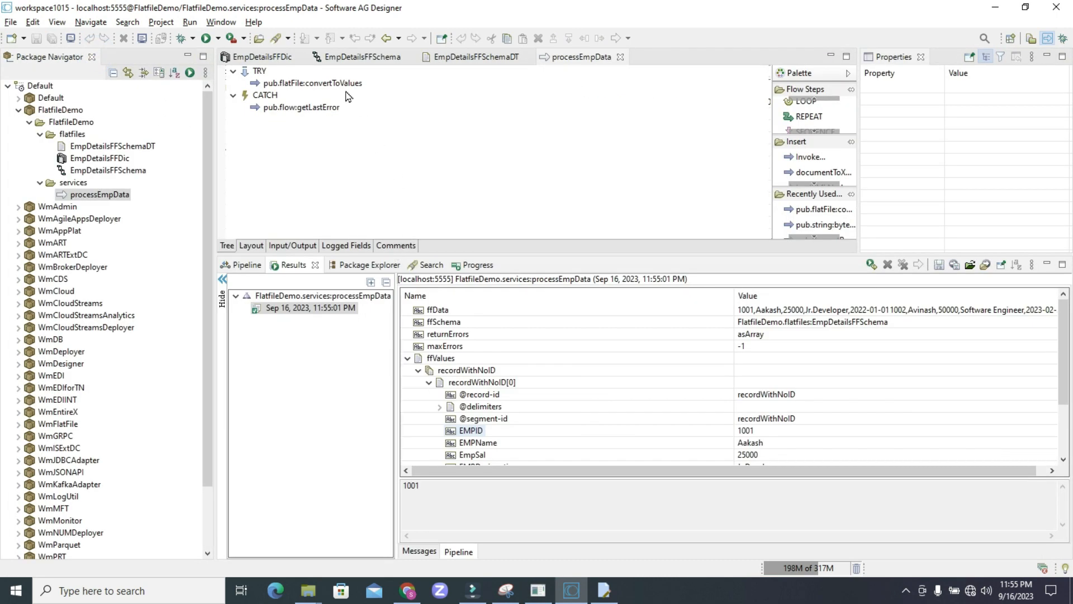
Step: Insert a document reference to EmpDetailsFFSchemaDT from the flatfiles folder into convertToValues' Pipeline Out and expand its recordWithNoID list
{"action": "left_click", "coordinate": [343, 84]}
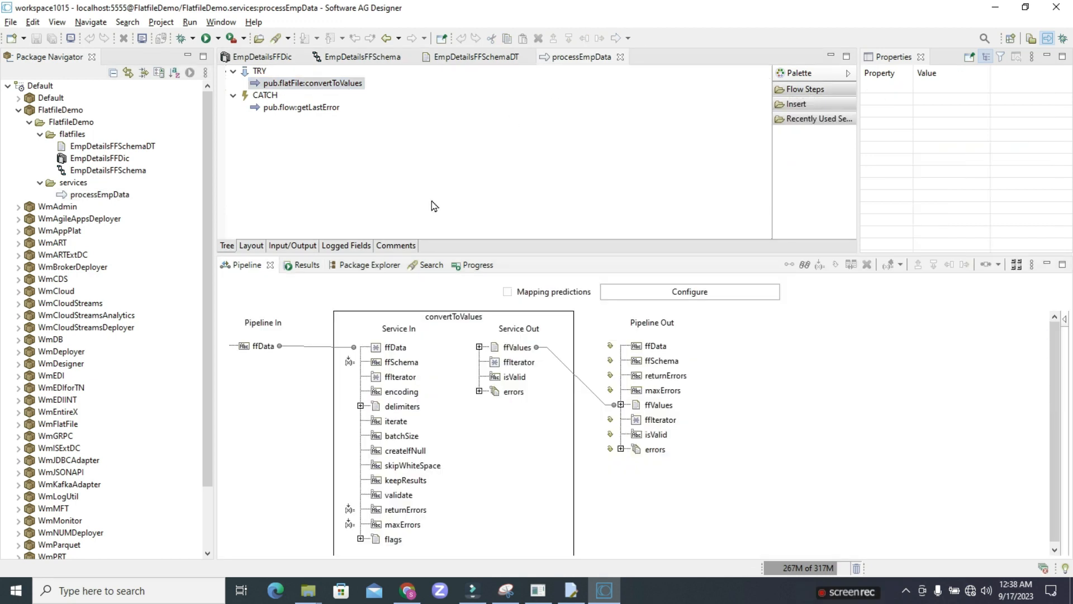
{"action": "left_click", "coordinate": [663, 407]}
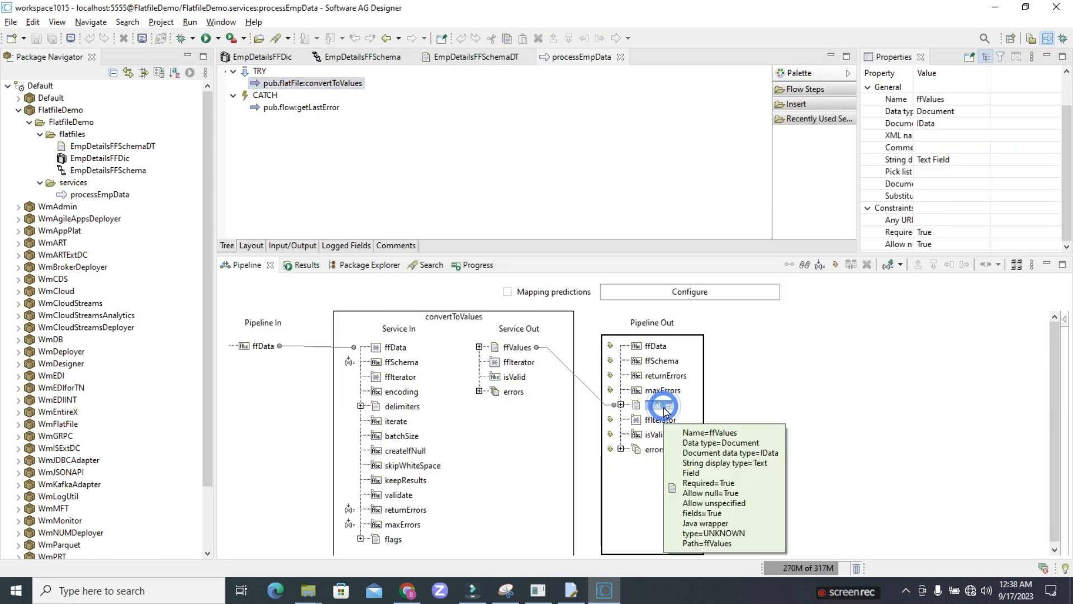
{"action": "left_click", "coordinate": [93, 148]}
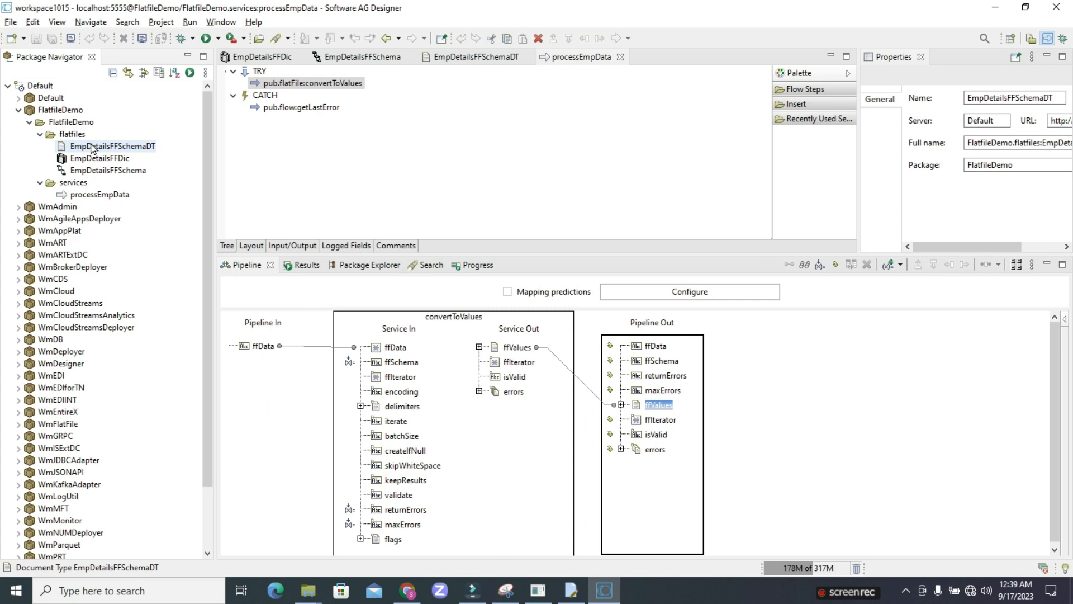
{"action": "right_click", "coordinate": [654, 486]}
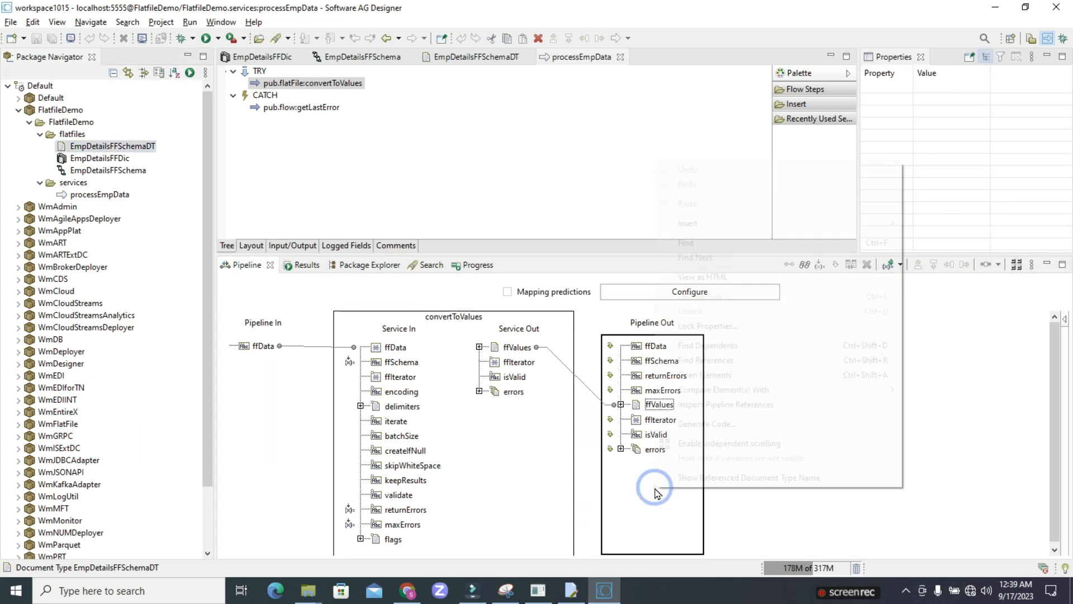
{"action": "mouse_move", "coordinate": [699, 223]}
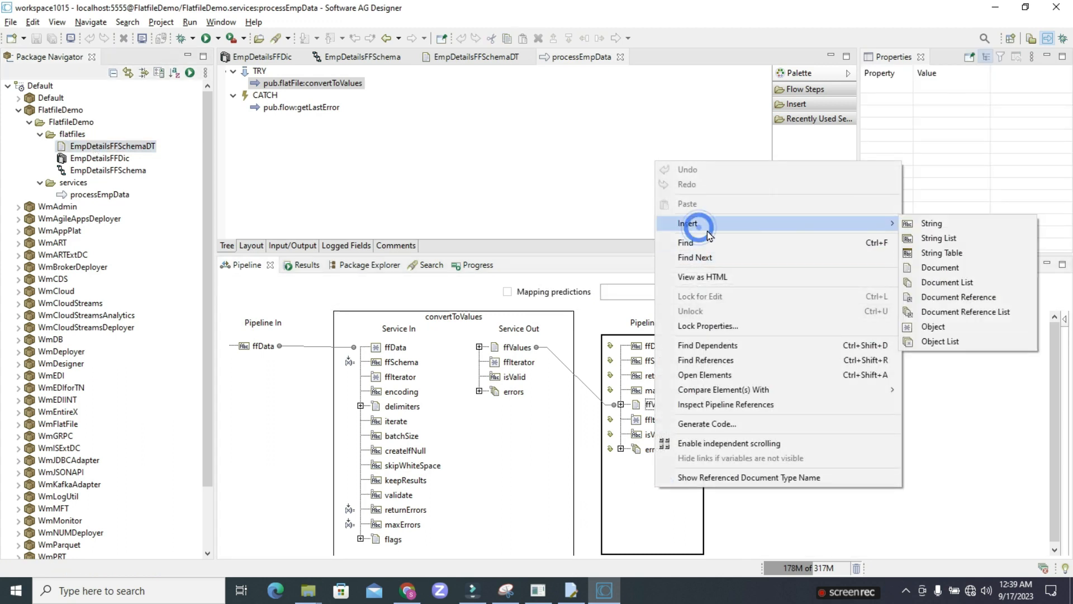
{"action": "left_click", "coordinate": [945, 305]}
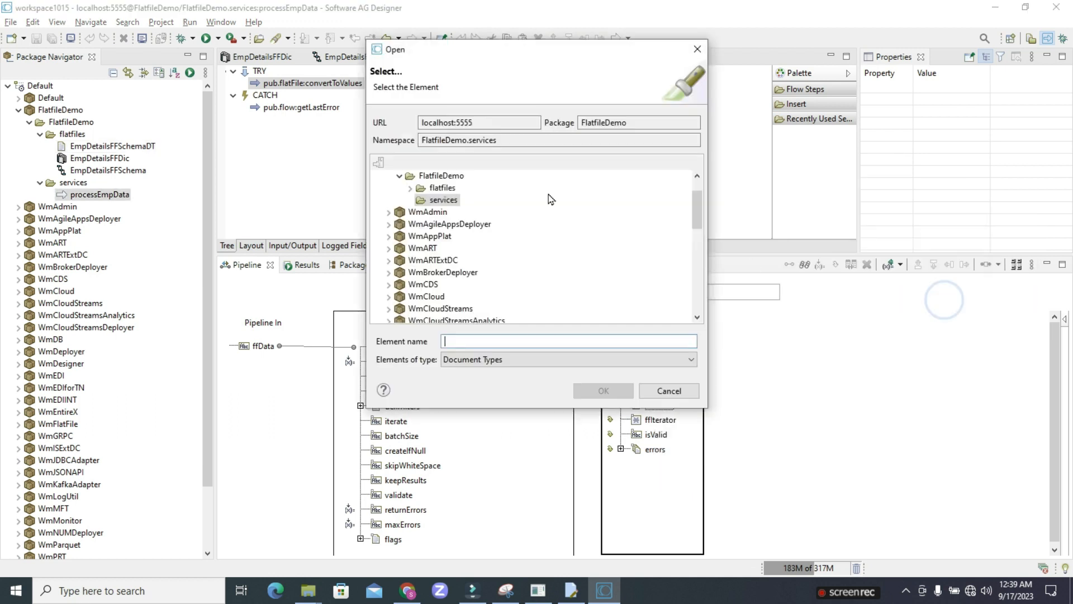
{"action": "left_click", "coordinate": [412, 189]}
{"action": "left_click", "coordinate": [475, 200]}
{"action": "left_click_drag", "start_coordinate": [547, 341], "coordinate": [443, 341]}
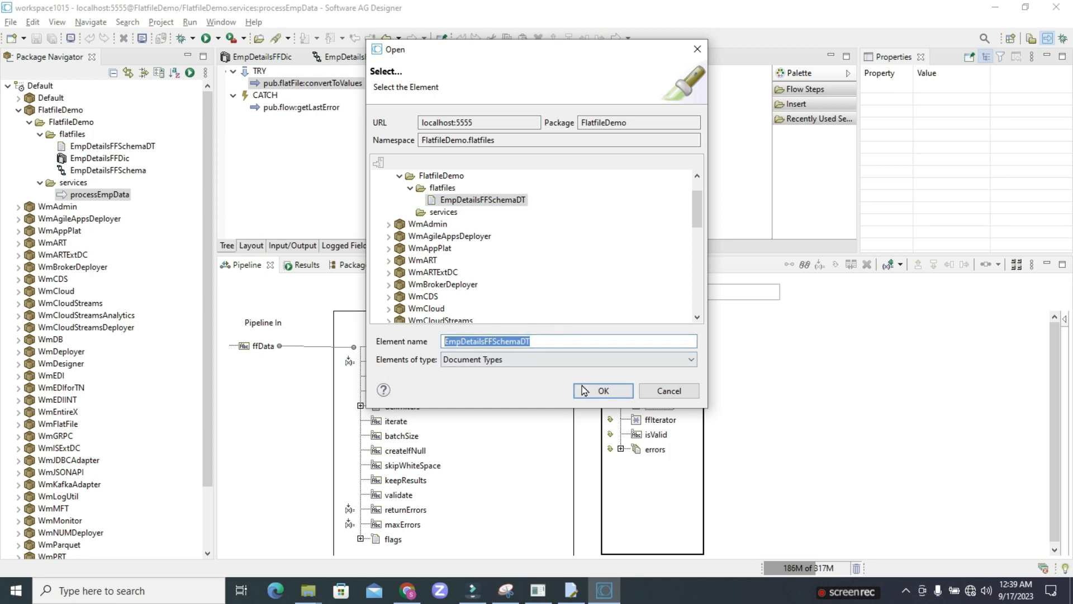
{"action": "left_click", "coordinate": [603, 390]}
{"action": "left_click", "coordinate": [621, 464]}
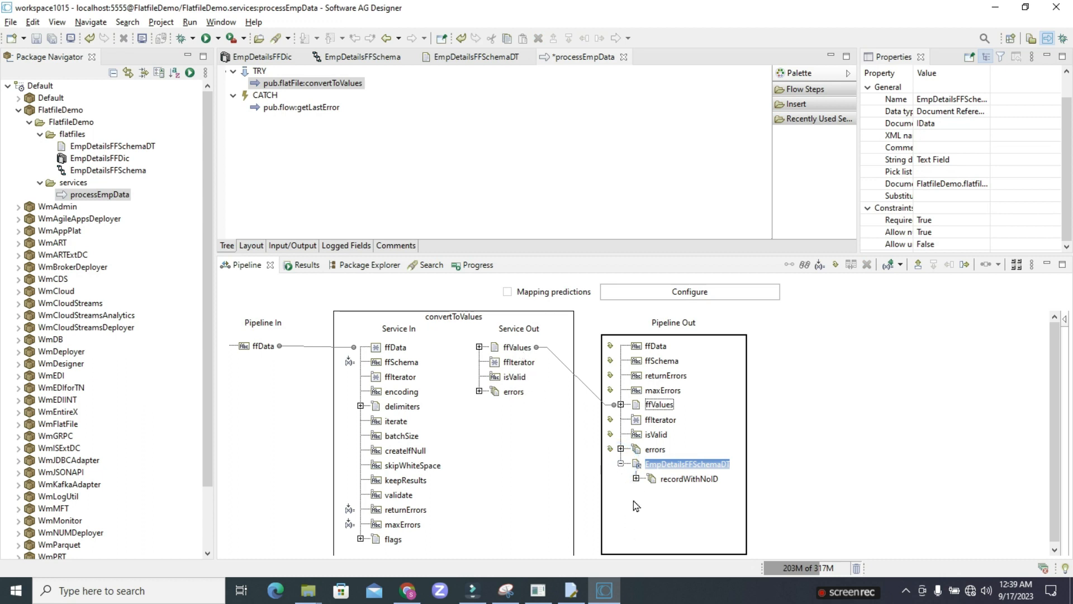
{"action": "left_click", "coordinate": [636, 479]}
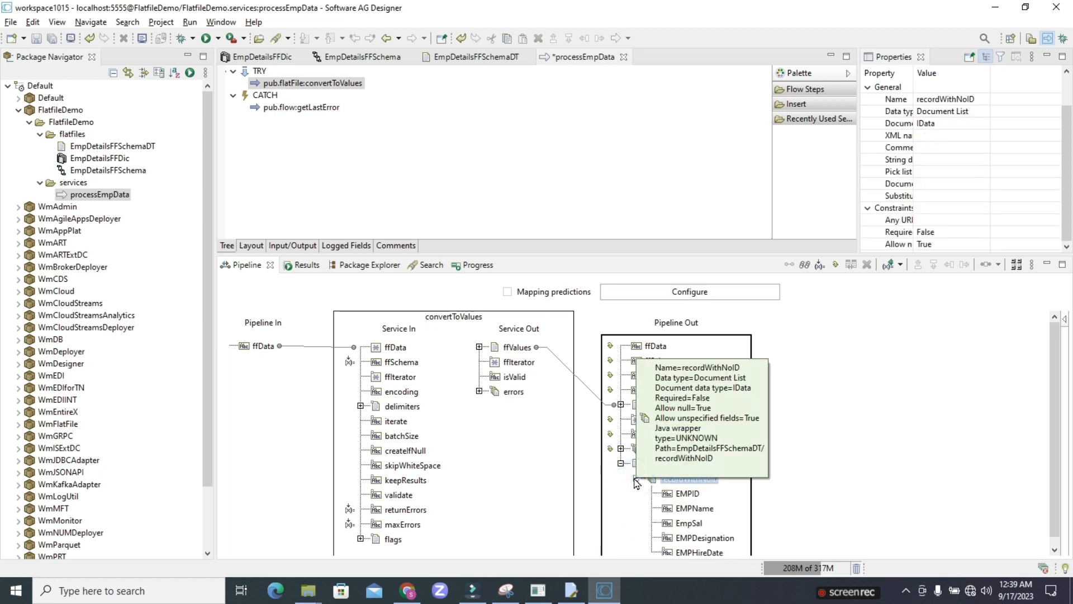
Step: Link the ffValues service output of convertToValues to the EmpDetailsFFSchemaDT document in Pipeline Out
{"action": "left_click", "coordinate": [656, 463]}
{"action": "left_click", "coordinate": [517, 348]}
{"action": "left_click", "coordinate": [786, 264]}
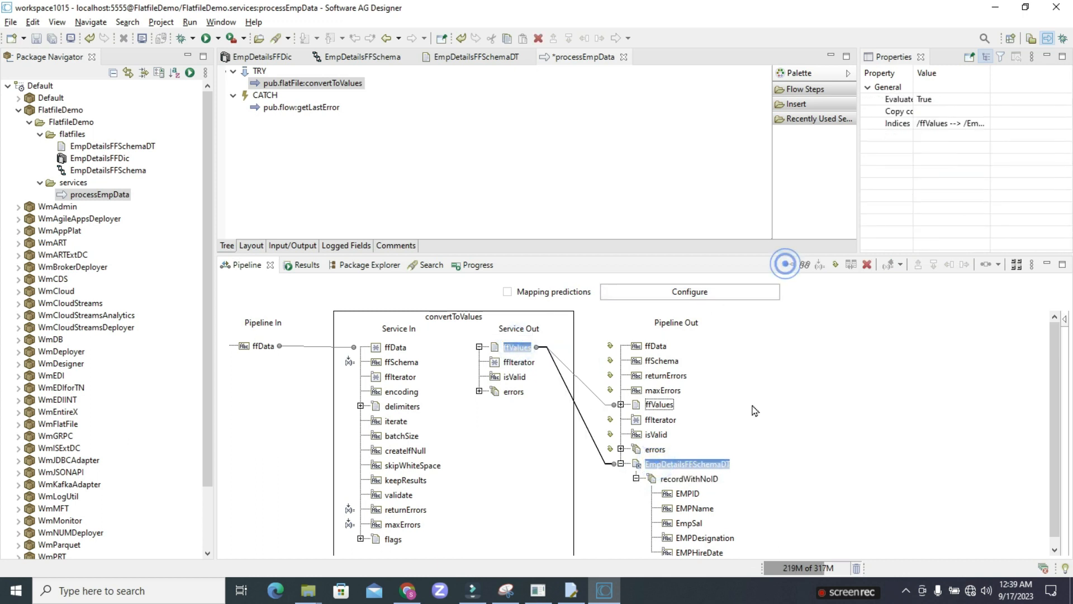
Step: Drop the ffValues variable from Pipeline Out and save the processEmpData service
{"action": "left_click", "coordinate": [657, 405]}
{"action": "left_click", "coordinate": [835, 264]}
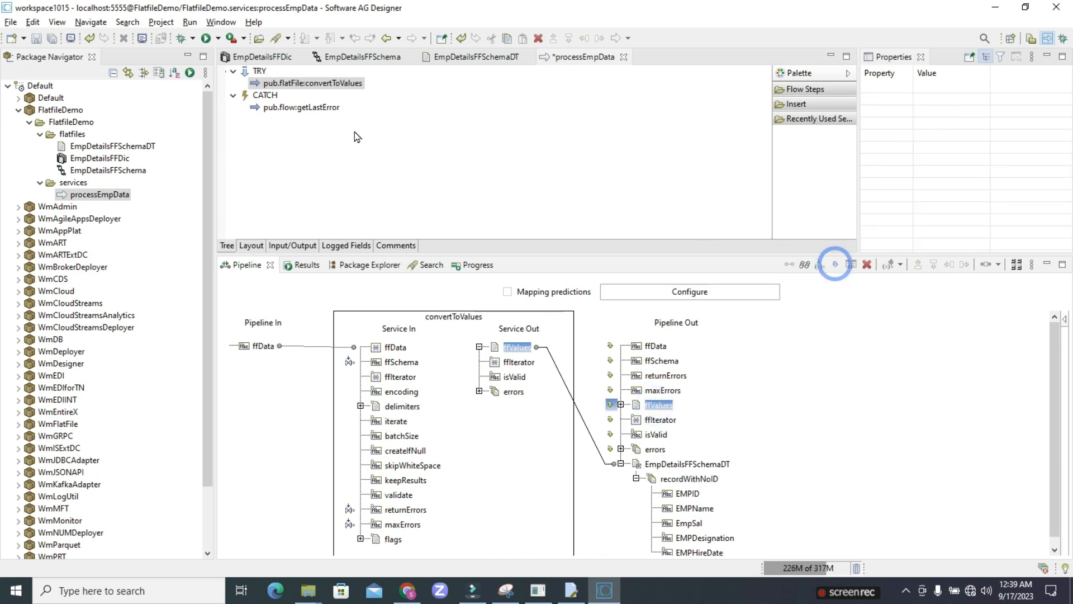
{"action": "left_click", "coordinate": [38, 39]}
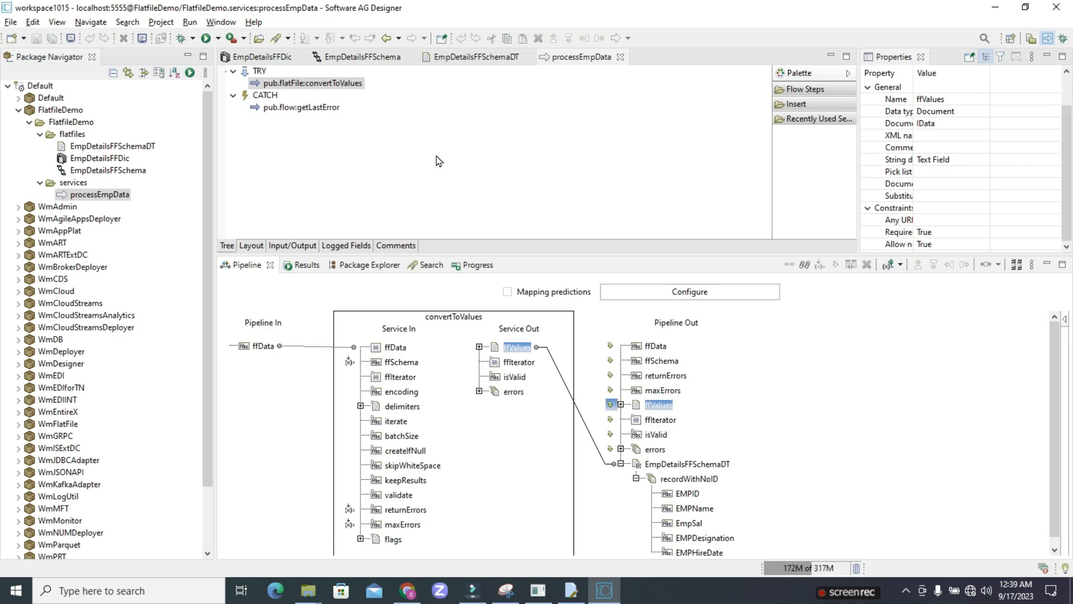
Step: Run processEmpData as a flow service again, reusing the stored employee records as ffData
{"action": "right_click", "coordinate": [421, 126]}
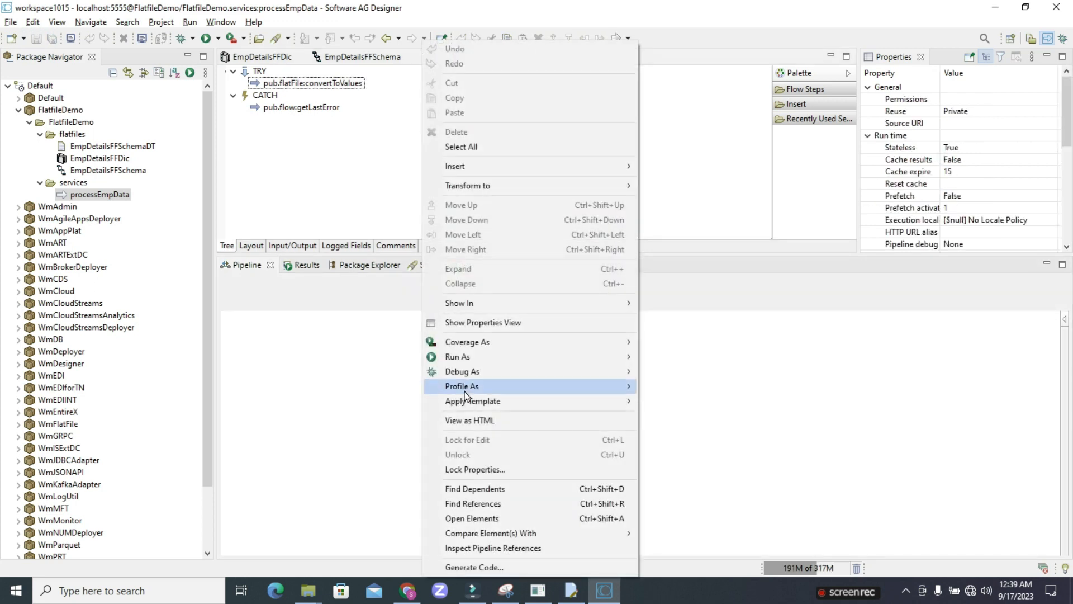
{"action": "mouse_move", "coordinate": [463, 362]}
{"action": "left_click", "coordinate": [699, 358]}
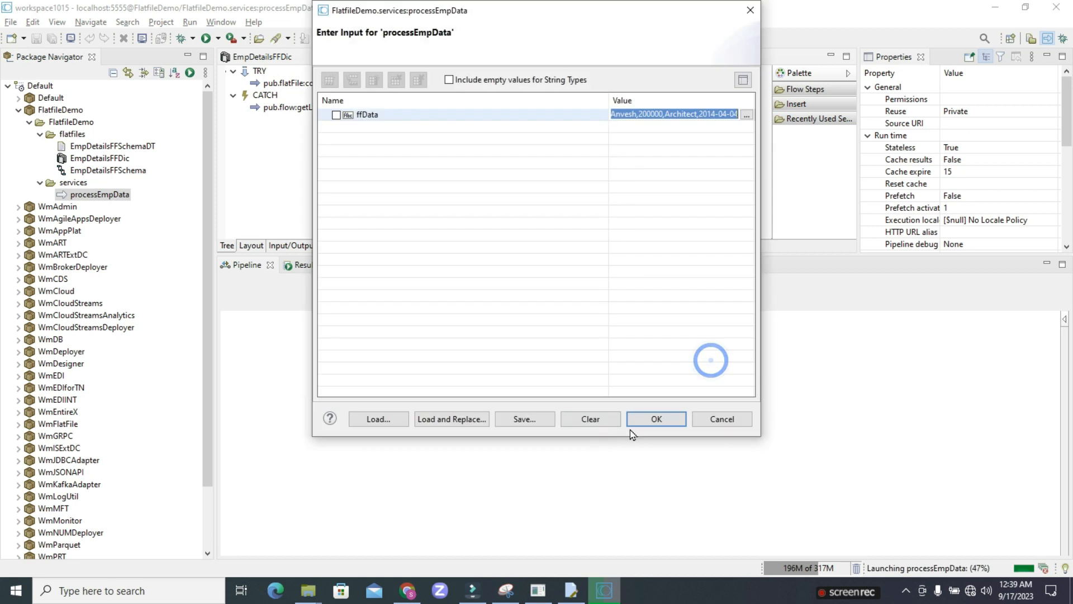
{"action": "left_click", "coordinate": [657, 419]}
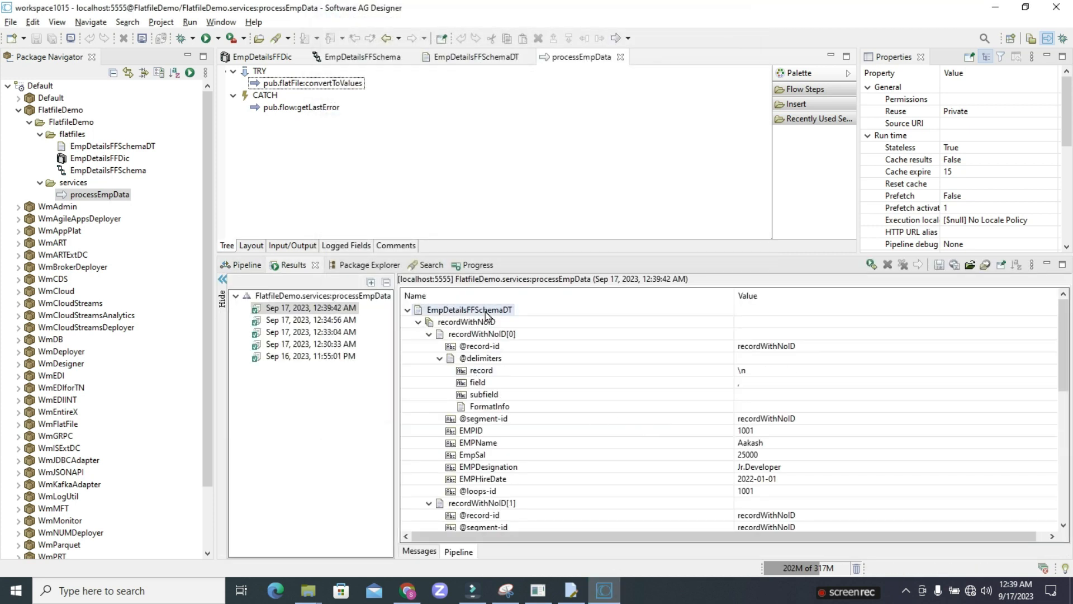
Step: Examine the EMPID, EMPName and EmpSal values of the first record under EmpDetailsFFSchemaDT in the run results
{"action": "left_click", "coordinate": [483, 442]}
{"action": "left_click", "coordinate": [484, 454]}
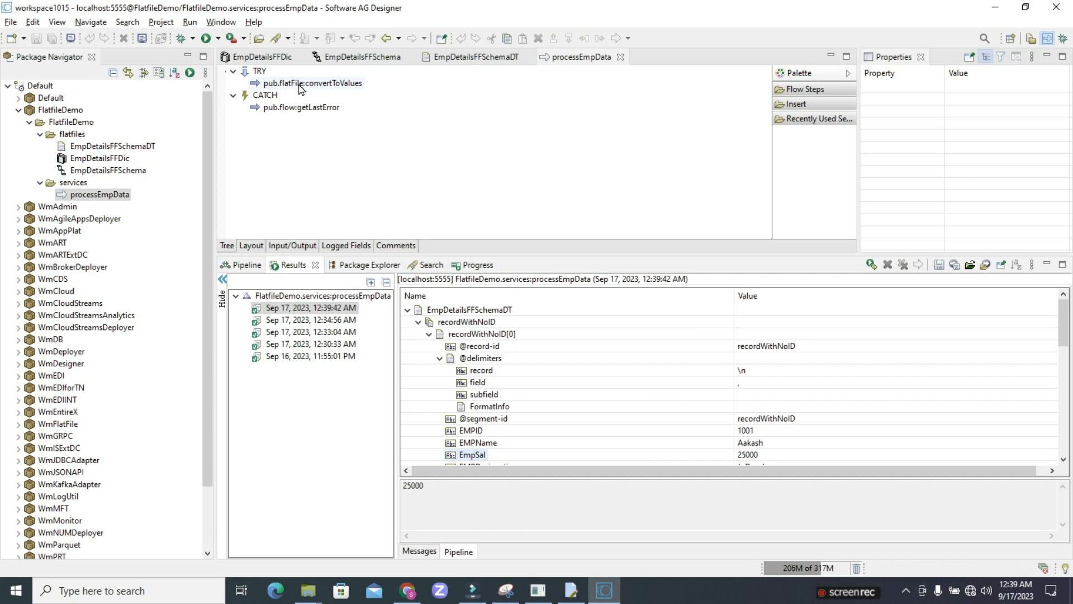
{"action": "left_click", "coordinate": [472, 429]}
{"action": "left_click", "coordinate": [480, 441]}
{"action": "left_click", "coordinate": [485, 456]}
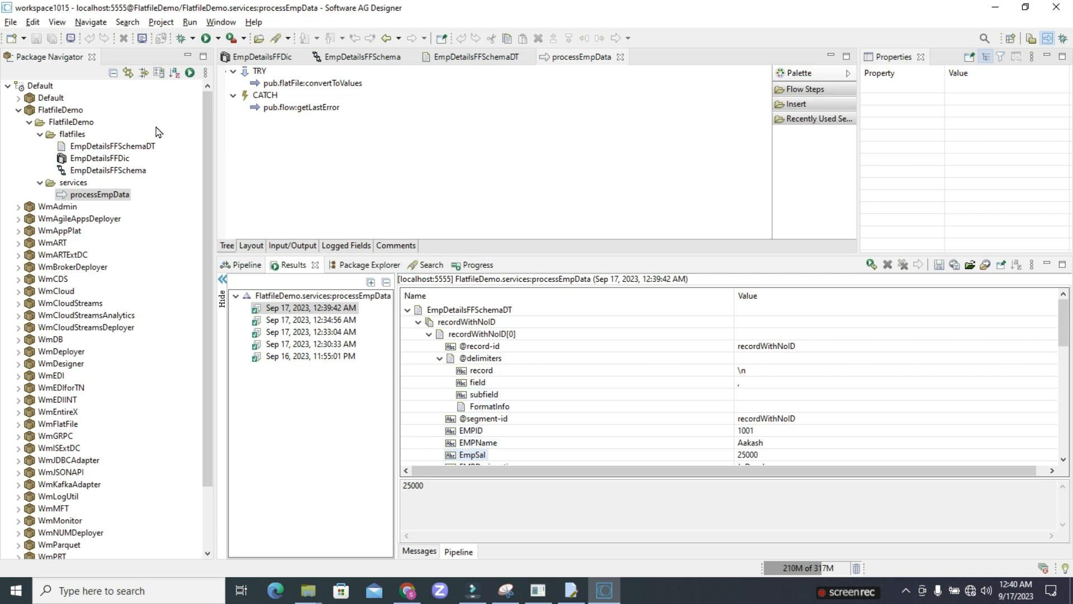
Step: Create a folder named docs inside the FlatfileDemo folder of the FlatfileDemo package
{"action": "left_click", "coordinate": [71, 123]}
{"action": "right_click", "coordinate": [70, 123]}
{"action": "left_click", "coordinate": [111, 133]}
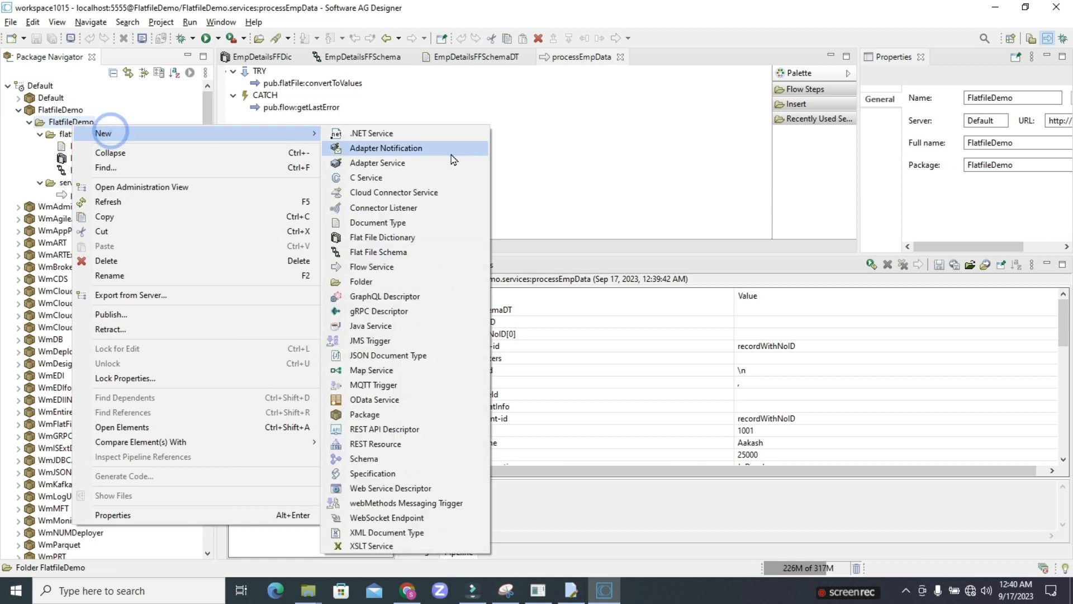
{"action": "left_click", "coordinate": [358, 283]}
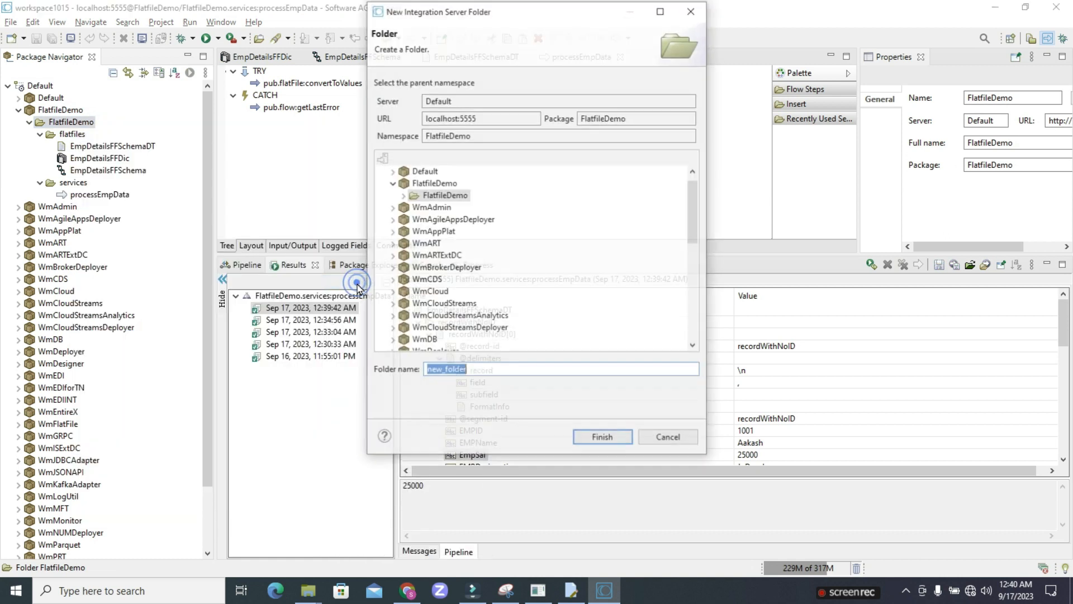
{"action": "type", "text": "docs"}
{"action": "key", "text": "Return"}
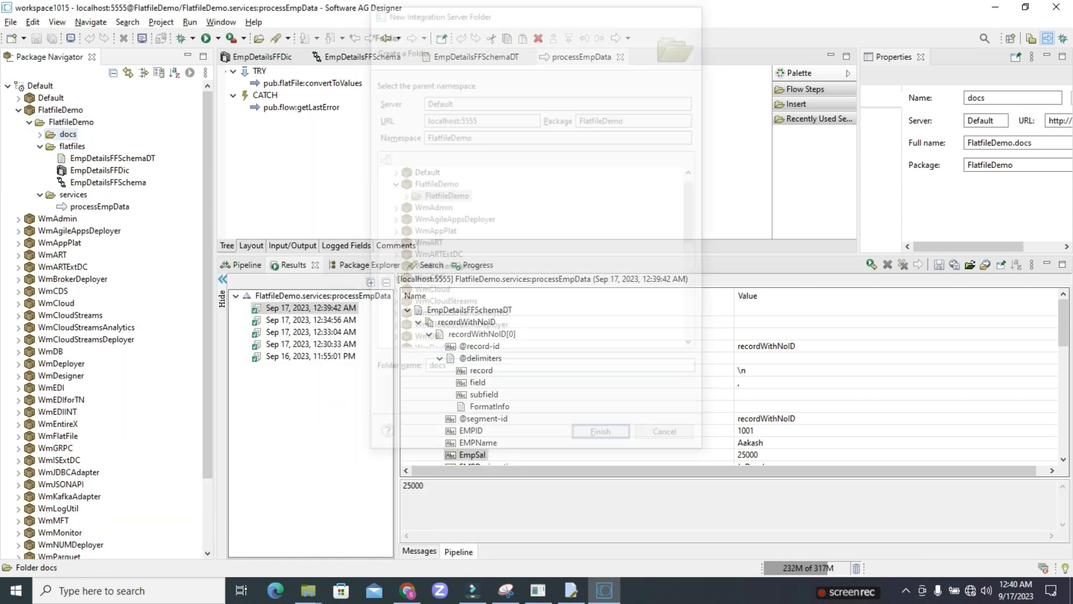
Step: Create a document type named EmpData in the docs folder of FlatfileDemo
{"action": "right_click", "coordinate": [77, 138]}
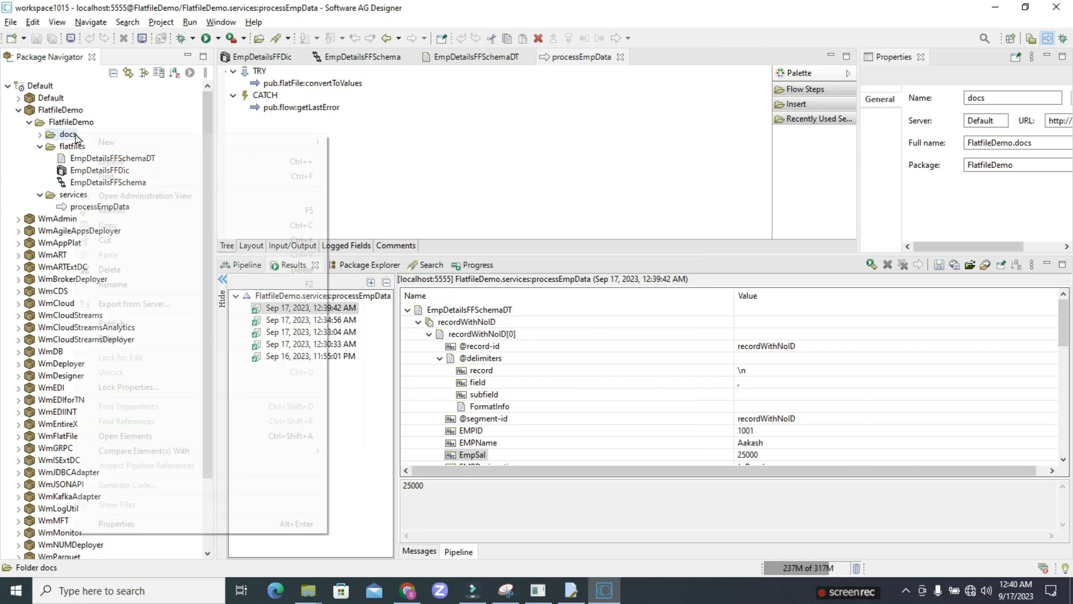
{"action": "left_click", "coordinate": [104, 142]}
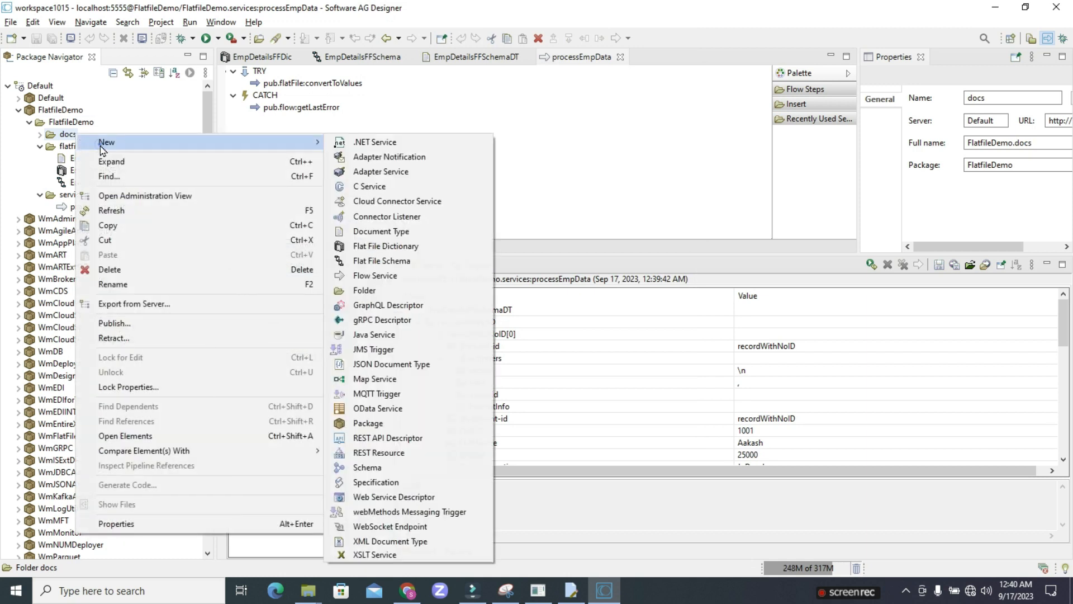
{"action": "left_click", "coordinate": [384, 231]}
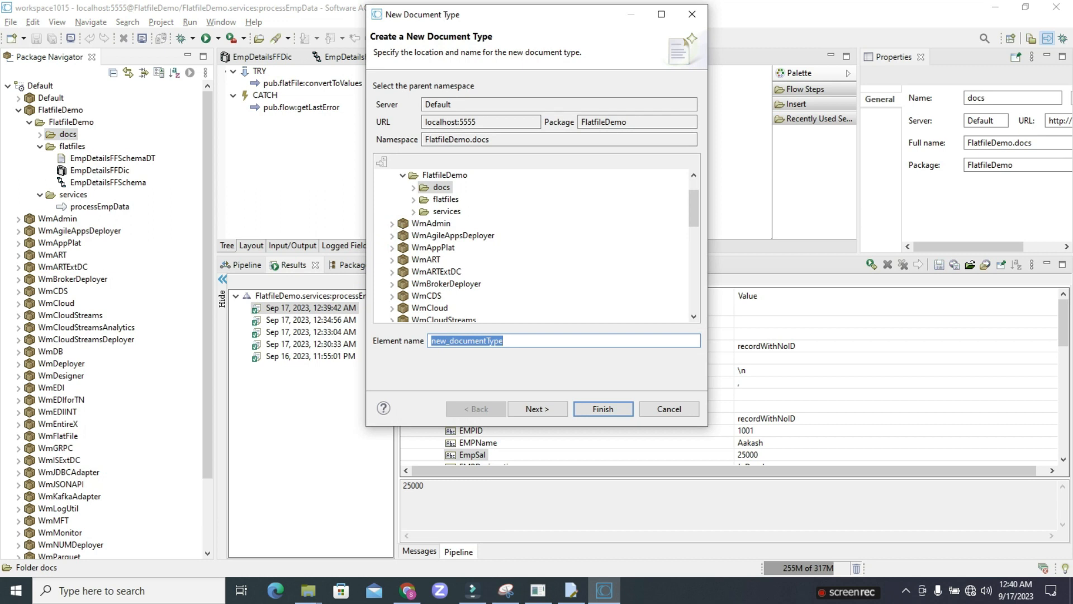
{"action": "type", "text": "EmpData"}
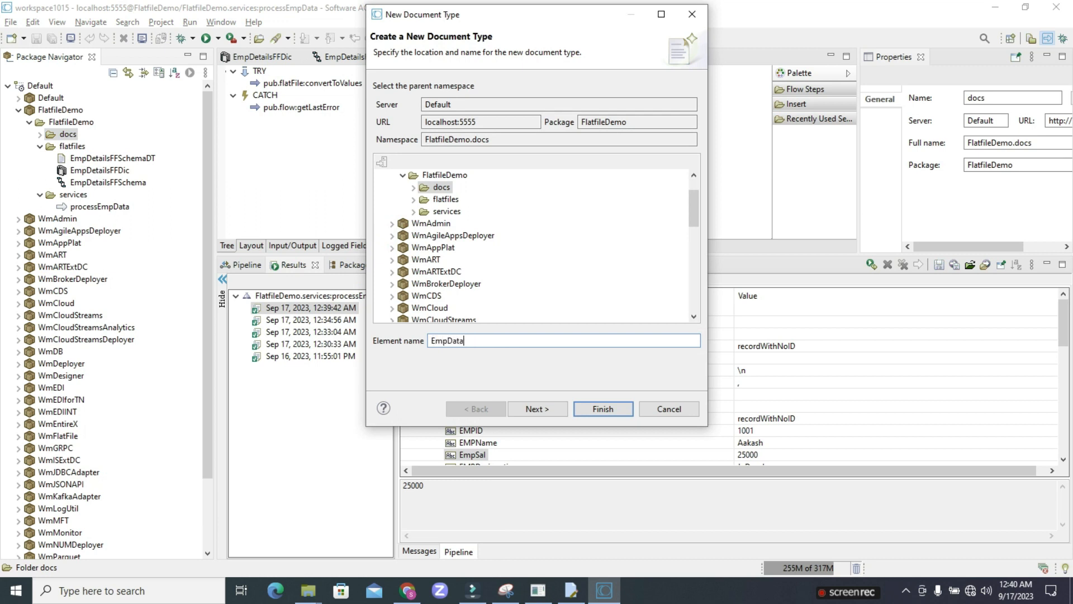
{"action": "key", "text": "Return"}
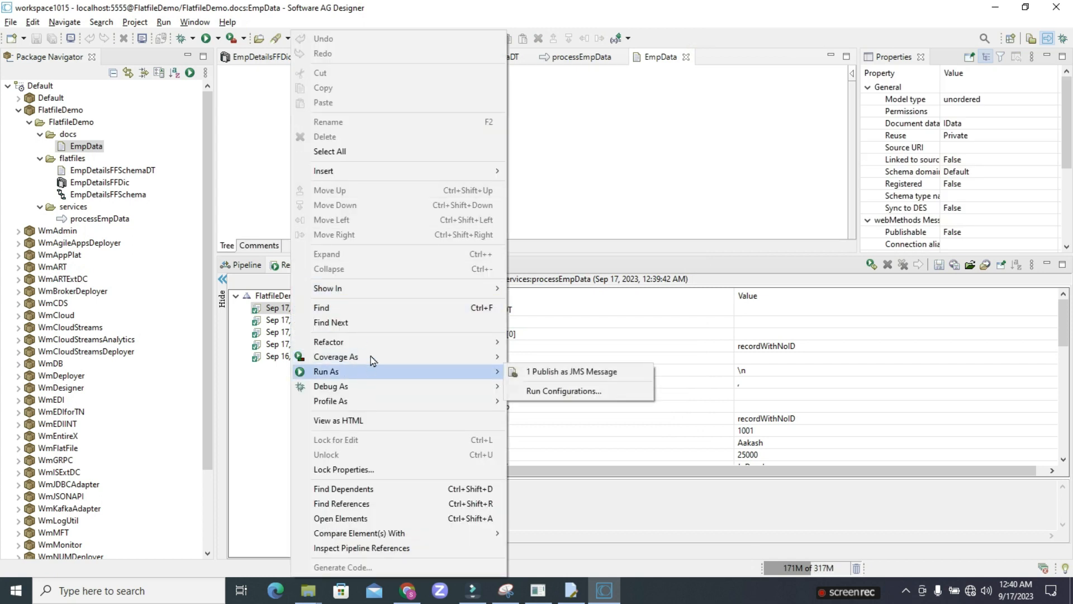
Step: Insert a document list named EmployeeData into the EmpData document type
{"action": "mouse_move", "coordinate": [354, 174]}
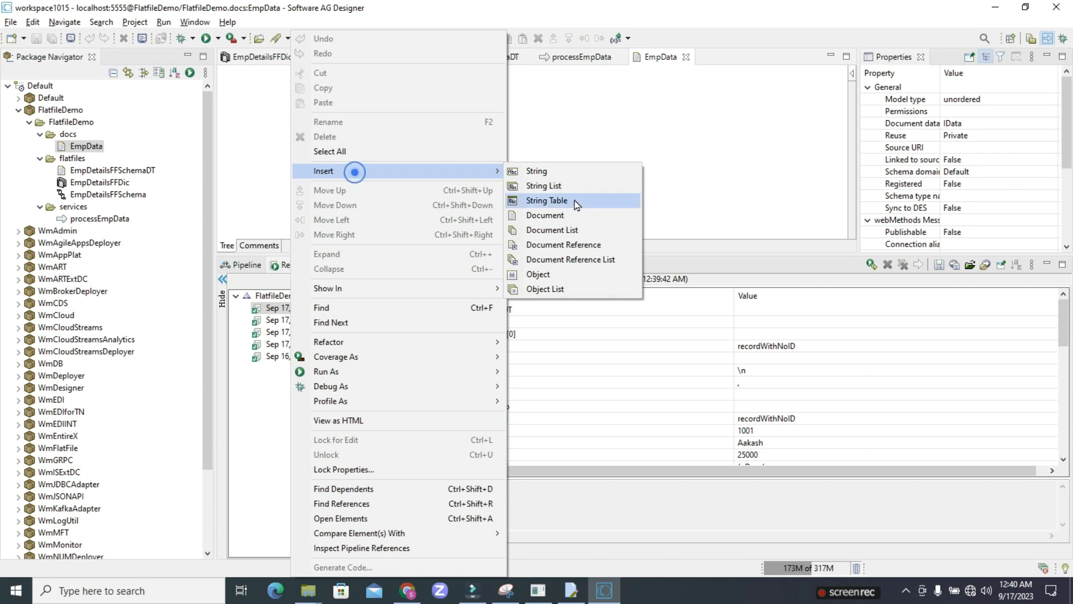
{"action": "left_click", "coordinate": [561, 230]}
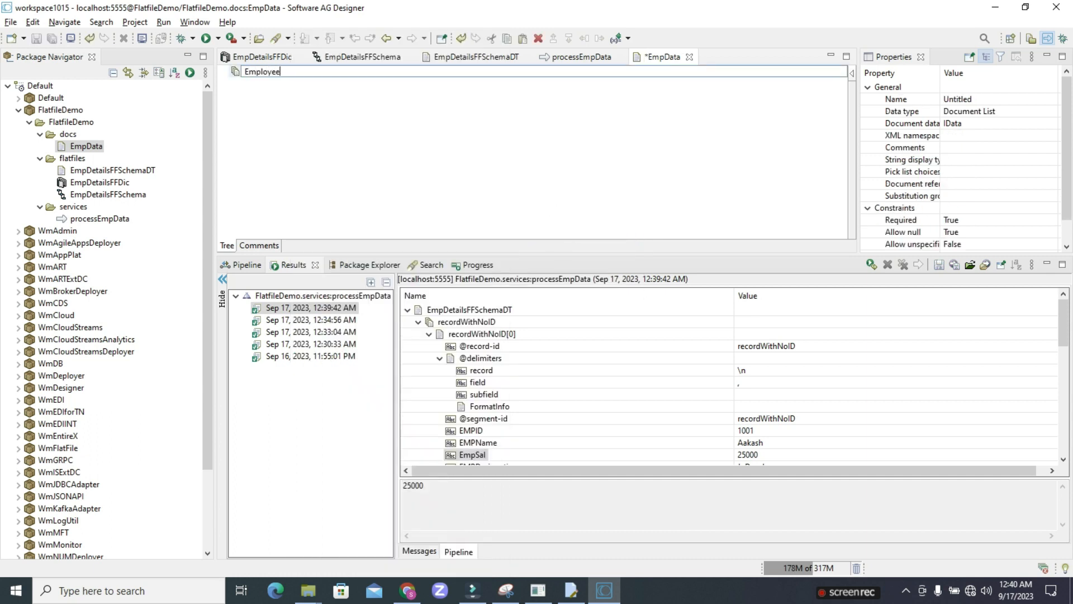
{"action": "key", "text": "Return"}
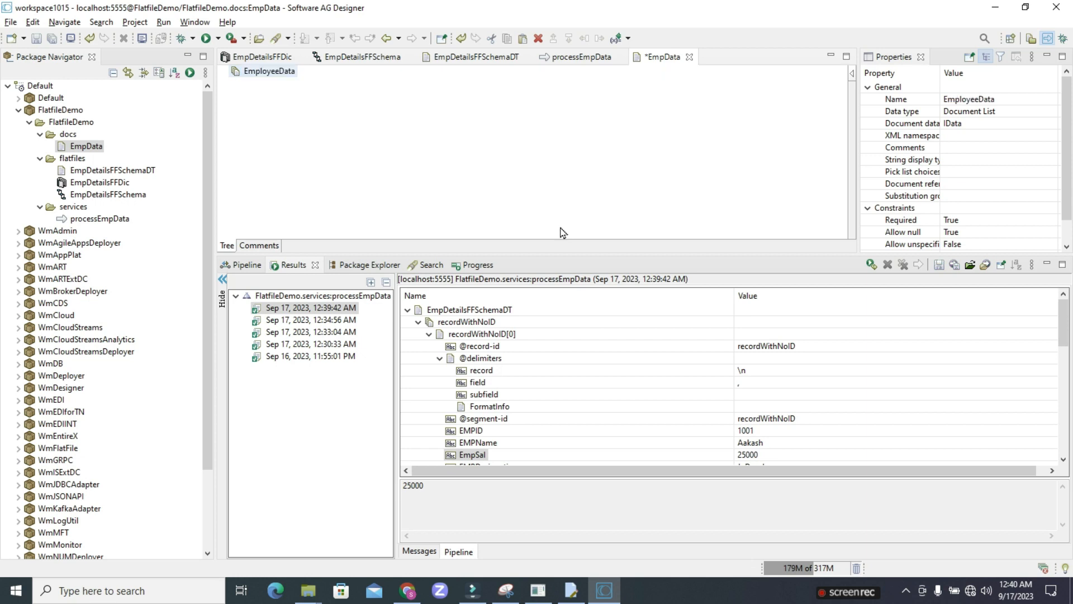
Step: Add two string fields named EMPId and EmpSalary inside the EmployeeData document list
{"action": "right_click", "coordinate": [277, 72]}
{"action": "mouse_move", "coordinate": [334, 195]}
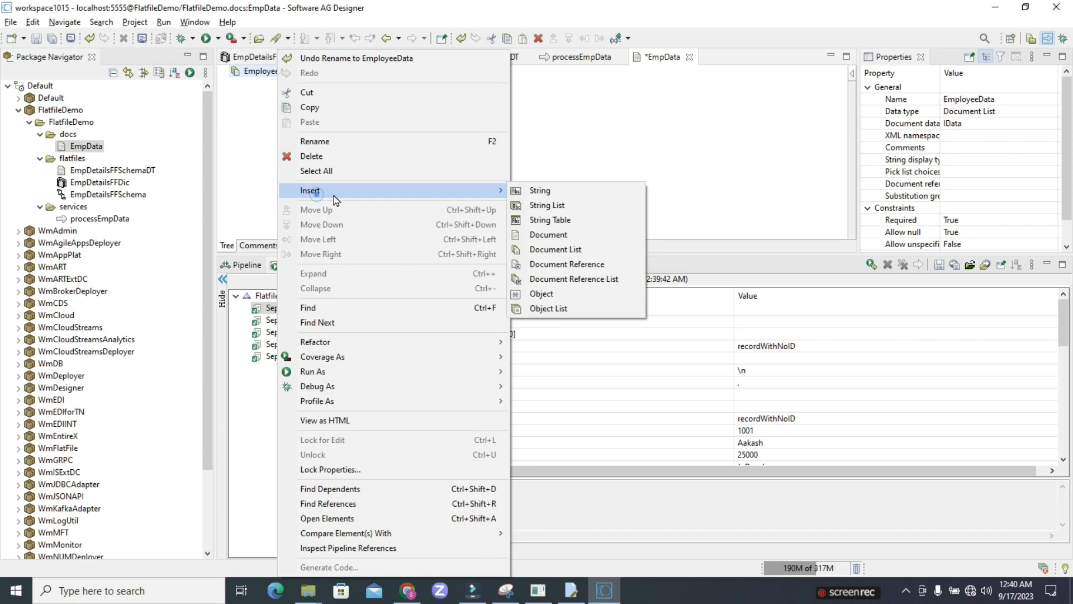
{"action": "left_click", "coordinate": [556, 190]}
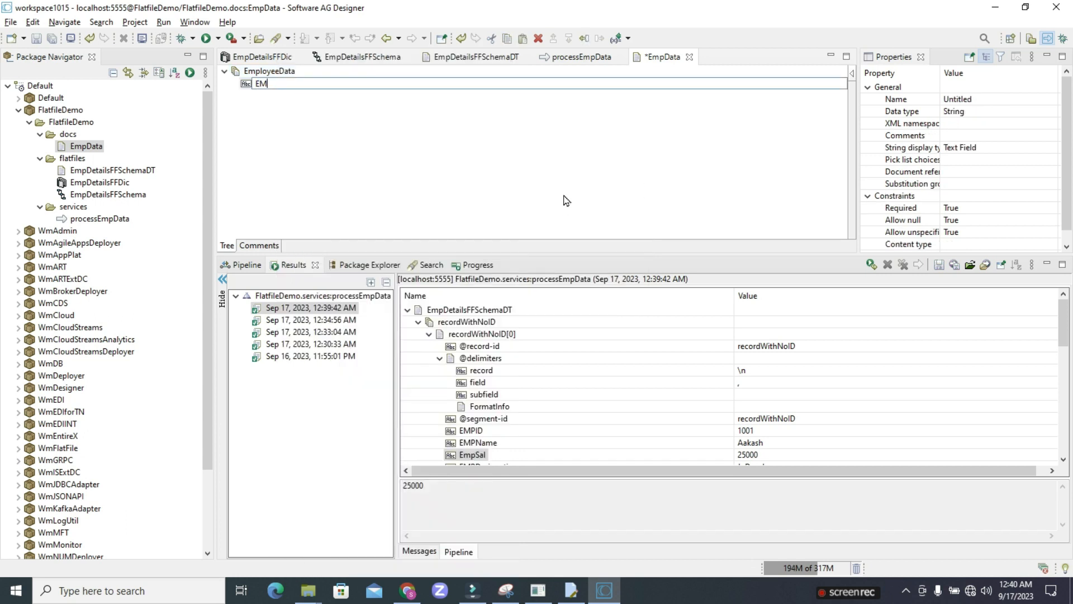
{"action": "key", "text": "Return"}
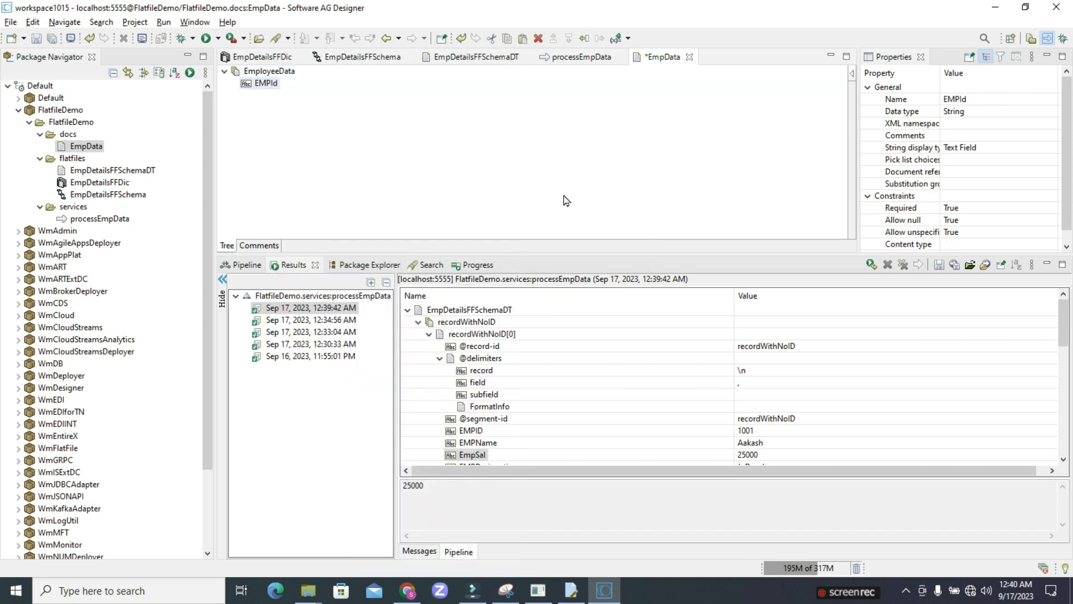
{"action": "right_click", "coordinate": [271, 71]}
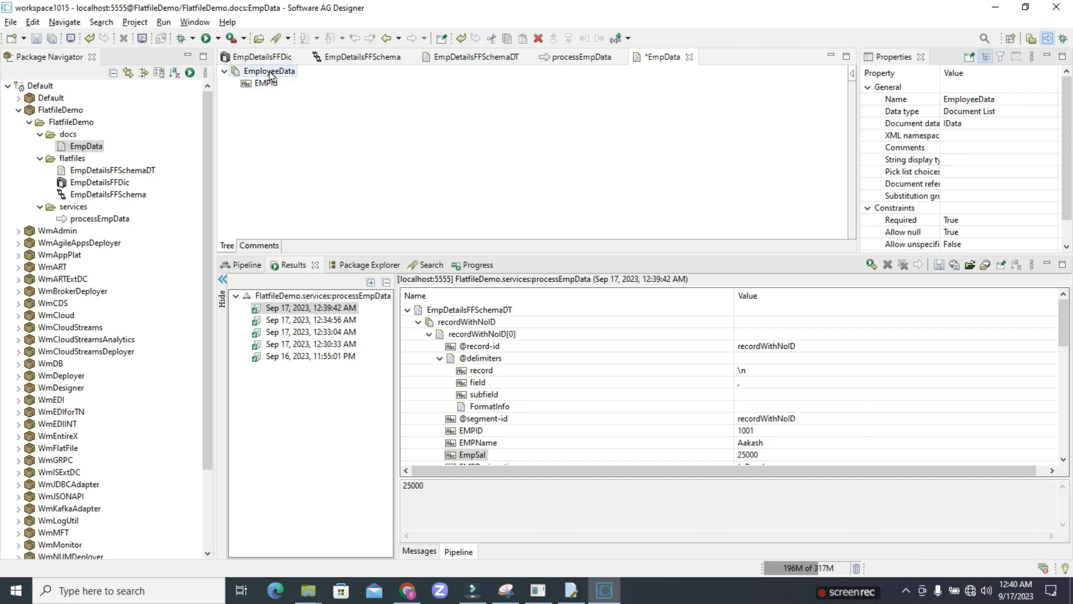
{"action": "mouse_move", "coordinate": [305, 190]}
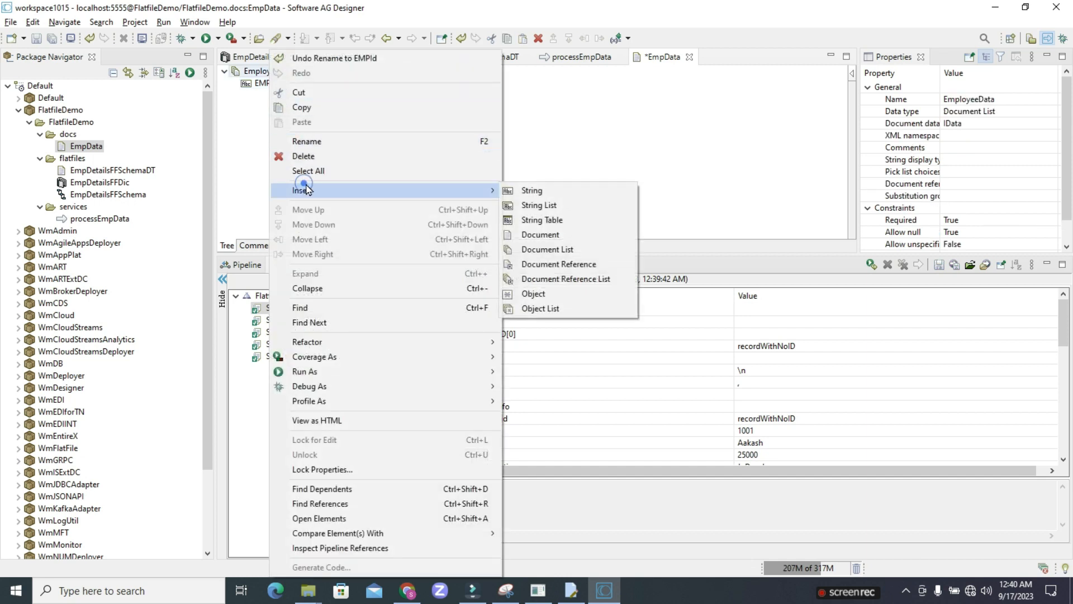
{"action": "left_click", "coordinate": [541, 191]}
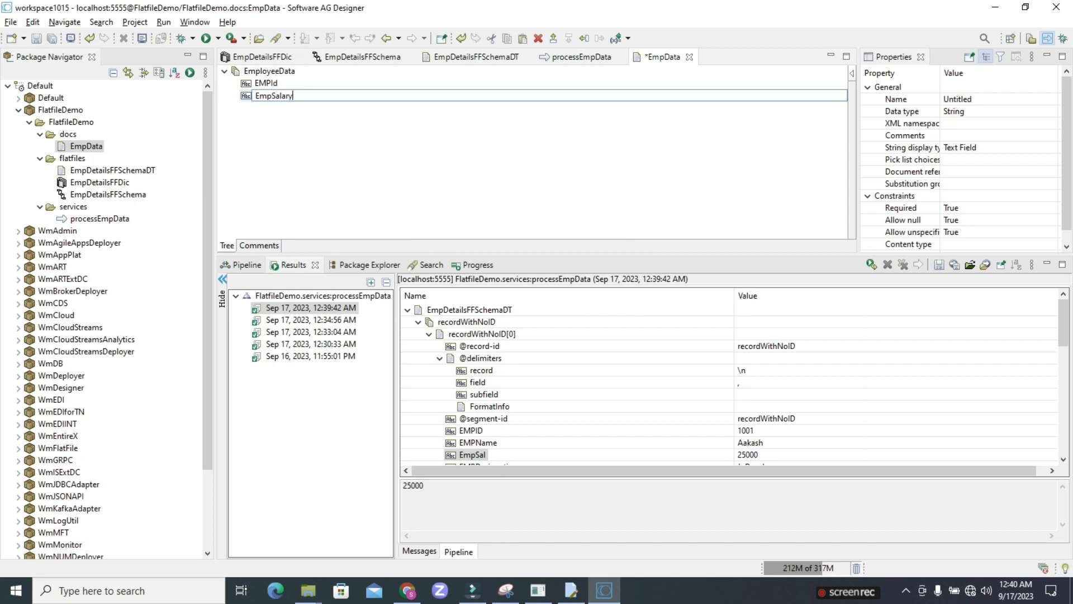
{"action": "type", "text": "EmpSalary"}
{"action": "left_click", "coordinate": [286, 76]}
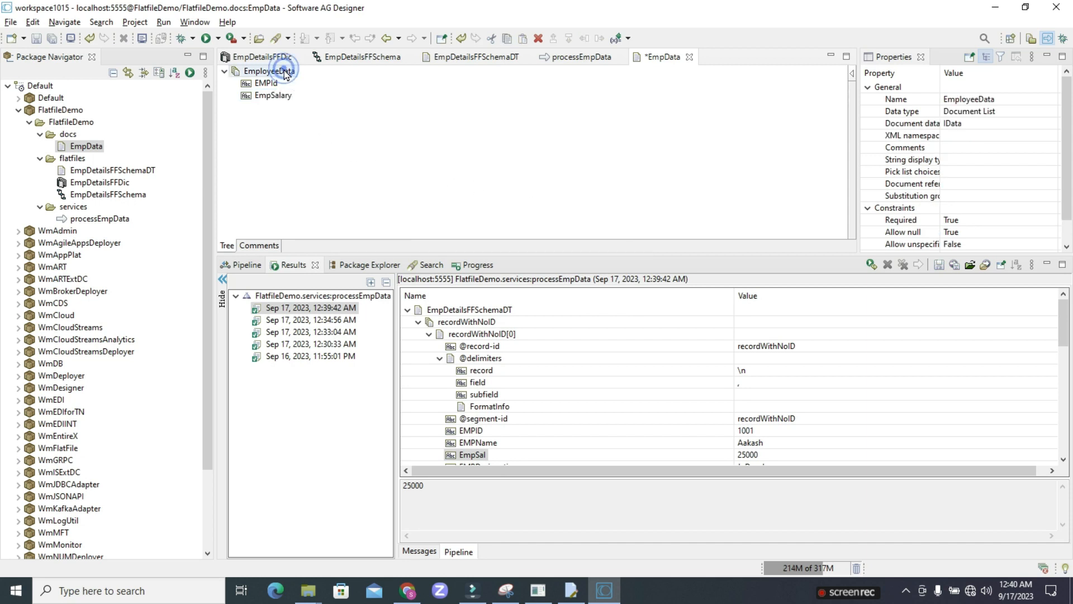
Step: Add a string field named EmpRole inside EmployeeData and save the EmpData document type
{"action": "right_click", "coordinate": [286, 75]}
{"action": "mouse_move", "coordinate": [327, 192]}
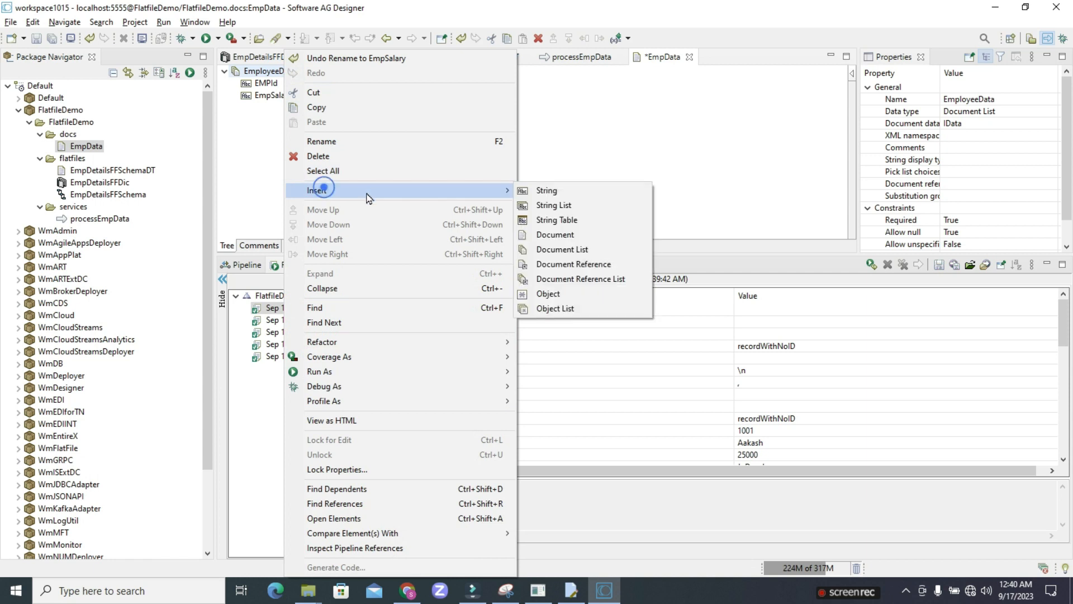
{"action": "left_click", "coordinate": [545, 190]}
{"action": "type", "text": "Em"}
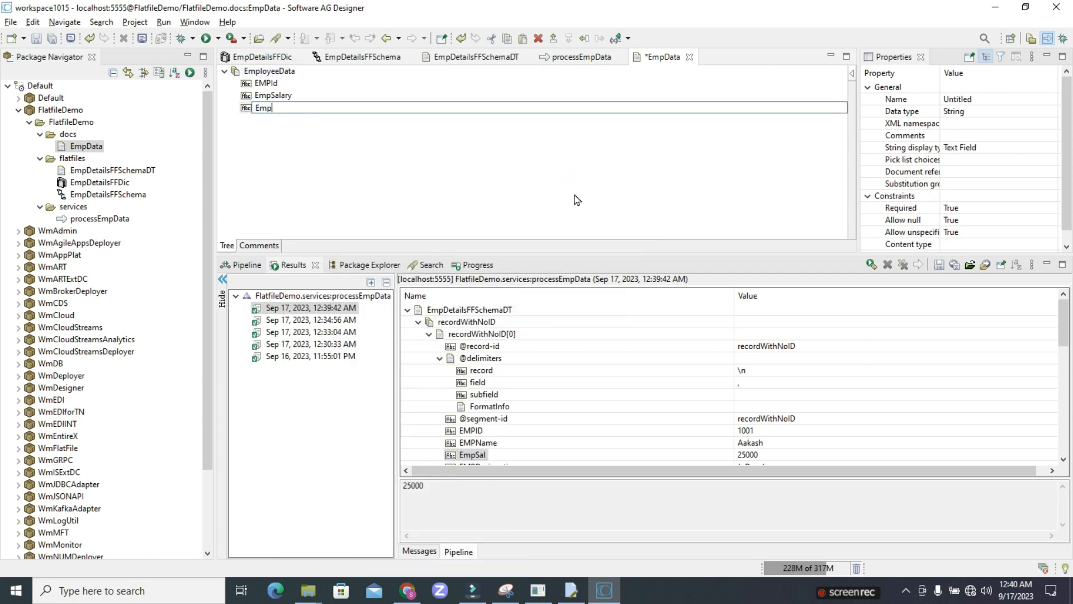
{"action": "type", "text": "pRole"}
{"action": "left_click", "coordinate": [327, 161]}
{"action": "left_click", "coordinate": [34, 38]}
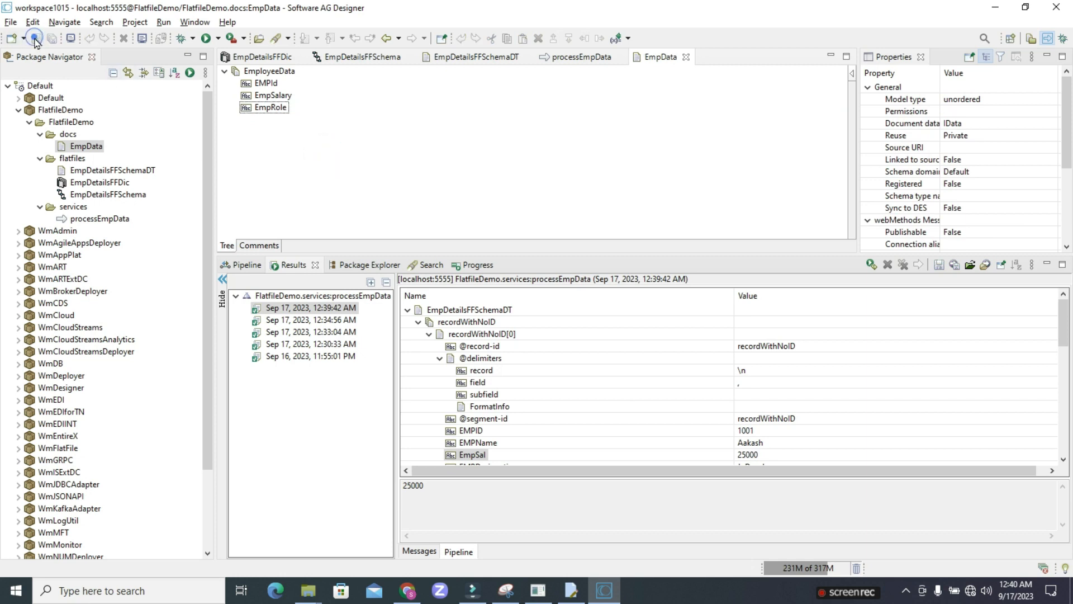
Step: Insert a MAP step after pub.flatFile:convertToValues in the TRY block of the processEmpData service
{"action": "left_click", "coordinate": [253, 266]}
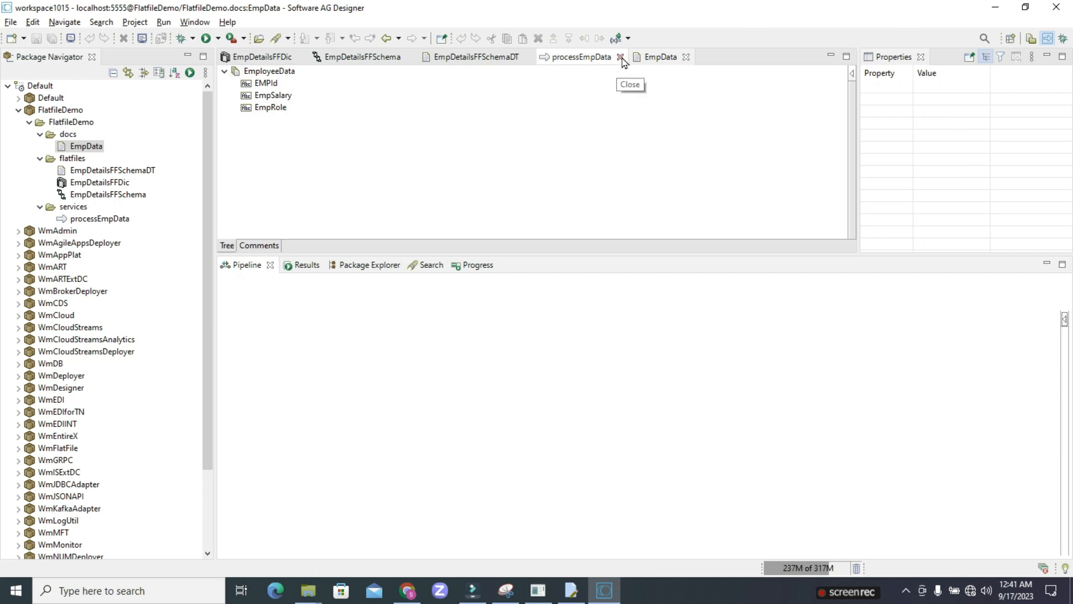
{"action": "left_click", "coordinate": [479, 56]}
{"action": "left_click", "coordinate": [584, 57]}
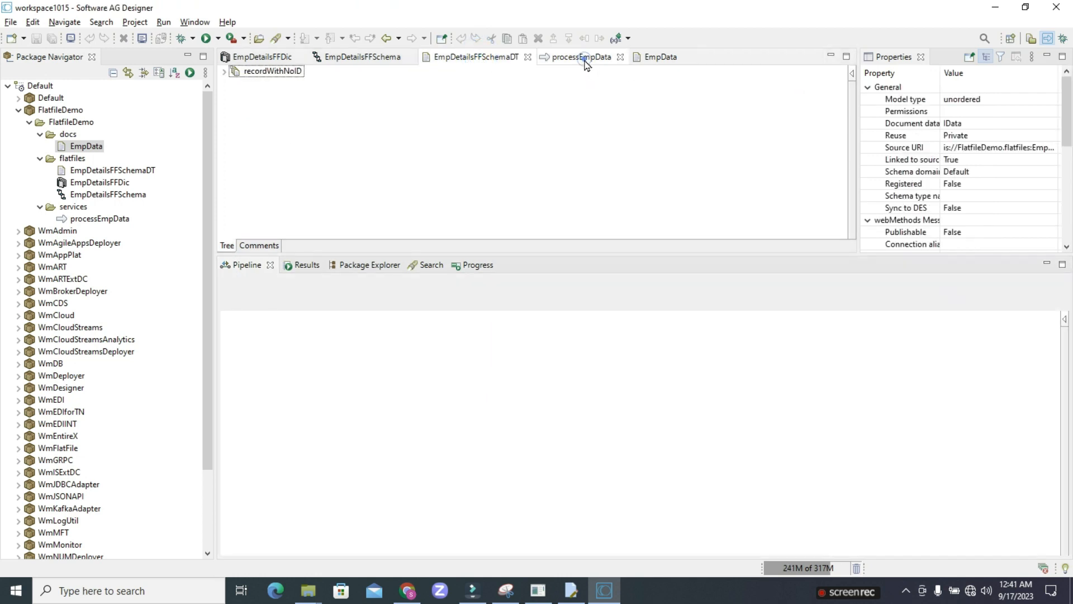
{"action": "left_click", "coordinate": [296, 84]}
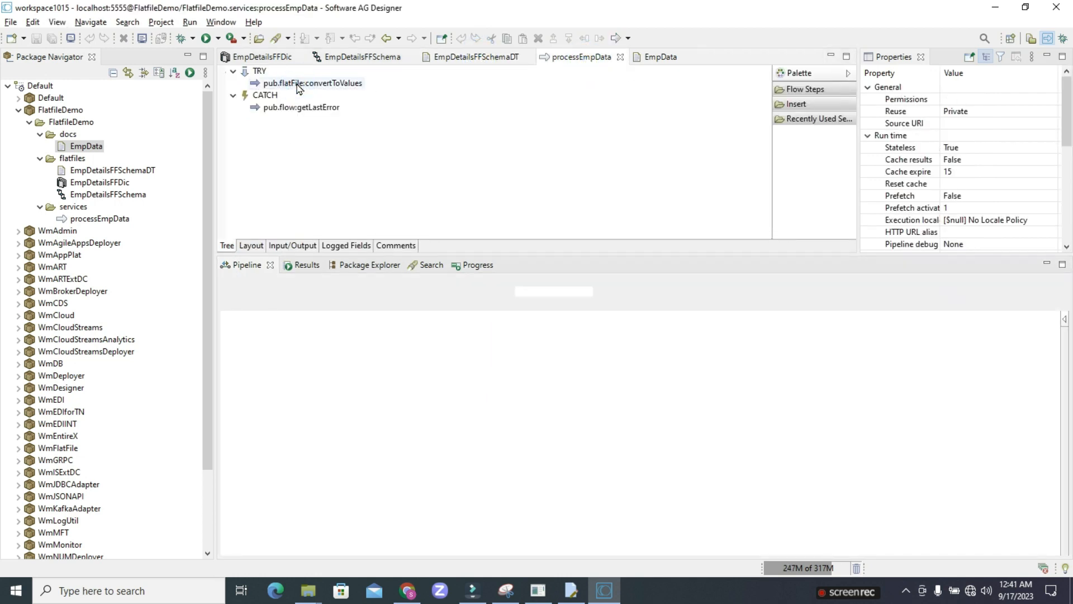
{"action": "right_click", "coordinate": [328, 85]}
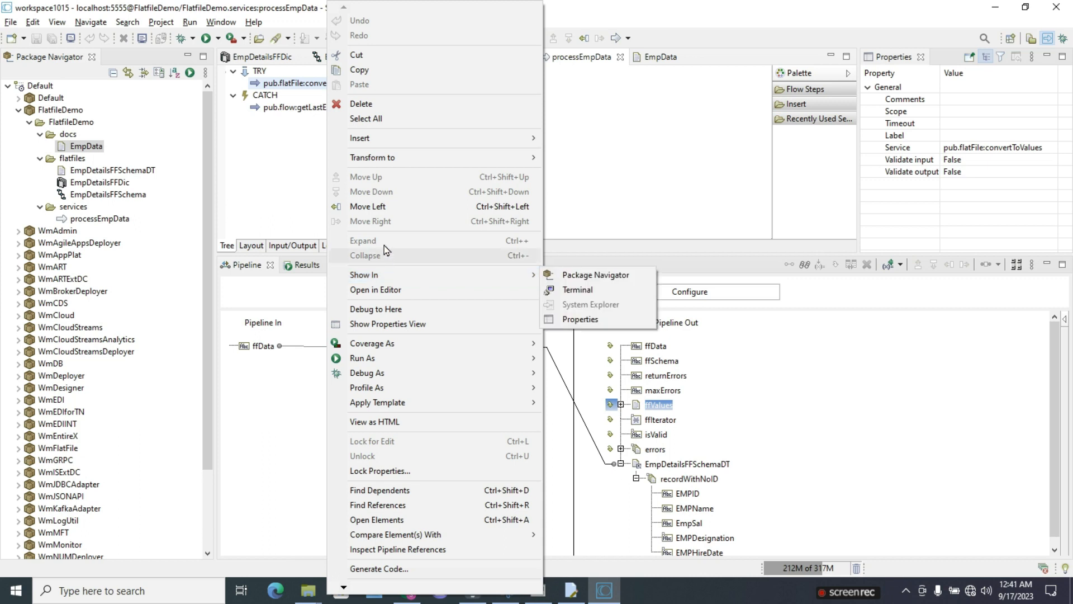
{"action": "mouse_move", "coordinate": [377, 138]}
{"action": "left_click", "coordinate": [568, 138]}
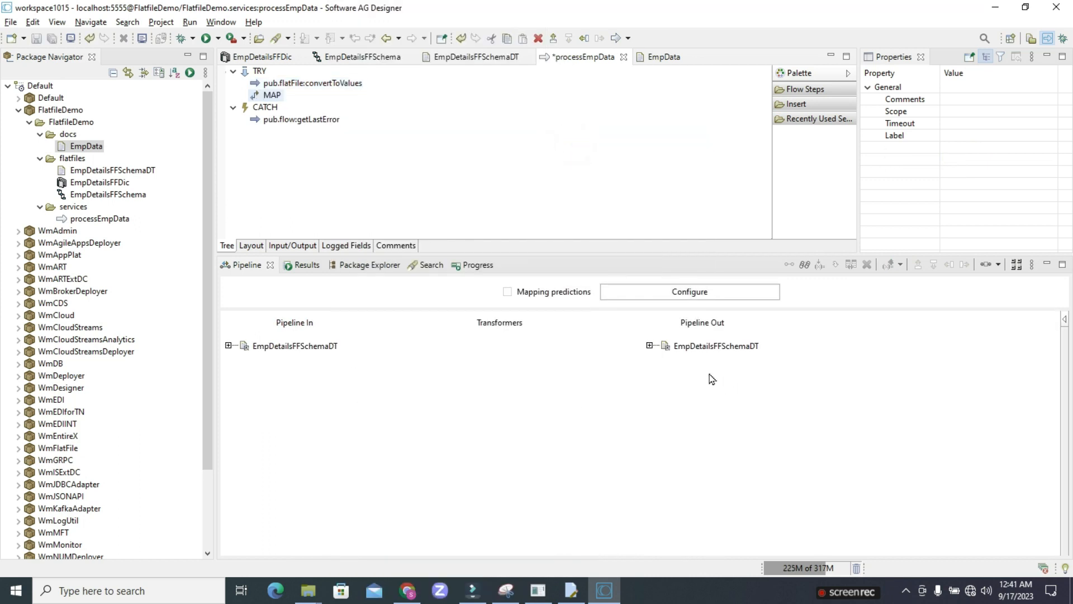
Step: Add a document reference named EmpData to the MAP step's Pipeline Out, pointing to the EmpData document type in docs
{"action": "left_click", "coordinate": [710, 376]}
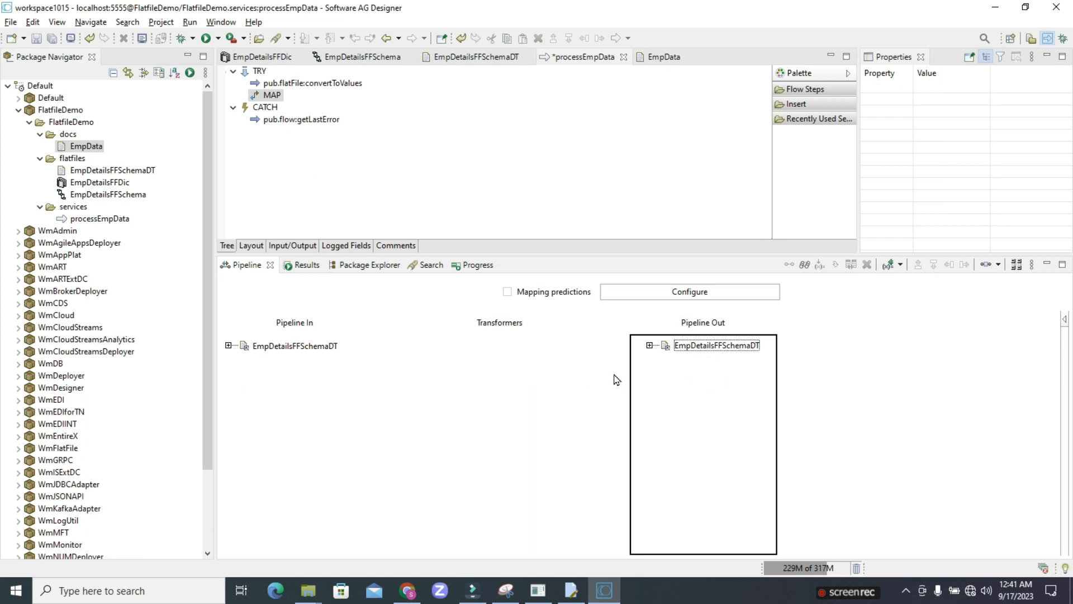
{"action": "right_click", "coordinate": [725, 383]}
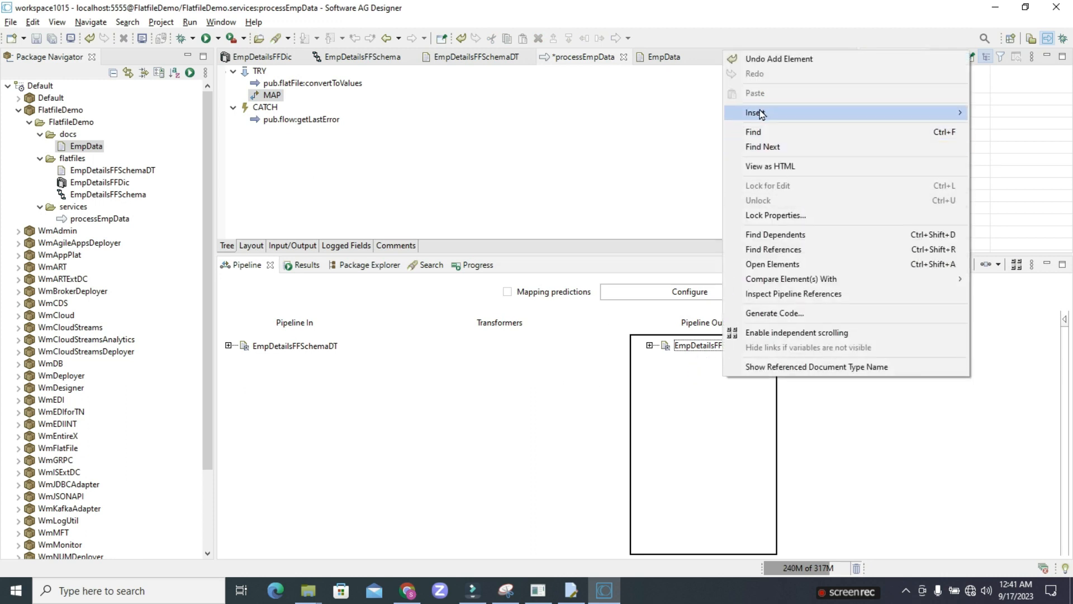
{"action": "mouse_move", "coordinate": [735, 114]}
{"action": "left_click", "coordinate": [651, 187]}
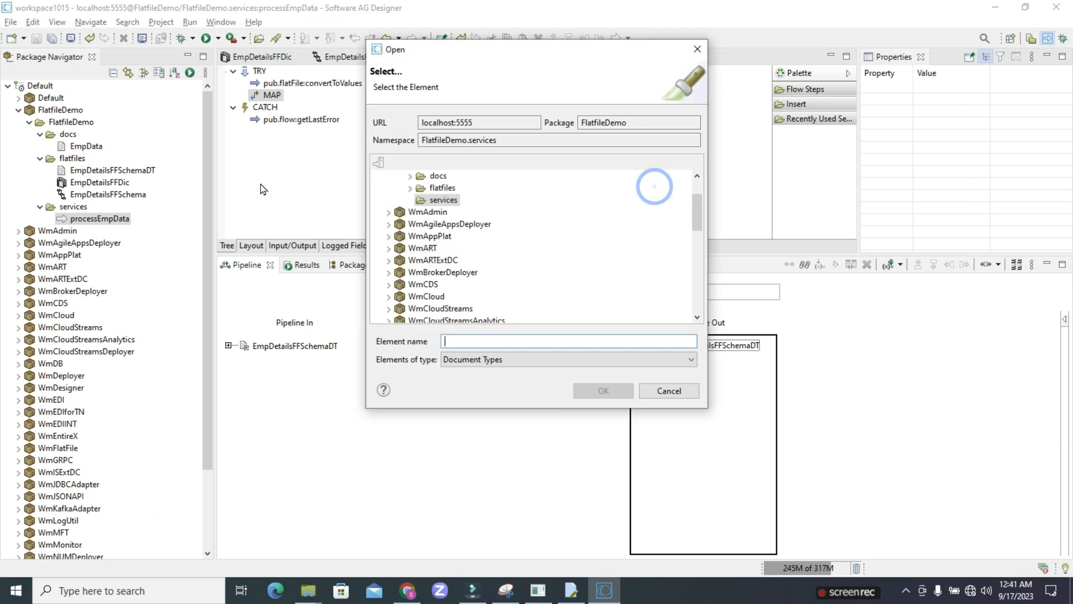
{"action": "left_click", "coordinate": [410, 175]}
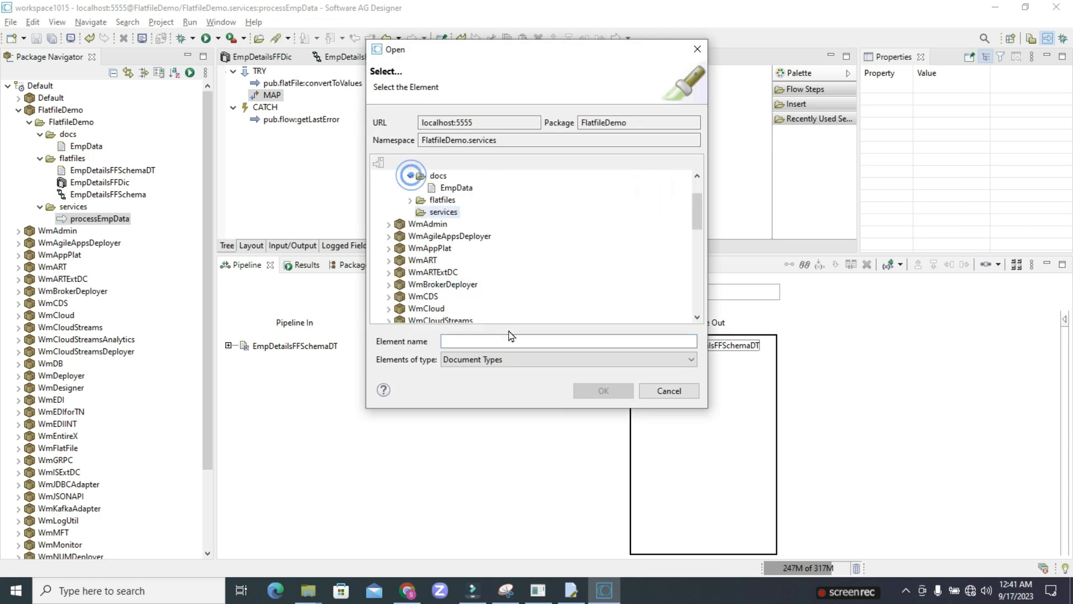
{"action": "left_click", "coordinate": [456, 187]}
{"action": "double_click", "coordinate": [496, 340]}
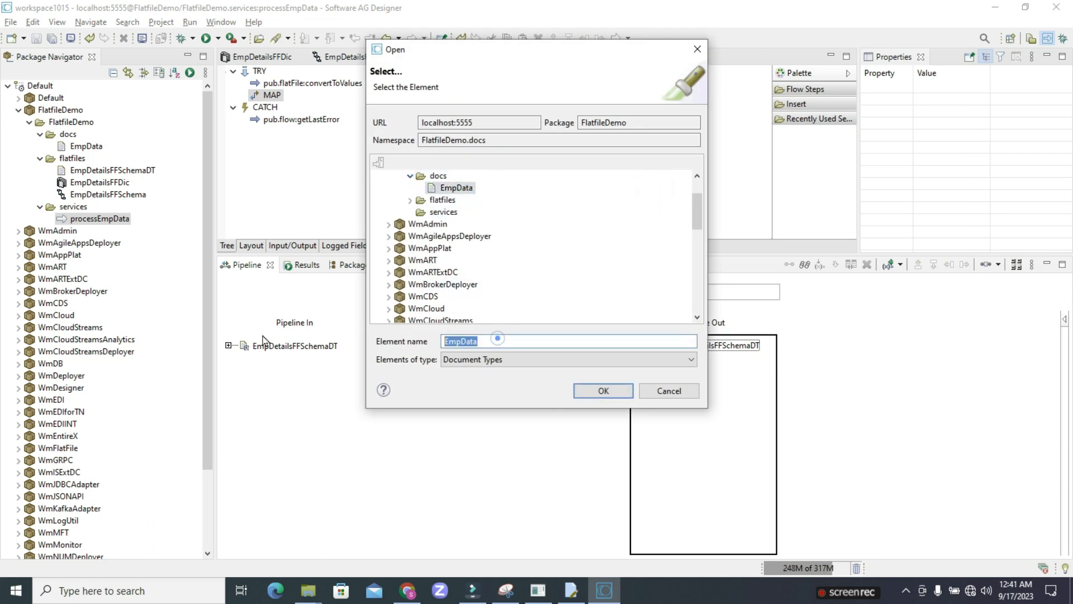
{"action": "left_click", "coordinate": [599, 391]}
Step: Link recordWithNoID under EmpDetailsFFSchemaDT in Pipeline In to EmployeeData under EmpData in Pipeline Out, and select the link
{"action": "left_click", "coordinate": [650, 361]}
{"action": "double_click", "coordinate": [326, 346]}
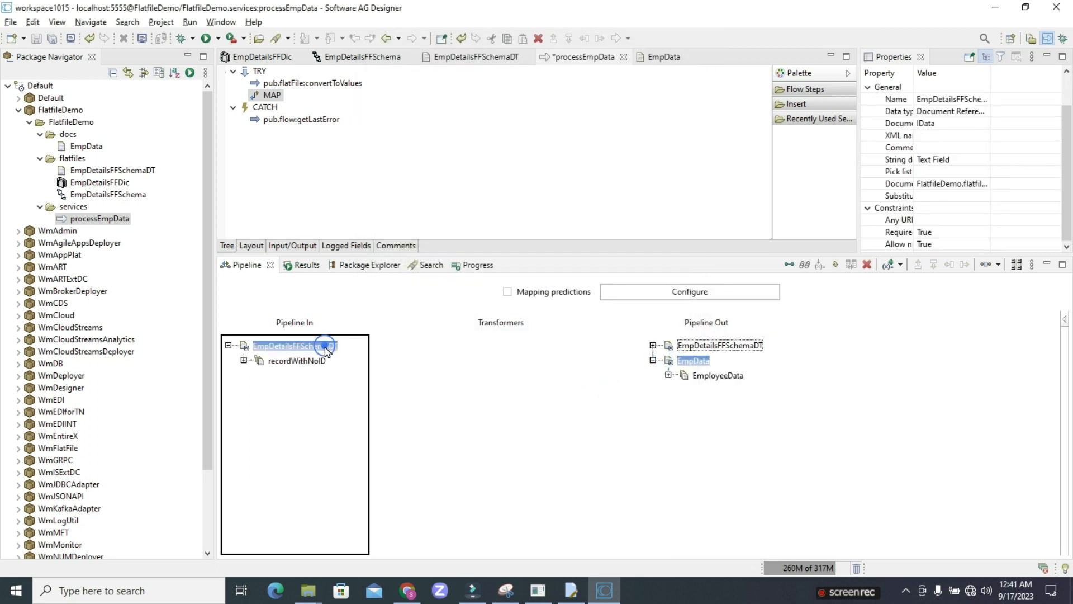
{"action": "double_click", "coordinate": [324, 361]}
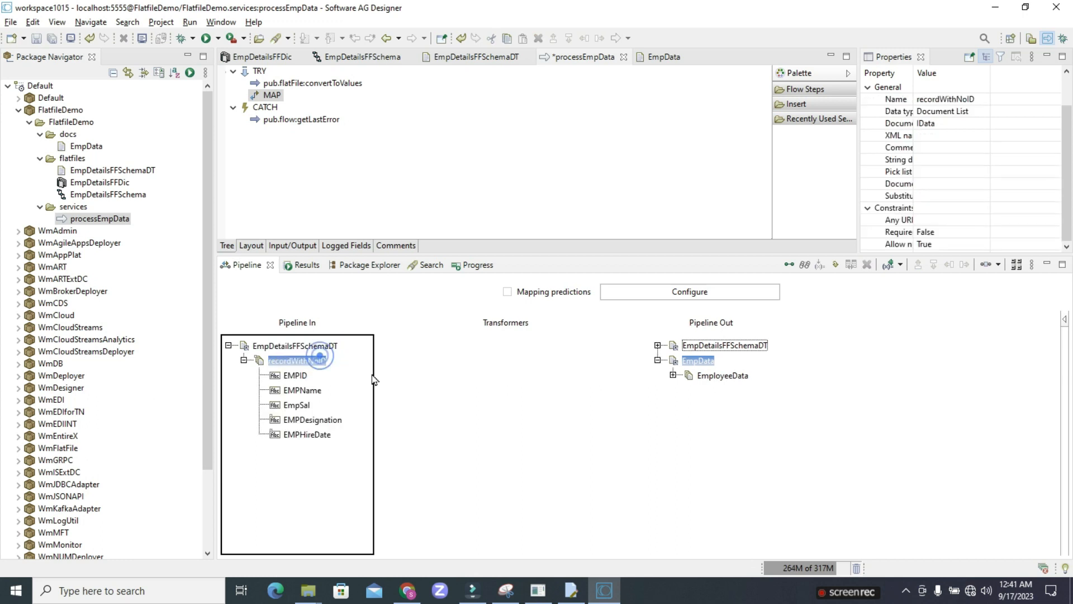
{"action": "double_click", "coordinate": [716, 377]}
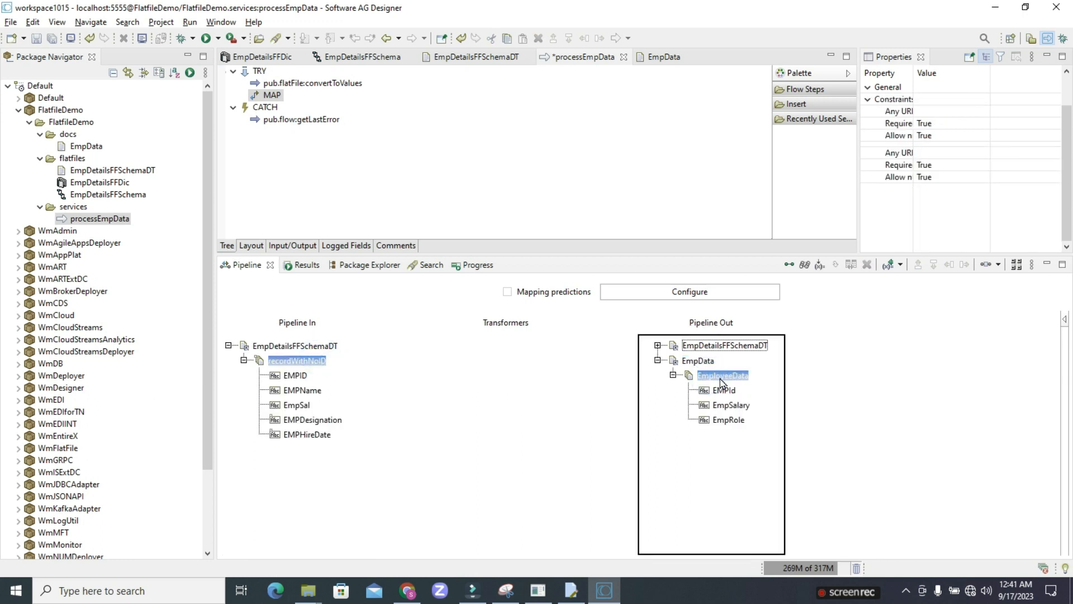
{"action": "left_click", "coordinate": [297, 363]}
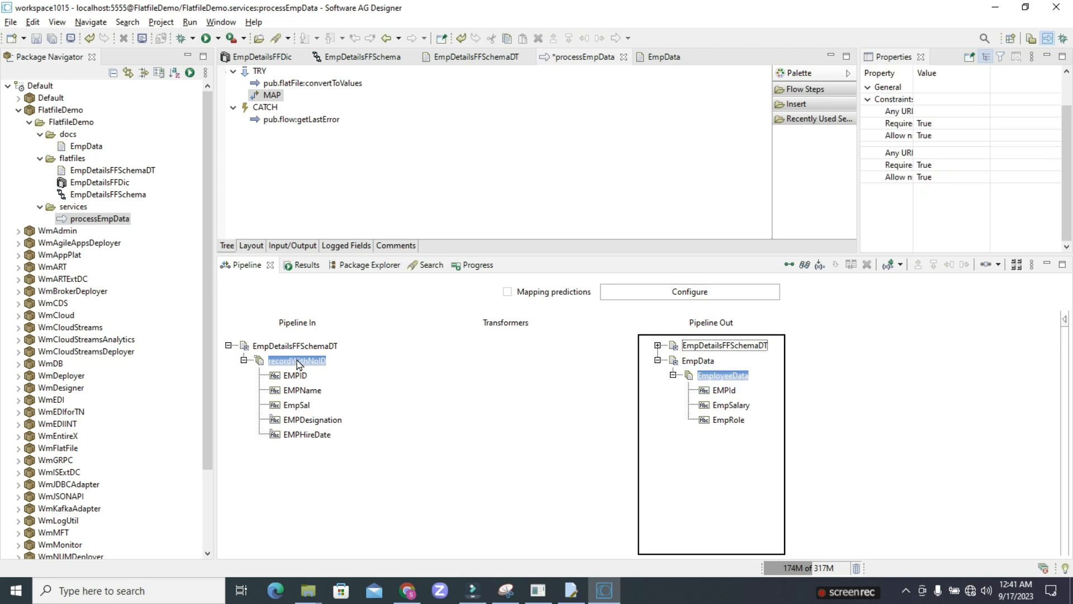
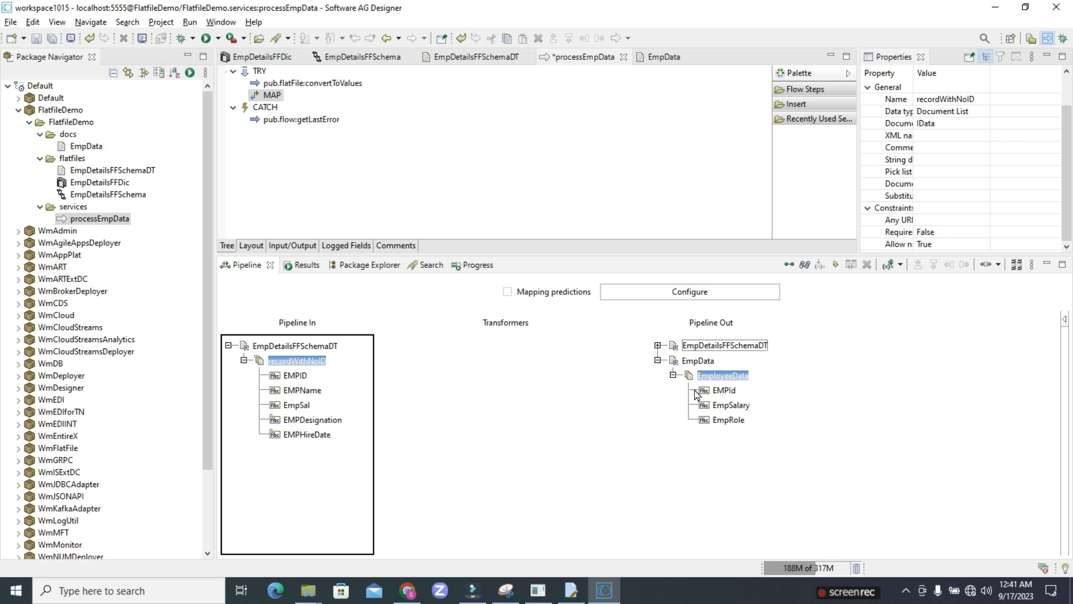
{"action": "left_click", "coordinate": [790, 265]}
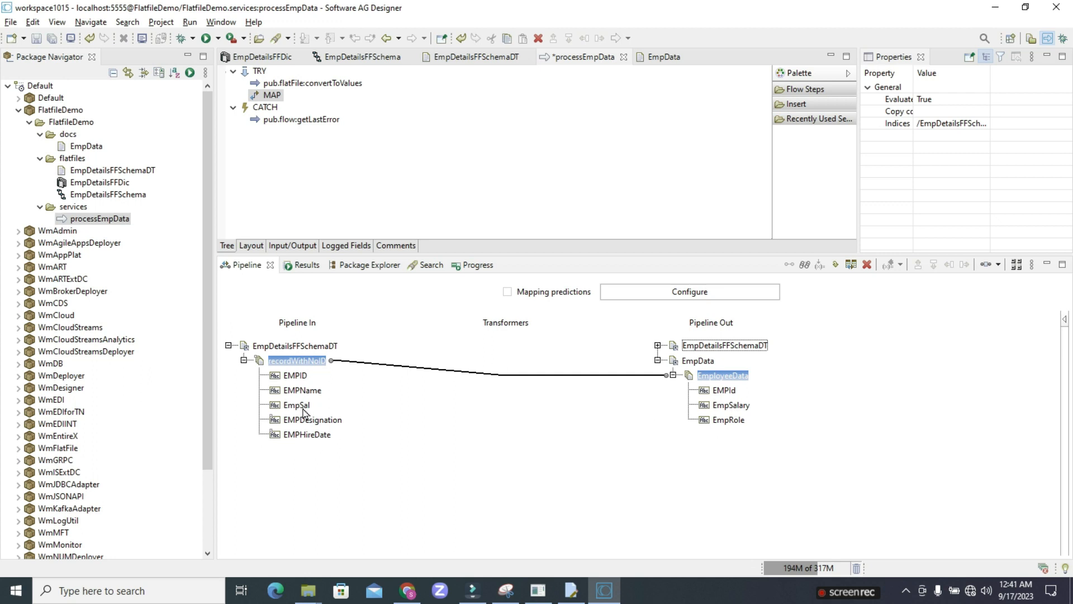
{"action": "left_click", "coordinate": [554, 375]}
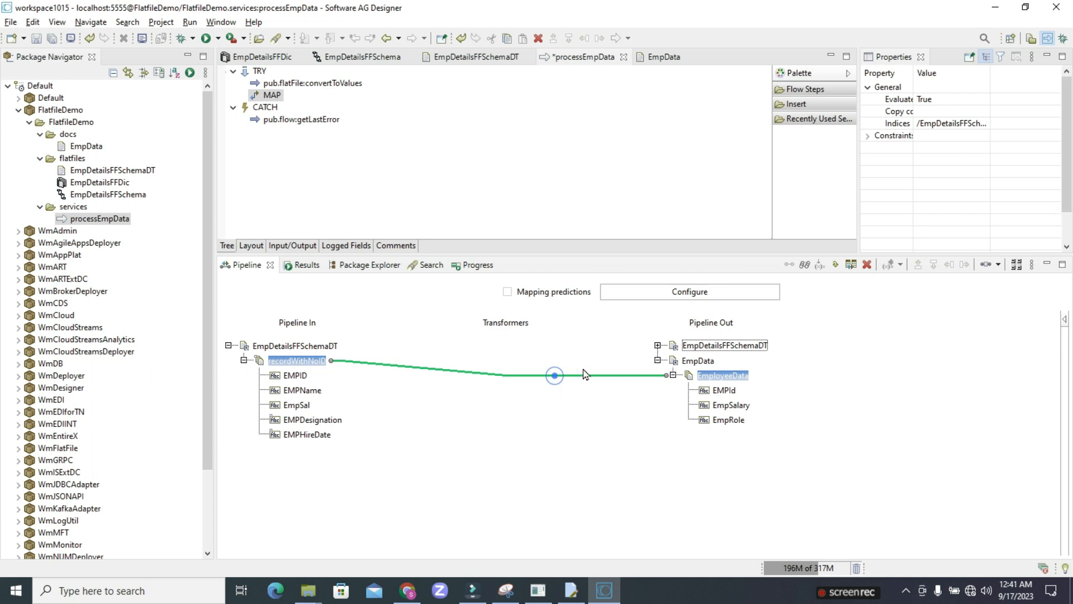
Step: Replace the direct link between recordWithNoID and EmployeeData with a ForEach mapping between the same two document lists
{"action": "left_click", "coordinate": [867, 265]}
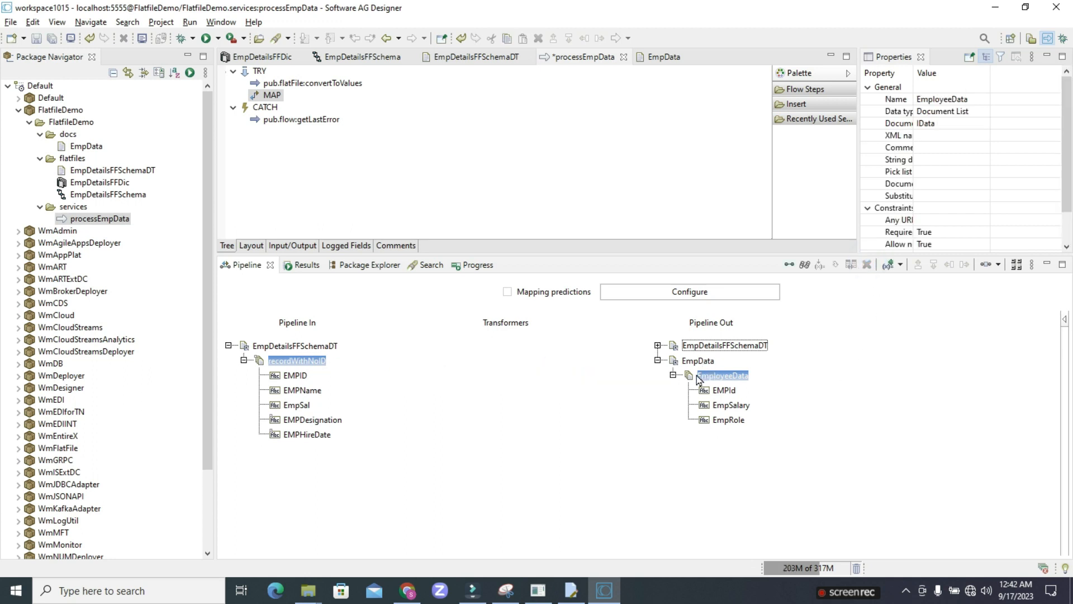
{"action": "left_click", "coordinate": [286, 367]}
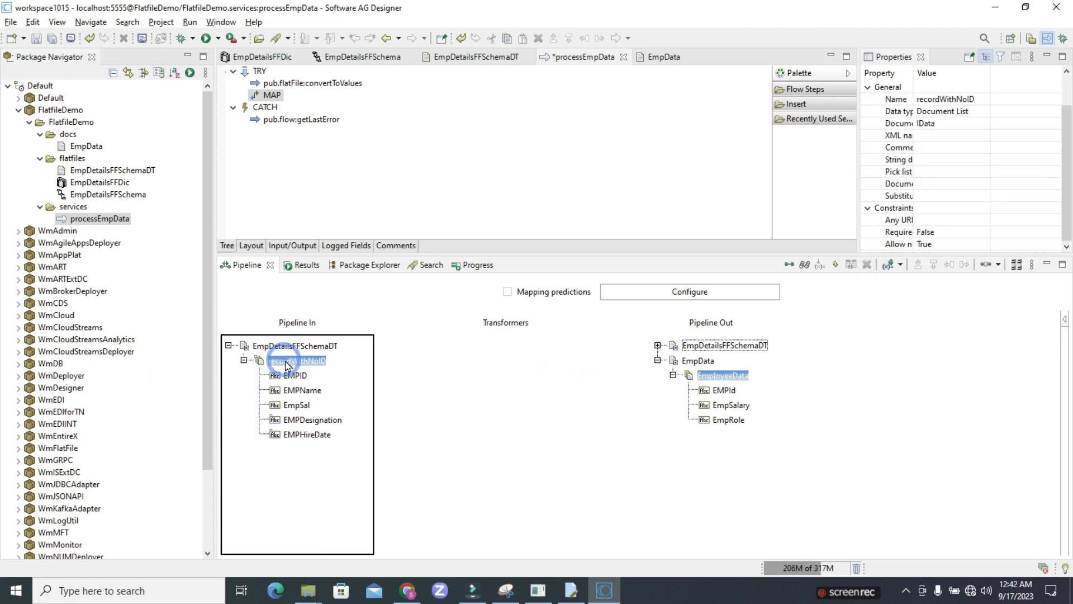
{"action": "left_click", "coordinate": [723, 378]}
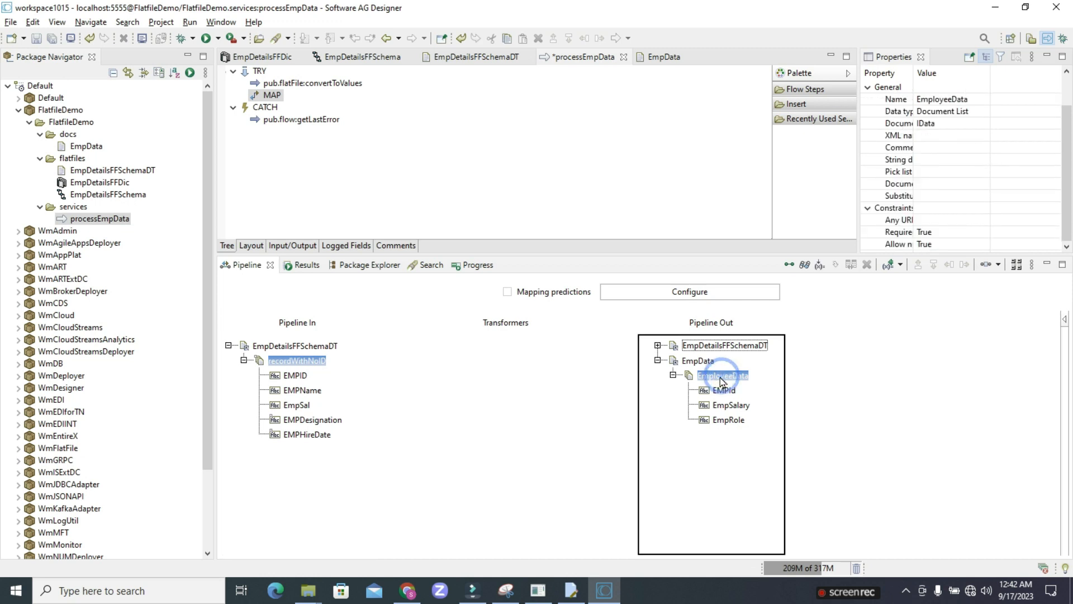
{"action": "left_click", "coordinate": [805, 266]}
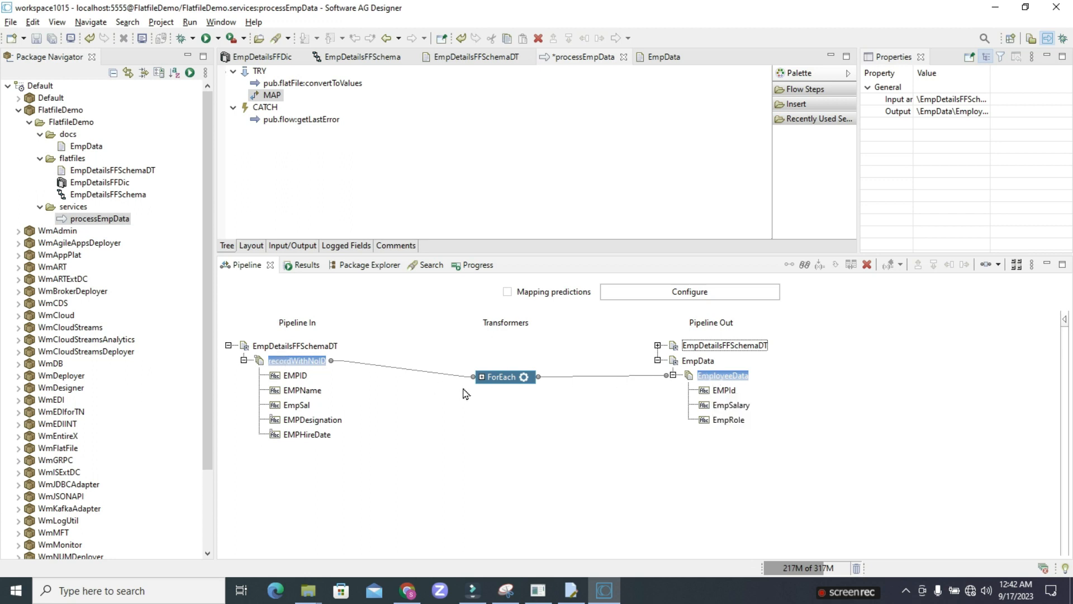
Step: Inside the ForEach mapping, link EMPID under recordWithNoID to EMPId under EmployeeData
{"action": "left_click", "coordinate": [481, 377]}
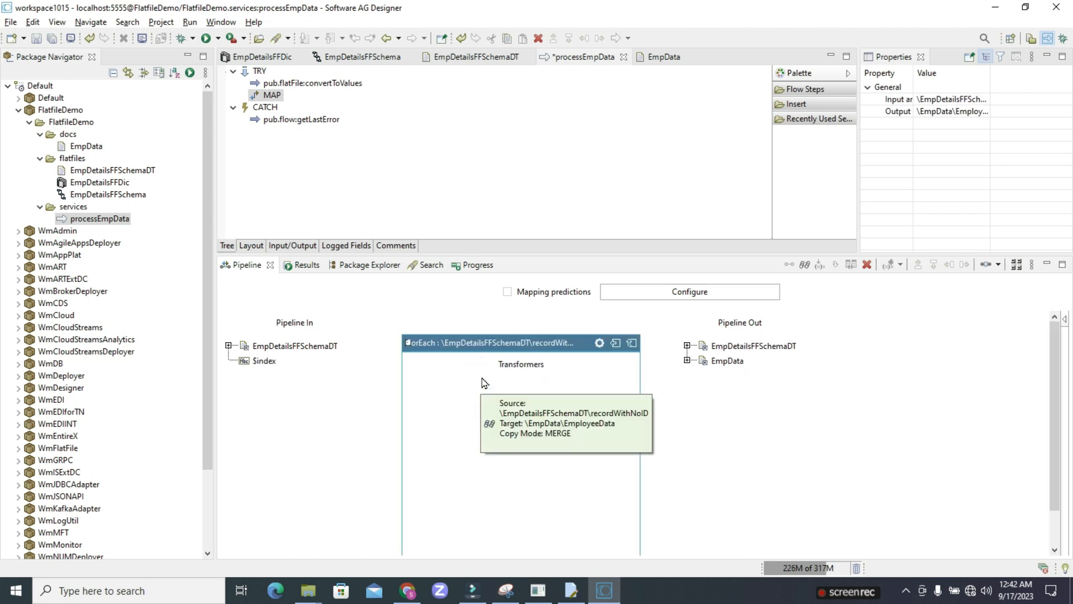
{"action": "double_click", "coordinate": [270, 345]}
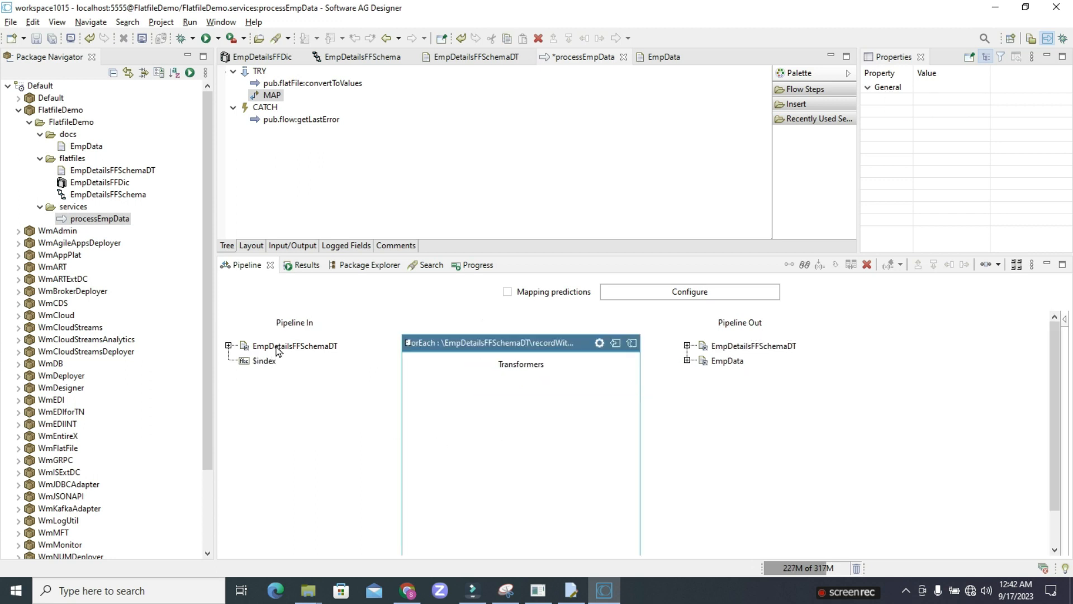
{"action": "double_click", "coordinate": [746, 361]}
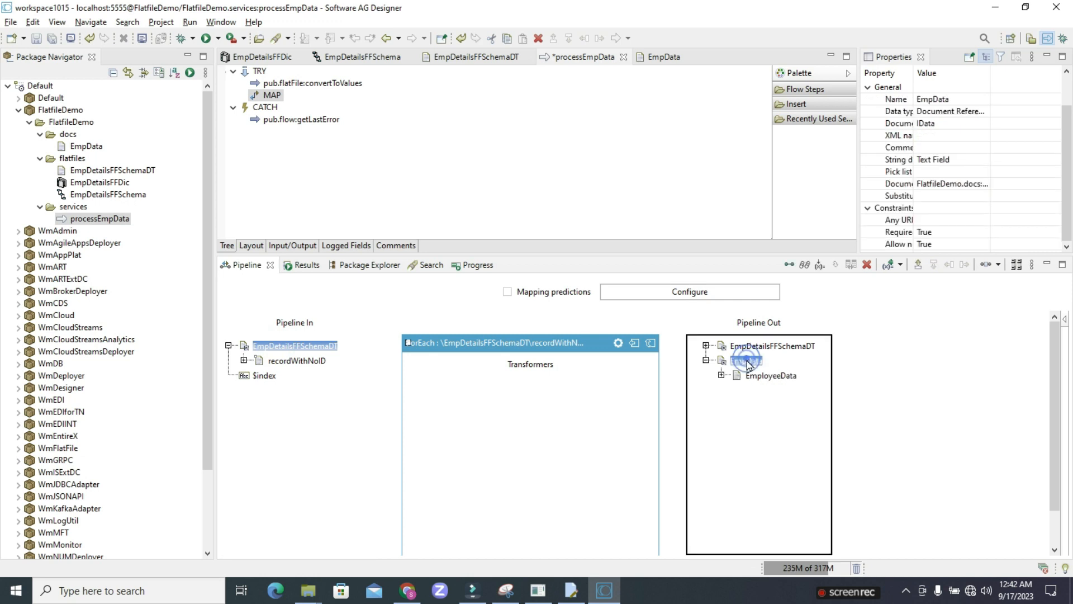
{"action": "double_click", "coordinate": [758, 376]}
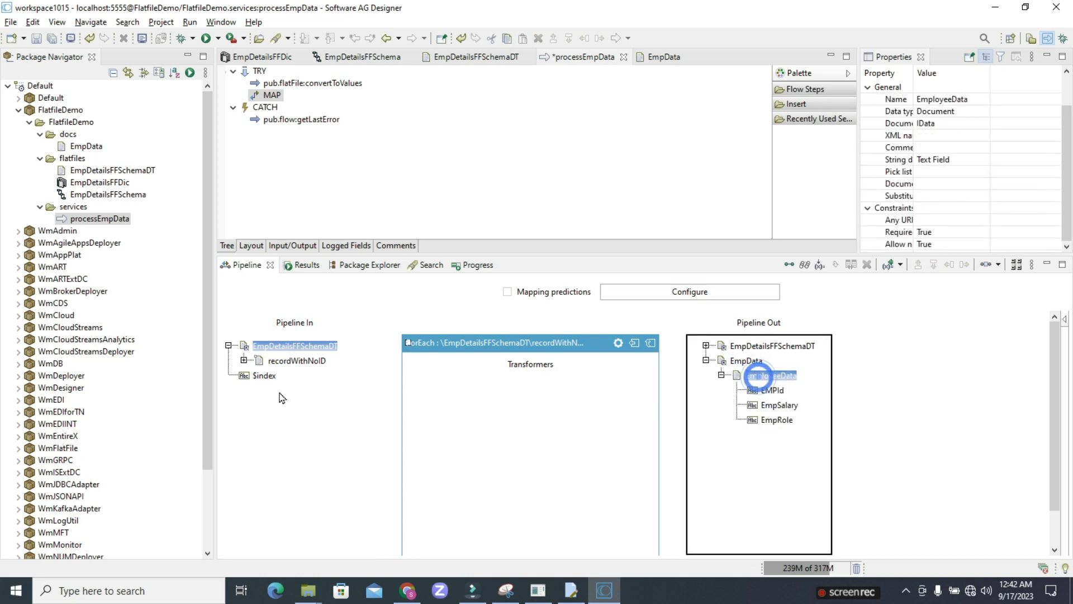
{"action": "double_click", "coordinate": [270, 361]}
{"action": "left_click", "coordinate": [293, 375]}
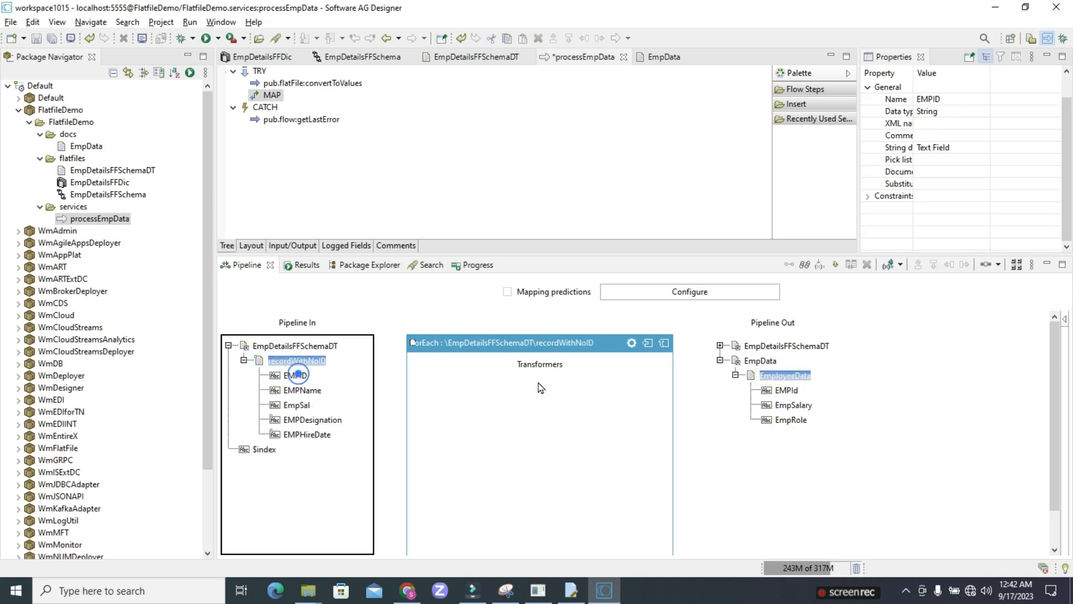
{"action": "left_click", "coordinate": [785, 390]}
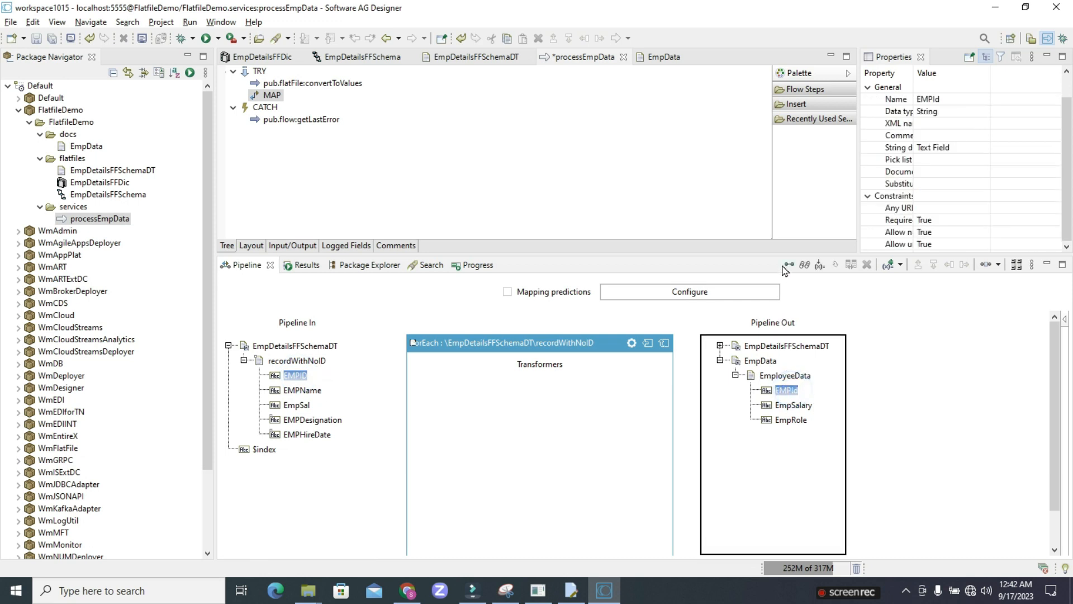
{"action": "left_click", "coordinate": [786, 266]}
Step: Link EmpSal under recordWithNoID to EmpSalary under EmployeeData in the ForEach mapping
{"action": "left_click", "coordinate": [310, 389]}
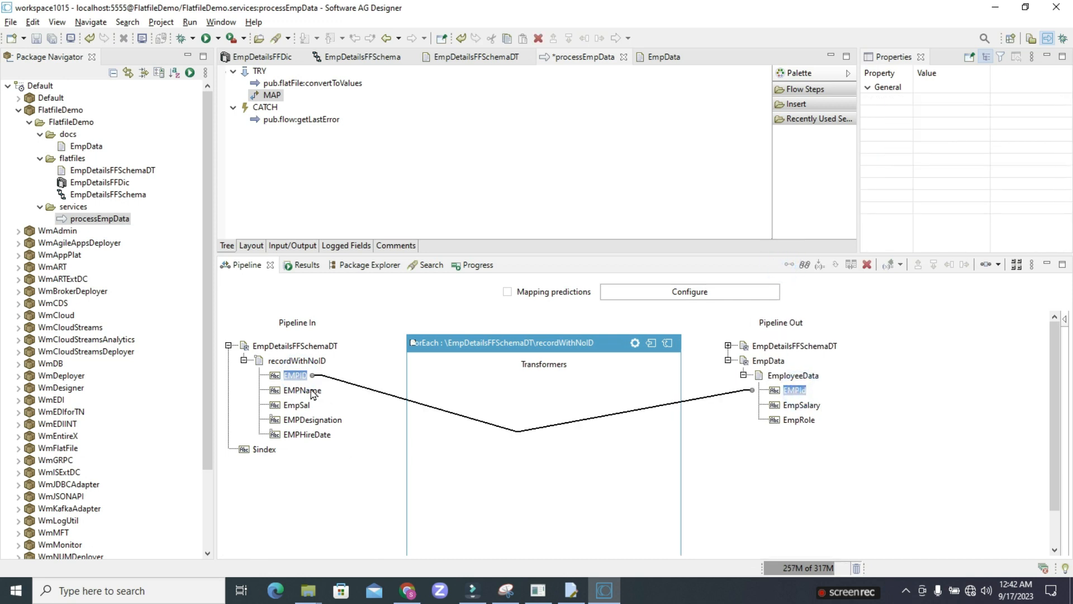
{"action": "left_click", "coordinate": [297, 404]}
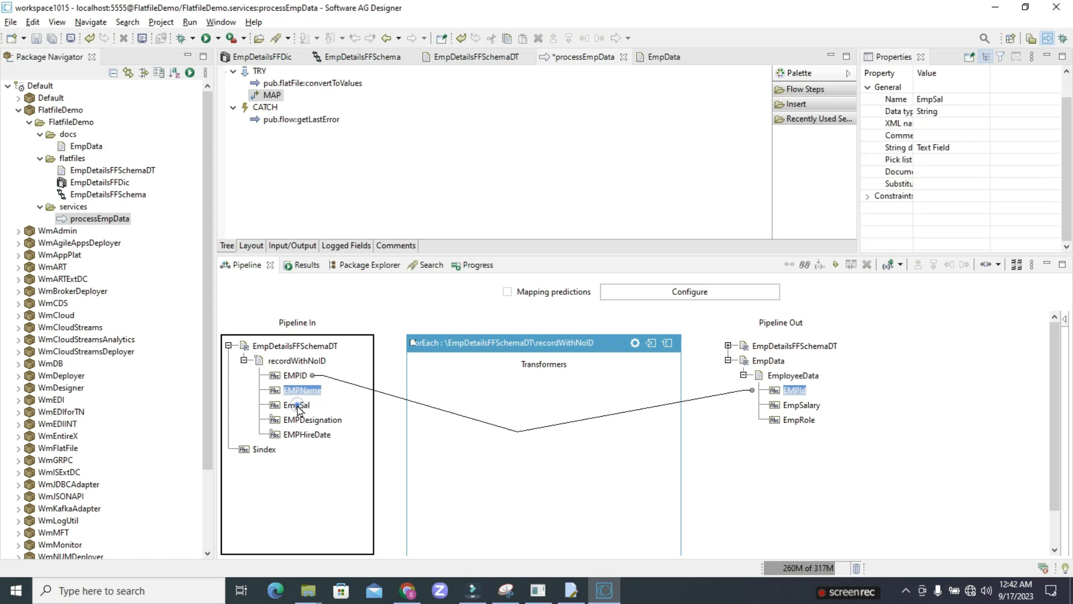
{"action": "left_click", "coordinate": [811, 404]}
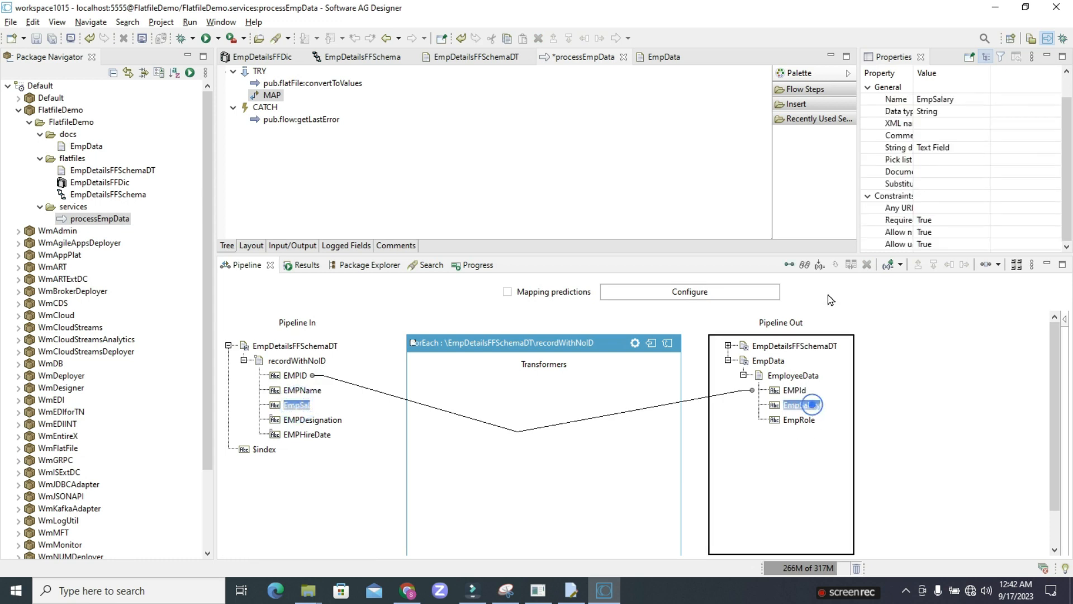
{"action": "left_click", "coordinate": [788, 264]}
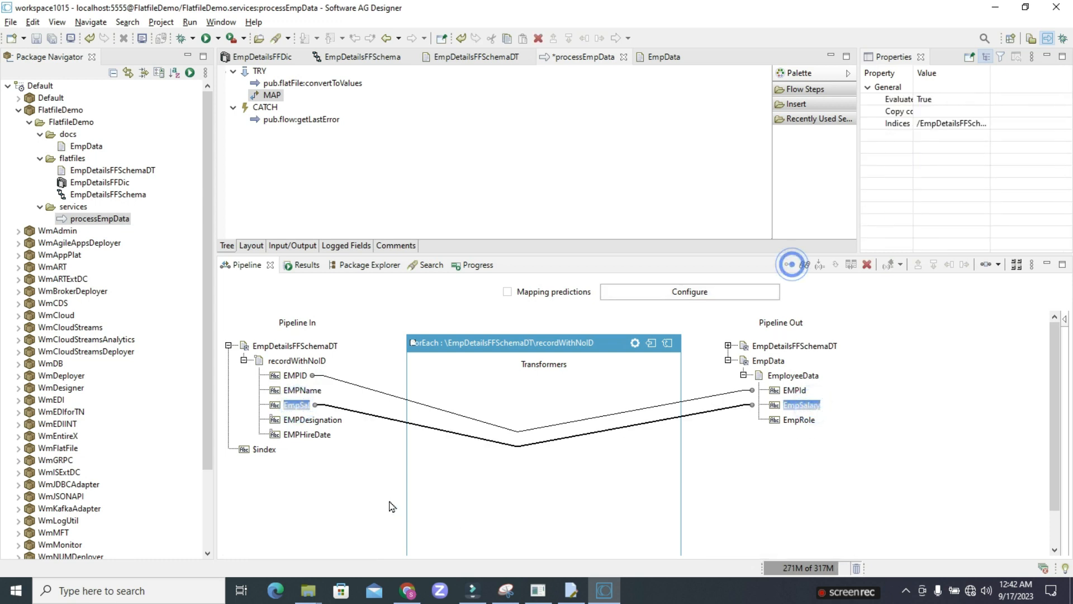
Step: Link EMPDesignation to EmpRole in the ForEach mapping and save the processEmpData service
{"action": "left_click", "coordinate": [312, 419]}
{"action": "left_click", "coordinate": [794, 419]}
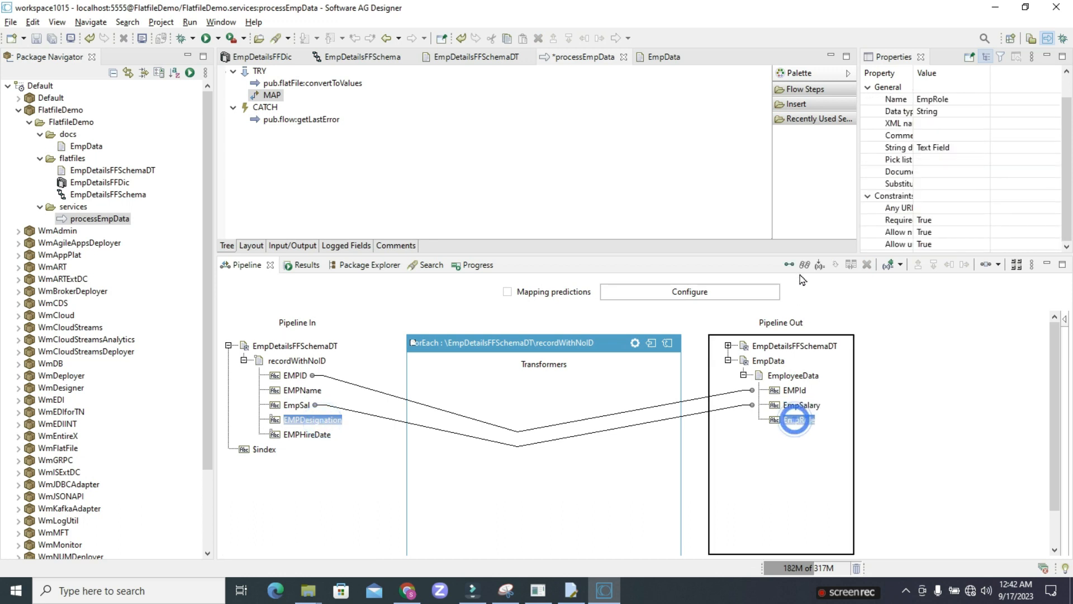
{"action": "left_click", "coordinate": [789, 264]}
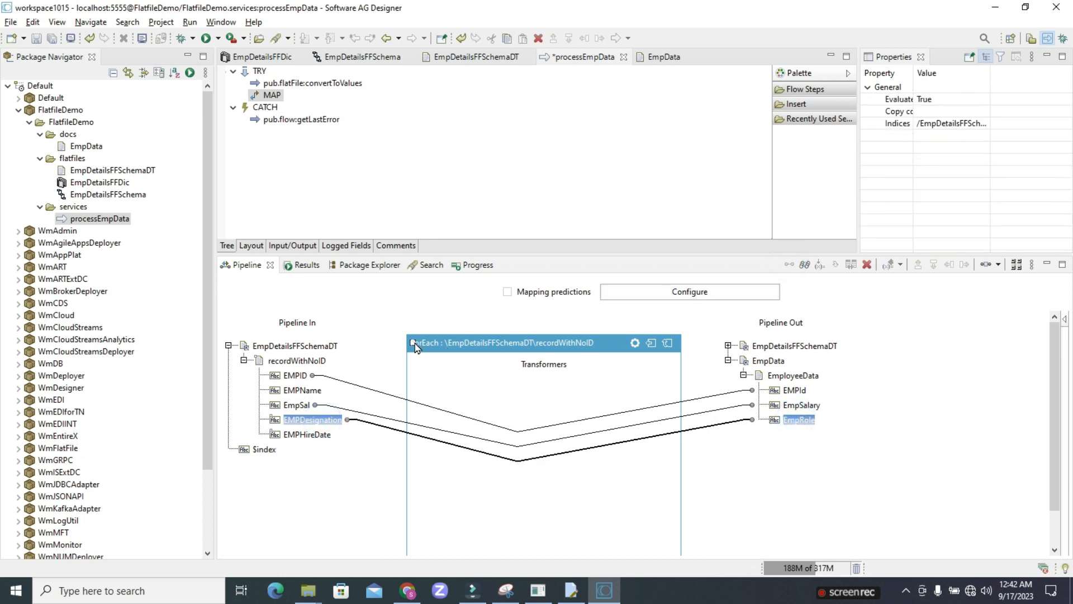
{"action": "left_click", "coordinate": [37, 37]}
Step: Drop EmpDetailsFFSchemaDT from the MAP step's Pipeline Out and save the service
{"action": "mouse_move", "coordinate": [495, 373]}
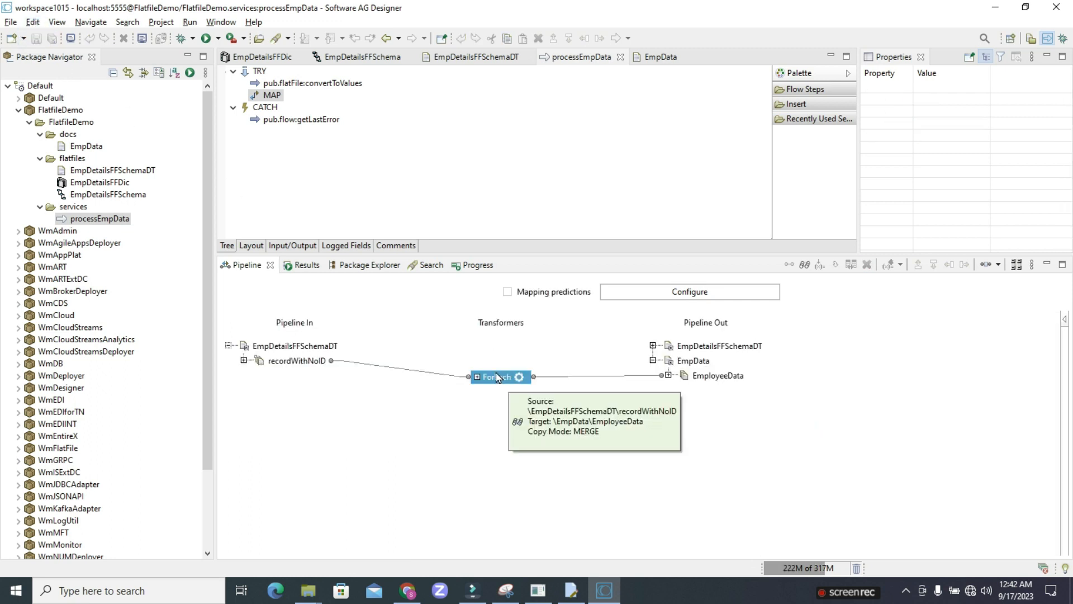
{"action": "left_click", "coordinate": [749, 346]}
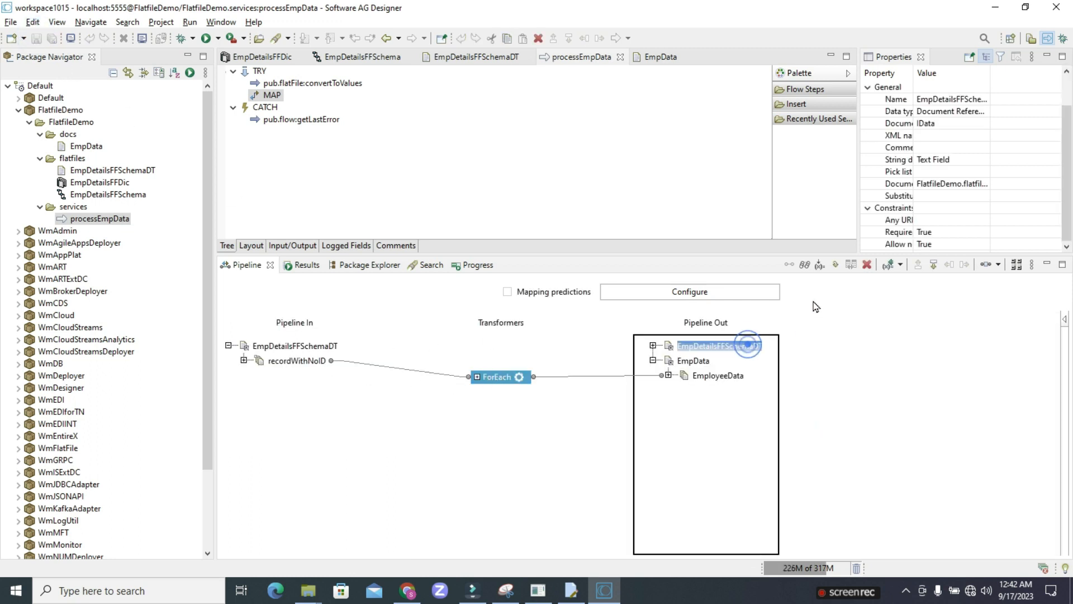
{"action": "left_click", "coordinate": [836, 264]}
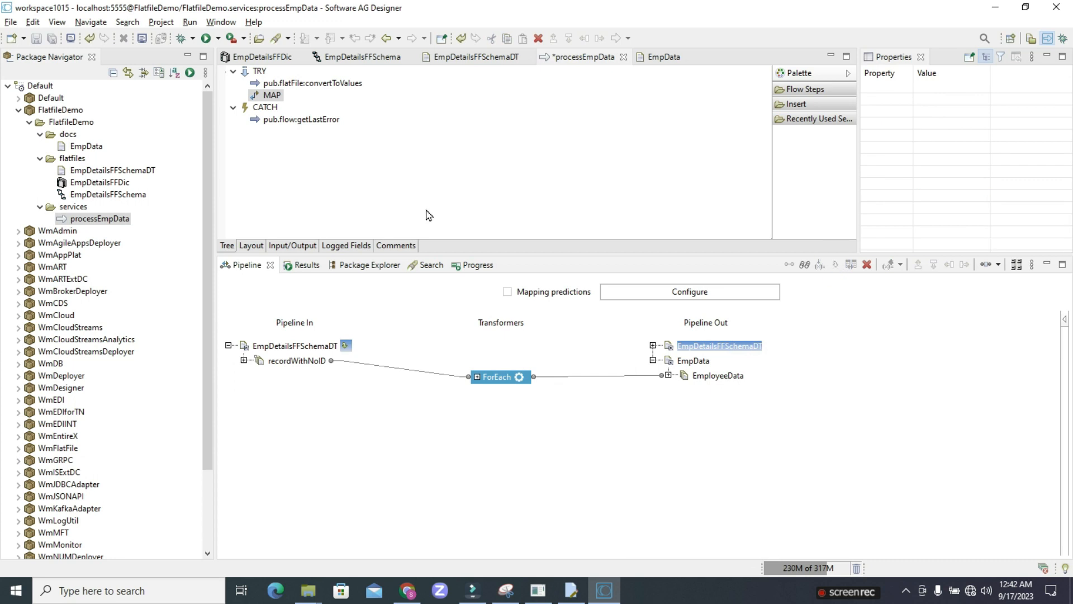
{"action": "left_click", "coordinate": [37, 39]}
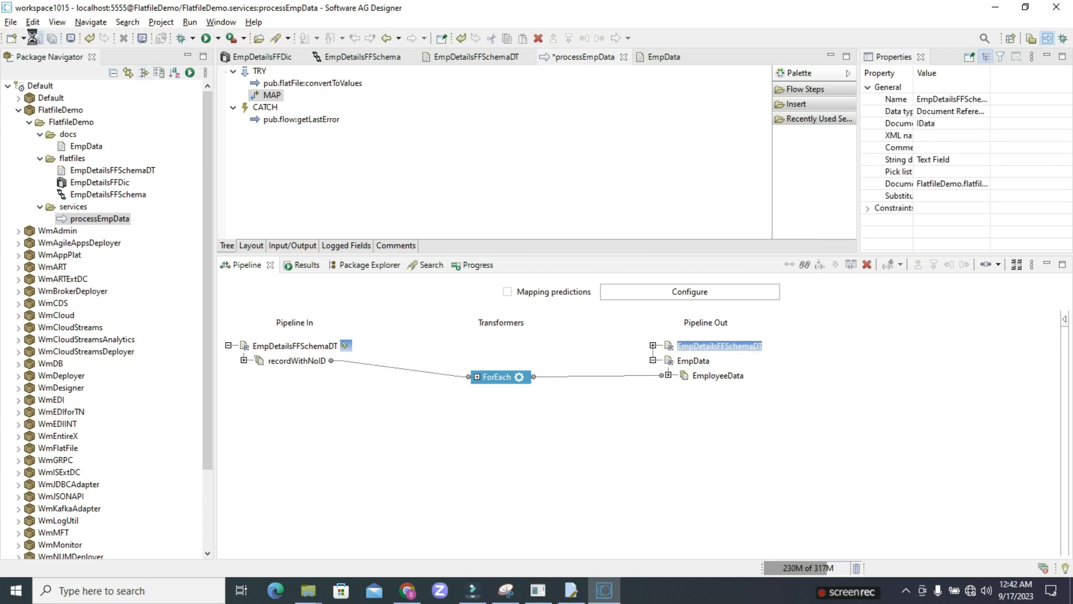
Step: Run the processEmpData flow service with the prefilled ffData input
{"action": "right_click", "coordinate": [439, 116]}
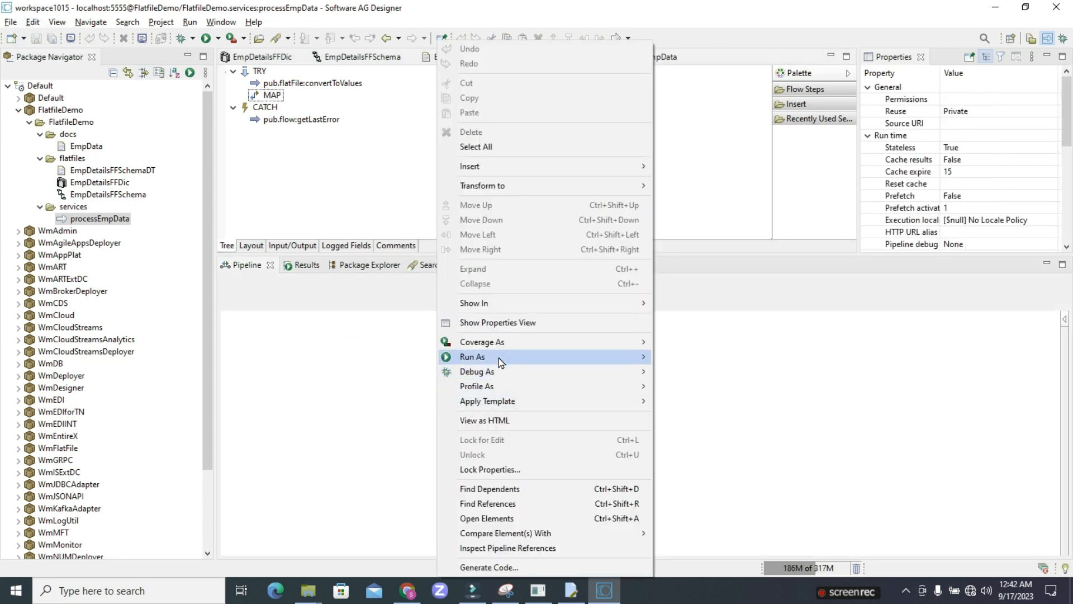
{"action": "left_click", "coordinate": [496, 356]}
{"action": "left_click", "coordinate": [678, 354]}
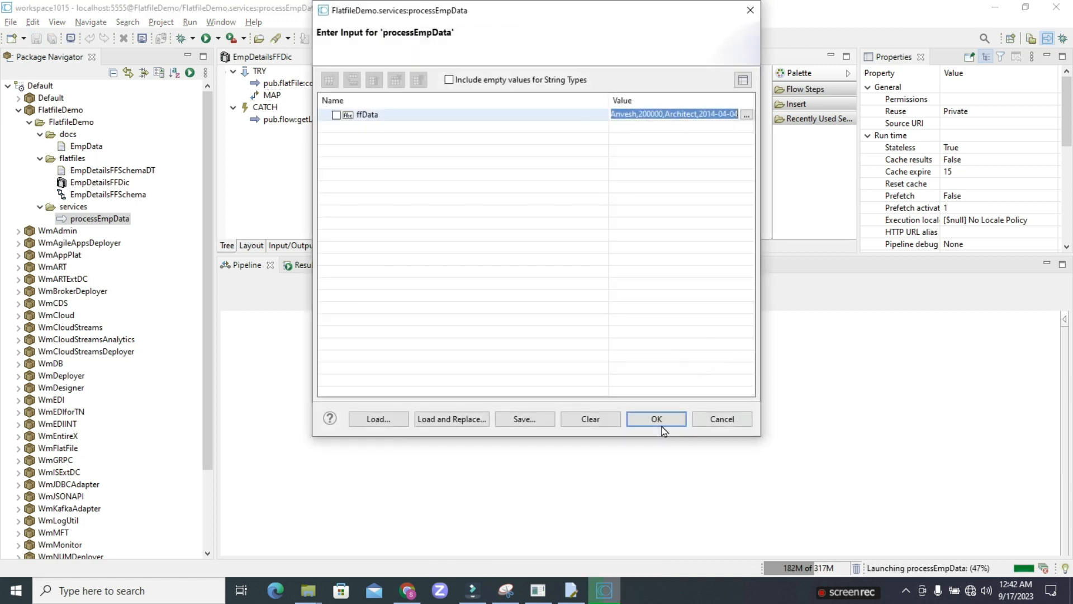
{"action": "left_click", "coordinate": [652, 415]}
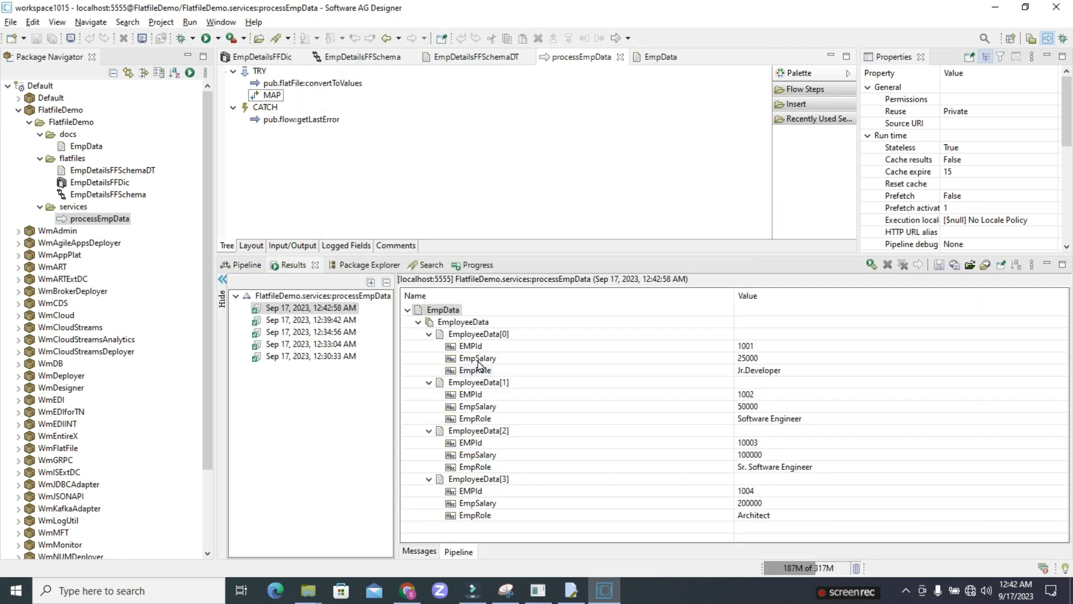
Step: Examine the EMPId, EmpSalary and EmpRole values of the EmployeeData records in the run results
{"action": "left_click", "coordinate": [474, 348]}
{"action": "left_click", "coordinate": [476, 359]}
{"action": "left_click", "coordinate": [488, 371]}
{"action": "left_click", "coordinate": [473, 395]}
{"action": "left_click", "coordinate": [478, 419]}
{"action": "left_click", "coordinate": [471, 443]}
{"action": "mouse_move", "coordinate": [1063, 402]}
{"action": "left_mouse_down"}
{"action": "mouse_move", "coordinate": [1064, 442]}
{"action": "mouse_move", "coordinate": [1065, 398]}
{"action": "left_mouse_up"}
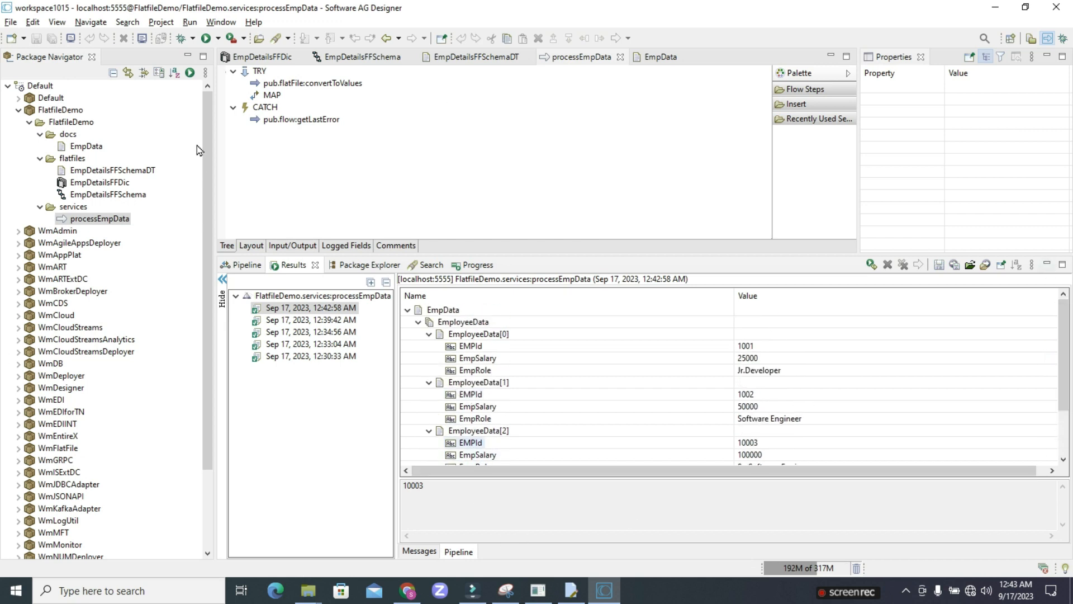
Step: Insert the documentToJSONString service from WmPublic's pub.json folder after the MAP step in the TRY block
{"action": "left_click_drag", "start_coordinate": [204, 128], "coordinate": [195, 339]}
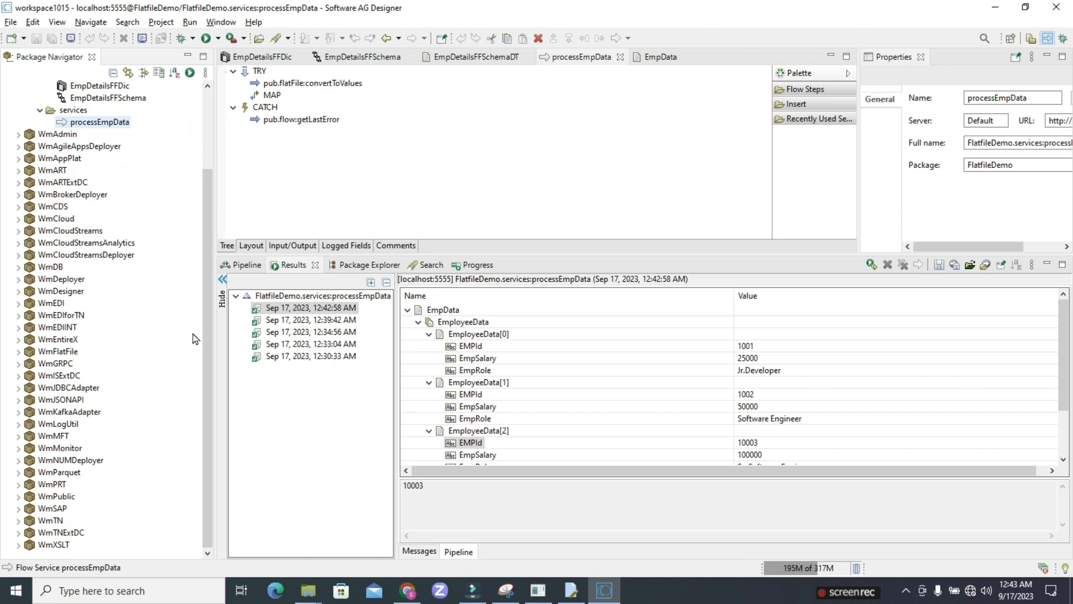
{"action": "double_click", "coordinate": [64, 497]}
{"action": "double_click", "coordinate": [56, 509]}
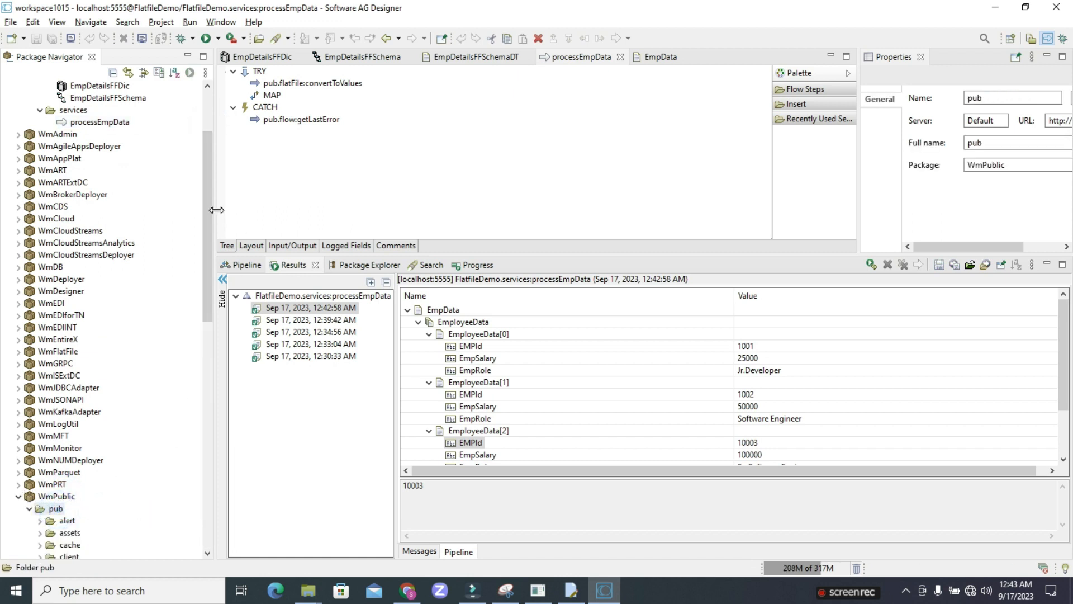
{"action": "left_click_drag", "start_coordinate": [206, 208], "coordinate": [207, 337]}
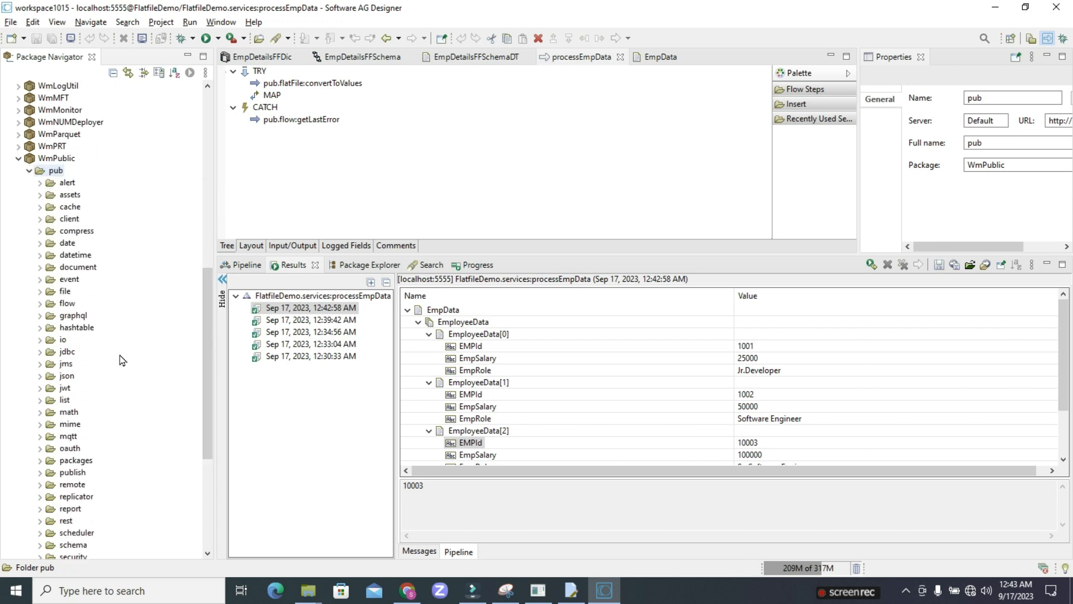
{"action": "double_click", "coordinate": [67, 377]}
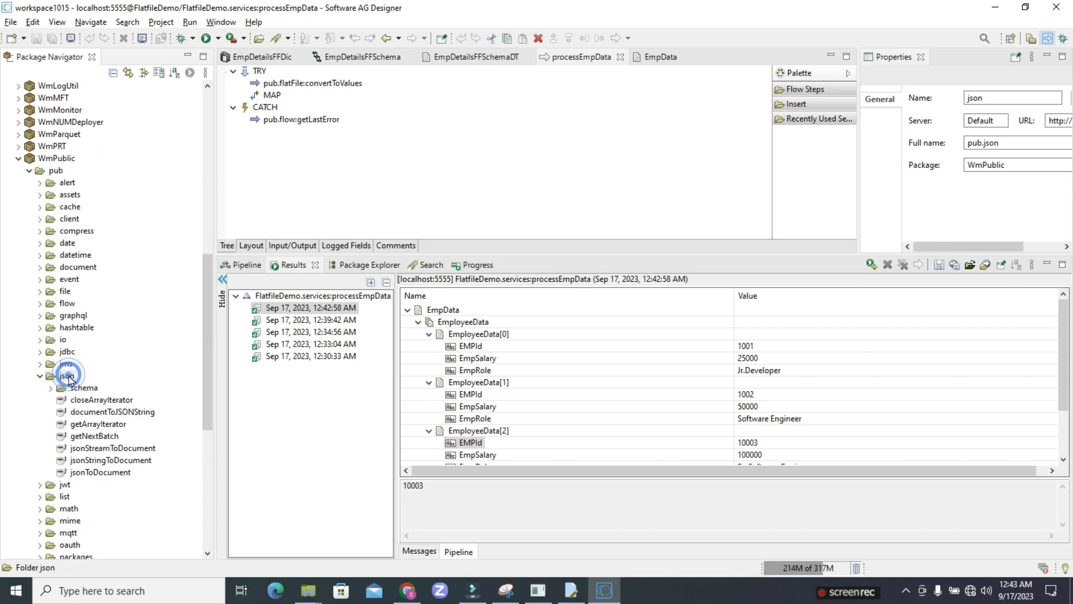
{"action": "left_click", "coordinate": [112, 412]}
{"action": "left_click_drag", "start_coordinate": [111, 411], "coordinate": [281, 104]}
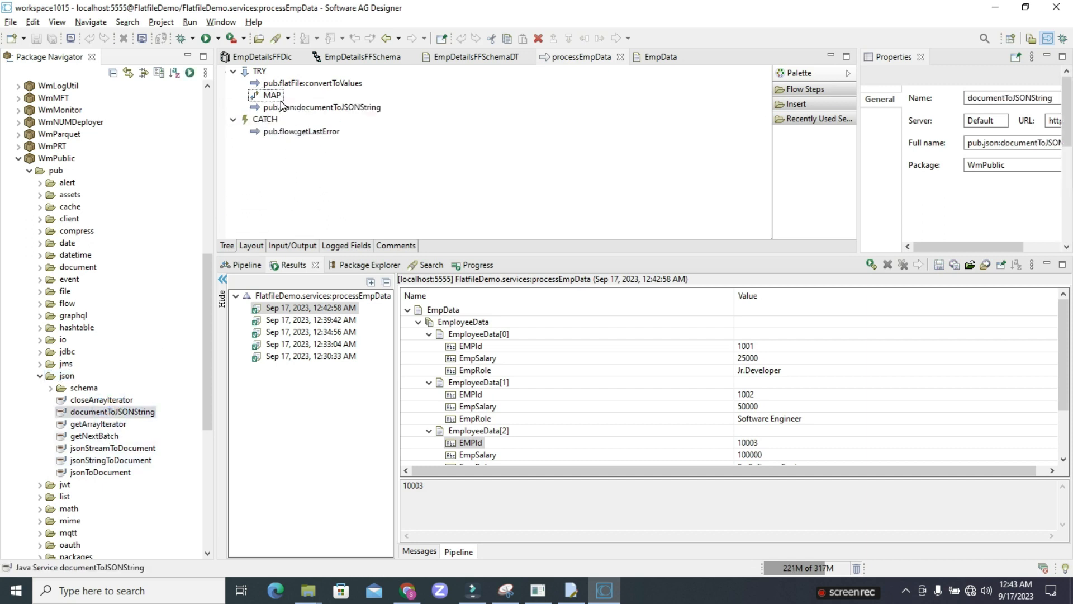
Step: Link EmpData in Pipeline In to the document input of pub.json:documentToJSONString
{"action": "left_click", "coordinate": [302, 106]}
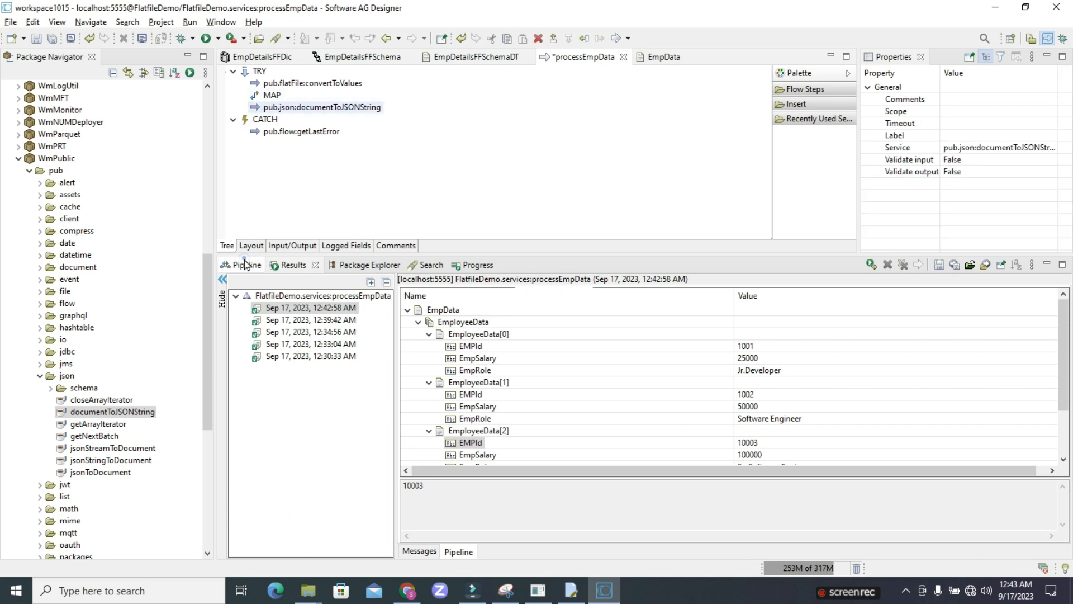
{"action": "left_click", "coordinate": [242, 262]}
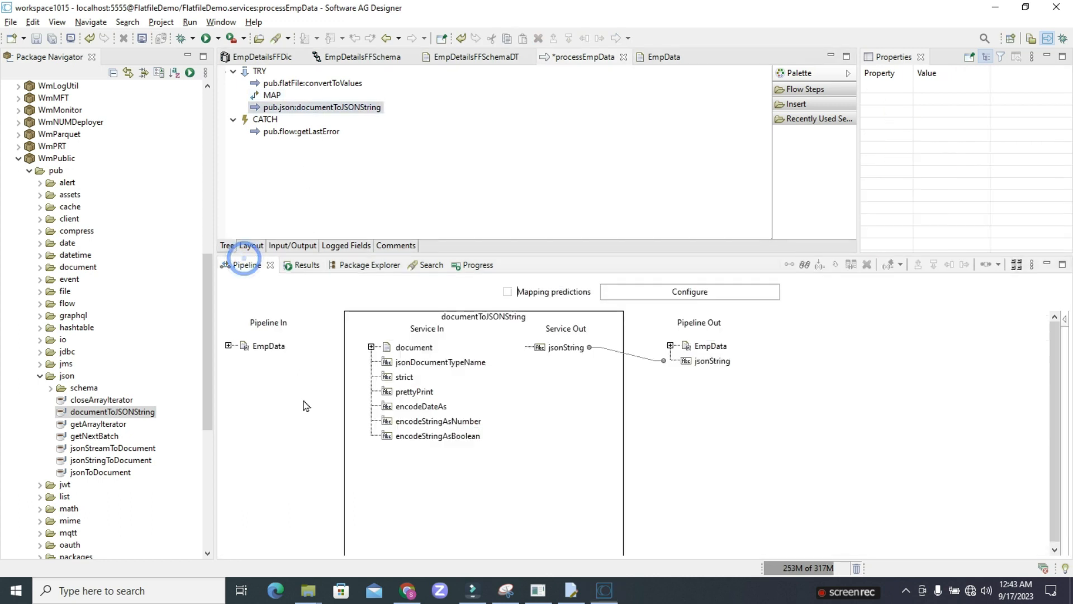
{"action": "left_click", "coordinate": [268, 347]}
{"action": "left_click", "coordinate": [414, 347]}
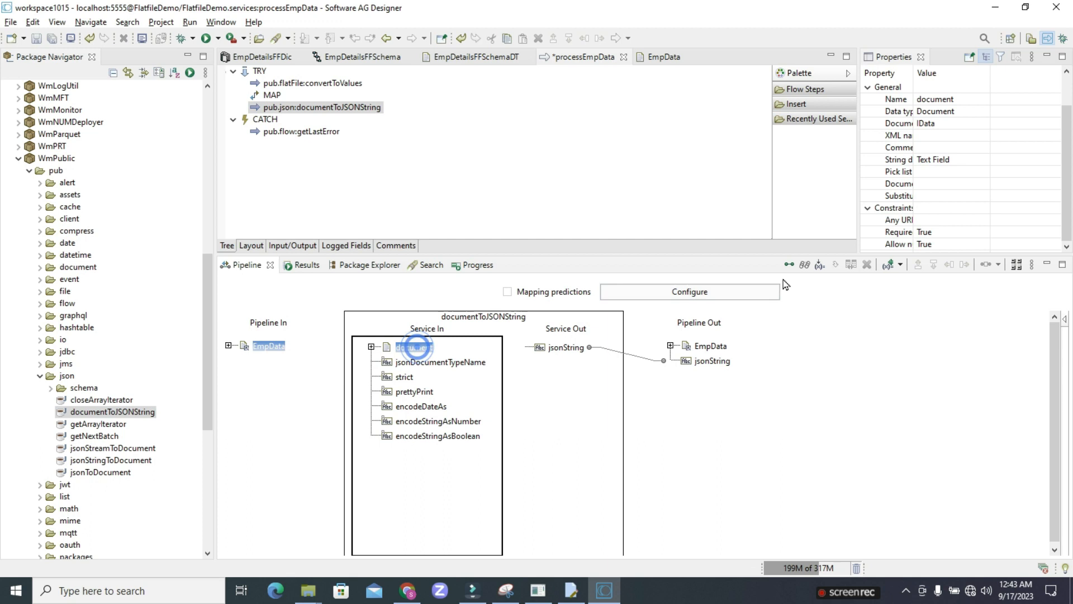
{"action": "left_click", "coordinate": [789, 263]}
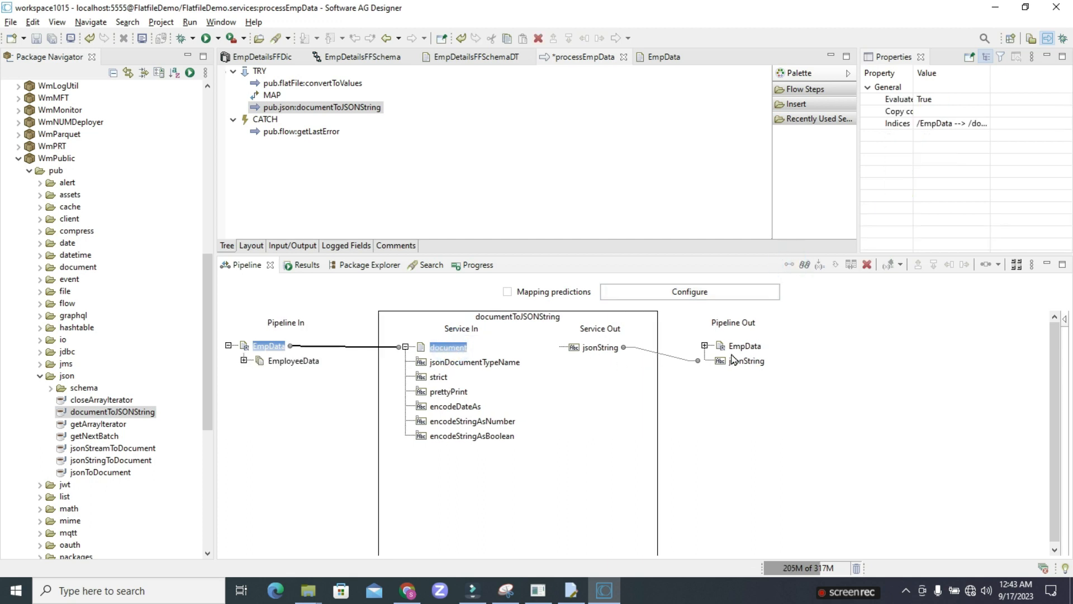
Step: Drop EmpData from the documentToJSONString step's Pipeline Out and save the processEmpData service
{"action": "left_click", "coordinate": [751, 347]}
{"action": "left_click", "coordinate": [836, 264]}
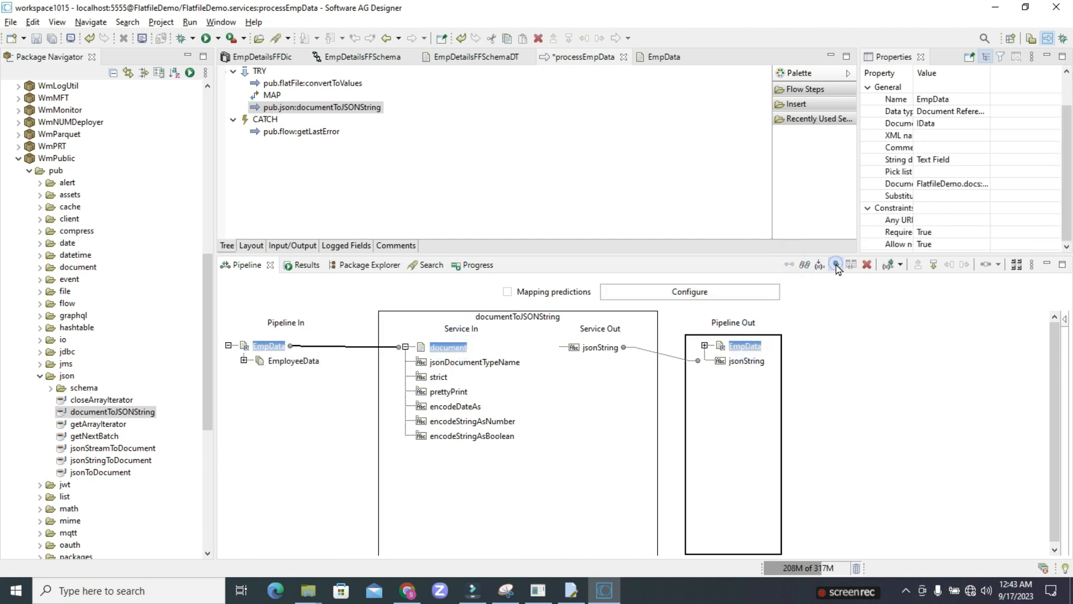
{"action": "left_click", "coordinate": [36, 40]}
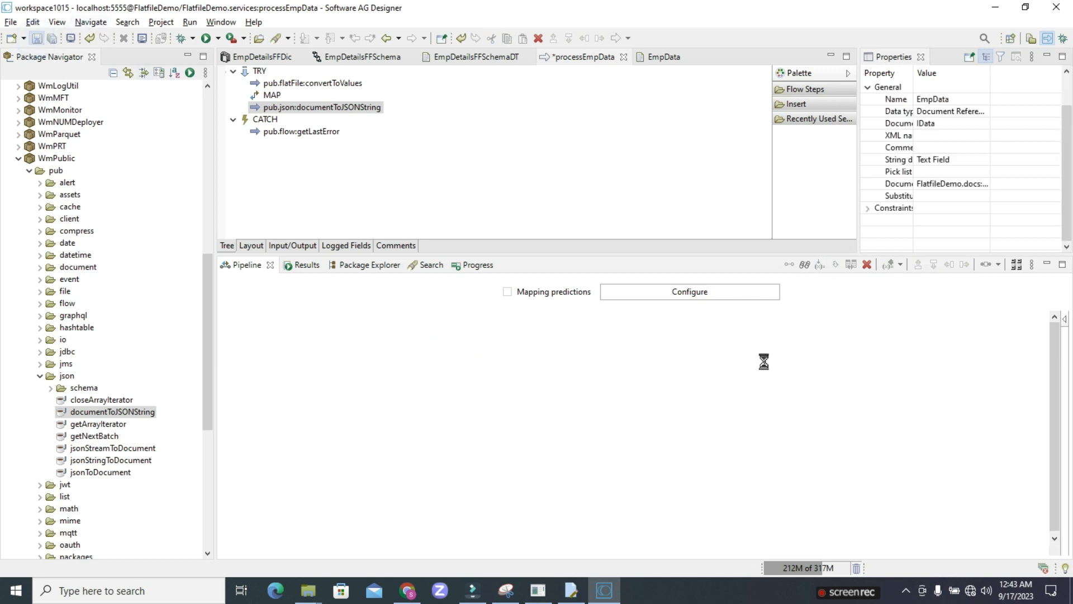
Step: Drop document from the documentToJSONString step's Pipeline Out and save the service
{"action": "left_click", "coordinate": [718, 347]}
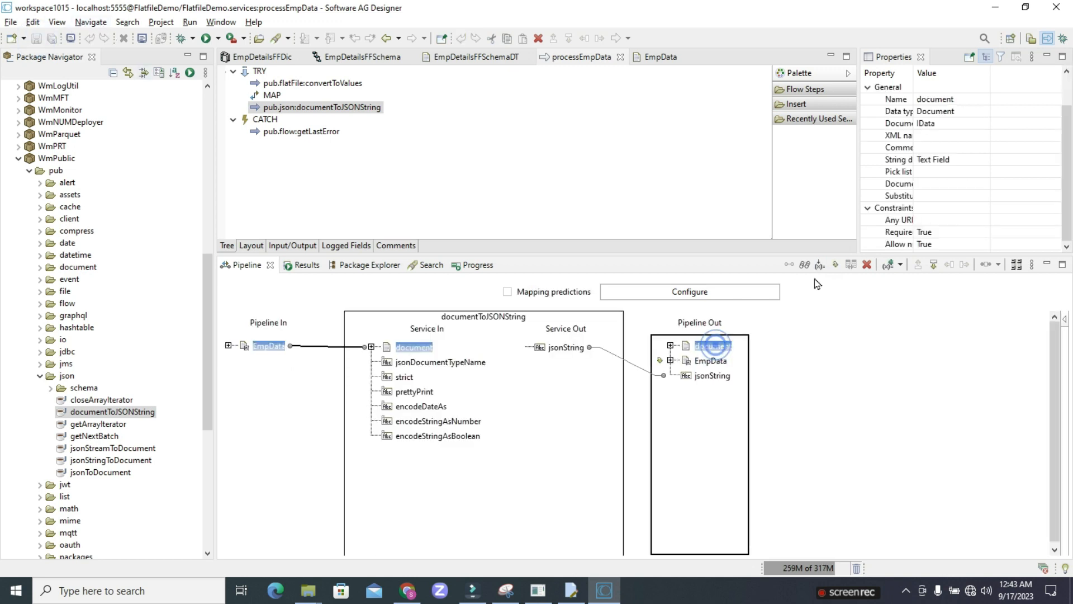
{"action": "left_click", "coordinate": [835, 264]}
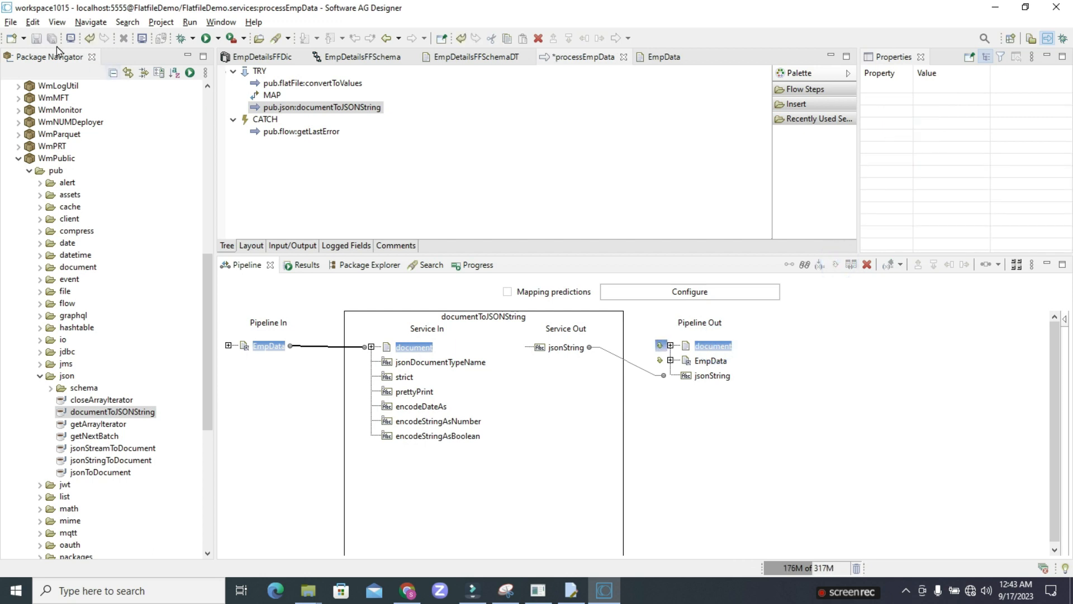
{"action": "left_click", "coordinate": [37, 39]}
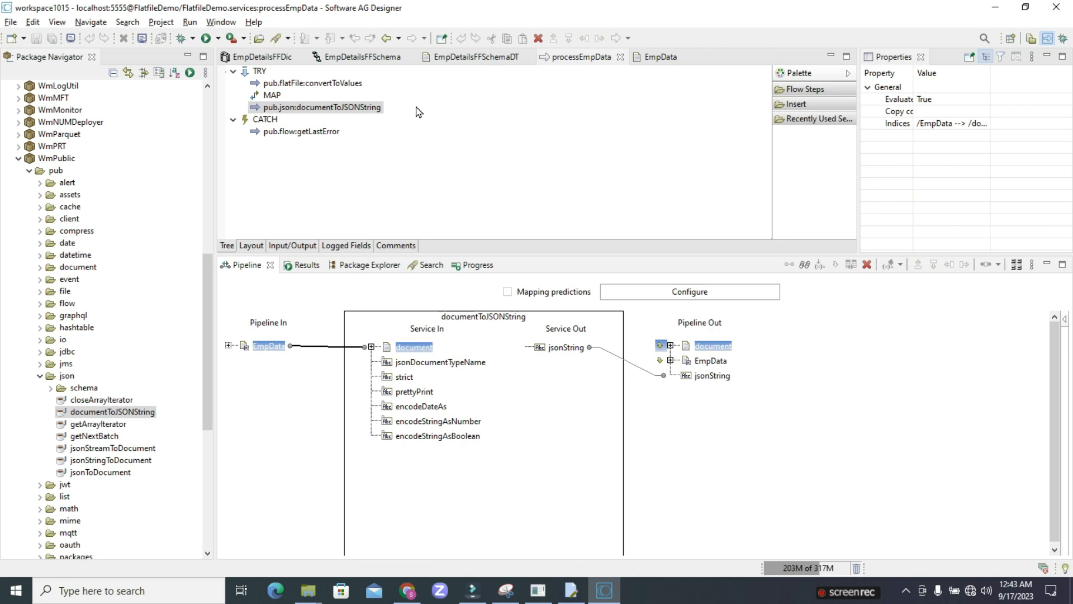
Step: Run processEmpData as a flow service with the existing ffData input and view the full jsonString result
{"action": "right_click", "coordinate": [439, 174]}
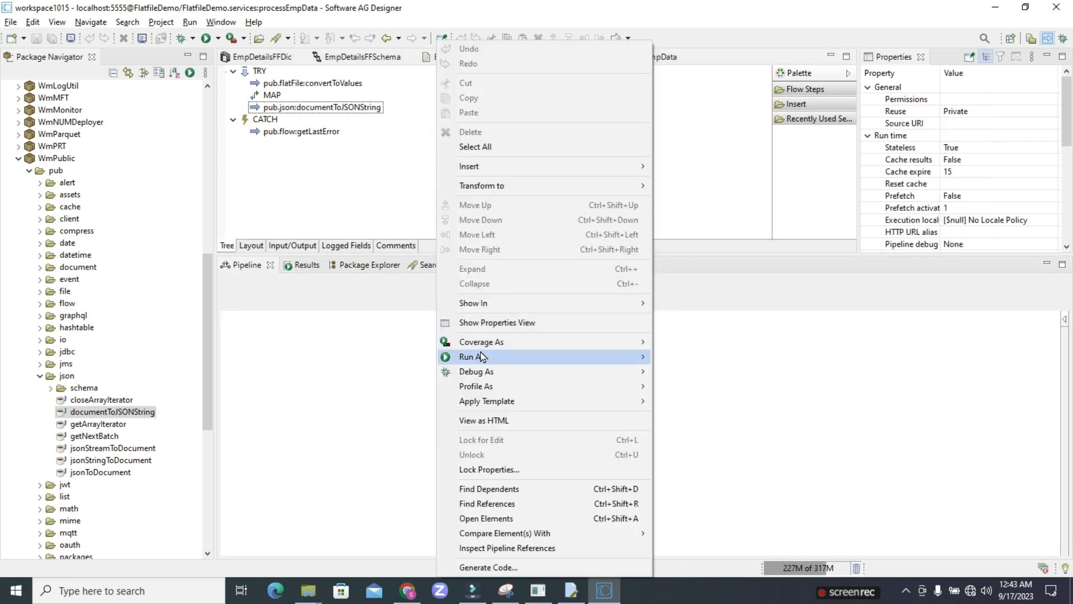
{"action": "mouse_move", "coordinate": [481, 356]}
{"action": "left_click", "coordinate": [702, 358]}
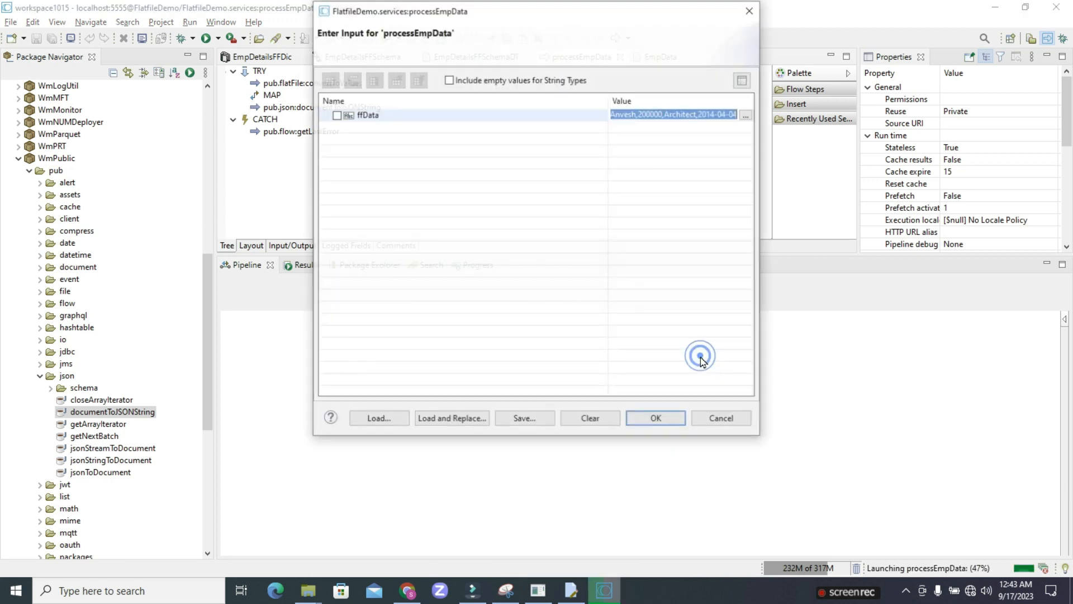
{"action": "left_click", "coordinate": [653, 420]}
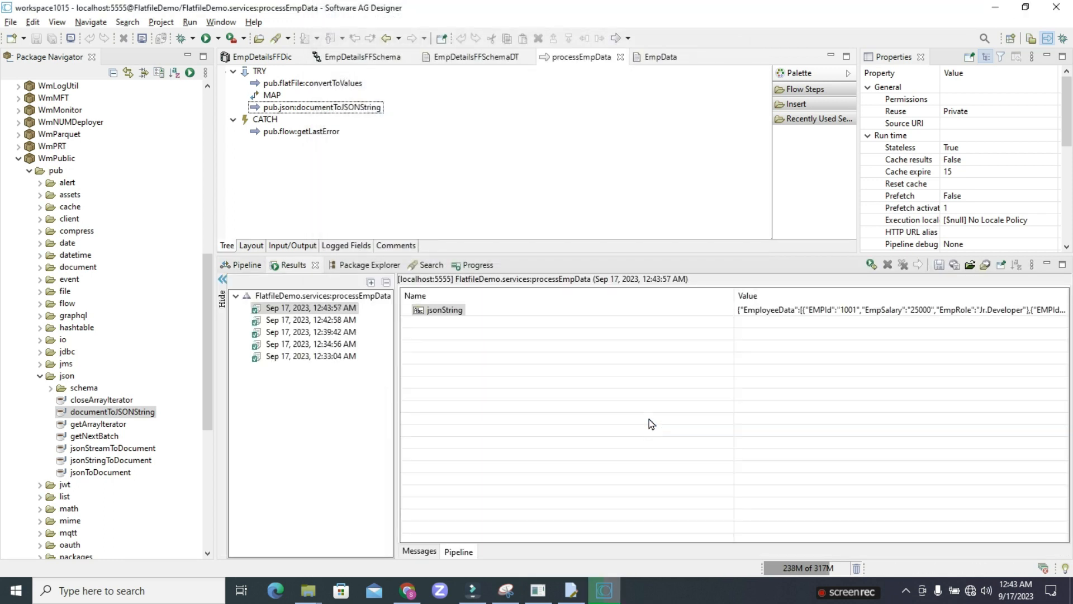
{"action": "left_click", "coordinate": [451, 311]}
{"action": "left_click_drag", "start_coordinate": [493, 477], "coordinate": [503, 324]}
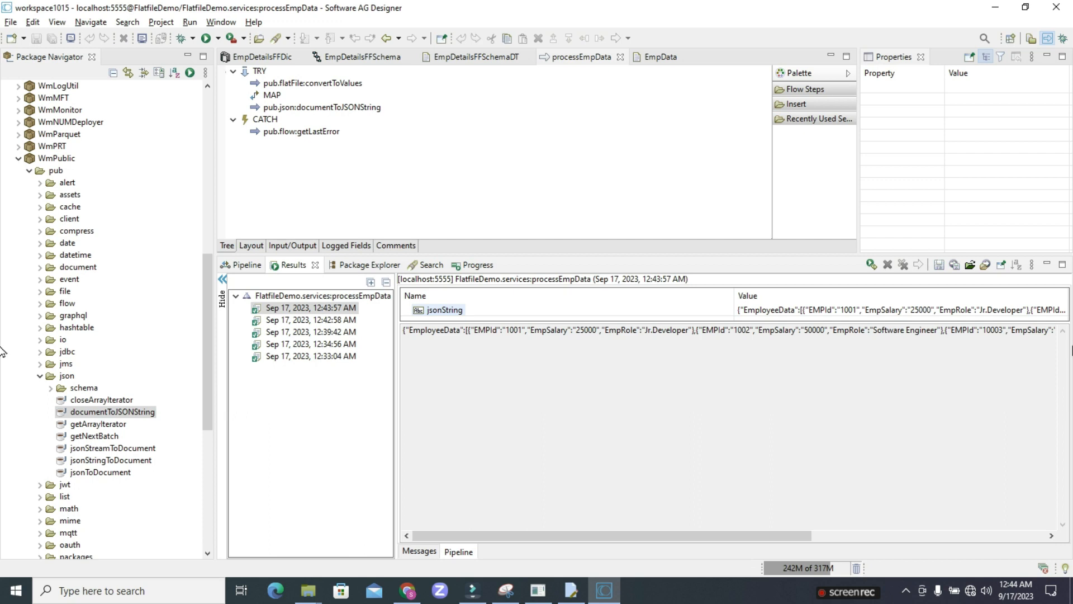
Step: Set the prettyPrint input of pub.json:documentToJSONString to true and save the service
{"action": "left_click", "coordinate": [336, 107]}
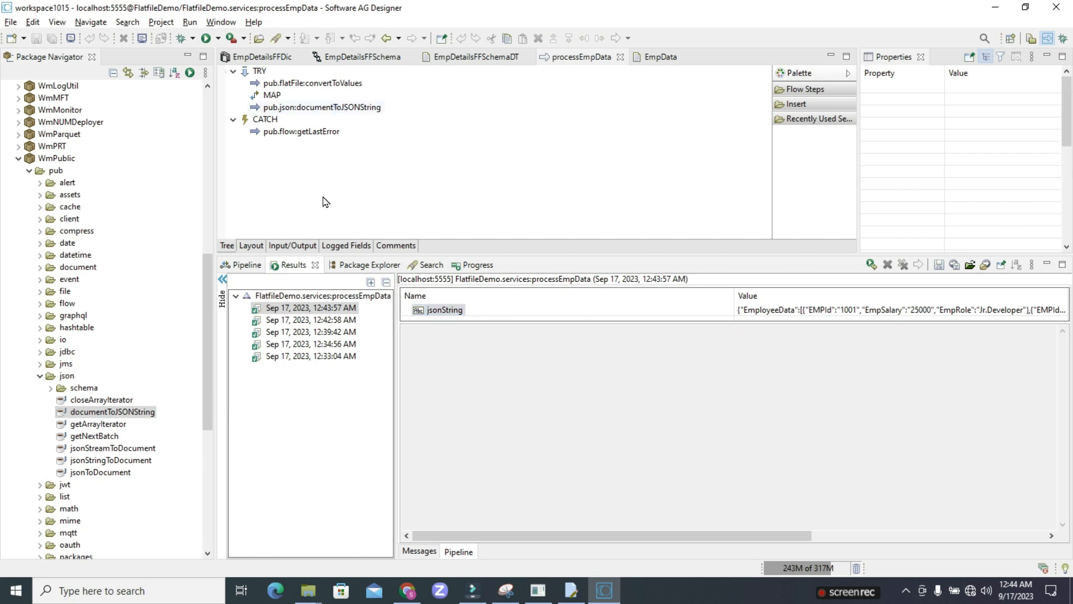
{"action": "left_click", "coordinate": [243, 266]}
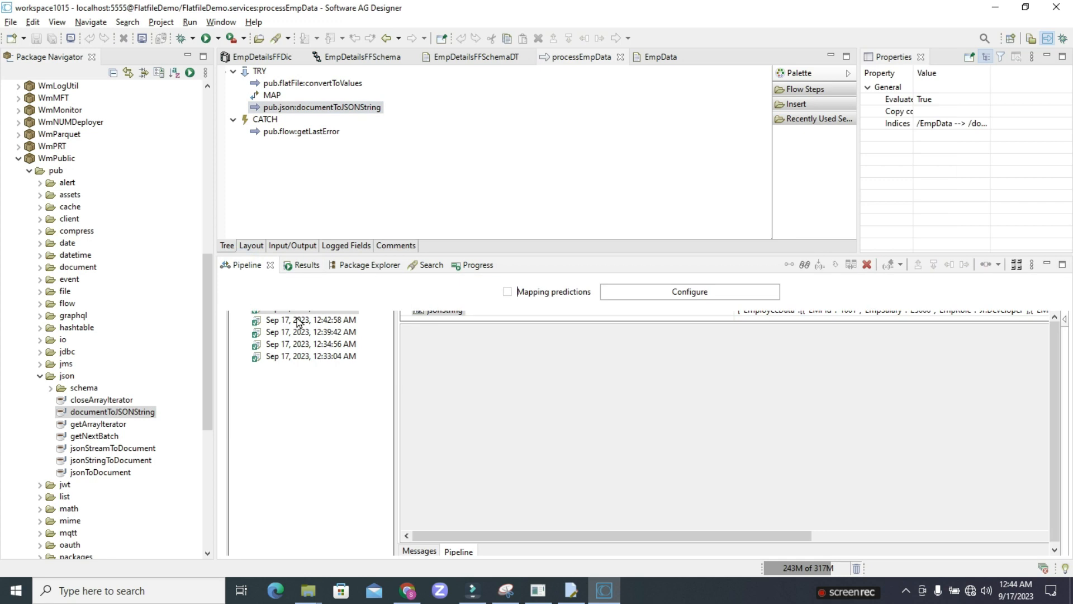
{"action": "double_click", "coordinate": [421, 394]}
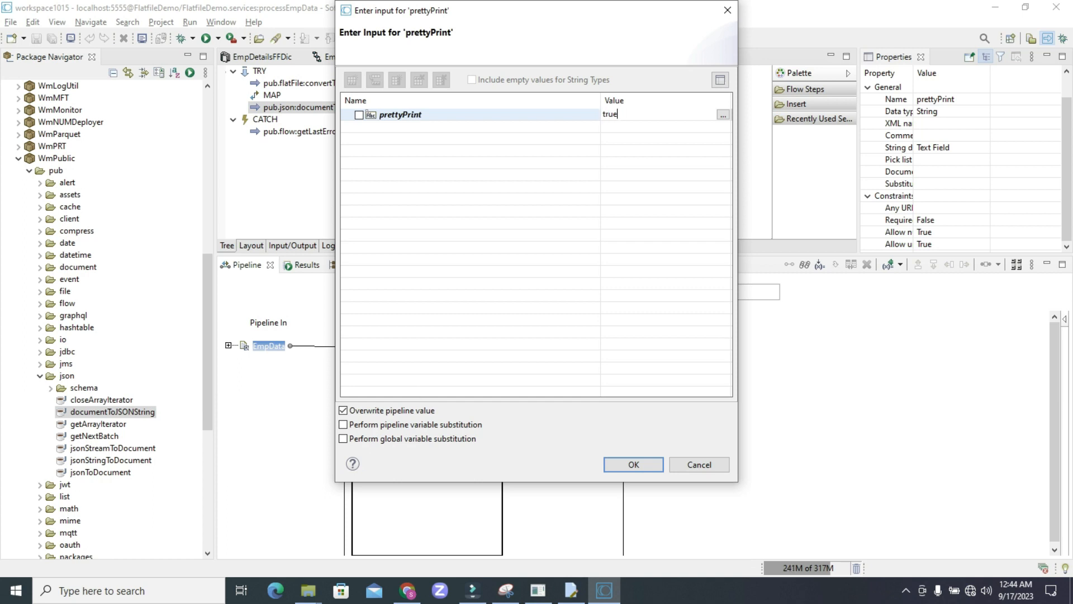
{"action": "left_click", "coordinate": [639, 465]}
{"action": "left_click", "coordinate": [640, 465]}
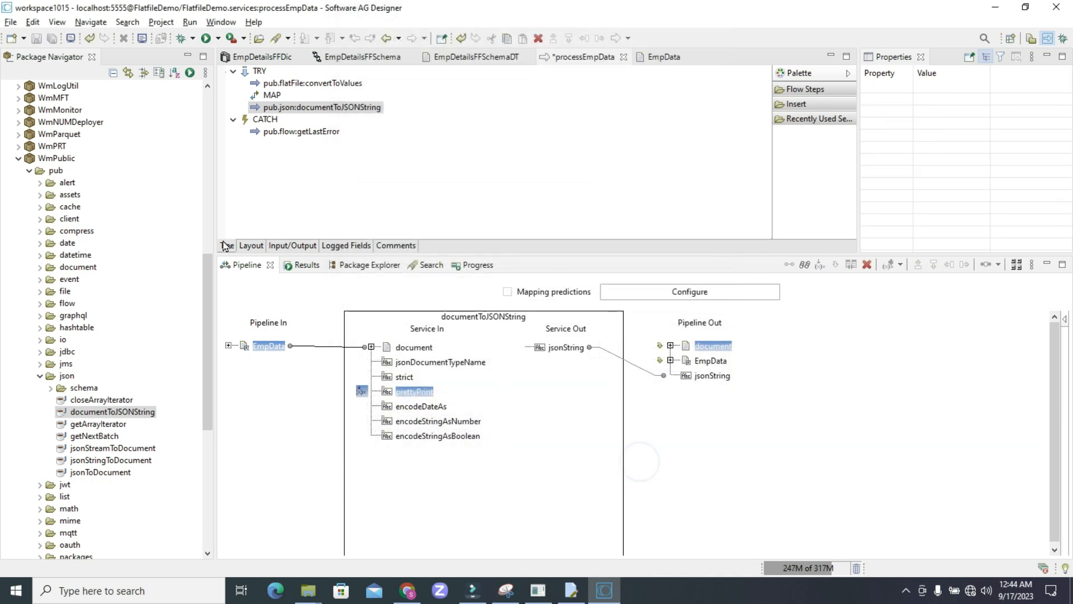
{"action": "left_click", "coordinate": [36, 38]}
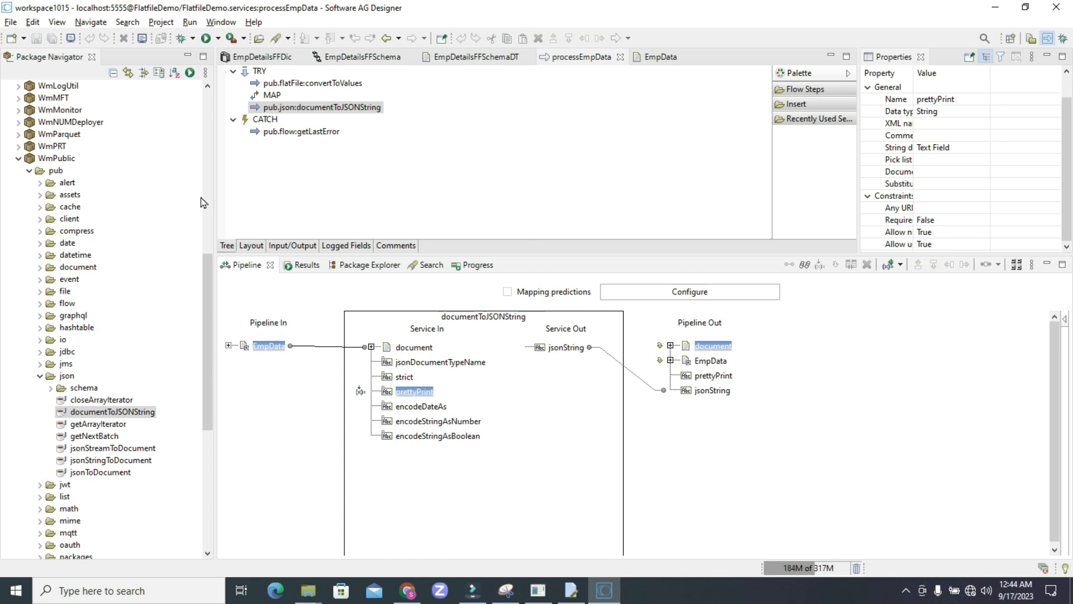
Step: Rerun processEmpData with the same ffData and inspect the jsonString and prettyPrint results
{"action": "left_click", "coordinate": [218, 38]}
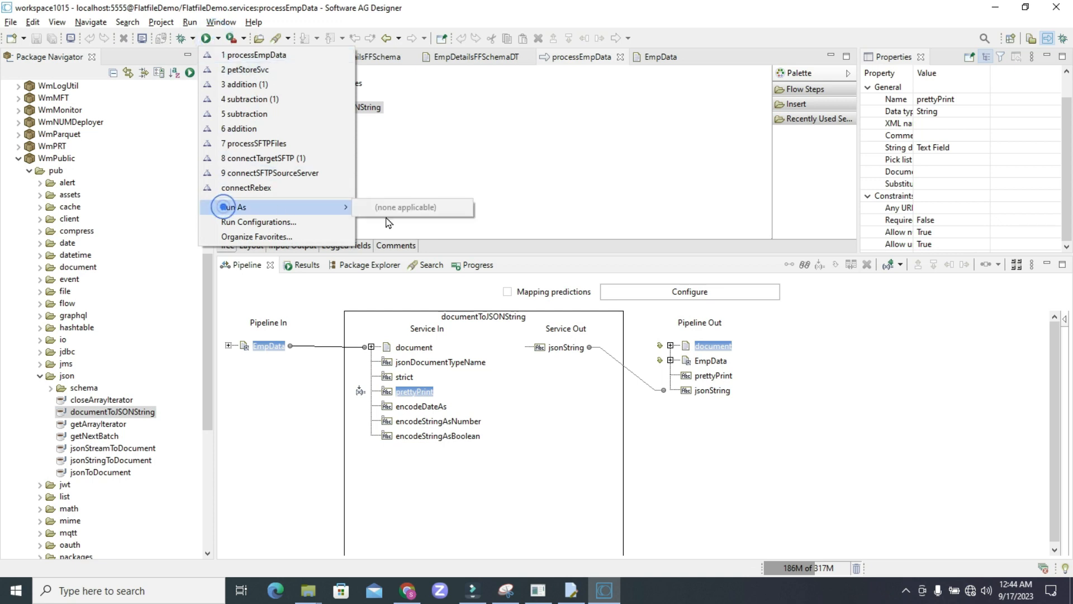
{"action": "left_click", "coordinate": [302, 54]}
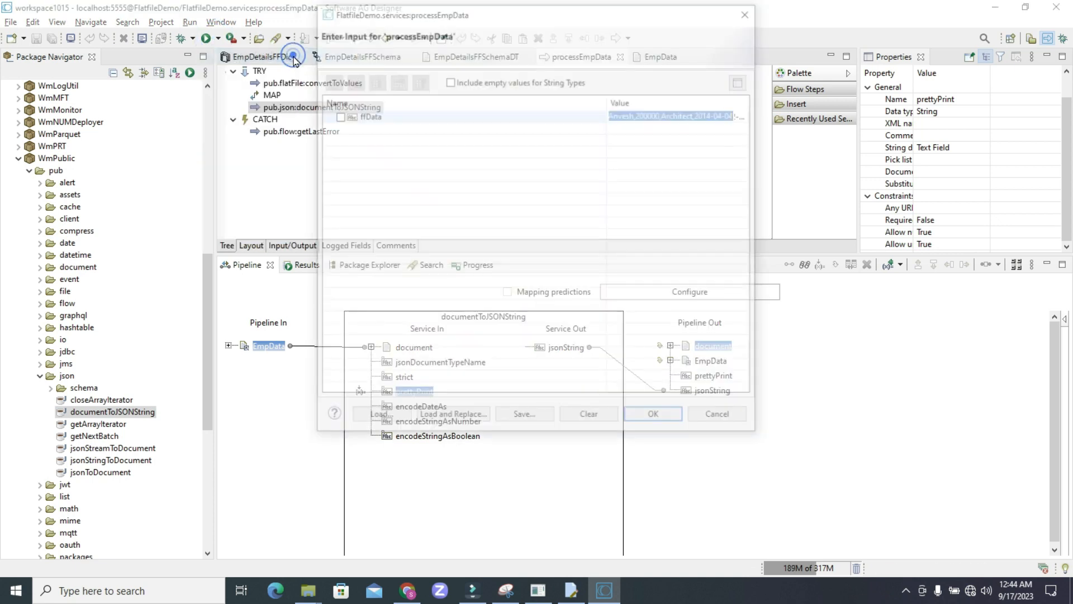
{"action": "left_click", "coordinate": [657, 419]}
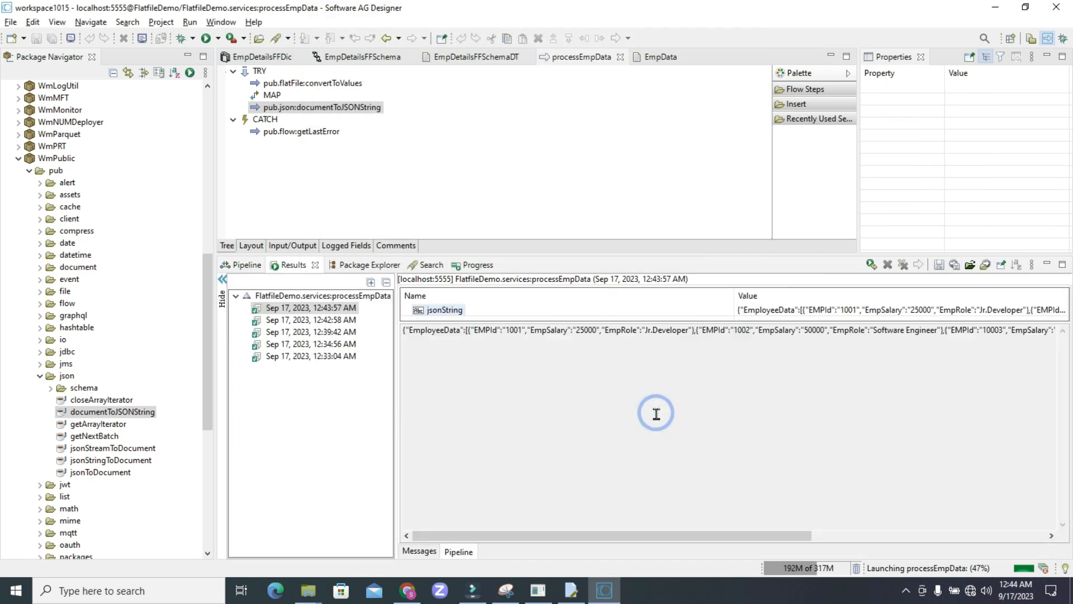
{"action": "left_click", "coordinate": [455, 321]}
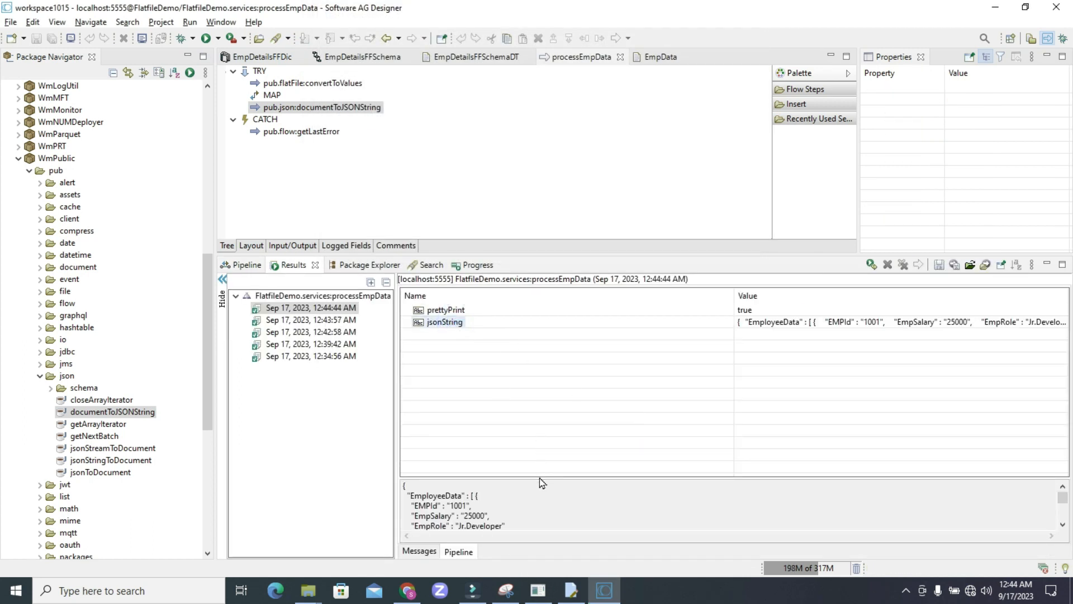
{"action": "left_click_drag", "start_coordinate": [539, 477], "coordinate": [542, 361]}
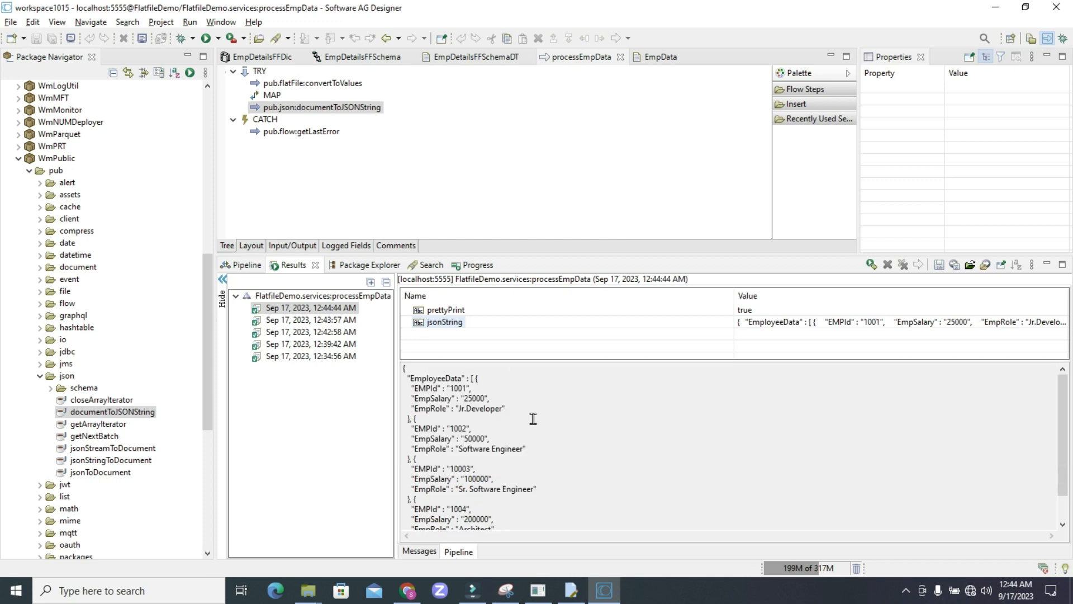
{"action": "left_click", "coordinate": [450, 312]}
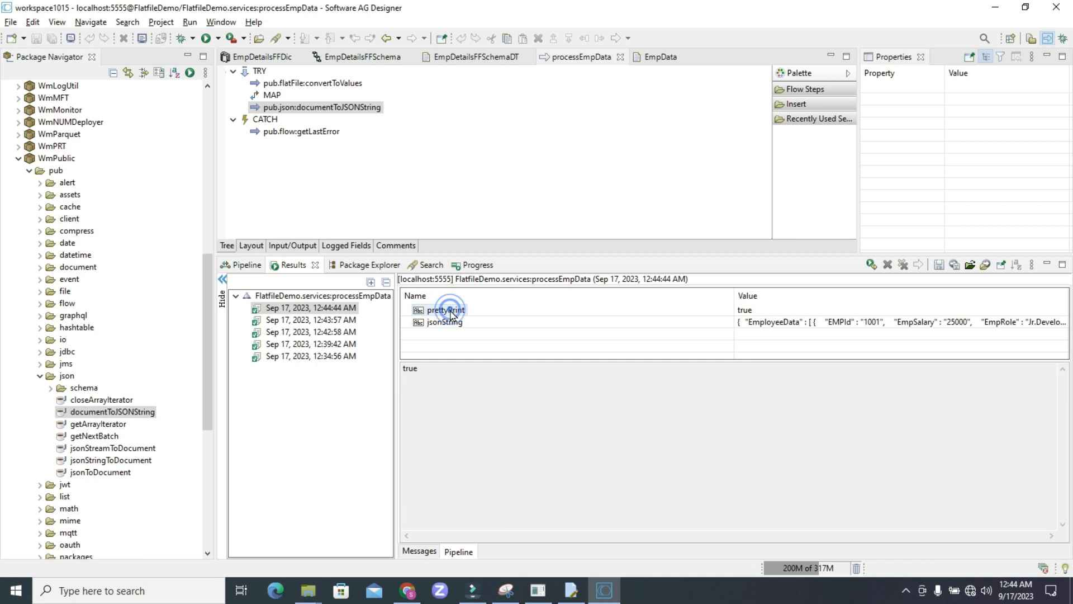
Step: Drop prettyPrint from the documentToJSONString step's Pipeline Out and save processEmpData
{"action": "left_click", "coordinate": [247, 265]}
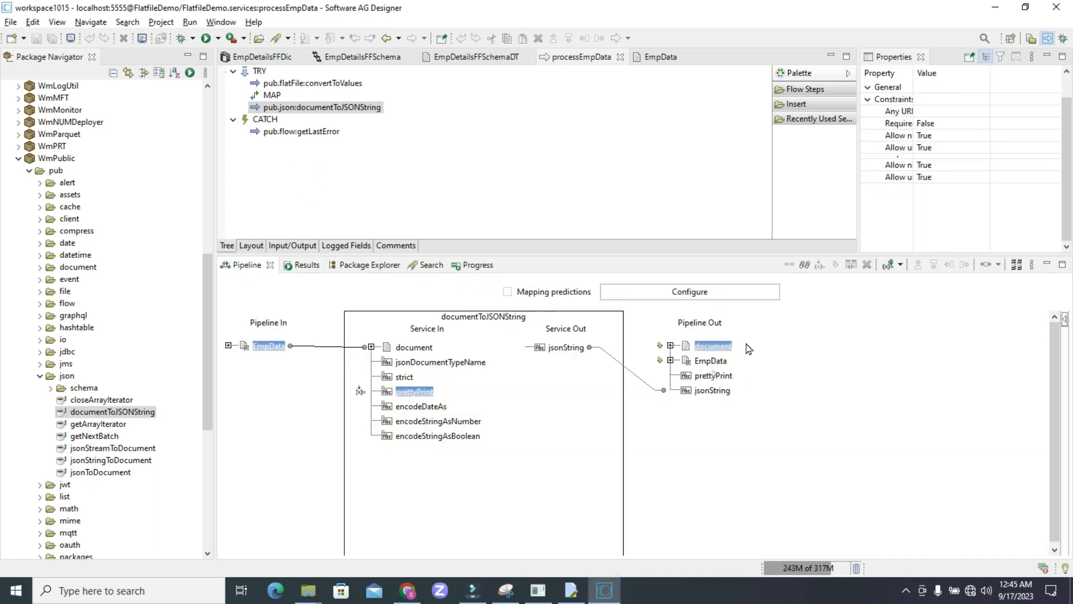
{"action": "left_click", "coordinate": [714, 376]}
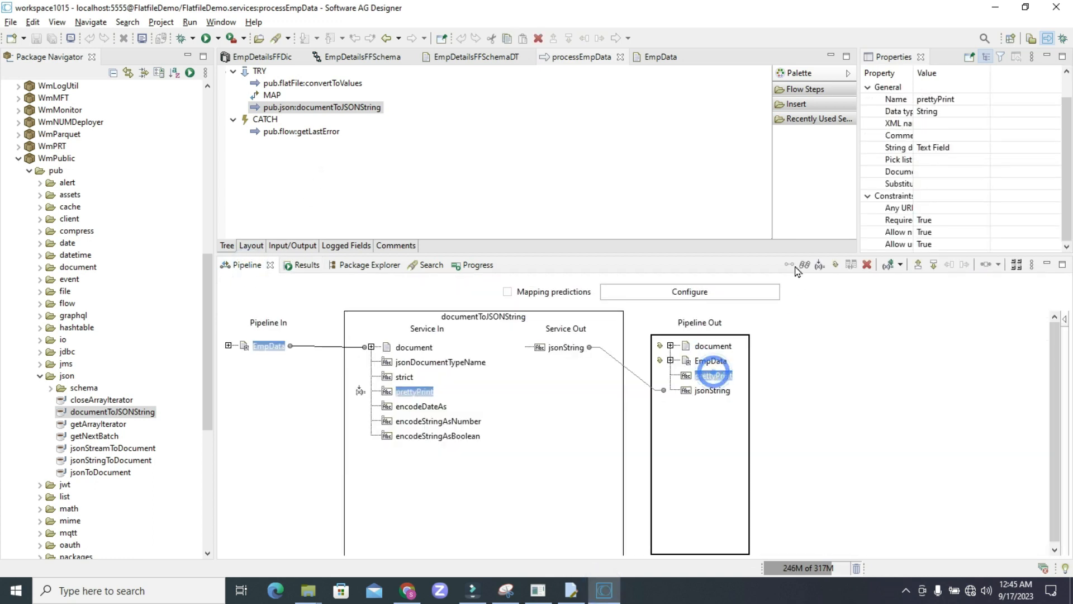
{"action": "left_click", "coordinate": [836, 264]}
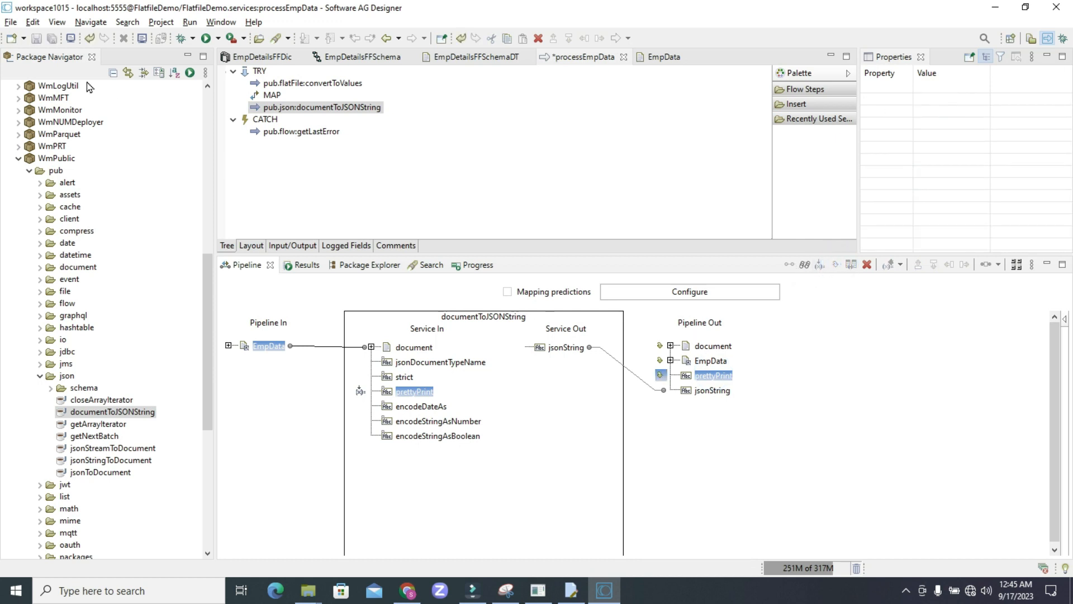
{"action": "left_click", "coordinate": [36, 38]}
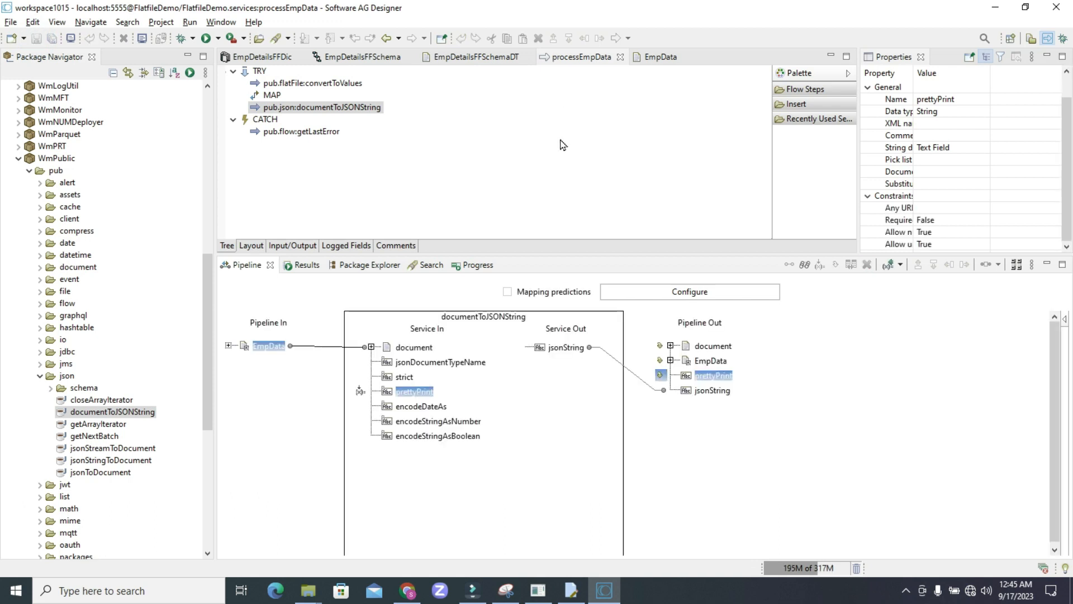
Step: Run the processEmpData flow service again with the stored ffData and display its jsonString output
{"action": "left_click", "coordinate": [560, 165]}
{"action": "right_click", "coordinate": [564, 200]}
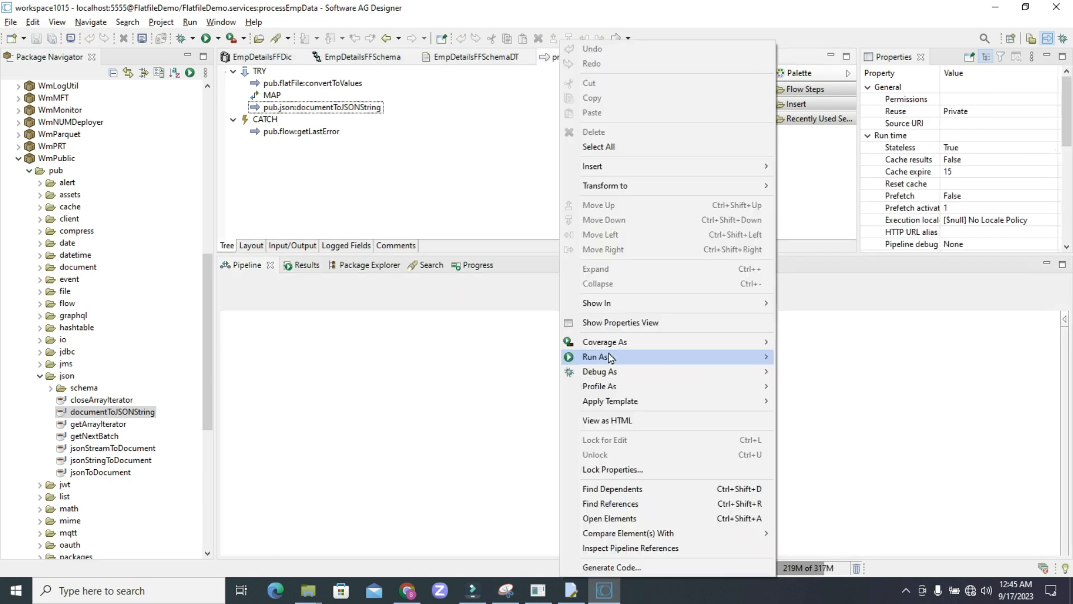
{"action": "mouse_move", "coordinate": [605, 357]}
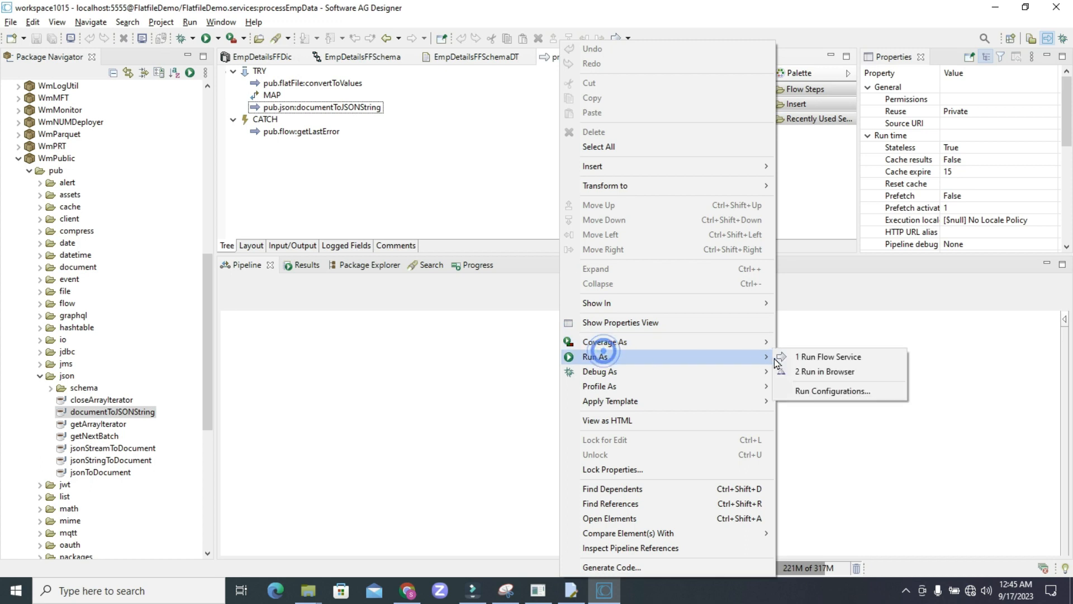
{"action": "left_click", "coordinate": [811, 357]}
{"action": "left_click", "coordinate": [659, 425]}
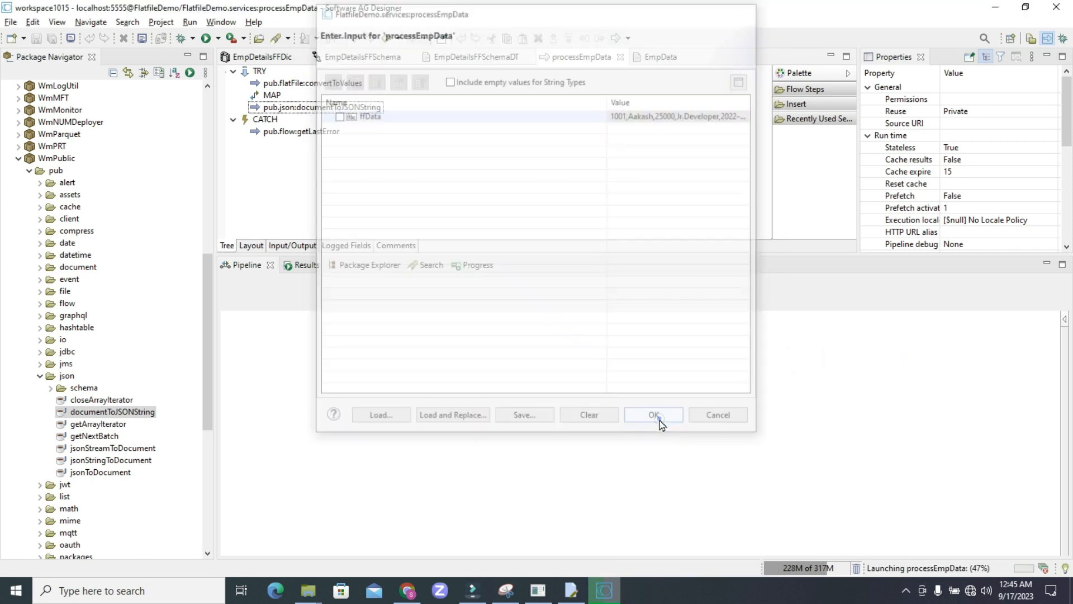
{"action": "left_click", "coordinate": [443, 311]}
Step: Examine the EMPId, EmpSalary and EmpRole entries in the formatted jsonString down to the last employee record
{"action": "left_click_drag", "start_coordinate": [467, 254], "coordinate": [463, 143]}
{"action": "double_click", "coordinate": [418, 467]}
{"action": "left_click", "coordinate": [436, 491]}
{"action": "left_click", "coordinate": [436, 511]}
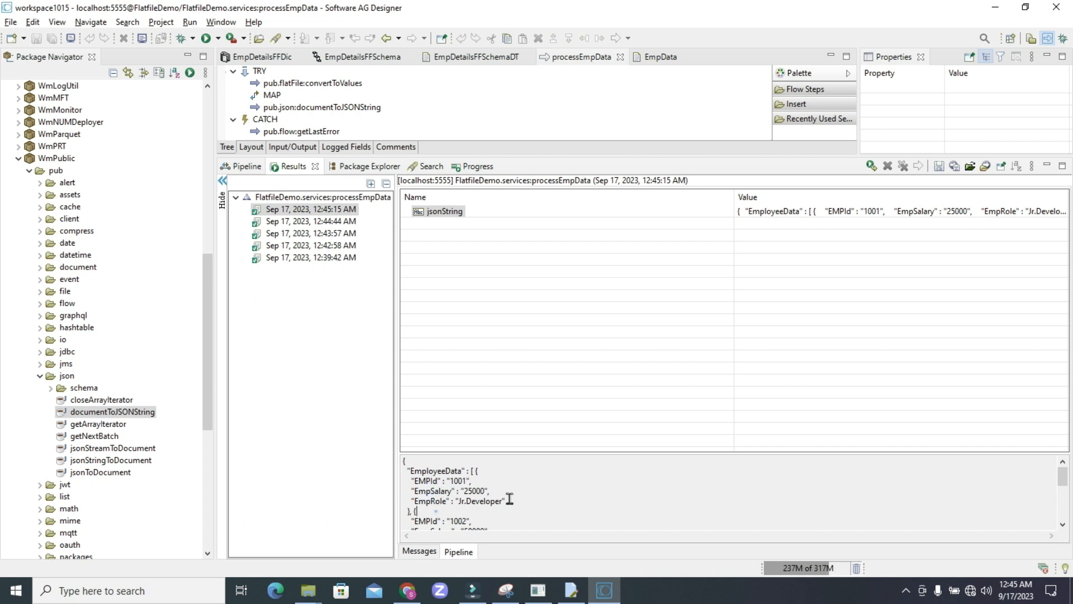
{"action": "left_click_drag", "start_coordinate": [514, 498], "coordinate": [420, 481]}
{"action": "left_click_drag", "start_coordinate": [1063, 479], "coordinate": [1064, 510]}
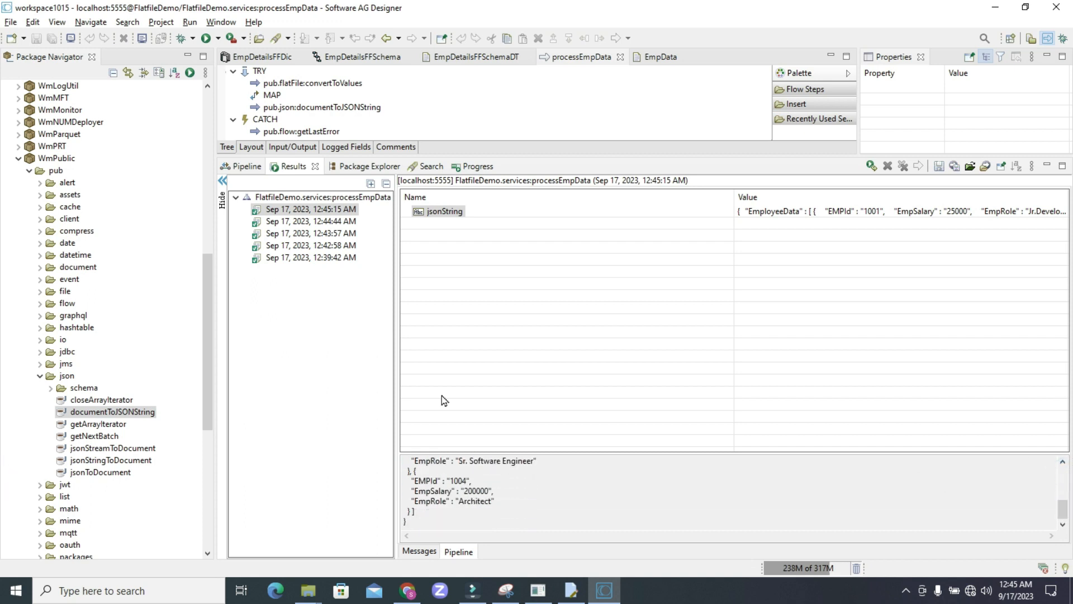
{"action": "left_click_drag", "start_coordinate": [484, 156], "coordinate": [490, 293]}
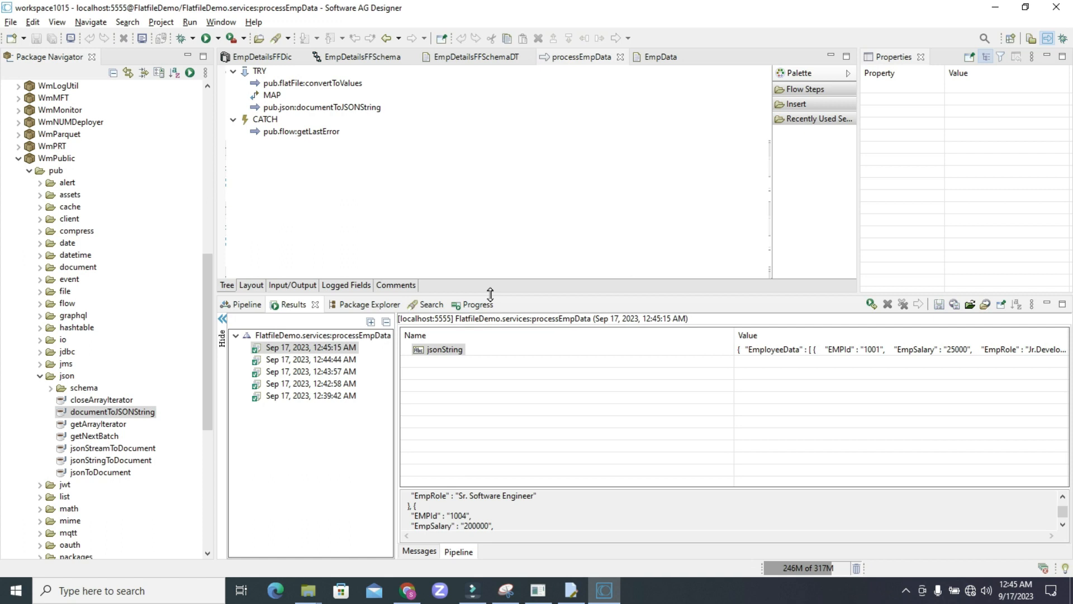
{"action": "left_click", "coordinate": [320, 107]}
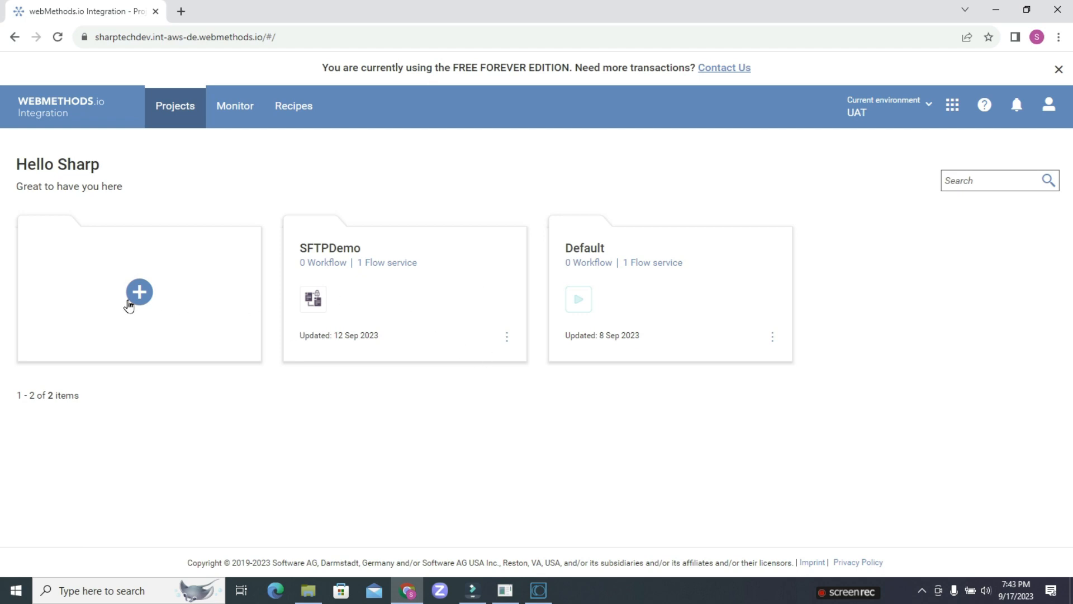
Step: In webMethods.io Integration, create a project named FlatfileDemo, copying the name from the Designer package, and open its flow services
{"action": "left_click", "coordinate": [138, 292]}
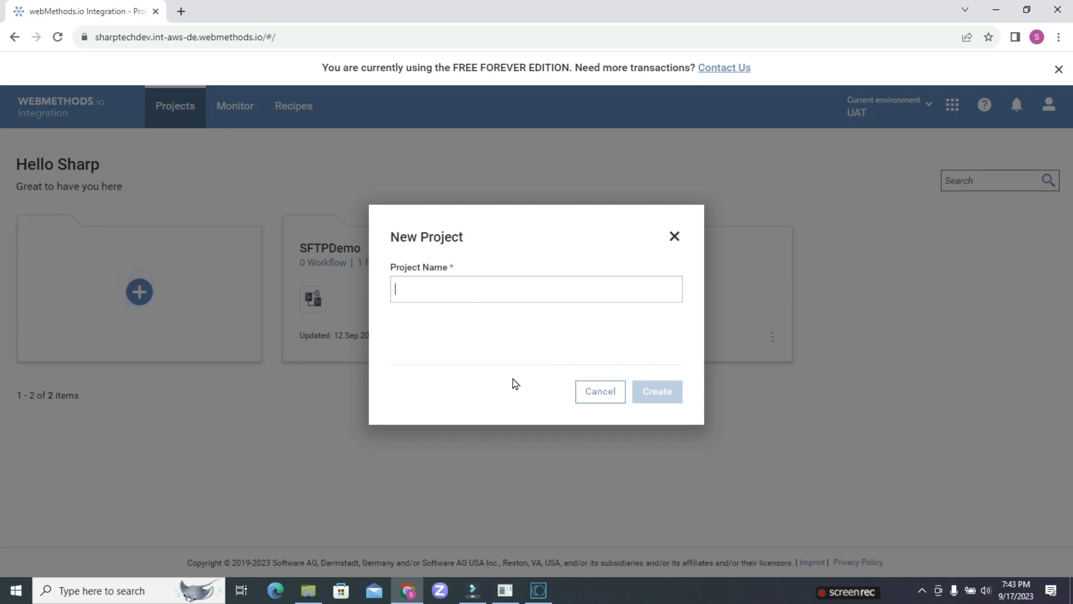
{"action": "left_click", "coordinate": [538, 590]}
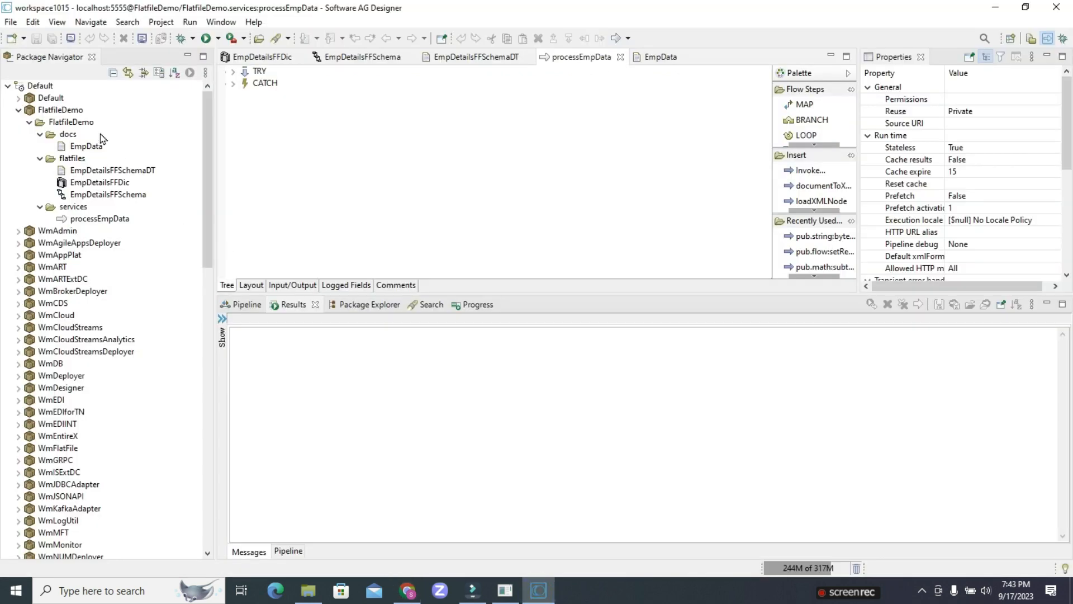
{"action": "left_click", "coordinate": [66, 111]}
{"action": "double_click", "coordinate": [1003, 98]}
{"action": "key", "text": "ctrl+c"}
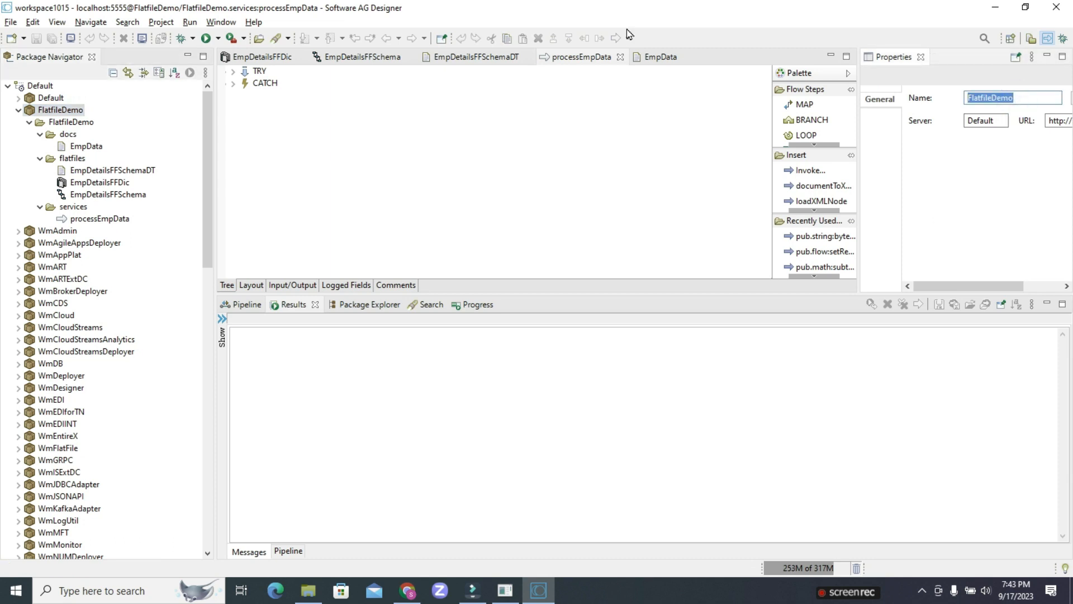
{"action": "key", "text": "alt+Tab"}
{"action": "key", "text": "ctrl+v"}
{"action": "left_click", "coordinate": [663, 398]}
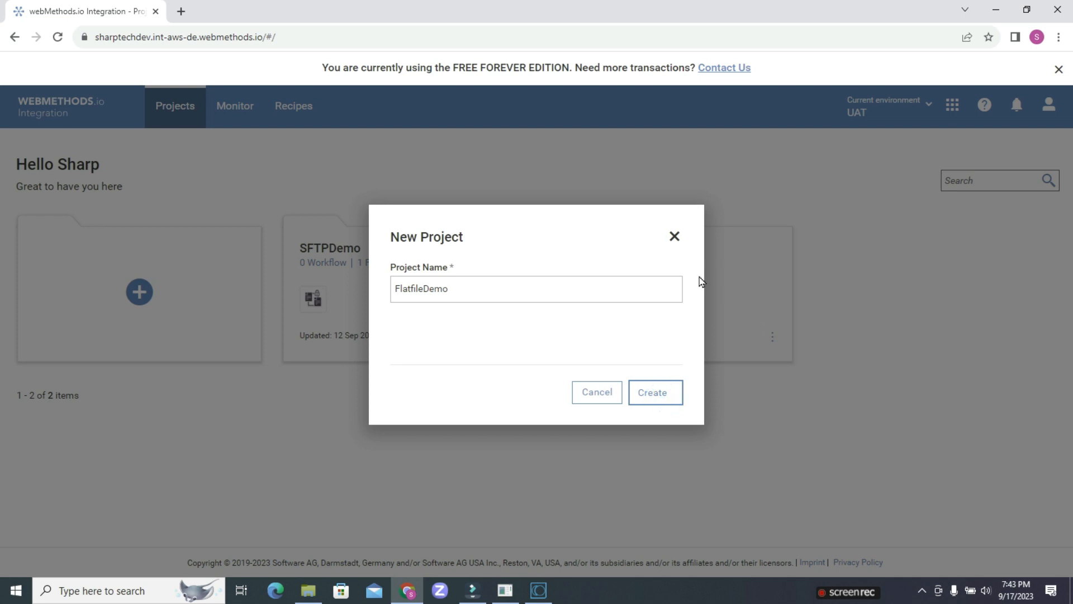
{"action": "left_click", "coordinate": [649, 394]}
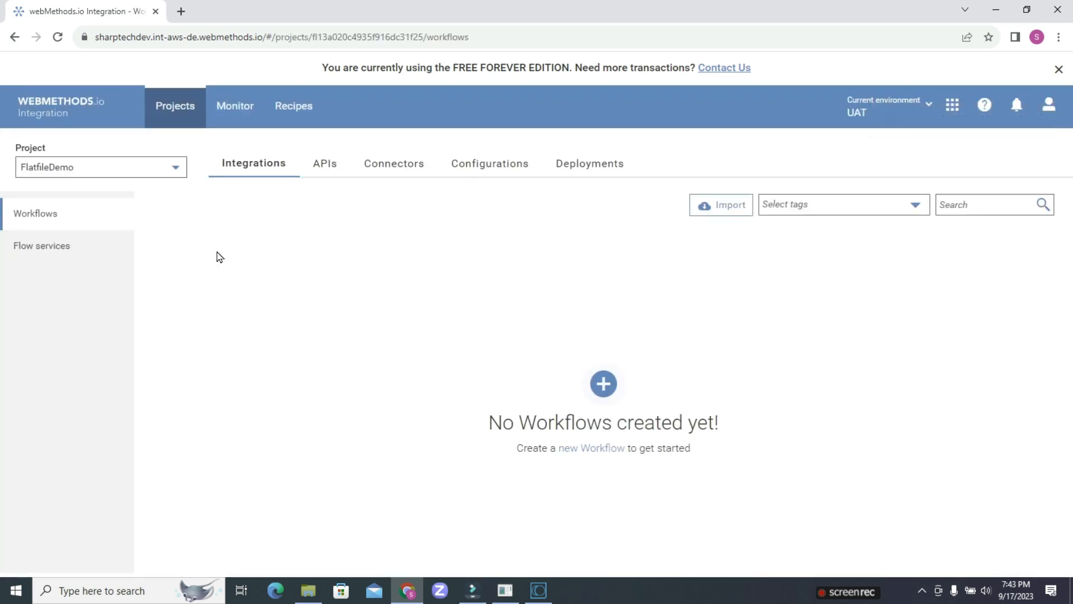
{"action": "left_click", "coordinate": [71, 254]}
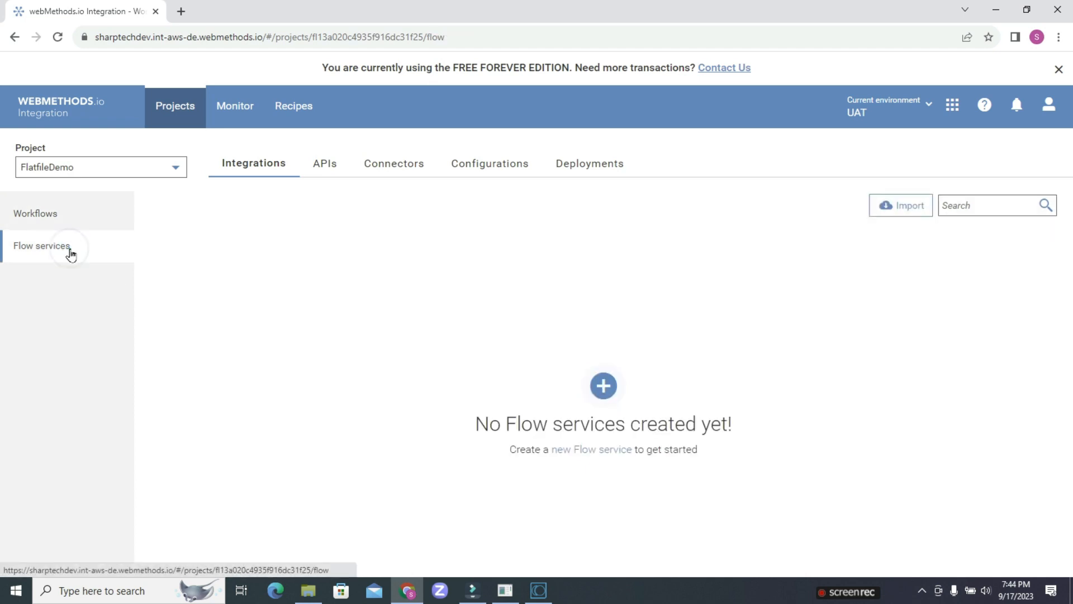
Step: Review the EmpDetails flat file dictionary, schema and document type in Designer, and start a manually created flat file connector in webMethods.io's FlatfileDemo project
{"action": "left_click", "coordinate": [541, 592]}
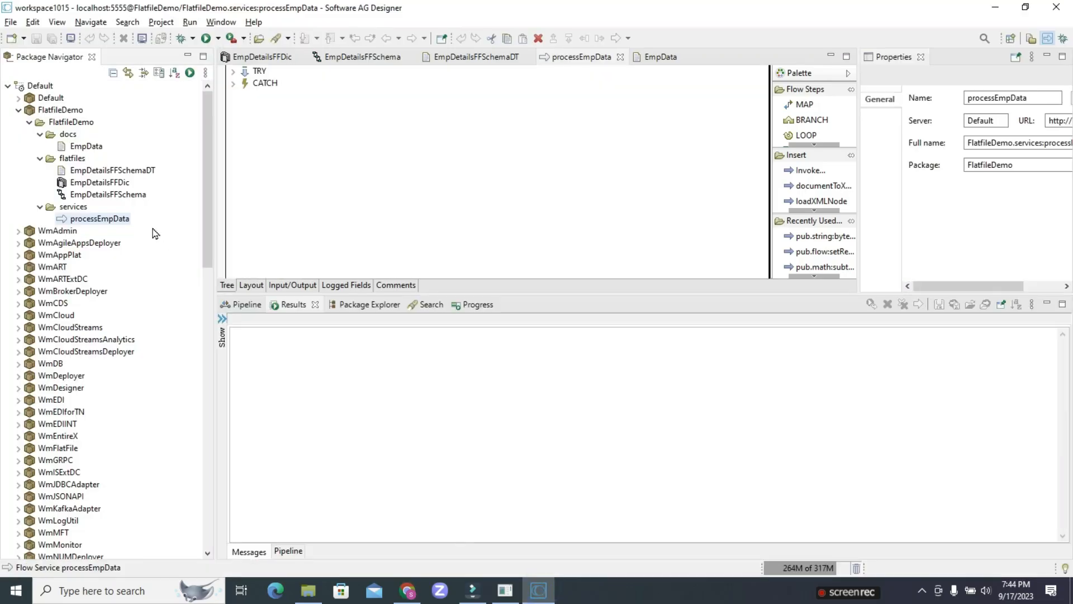
{"action": "left_click", "coordinate": [126, 183]}
{"action": "left_click", "coordinate": [137, 194]}
{"action": "left_click", "coordinate": [143, 169]}
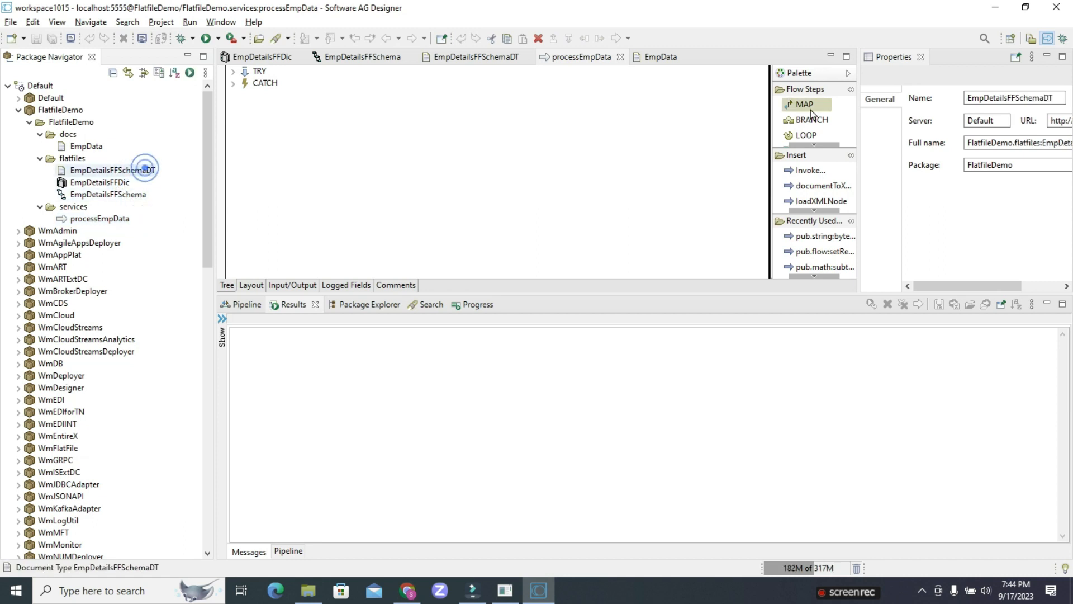
{"action": "left_click", "coordinate": [992, 7]}
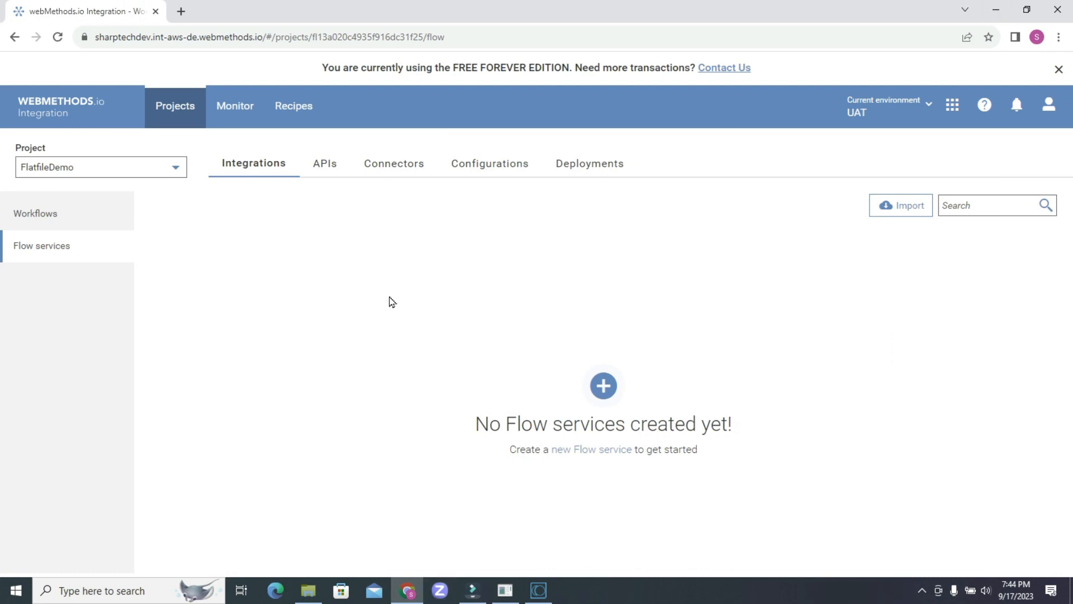
{"action": "left_click", "coordinate": [388, 166]}
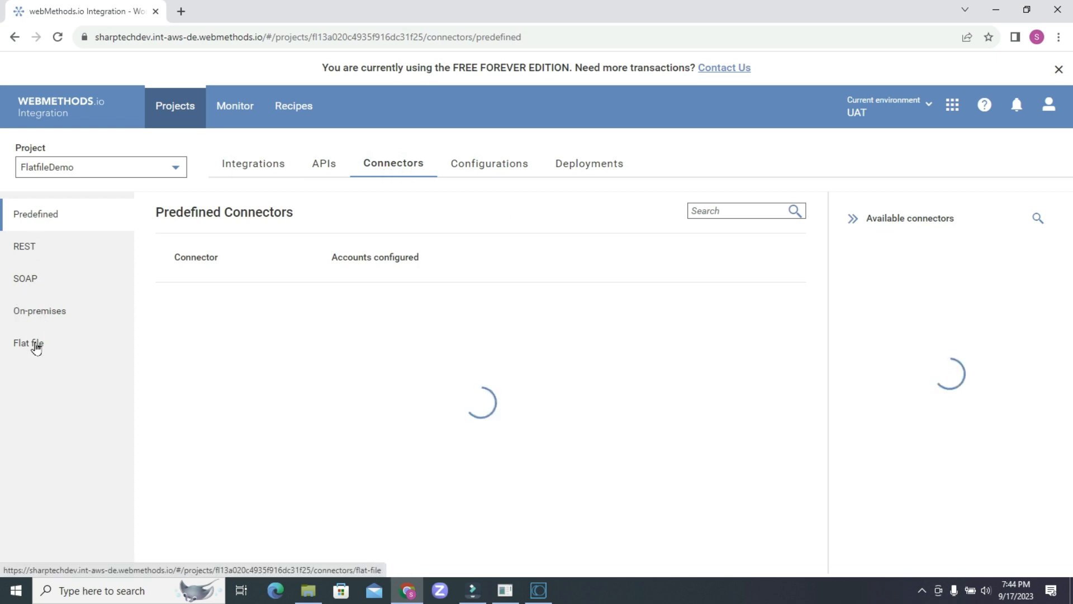
{"action": "left_click", "coordinate": [36, 350]}
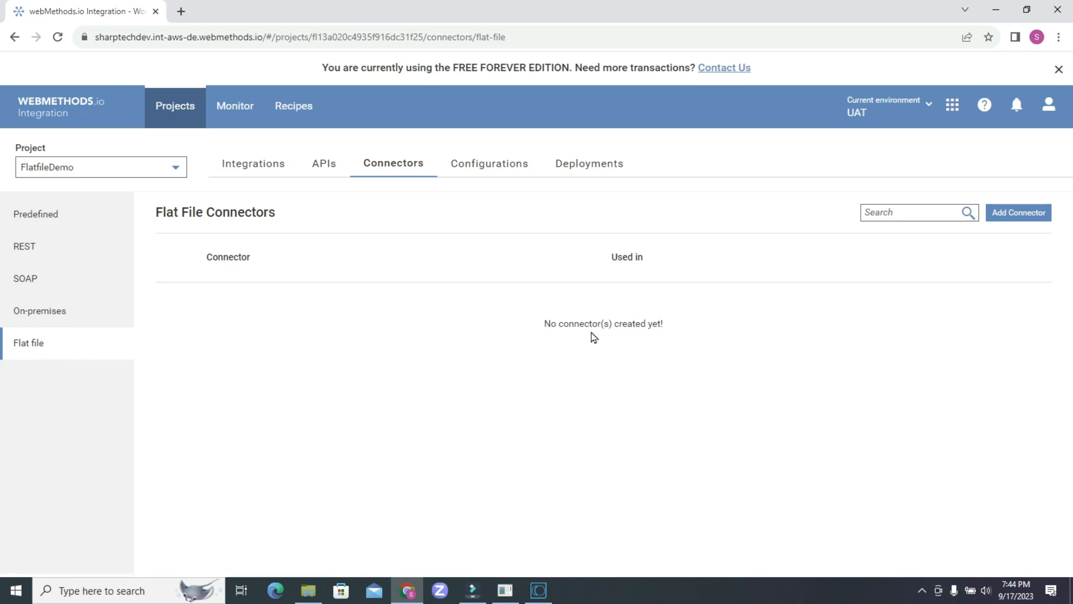
{"action": "left_click", "coordinate": [1006, 218]}
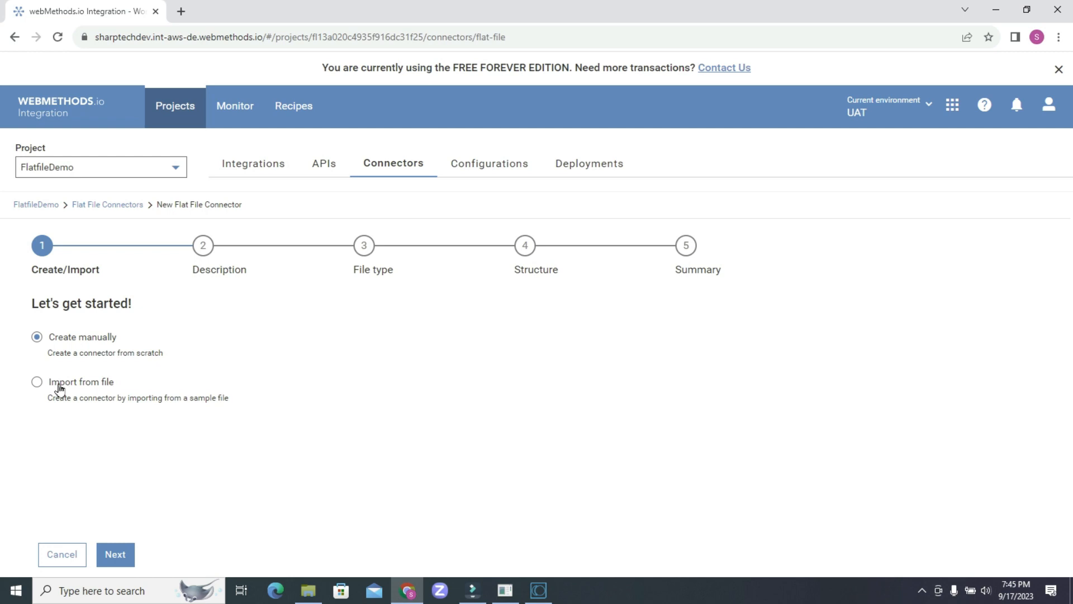
{"action": "left_click", "coordinate": [115, 554]}
Step: Name the connector Flatfile_Connector and proceed to its file type definition
{"action": "left_click", "coordinate": [101, 359]}
{"action": "type", "text": "Flatfil"}
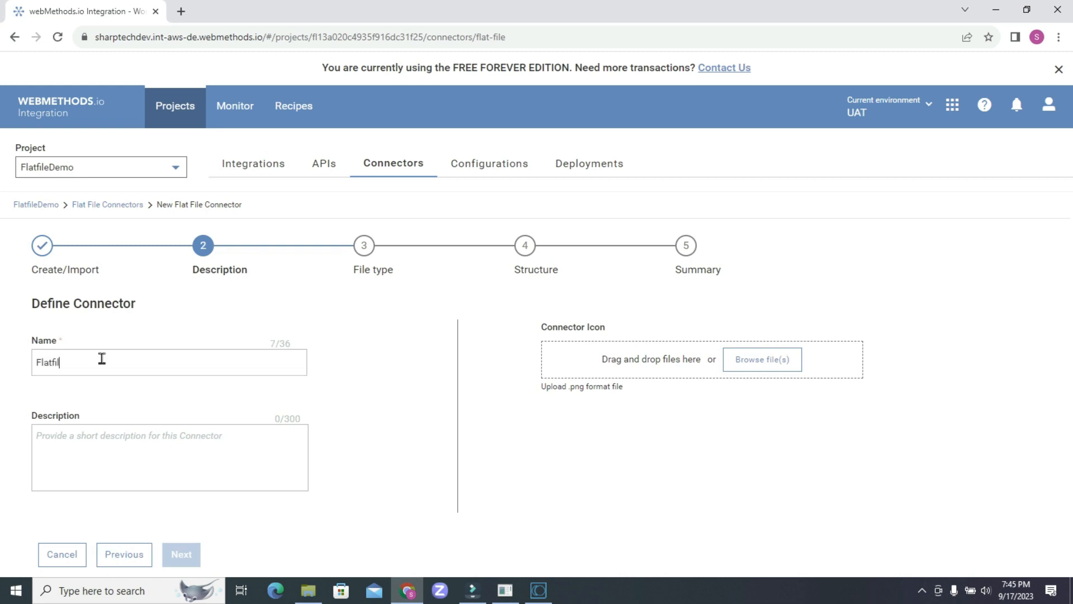
{"action": "type", "text": "eConnector"}
{"action": "key", "text": "Left"}
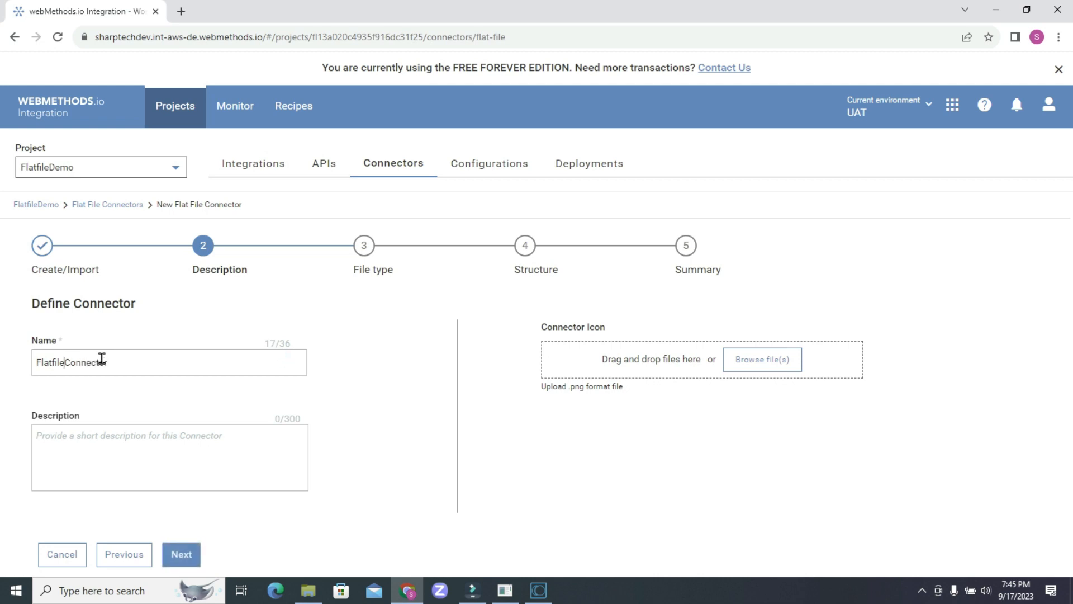
{"action": "type", "text": "_"}
{"action": "left_click", "coordinate": [191, 554]}
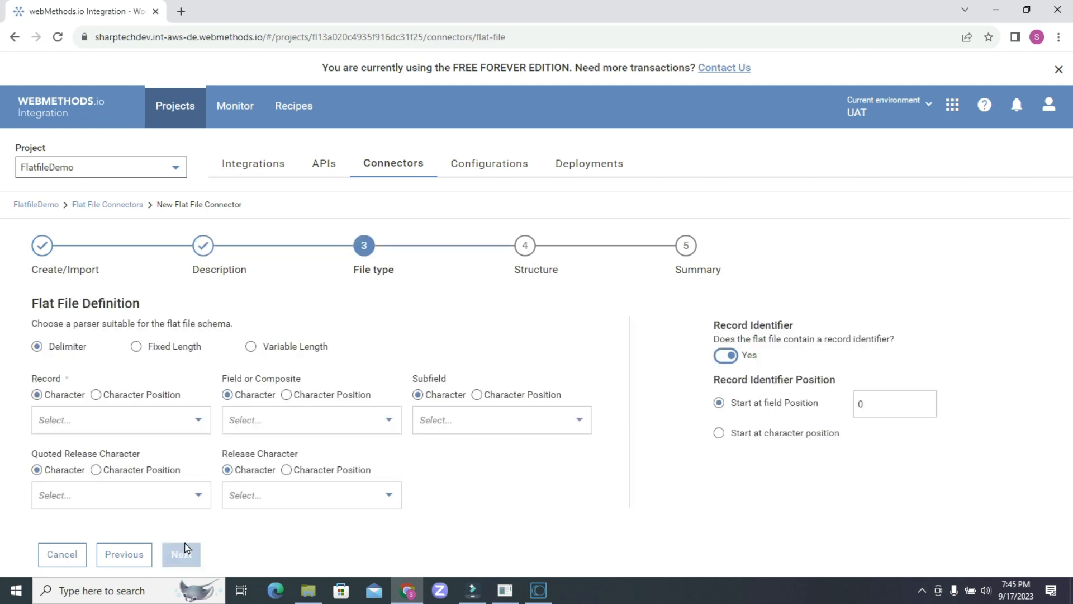
Step: Check EmpDetailsFFSchema in Designer and the sample records in MobaTextEditor, and set the connector's record delimiter to \n - Line feed in webMethods.io
{"action": "left_click", "coordinate": [538, 590]}
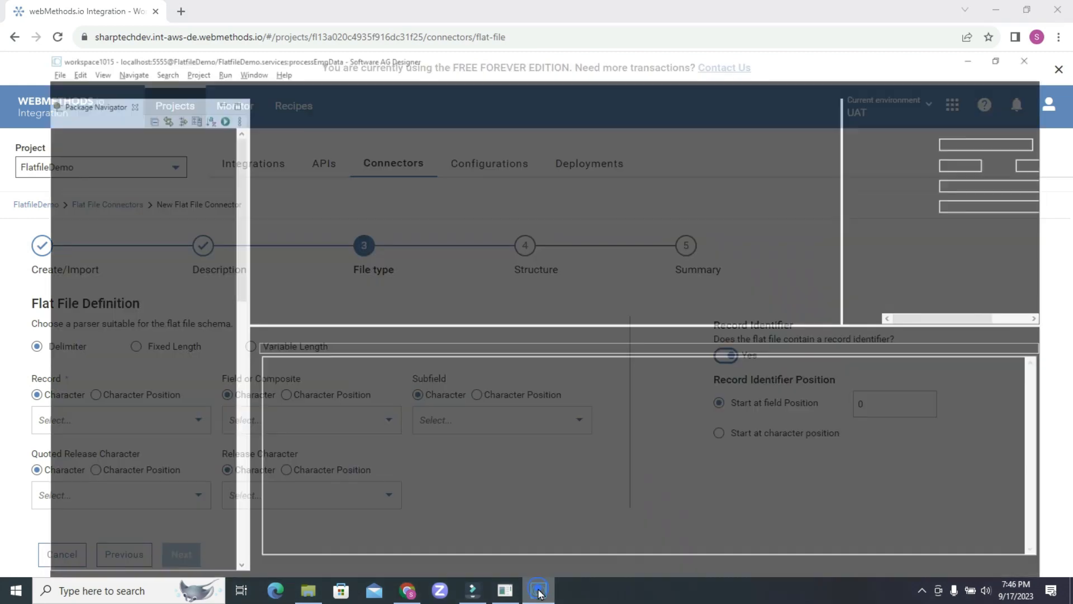
{"action": "left_click", "coordinate": [113, 183]}
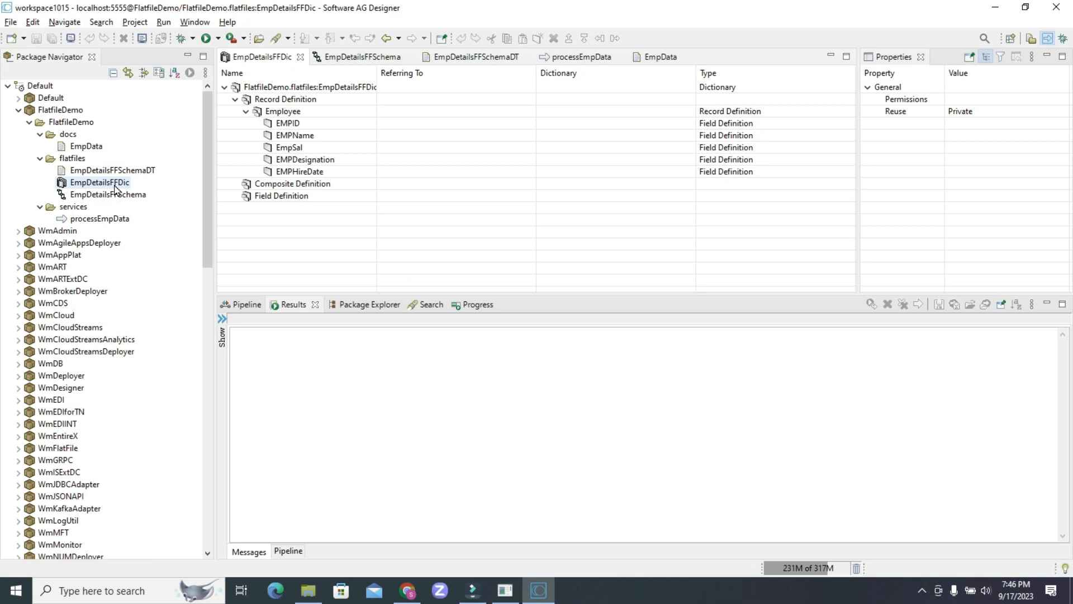
{"action": "left_click", "coordinate": [124, 196]}
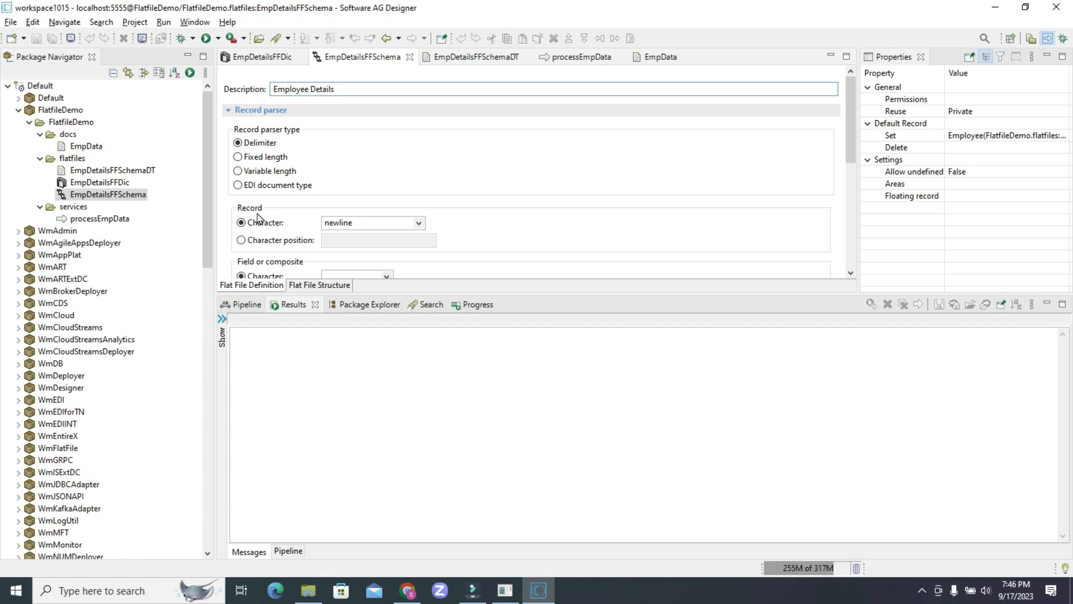
{"action": "key", "text": "alt+Tab"}
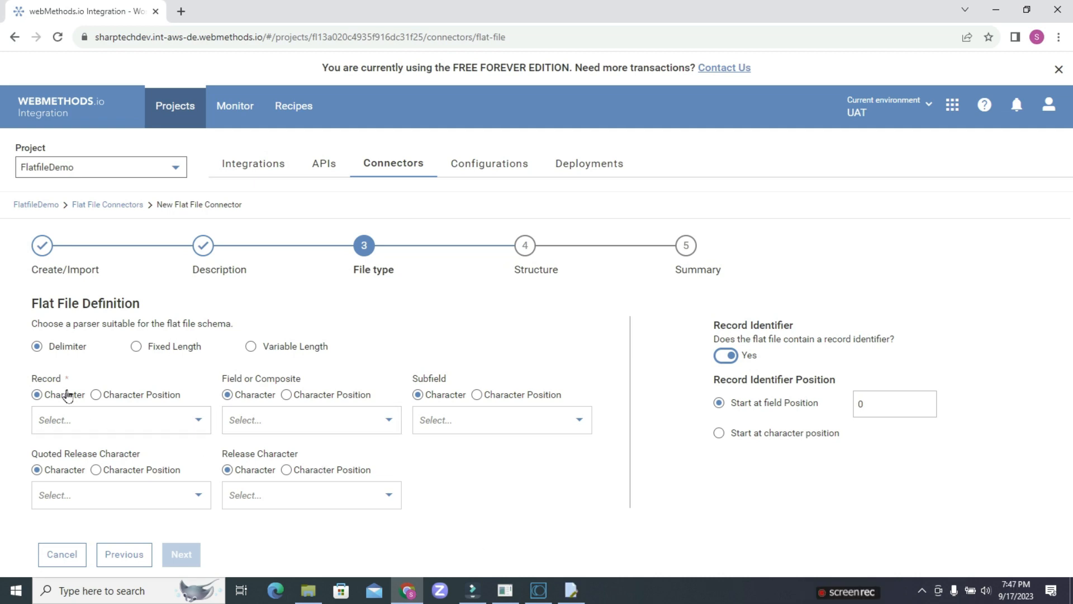
{"action": "key", "text": "alt+Tab"}
{"action": "left_click", "coordinate": [248, 86]}
{"action": "left_click_drag", "start_coordinate": [248, 87], "coordinate": [22, 87]}
{"action": "left_click", "coordinate": [275, 81]}
{"action": "key", "text": "alt+Tab"}
{"action": "left_click", "coordinate": [199, 420]}
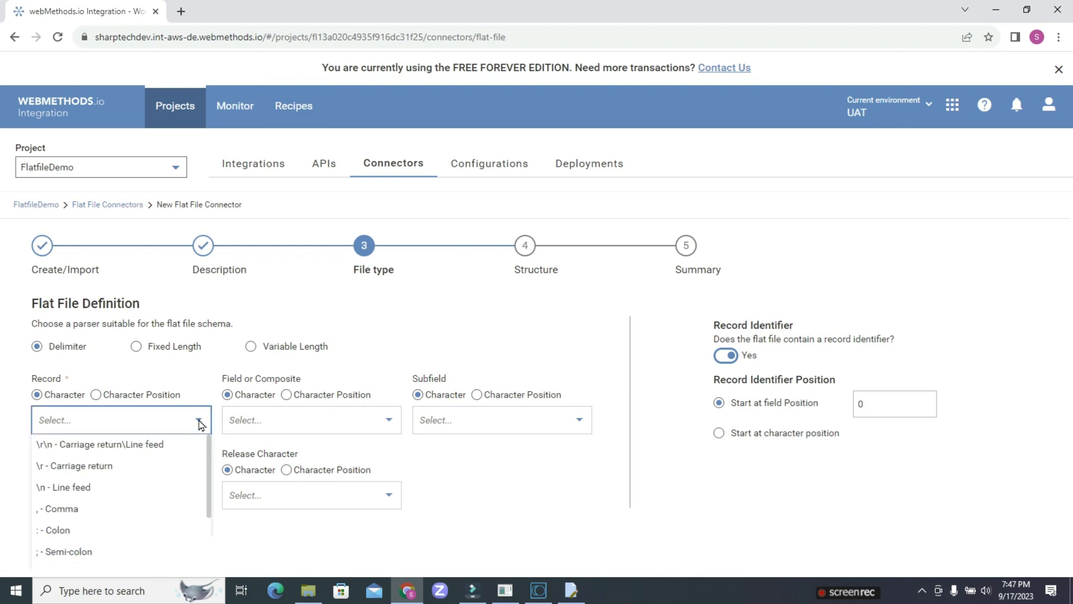
{"action": "left_click", "coordinate": [84, 494]}
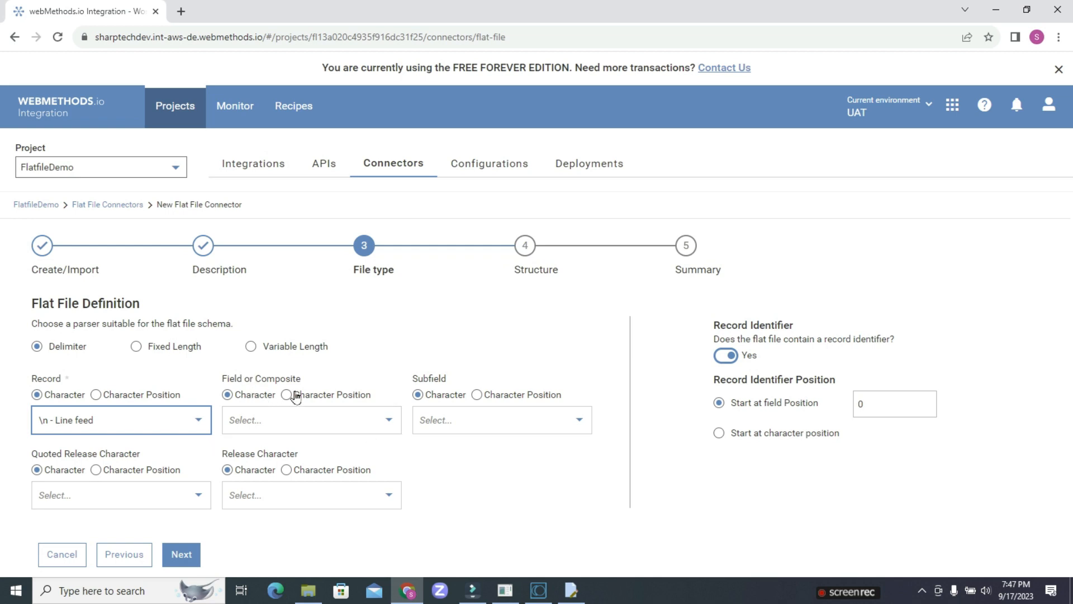
Step: Compare with the sample records in MobaTextEditor, set the field or composite delimiter to Comma, and switch the record identifier to No
{"action": "key", "text": "alt+Tab"}
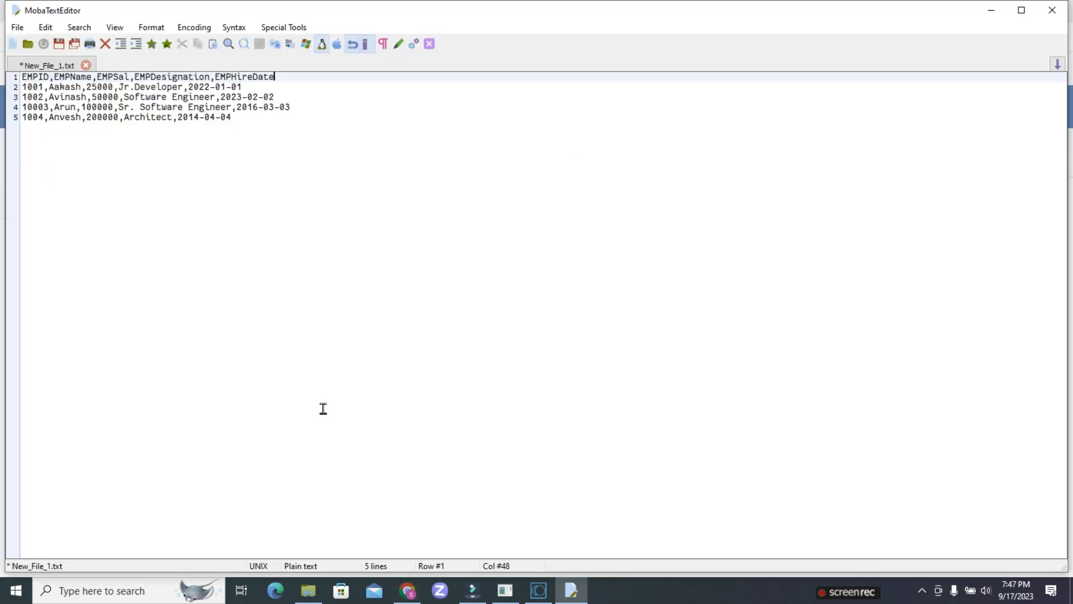
{"action": "left_click", "coordinate": [45, 88]}
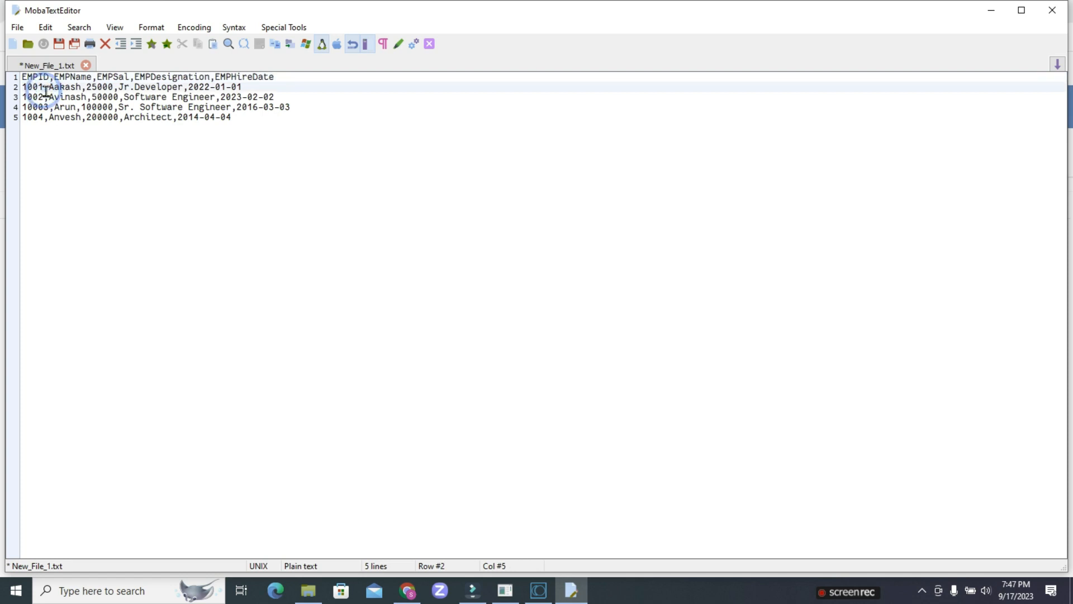
{"action": "key", "text": "alt+Tab"}
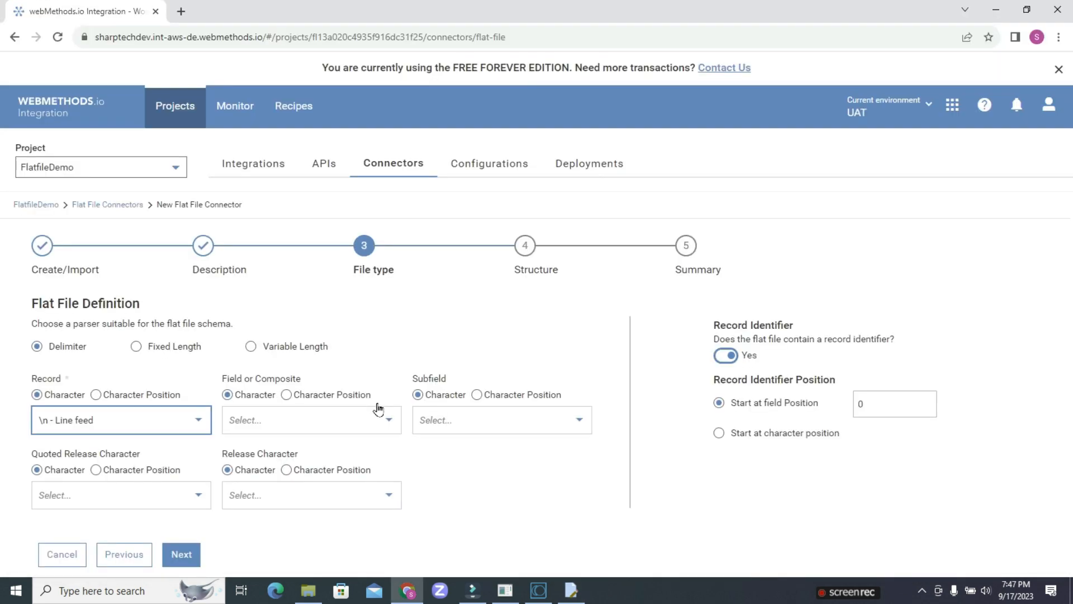
{"action": "left_click", "coordinate": [384, 418]}
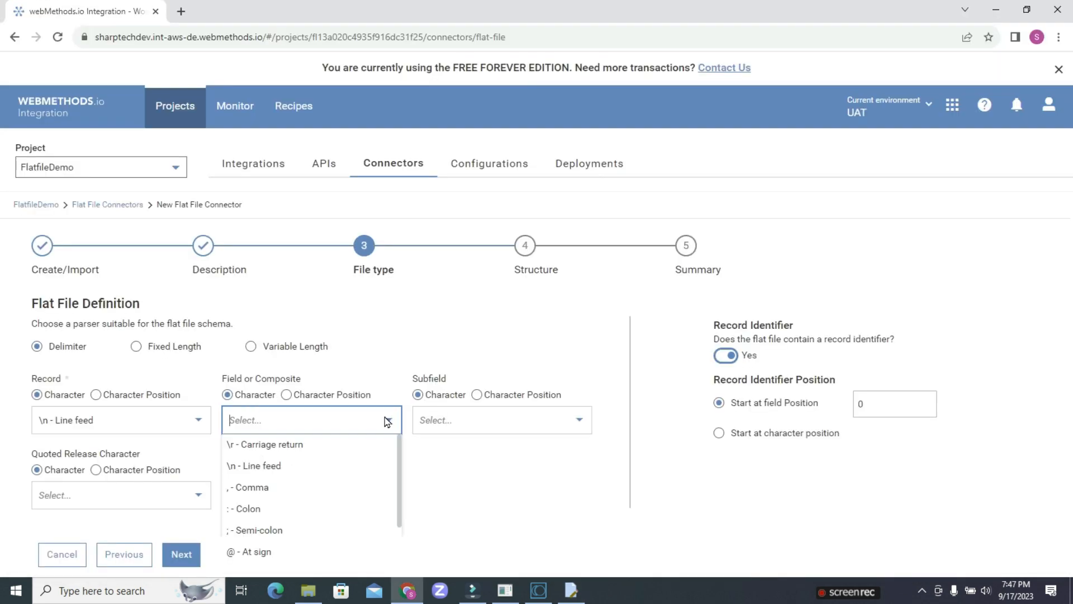
{"action": "left_click", "coordinate": [253, 486]}
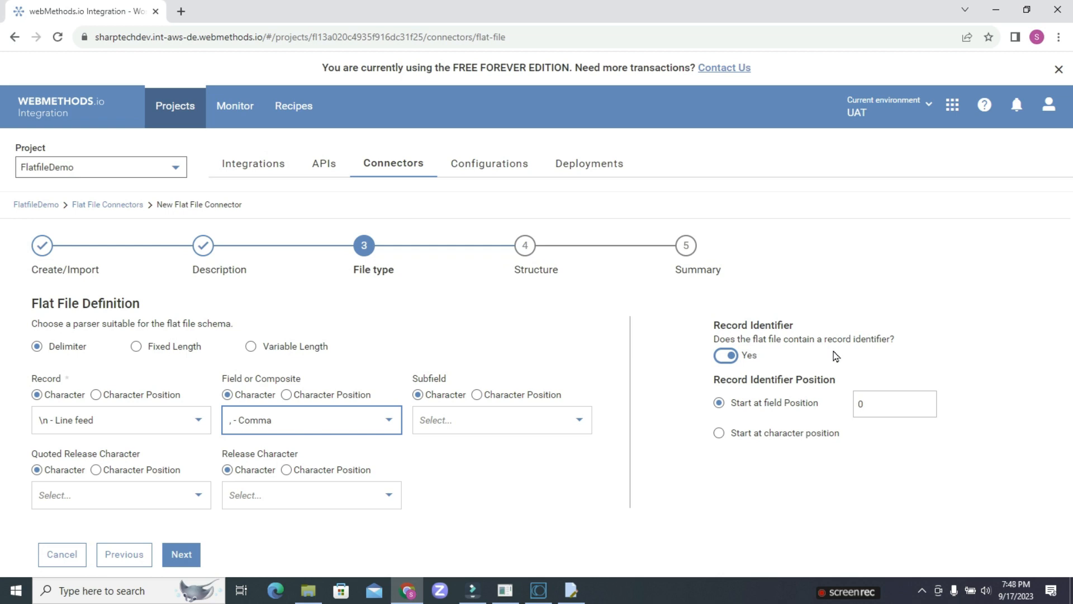
{"action": "left_click", "coordinate": [724, 354]}
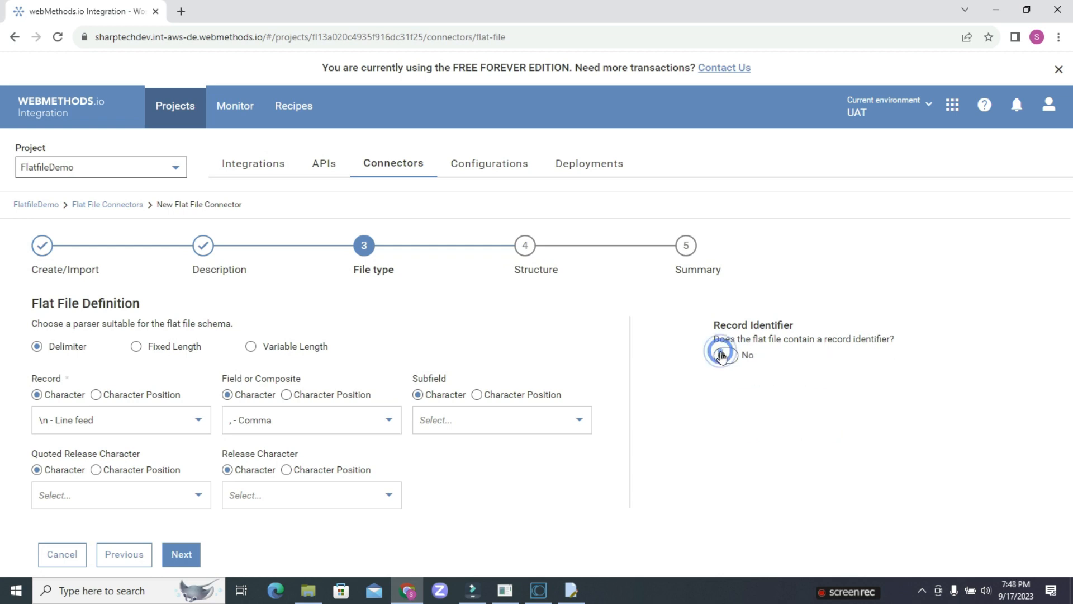
{"action": "left_click", "coordinate": [176, 554]}
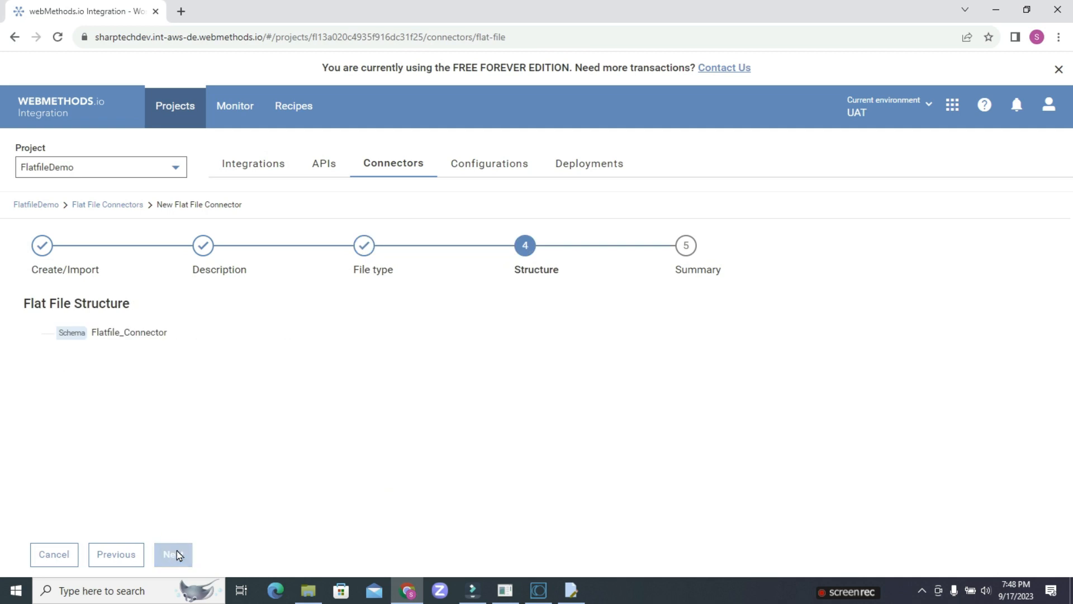
Step: Rename the schema in the flat file structure to Employee
{"action": "mouse_move", "coordinate": [151, 334]}
{"action": "left_click", "coordinate": [175, 330]}
{"action": "type", "text": "Employee"}
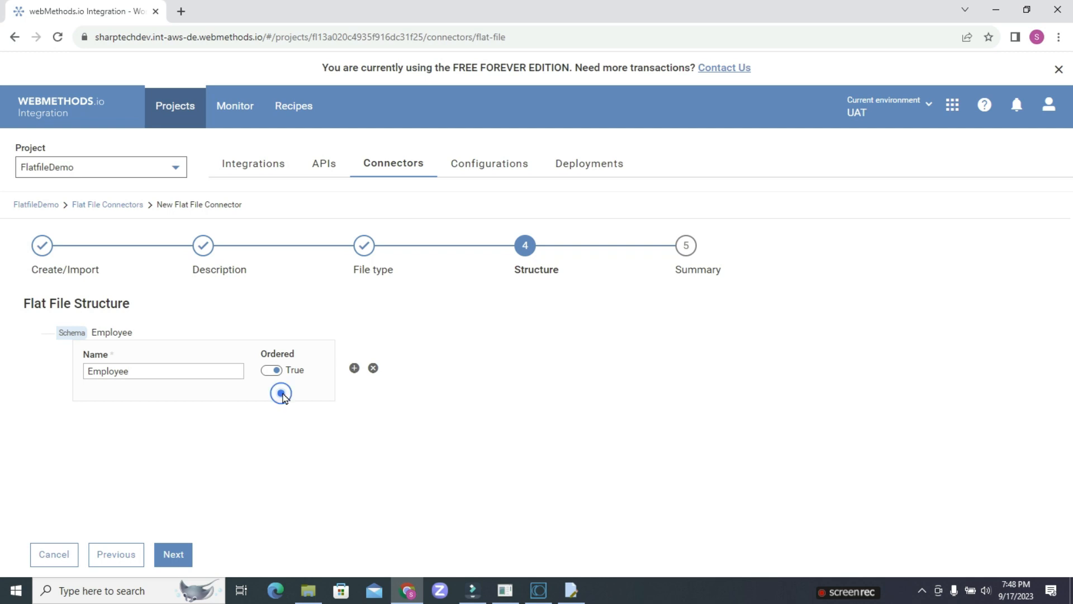
Step: Add a record under the Employee schema and name it Employee, matching the record definition in Designer's EmpDetailsFFDic
{"action": "left_click", "coordinate": [354, 368]}
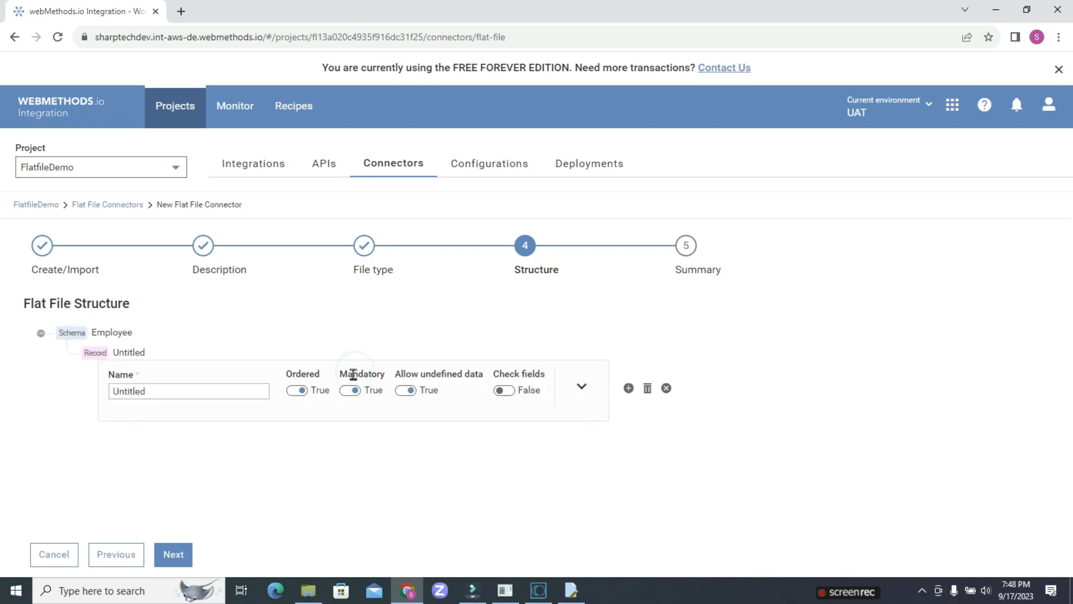
{"action": "left_click", "coordinate": [189, 393]}
{"action": "key", "text": "alt+Tab"}
{"action": "key", "text": "alt+Tab"}
{"action": "key", "text": "alt+Tab"}
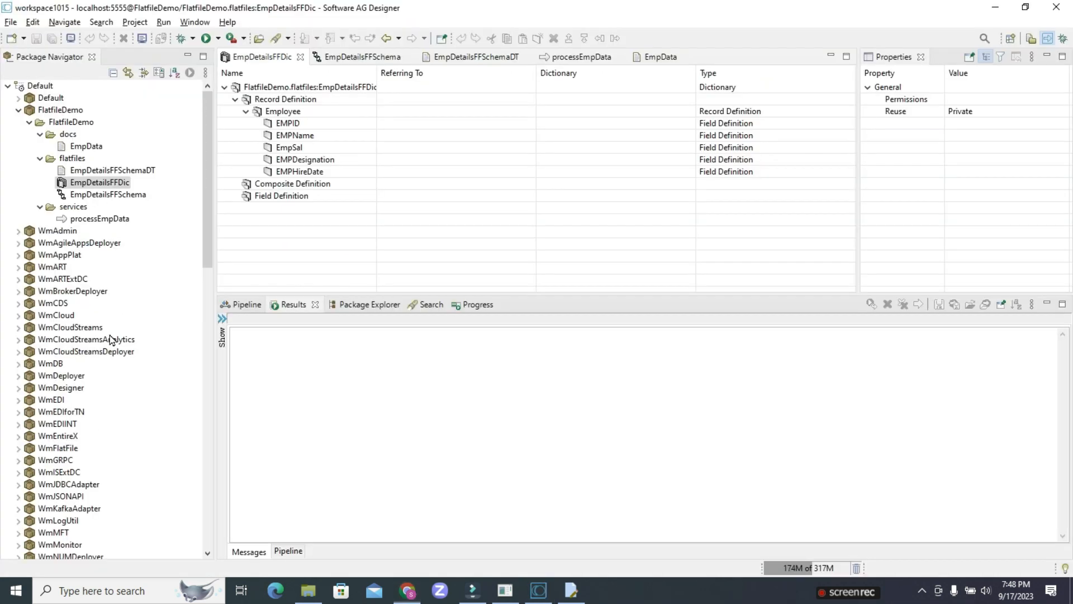
{"action": "key", "text": "alt+Tab"}
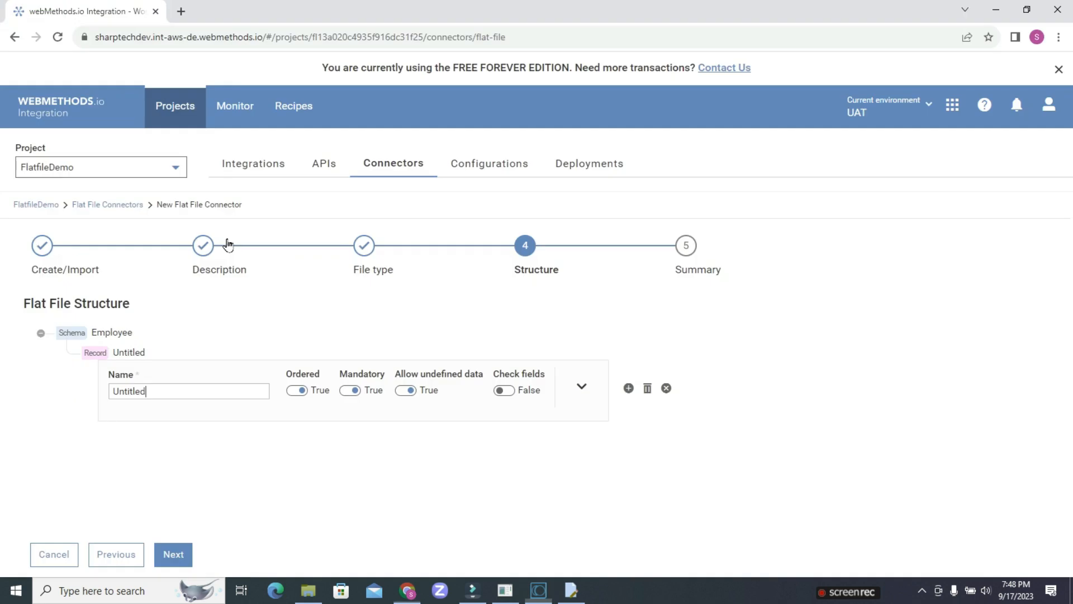
{"action": "double_click", "coordinate": [177, 396]}
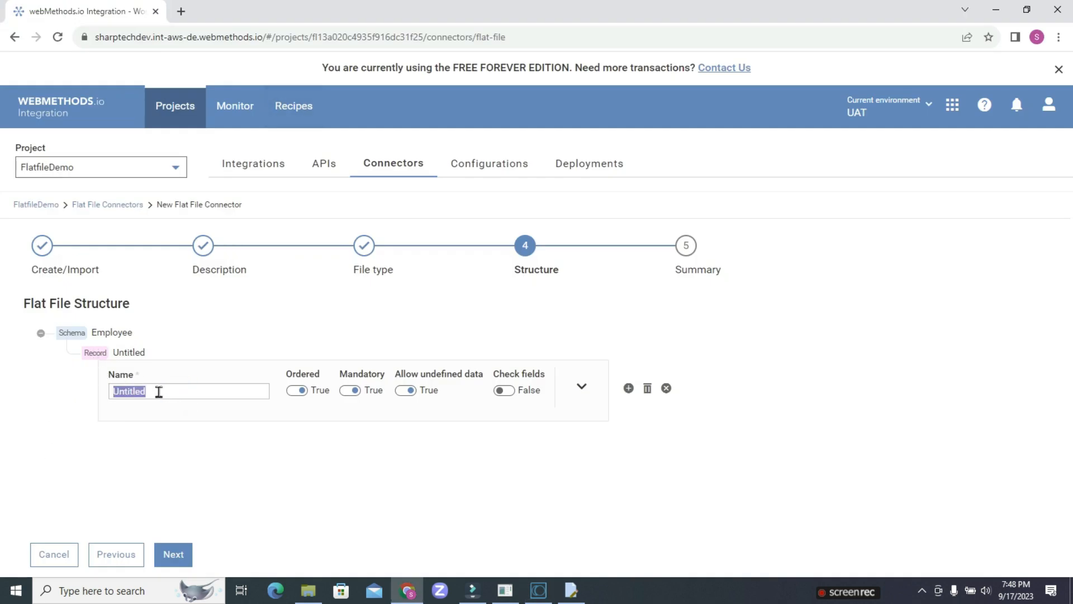
{"action": "type", "text": "E"}
{"action": "key", "text": "BackSpace"}
{"action": "type", "text": "Employee"}
{"action": "key", "text": "Return"}
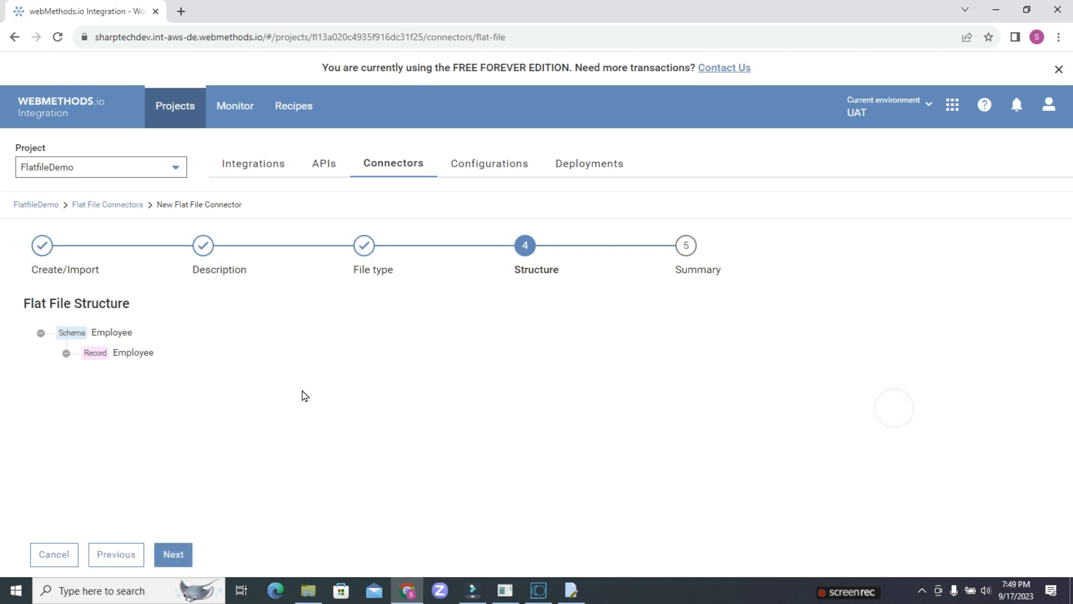
Step: Check the dictionary's EMPID field in Designer, and set the webMethods.io Employee record to Record definition with max repeat Unlimited
{"action": "key", "text": "alt+Tab"}
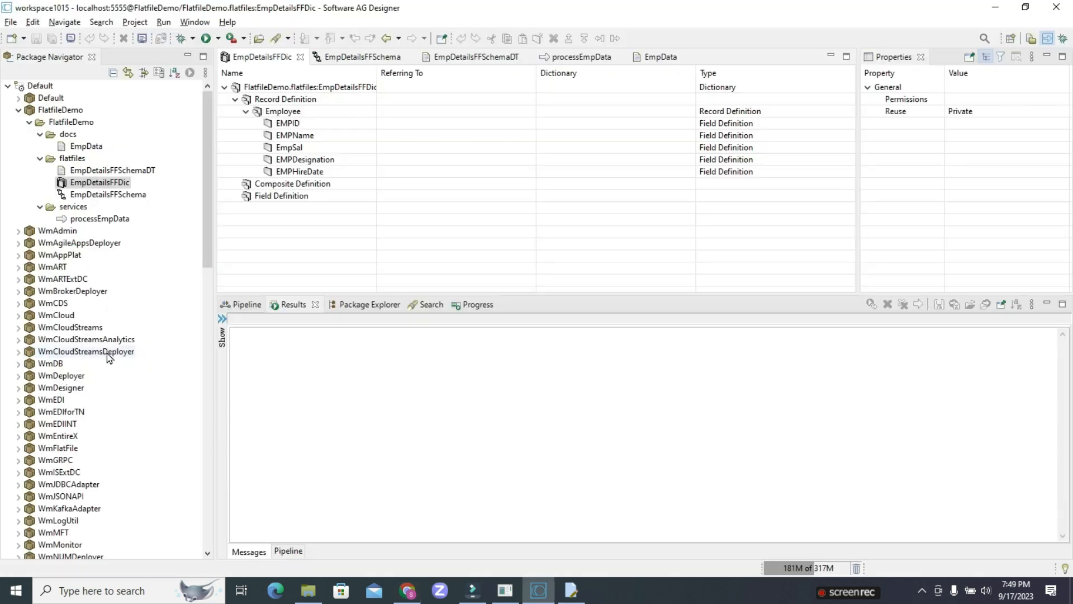
{"action": "left_click", "coordinate": [287, 123]}
{"action": "key", "text": "alt+Tab"}
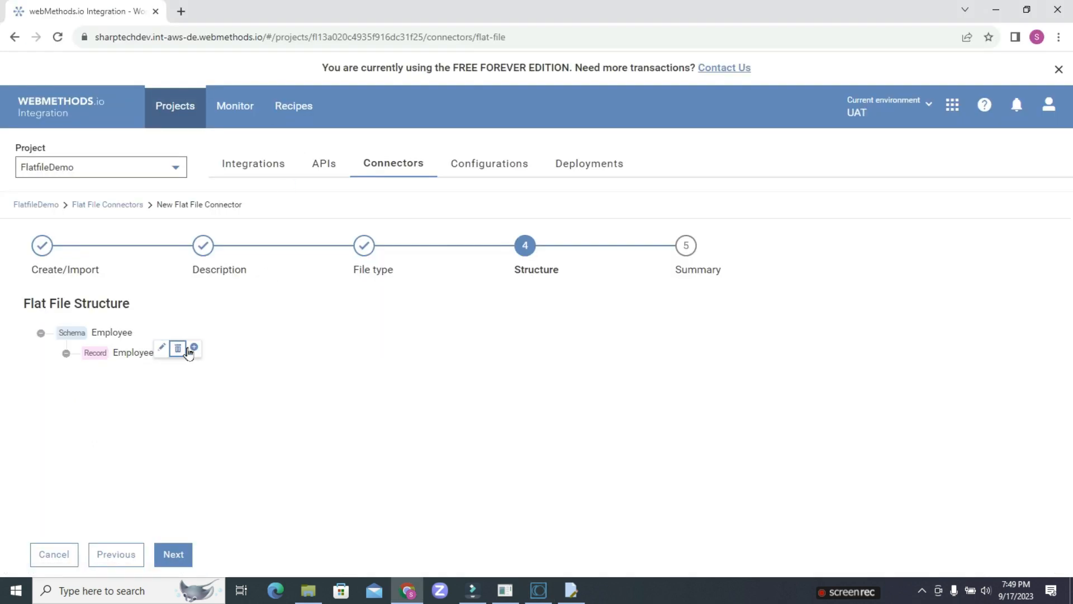
{"action": "left_click", "coordinate": [193, 350]}
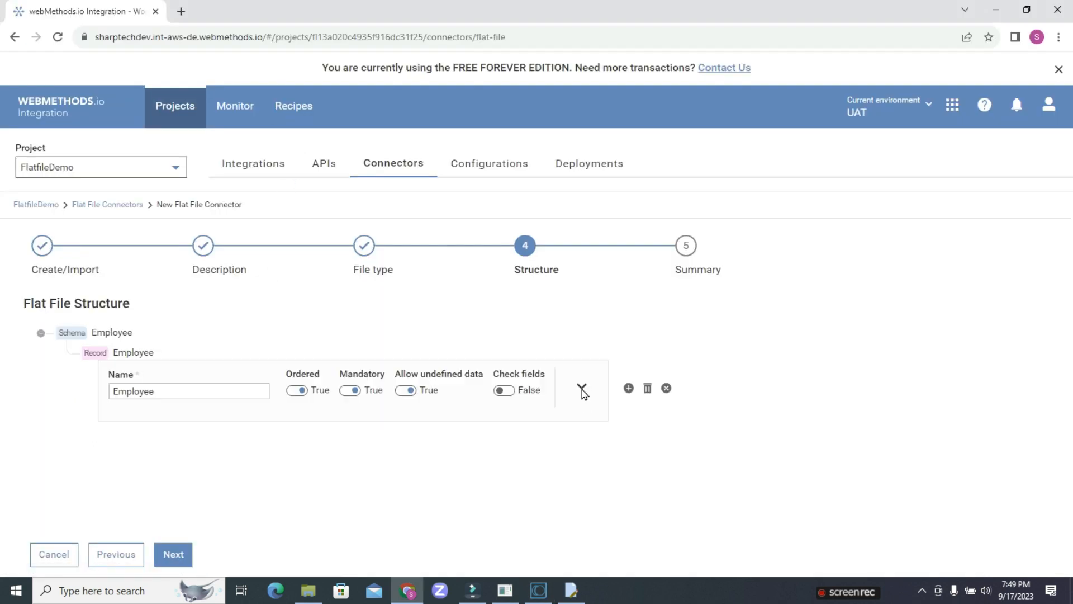
{"action": "left_click", "coordinate": [582, 389]}
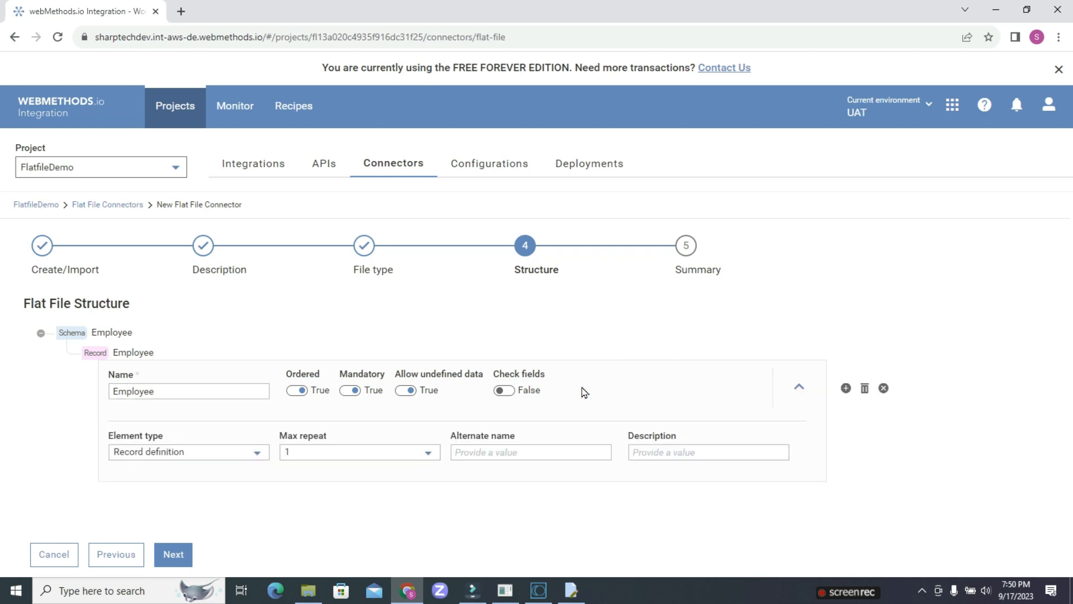
{"action": "left_click", "coordinate": [257, 453]}
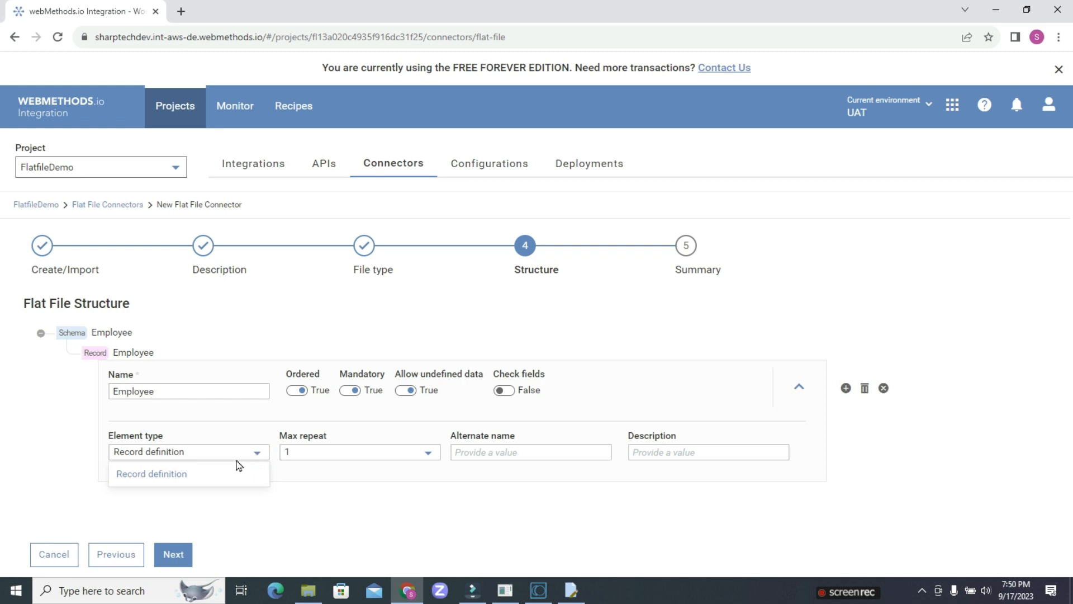
{"action": "left_click", "coordinate": [167, 475]}
{"action": "left_click", "coordinate": [370, 454]}
{"action": "left_click", "coordinate": [321, 495]}
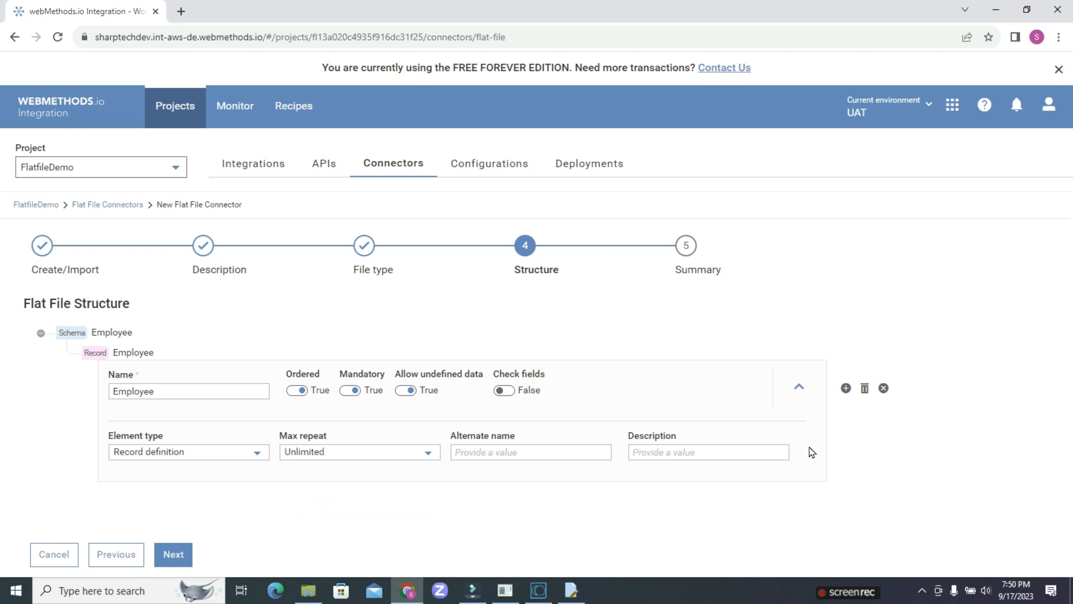
Step: Add a child element under the Employee record and set its element type to Field definition
{"action": "left_click", "coordinate": [847, 388]}
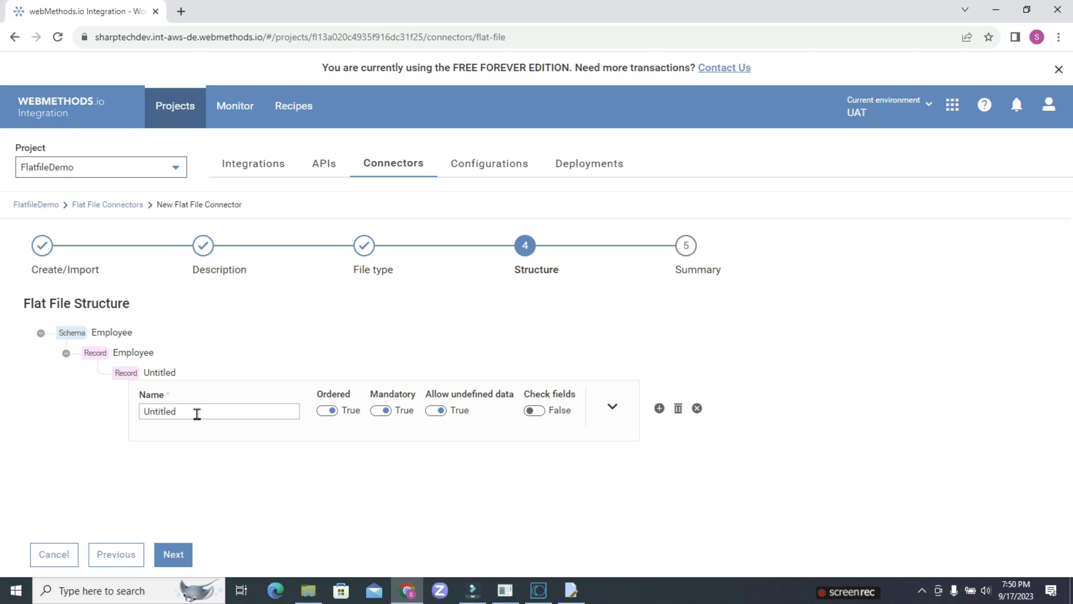
{"action": "left_click", "coordinate": [197, 413]}
{"action": "left_click", "coordinate": [614, 407]}
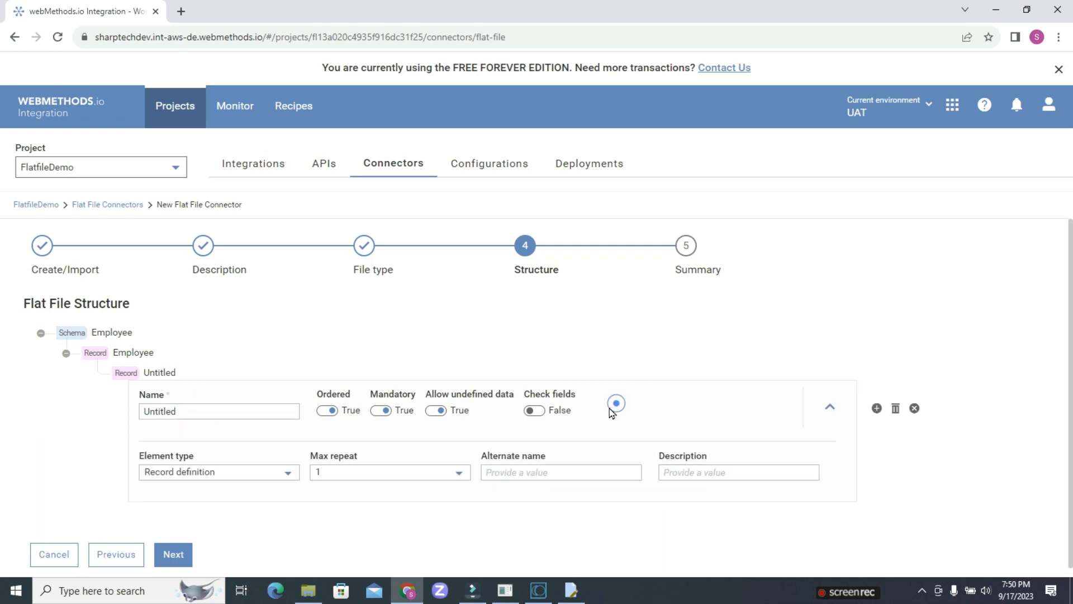
{"action": "left_click", "coordinate": [237, 473]}
{"action": "left_click", "coordinate": [187, 531]}
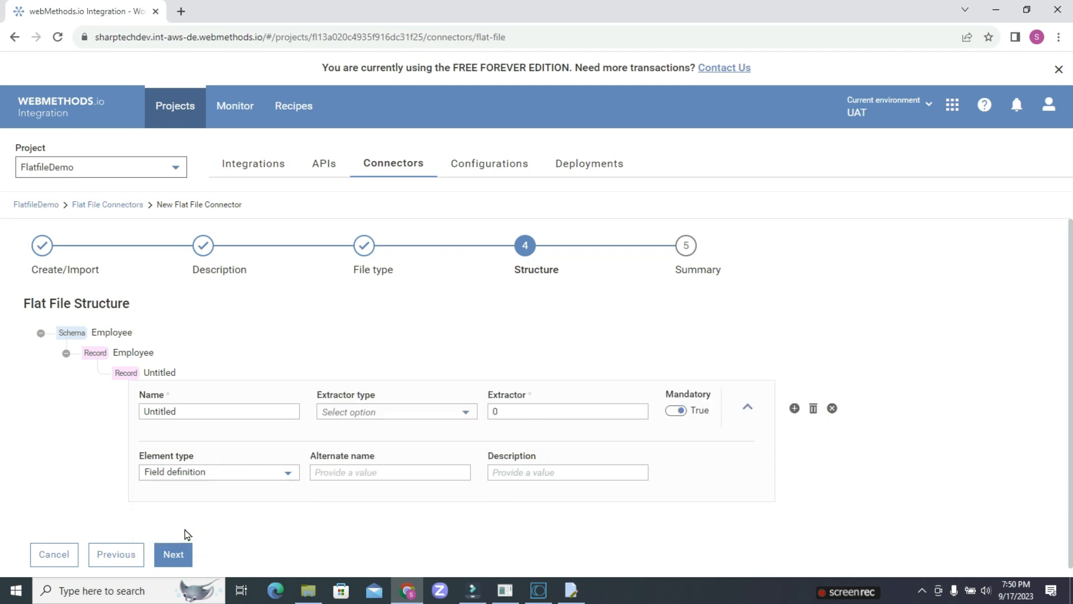
Step: Name the untitled field definition under the Employee record EMPID and use Nth field as its extractor type
{"action": "double_click", "coordinate": [216, 412]}
{"action": "type", "text": "EMPID"}
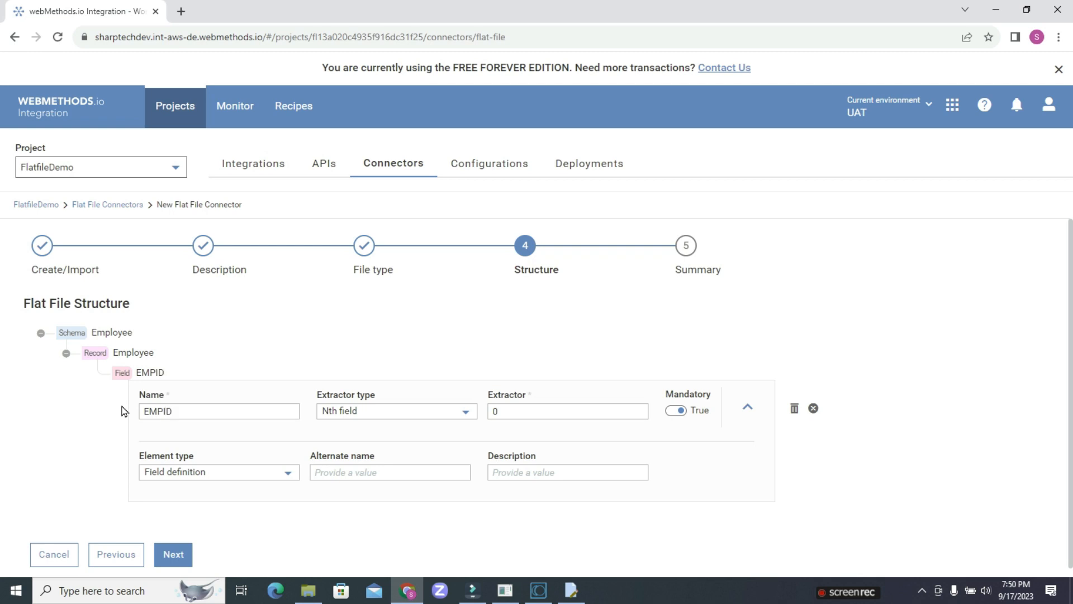
{"action": "left_click", "coordinate": [381, 411]}
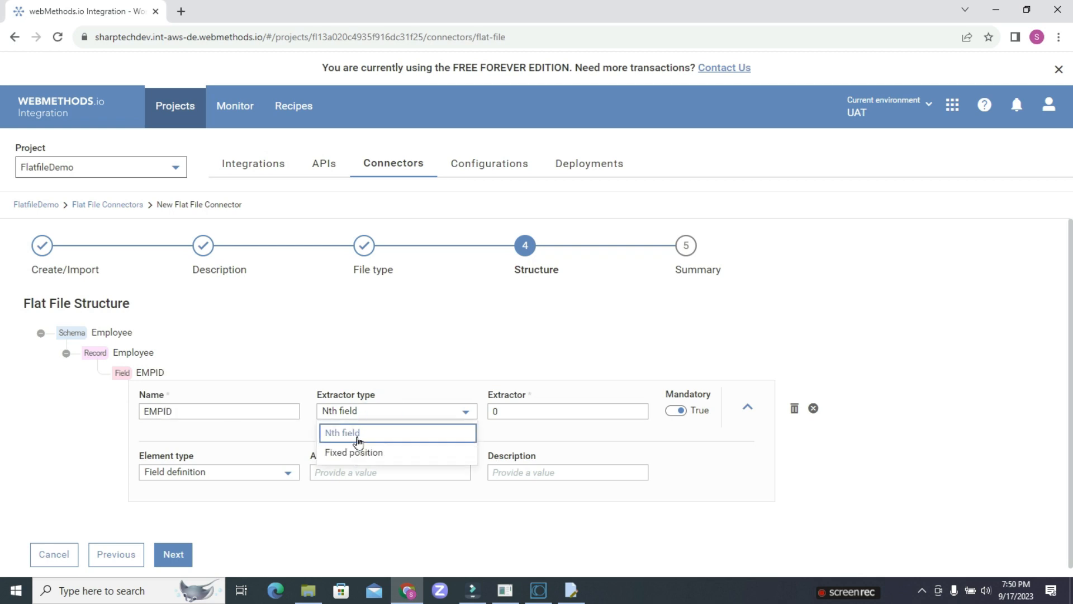
{"action": "left_click", "coordinate": [554, 386]}
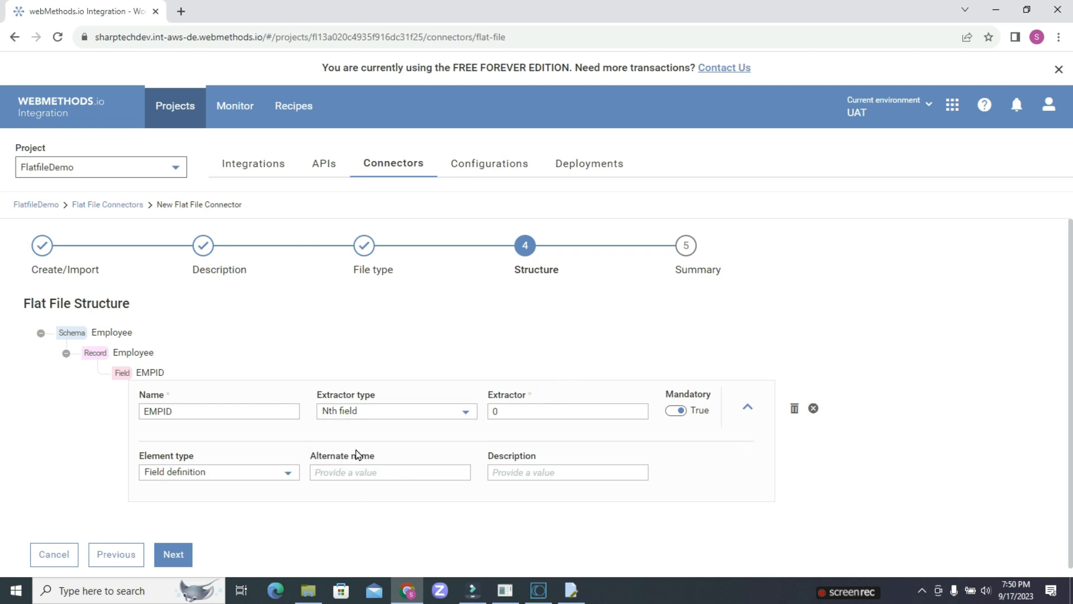
{"action": "left_click", "coordinate": [192, 411]}
{"action": "left_click", "coordinate": [147, 371]}
Step: Add a second element to the Employee record, set its element type to Field definition and name it EMPName
{"action": "mouse_move", "coordinate": [148, 352]}
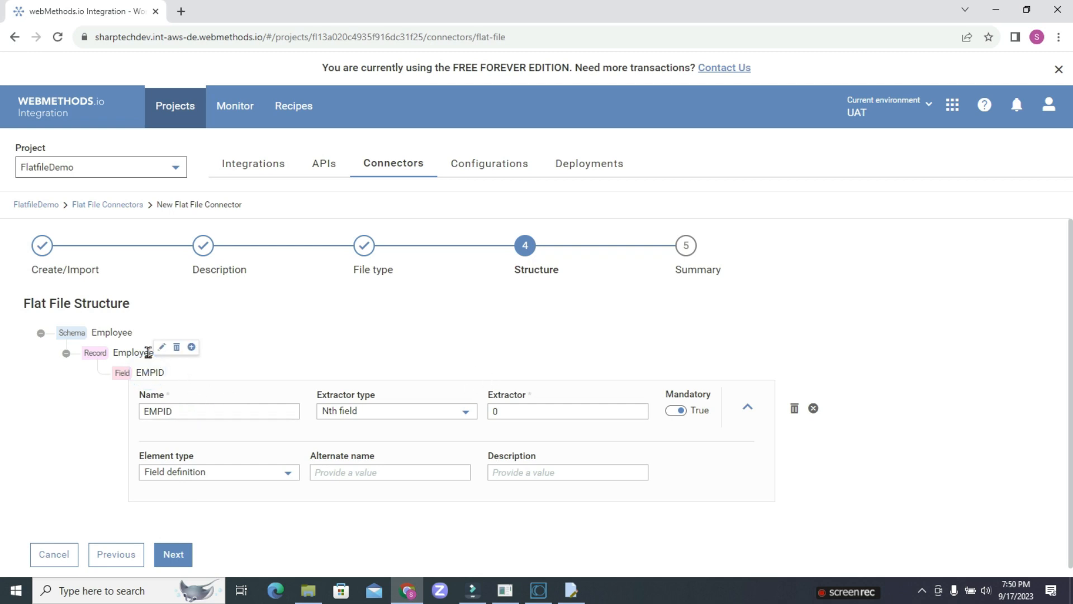
{"action": "left_click", "coordinate": [191, 348]}
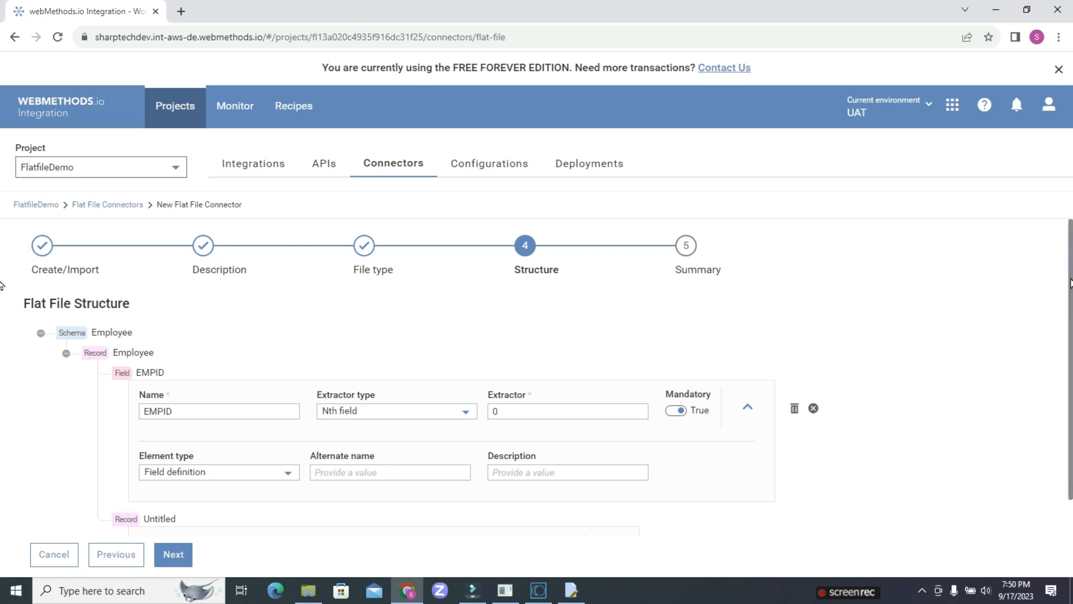
{"action": "scroll", "coordinate": [4, 358], "scroll_direction": "down", "scroll_amount": 2}
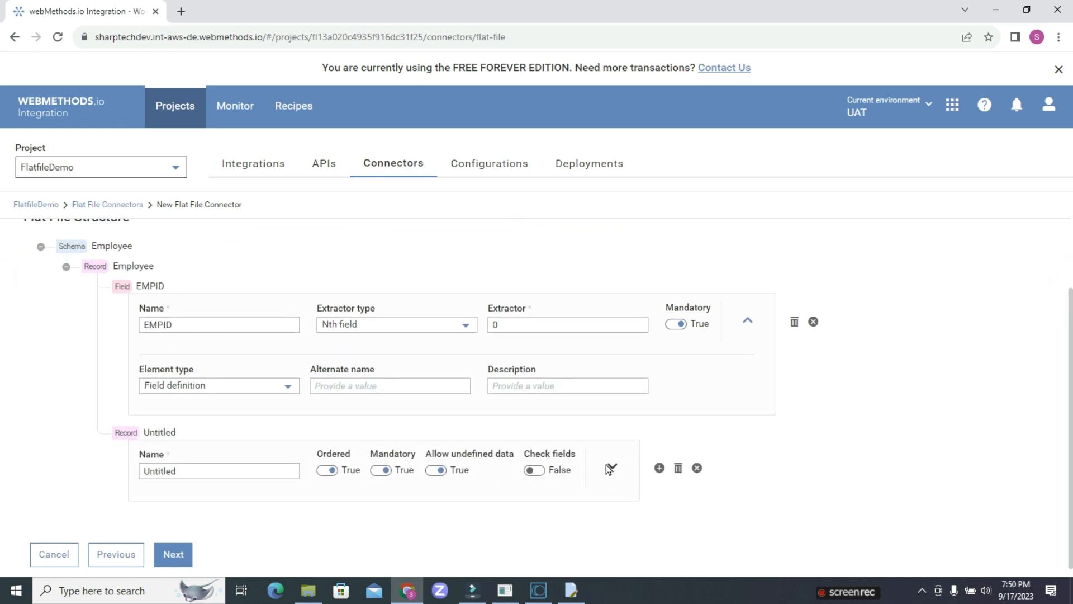
{"action": "left_click", "coordinate": [611, 468]}
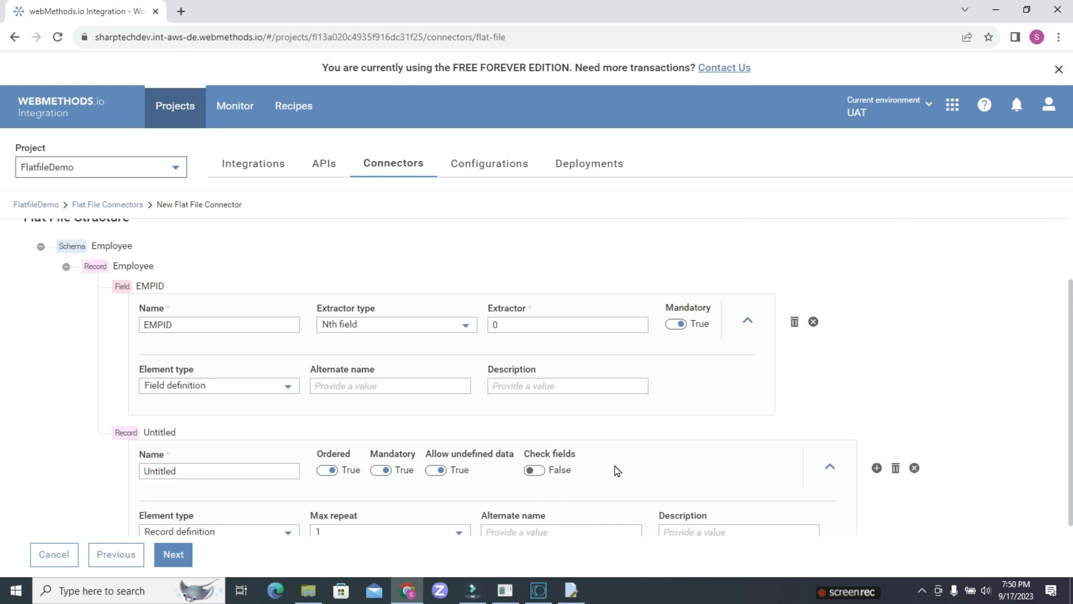
{"action": "left_click", "coordinate": [289, 534]}
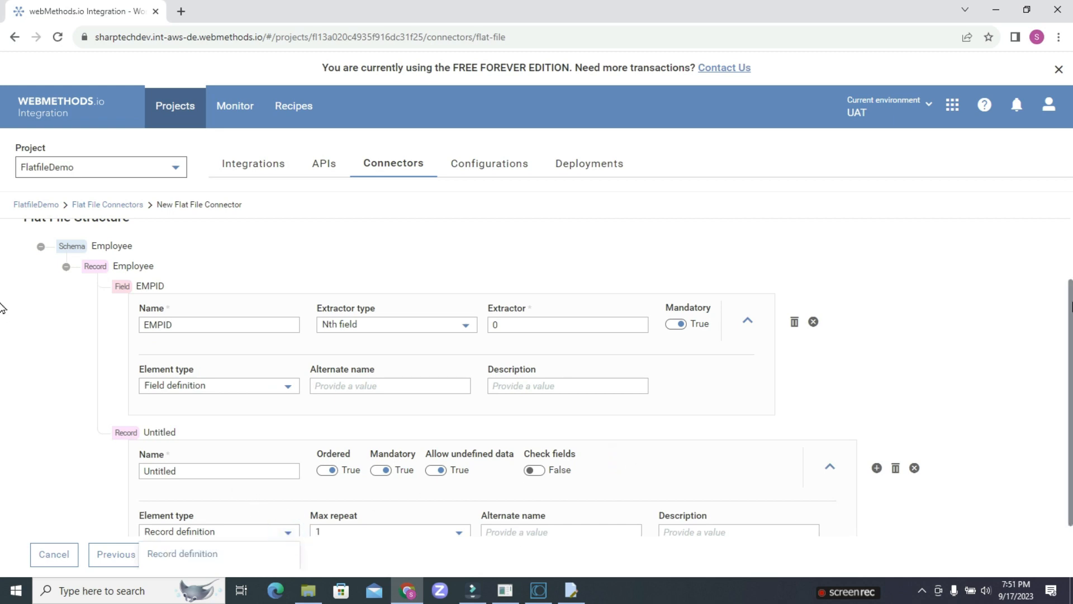
{"action": "scroll", "coordinate": [3, 307], "scroll_direction": "down", "scroll_amount": 1}
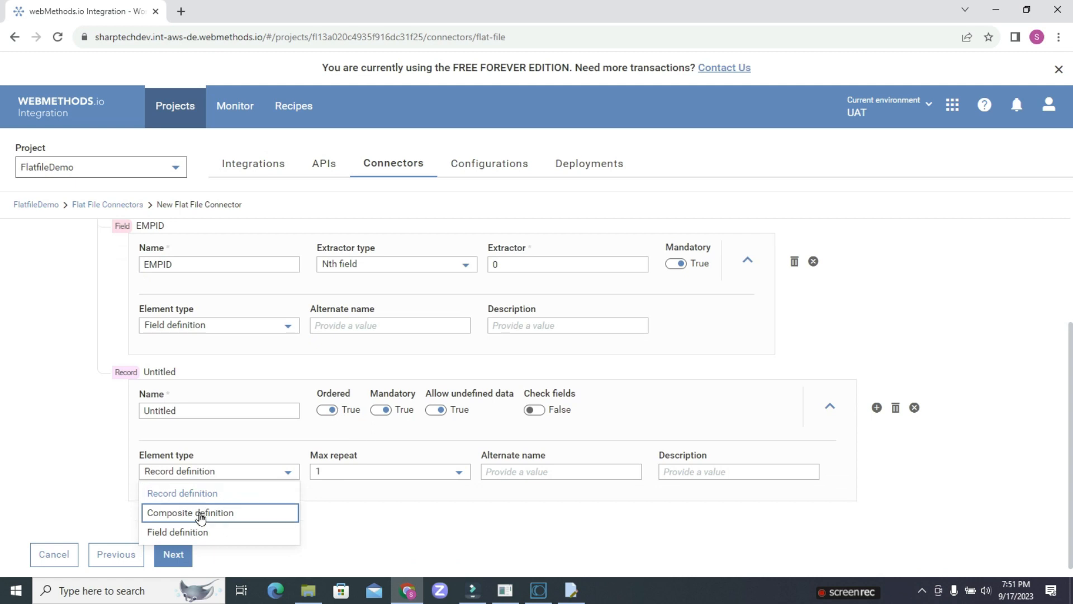
{"action": "left_click", "coordinate": [200, 531]}
{"action": "left_click", "coordinate": [211, 409]}
{"action": "double_click", "coordinate": [211, 410]}
{"action": "type", "text": "EMPName"}
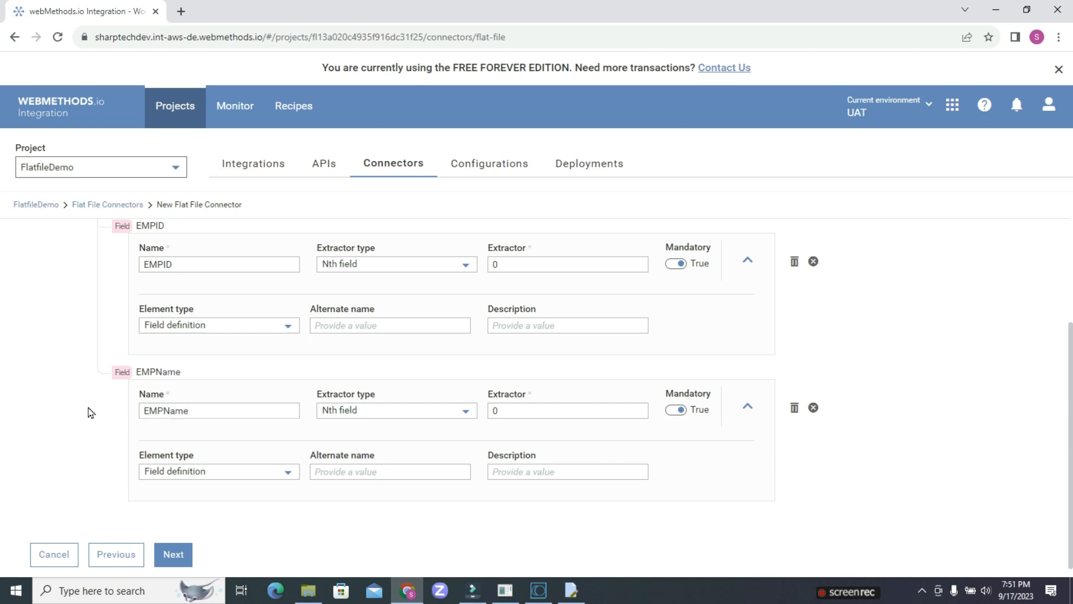
{"action": "left_click", "coordinate": [739, 454]}
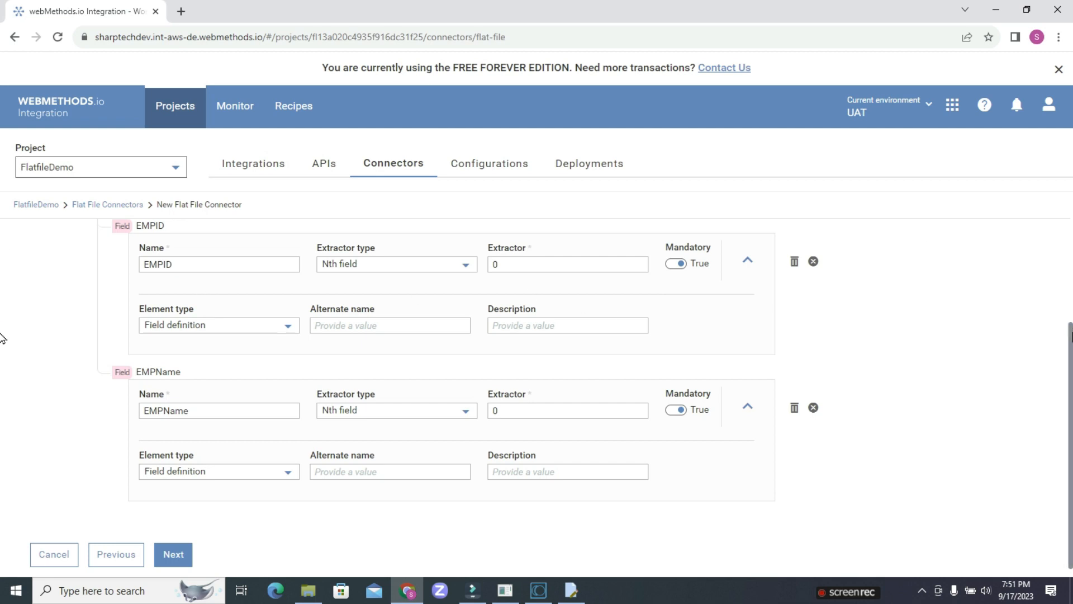
Step: Add a third element to the Employee record as a Field definition named EMPSal
{"action": "scroll", "coordinate": [1054, 276], "scroll_direction": "up", "scroll_amount": 2}
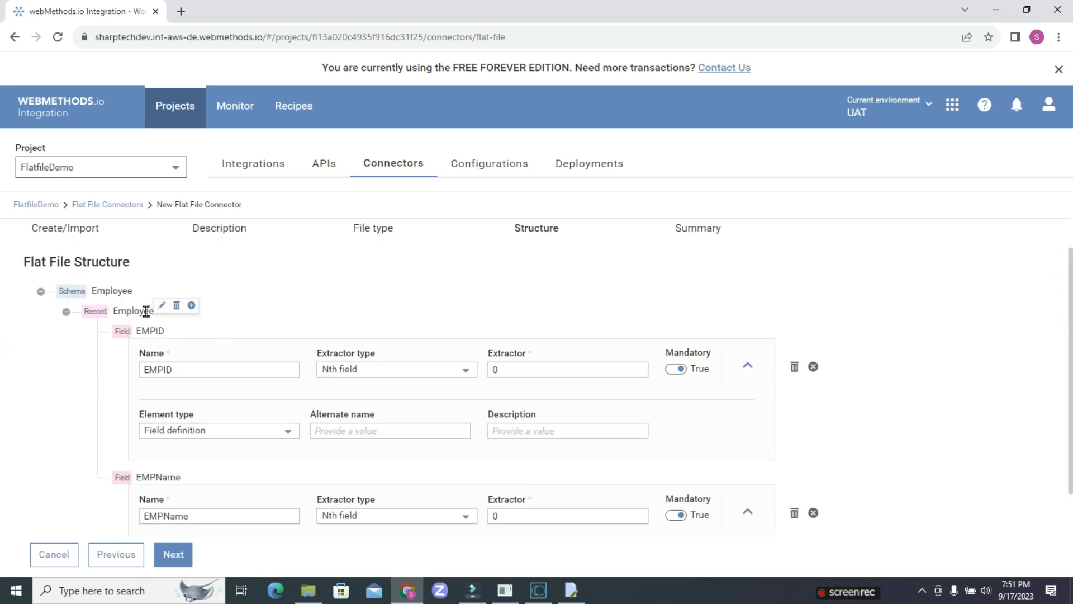
{"action": "mouse_move", "coordinate": [177, 307]}
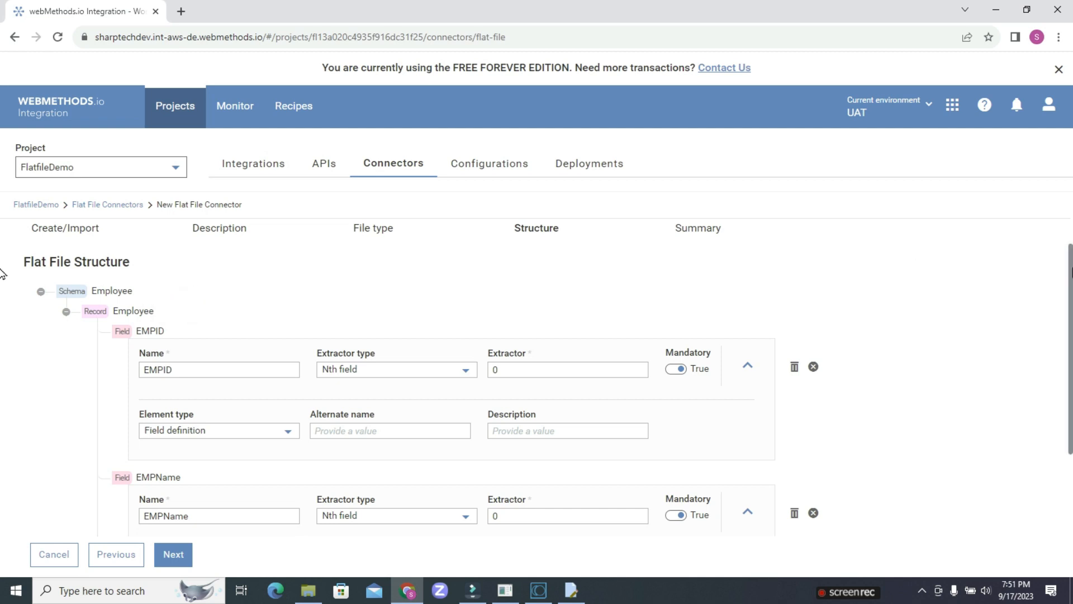
{"action": "scroll", "coordinate": [1, 294], "scroll_direction": "down", "scroll_amount": 3}
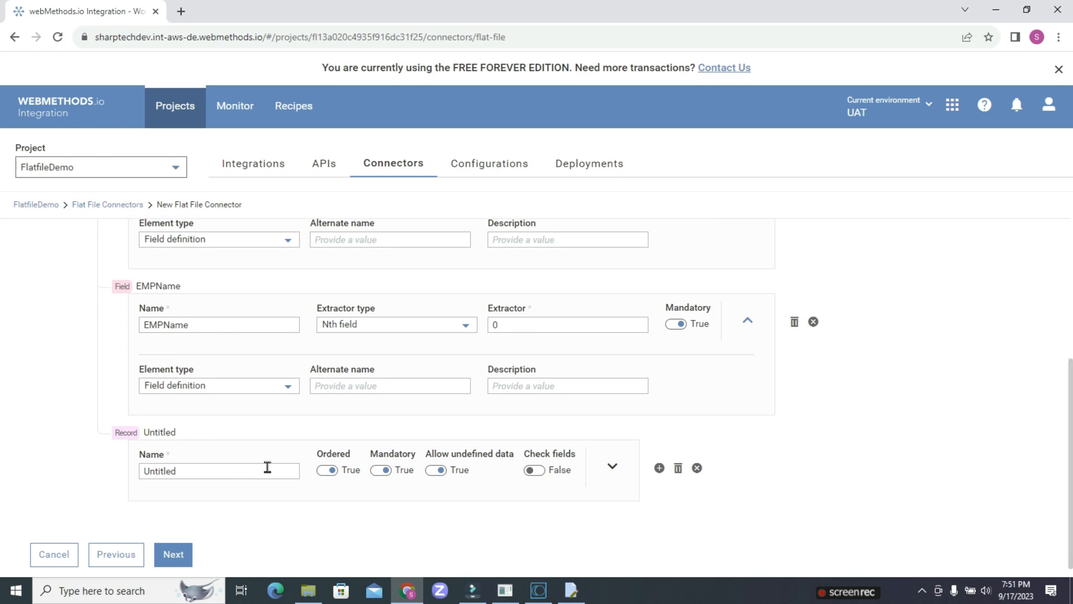
{"action": "left_click", "coordinate": [613, 468]}
{"action": "left_click", "coordinate": [289, 529]}
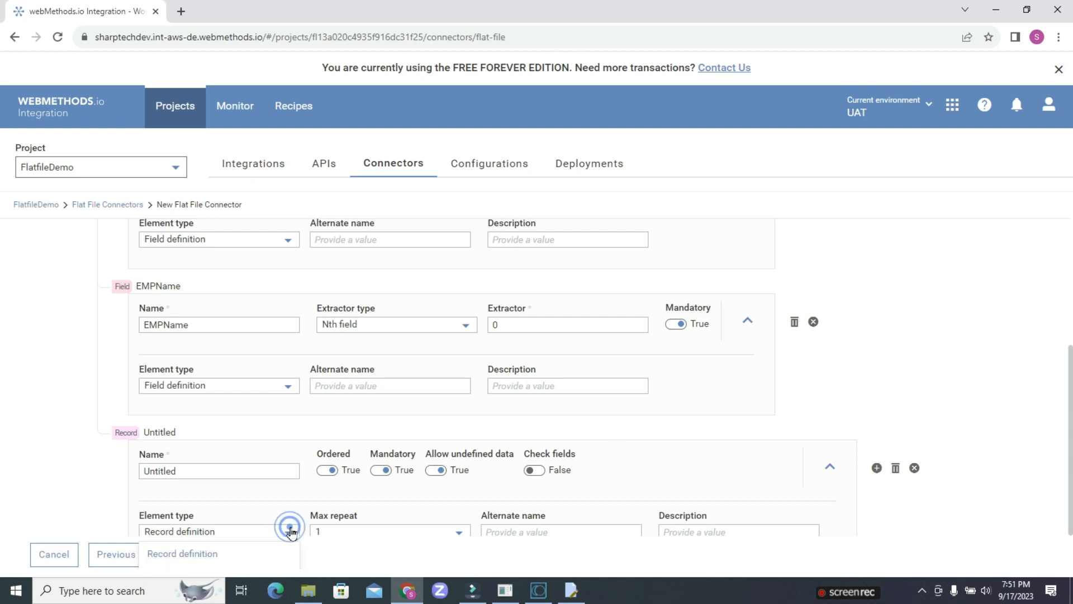
{"action": "scroll", "coordinate": [1, 366], "scroll_direction": "down", "scroll_amount": 1}
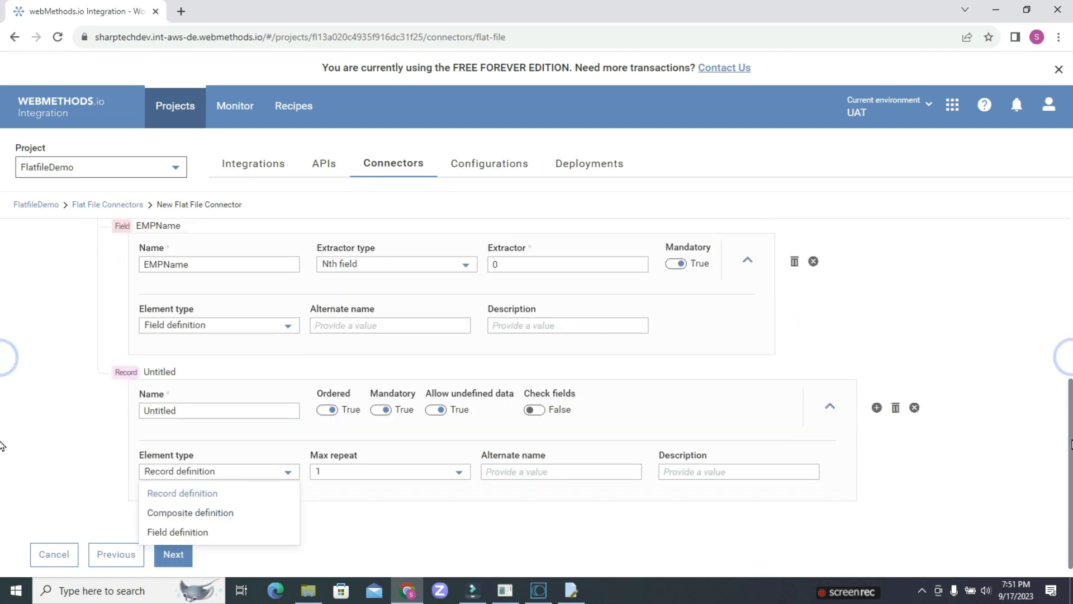
{"action": "left_click", "coordinate": [158, 532]}
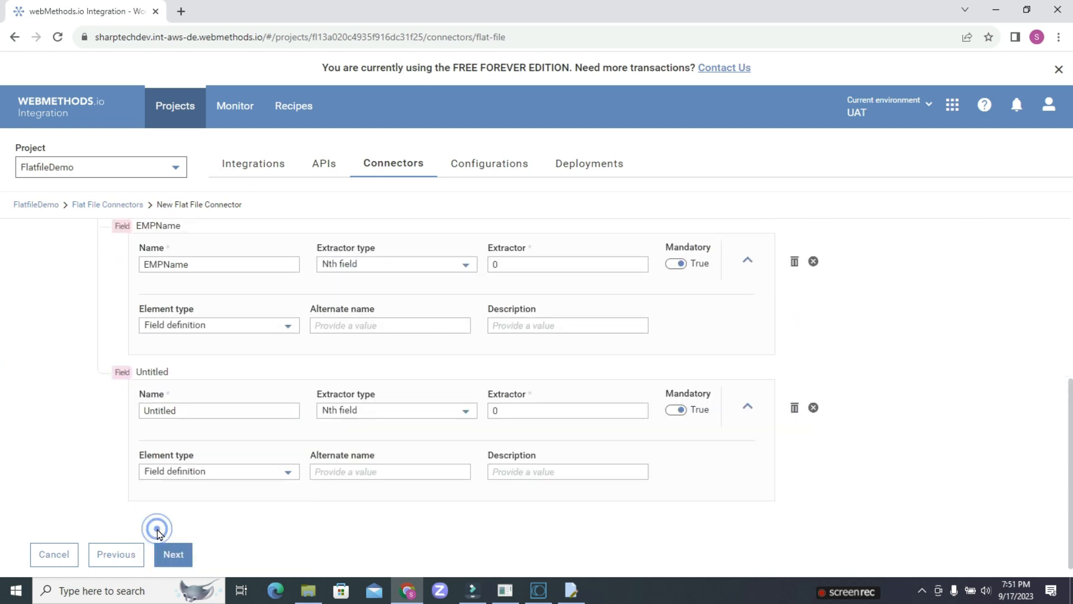
{"action": "left_click", "coordinate": [179, 411]}
{"action": "left_click_drag", "start_coordinate": [179, 410], "coordinate": [112, 417]}
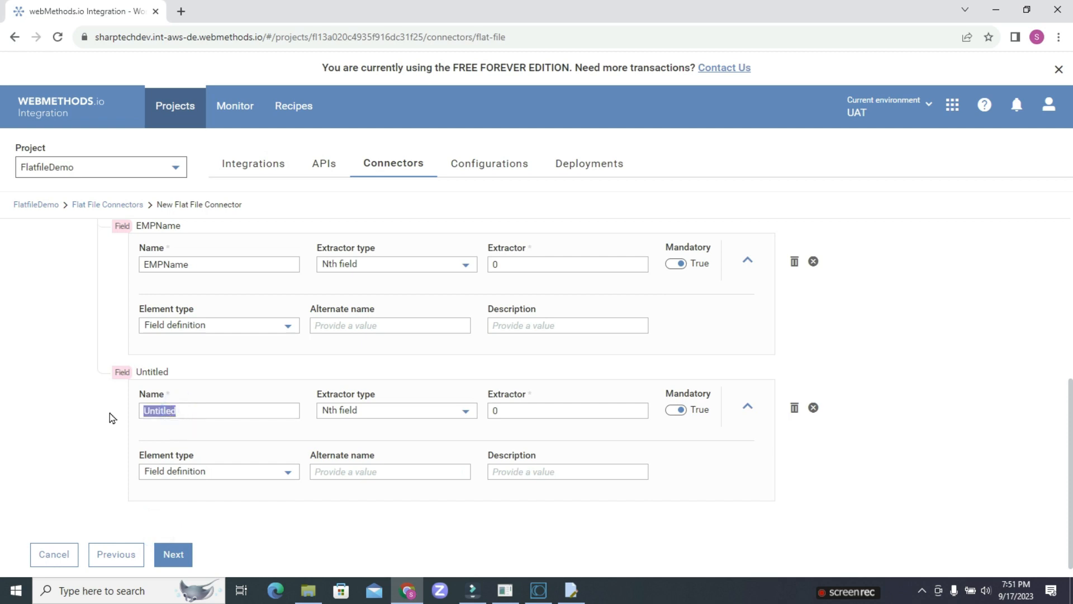
{"action": "type", "text": "EMPSal"}
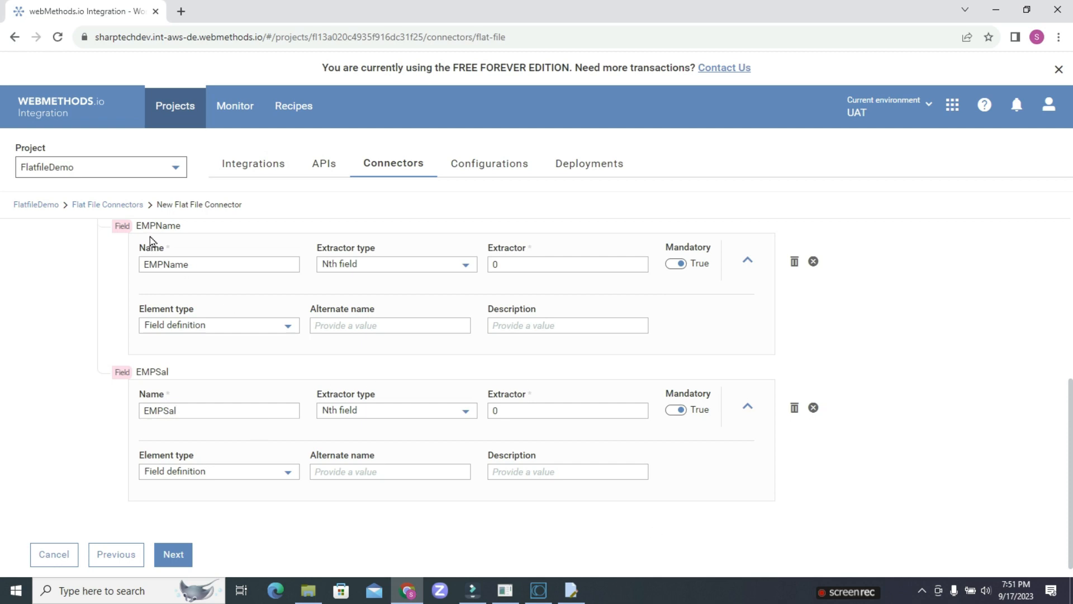
Step: Add two more child elements to the Employee record in the flat file structure
{"action": "left_click_drag", "start_coordinate": [1070, 413], "coordinate": [1054, 293]}
{"action": "mouse_move", "coordinate": [148, 280]}
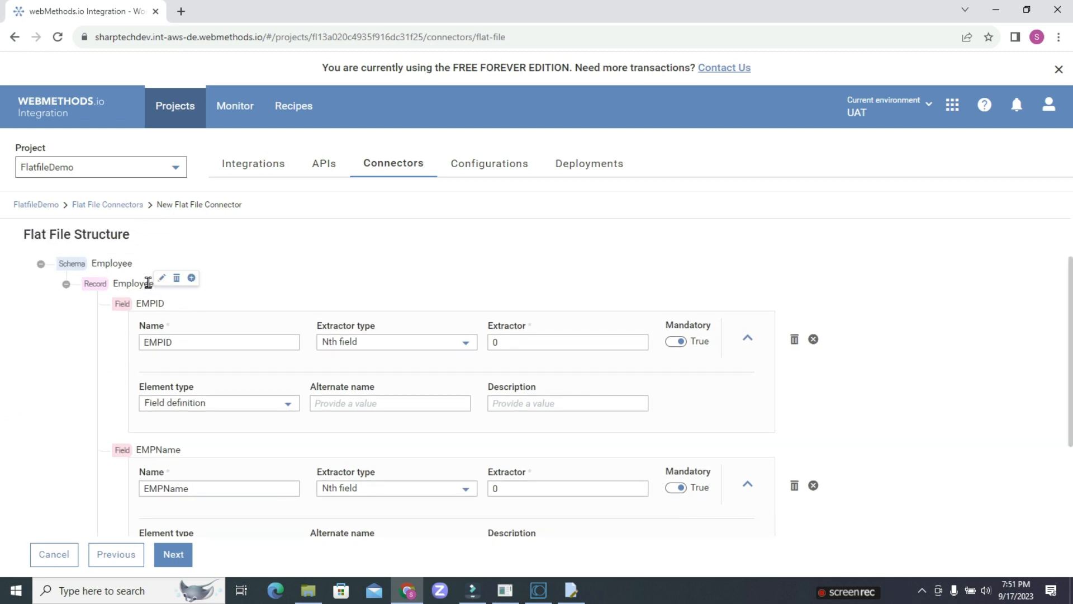
{"action": "left_click", "coordinate": [193, 281]}
{"action": "mouse_move", "coordinate": [142, 281]}
{"action": "left_click", "coordinate": [191, 278]}
Step: Change the first untitled record below EMPSal to a Field definition and name it EMPDesignation
{"action": "scroll", "coordinate": [2, 272], "scroll_direction": "down", "scroll_amount": 5}
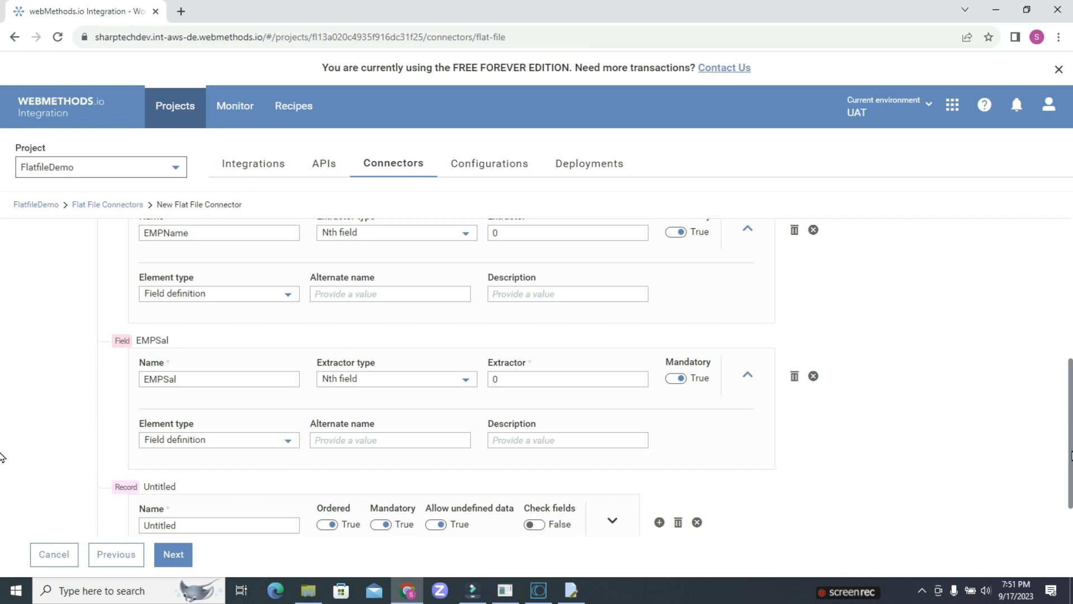
{"action": "scroll", "coordinate": [1, 443], "scroll_direction": "down", "scroll_amount": 3}
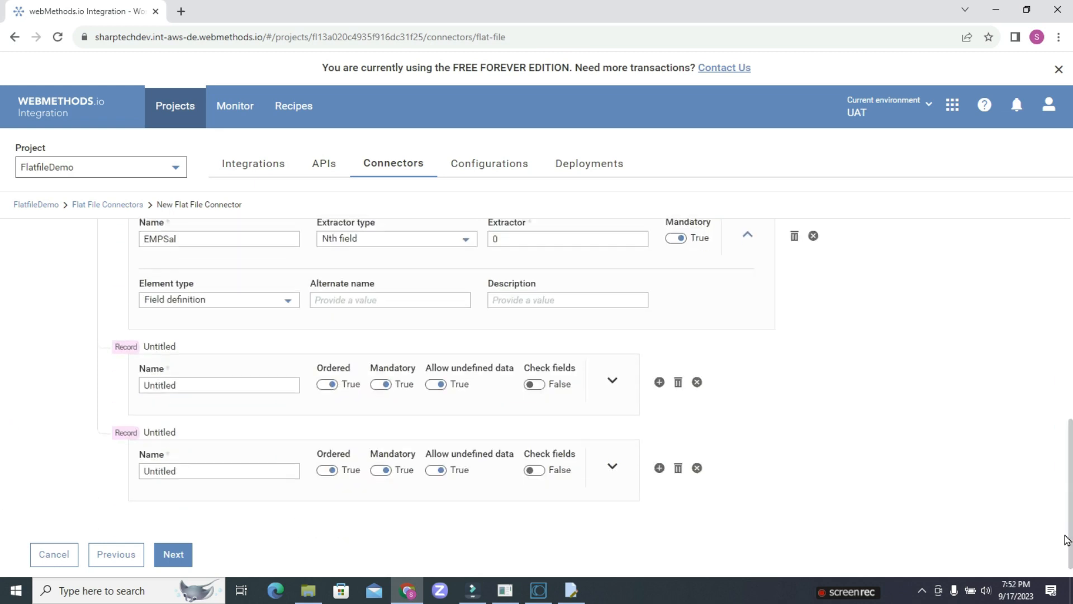
{"action": "left_click", "coordinate": [612, 383]}
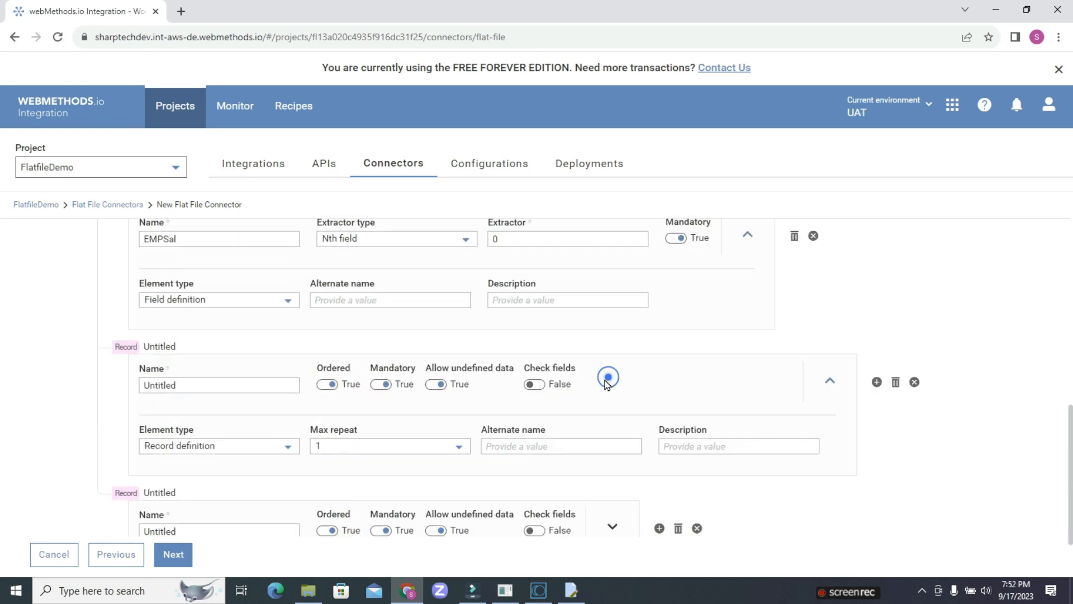
{"action": "left_click", "coordinate": [211, 444]}
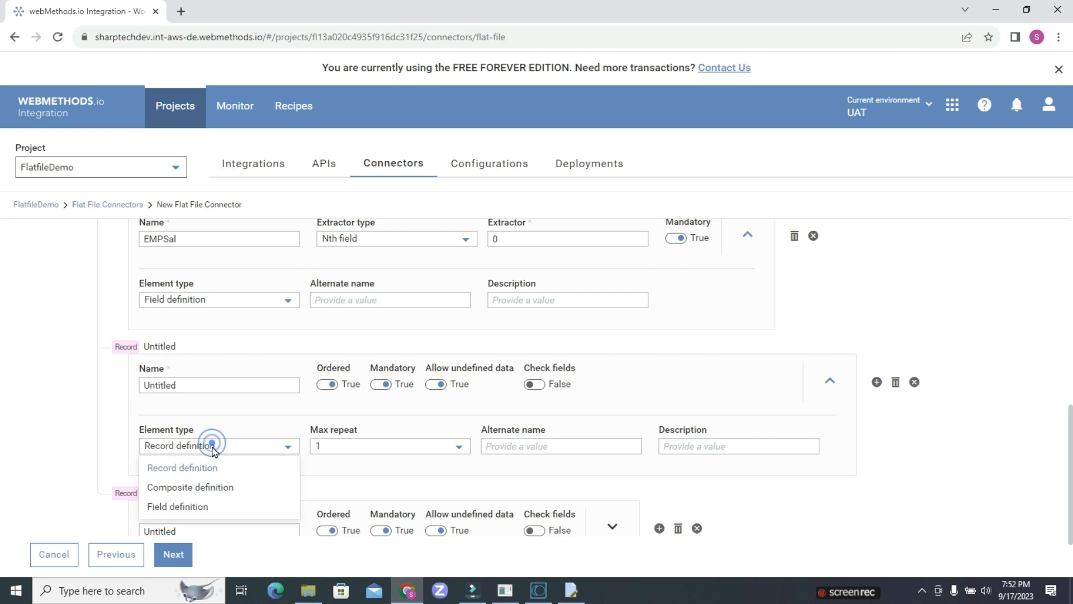
{"action": "left_click", "coordinate": [196, 505]}
{"action": "left_click", "coordinate": [188, 385]}
{"action": "key", "text": "ctrl+a"}
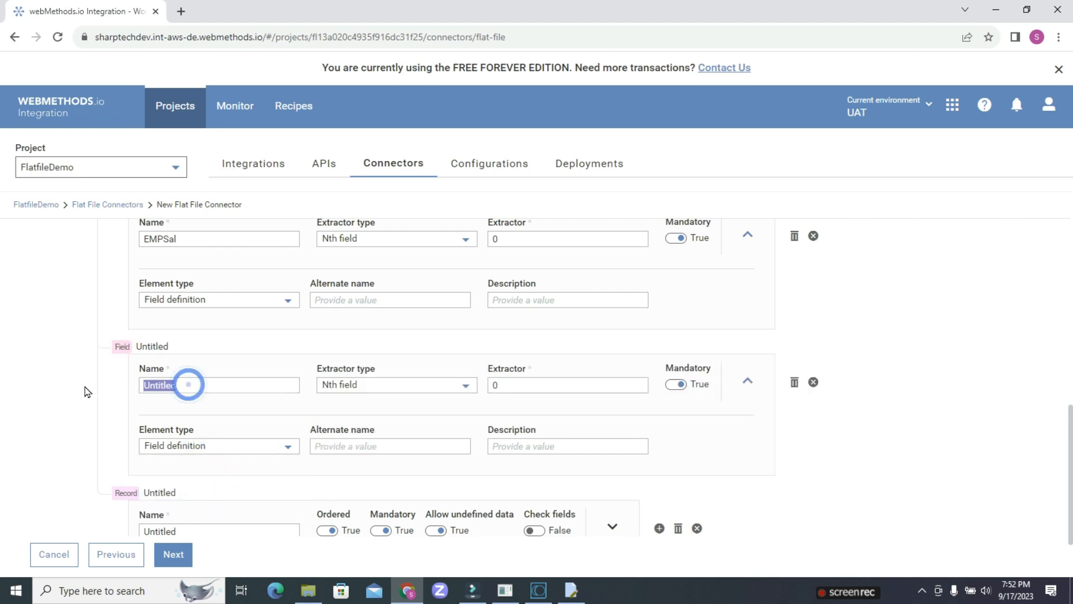
{"action": "type", "text": "EMP"}
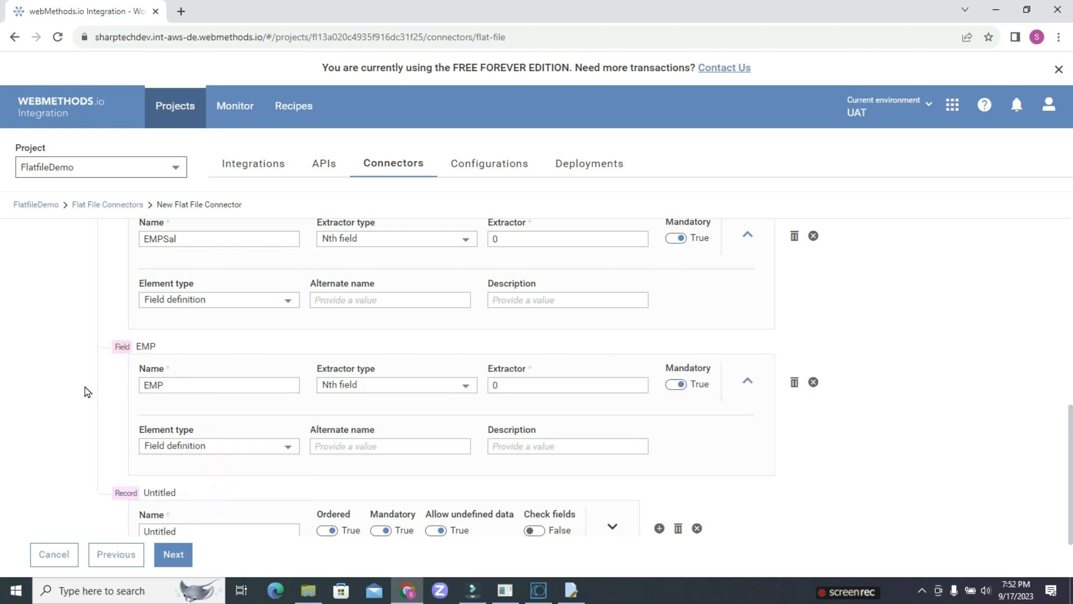
{"action": "type", "text": "Designation"}
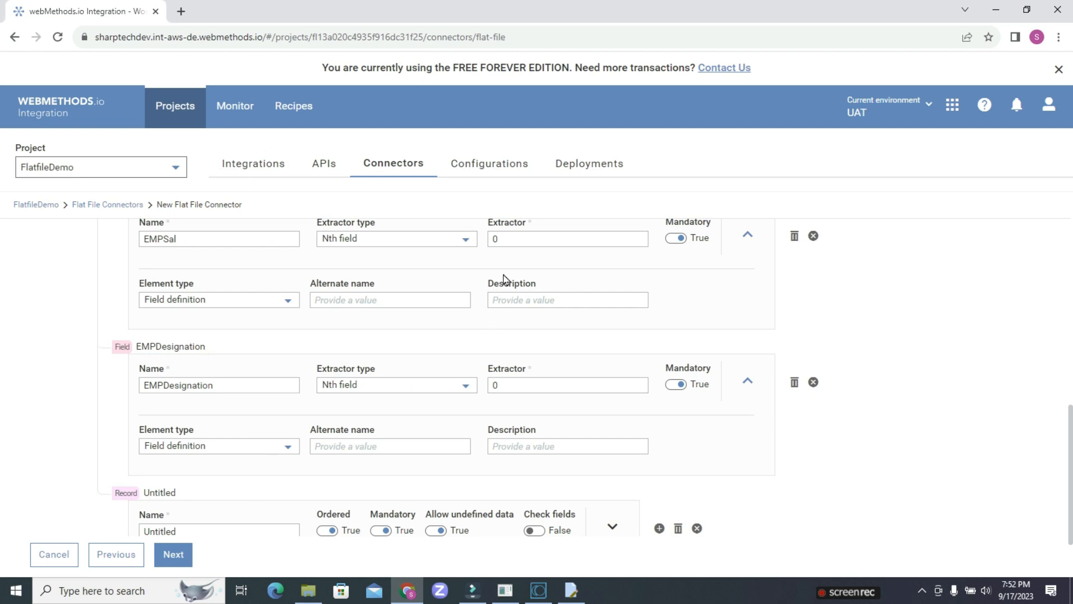
Step: Set the extractor to 1 for EMPName, 2 for EMPSal and 3 for EMPDesignation
{"action": "left_click_drag", "start_coordinate": [1067, 439], "coordinate": [1050, 322]}
{"action": "double_click", "coordinate": [497, 371]}
{"action": "type", "text": "1"}
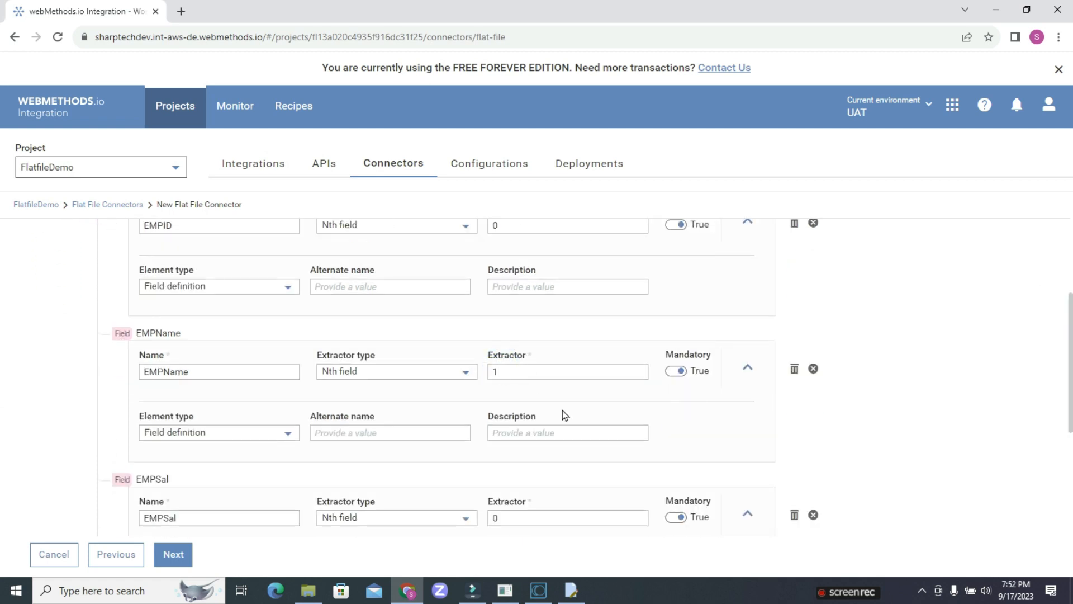
{"action": "double_click", "coordinate": [510, 517]}
{"action": "scroll", "coordinate": [2, 357], "scroll_direction": "down", "scroll_amount": 2}
{"action": "scroll", "coordinate": [3, 357], "scroll_direction": "down", "scroll_amount": 1}
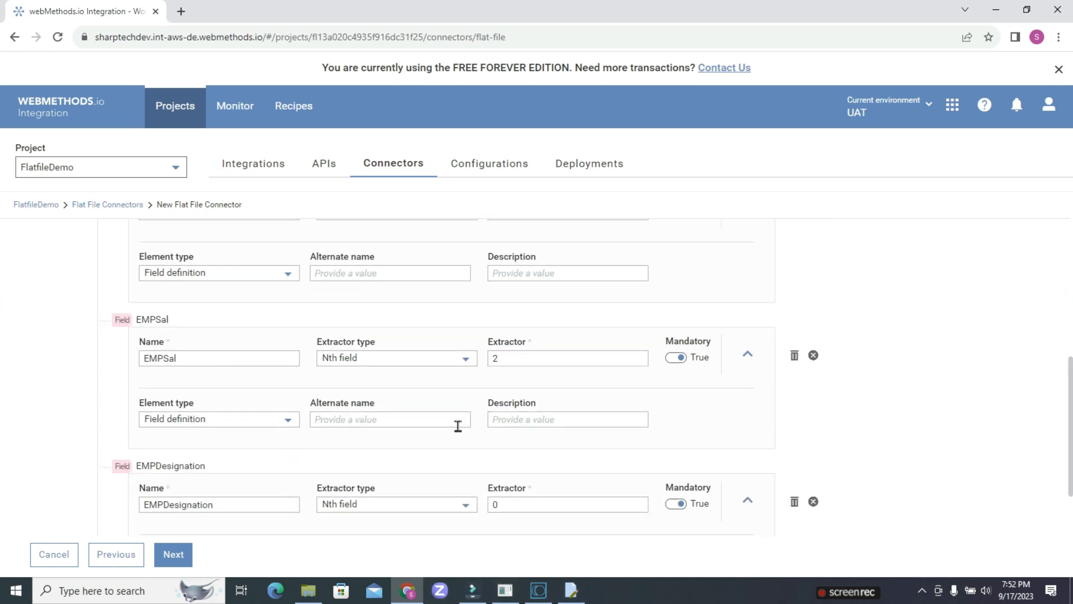
{"action": "double_click", "coordinate": [518, 507]}
{"action": "type", "text": "3"}
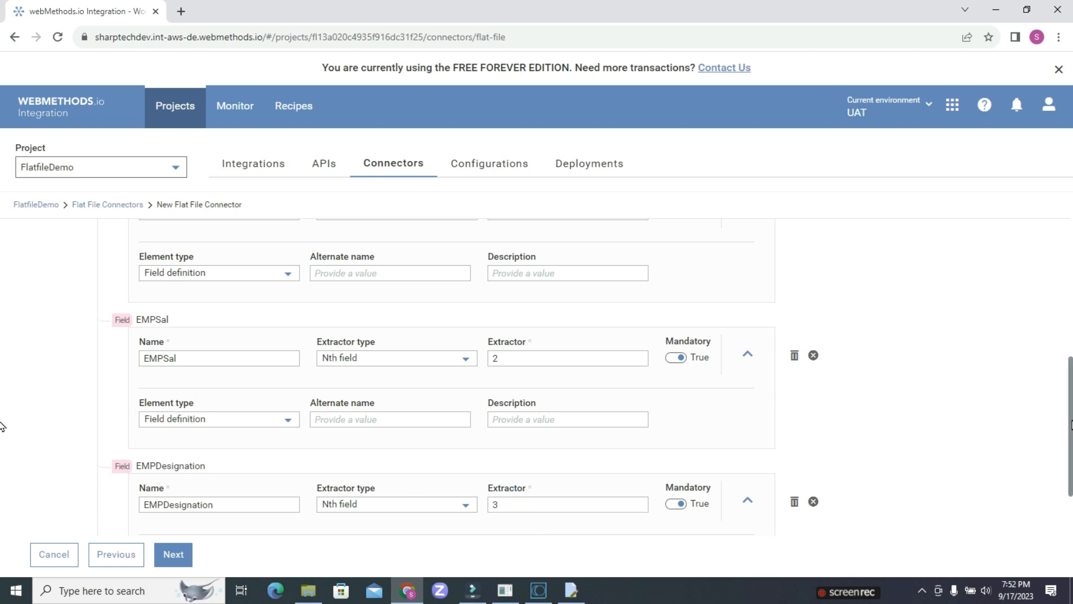
Step: Change the remaining untitled record to a Field definition and name it EMPHireDate
{"action": "scroll", "coordinate": [2, 426], "scroll_direction": "down", "scroll_amount": 3}
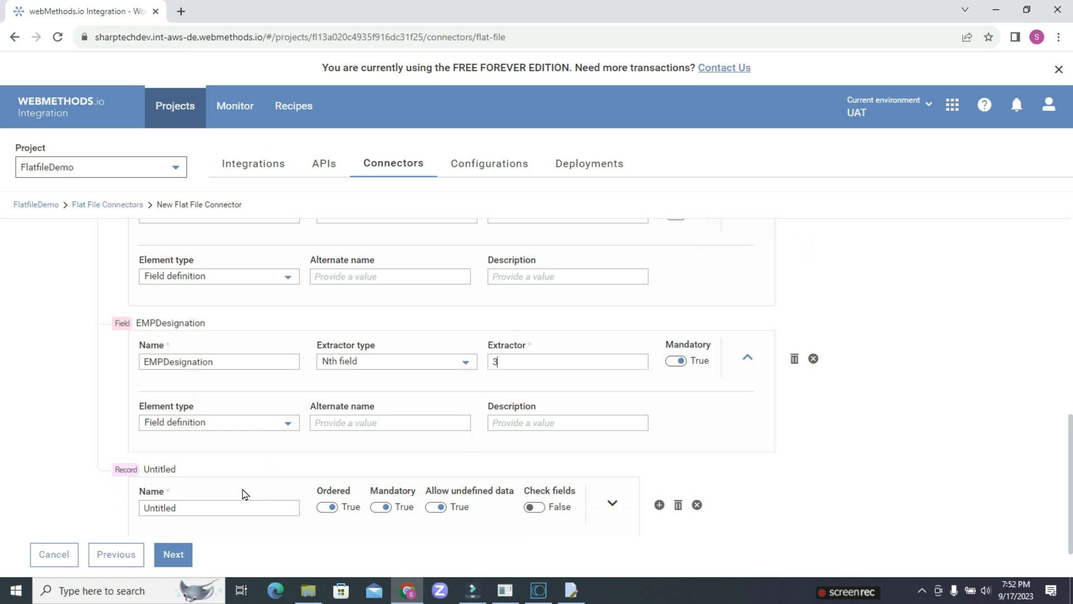
{"action": "left_click", "coordinate": [614, 506]}
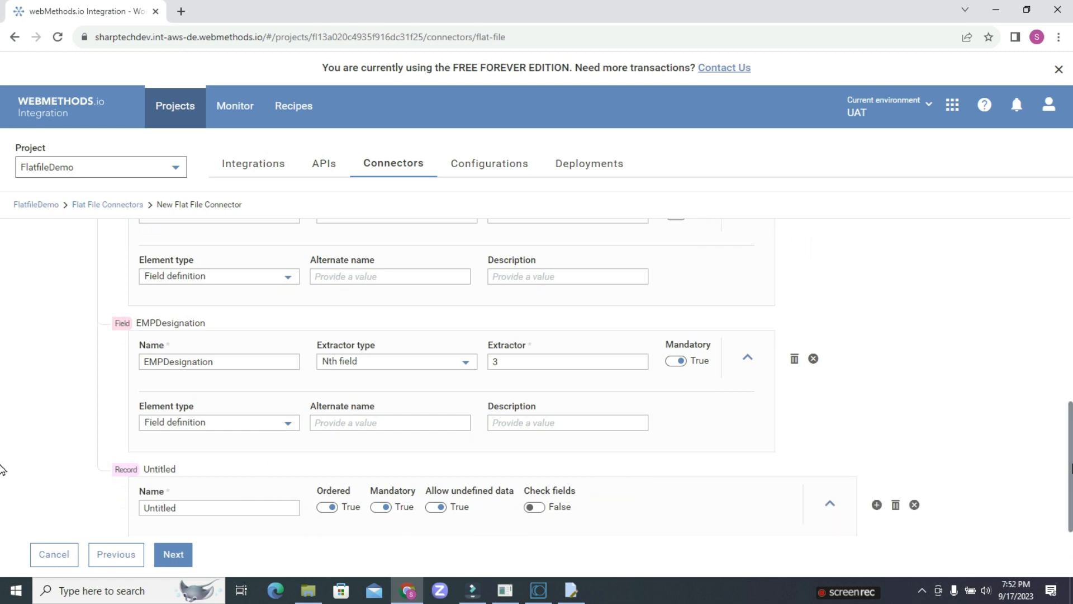
{"action": "scroll", "coordinate": [3, 454], "scroll_direction": "down", "scroll_amount": 2}
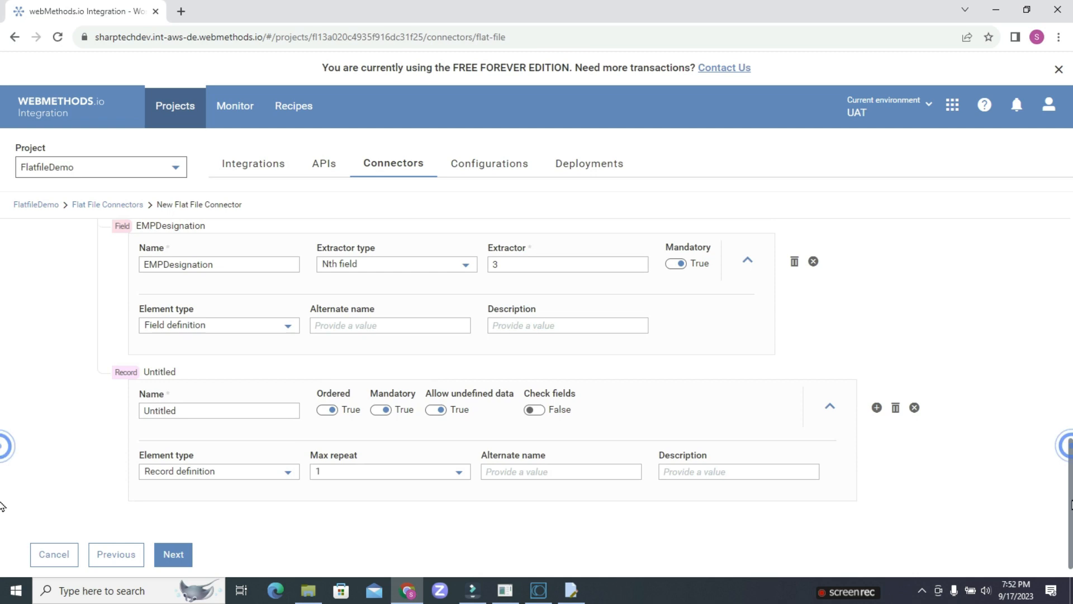
{"action": "left_click", "coordinate": [266, 473]}
{"action": "left_click", "coordinate": [206, 531]}
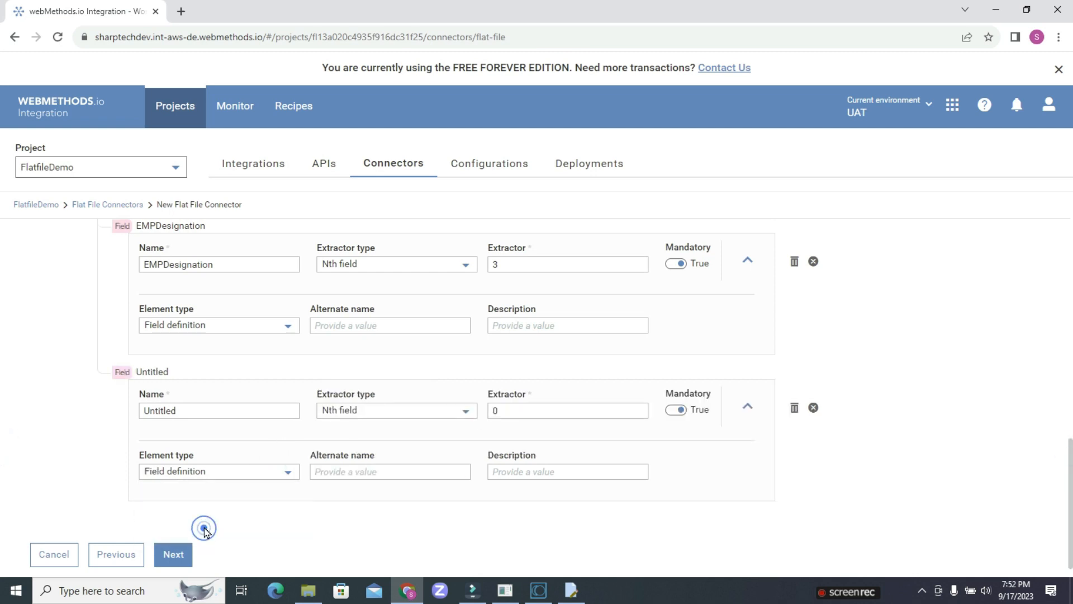
{"action": "double_click", "coordinate": [218, 406]}
{"action": "type", "text": "EMPHireDate"}
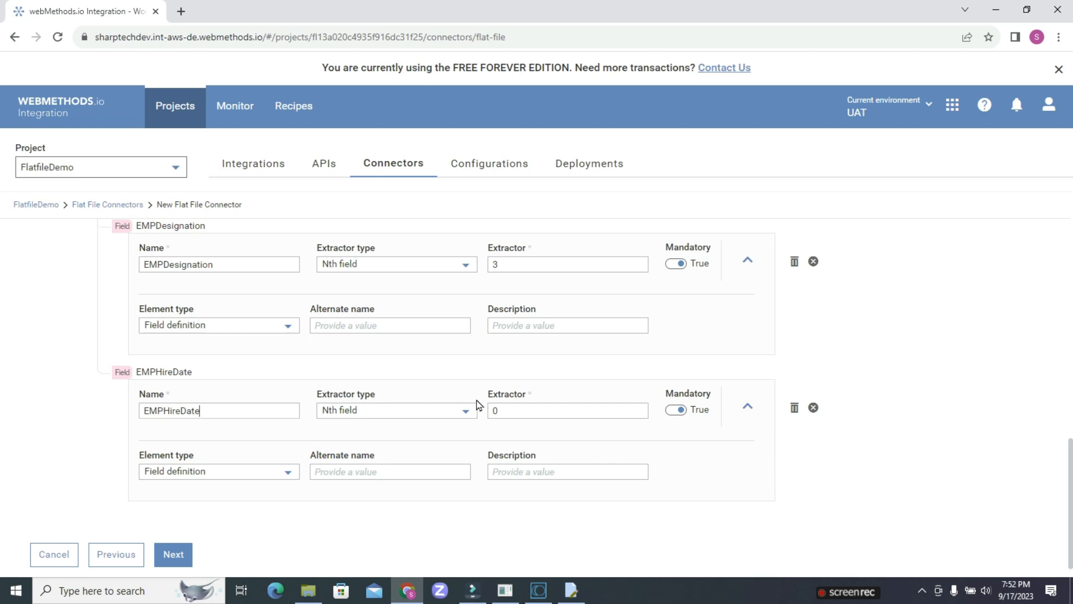
Step: Set the extractor of the EMPHireDate field to 4 and check the extractors of the fields above it
{"action": "double_click", "coordinate": [525, 409]}
{"action": "type", "text": "4"}
{"action": "scroll", "coordinate": [1068, 364], "scroll_direction": "up", "scroll_amount": 6}
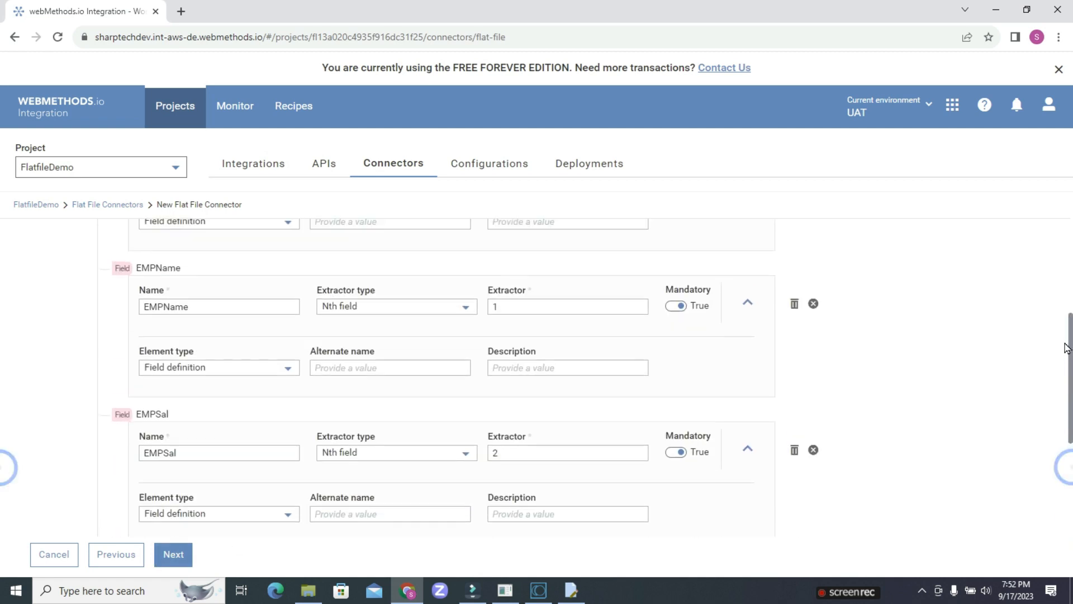
{"action": "scroll", "coordinate": [1060, 313], "scroll_direction": "up", "scroll_amount": 2}
{"action": "scroll", "coordinate": [1060, 325], "scroll_direction": "down", "scroll_amount": 5}
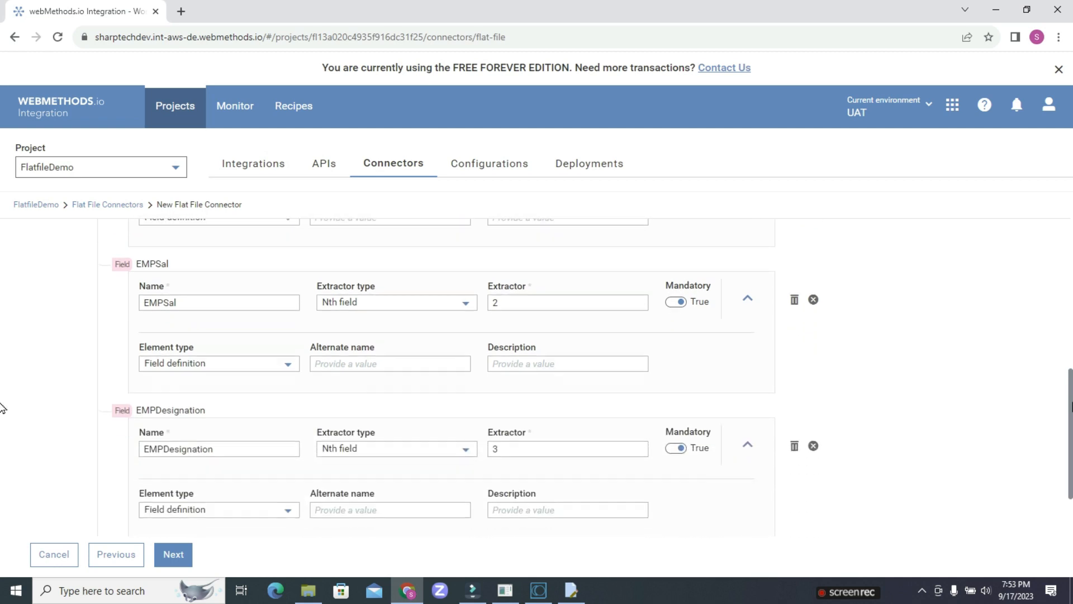
{"action": "left_click_drag", "start_coordinate": [1071, 408], "coordinate": [1071, 479]}
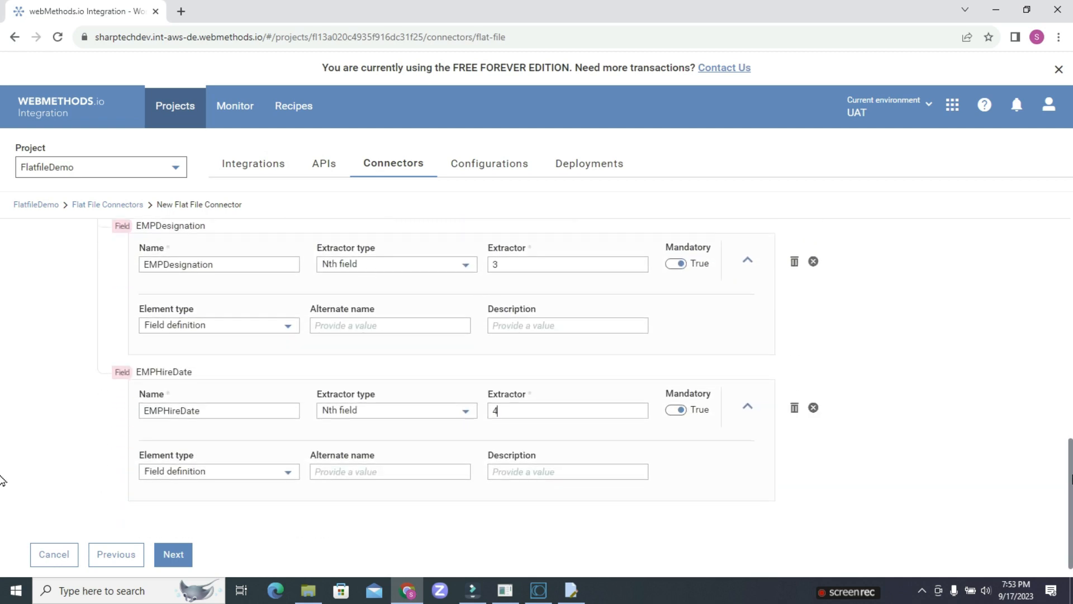
Step: Proceed to the connector summary, review its description and file type details, and save the flat file connector
{"action": "left_click", "coordinate": [169, 554]}
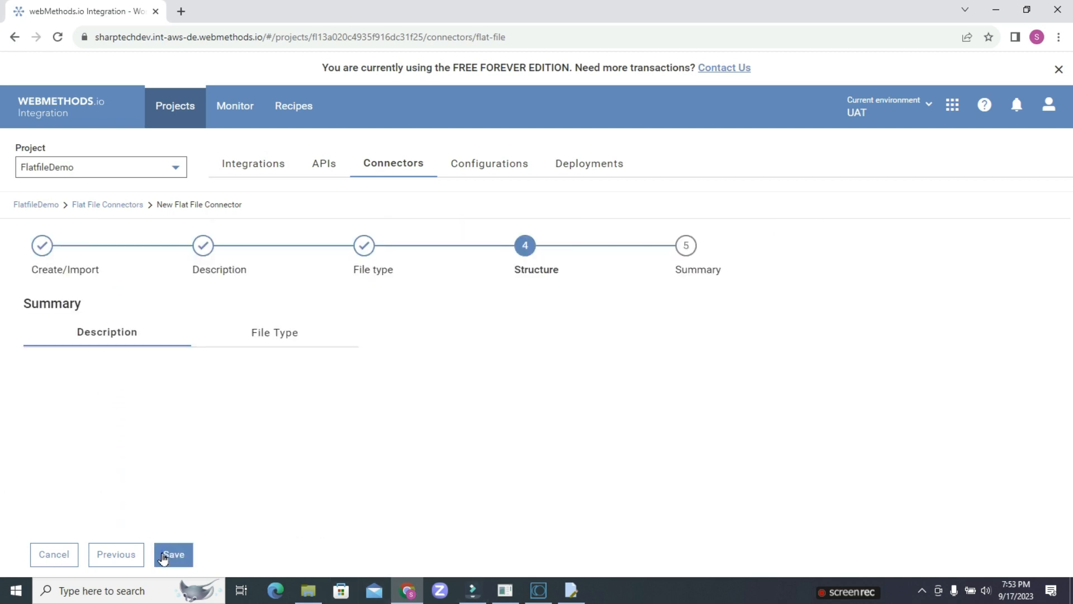
{"action": "left_click", "coordinate": [163, 555]}
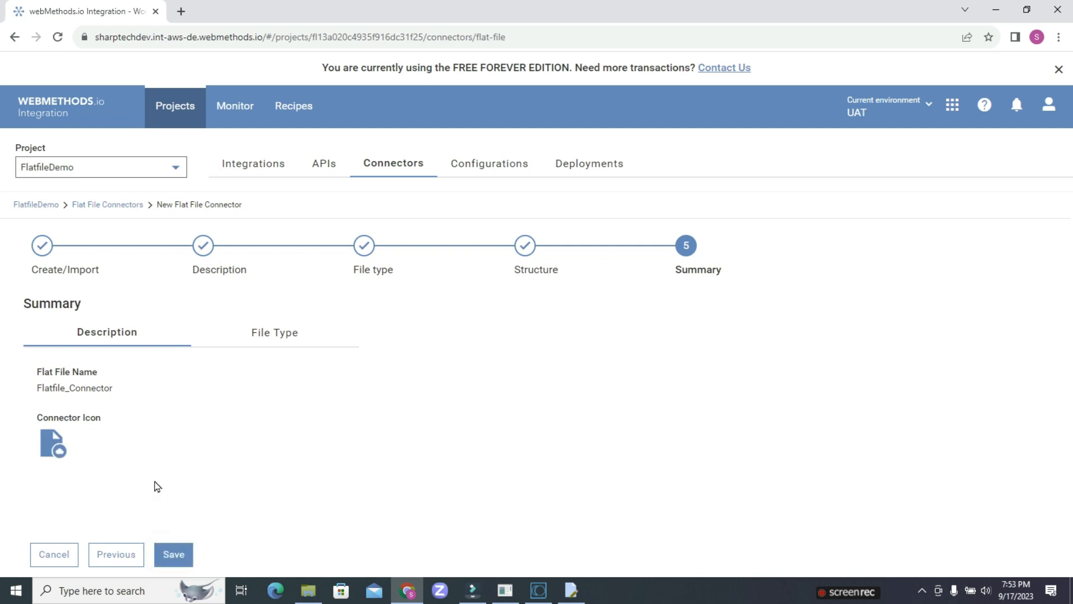
{"action": "left_click", "coordinate": [47, 441]}
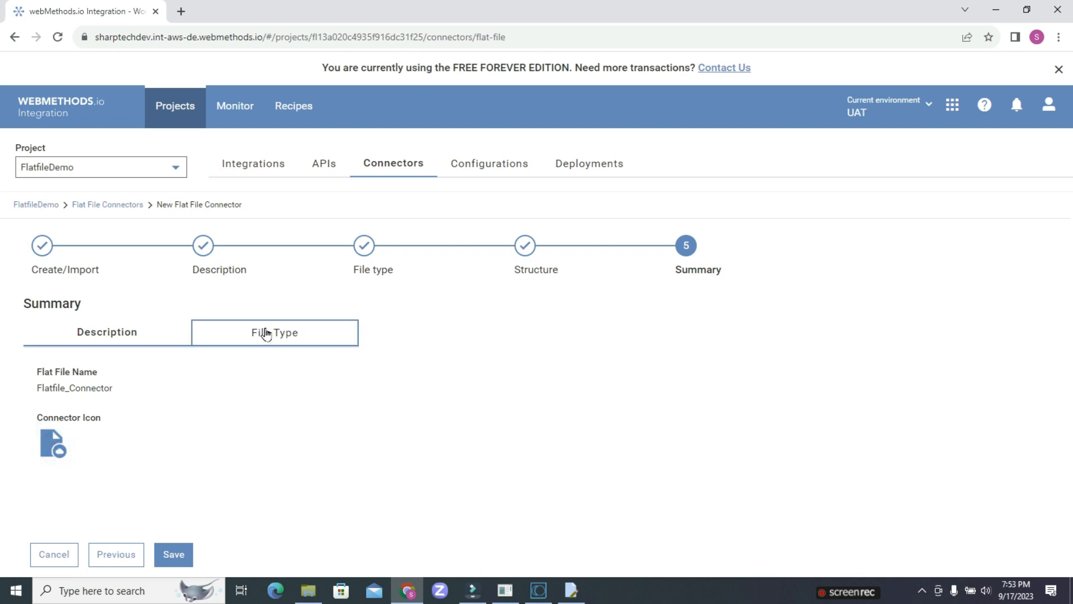
{"action": "left_click", "coordinate": [63, 387]}
{"action": "left_click", "coordinate": [261, 335]}
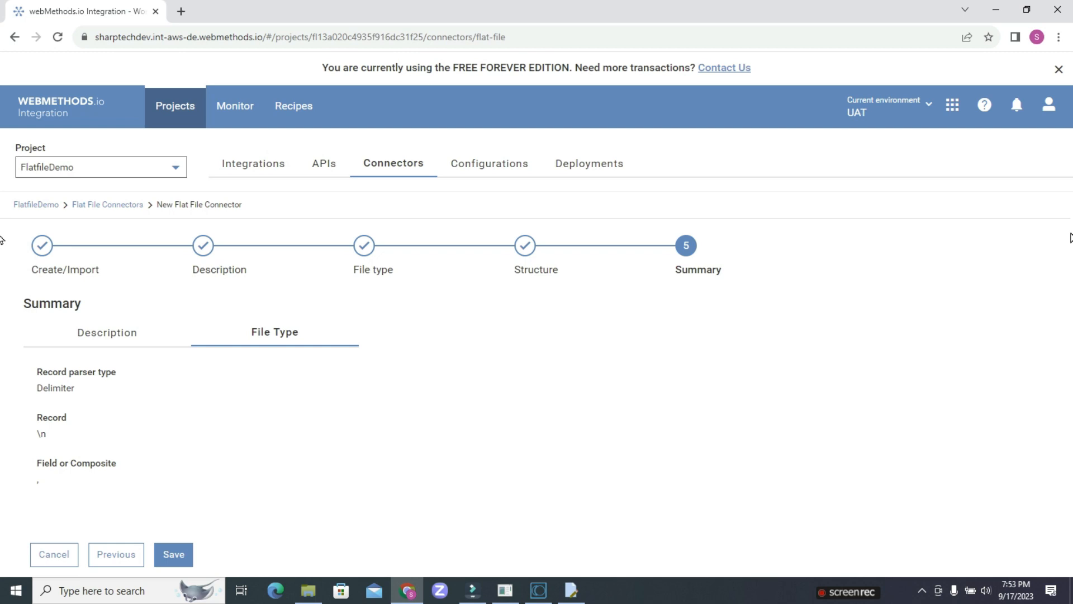
{"action": "left_click_drag", "start_coordinate": [1071, 206], "coordinate": [1055, 252]}
{"action": "left_click", "coordinate": [181, 388]}
{"action": "left_click", "coordinate": [166, 554]}
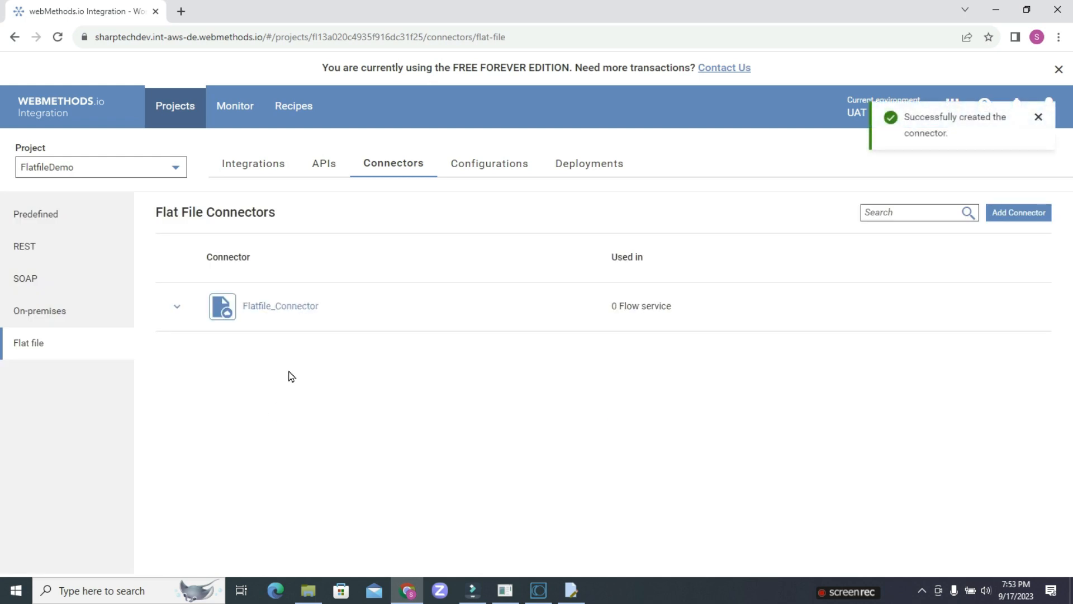
Step: Inspect the input and output signatures of Flatfile_Connector's convertFlatFileToDocument and convertDocumentToFlatFile operations, and return to the connector list
{"action": "left_click", "coordinate": [180, 307]}
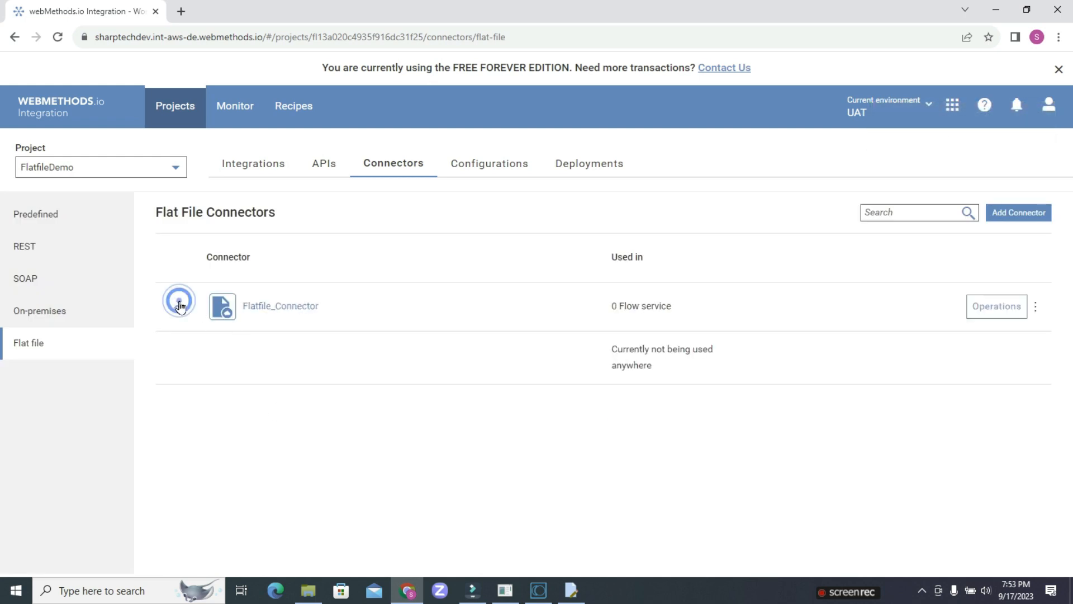
{"action": "left_click", "coordinate": [990, 307]}
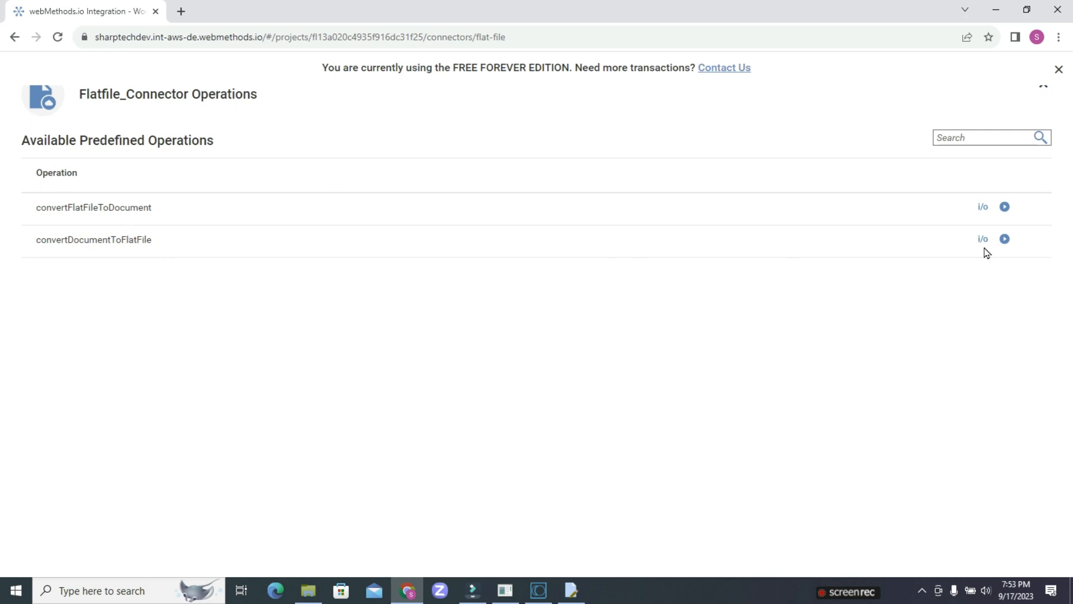
{"action": "left_click", "coordinate": [983, 207]}
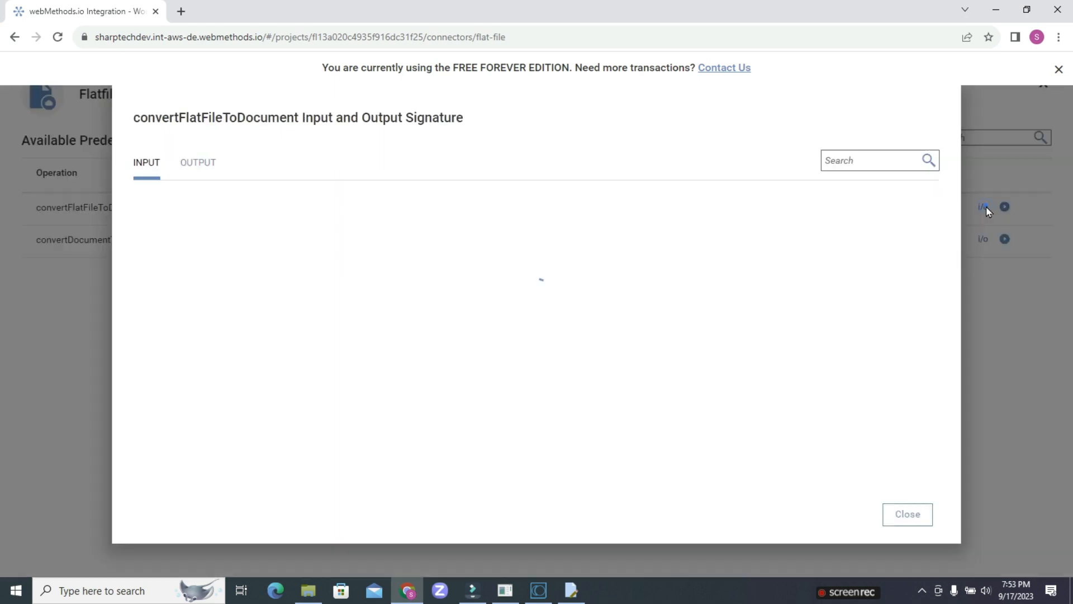
{"action": "left_click", "coordinate": [908, 514]}
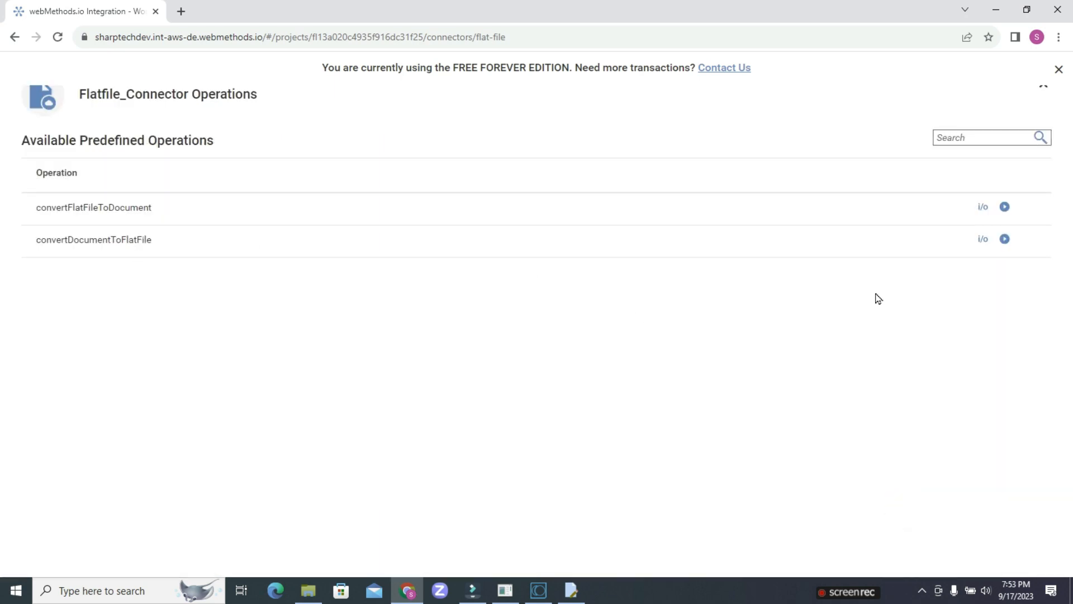
{"action": "left_click", "coordinate": [983, 239]}
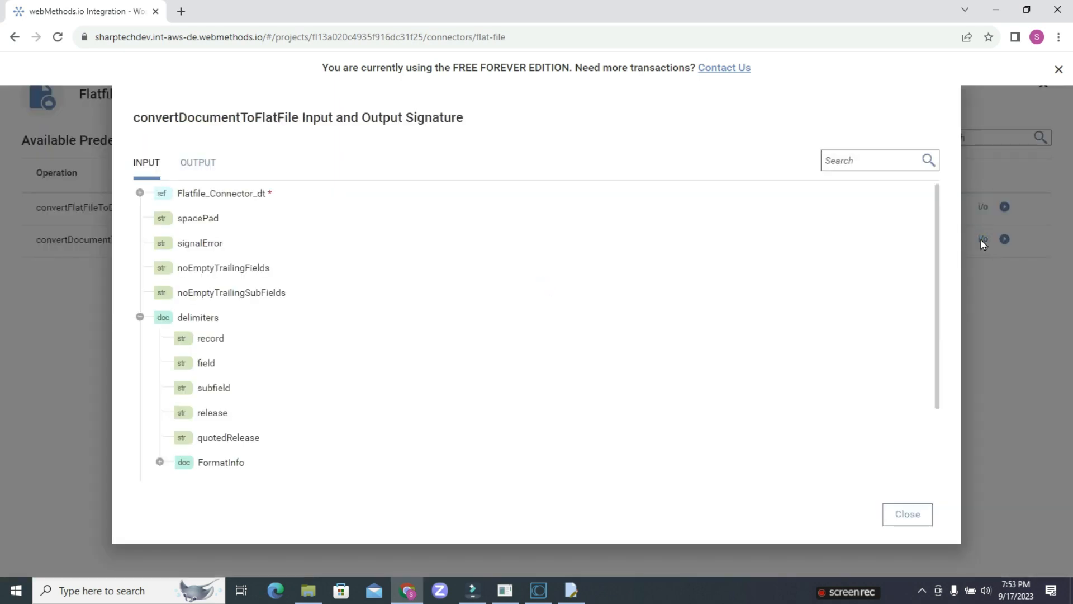
{"action": "left_click", "coordinate": [909, 511]}
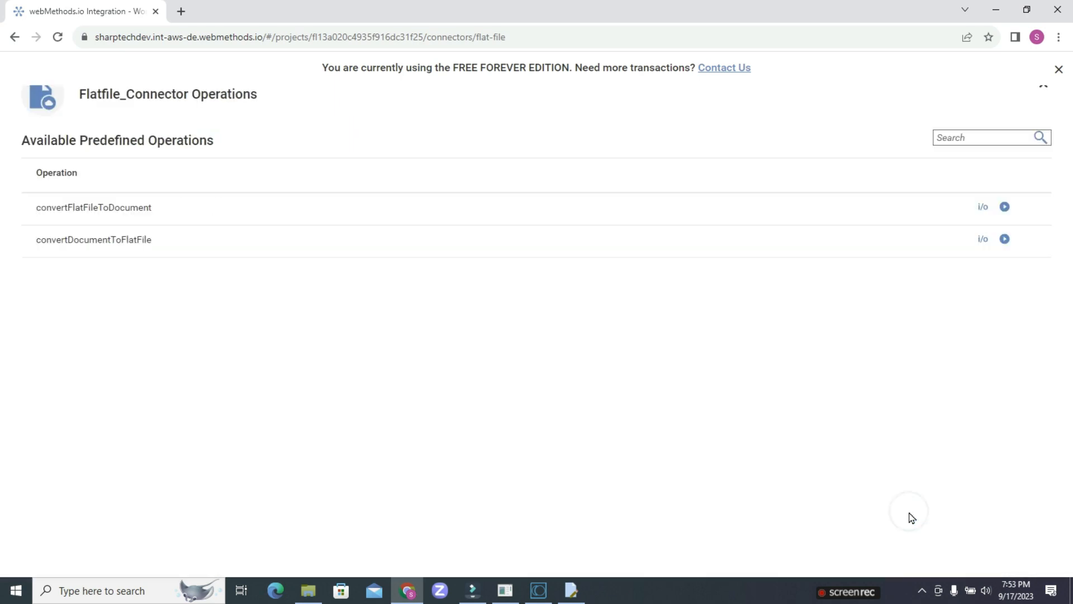
{"action": "left_click", "coordinate": [1059, 70]}
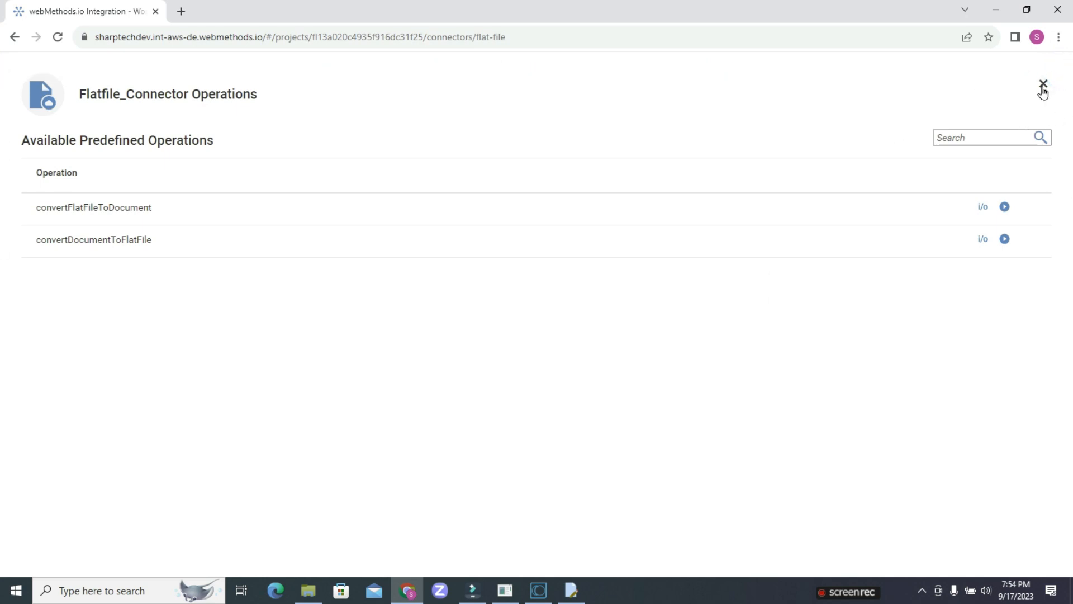
{"action": "left_click", "coordinate": [1043, 85]}
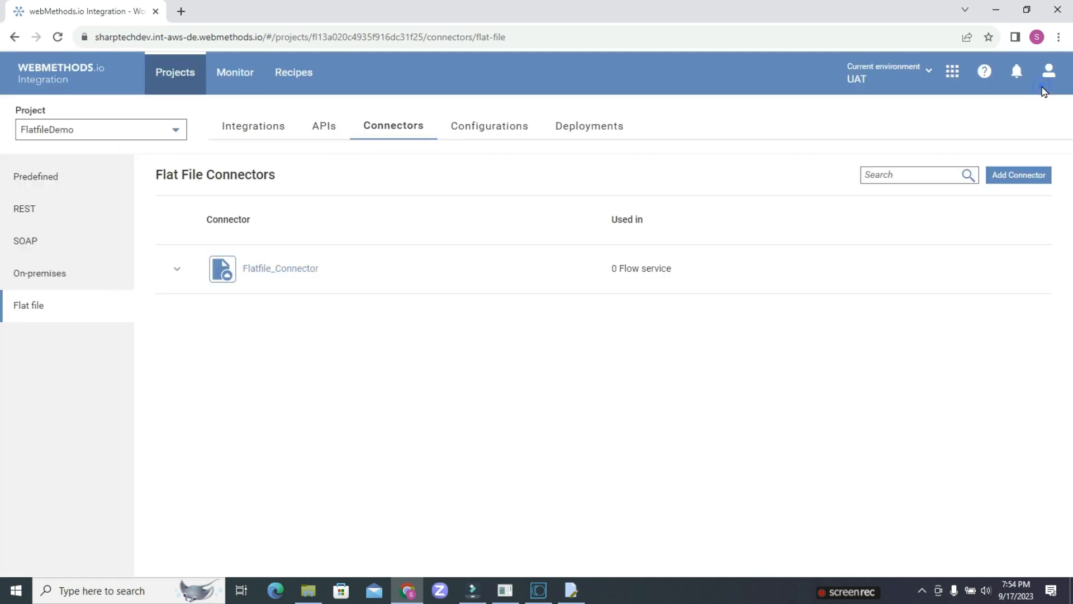
Step: Create a new flow service in the project named processEmpData, copying the name from the matching service in Software AG Designer
{"action": "left_click", "coordinate": [258, 125]}
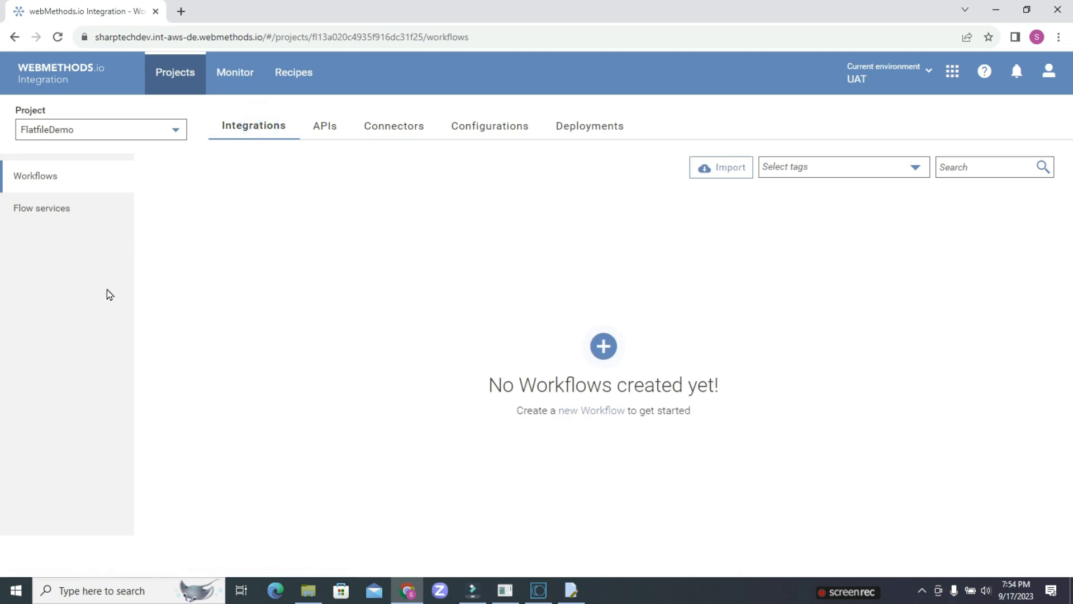
{"action": "left_click", "coordinate": [53, 212]}
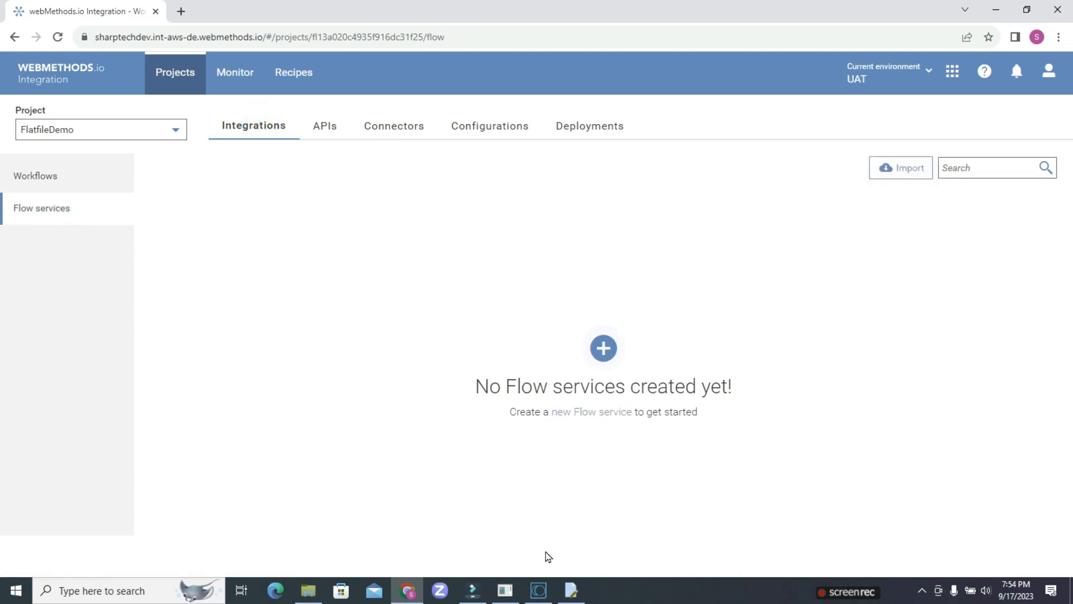
{"action": "left_click", "coordinate": [538, 590]}
{"action": "left_click", "coordinate": [92, 218]}
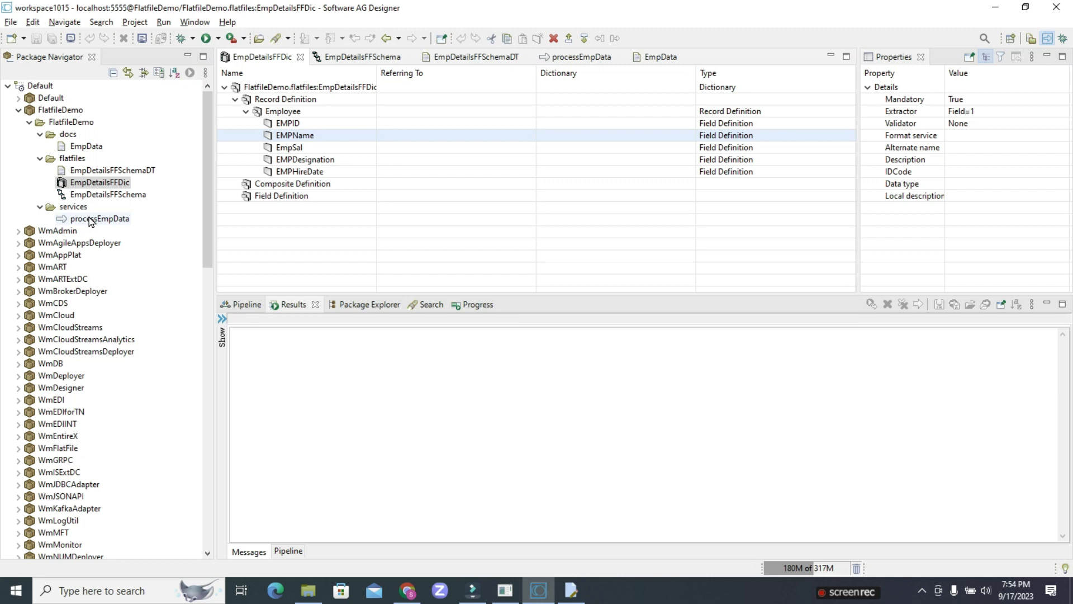
{"action": "left_click_drag", "start_coordinate": [1044, 100], "coordinate": [671, 110]}
{"action": "key", "text": "ctrl+c"}
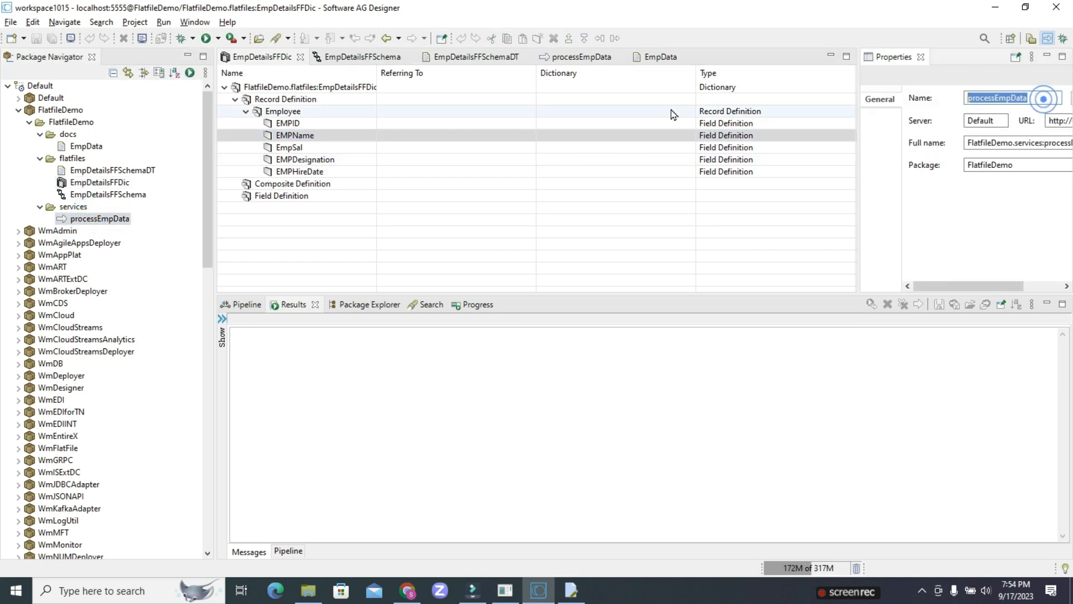
{"action": "key", "text": "alt+Tab"}
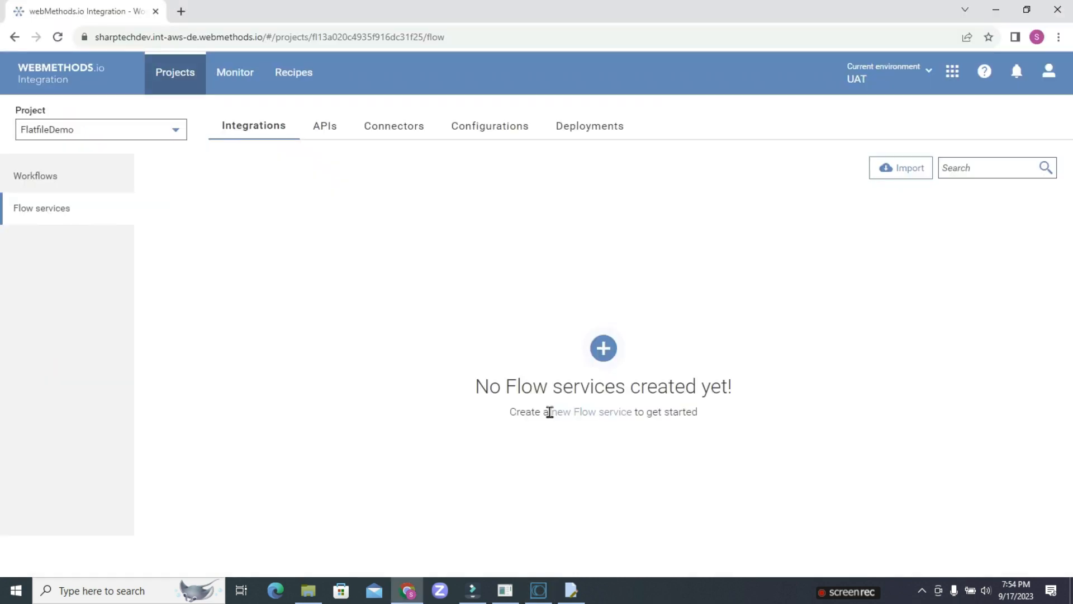
{"action": "left_click", "coordinate": [603, 348]}
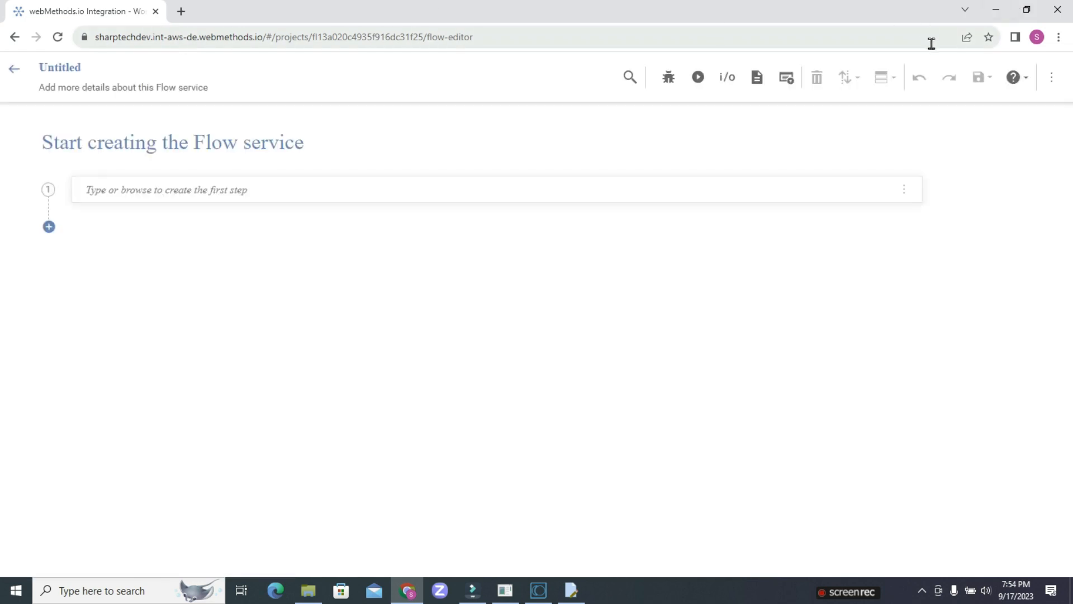
{"action": "left_click", "coordinate": [64, 70]}
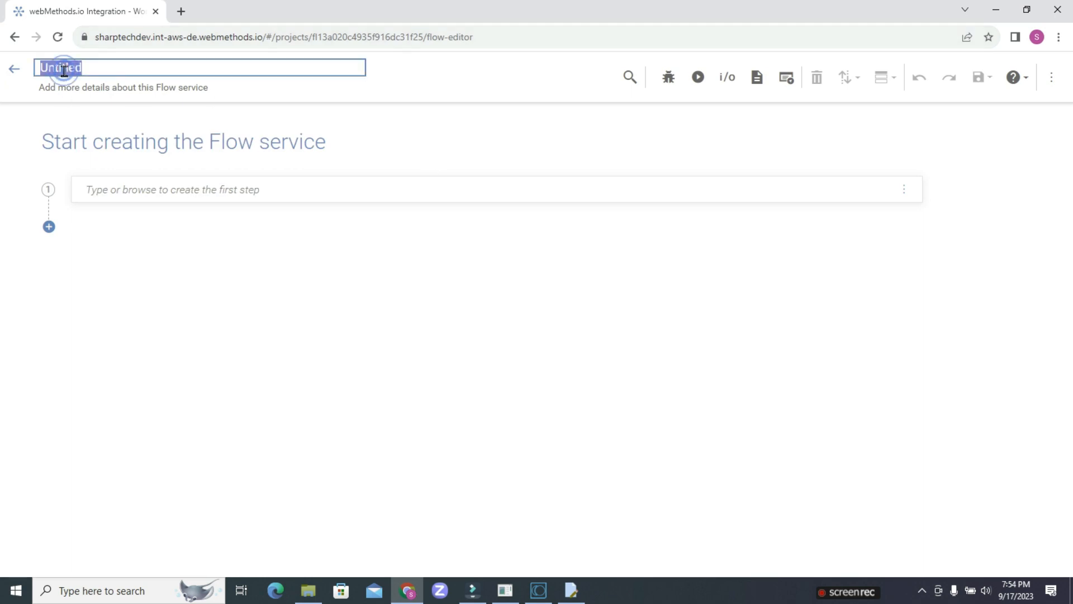
{"action": "key", "text": "ctrl+v"}
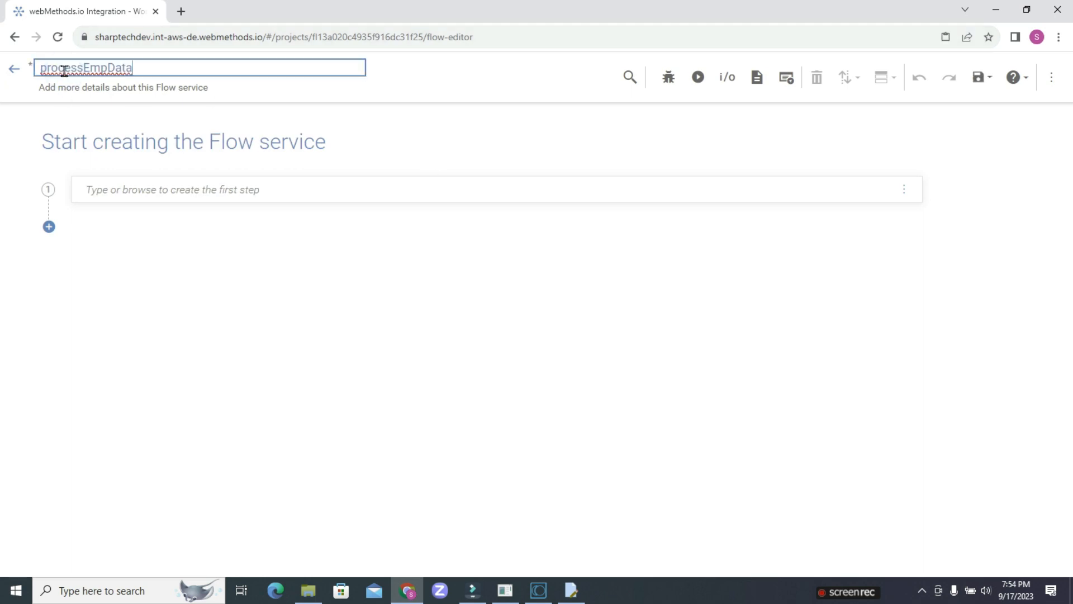
Step: Add a Try..Catch.. pattern as the first step of the processEmpData flow service
{"action": "left_click", "coordinate": [152, 191]}
{"action": "type", "text": "y"}
{"action": "key", "text": "BackSpace"}
{"action": "type", "text": "try"}
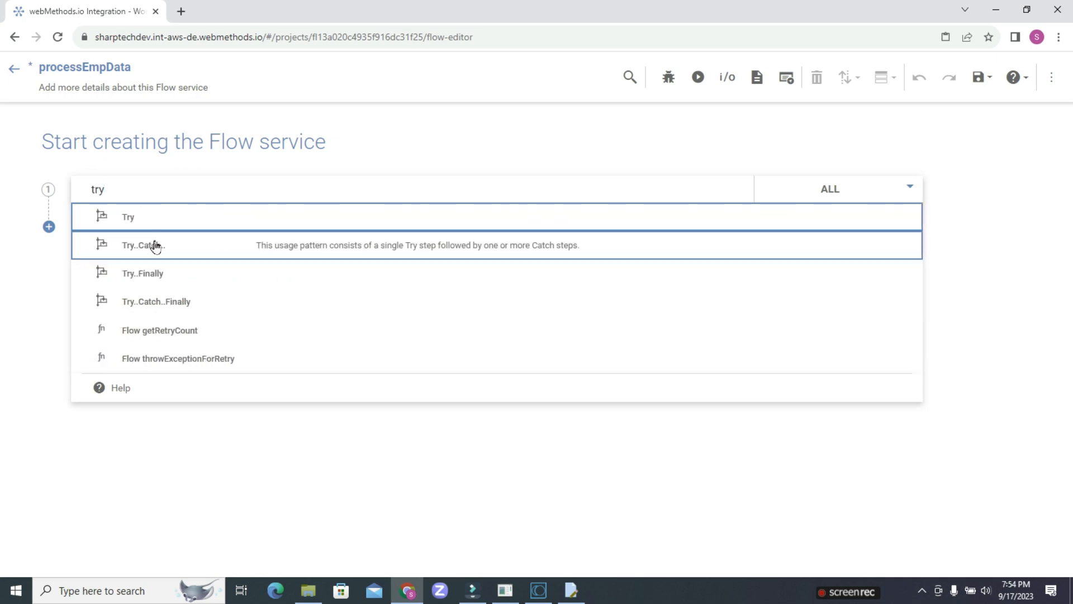
{"action": "left_click", "coordinate": [155, 246]}
Step: Set the step inside the Catch block to the Flow function getLastError
{"action": "left_click", "coordinate": [208, 310]}
{"action": "type", "text": "getlas"}
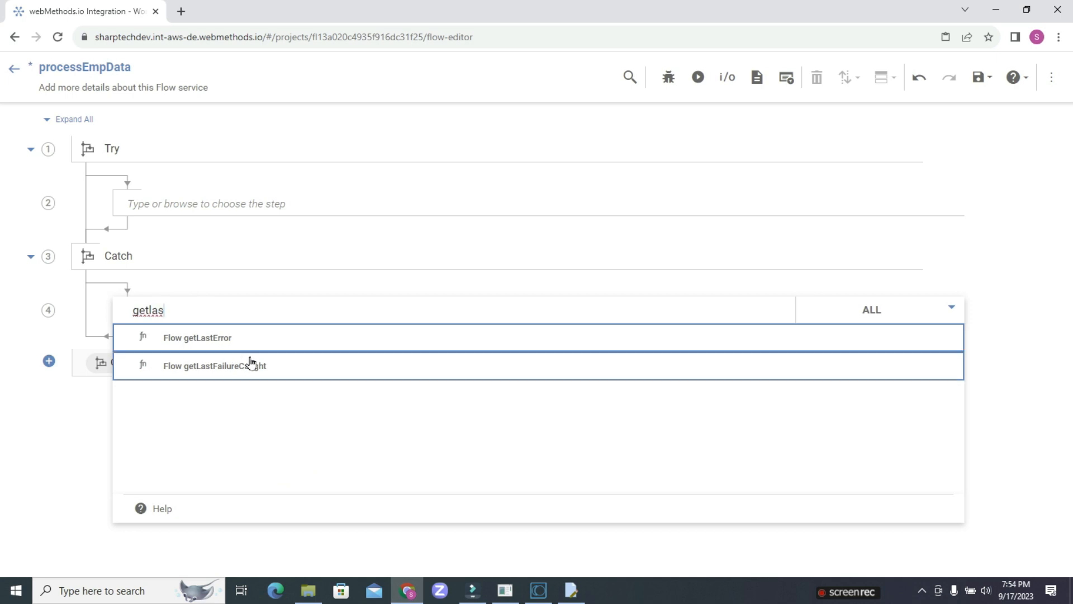
{"action": "left_click", "coordinate": [226, 338]}
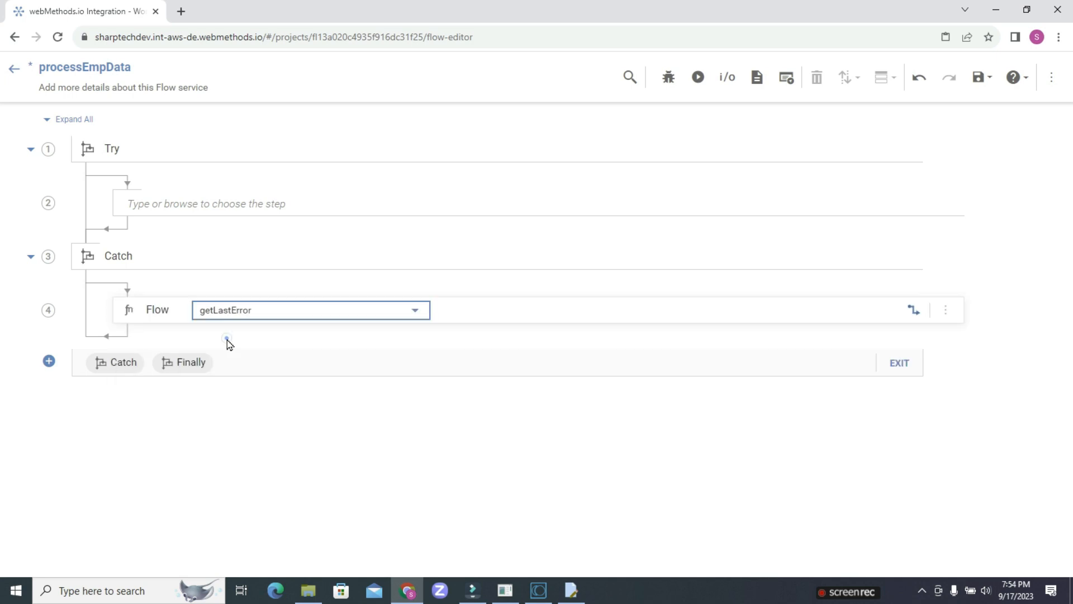
Step: Check the original service's input in Software AG Designer and define a matching String input field named ffData for the flow service
{"action": "left_click", "coordinate": [202, 195]}
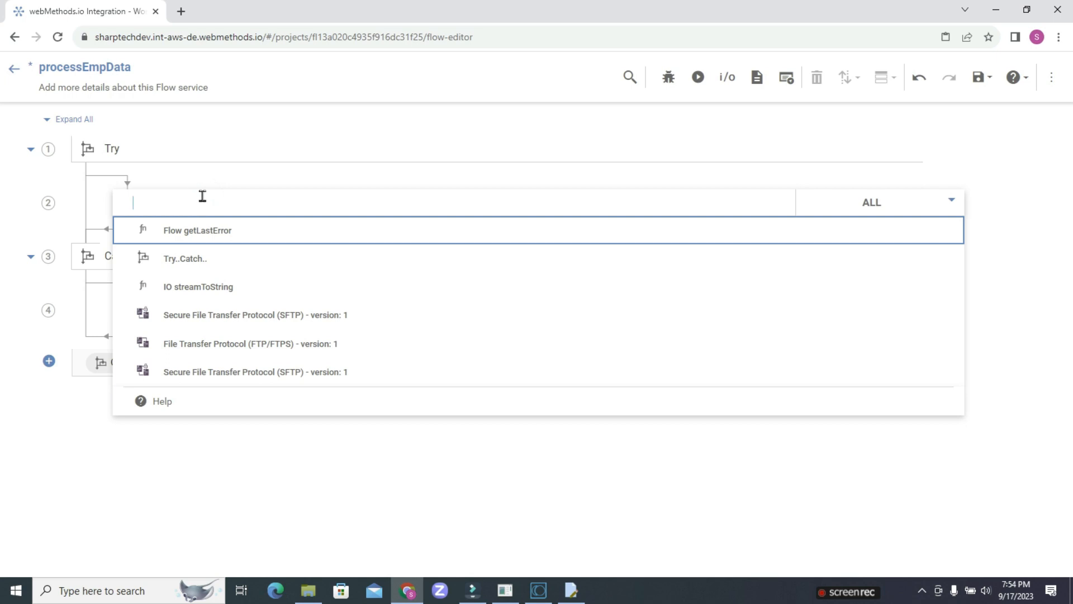
{"action": "left_click", "coordinate": [726, 77]}
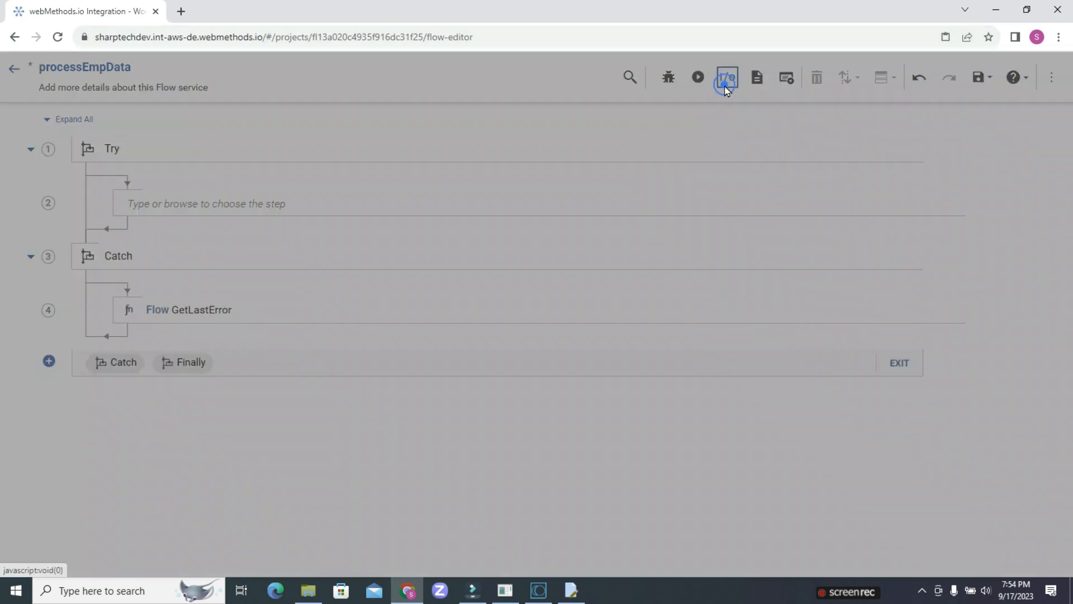
{"action": "left_click", "coordinate": [538, 591]}
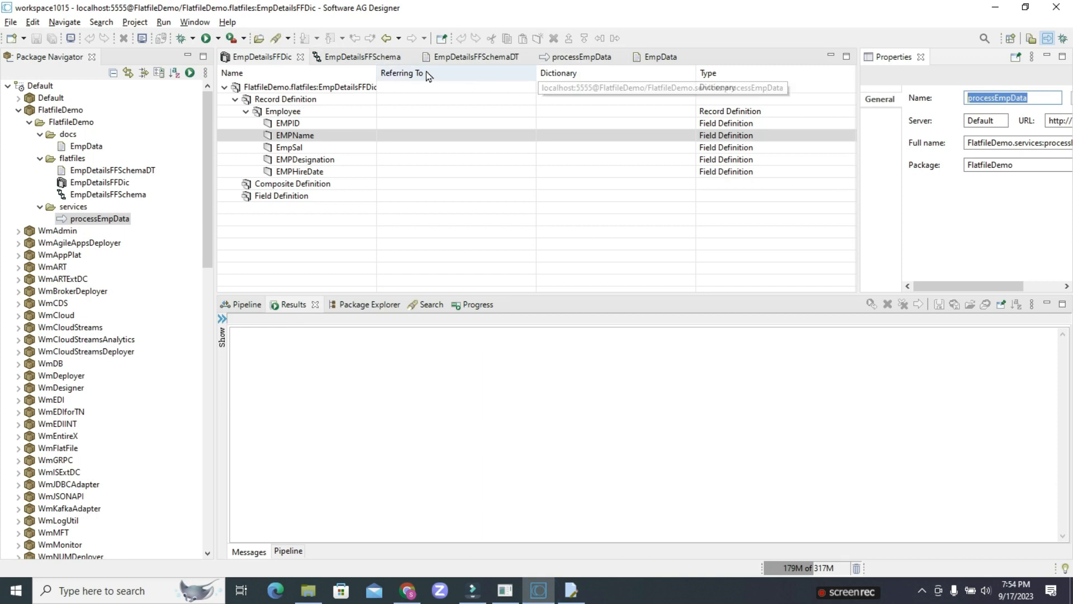
{"action": "left_click", "coordinate": [588, 58]}
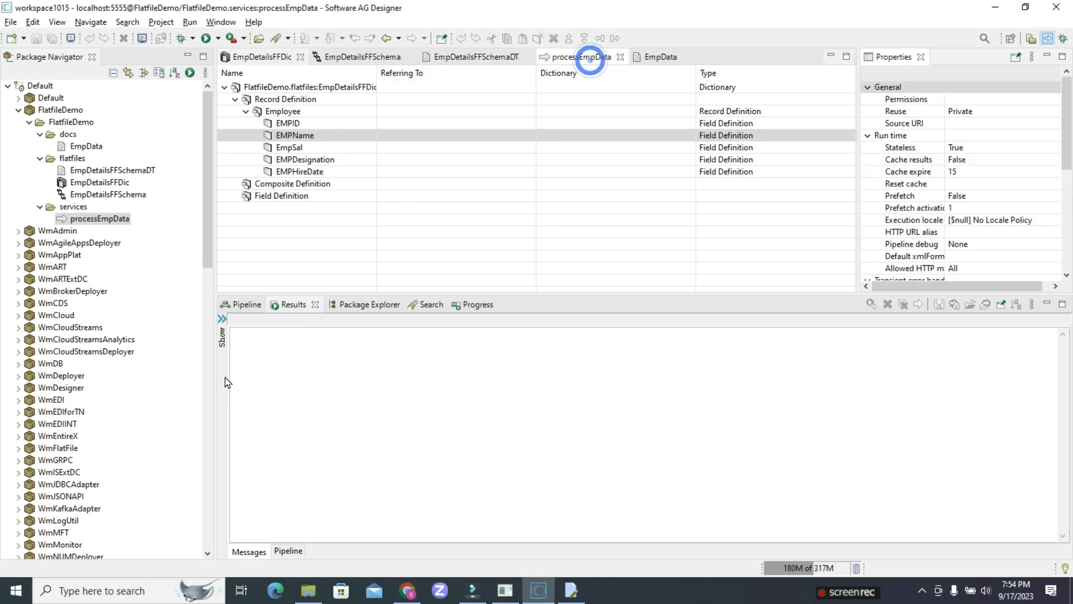
{"action": "left_click", "coordinate": [291, 285]}
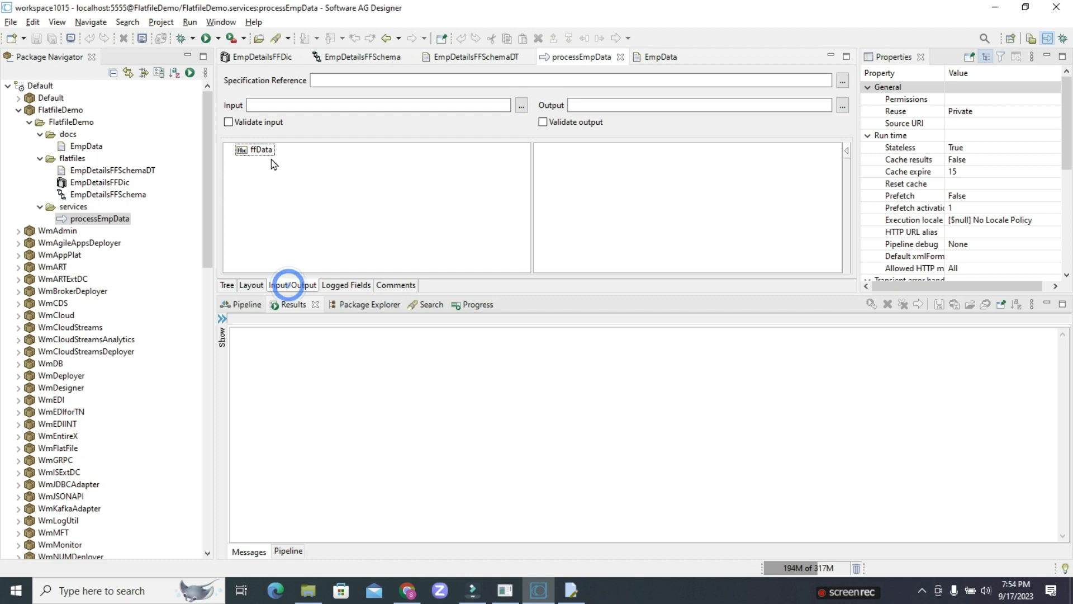
{"action": "left_click", "coordinate": [407, 591]}
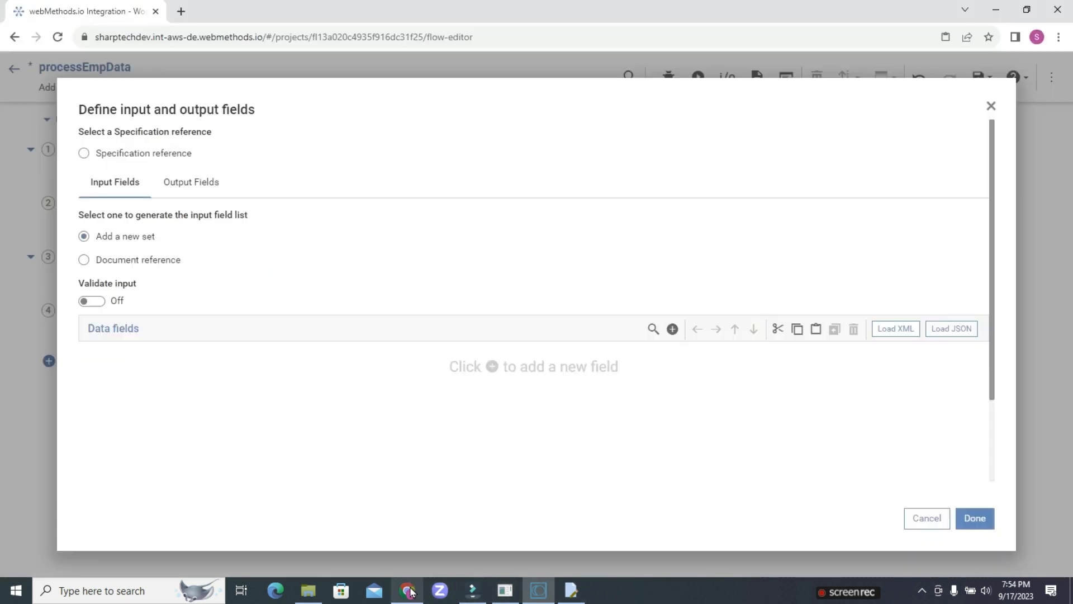
{"action": "left_click", "coordinate": [673, 330]}
{"action": "type", "text": "ffData"}
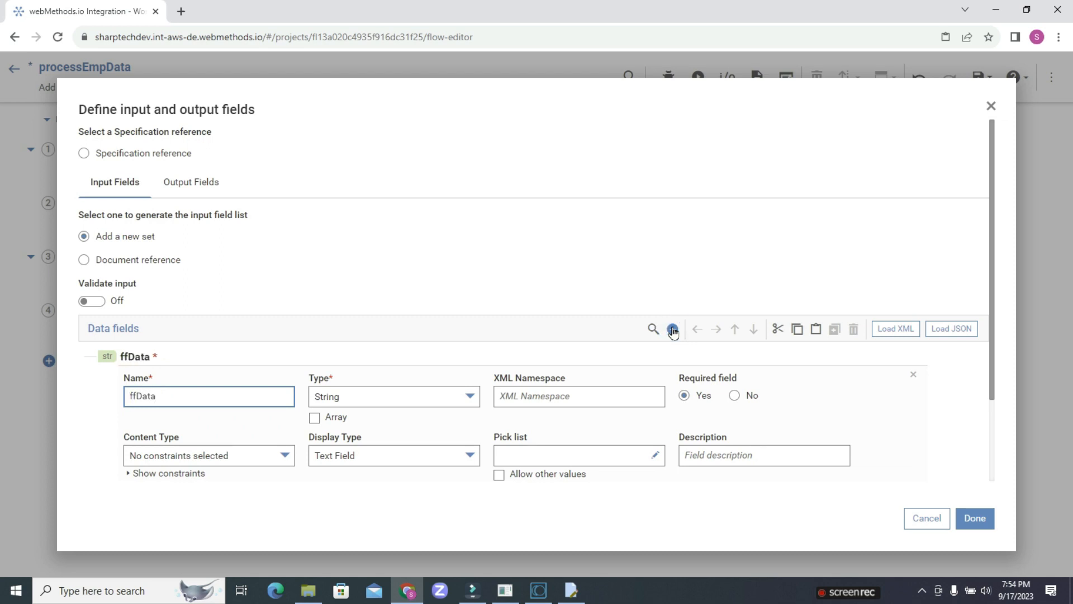
{"action": "left_click", "coordinate": [977, 520]}
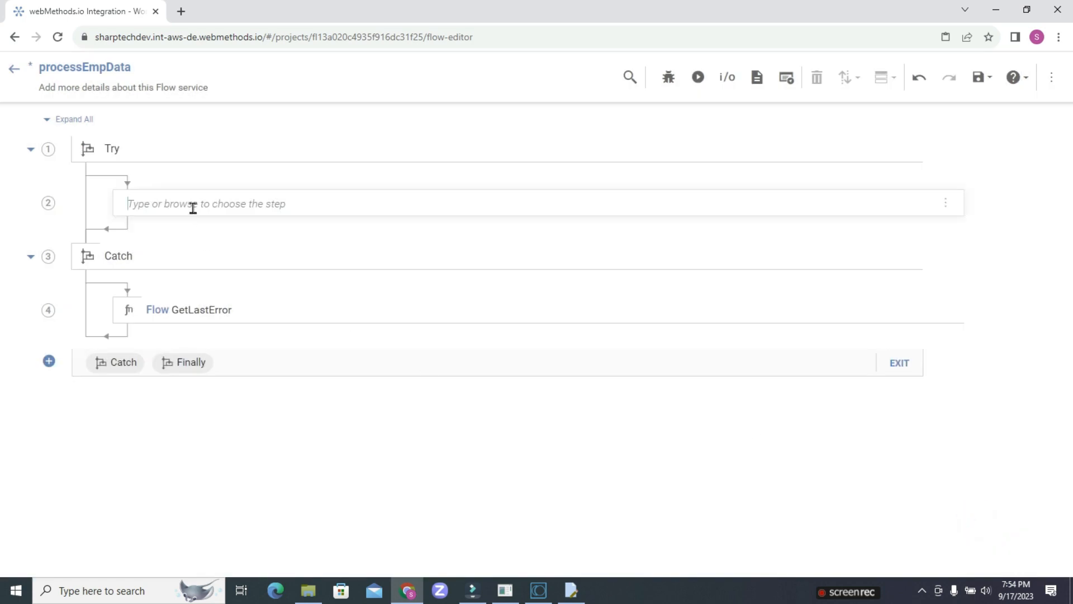
Step: Check which steps the TRY block of the original processEmpData service contains in Software AG Designer
{"action": "left_click", "coordinate": [192, 208]}
{"action": "key", "text": "alt+Tab"}
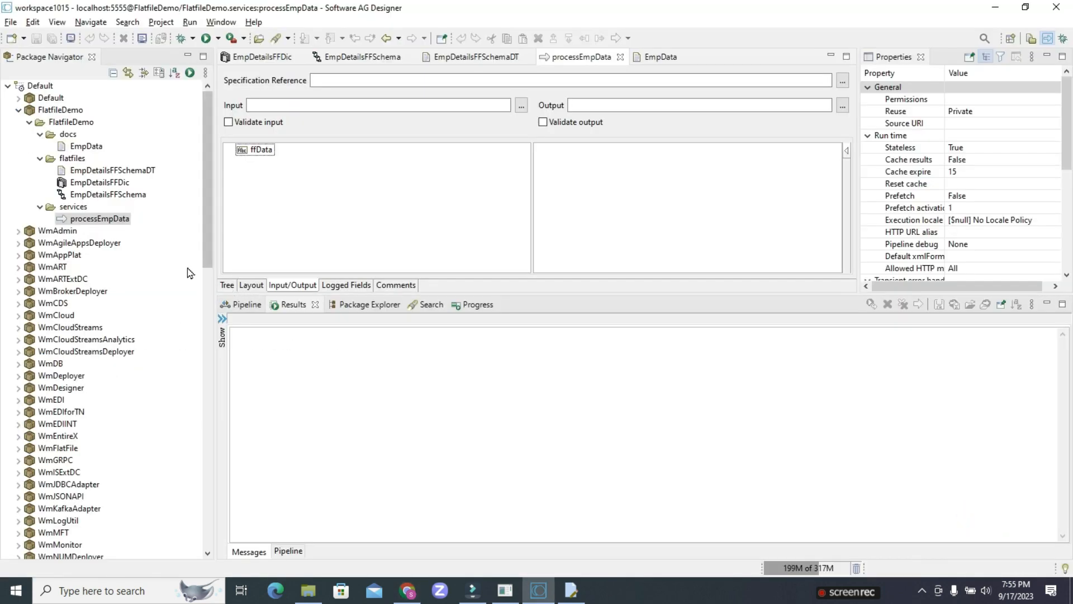
{"action": "double_click", "coordinate": [114, 219]}
{"action": "left_click", "coordinate": [227, 285]}
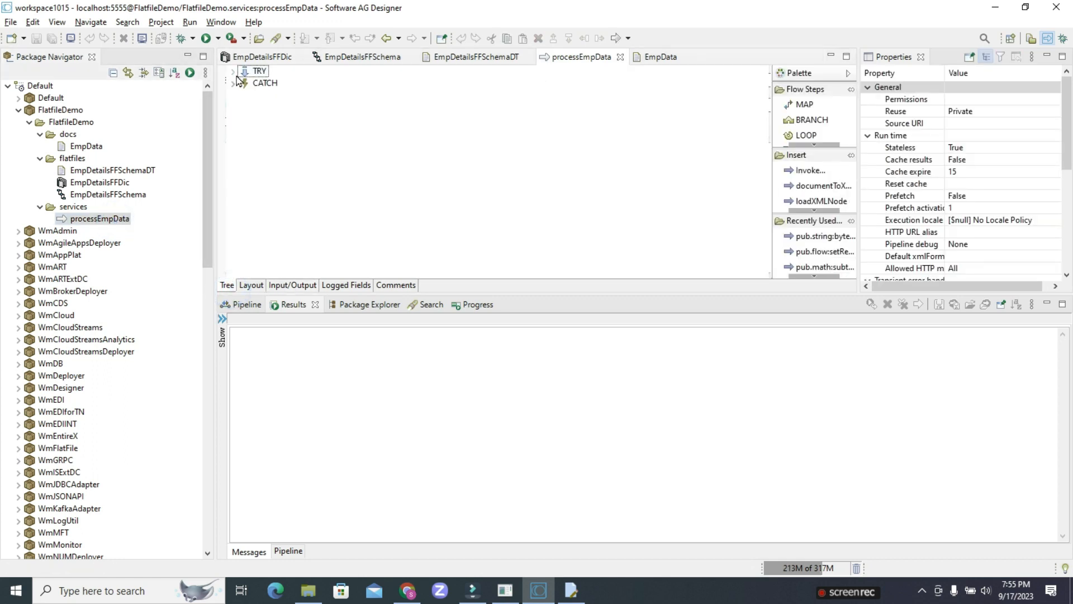
{"action": "left_click", "coordinate": [234, 73]}
{"action": "left_click", "coordinate": [305, 89]}
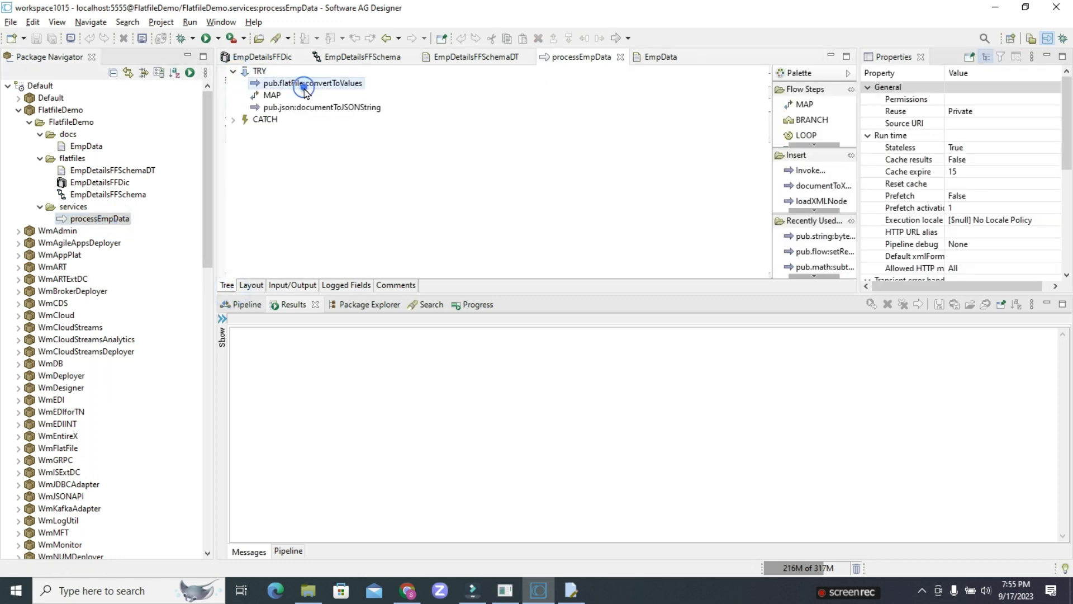
{"action": "key", "text": "alt+Tab"}
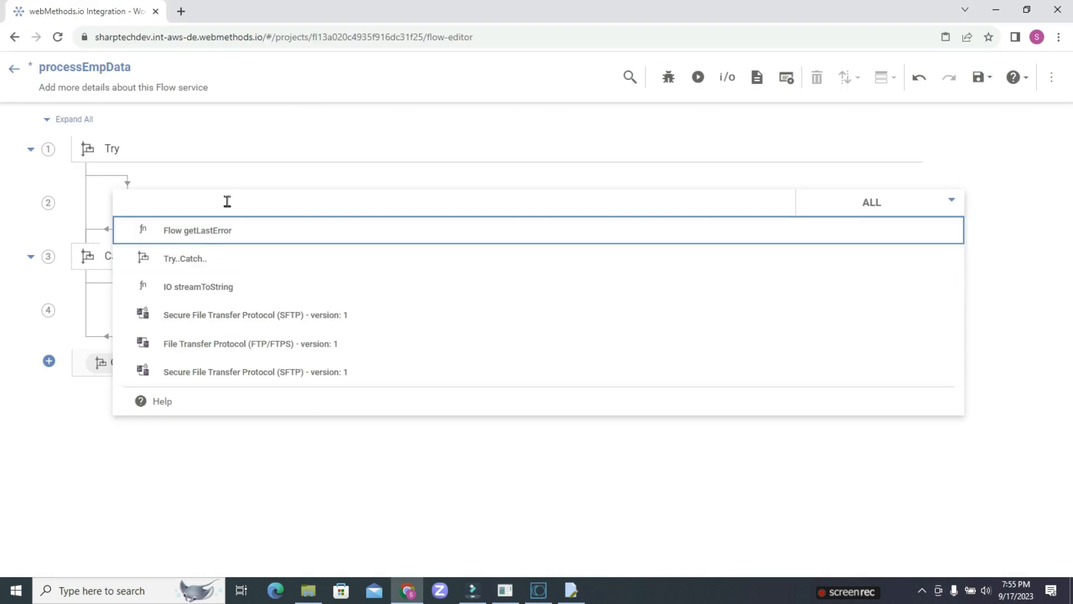
Step: Set the empty step inside the Try block to Flatfile_Connector with the action convertFlatFileToDocument
{"action": "left_click", "coordinate": [952, 202]}
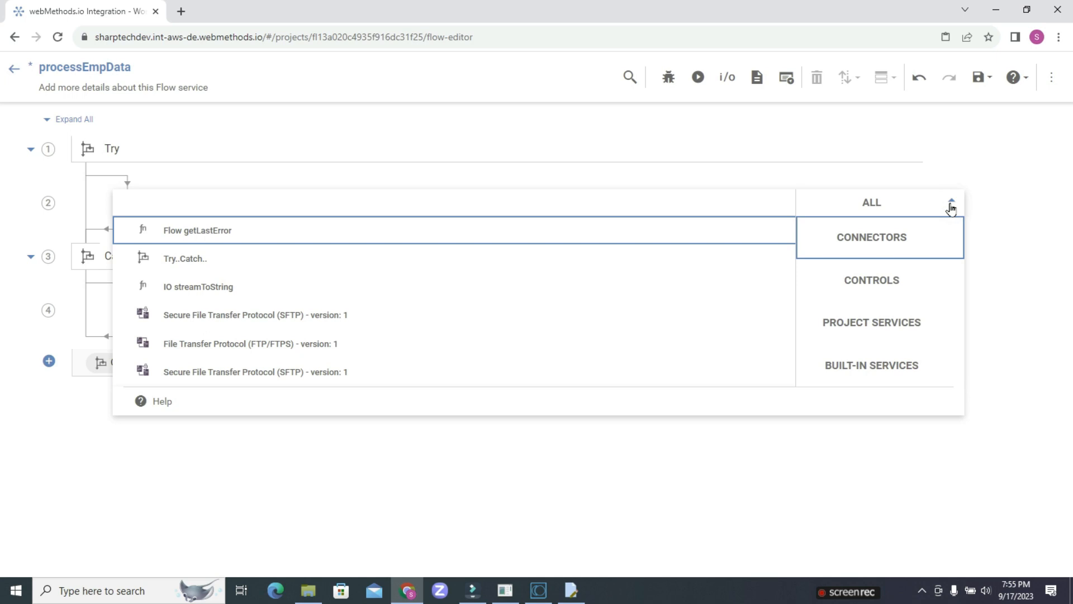
{"action": "left_click", "coordinate": [662, 204]}
{"action": "type", "text": "flatf"}
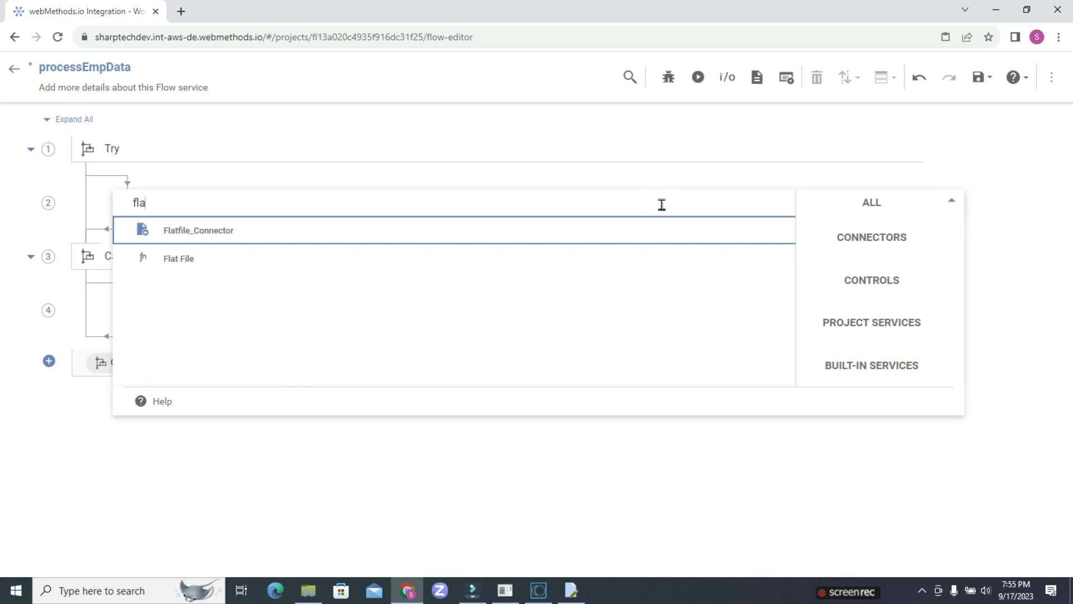
{"action": "left_click", "coordinate": [250, 237]}
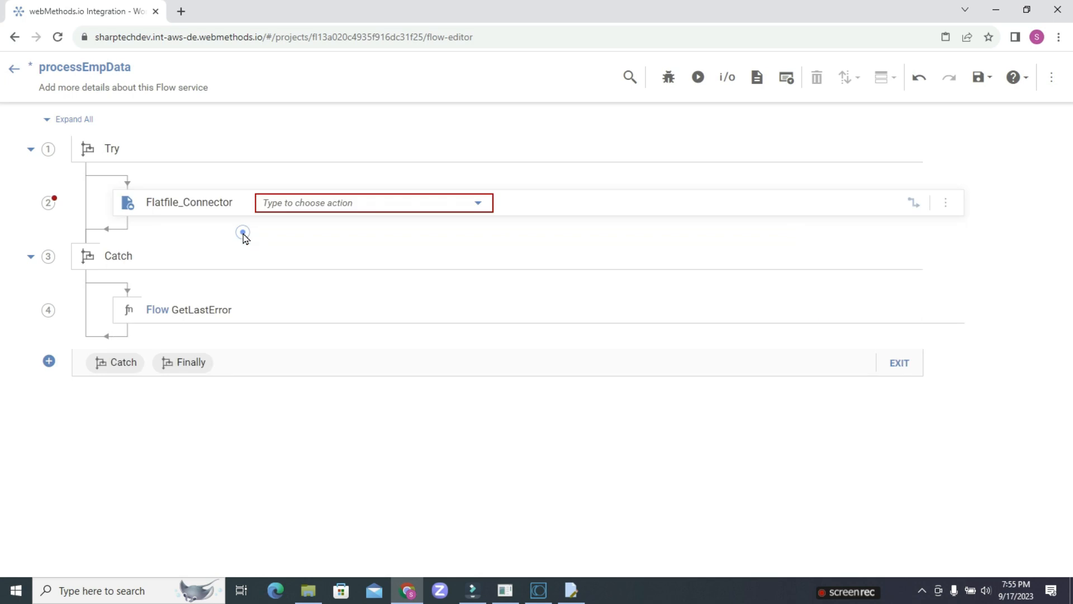
{"action": "left_click", "coordinate": [479, 206]}
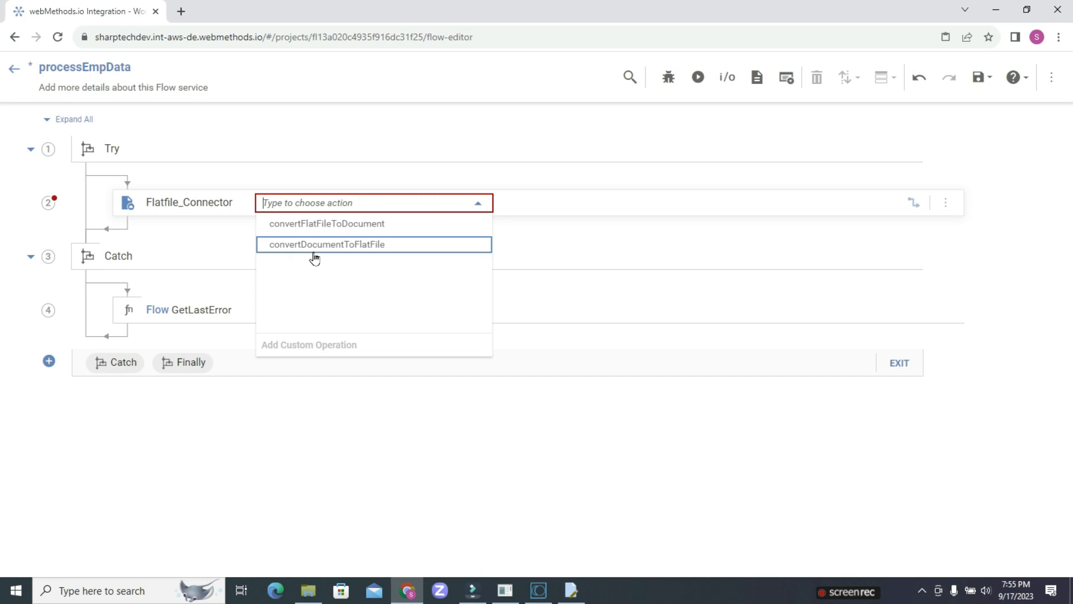
{"action": "key", "text": "alt+Tab"}
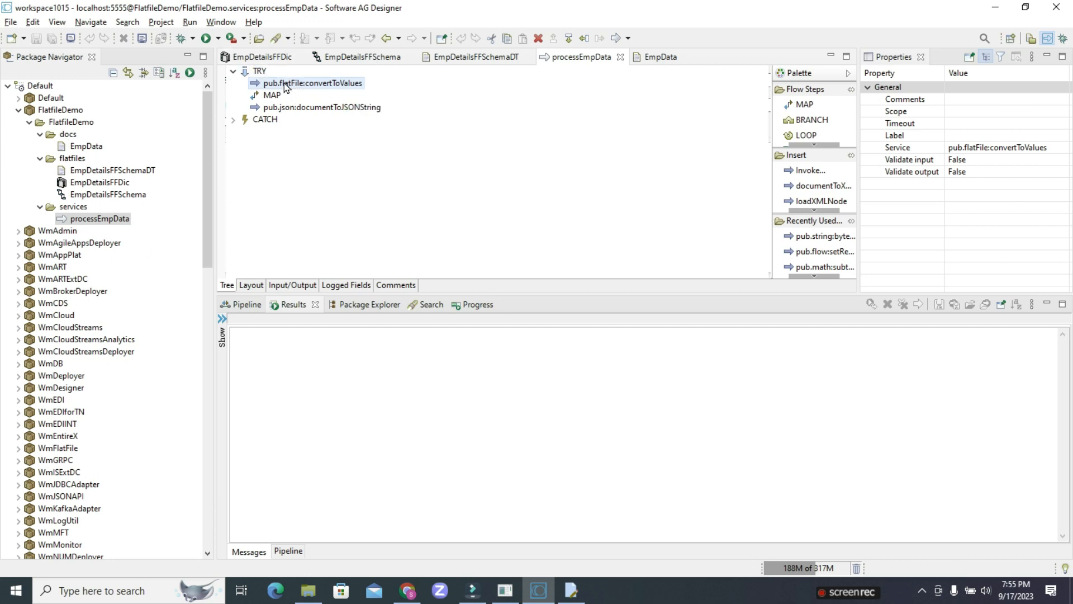
{"action": "key", "text": "alt+Tab"}
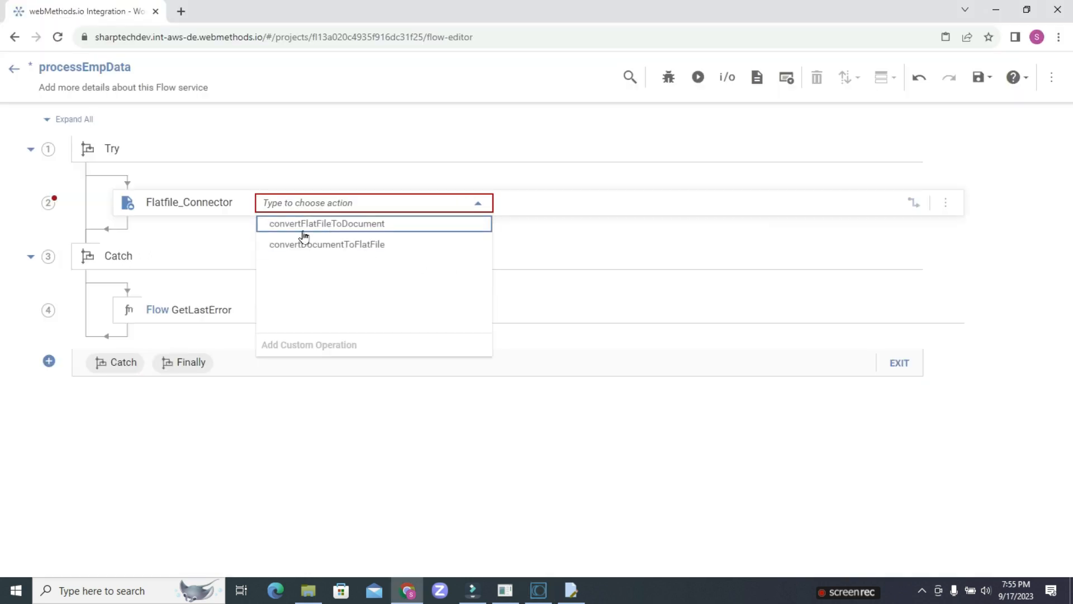
{"action": "left_click", "coordinate": [347, 224]}
Step: In the Flatfile_Connector step's pipeline, map the pipeline input ffData to the ffDataString input
{"action": "left_click", "coordinate": [914, 205]}
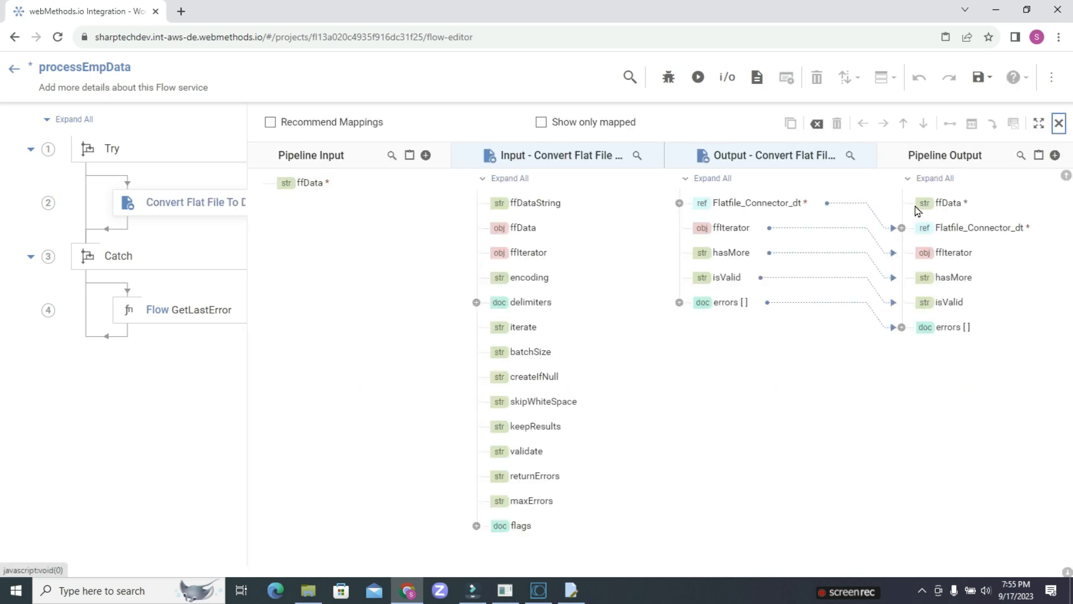
{"action": "left_click", "coordinate": [318, 184]}
{"action": "left_click", "coordinate": [539, 205]}
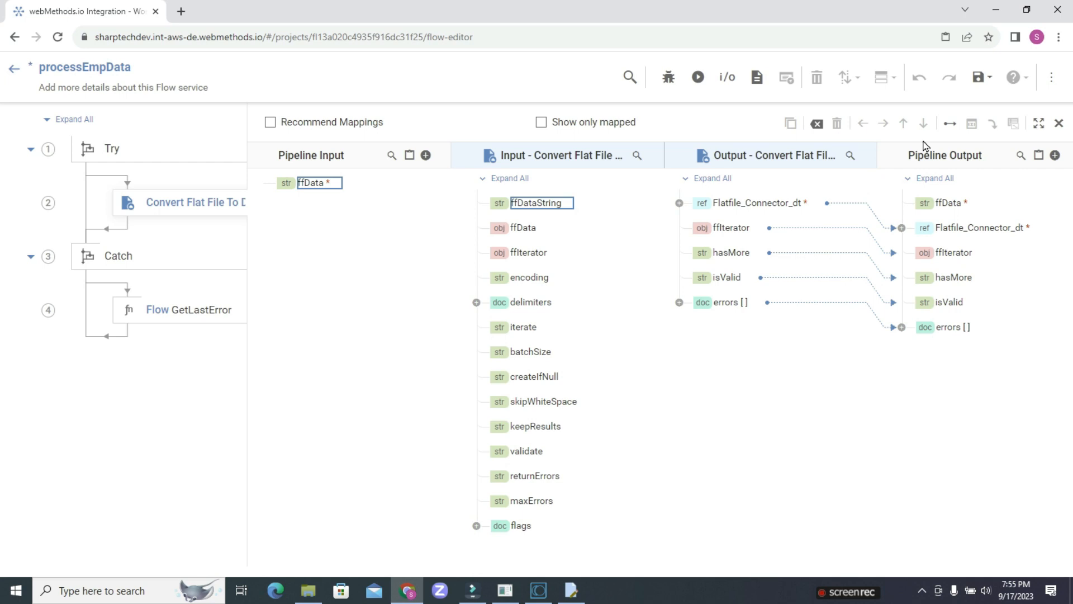
{"action": "left_click", "coordinate": [950, 123]}
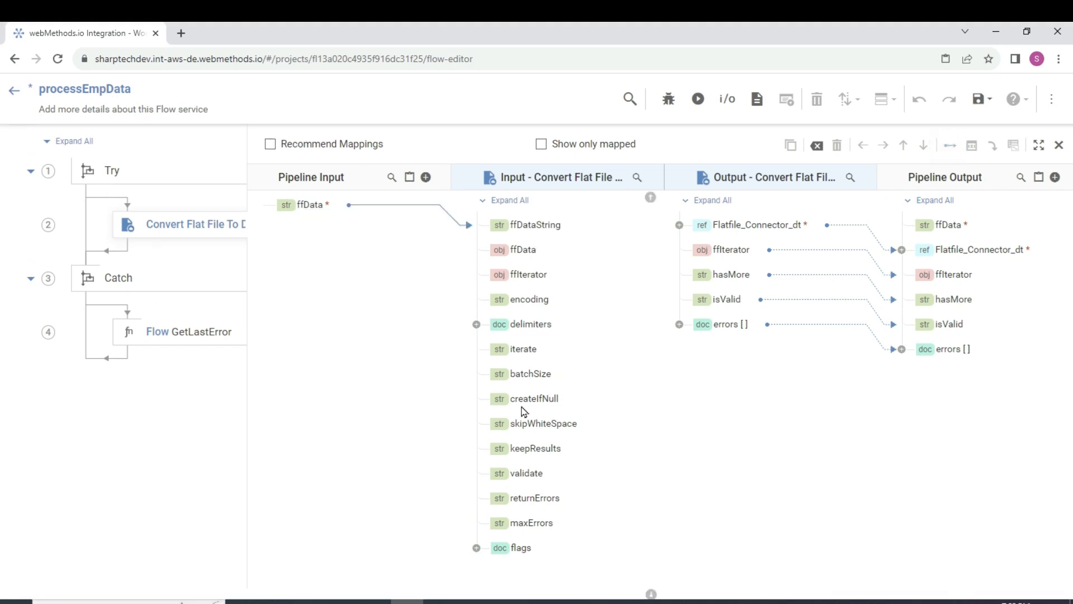
Step: Set the value of the convert step's returnErrors input to asArray and save it
{"action": "double_click", "coordinate": [537, 499]}
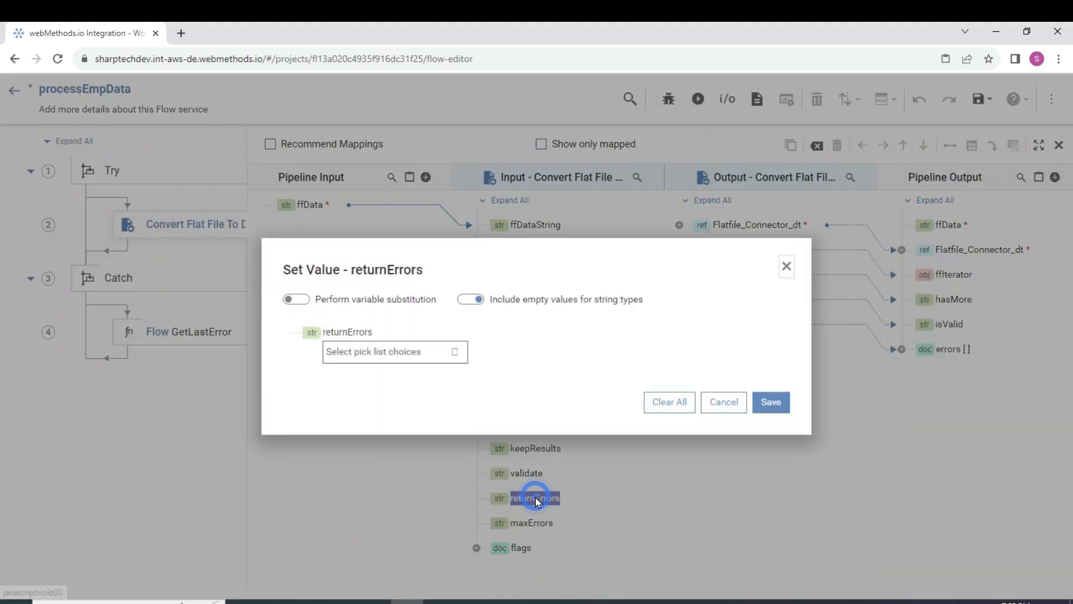
{"action": "left_click", "coordinate": [456, 352]}
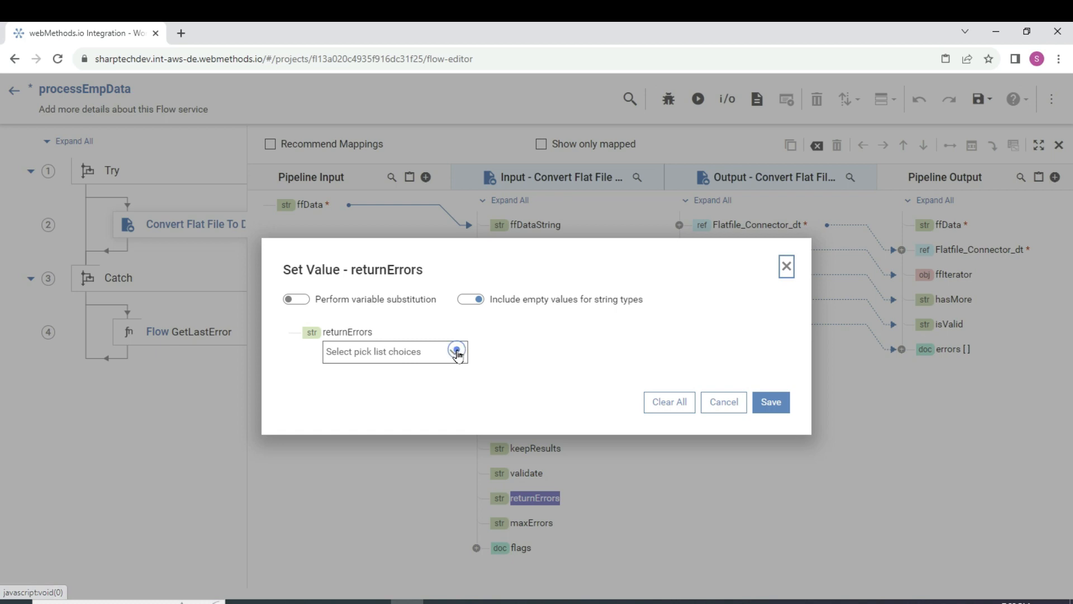
{"action": "left_click", "coordinate": [378, 312]}
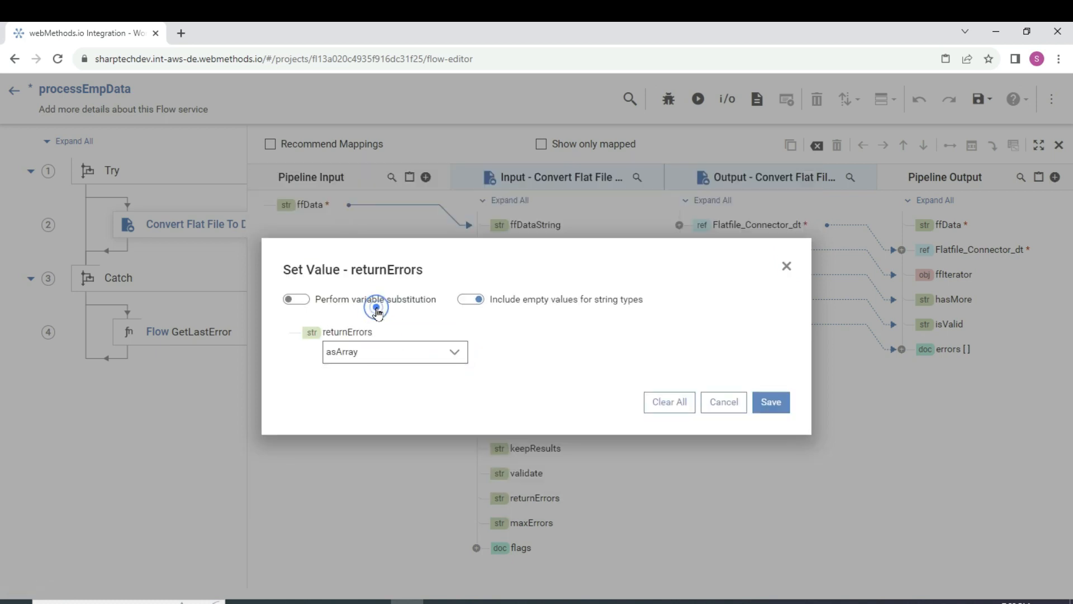
{"action": "left_click", "coordinate": [766, 400]}
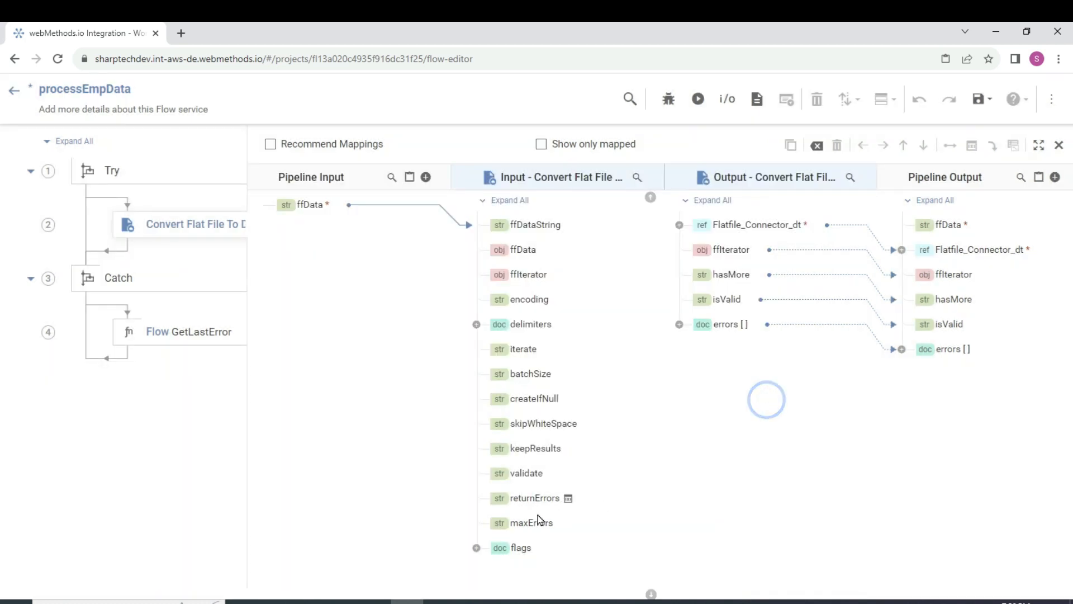
Step: Set the value of the convert step's maxErrors input to -1 and save the flow service
{"action": "double_click", "coordinate": [529, 524]}
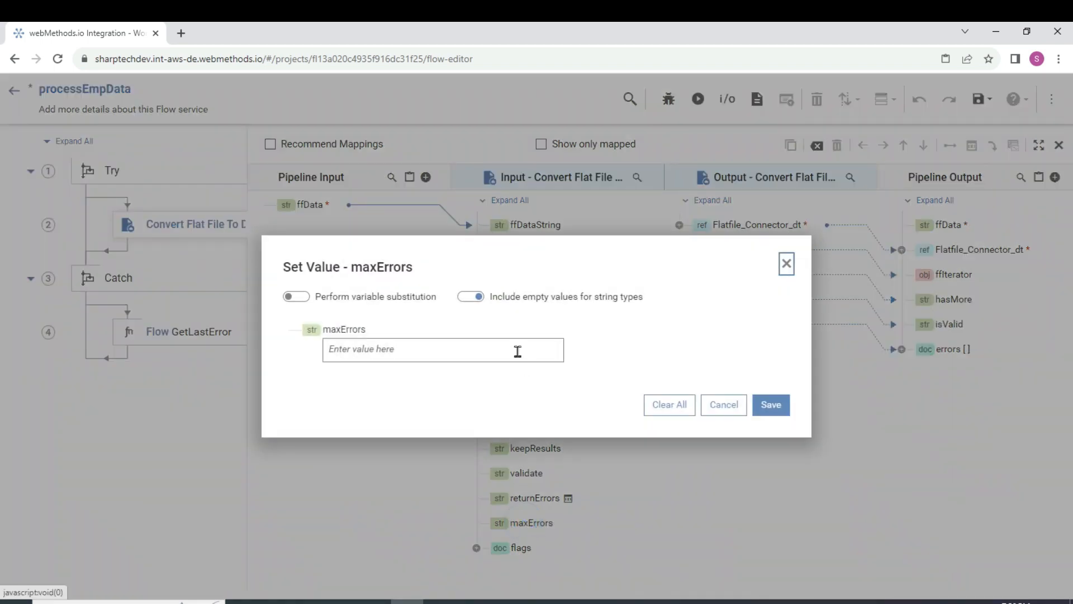
{"action": "left_click", "coordinate": [518, 351]}
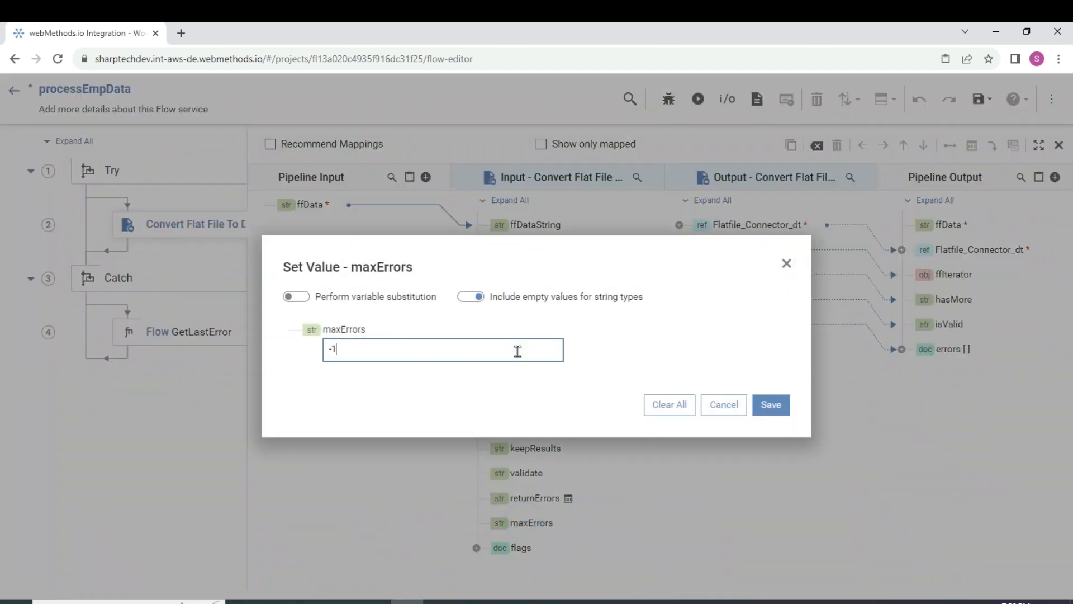
{"action": "left_click", "coordinate": [777, 406]}
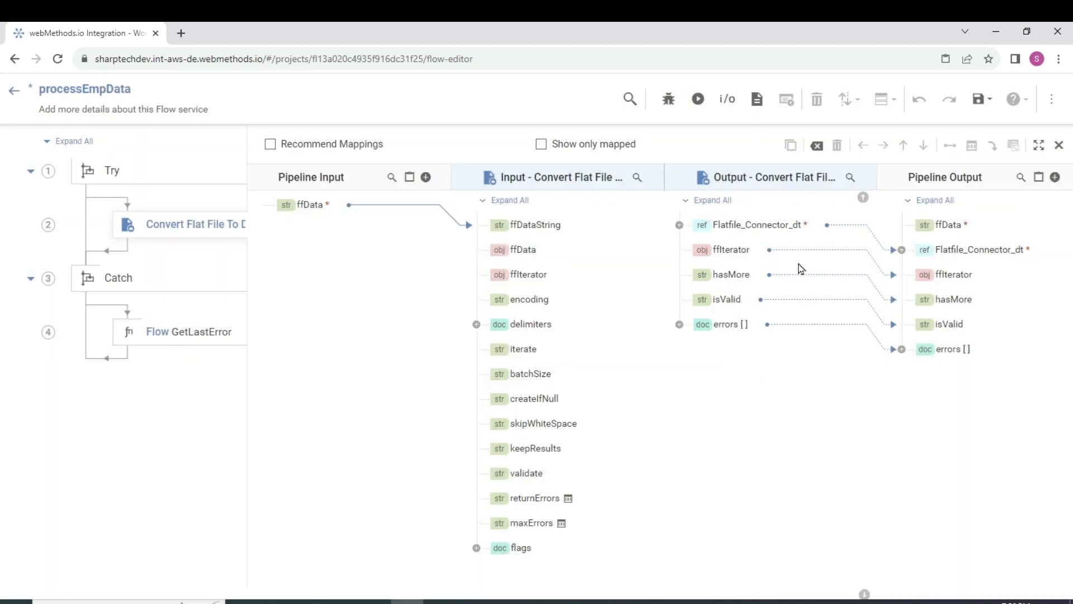
{"action": "left_click", "coordinate": [979, 100]}
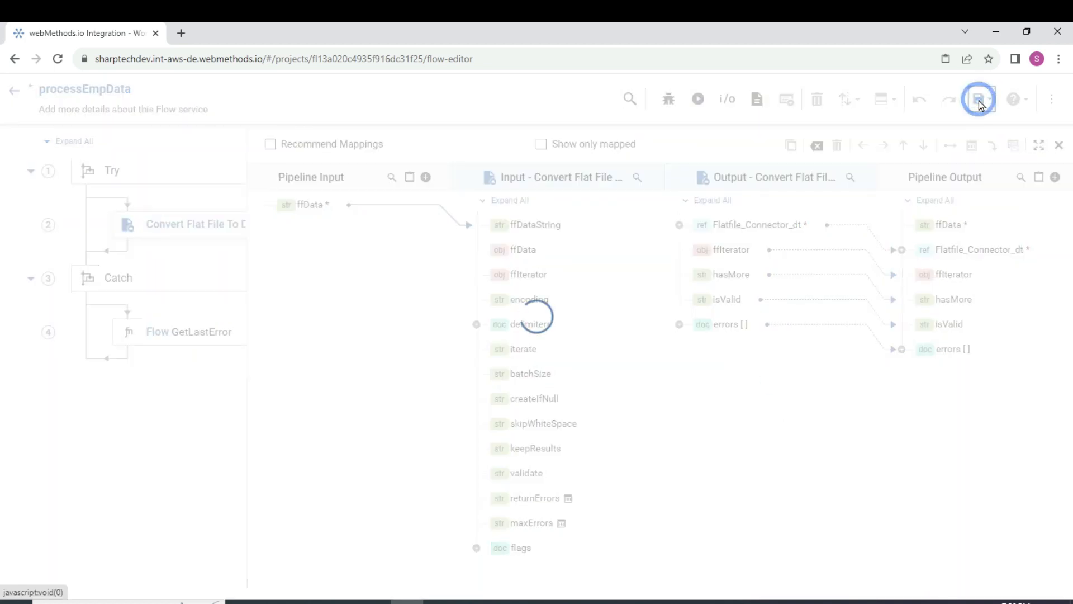
Step: Run the flow service with the employee records from New_File_1.txt in MobaTextEditor, without the header line, pasted as the multi-line ffData value
{"action": "left_click", "coordinate": [696, 98]}
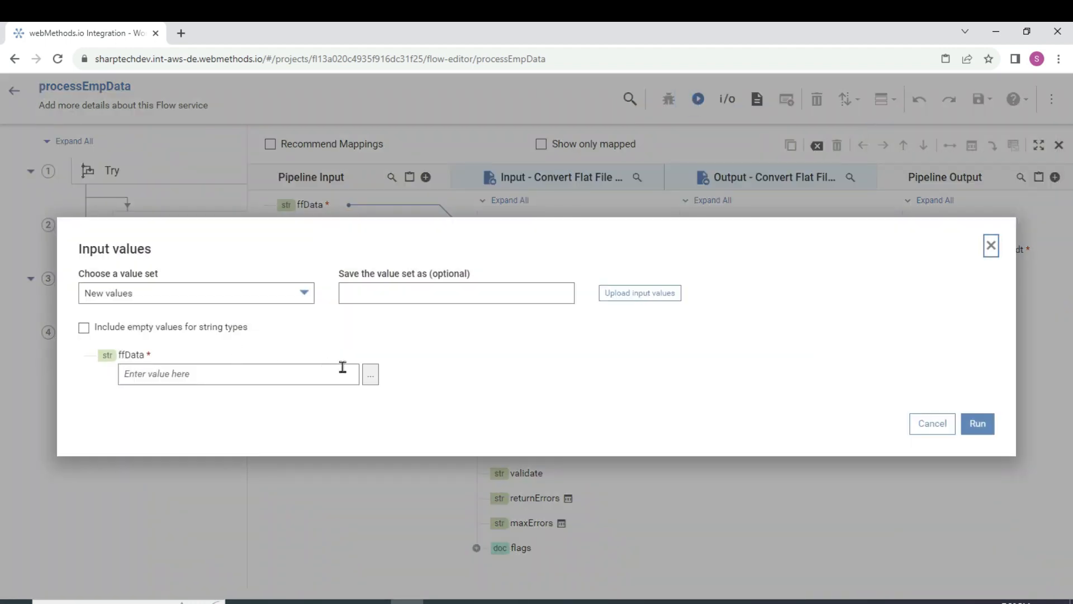
{"action": "left_click", "coordinate": [371, 374]}
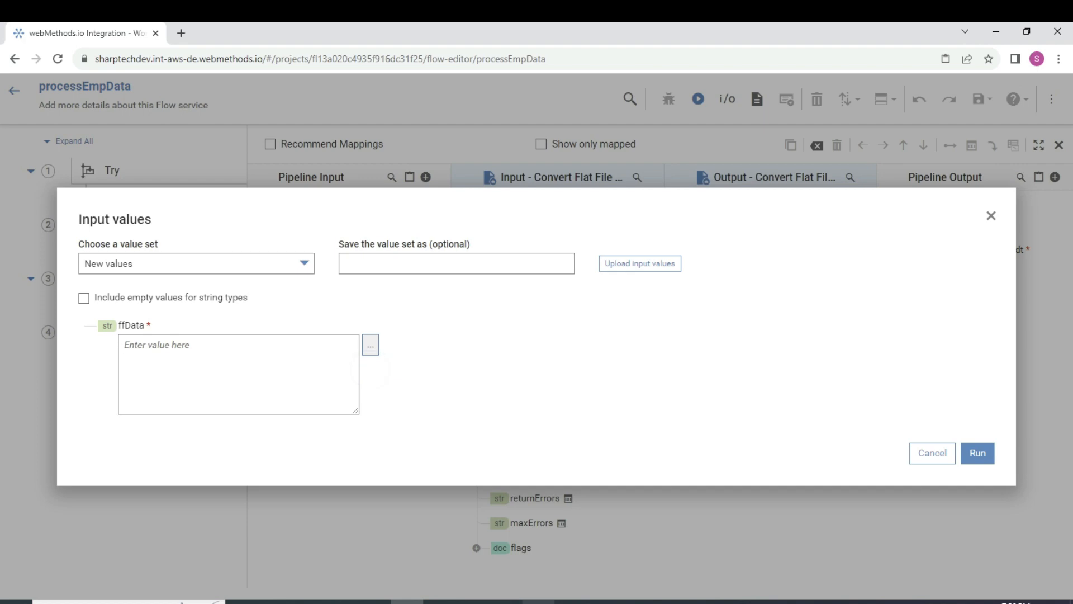
{"action": "left_click", "coordinate": [539, 601]}
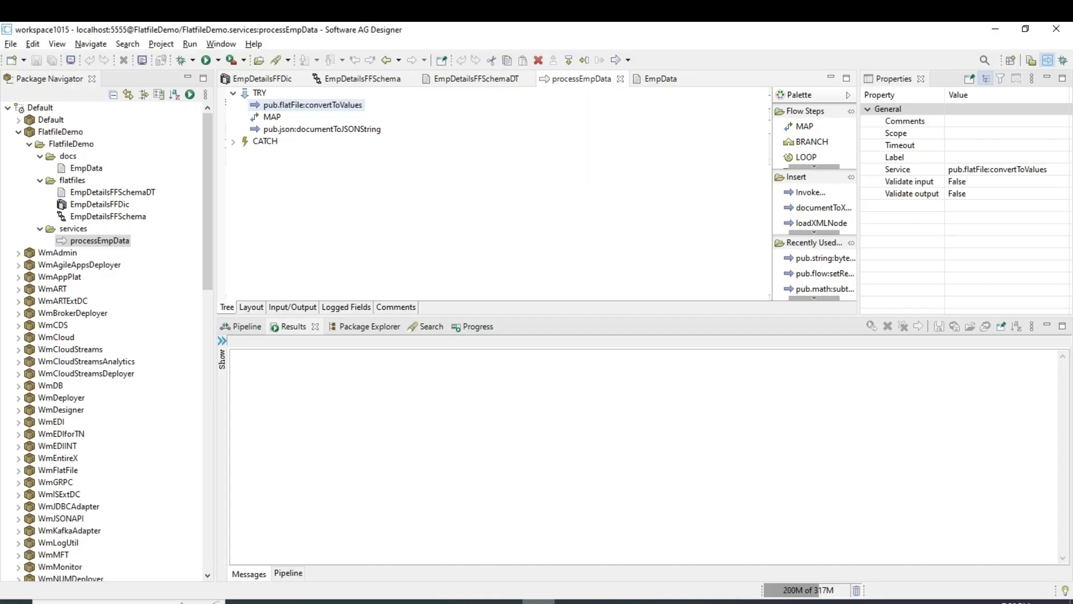
{"action": "left_click", "coordinate": [538, 601]}
{"action": "left_click", "coordinate": [571, 602]}
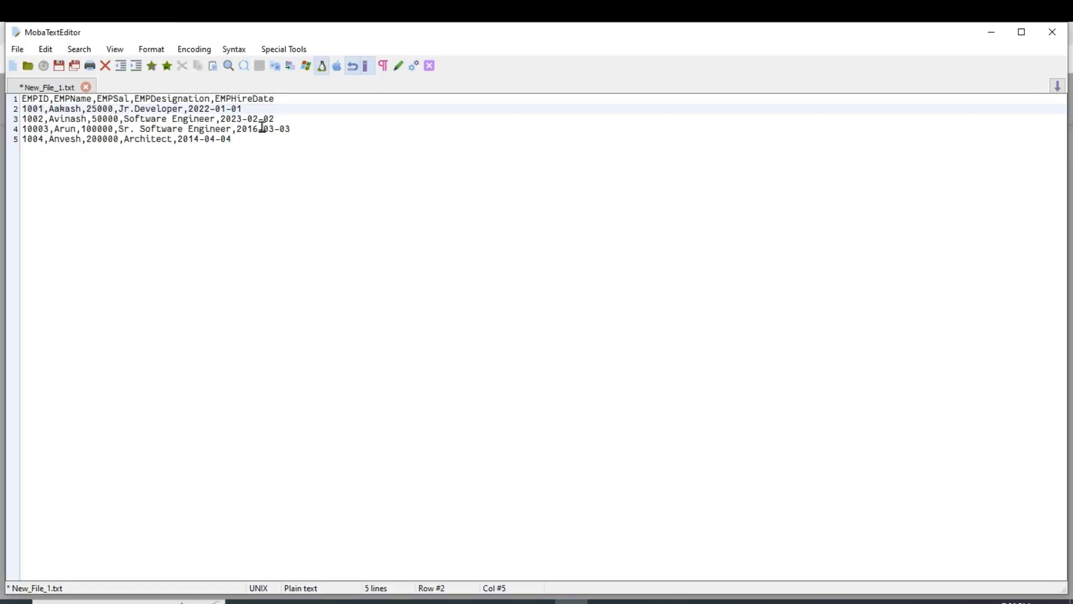
{"action": "left_click_drag", "start_coordinate": [240, 141], "coordinate": [12, 108]}
{"action": "key", "text": "ctrl+c"}
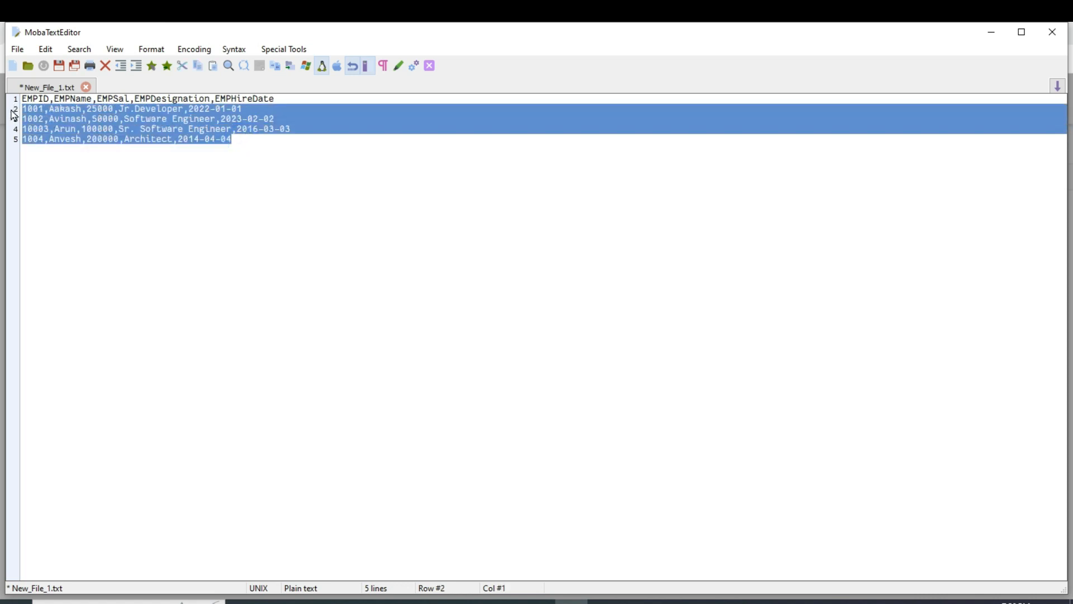
{"action": "key", "text": "alt+Tab"}
{"action": "left_click", "coordinate": [165, 338]}
{"action": "key", "text": "ctrl+v"}
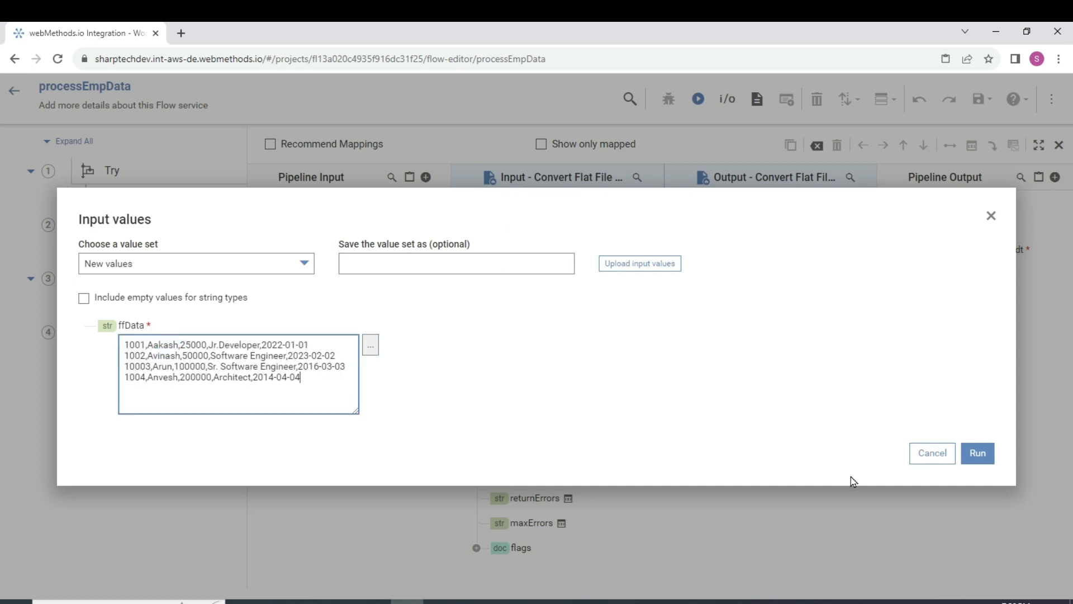
{"action": "left_click", "coordinate": [978, 453]}
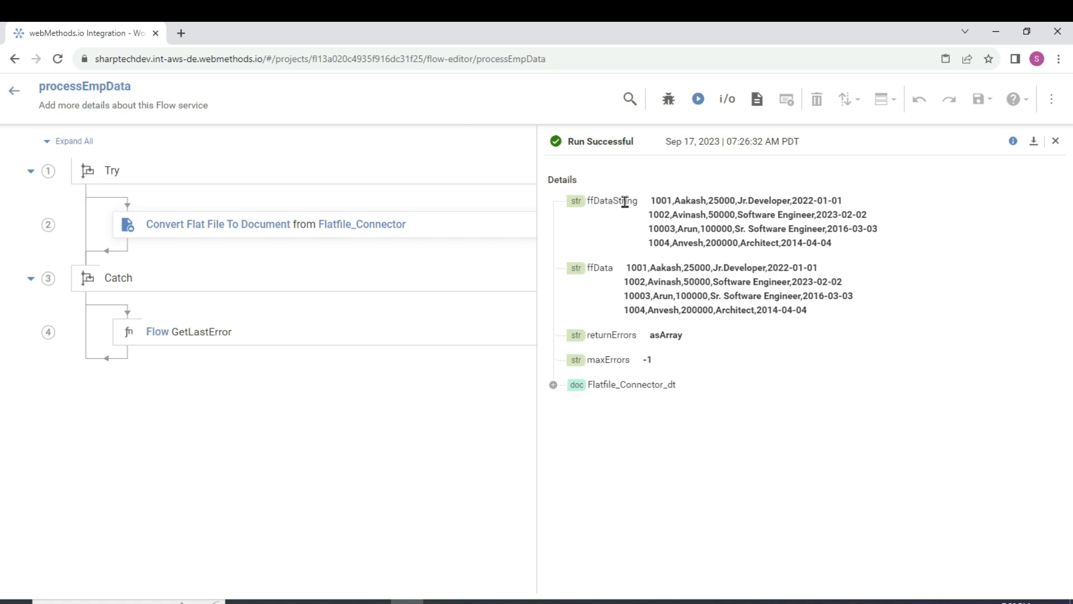
Step: Examine each Employee record under Flatfile_Connector_dt in the run results and close the results
{"action": "left_click_drag", "start_coordinate": [625, 202], "coordinate": [710, 228]}
{"action": "left_click", "coordinate": [553, 384]}
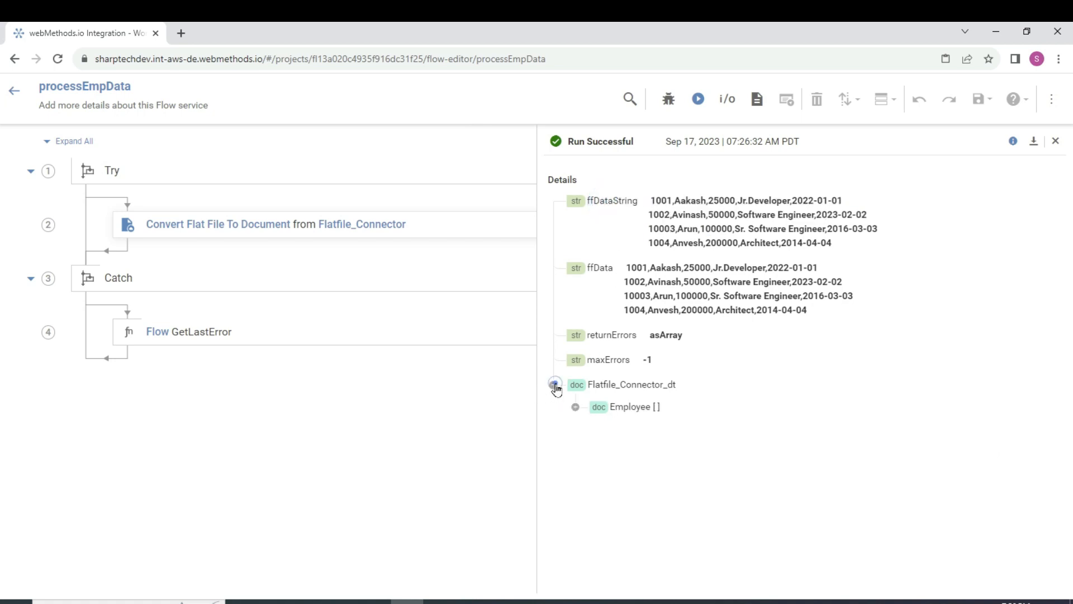
{"action": "left_click", "coordinate": [576, 407]}
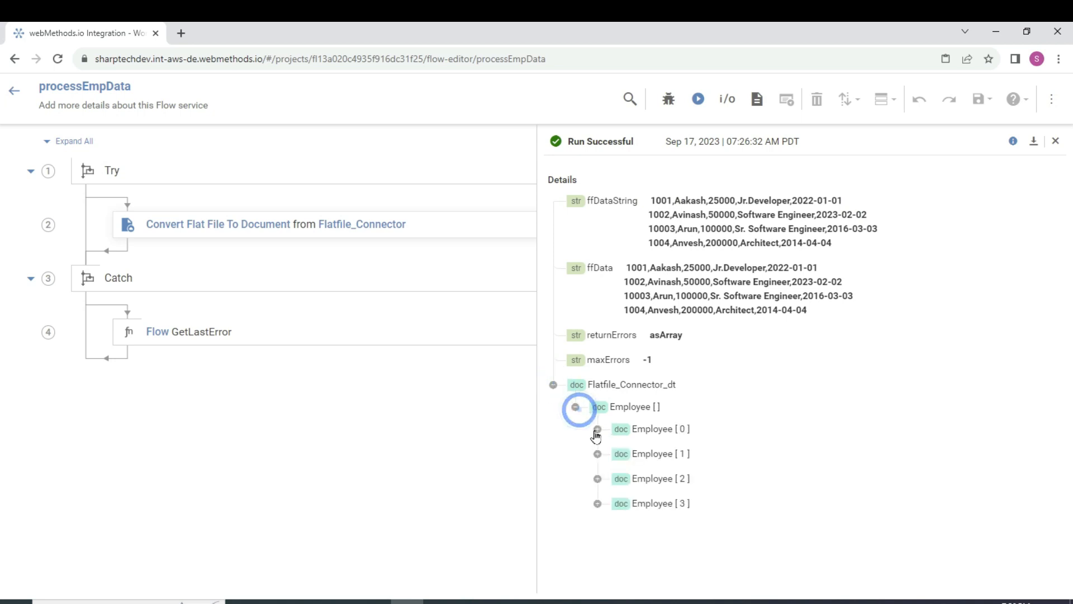
{"action": "left_click", "coordinate": [598, 428]}
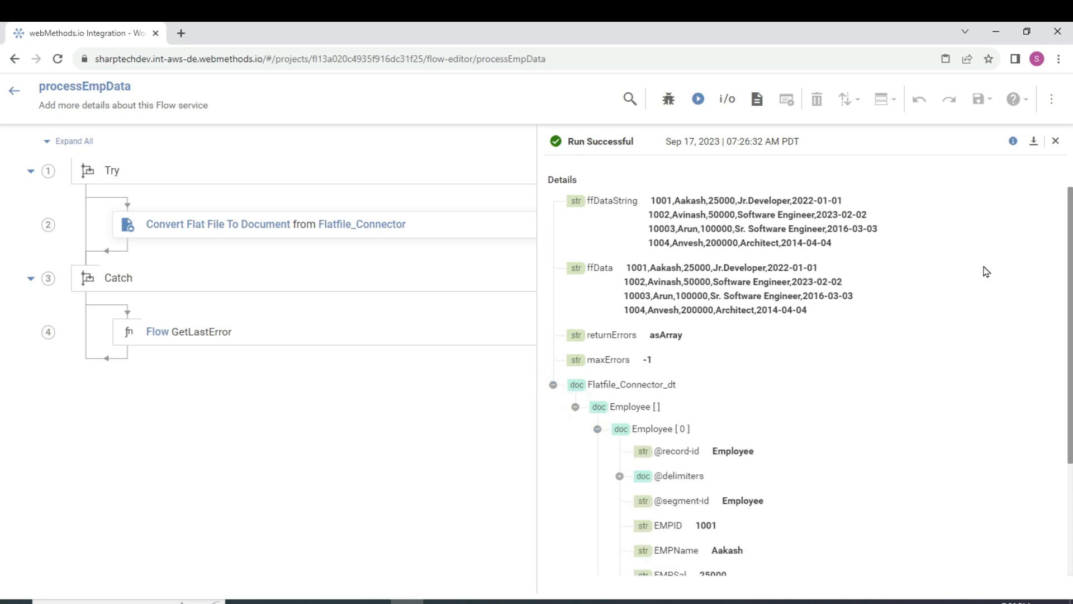
{"action": "left_click_drag", "start_coordinate": [1072, 240], "coordinate": [1071, 329]}
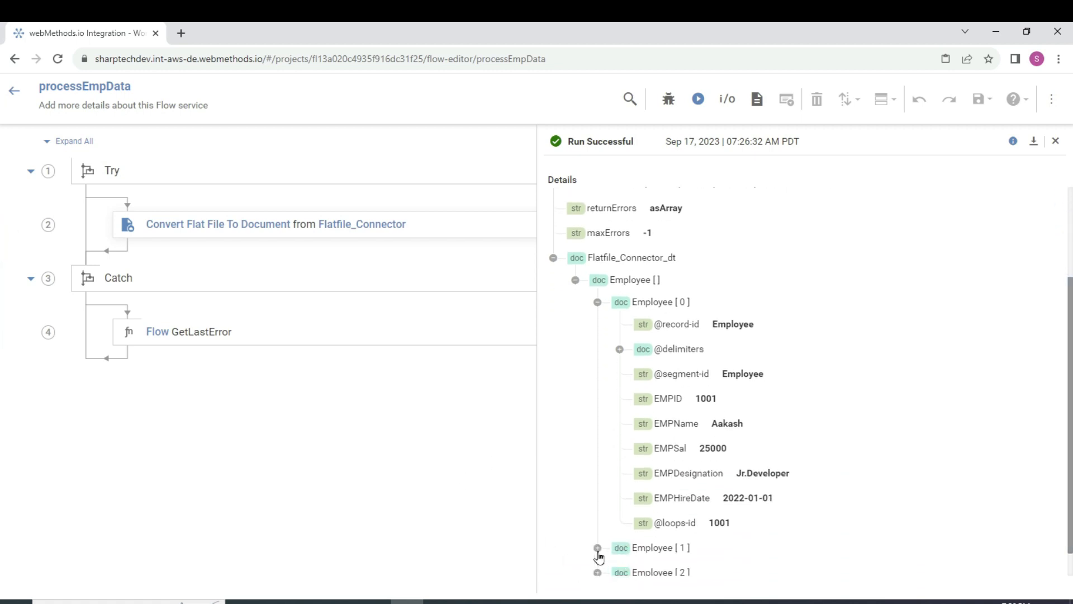
{"action": "left_click", "coordinate": [598, 549]}
{"action": "left_click_drag", "start_coordinate": [1071, 288], "coordinate": [1072, 433]}
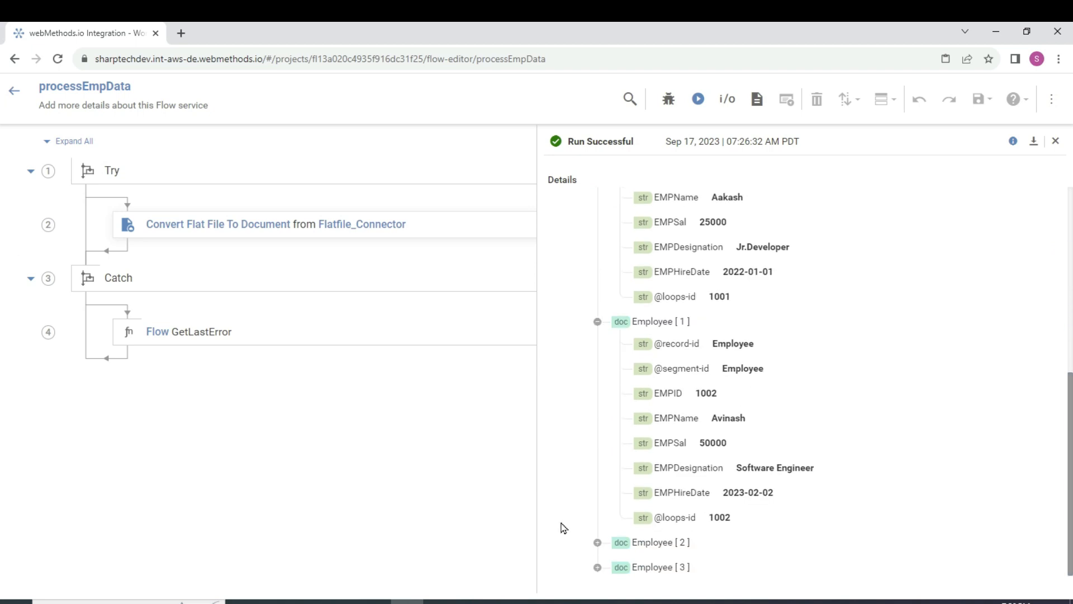
{"action": "left_click", "coordinate": [598, 544]}
{"action": "left_click_drag", "start_coordinate": [1071, 379], "coordinate": [1071, 480]}
{"action": "left_click", "coordinate": [597, 568]}
{"action": "left_click_drag", "start_coordinate": [1069, 398], "coordinate": [1072, 495]}
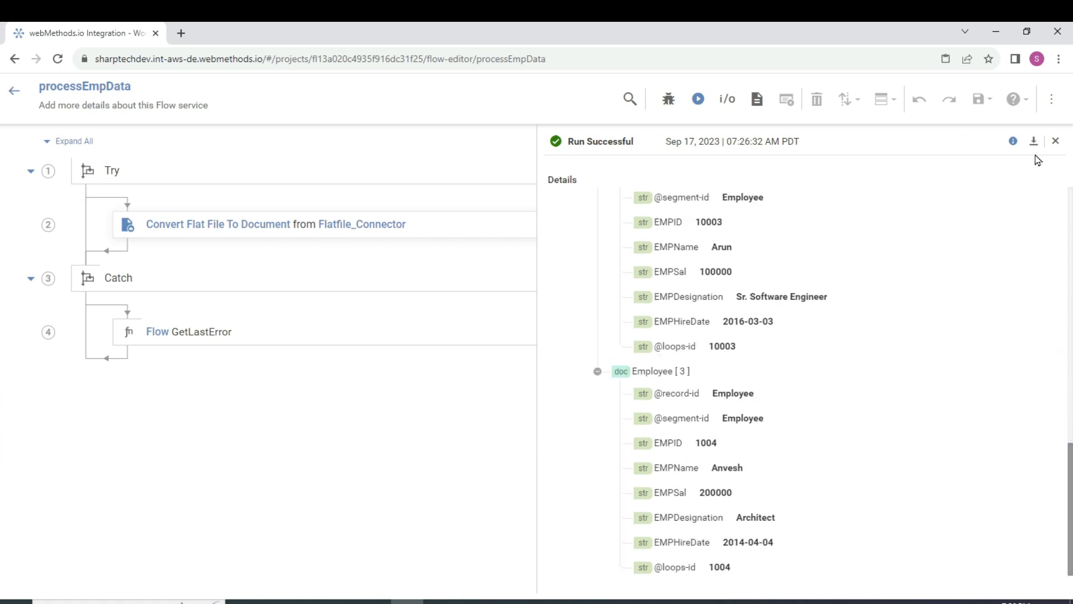
{"action": "left_click", "coordinate": [1056, 145]}
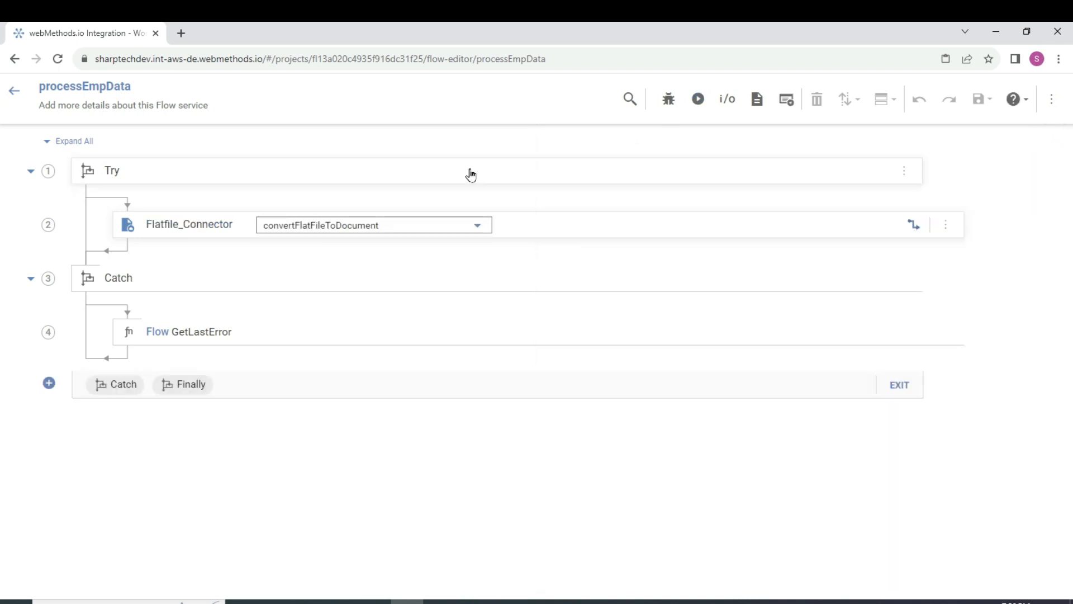
Step: Switch to Software AG Designer and examine the pipeline mapping of the MAP step in processEmpData
{"action": "left_click", "coordinate": [539, 601]}
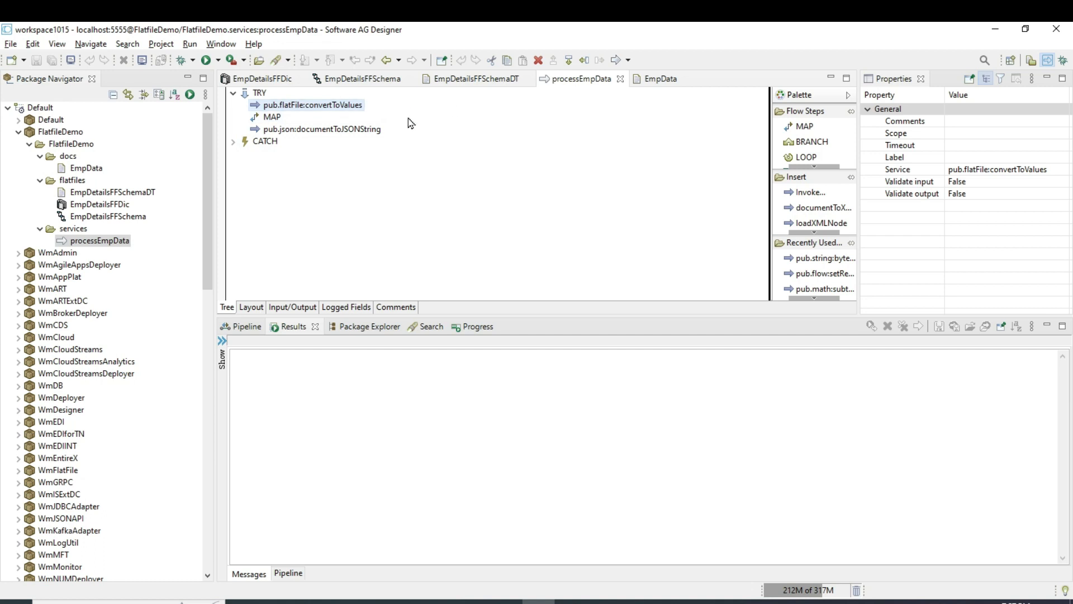
{"action": "left_click", "coordinate": [267, 117]}
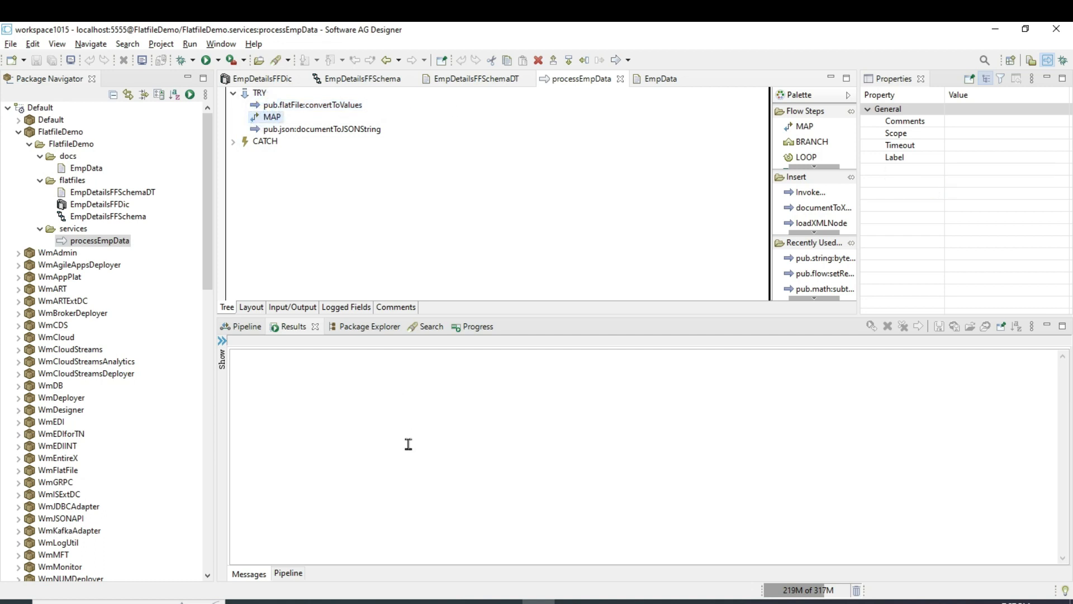
{"action": "left_click", "coordinate": [248, 325]}
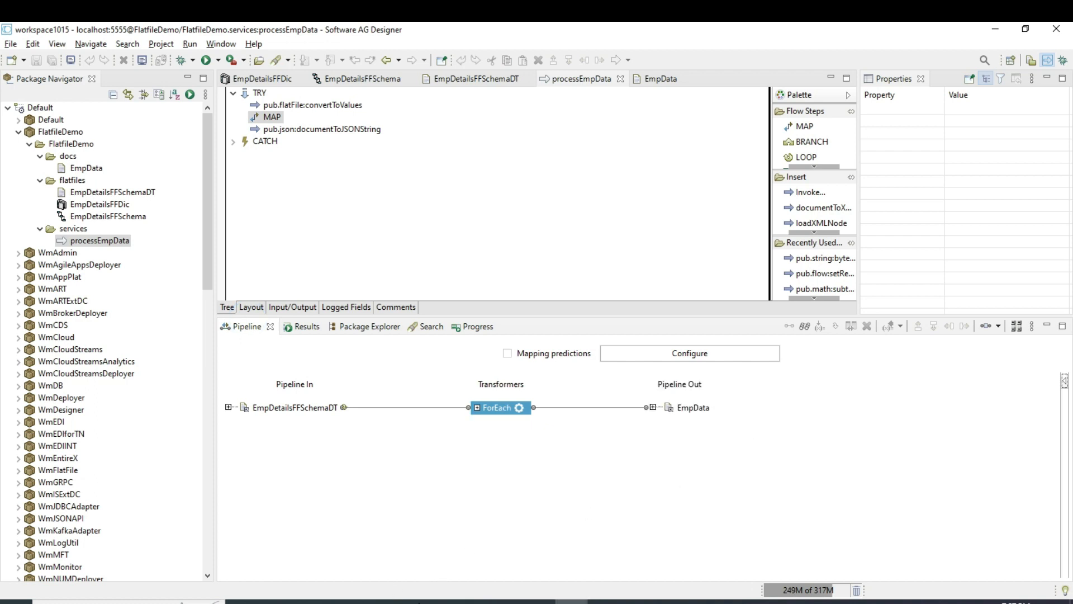
Step: Switch back to webMethods.io Integration and add a Transform Pipeline step after the Convert Flat File To Document step
{"action": "left_click", "coordinate": [407, 601]}
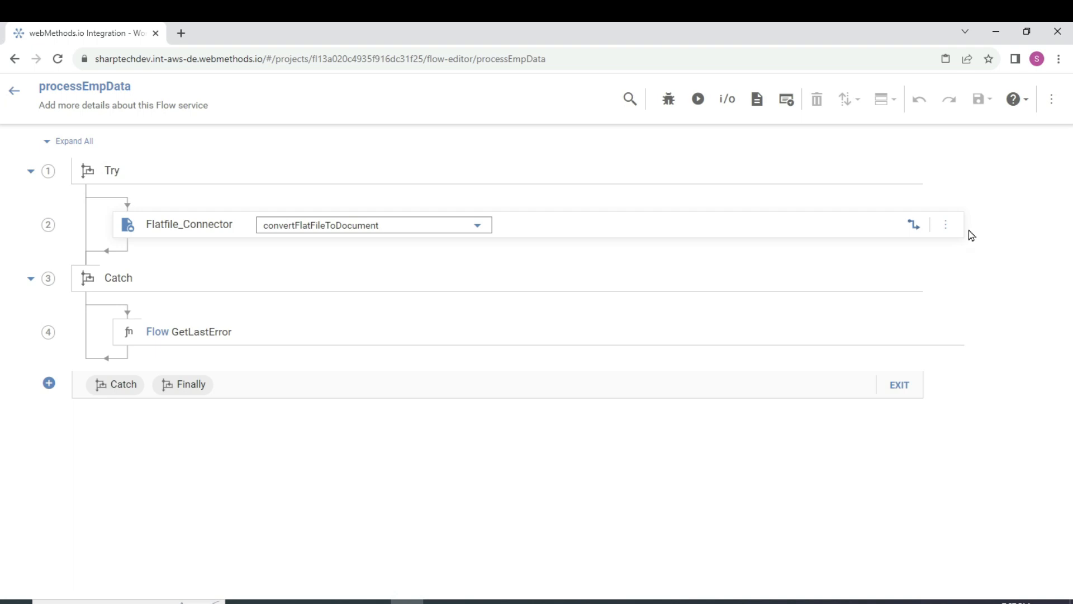
{"action": "left_click", "coordinate": [126, 250]}
{"action": "left_click", "coordinate": [177, 273]}
{"action": "type", "text": "tram"}
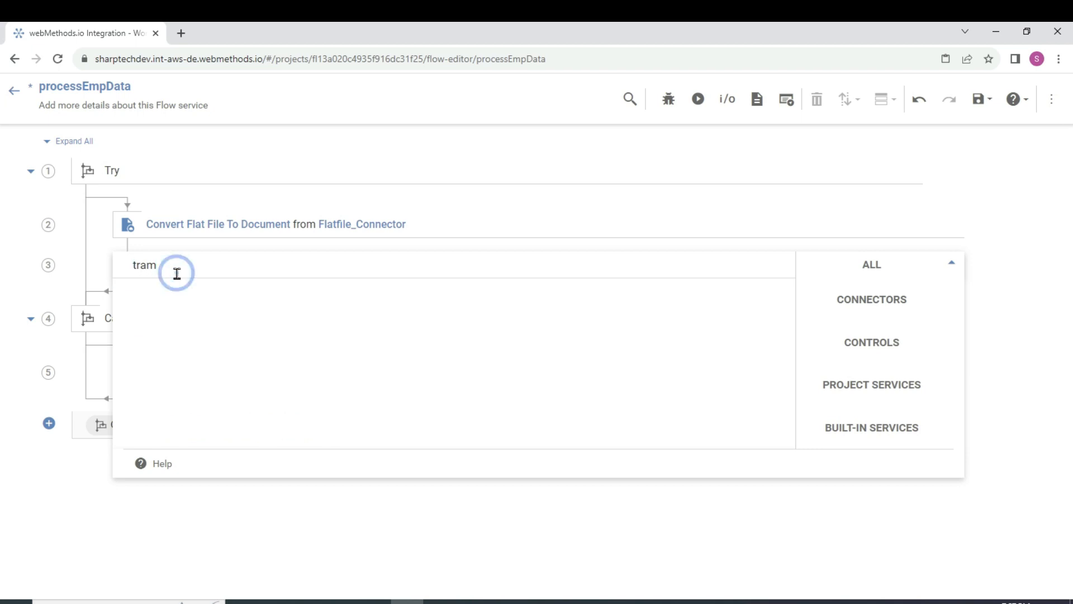
{"action": "key", "text": "BackSpace"}
{"action": "type", "text": "ns"}
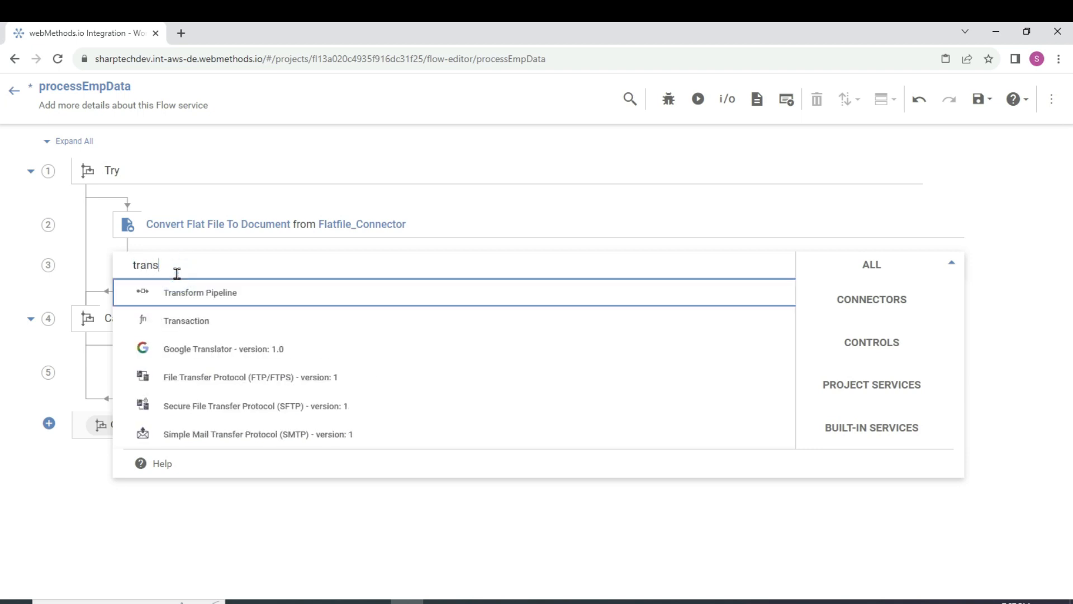
{"action": "left_click", "coordinate": [207, 305]}
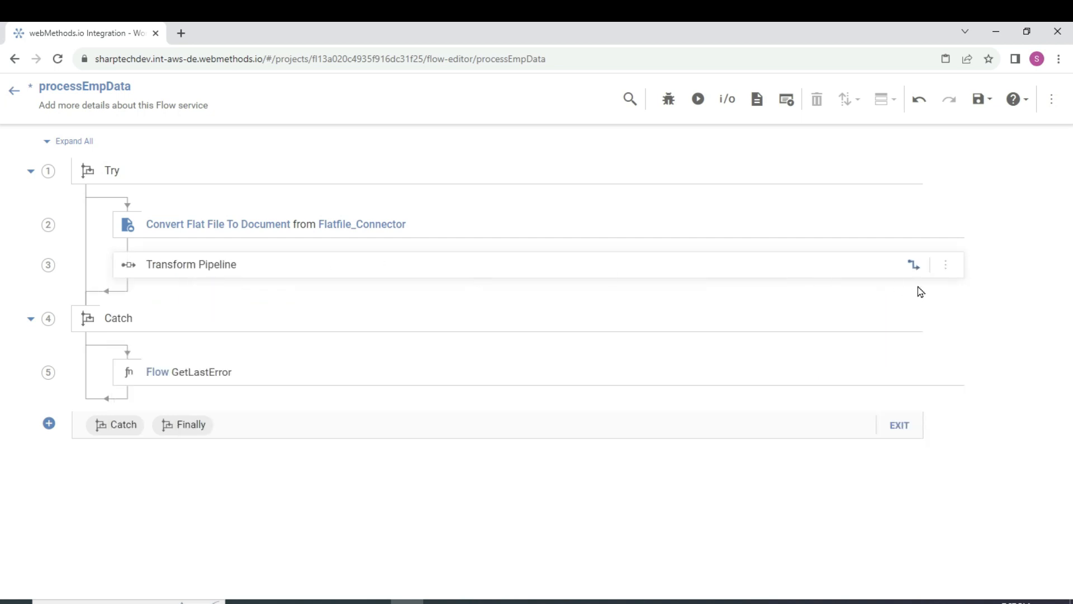
{"action": "left_click", "coordinate": [944, 265]}
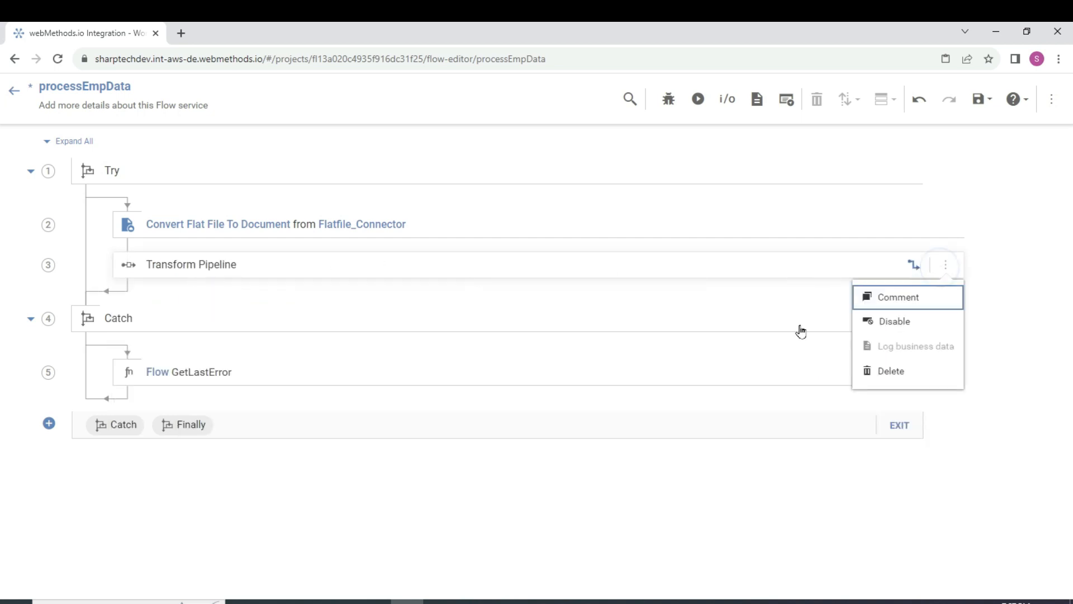
{"action": "left_click", "coordinate": [737, 314]}
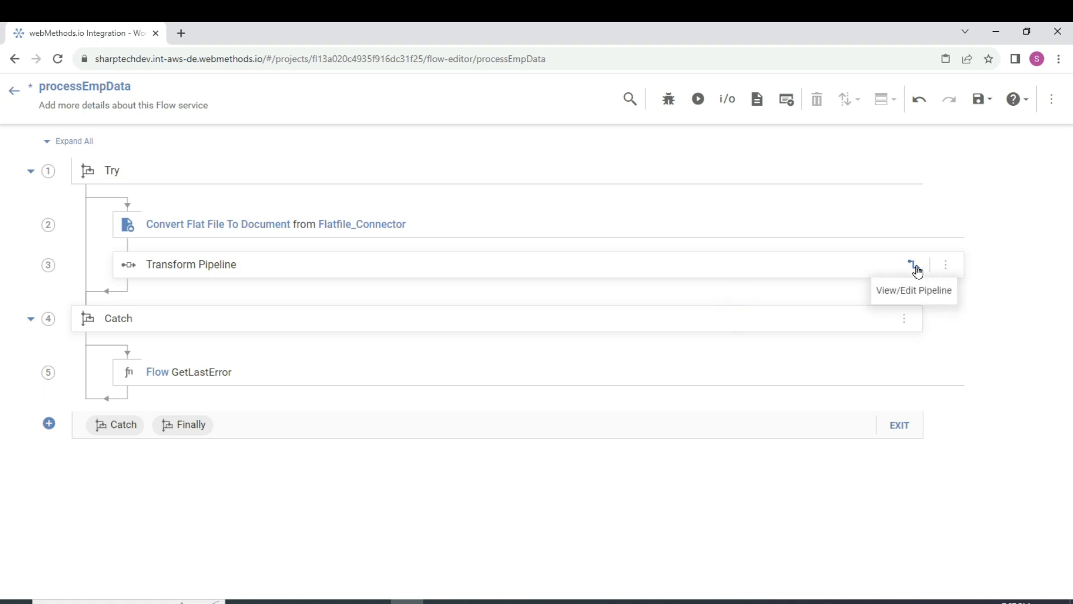
Step: Add a Document field named EmpData to the Transform Pipeline step's output, matching the document name in Designer
{"action": "left_click", "coordinate": [914, 265]}
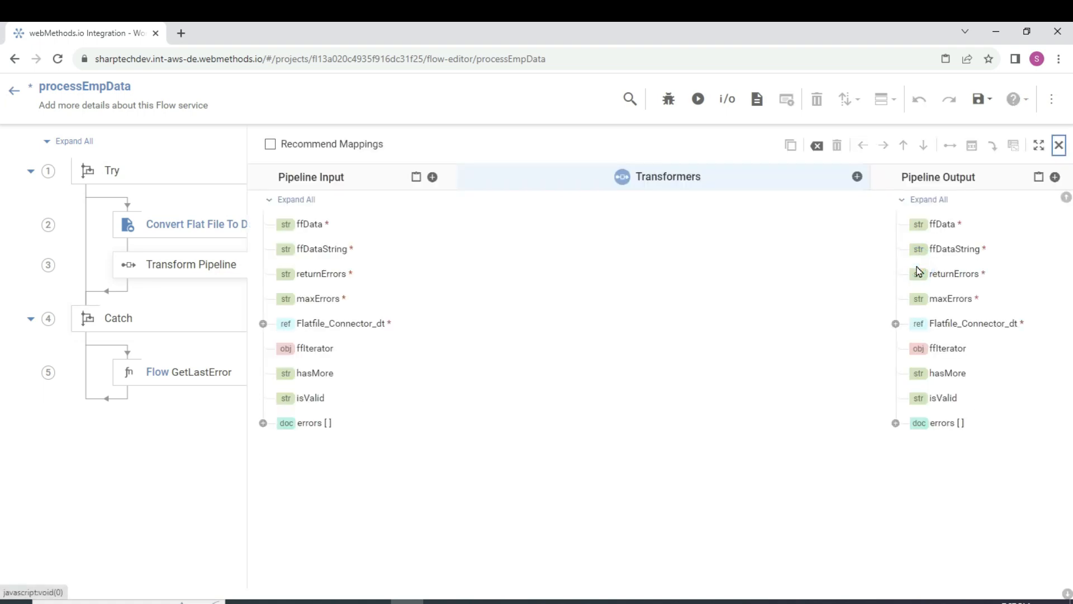
{"action": "left_click", "coordinate": [1056, 176]}
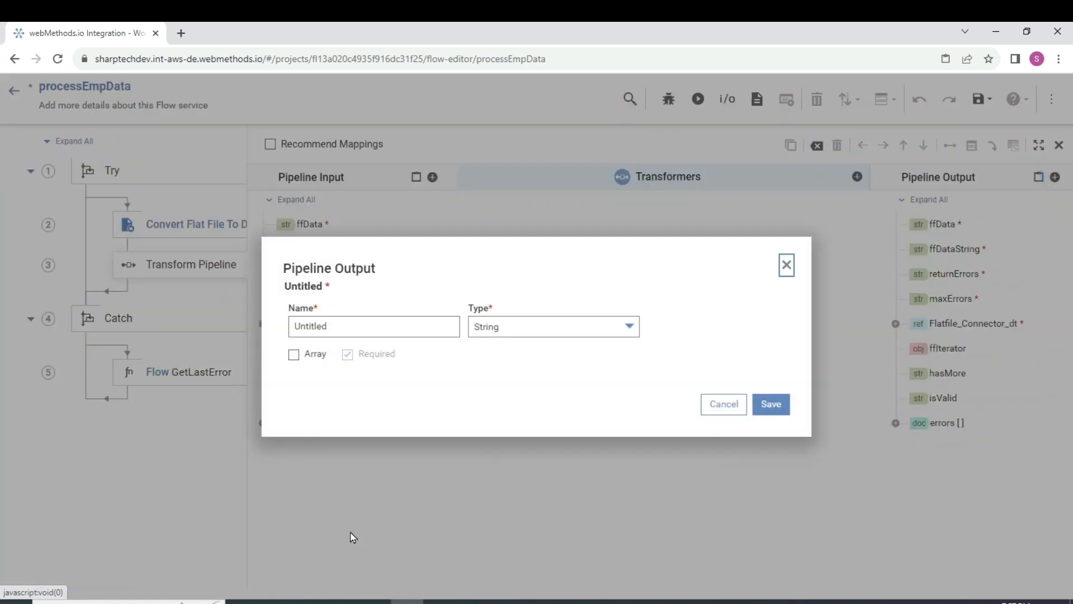
{"action": "left_click", "coordinate": [481, 328]}
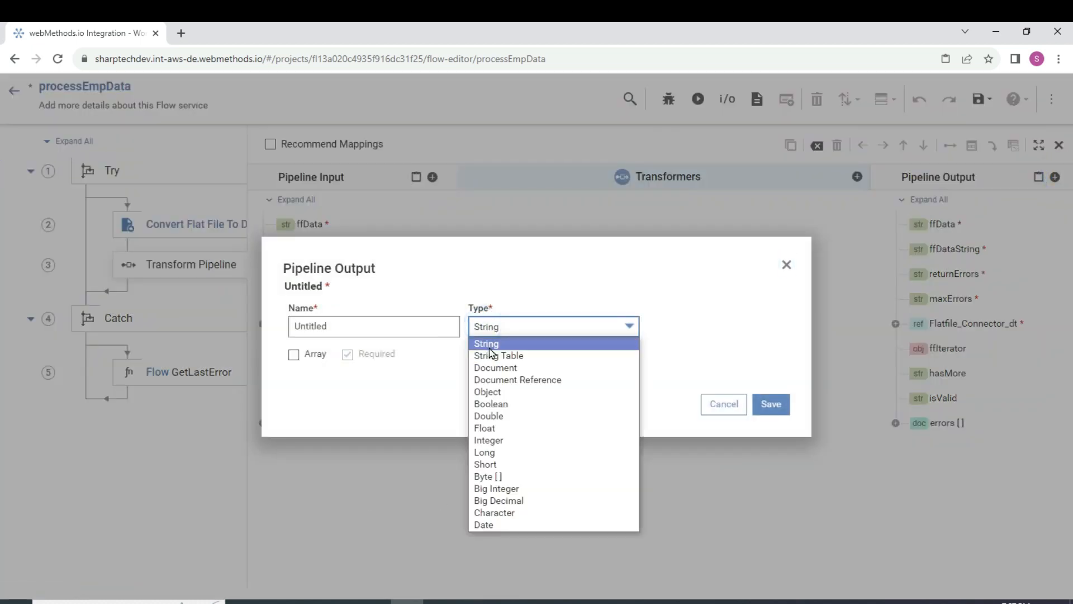
{"action": "left_click", "coordinate": [495, 368]}
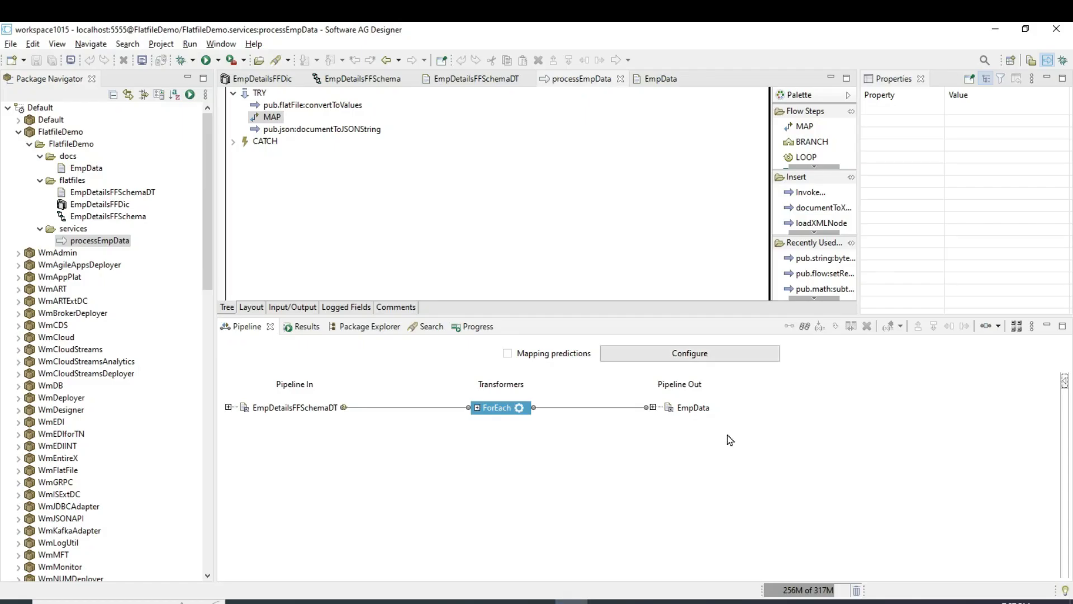
{"action": "double_click", "coordinate": [694, 408]}
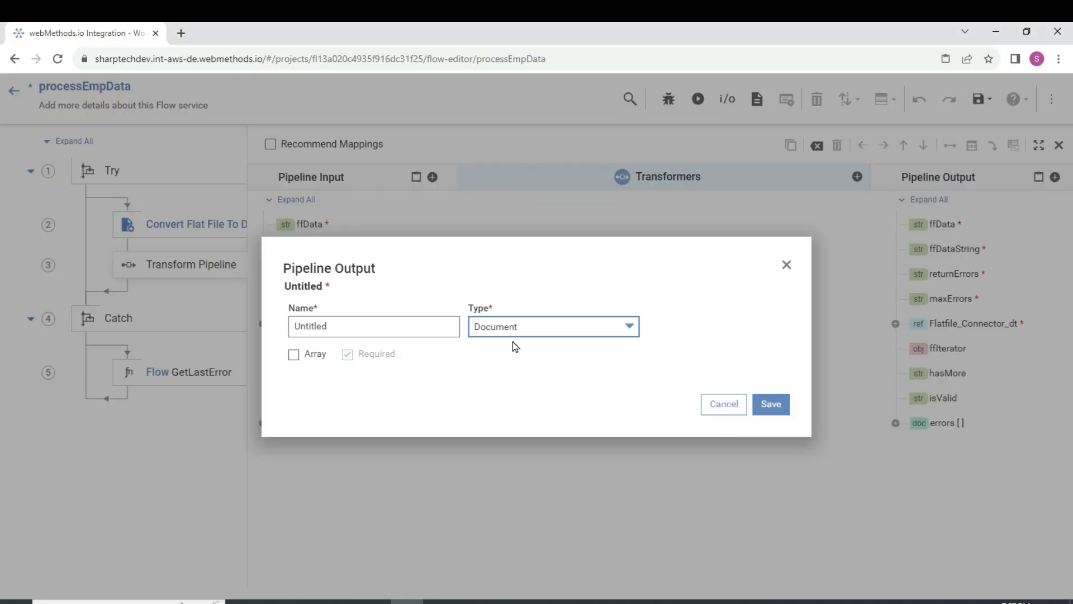
{"action": "left_click", "coordinate": [375, 336]}
{"action": "type", "text": "EMPData"}
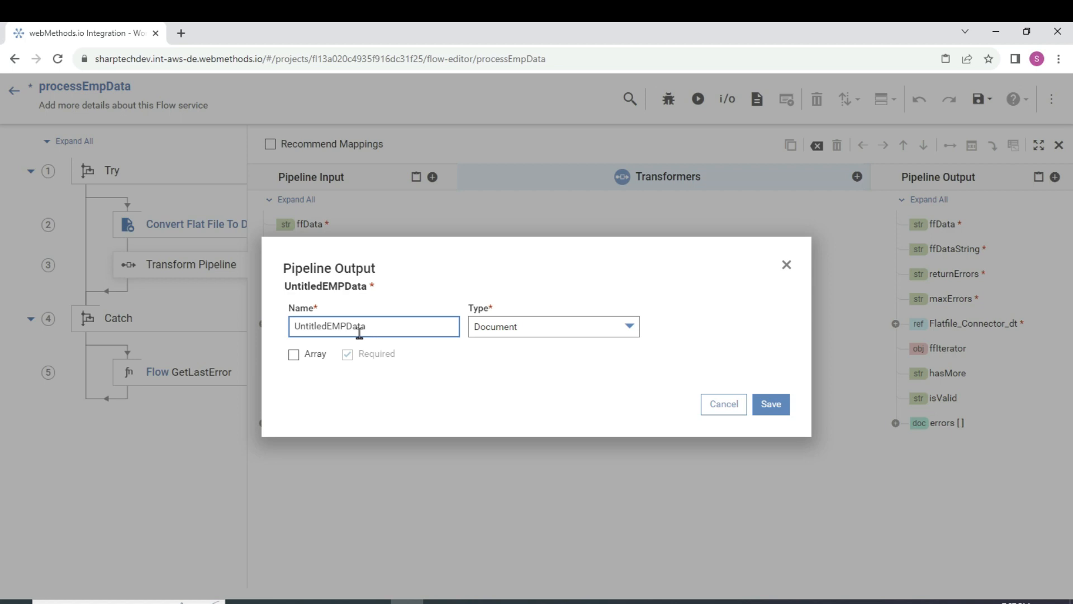
{"action": "double_click", "coordinate": [330, 325]}
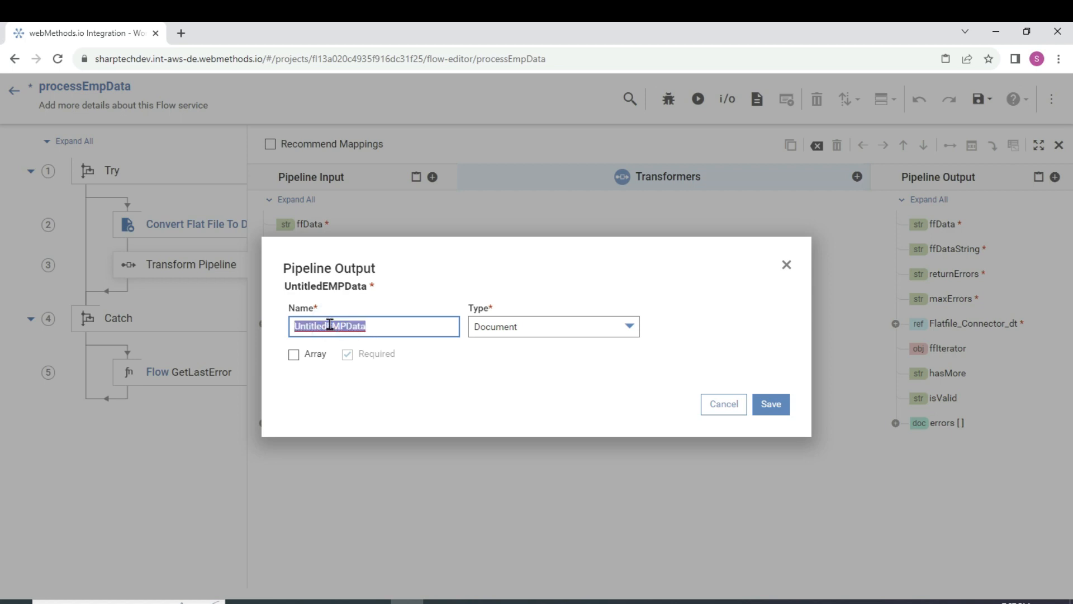
{"action": "key", "text": "BackSpace"}
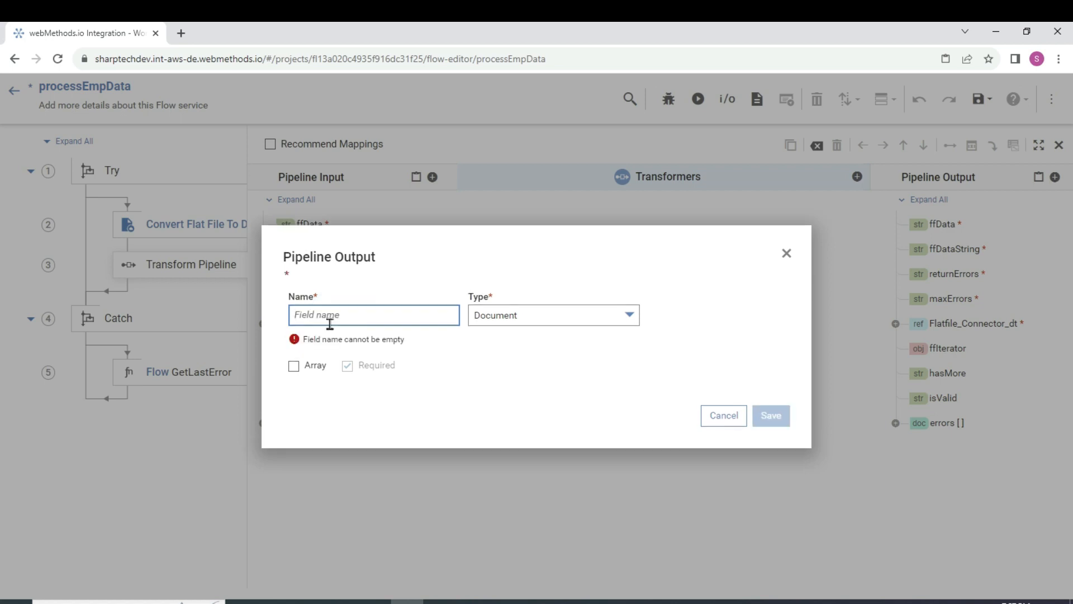
{"action": "type", "text": "EmpData"}
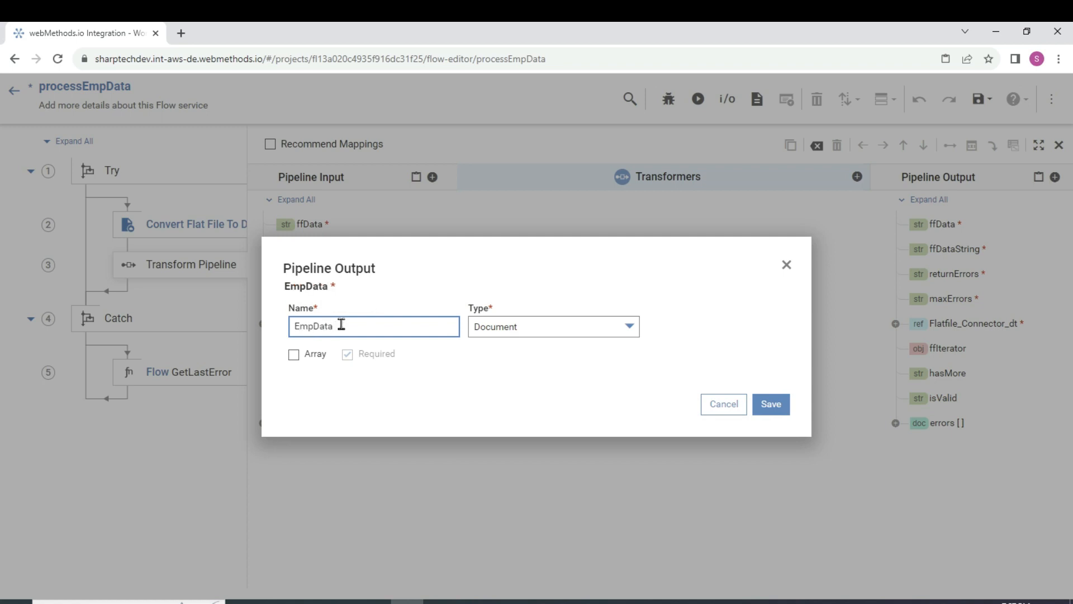
{"action": "left_click", "coordinate": [779, 411]}
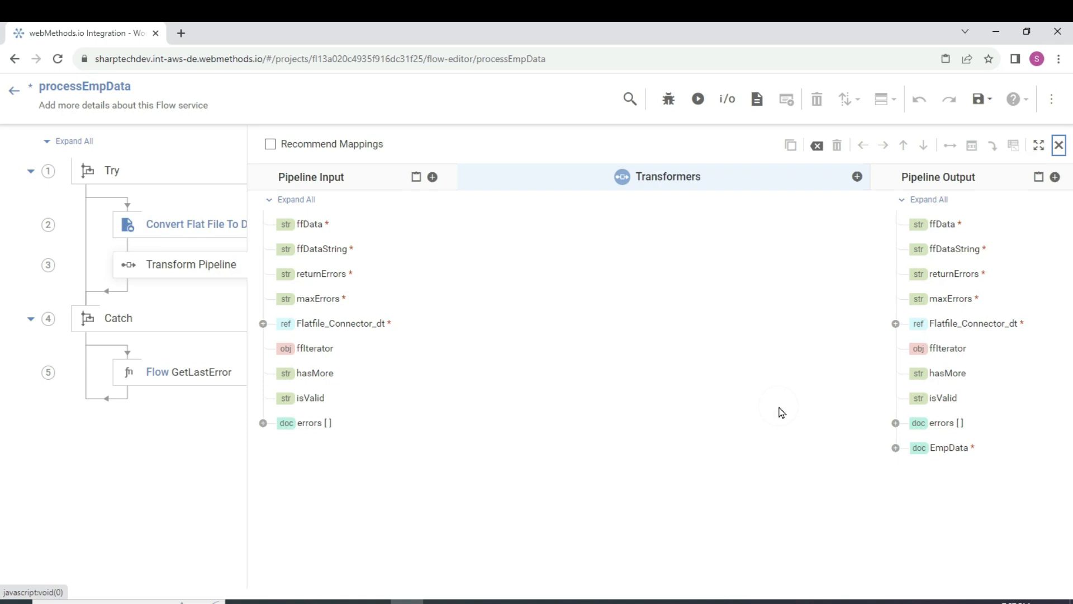
Step: Add a Document field named EmployeeData inside EmpData in the pipeline output, without making it an array
{"action": "left_click", "coordinate": [951, 452]}
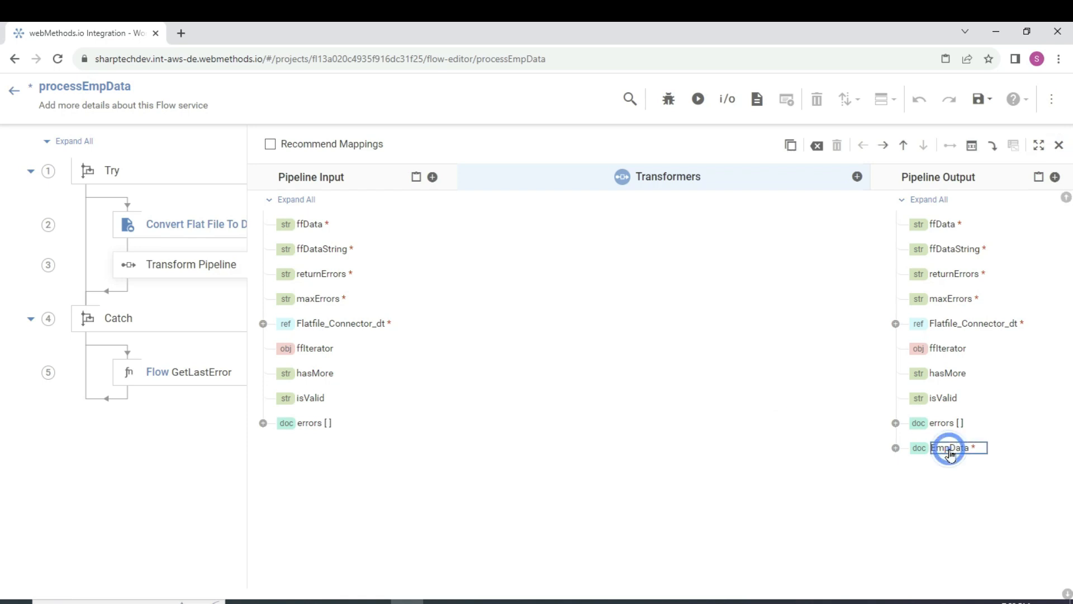
{"action": "left_click", "coordinate": [1055, 178]}
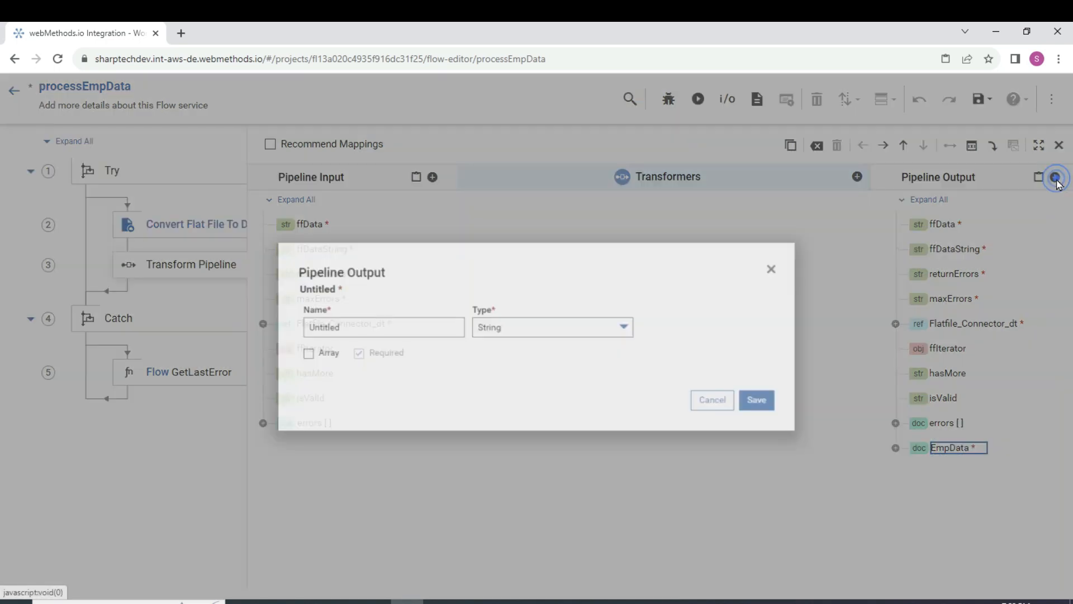
{"action": "left_click", "coordinate": [399, 335]}
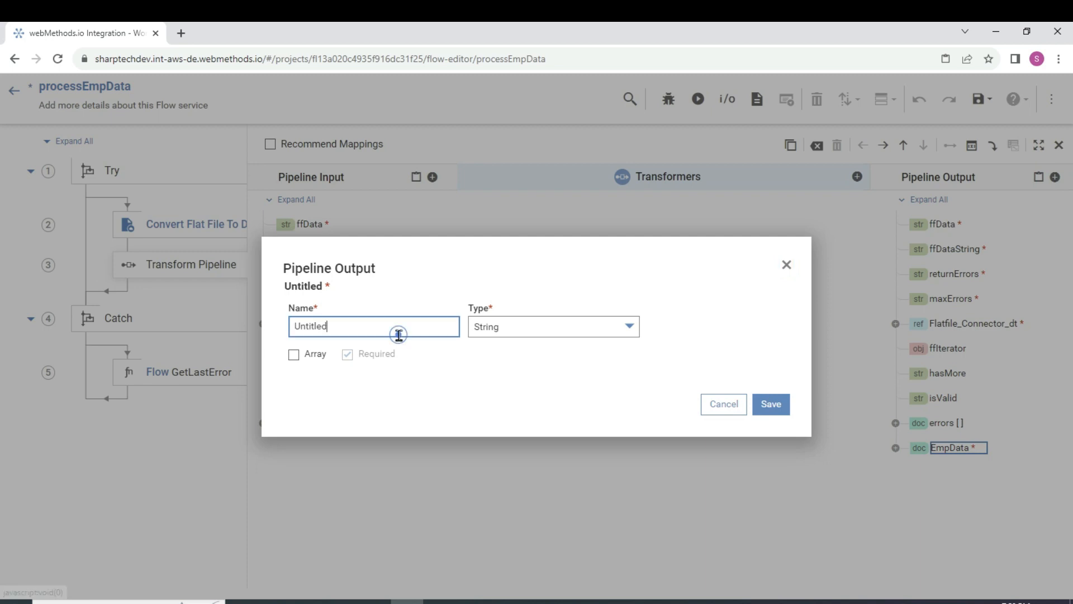
{"action": "double_click", "coordinate": [399, 334]}
{"action": "type", "text": "EmployeeData"}
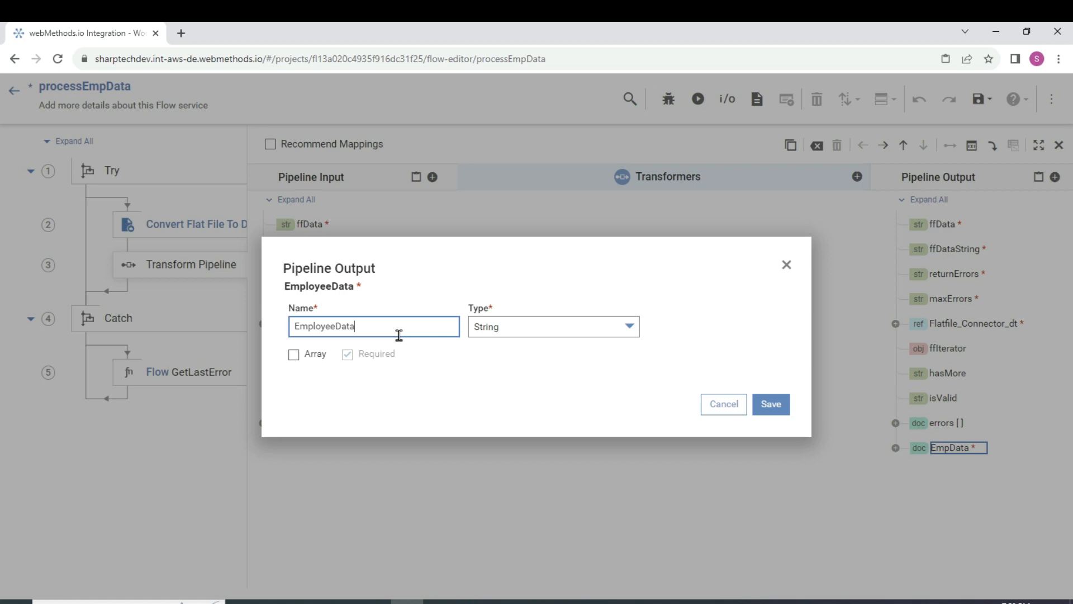
{"action": "left_click", "coordinate": [293, 355]}
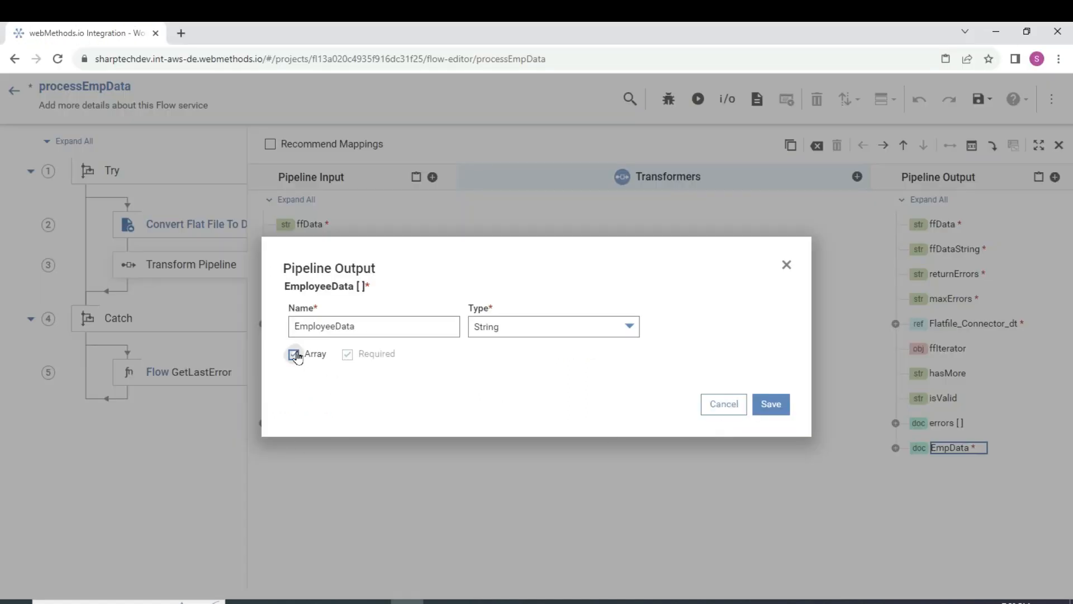
{"action": "left_click", "coordinate": [485, 329]}
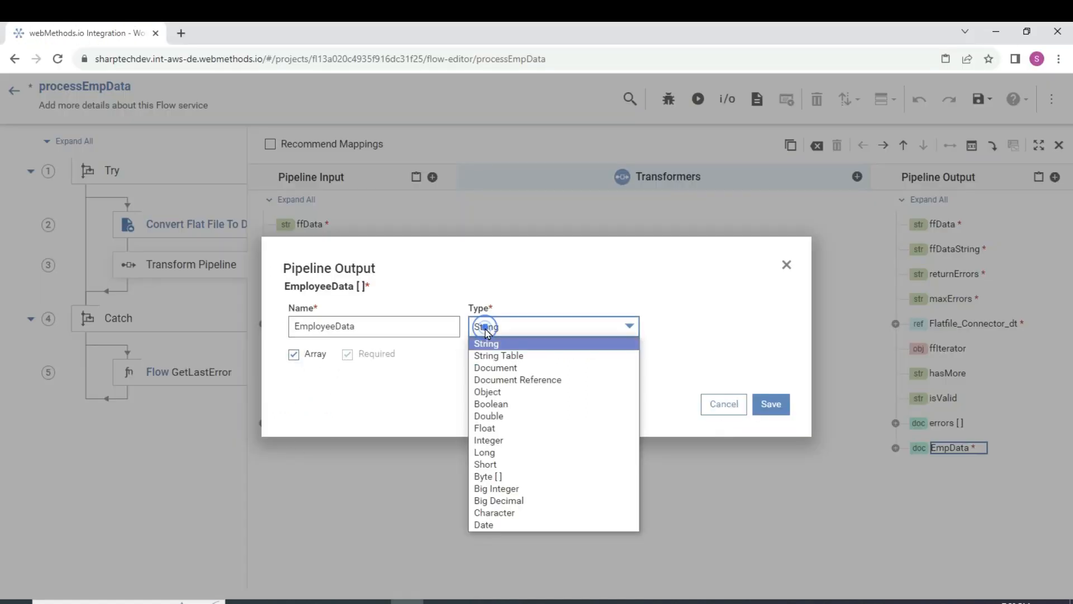
{"action": "left_click", "coordinate": [505, 373]}
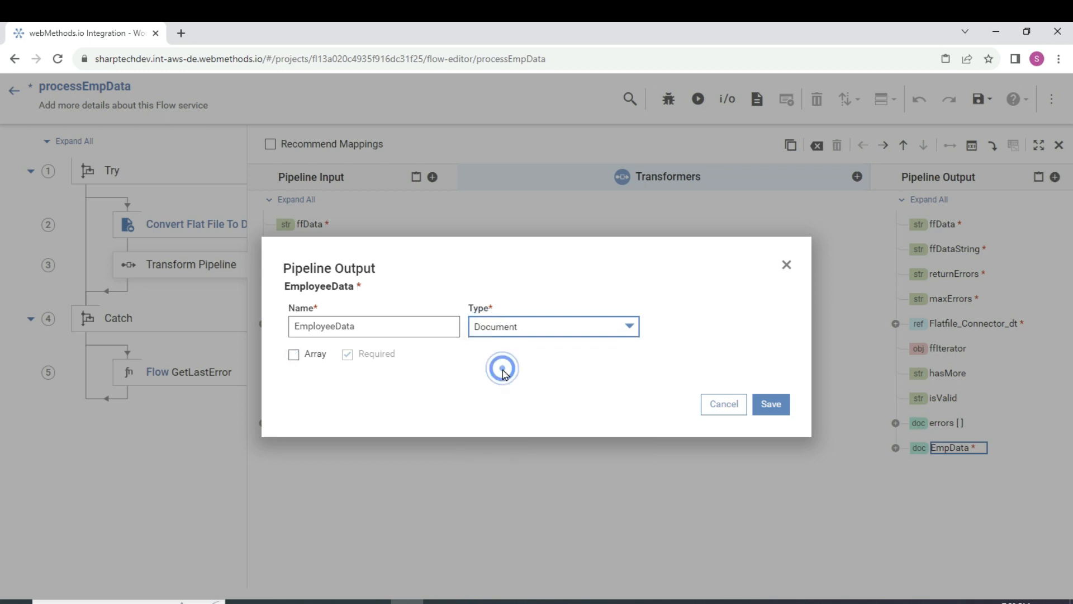
{"action": "left_click", "coordinate": [563, 329]}
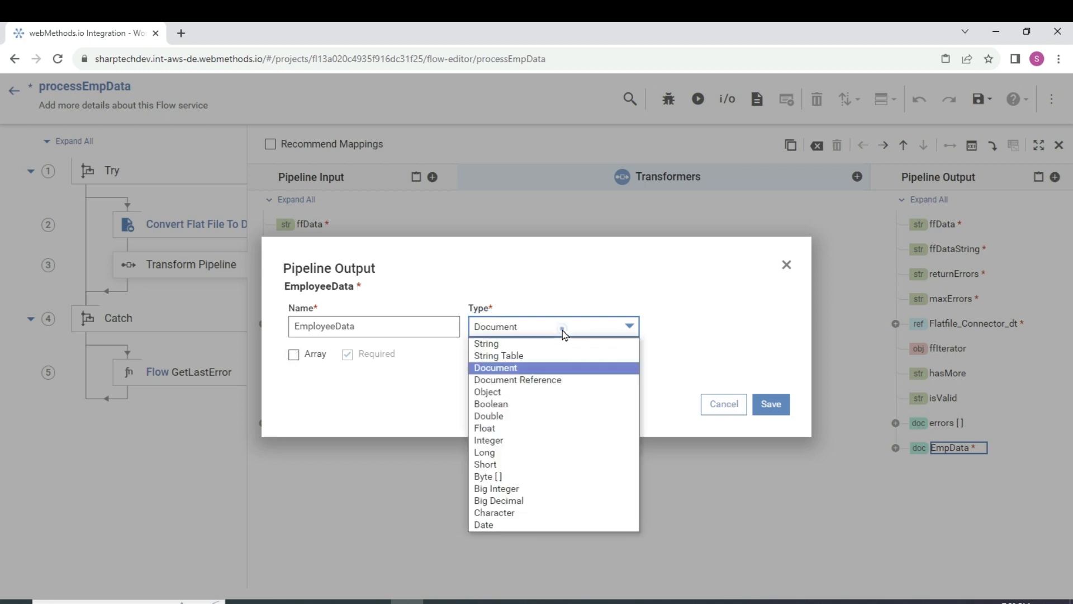
{"action": "left_click", "coordinate": [548, 377]}
{"action": "left_click", "coordinate": [571, 359]}
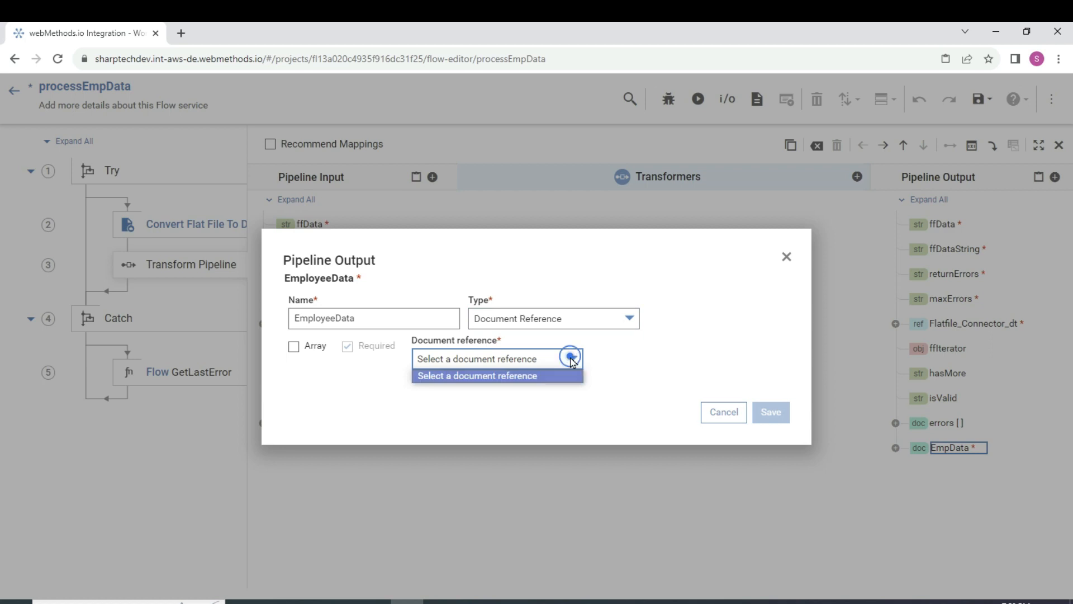
{"action": "left_click", "coordinate": [595, 320]}
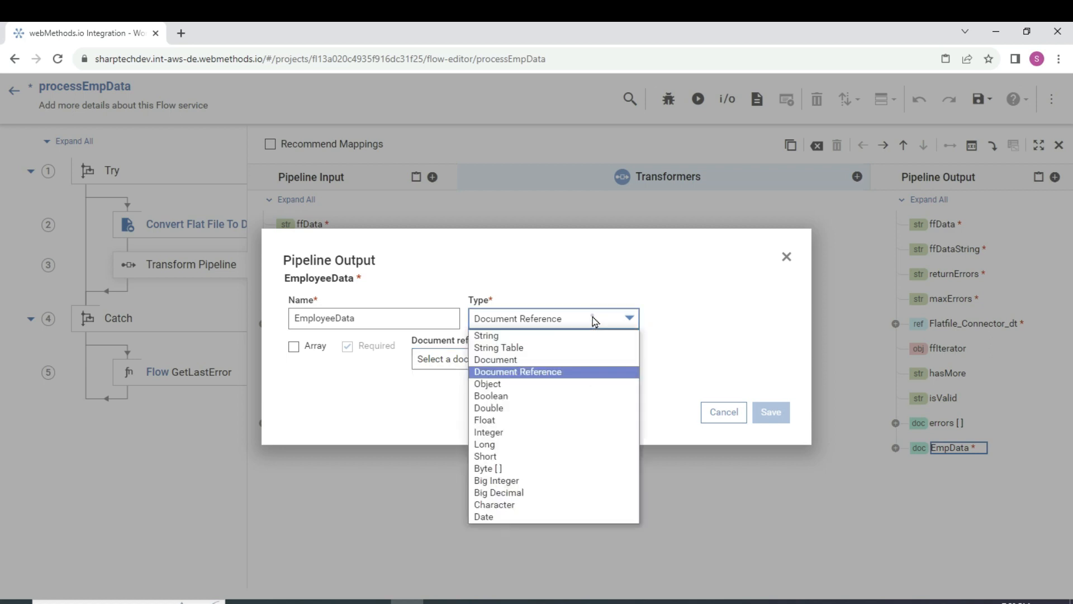
{"action": "left_click", "coordinate": [496, 360]}
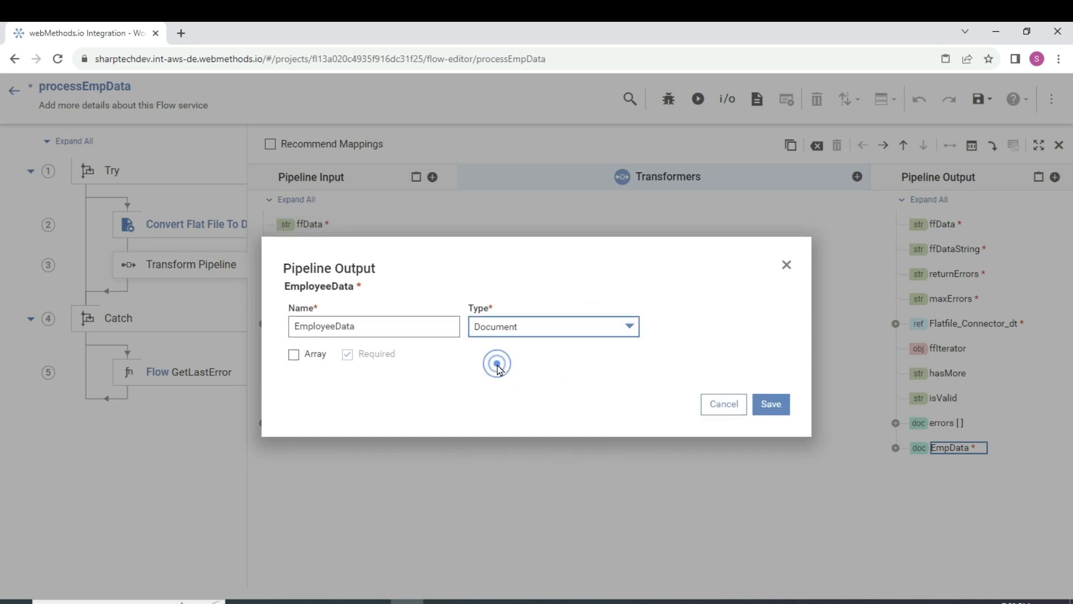
{"action": "left_click", "coordinate": [773, 405]}
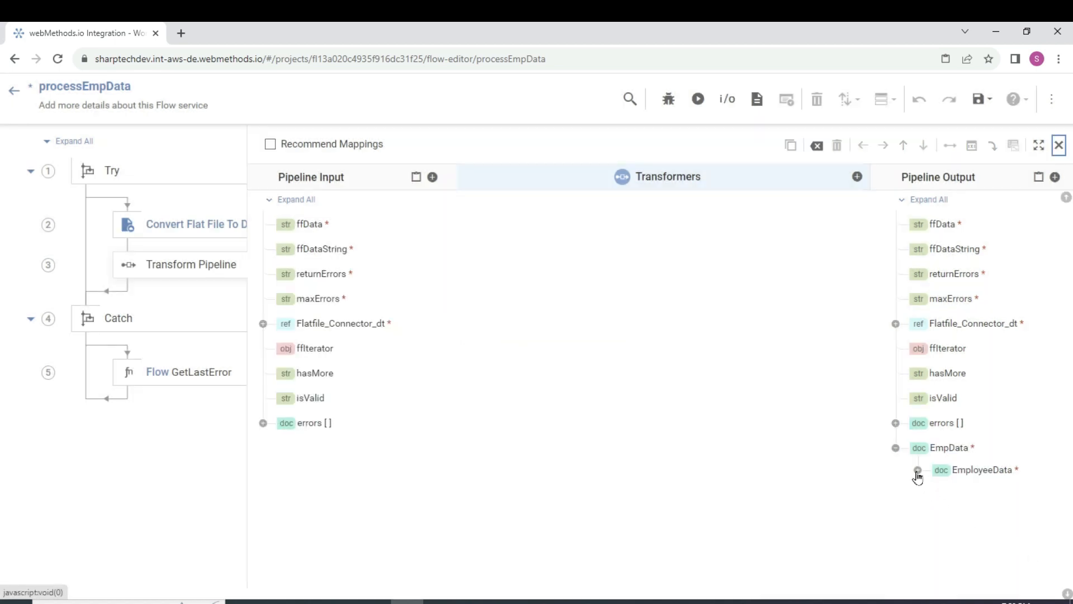
Step: Add a String field named EMPId inside the EmployeeData document in the pipeline output
{"action": "left_click", "coordinate": [982, 470]}
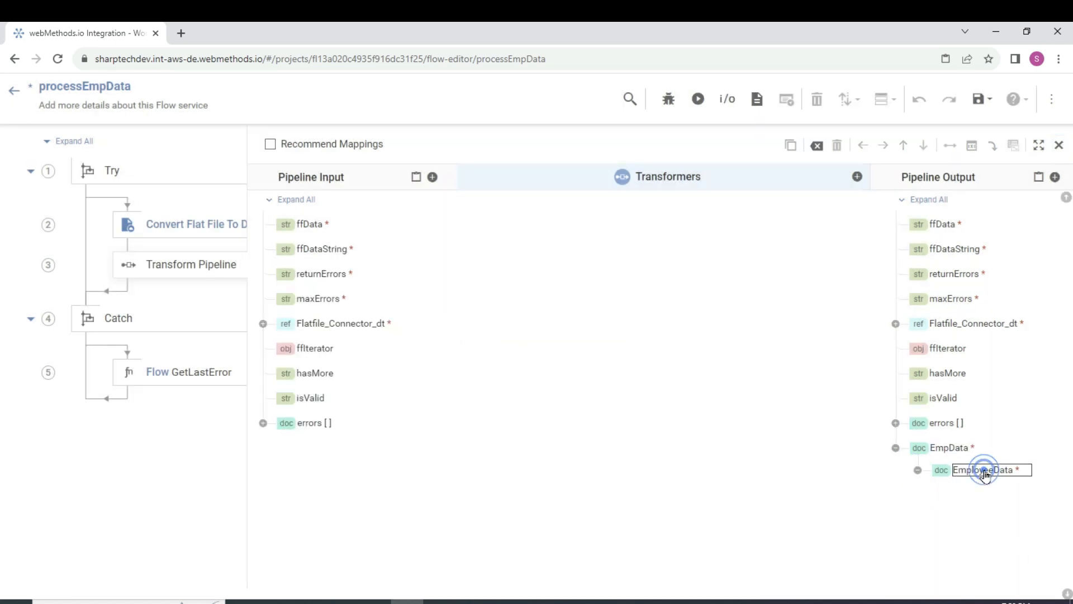
{"action": "left_click", "coordinate": [1055, 176]}
{"action": "left_click", "coordinate": [431, 330]}
{"action": "double_click", "coordinate": [402, 328]}
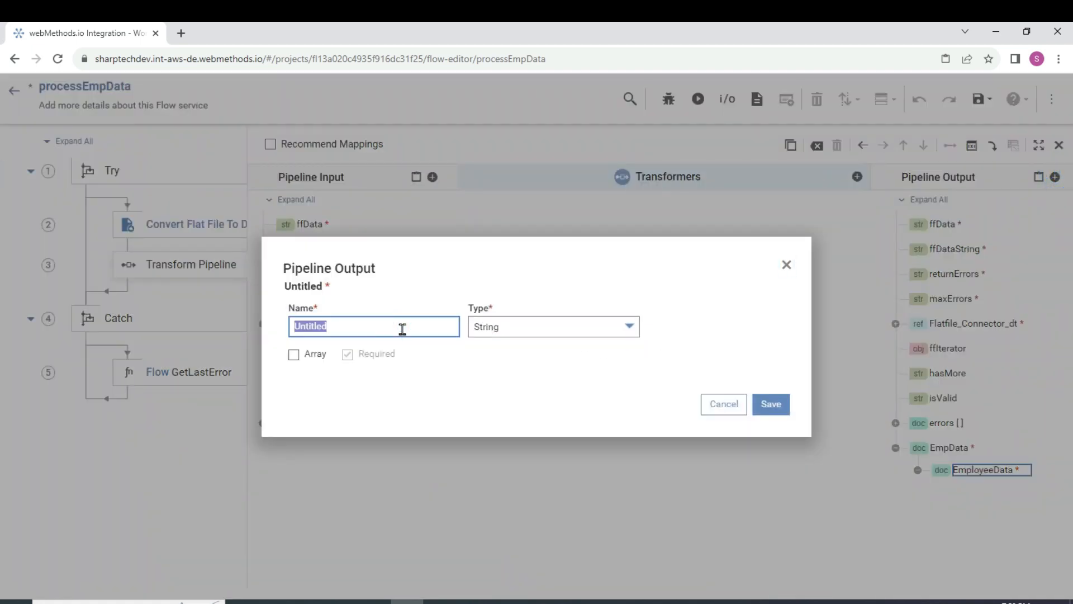
{"action": "type", "text": "EMPId"}
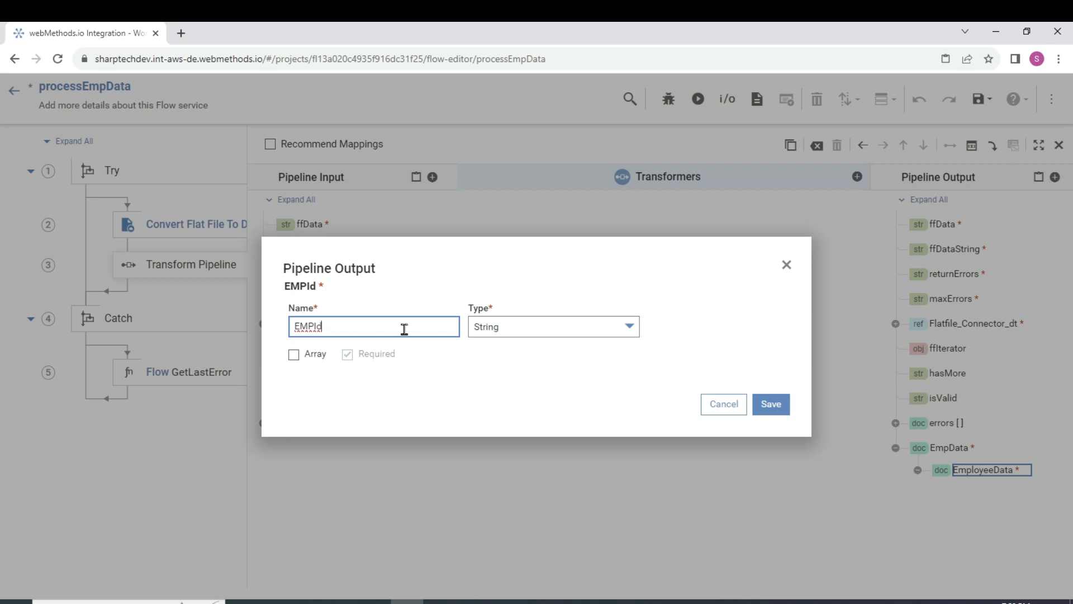
{"action": "left_click", "coordinate": [765, 405]}
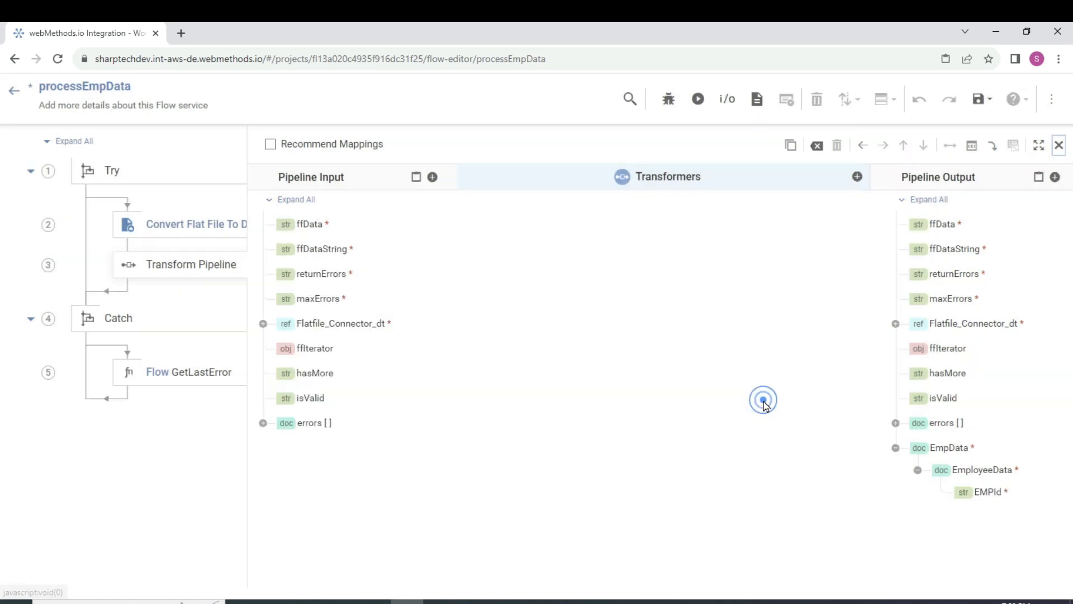
Step: Add a String field named EMPSalary alongside EMPId inside the EmployeeData document in the pipeline output
{"action": "left_click", "coordinate": [990, 492]}
{"action": "left_click", "coordinate": [1056, 177]}
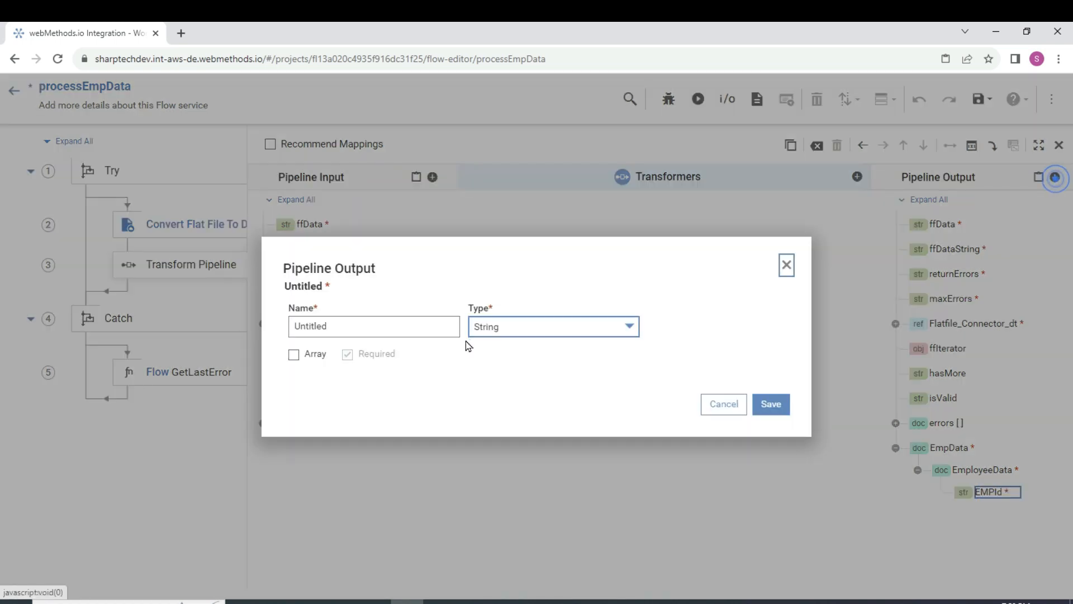
{"action": "double_click", "coordinate": [431, 328]}
{"action": "type", "text": "EMP"}
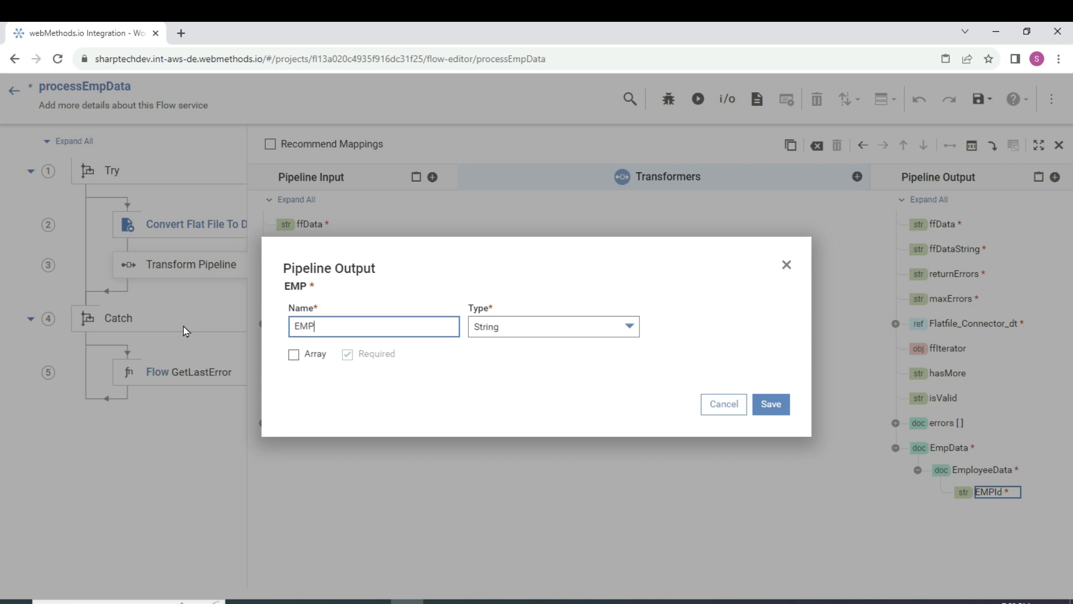
{"action": "type", "text": "Salary"}
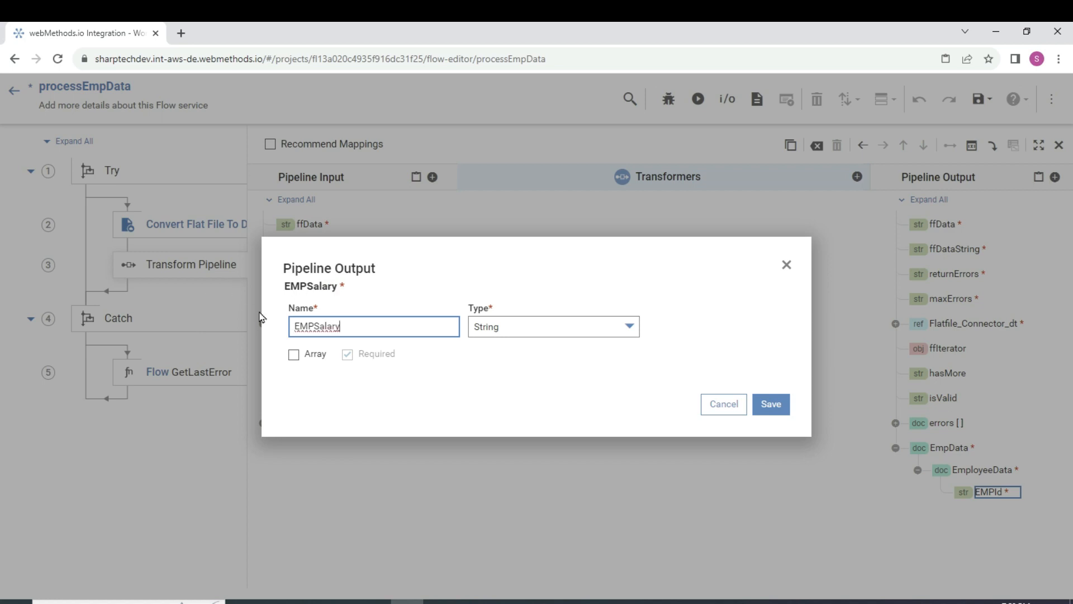
{"action": "left_click", "coordinate": [772, 404]}
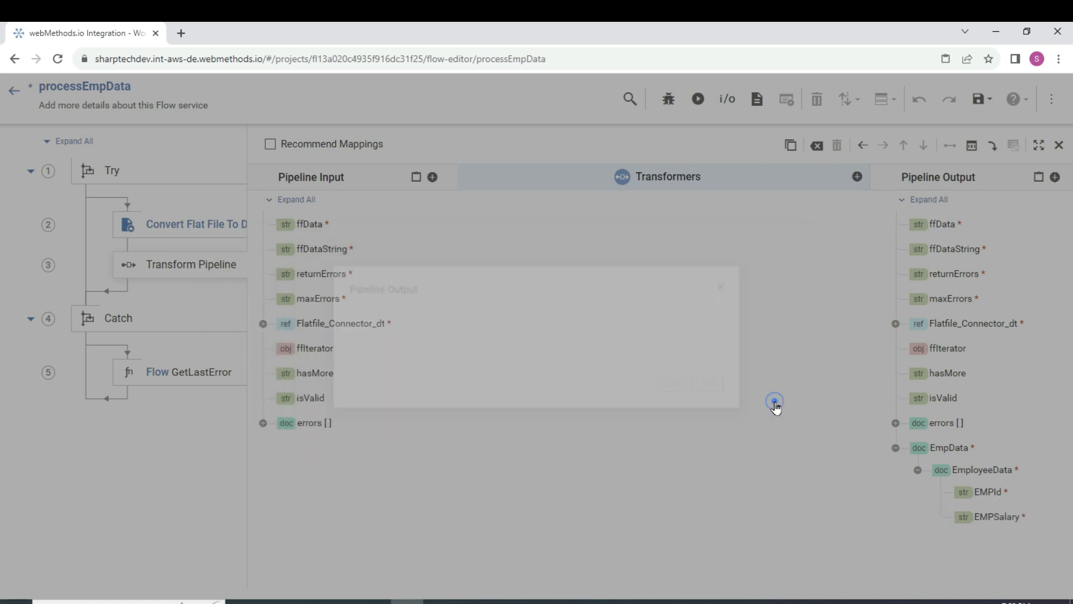
Step: Add a String field named EMPRole to the pipeline output and indent it into the EmployeeData document
{"action": "left_click", "coordinate": [1054, 176]}
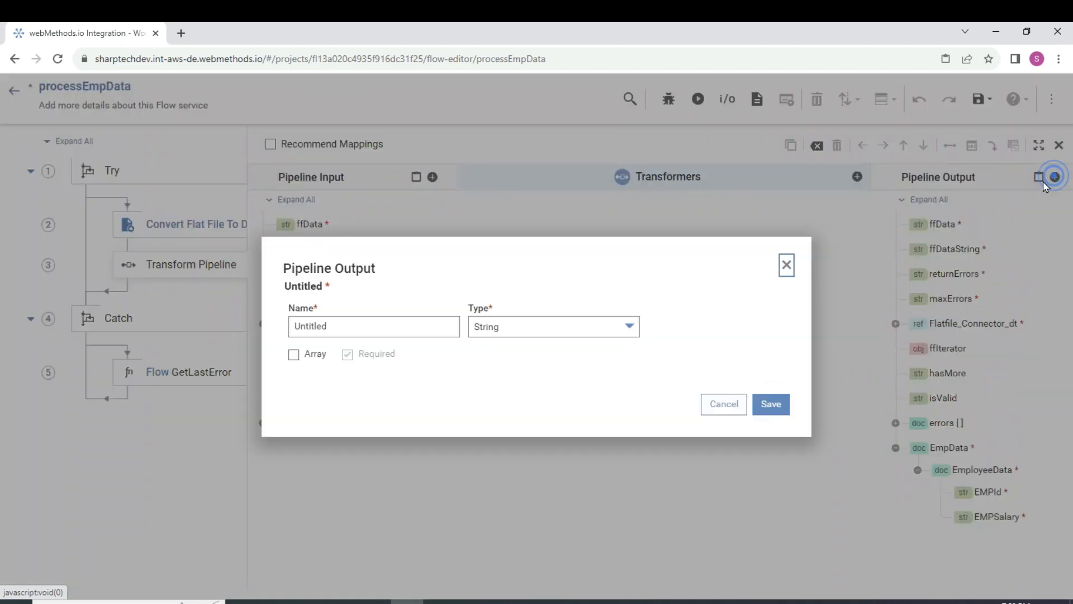
{"action": "double_click", "coordinate": [431, 322]}
{"action": "type", "text": "EMPRole"}
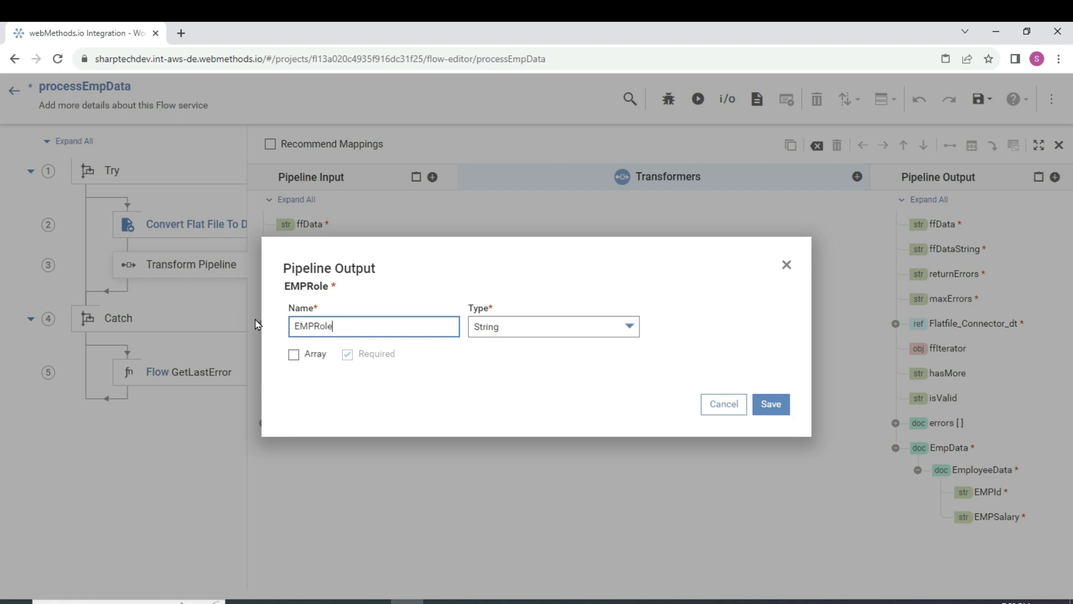
{"action": "left_click", "coordinate": [770, 405]}
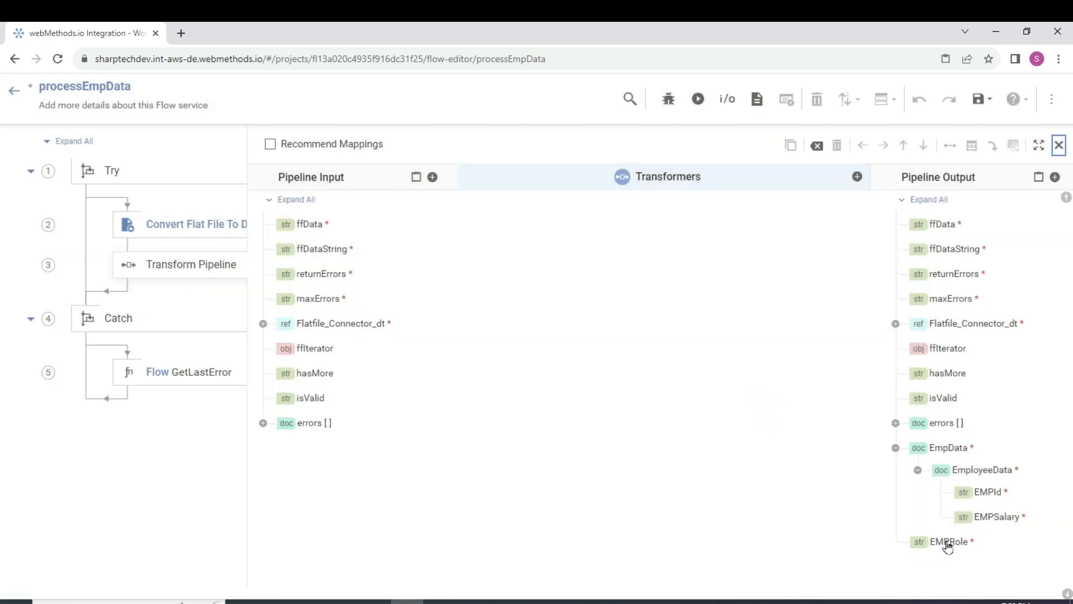
{"action": "left_click", "coordinate": [947, 544]}
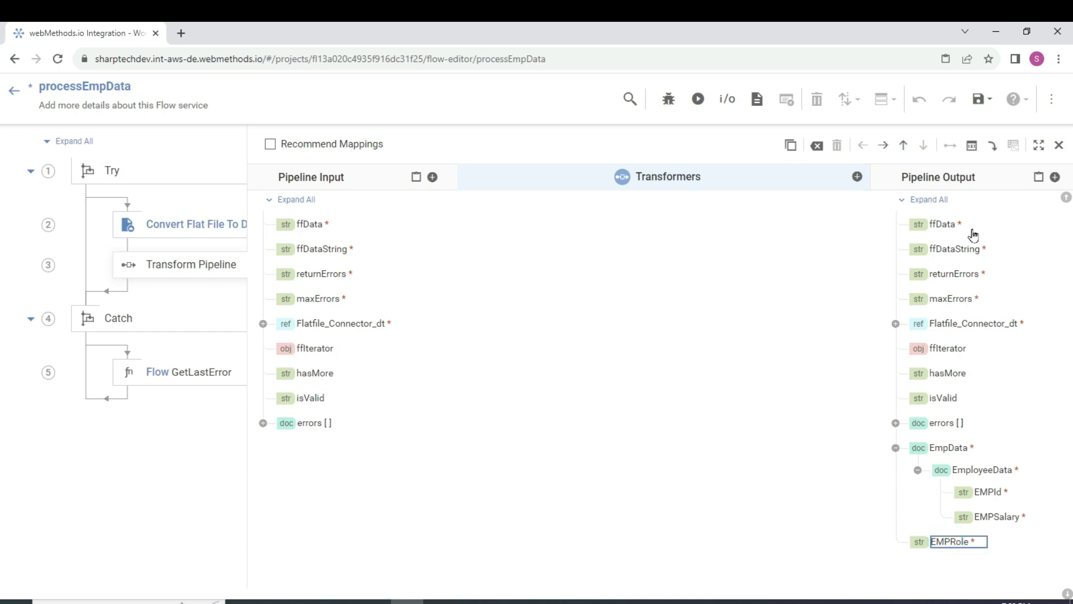
{"action": "left_click", "coordinate": [888, 151]}
{"action": "left_click", "coordinate": [888, 151]}
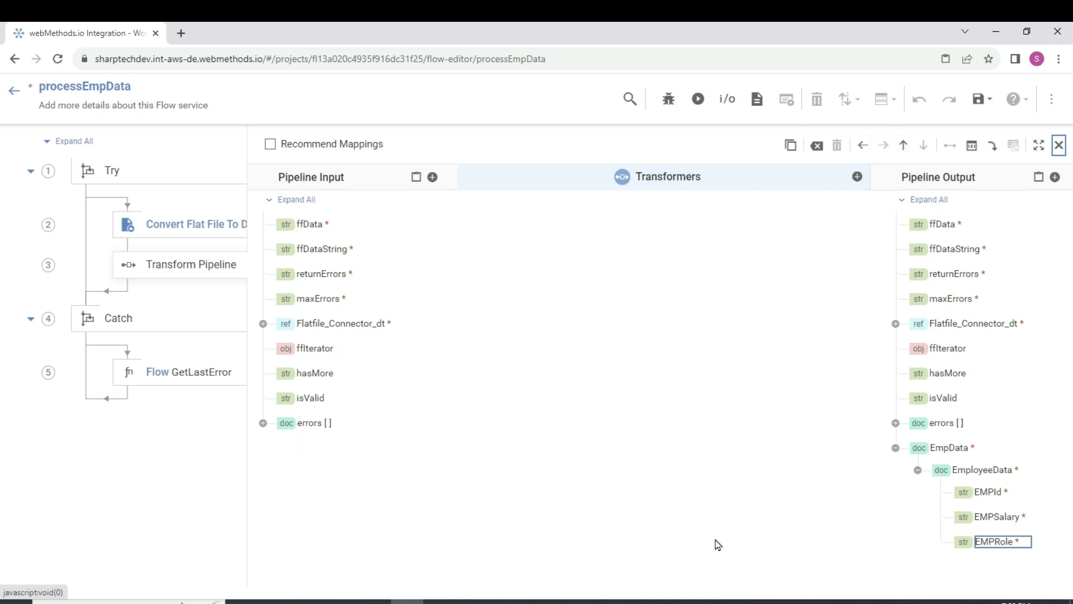
{"action": "left_click", "coordinate": [982, 471]}
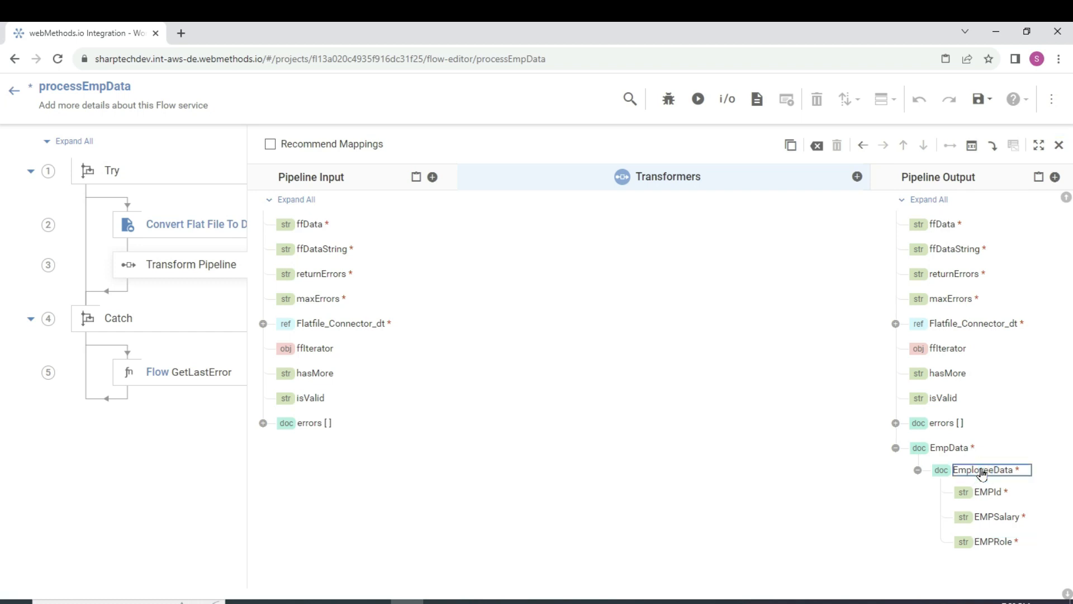
{"action": "double_click", "coordinate": [983, 470]}
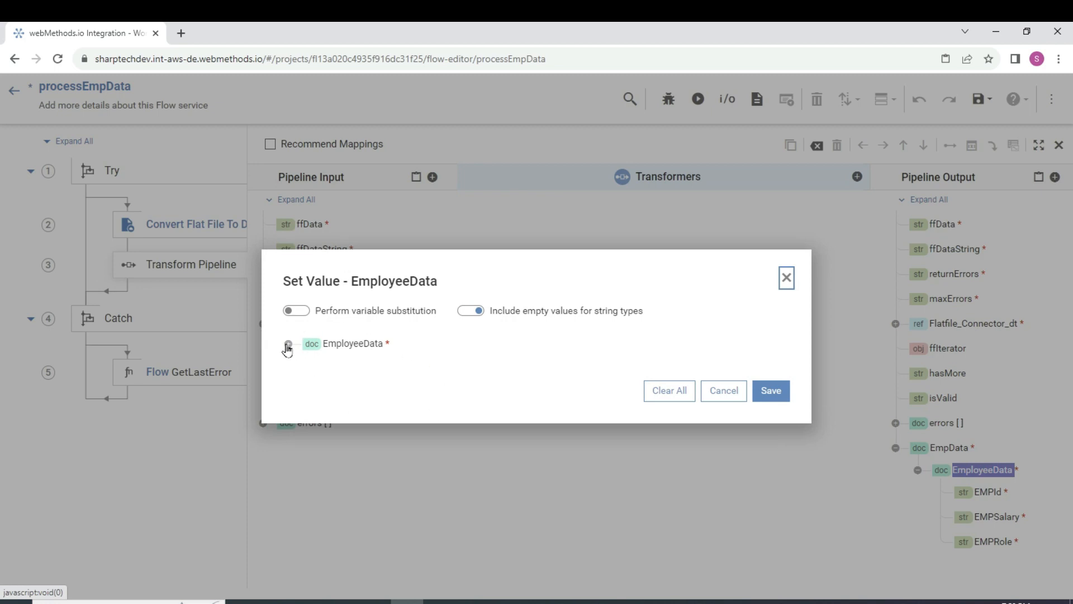
{"action": "left_click", "coordinate": [288, 343]}
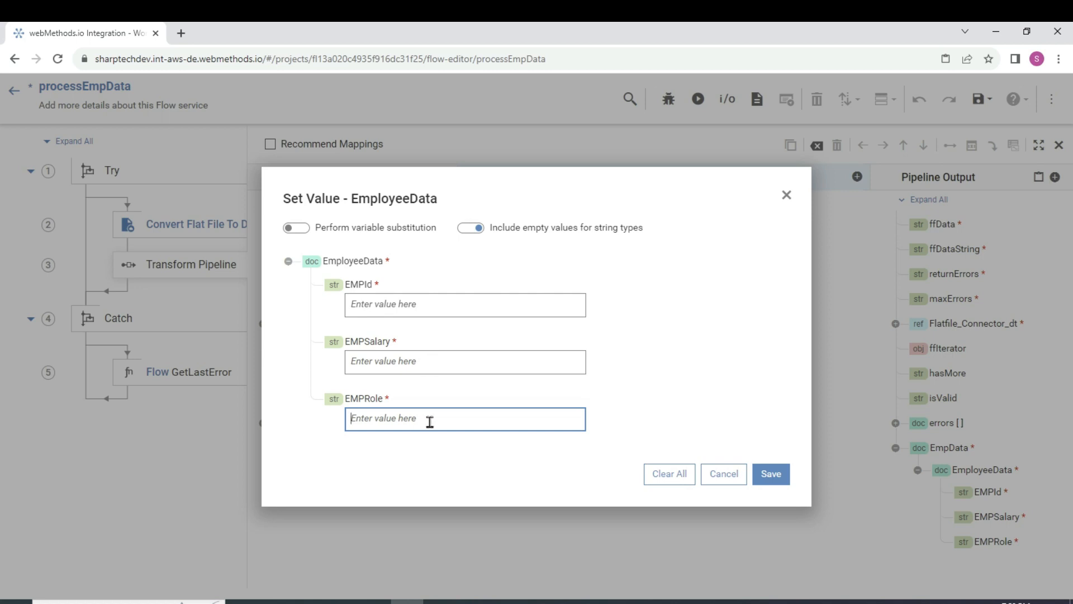
{"action": "left_click", "coordinate": [721, 474]}
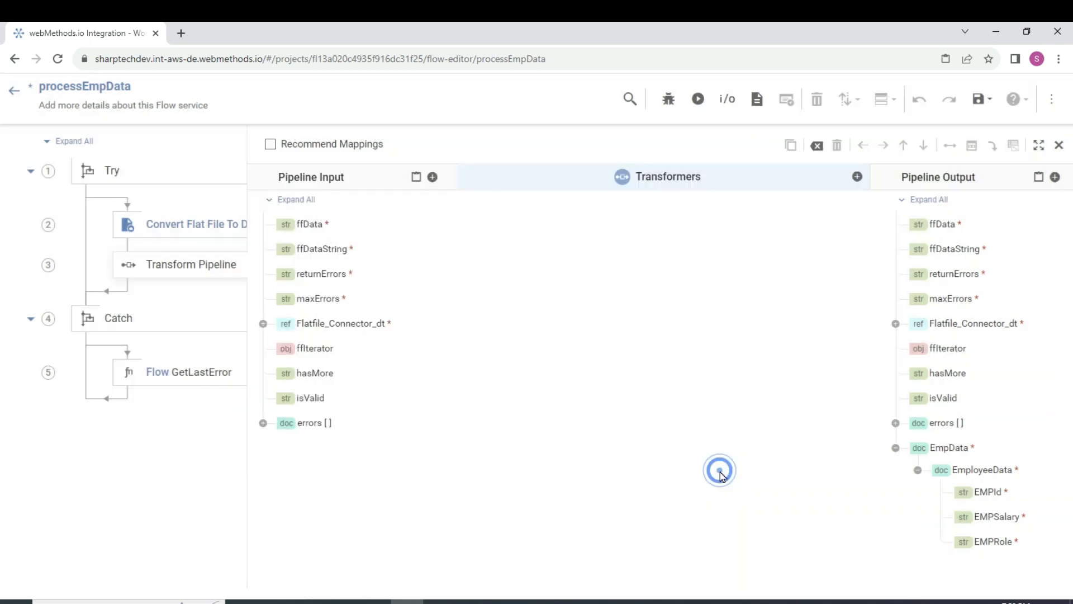
Step: Switch to Software AG Designer, check the data type of EmployeeData in the MAP step's output, and return to webMethods.io Integration
{"action": "key", "text": "alt+Tab"}
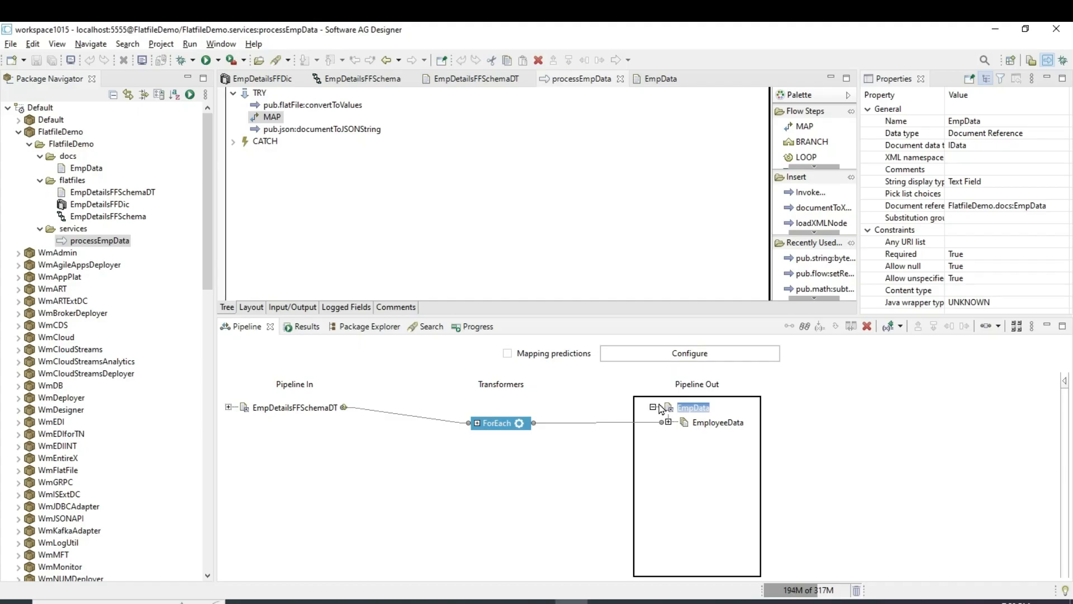
{"action": "left_click", "coordinate": [715, 423]}
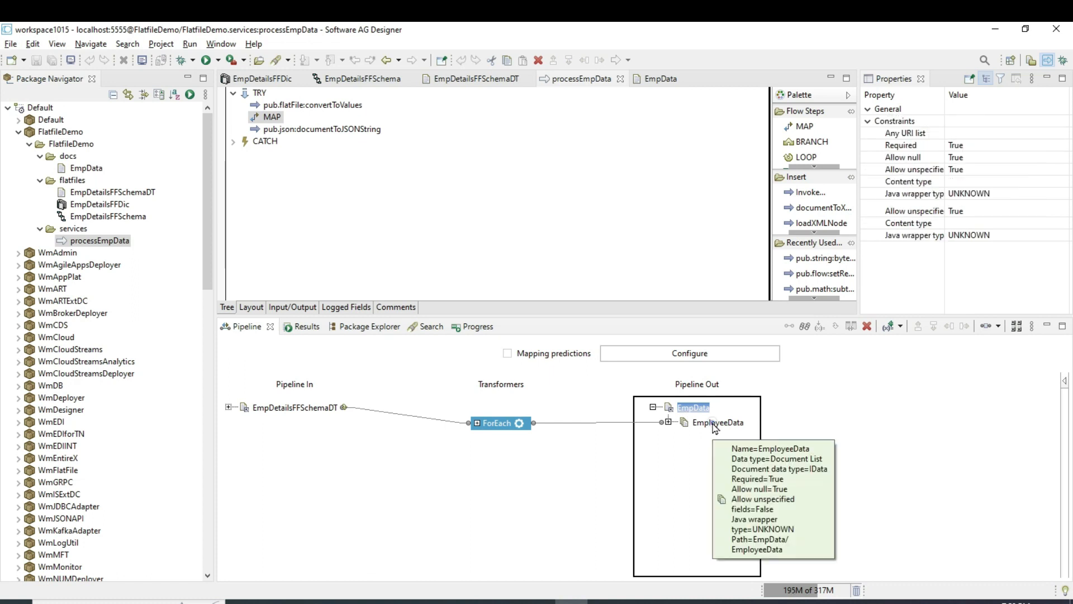
{"action": "key", "text": "alt+Tab"}
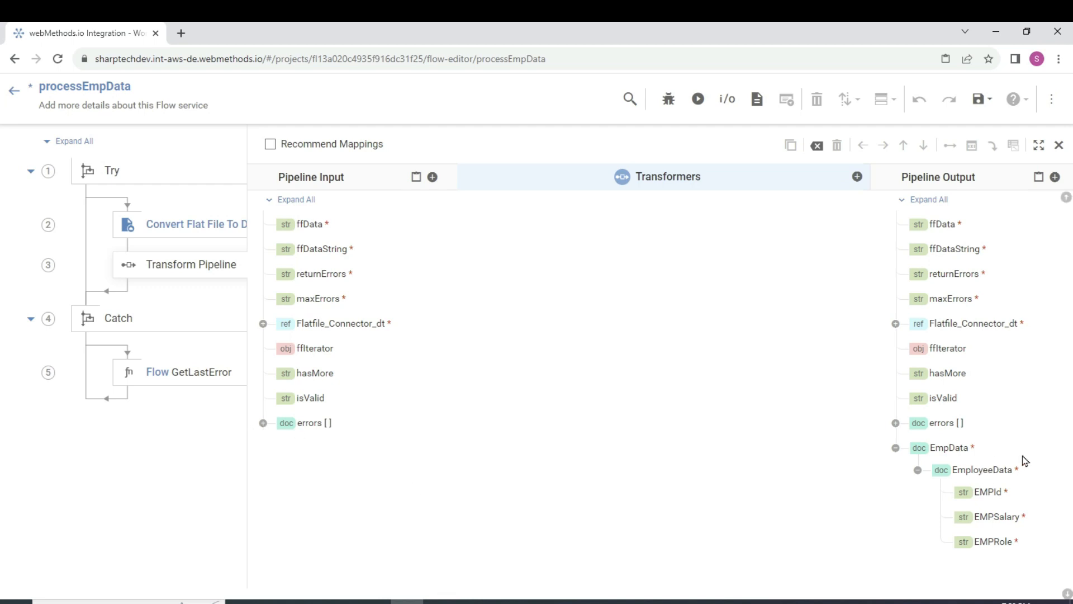
Step: Edit the EmployeeData field in the pipeline output, keeping its type as Document and making it an array
{"action": "left_click", "coordinate": [984, 473]}
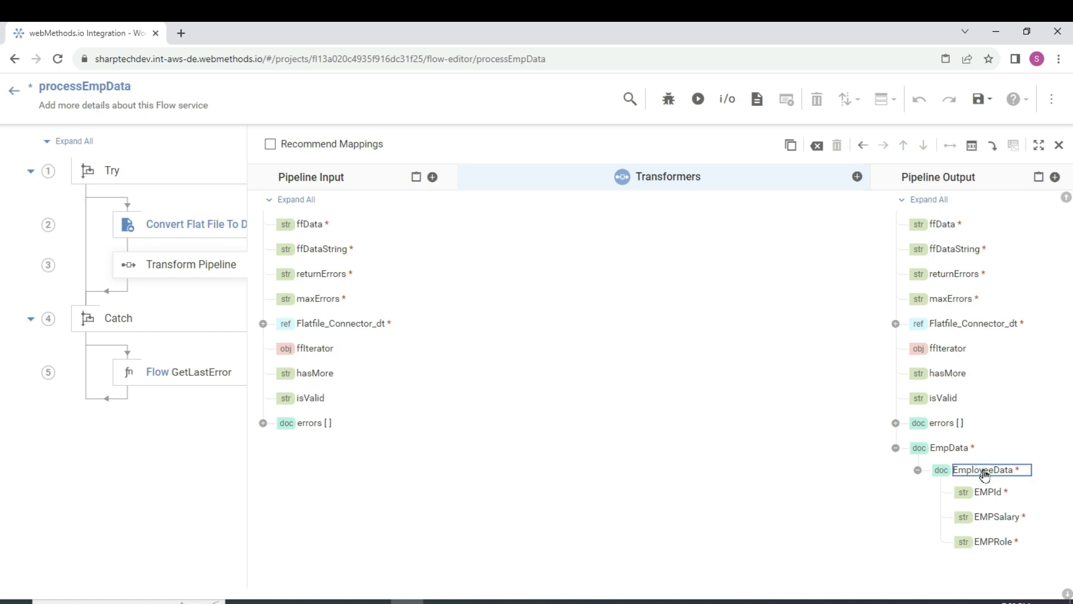
{"action": "left_click", "coordinate": [952, 452]}
{"action": "right_click", "coordinate": [952, 453]}
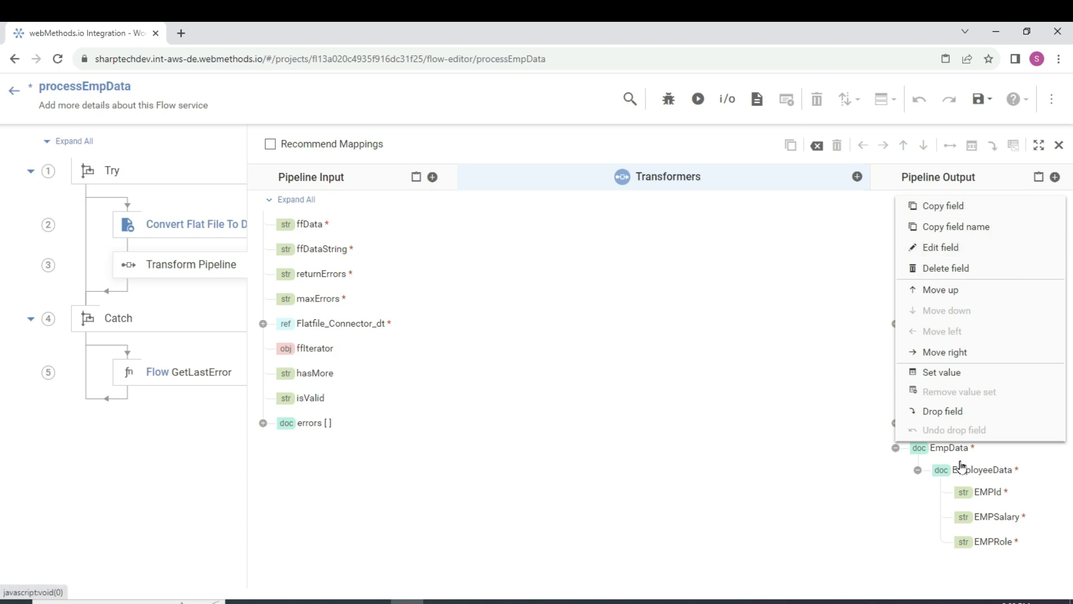
{"action": "right_click", "coordinate": [976, 475]}
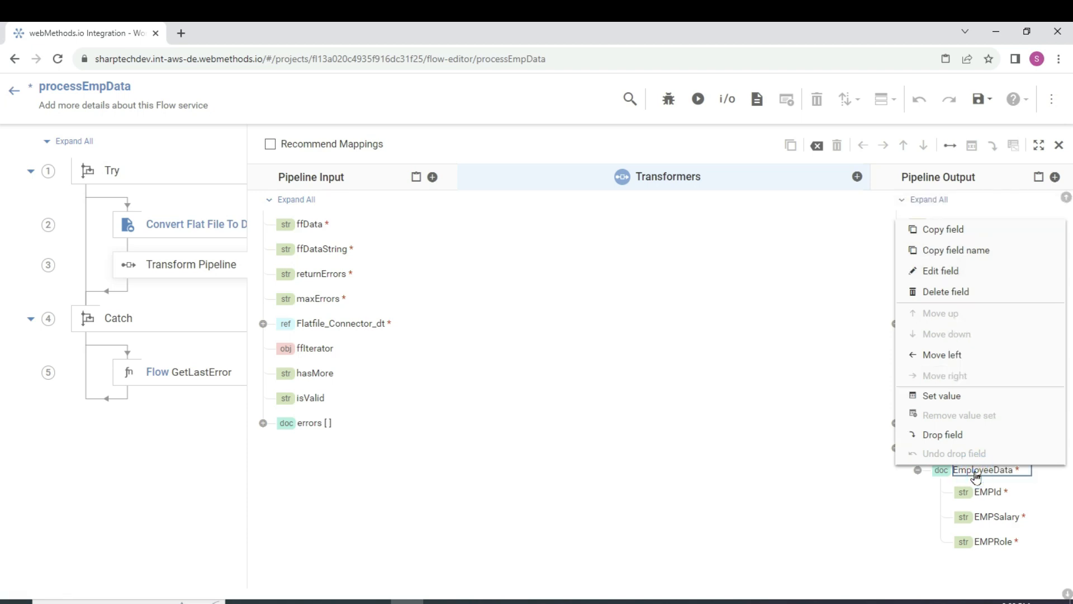
{"action": "left_click", "coordinate": [952, 272]}
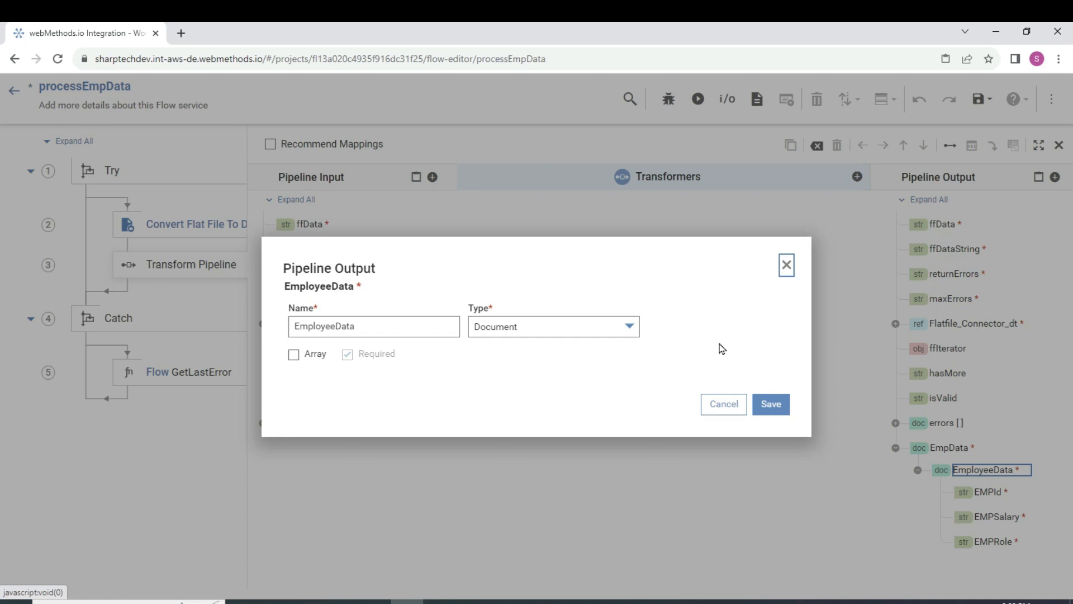
{"action": "left_click", "coordinate": [595, 330]}
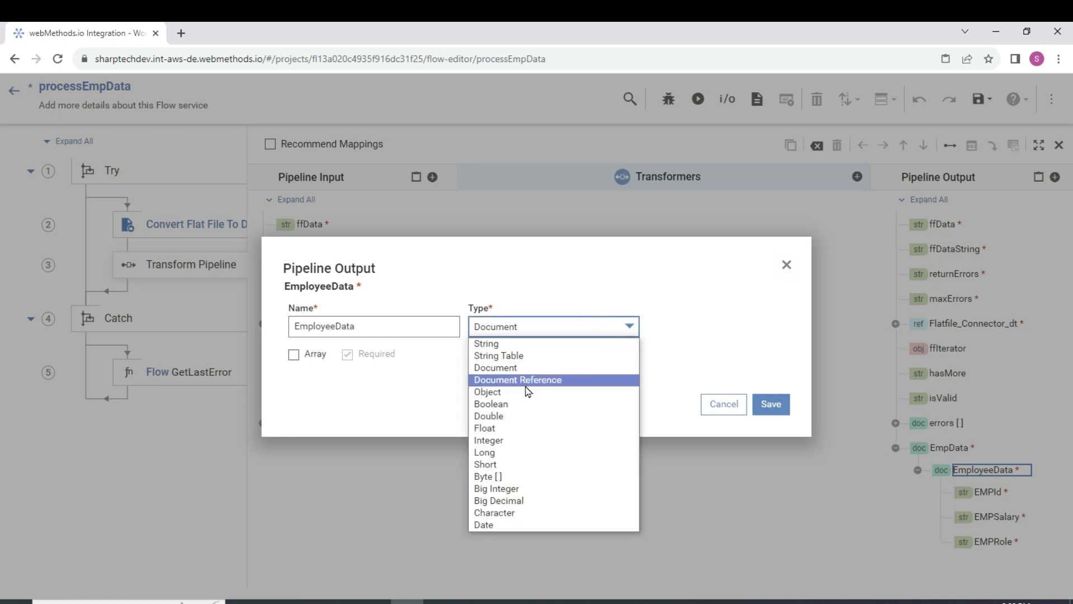
{"action": "left_click", "coordinate": [503, 367]}
{"action": "left_click", "coordinate": [329, 355]}
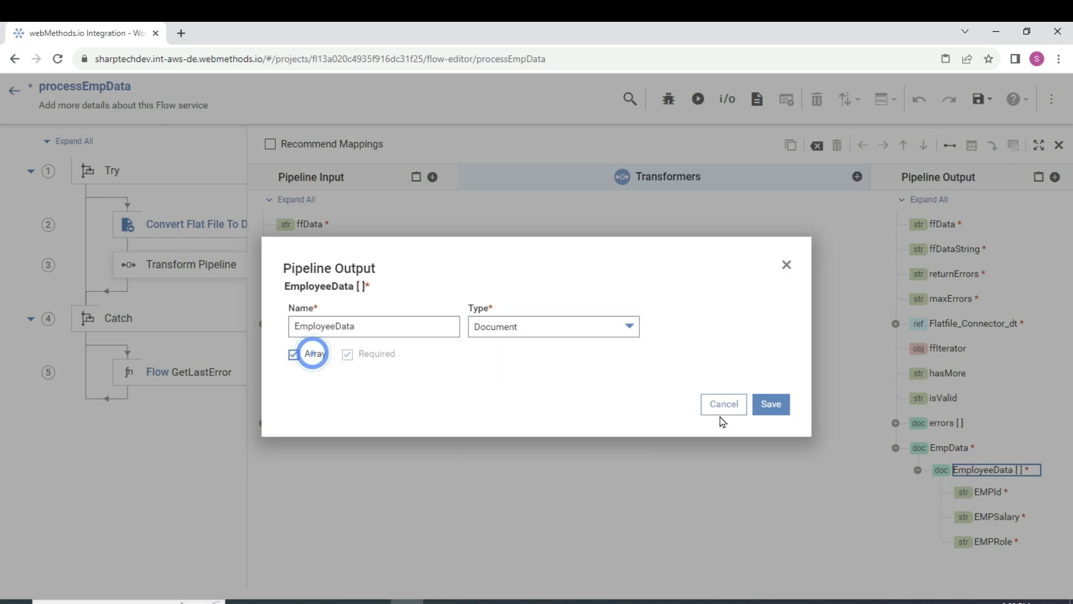
{"action": "left_click", "coordinate": [771, 405]}
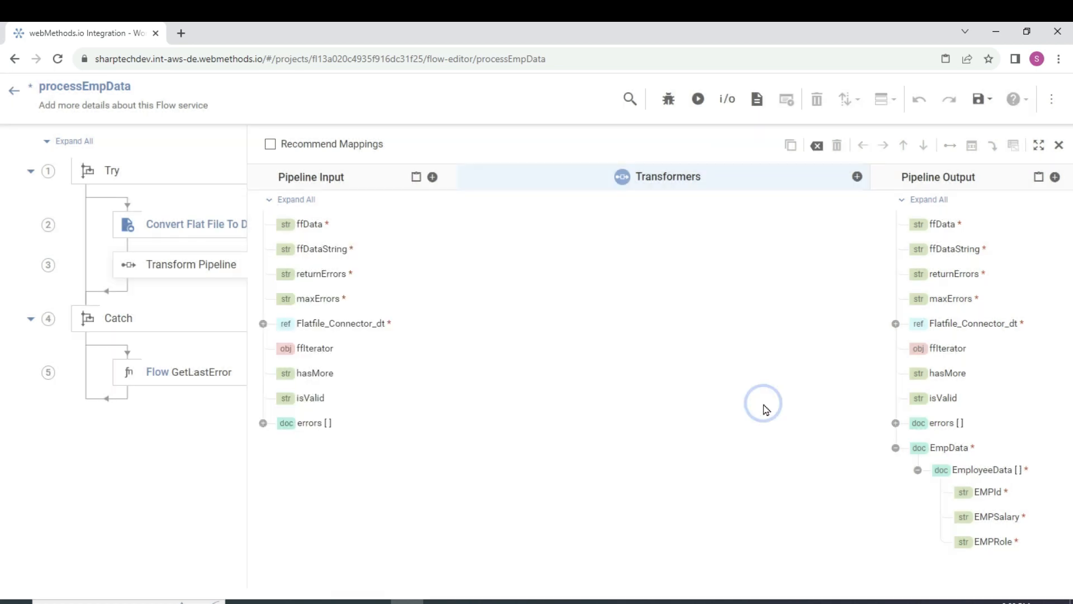
Step: Expand Flatfile_Connector_dt and its Employee array in the pipeline input to compare its fields with the EmployeeData array in the output
{"action": "left_click", "coordinate": [263, 424]}
{"action": "left_click", "coordinate": [263, 324]}
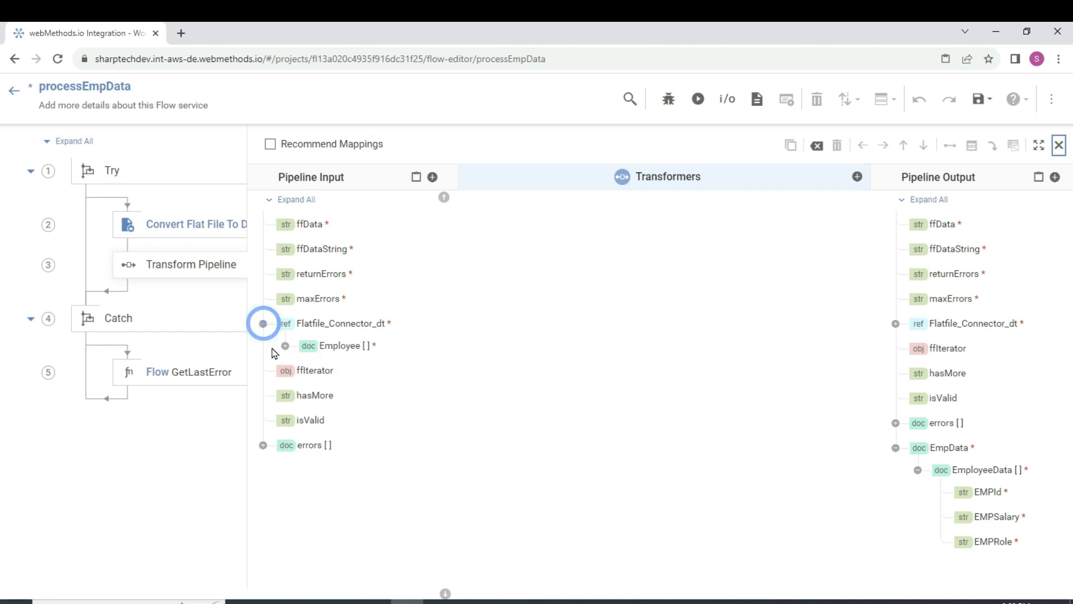
{"action": "left_click", "coordinate": [286, 348]}
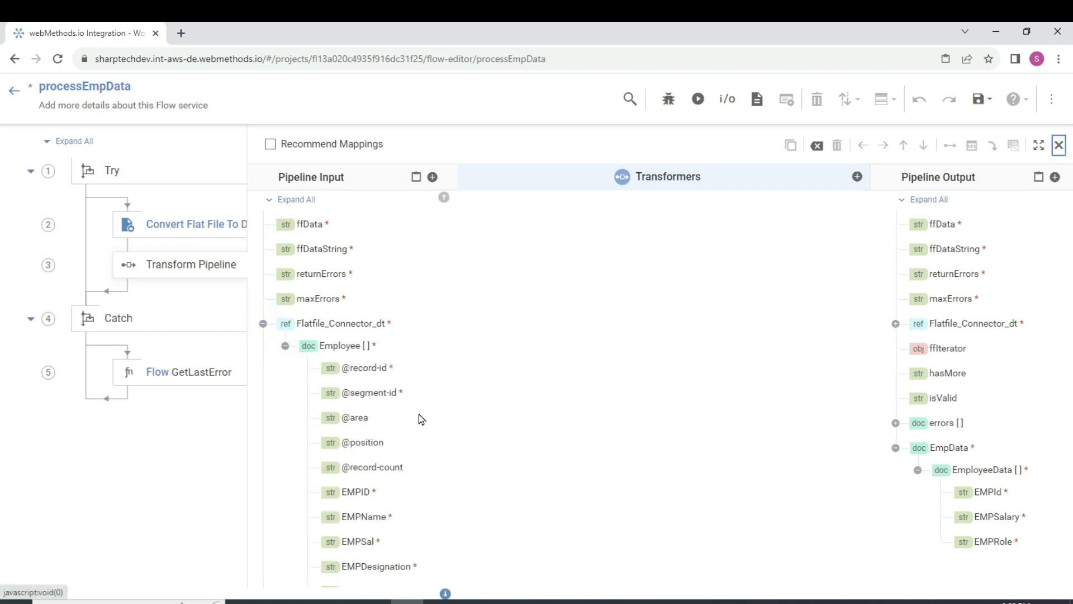
{"action": "left_click", "coordinate": [347, 347]}
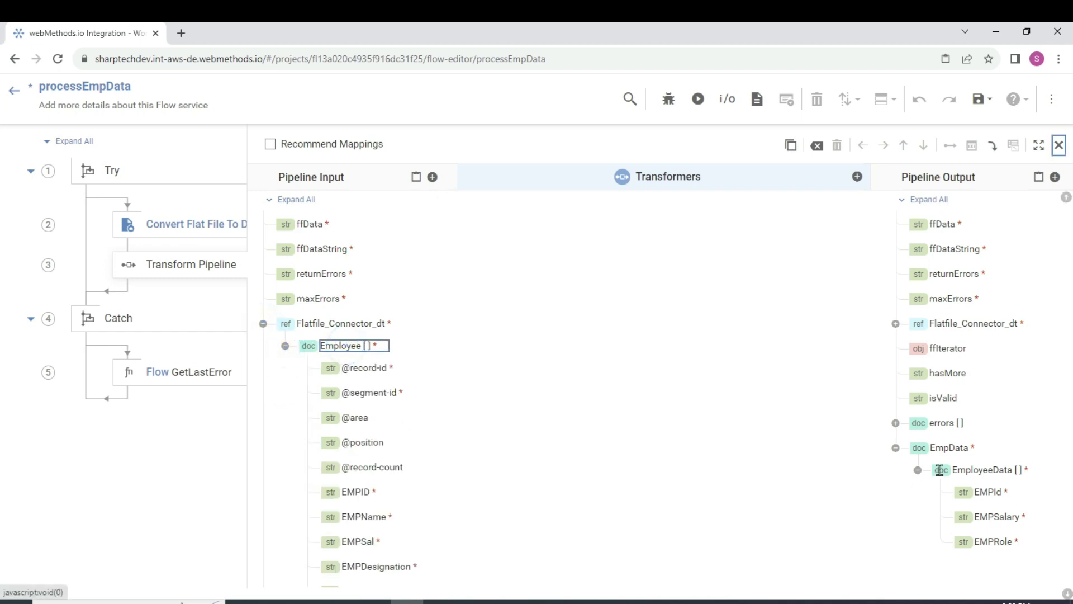
{"action": "left_click", "coordinate": [978, 471]}
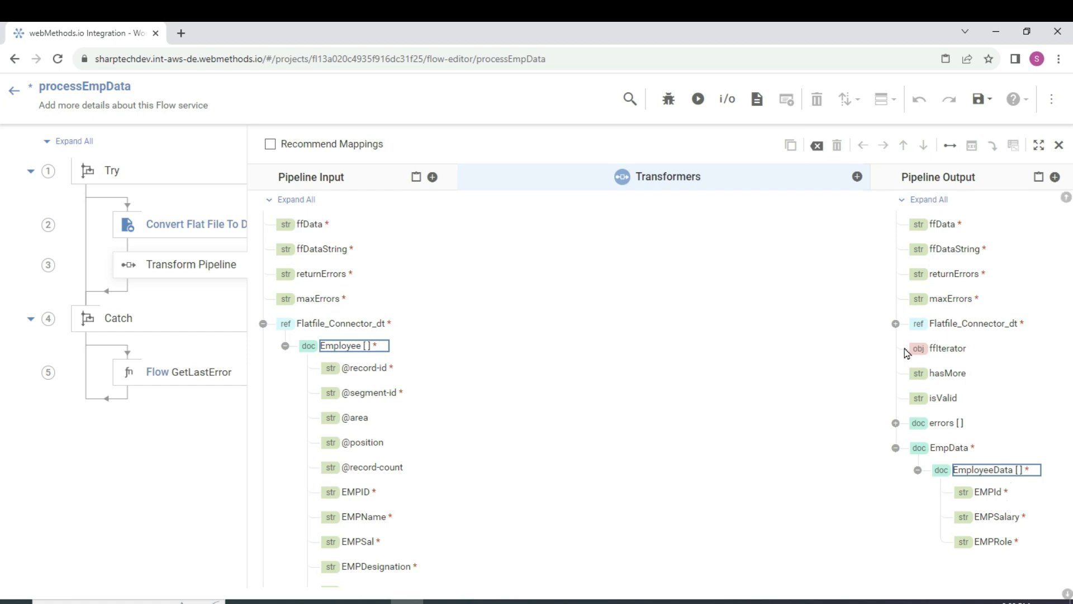
Step: Save the processEmpData flow service and close the Transform Pipeline mapping view
{"action": "left_click", "coordinate": [978, 110]}
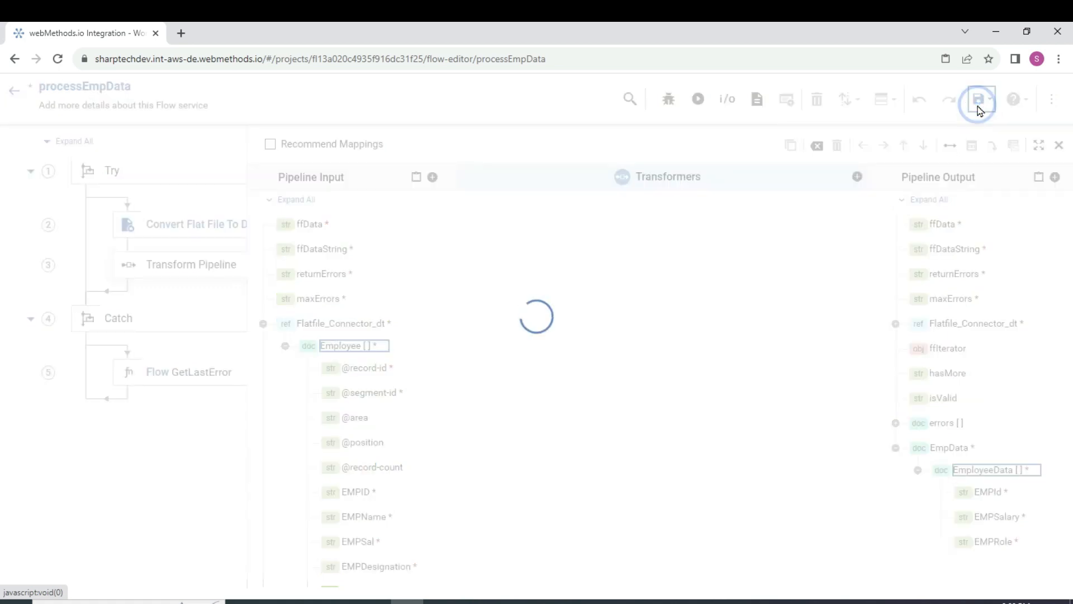
{"action": "left_click", "coordinate": [1056, 147]}
{"action": "left_click", "coordinate": [1038, 141]}
{"action": "left_click", "coordinate": [1058, 144]}
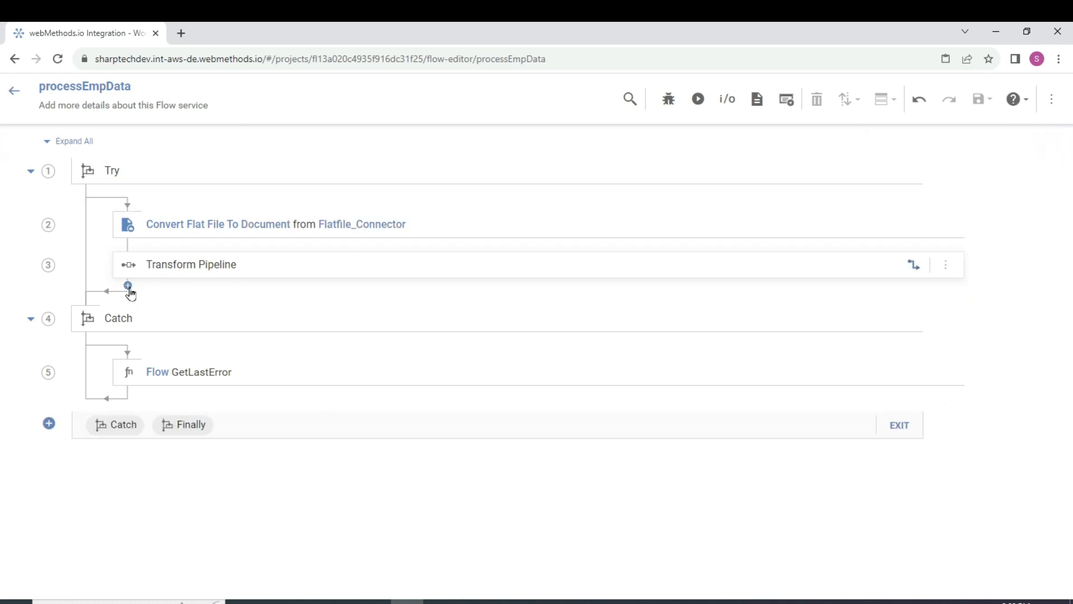
Step: Insert an empty step after Transform Pipeline and search the available steps for "loop"
{"action": "left_click", "coordinate": [128, 286]}
{"action": "left_click", "coordinate": [176, 302]}
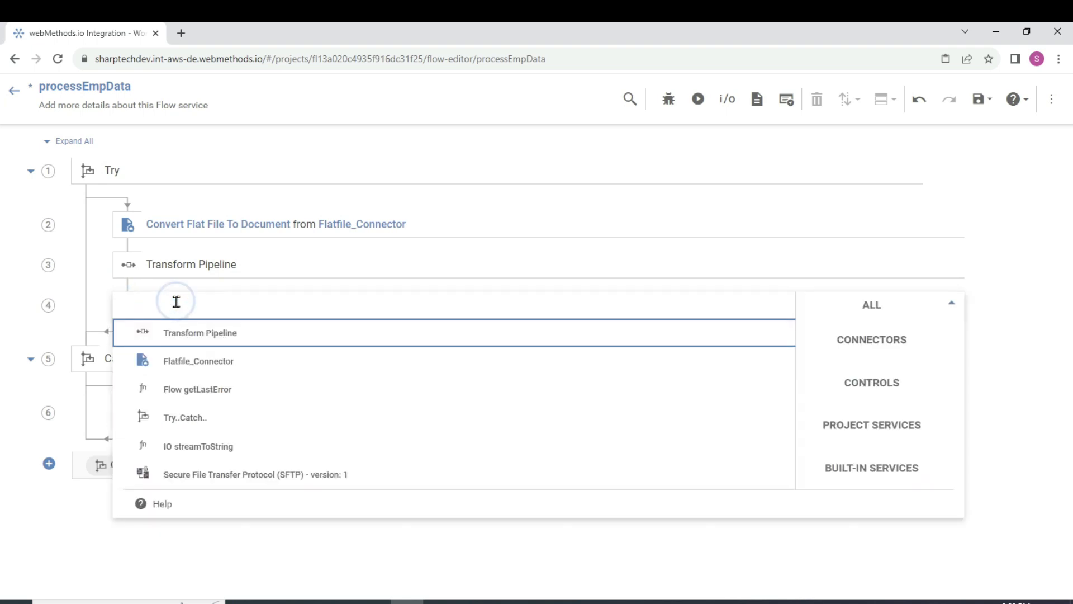
{"action": "type", "text": "loop"}
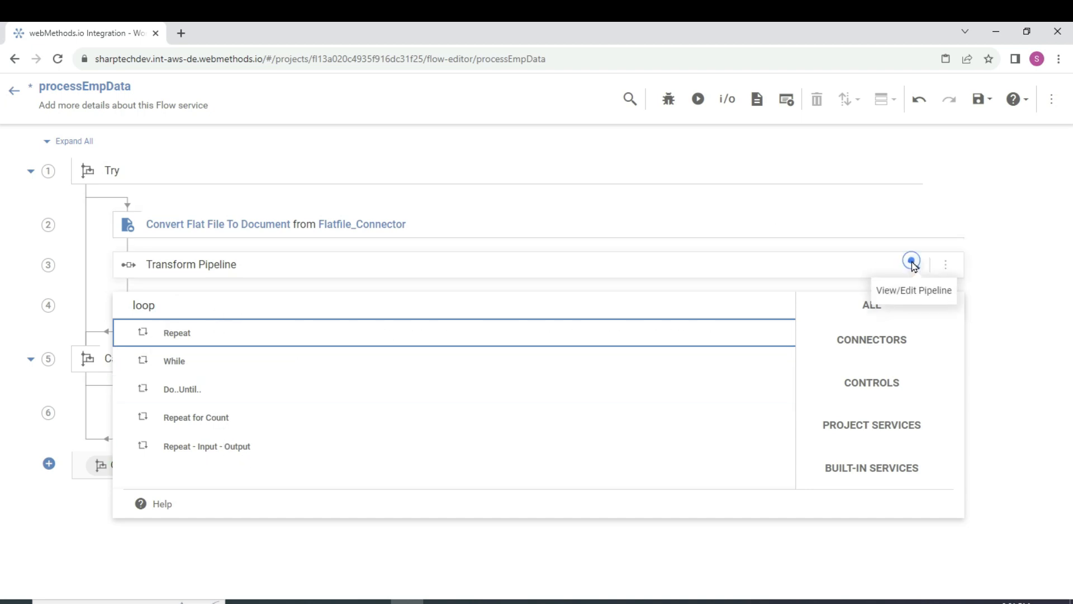
Step: Reopen the Transform Pipeline mapping and expand Flatfile_Connector_dt in the input to review the Employee array against the output
{"action": "left_click", "coordinate": [911, 261]}
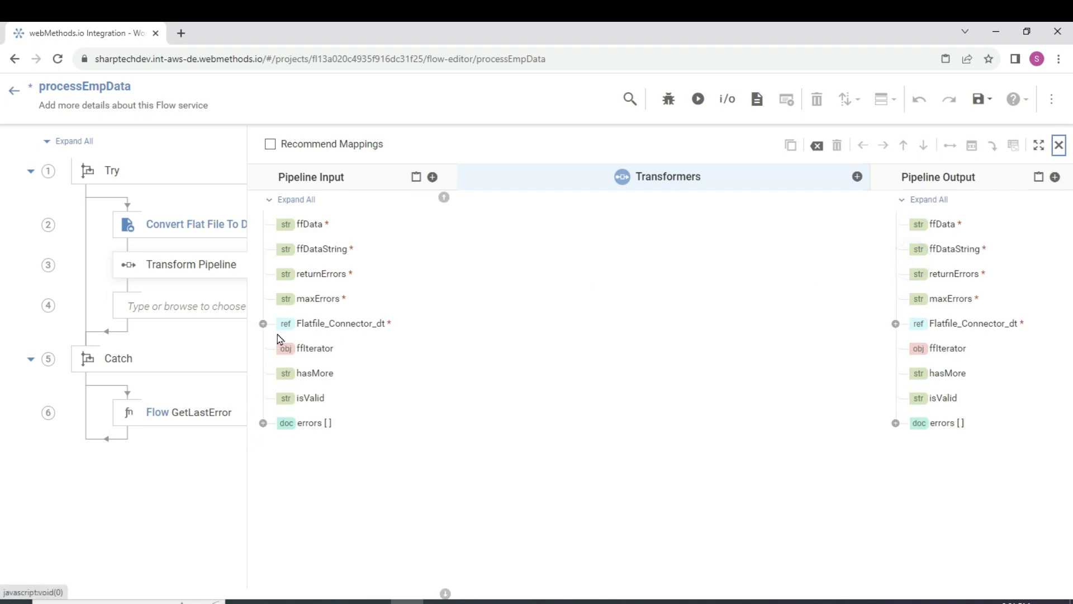
{"action": "left_click", "coordinate": [337, 346]}
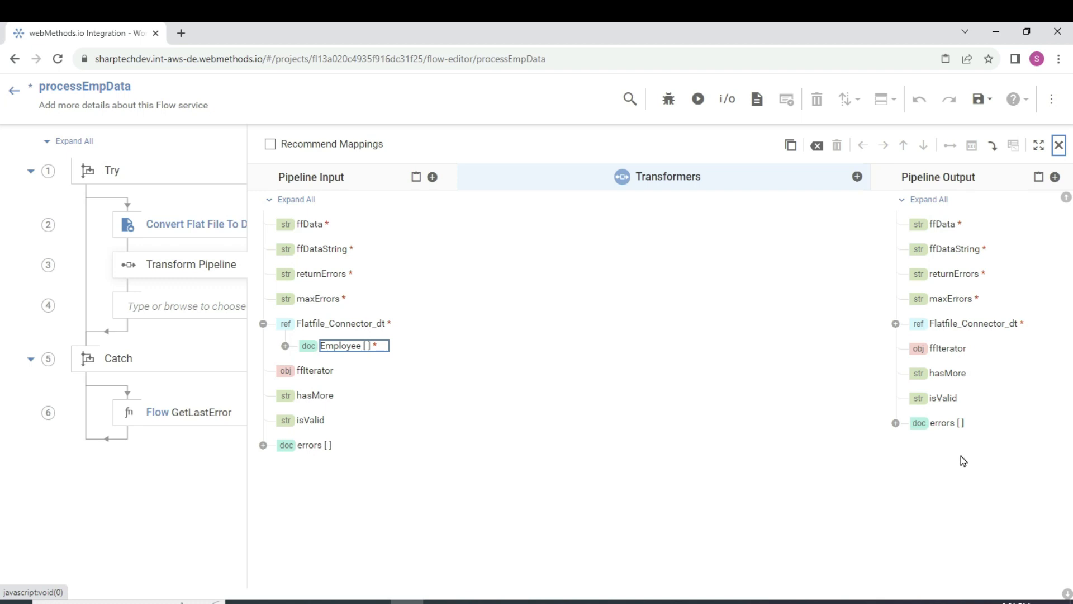
{"action": "left_click", "coordinate": [930, 447]}
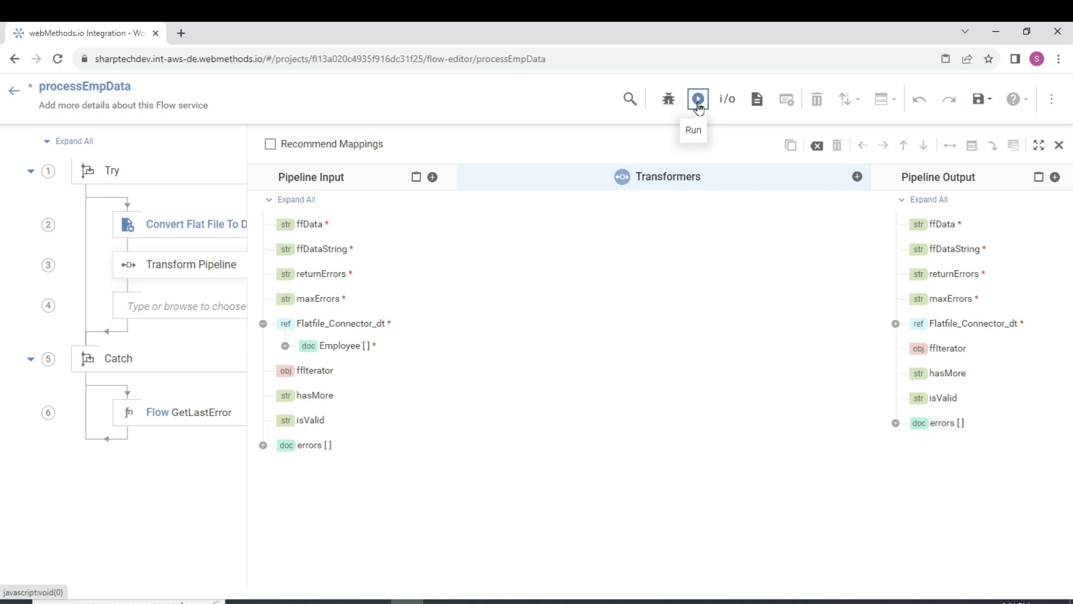
Step: Define a new output field named EMPData of type Document for the flow service
{"action": "left_click", "coordinate": [727, 99]}
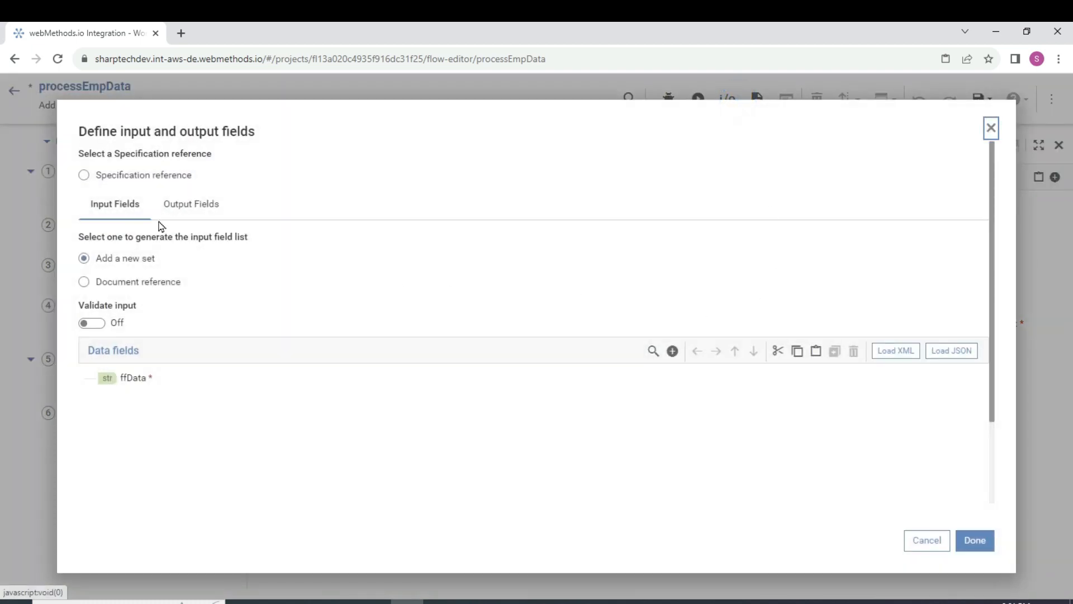
{"action": "left_click", "coordinate": [171, 205]}
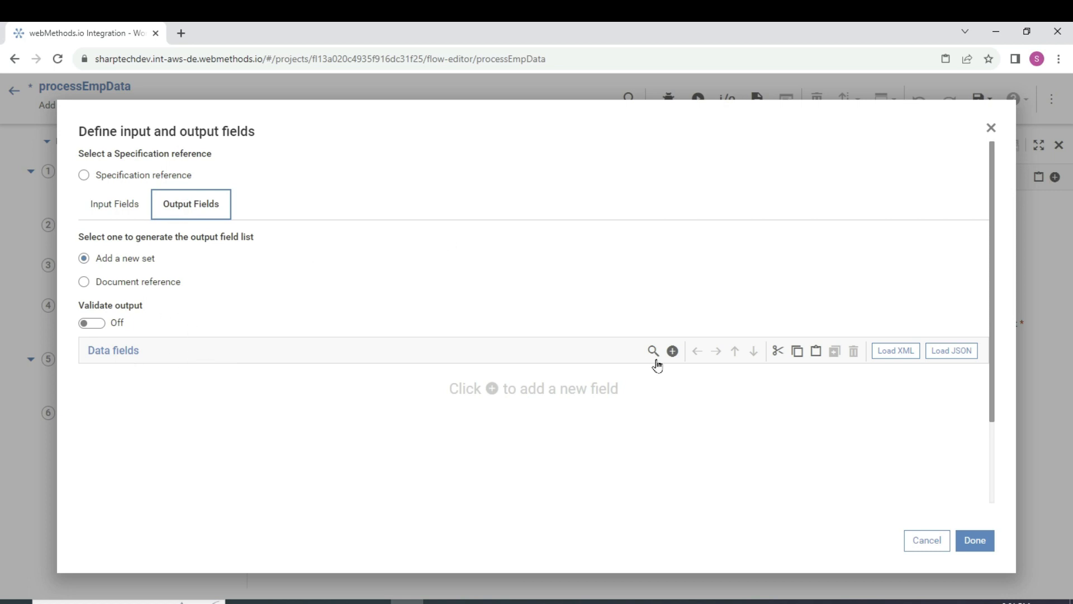
{"action": "left_click", "coordinate": [672, 351]}
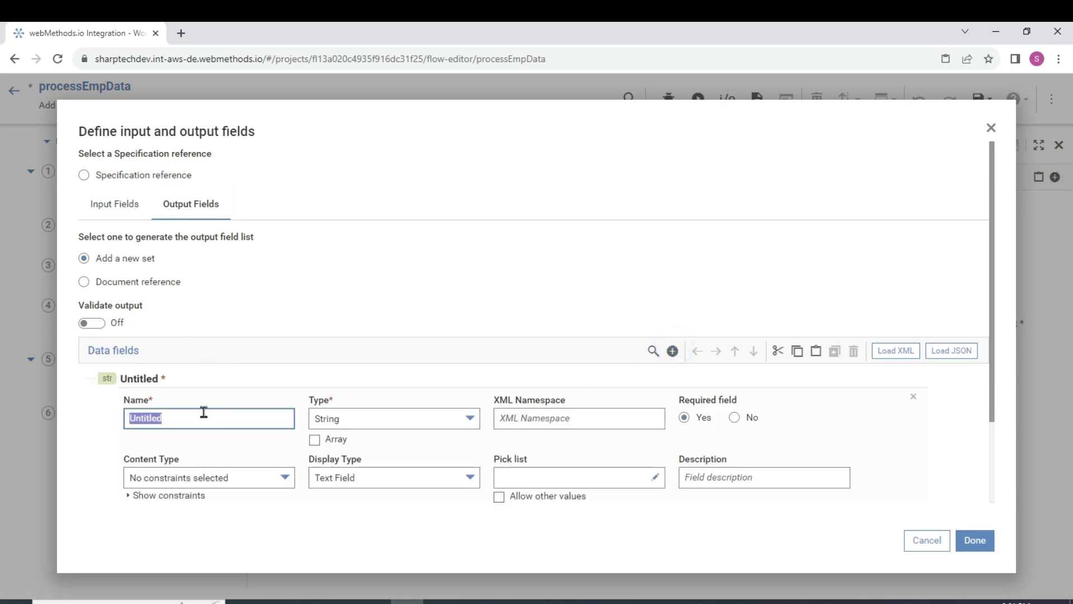
{"action": "type", "text": "EMPData"}
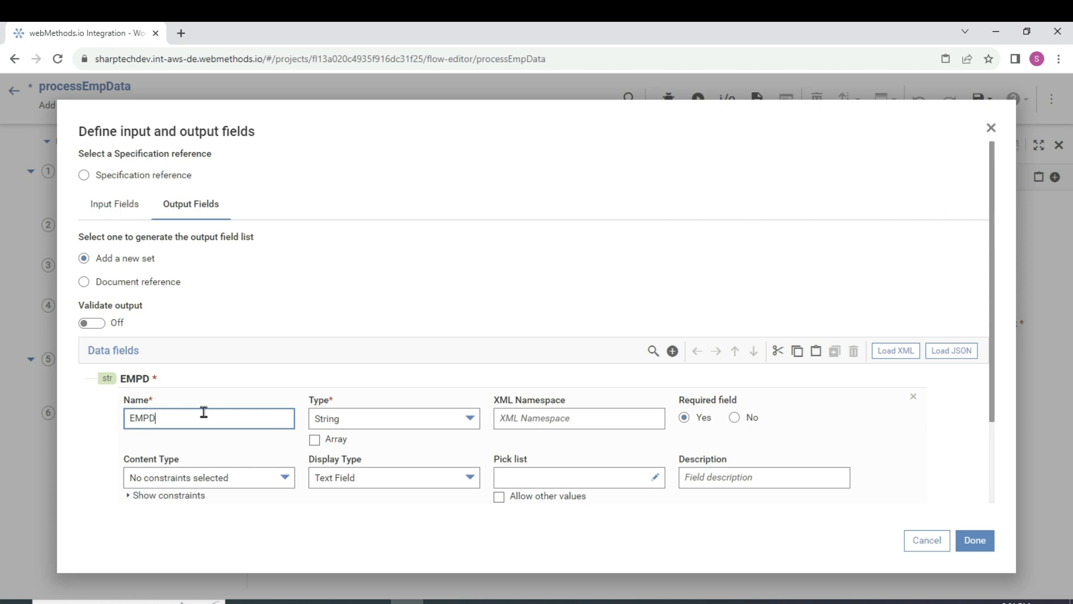
{"action": "left_click", "coordinate": [431, 421]}
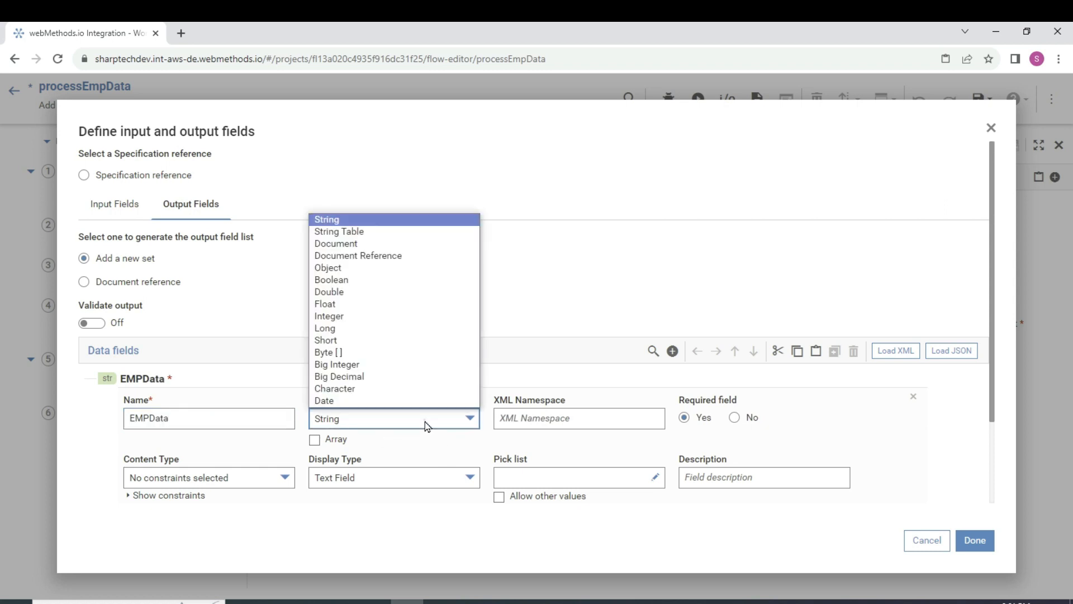
{"action": "left_click", "coordinate": [344, 243]}
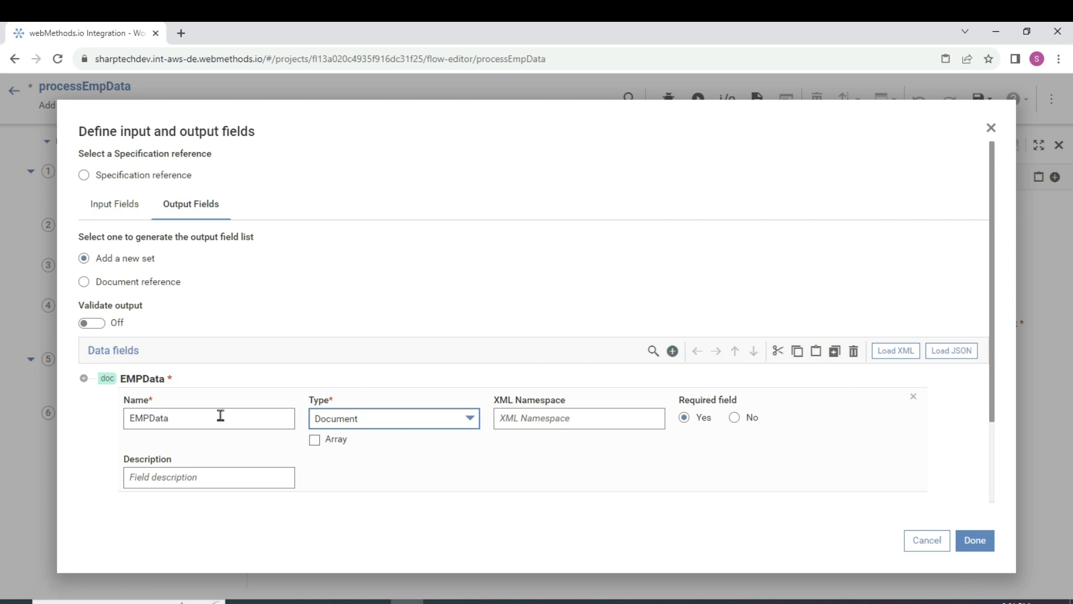
{"action": "left_click", "coordinate": [144, 383]}
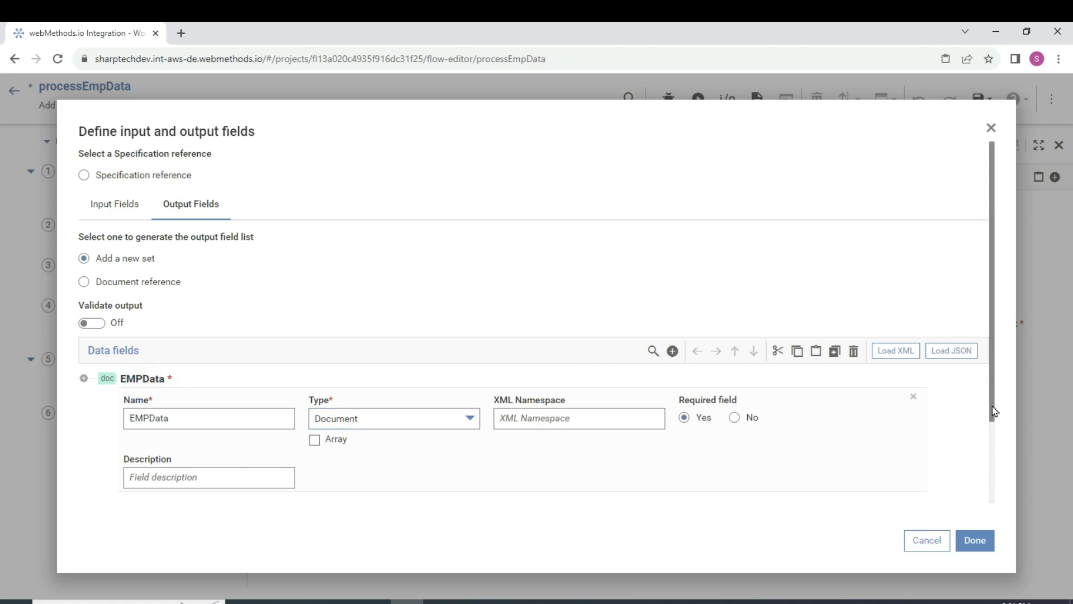
{"action": "left_click", "coordinate": [989, 451]}
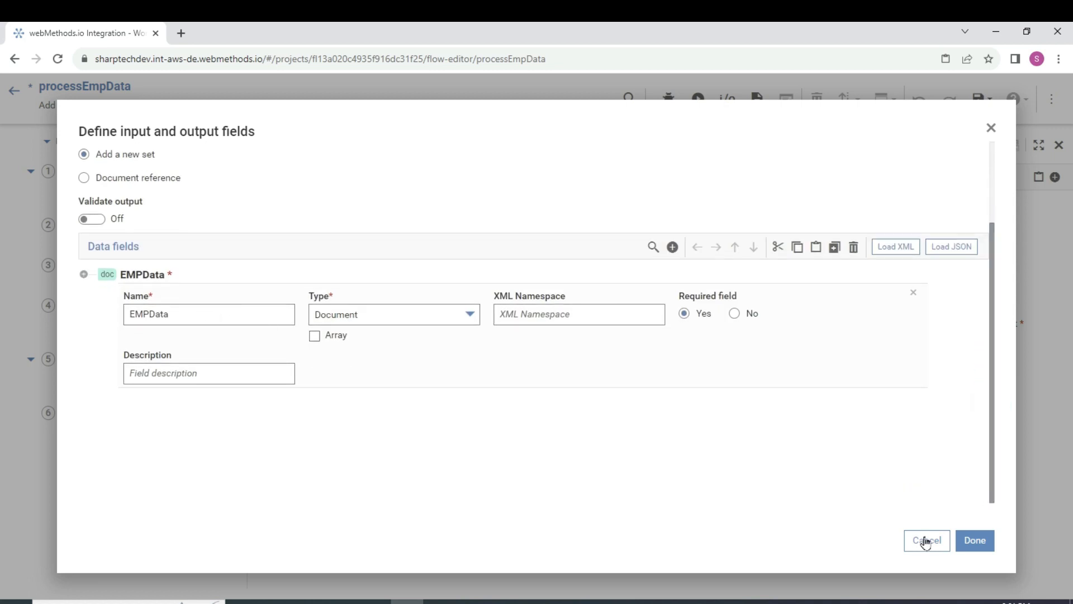
{"action": "left_click", "coordinate": [974, 540]}
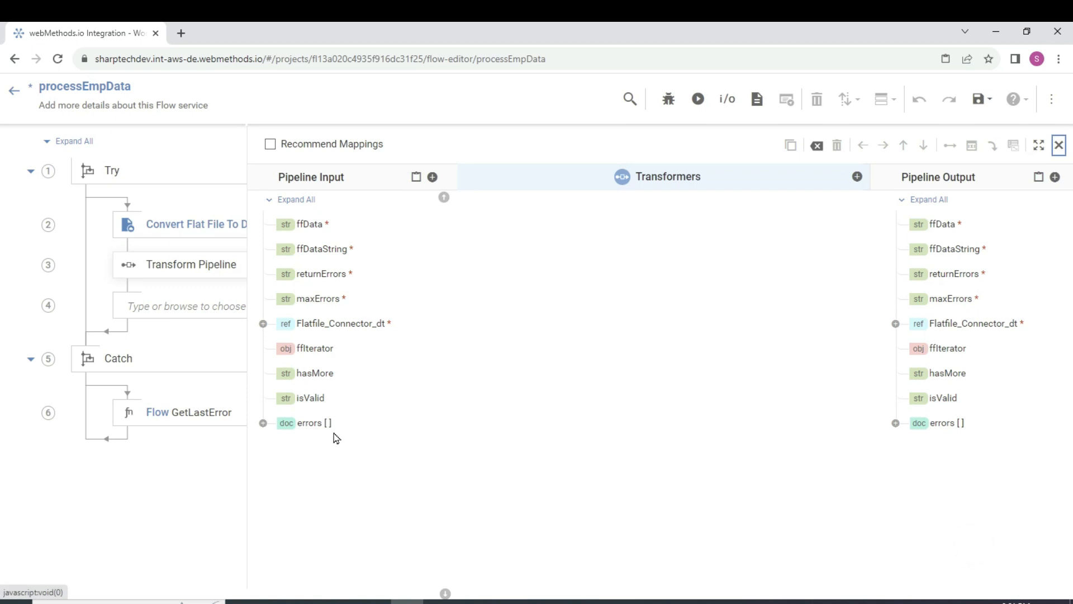
Step: Add a child field EmployeeDetails under the EMPData output document and make it a Document array
{"action": "left_click", "coordinate": [726, 99]}
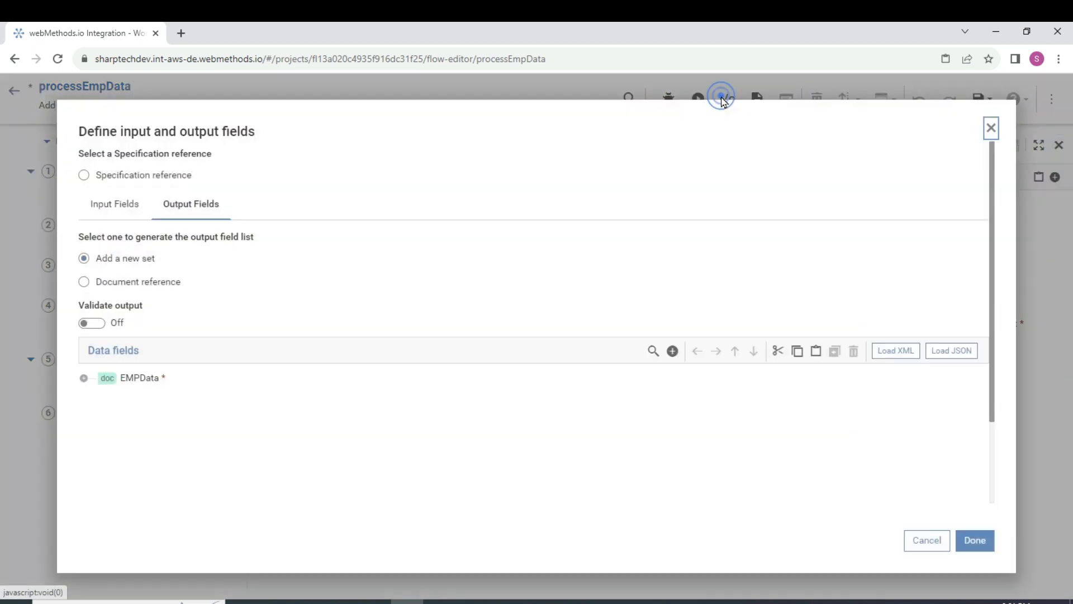
{"action": "left_click", "coordinate": [143, 377]}
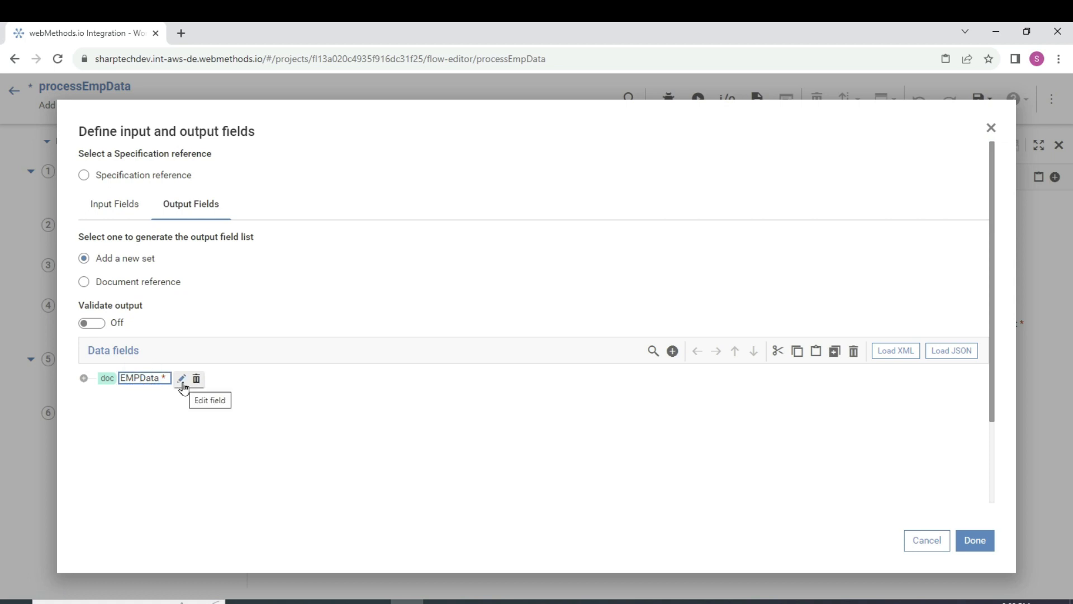
{"action": "left_click", "coordinate": [675, 352]}
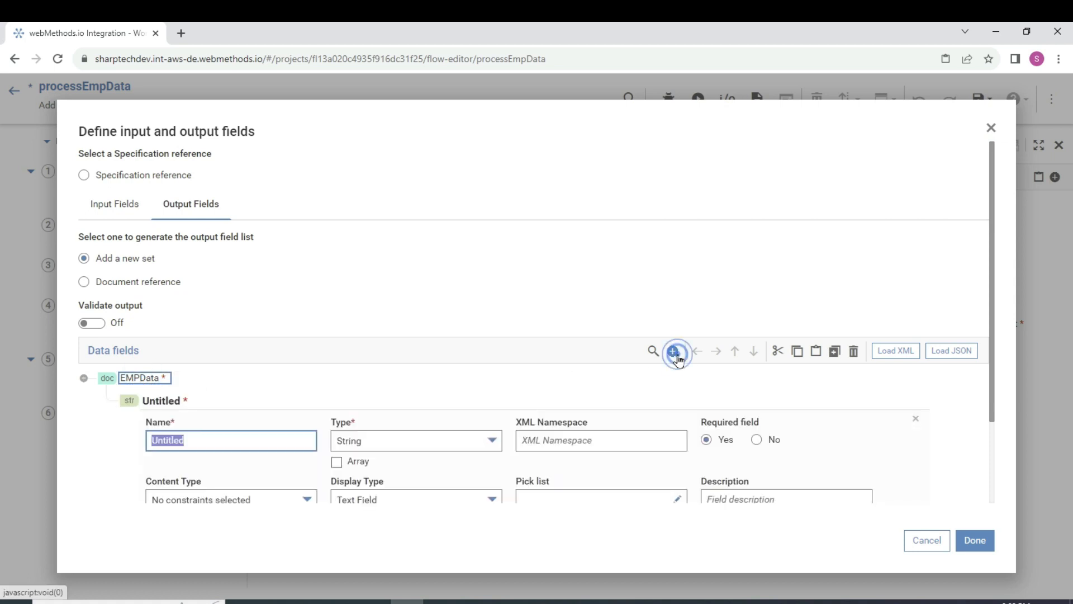
{"action": "type", "text": "EmployeeDetails"}
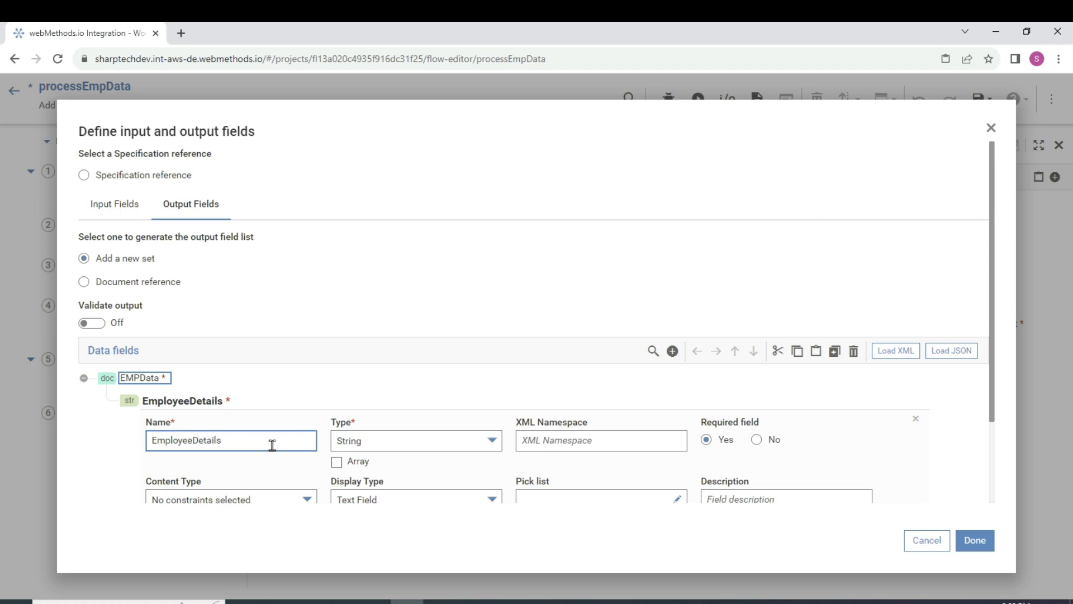
{"action": "left_click", "coordinate": [402, 440]}
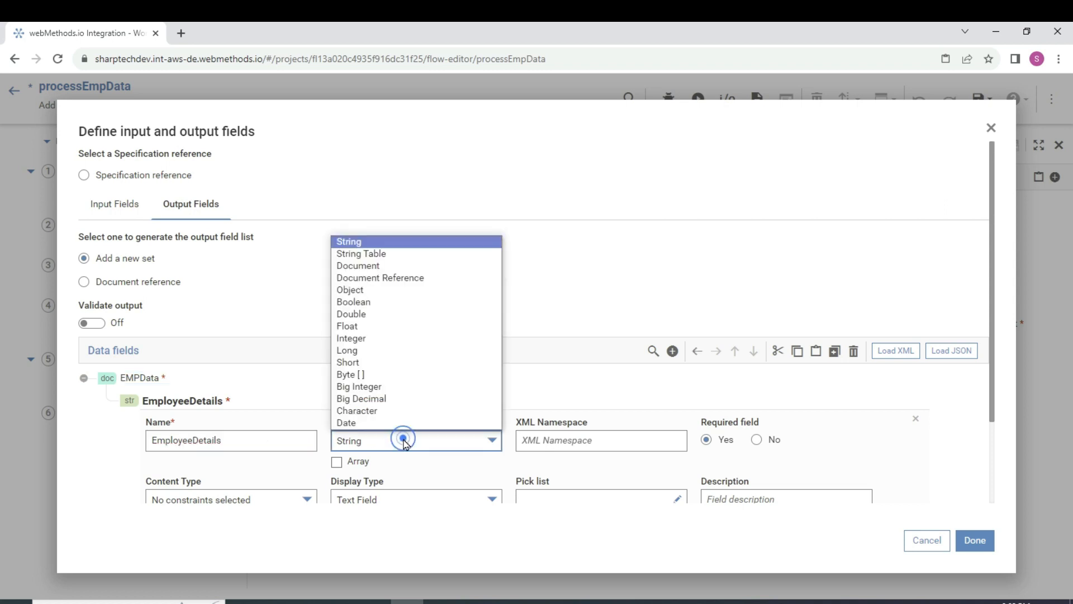
{"action": "left_click", "coordinate": [383, 266]}
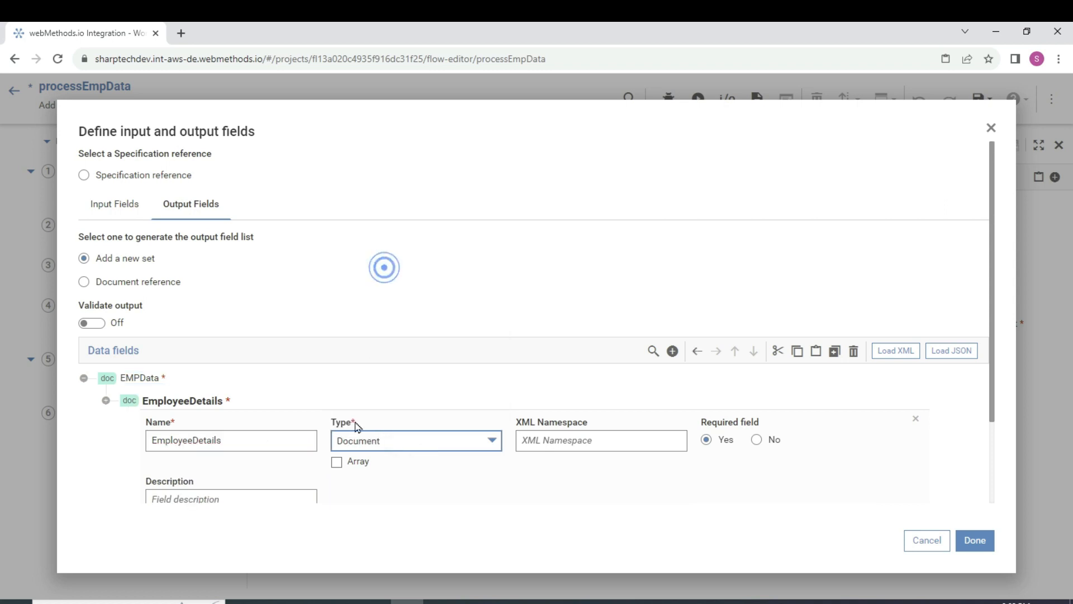
{"action": "left_click", "coordinate": [338, 469]}
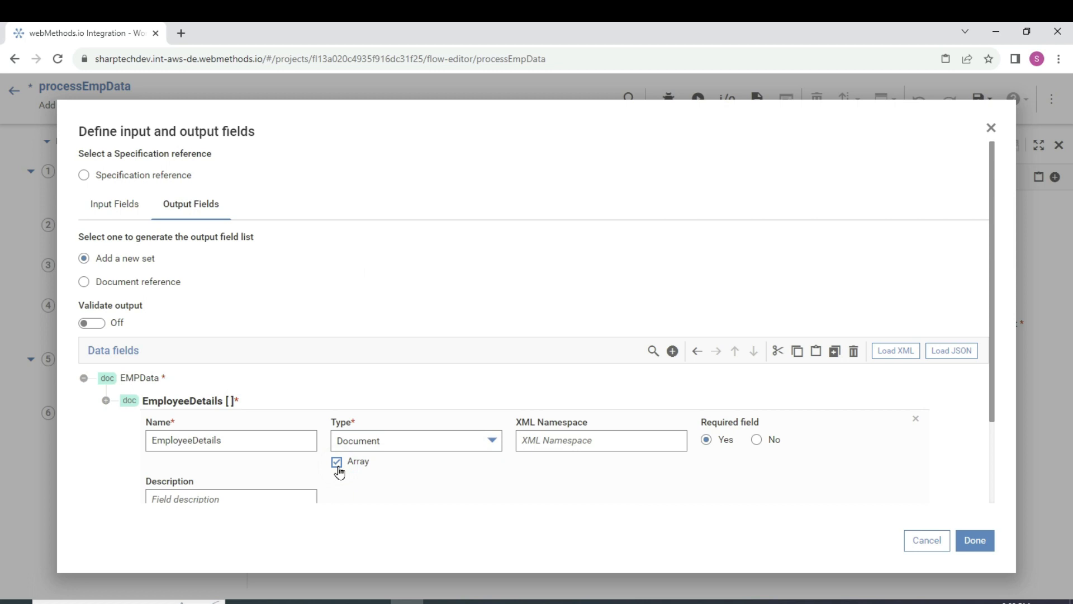
{"action": "left_click_drag", "start_coordinate": [993, 416], "coordinate": [999, 486]}
{"action": "left_click", "coordinate": [975, 541]}
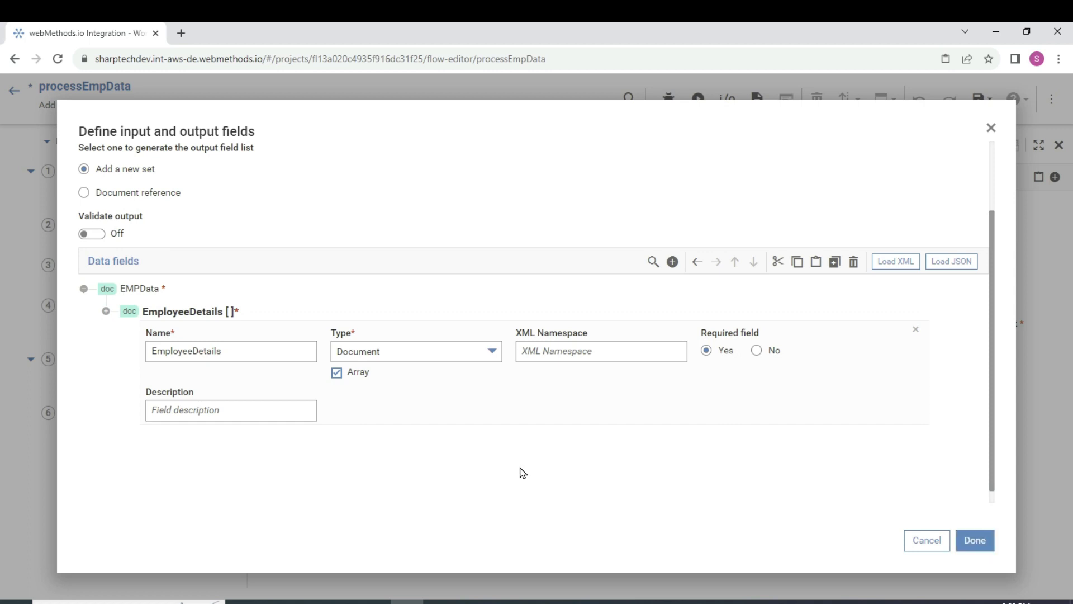
Step: Add the string fields EMPId, EMPSalary and EMPRole under EmployeeDetails and confirm the output definition
{"action": "left_click", "coordinate": [201, 312]}
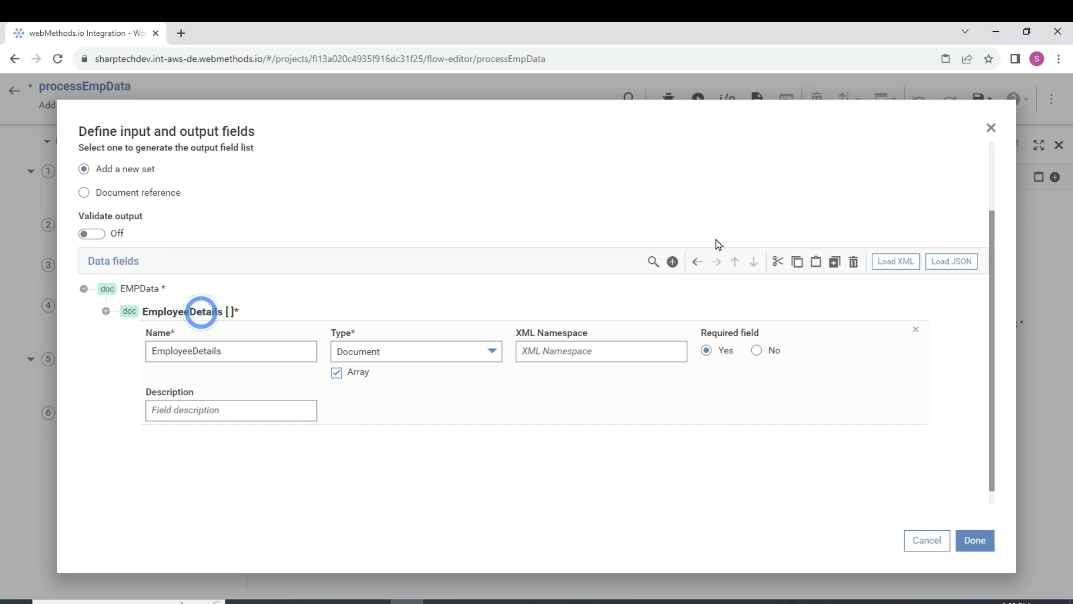
{"action": "left_click", "coordinate": [673, 262]}
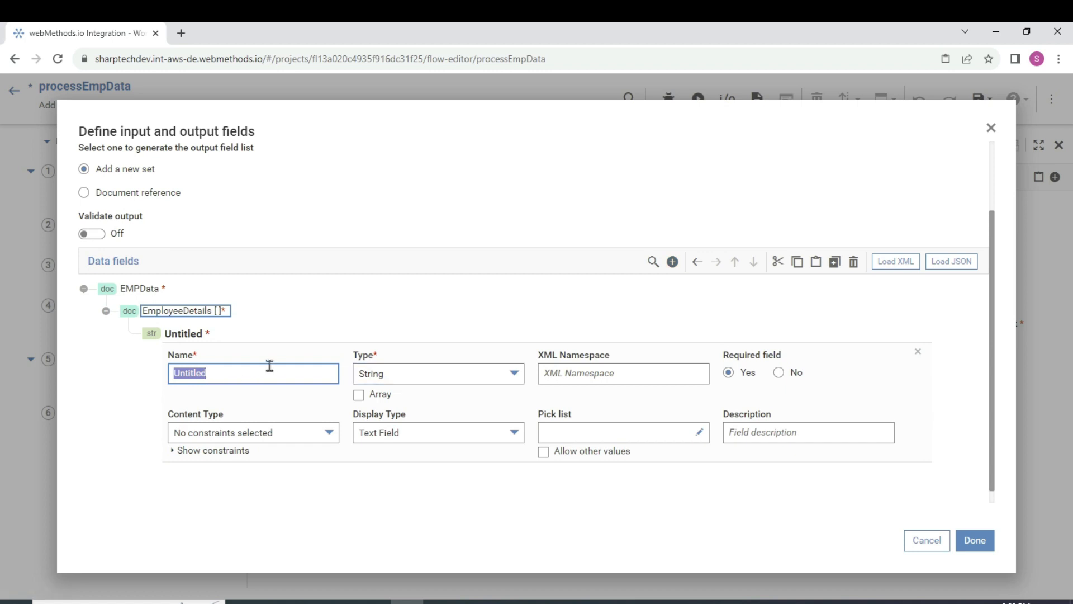
{"action": "type", "text": "EMPId"}
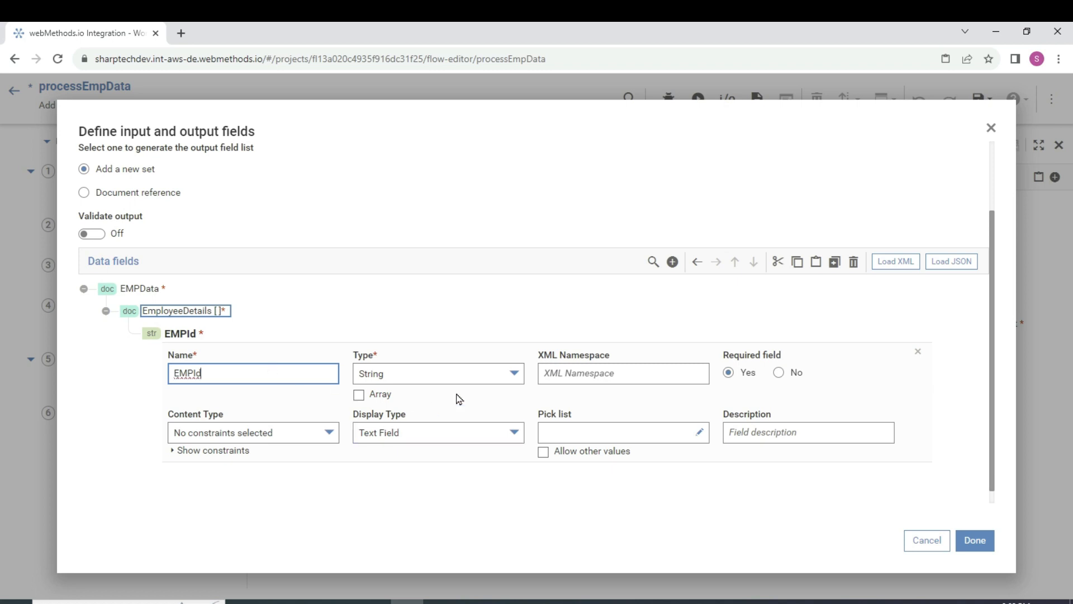
{"action": "left_click", "coordinate": [677, 264]}
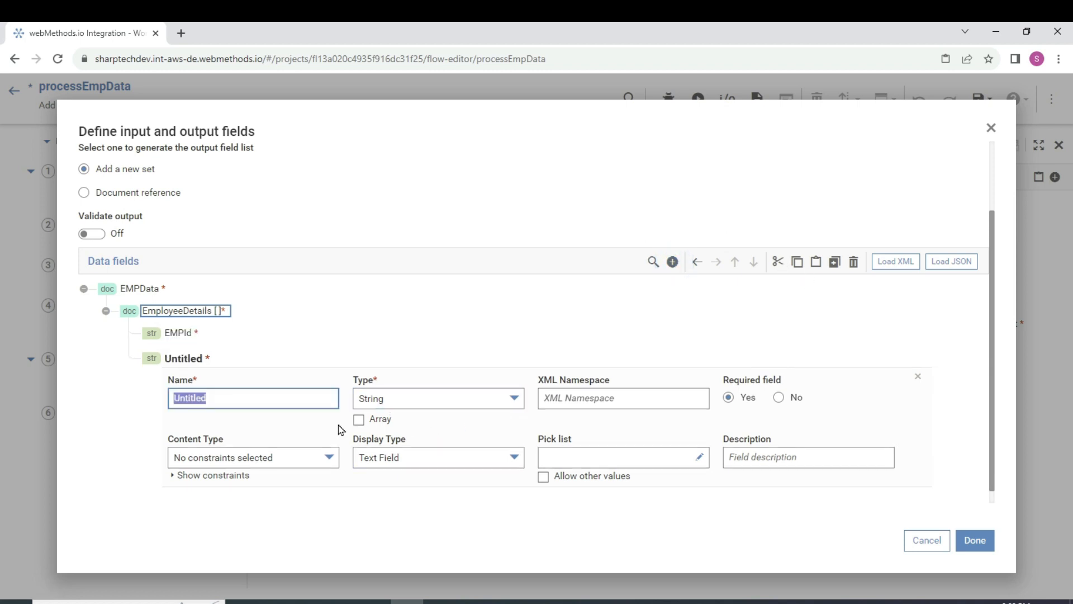
{"action": "type", "text": "EMP"}
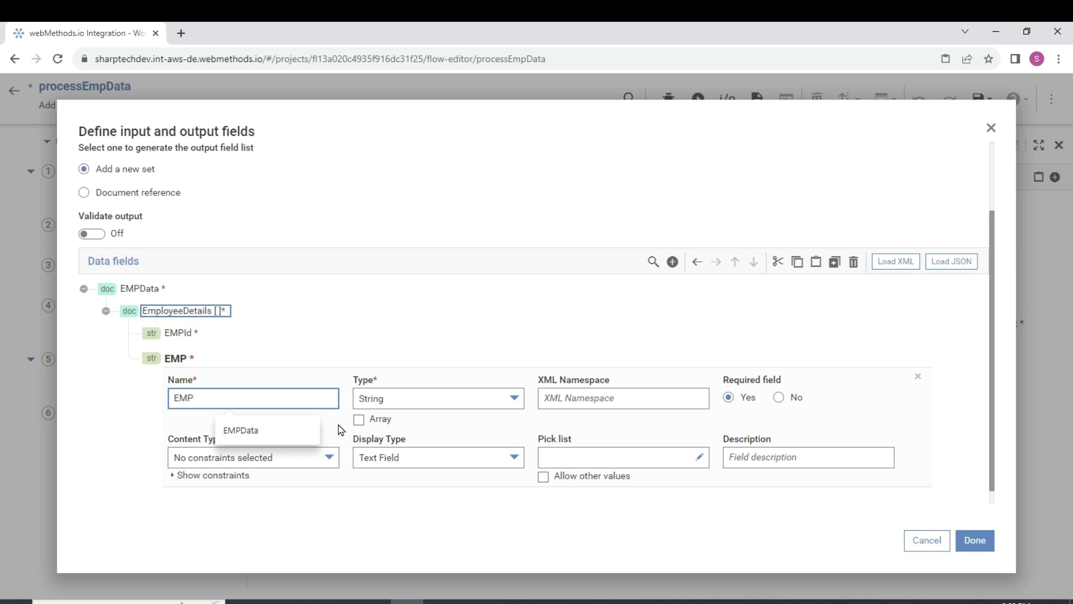
{"action": "type", "text": "Salary"}
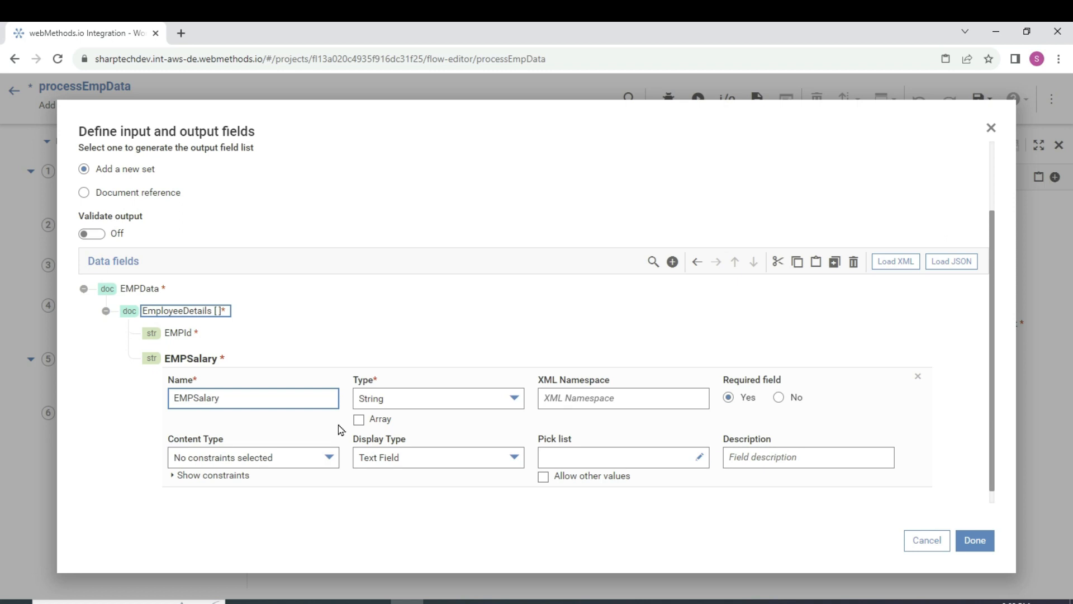
{"action": "left_click", "coordinate": [672, 262]}
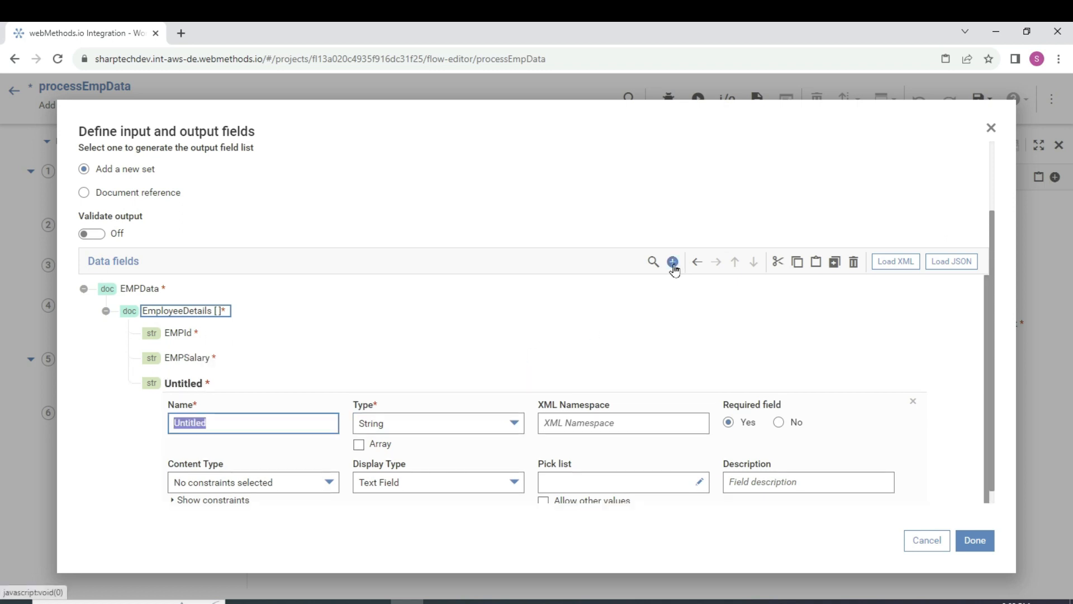
{"action": "type", "text": "Em"}
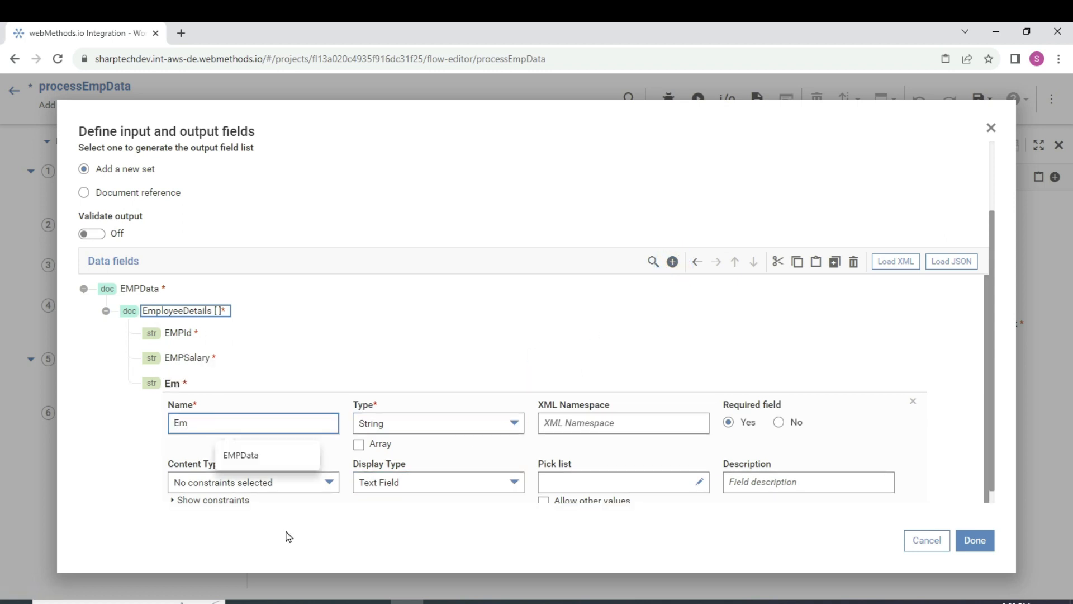
{"action": "type", "text": "PRole"}
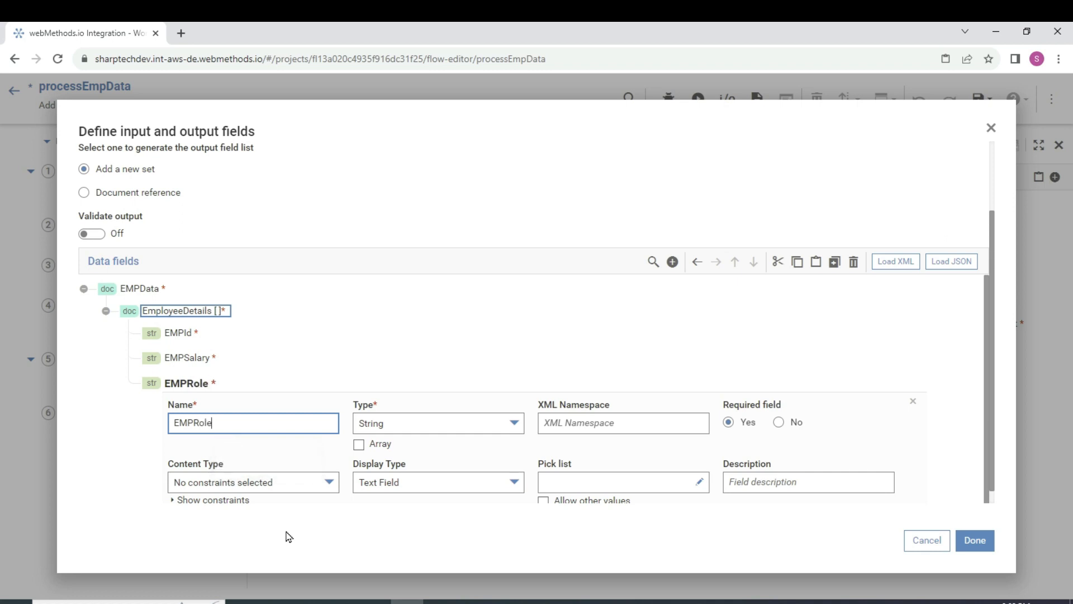
{"action": "left_click", "coordinate": [980, 541]}
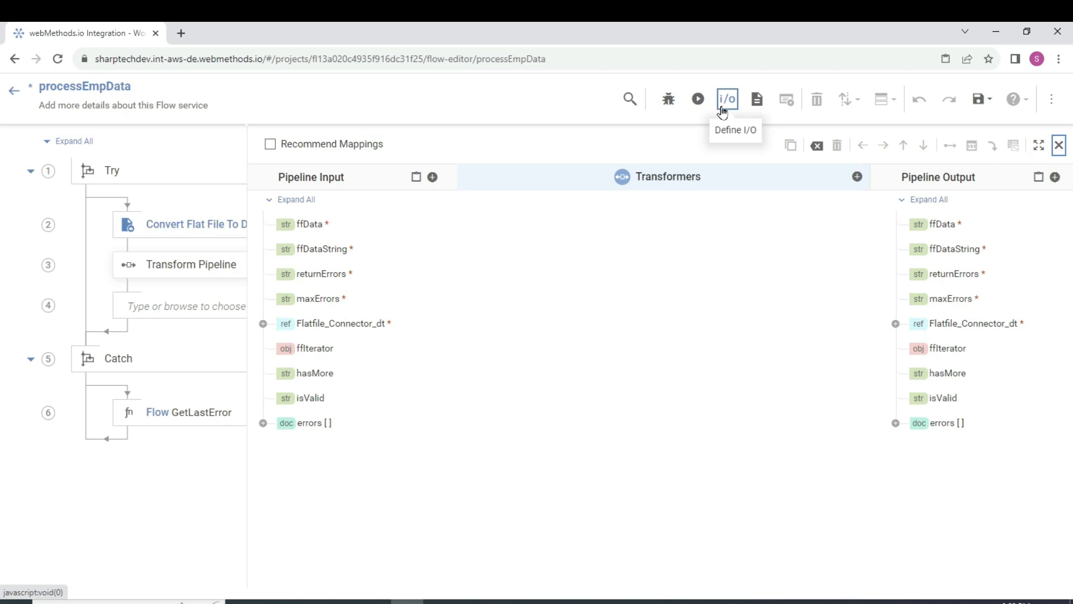
Step: Review the EMPData output structure in the input and output definition, then save the flow service
{"action": "left_click", "coordinate": [722, 104]}
{"action": "left_click", "coordinate": [144, 378]}
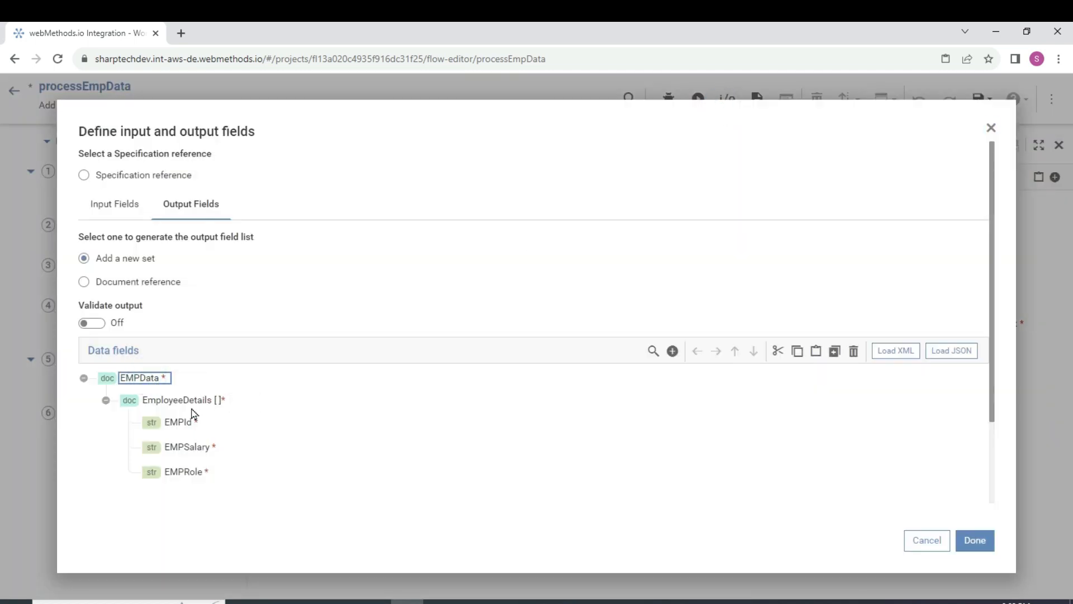
{"action": "mouse_move", "coordinate": [220, 403]}
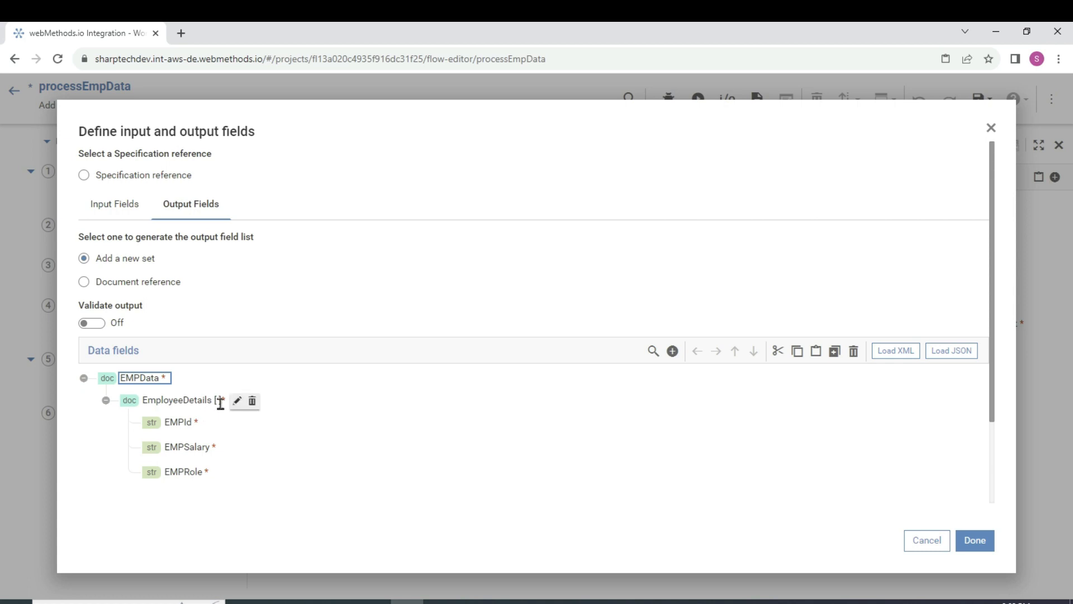
{"action": "left_click", "coordinate": [191, 424]}
{"action": "left_click", "coordinate": [191, 424]}
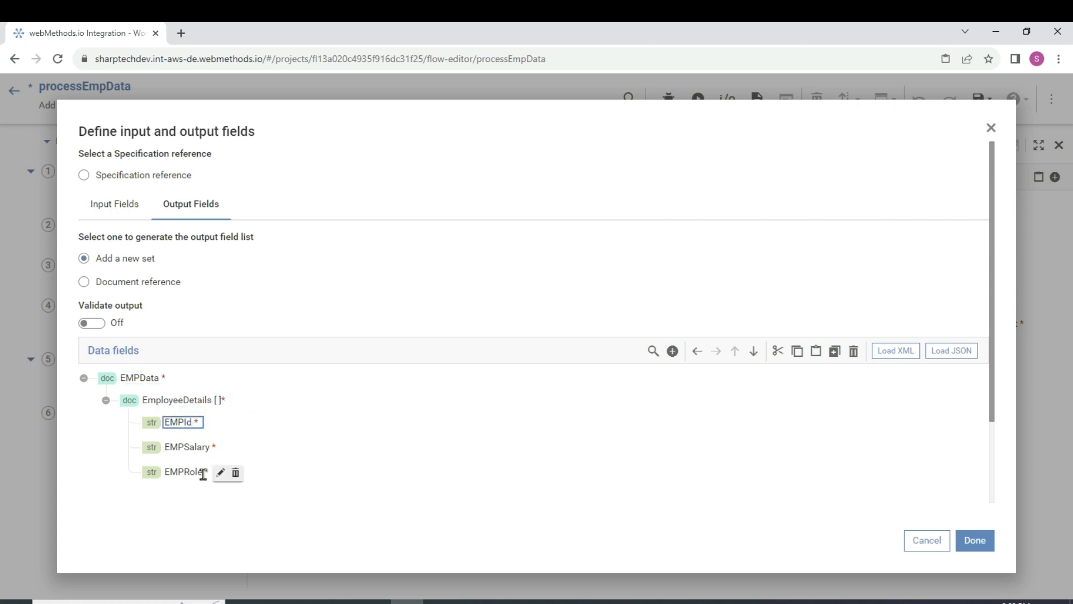
{"action": "left_click", "coordinate": [973, 537]}
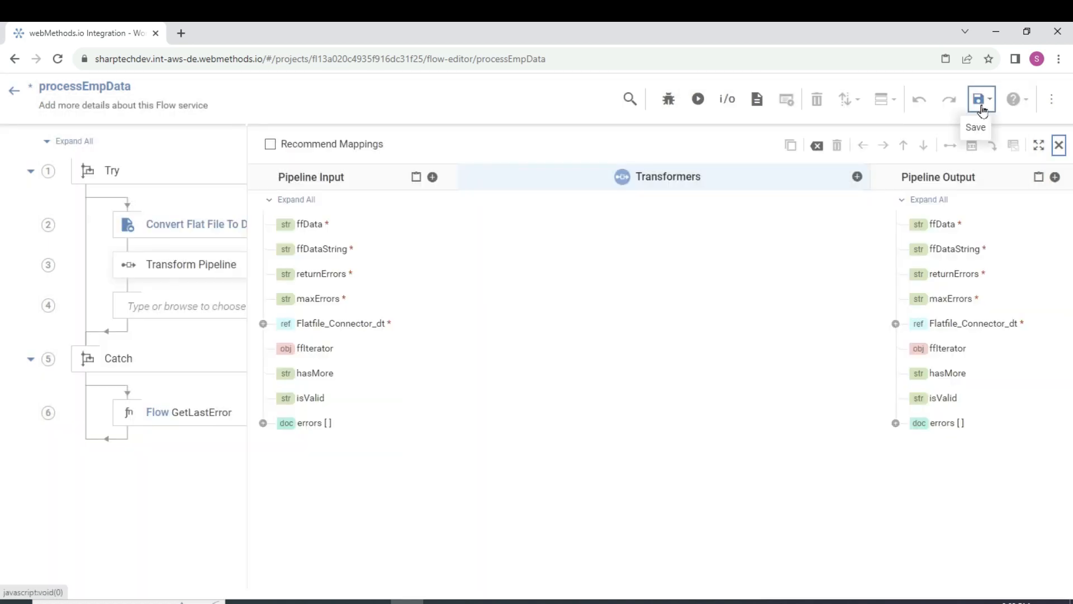
{"action": "left_click", "coordinate": [982, 104]}
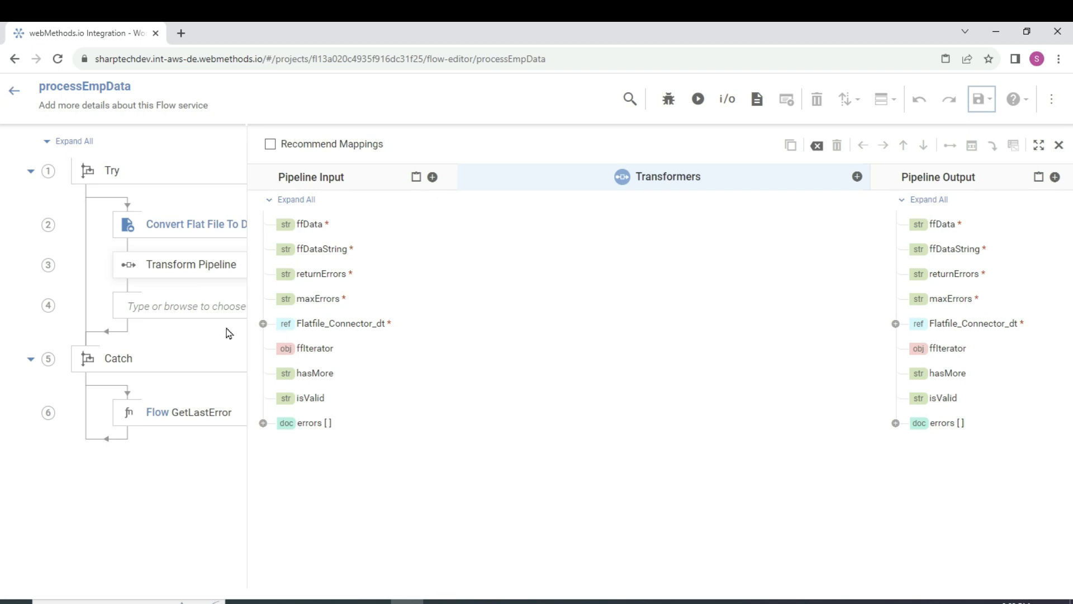
Step: Check the saved output fields once more without changing them and close the Transform Pipeline mapping
{"action": "left_click", "coordinate": [726, 98]}
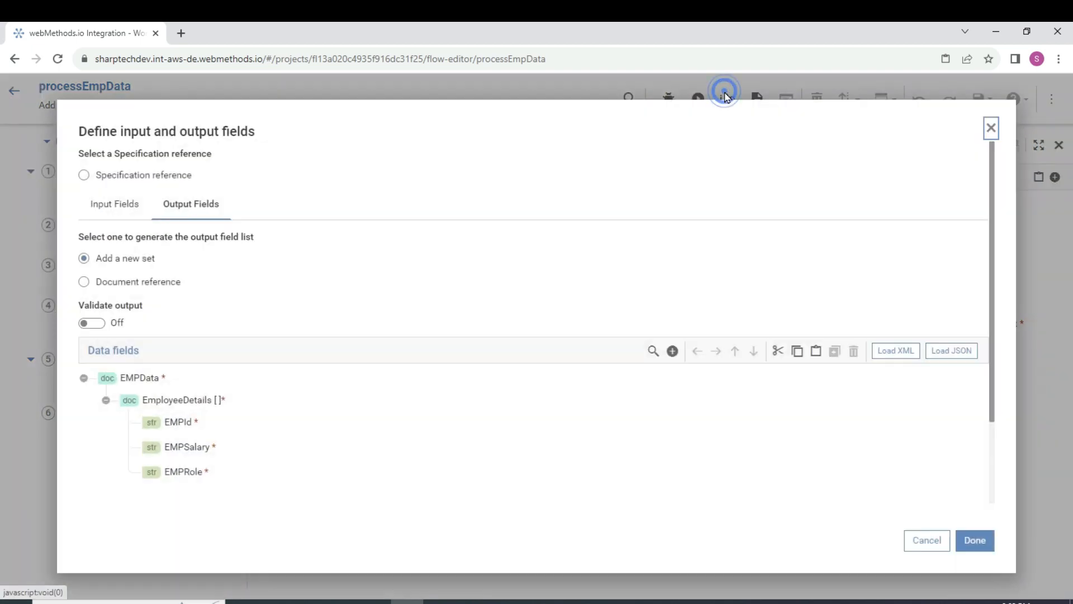
{"action": "left_click", "coordinate": [927, 539]}
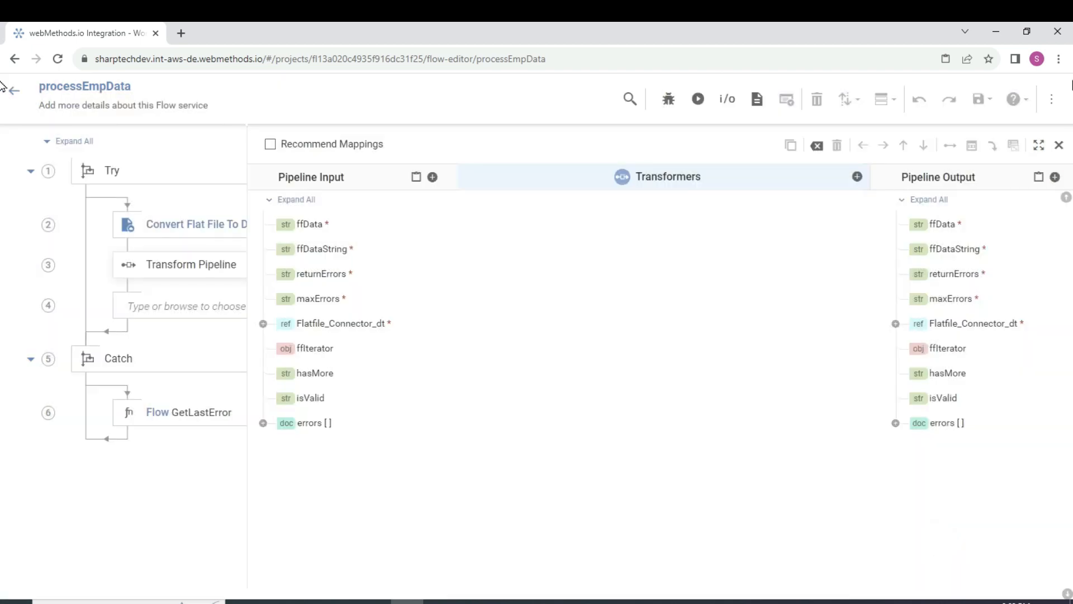
{"action": "left_click", "coordinate": [1061, 148]}
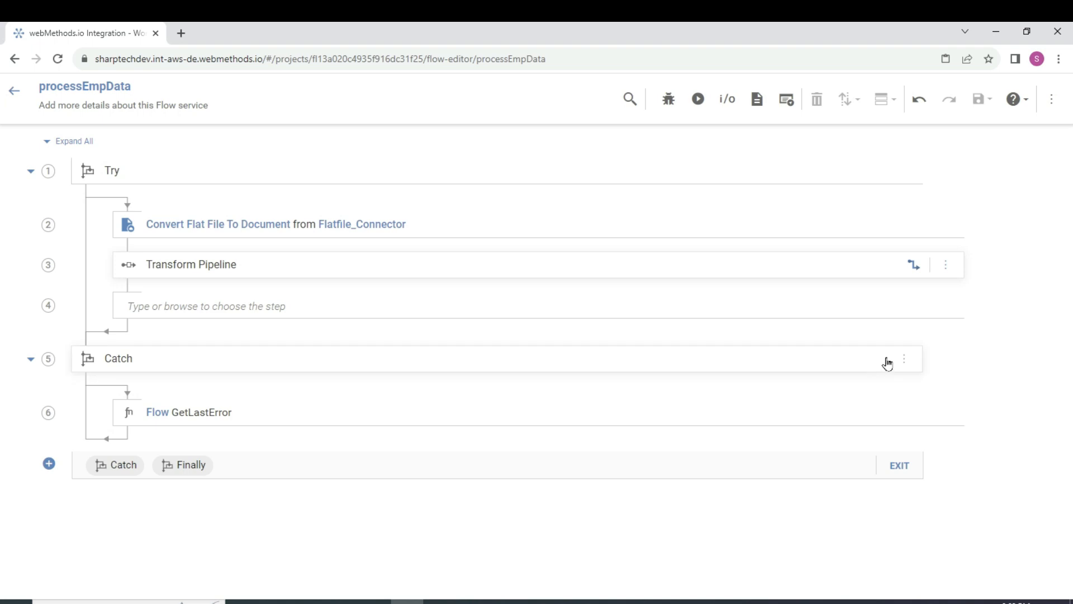
Step: Disable the Catch block of the flow service
{"action": "left_click", "coordinate": [904, 360]}
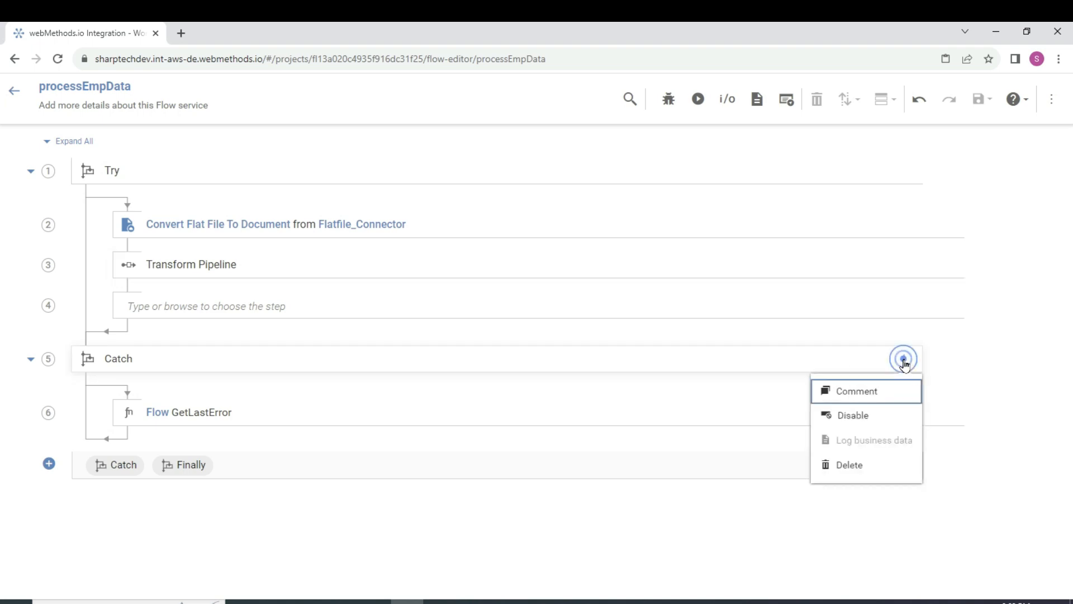
{"action": "left_click", "coordinate": [866, 415]}
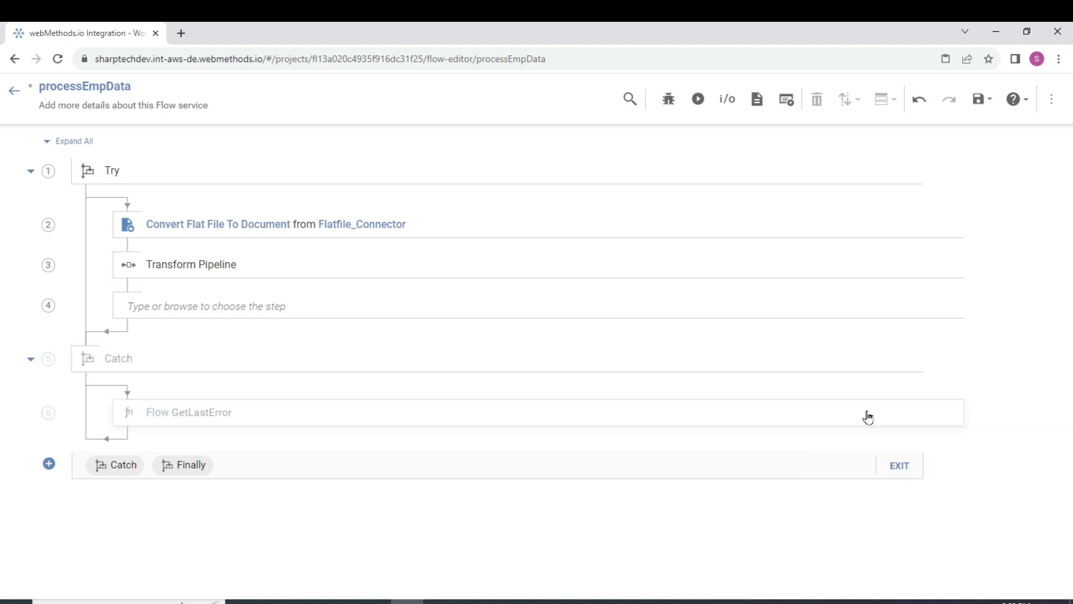
{"action": "left_click", "coordinate": [901, 466]}
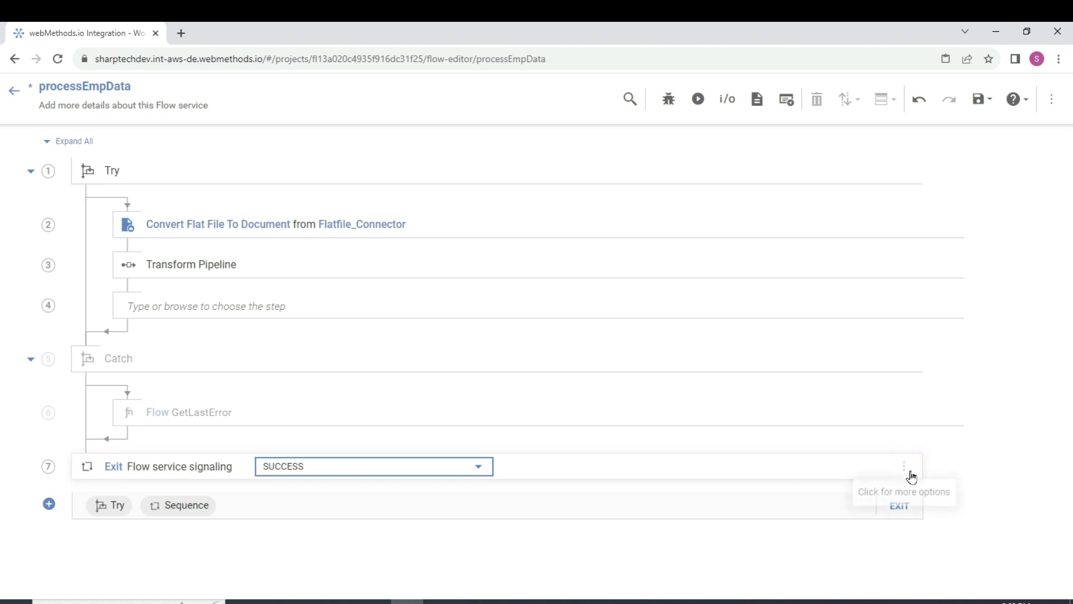
{"action": "left_click", "coordinate": [903, 467]}
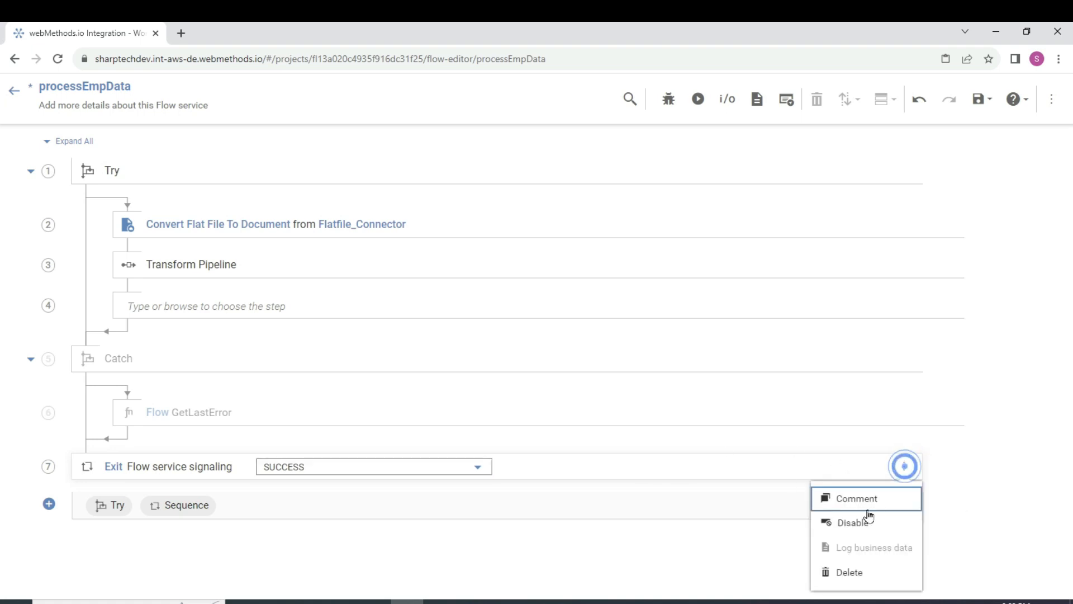
{"action": "left_click", "coordinate": [845, 573]}
{"action": "left_click", "coordinate": [652, 322]}
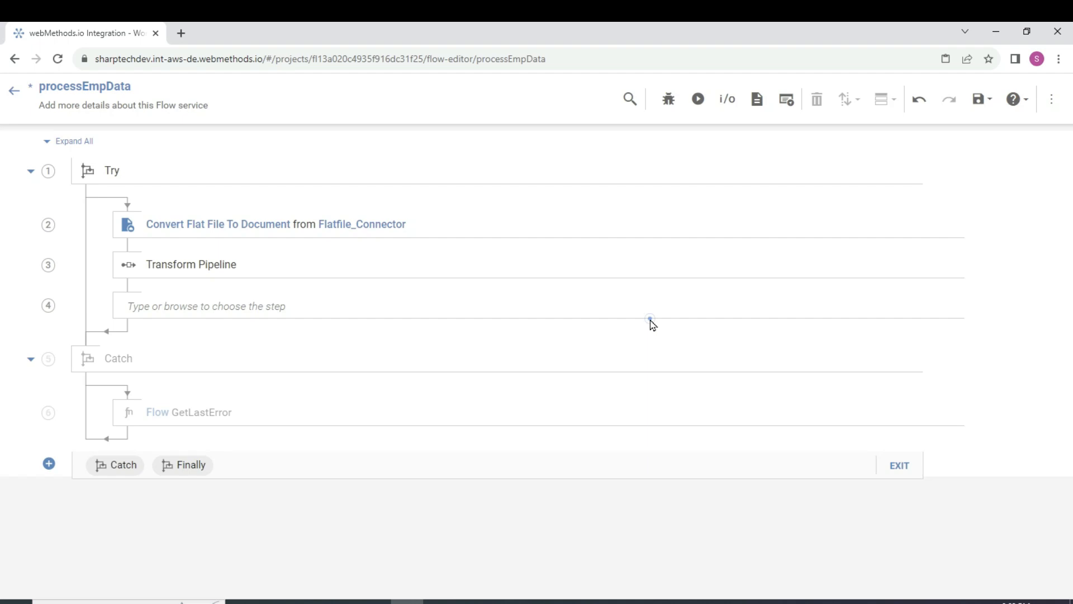
Step: Delete the empty step below Transform Pipeline in the Try block
{"action": "left_click", "coordinate": [510, 311]}
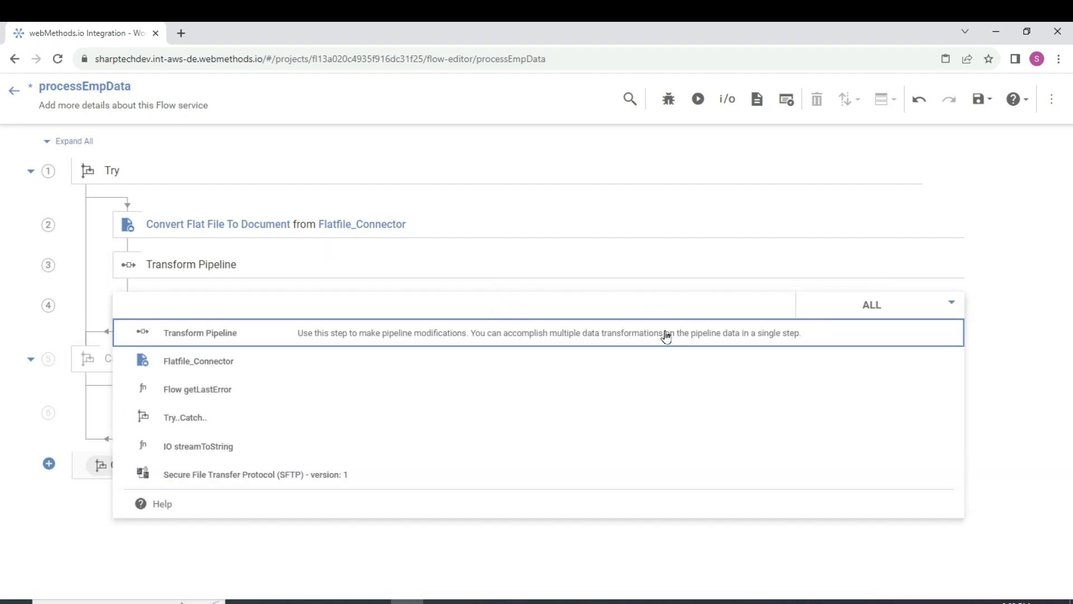
{"action": "left_click", "coordinate": [646, 305]}
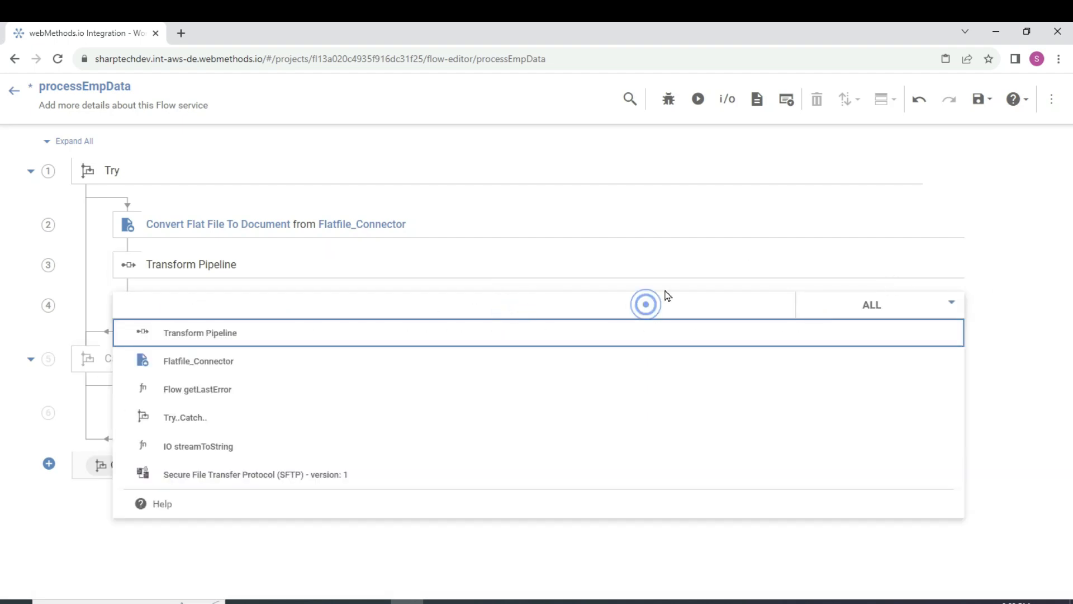
{"action": "left_click", "coordinate": [1056, 317]}
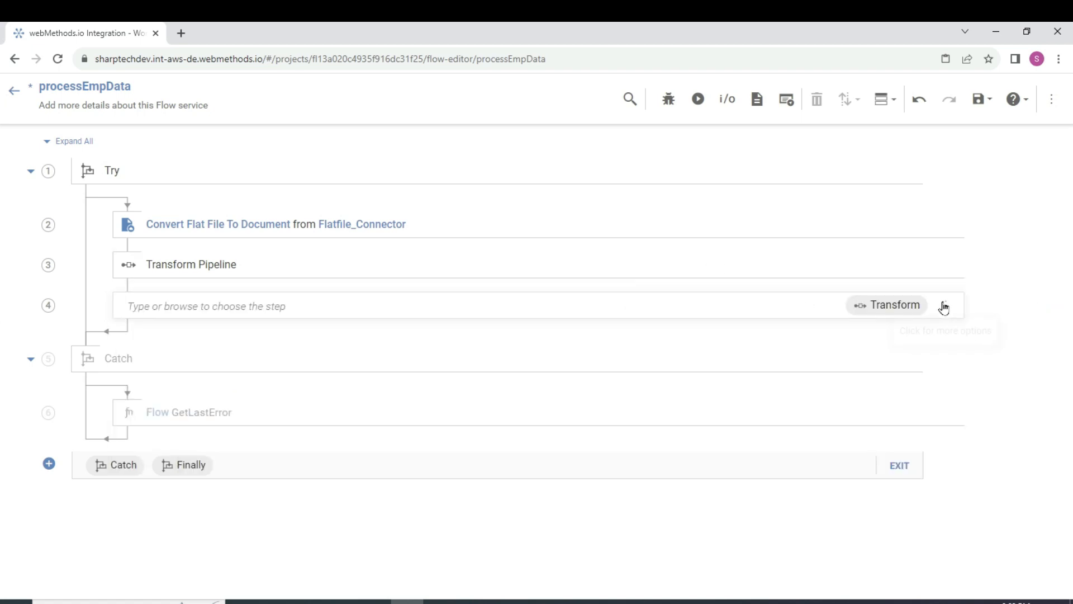
{"action": "left_click", "coordinate": [944, 306]}
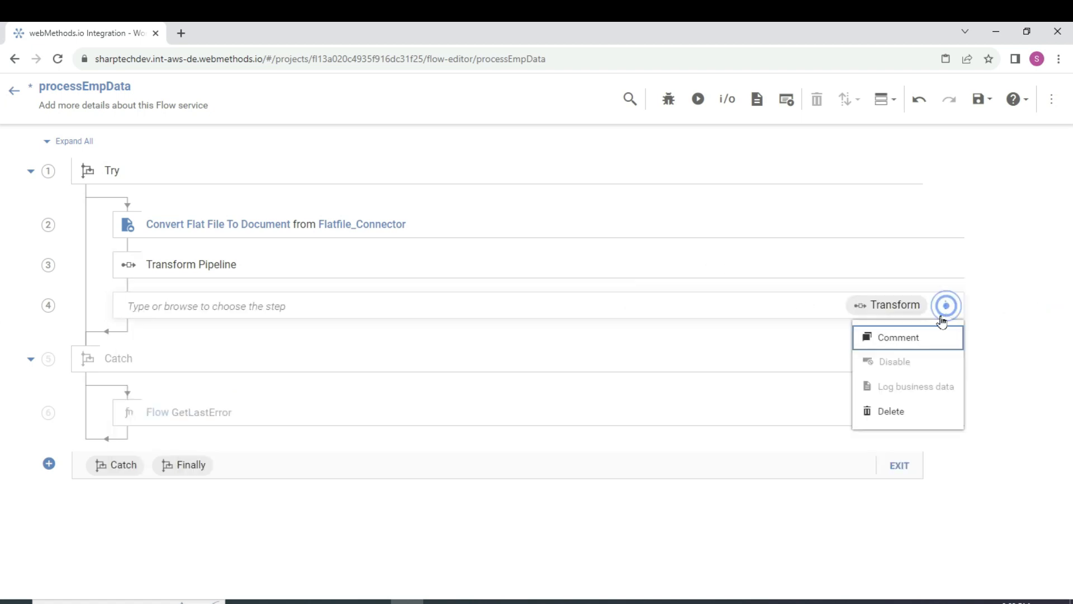
{"action": "left_click", "coordinate": [885, 424]}
{"action": "left_click", "coordinate": [644, 320]}
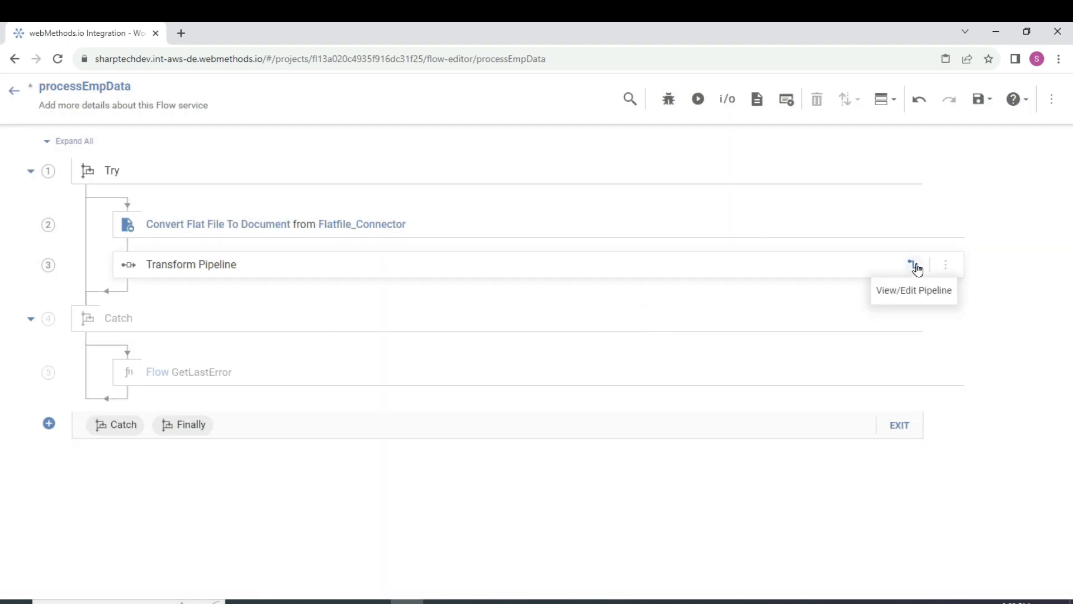
Step: Check the EmployeeDetails output under EMPData and the Employee input under Flatfile_Connector_dt in the Transform Pipeline mapping, and close the mapping
{"action": "left_click", "coordinate": [916, 266]}
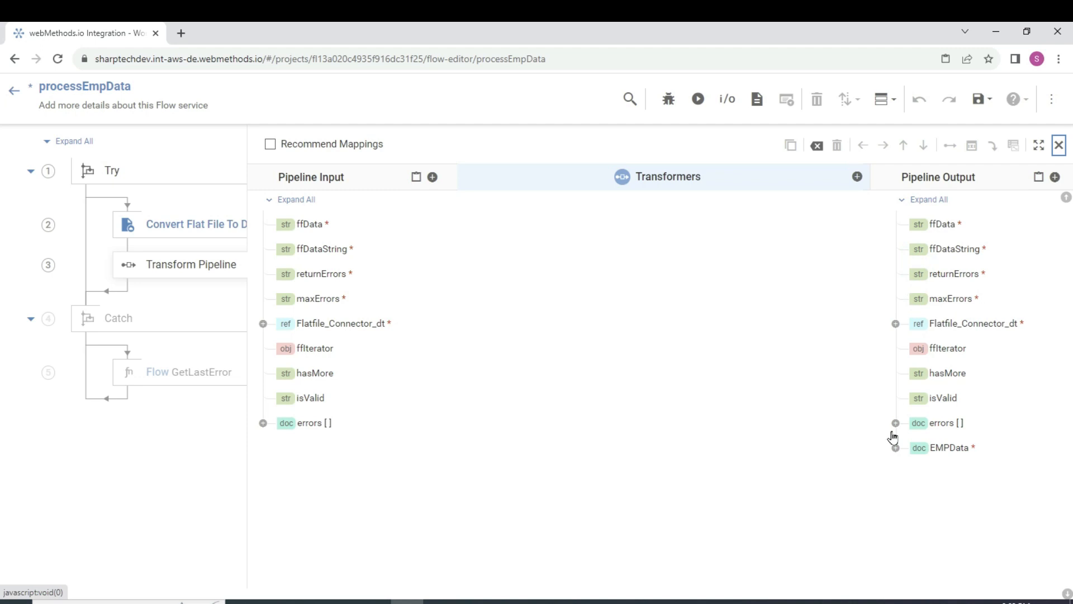
{"action": "left_click", "coordinate": [895, 448]}
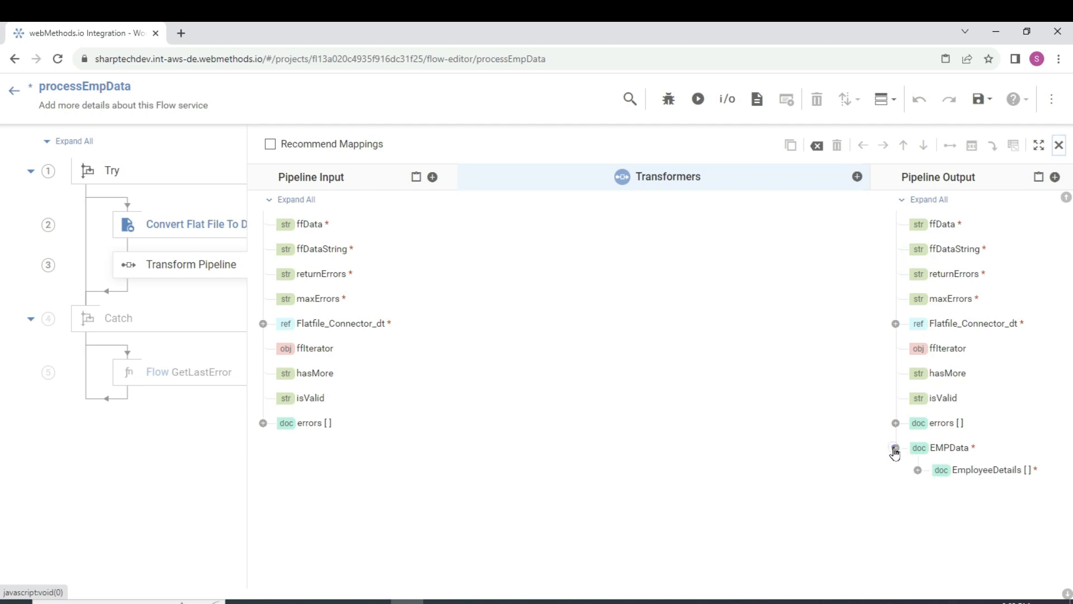
{"action": "left_click", "coordinate": [920, 470]}
{"action": "left_click", "coordinate": [1000, 470]}
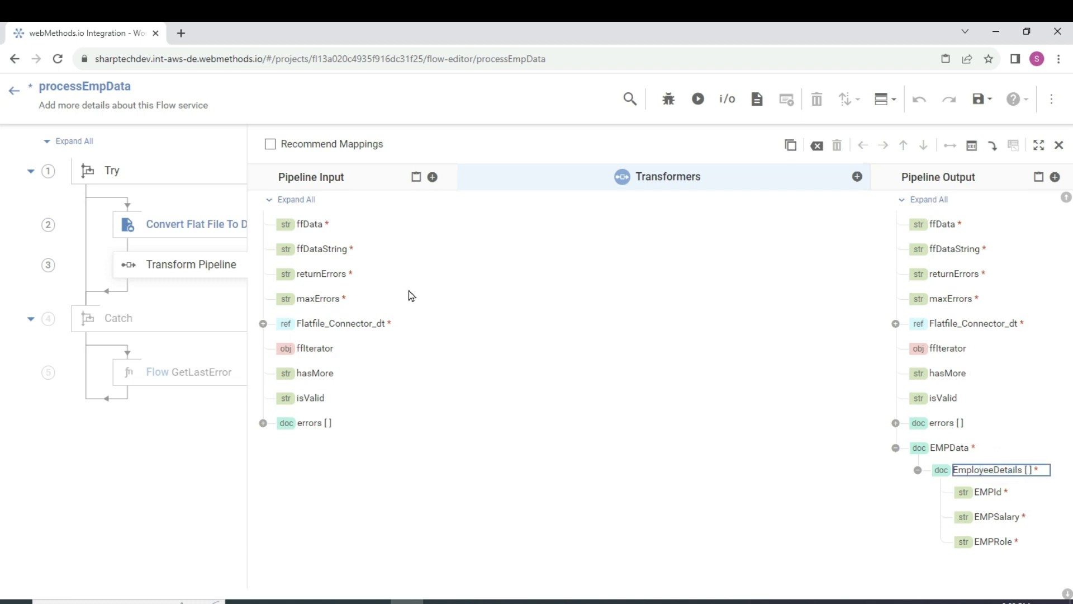
{"action": "left_click", "coordinate": [263, 324]}
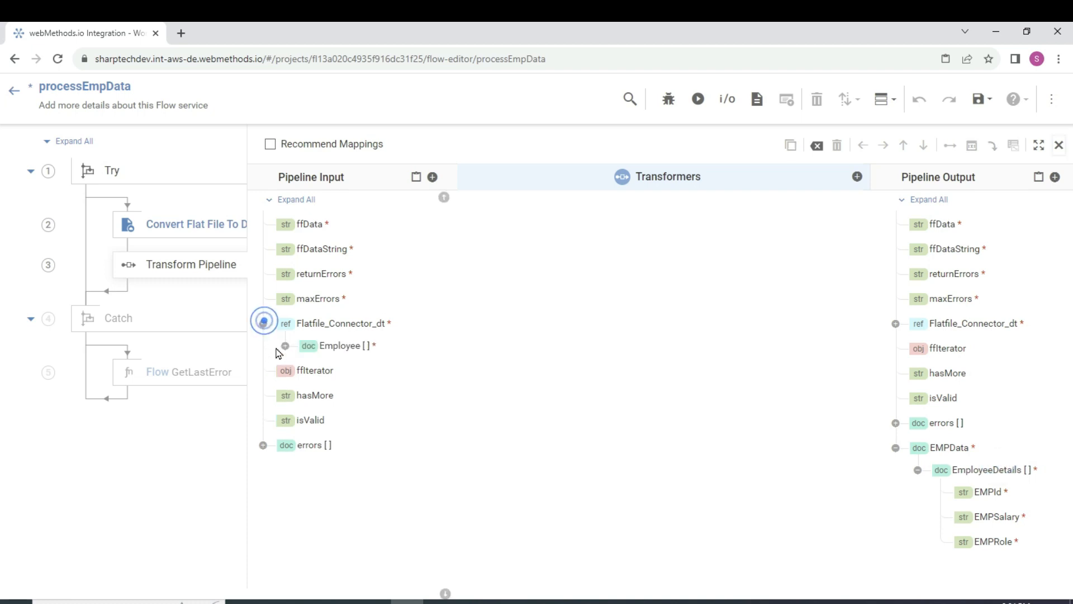
{"action": "left_click", "coordinate": [348, 346]}
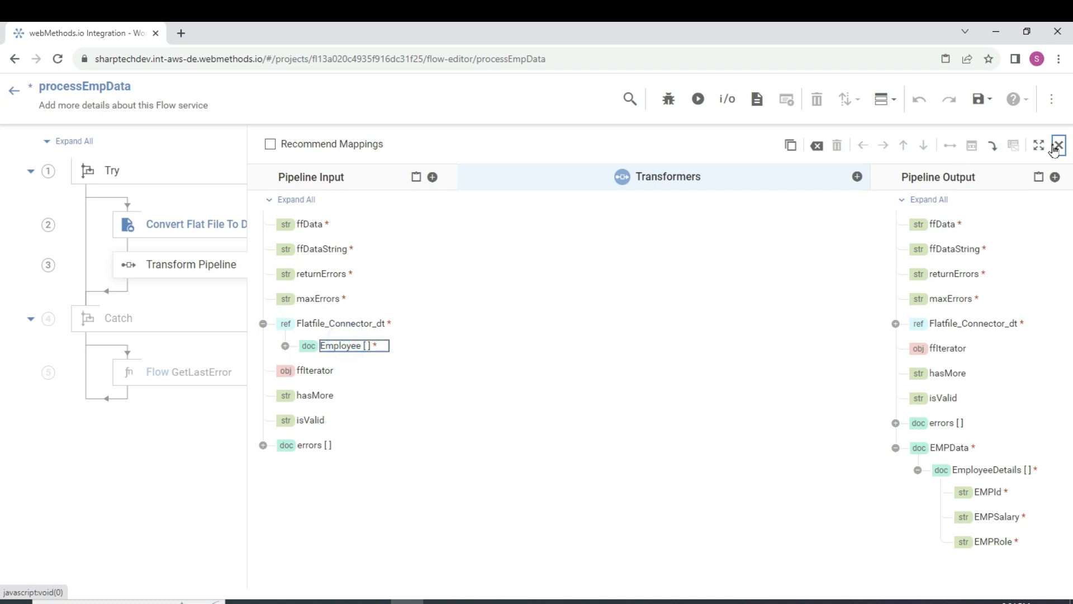
{"action": "left_click", "coordinate": [1056, 147]}
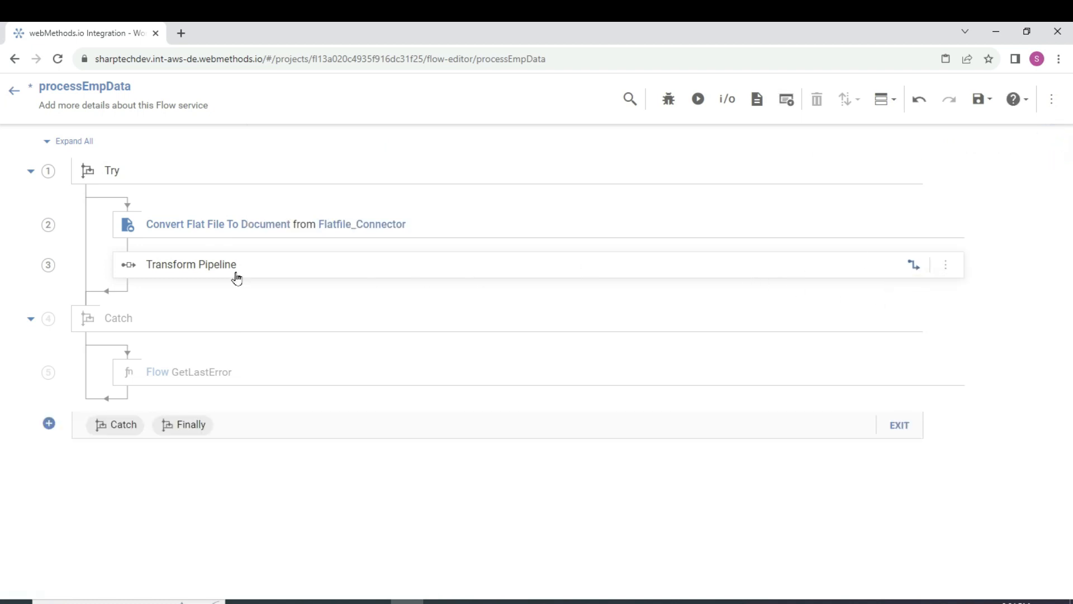
Step: Add a Repeat - Input - Output loop step after Transform Pipeline in the Try block
{"action": "left_click", "coordinate": [128, 287]}
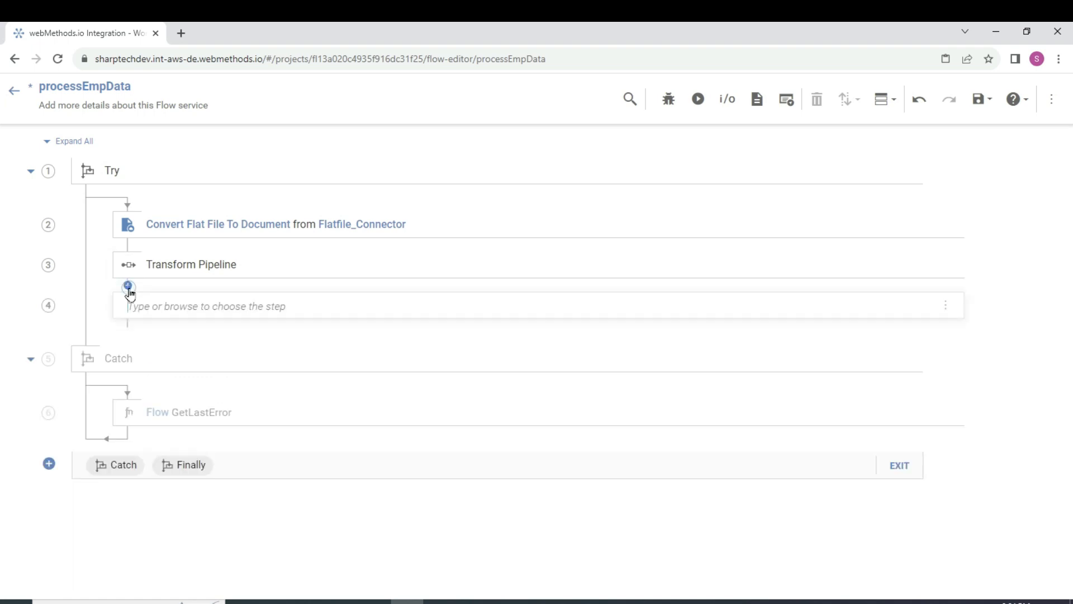
{"action": "left_click", "coordinate": [161, 305]}
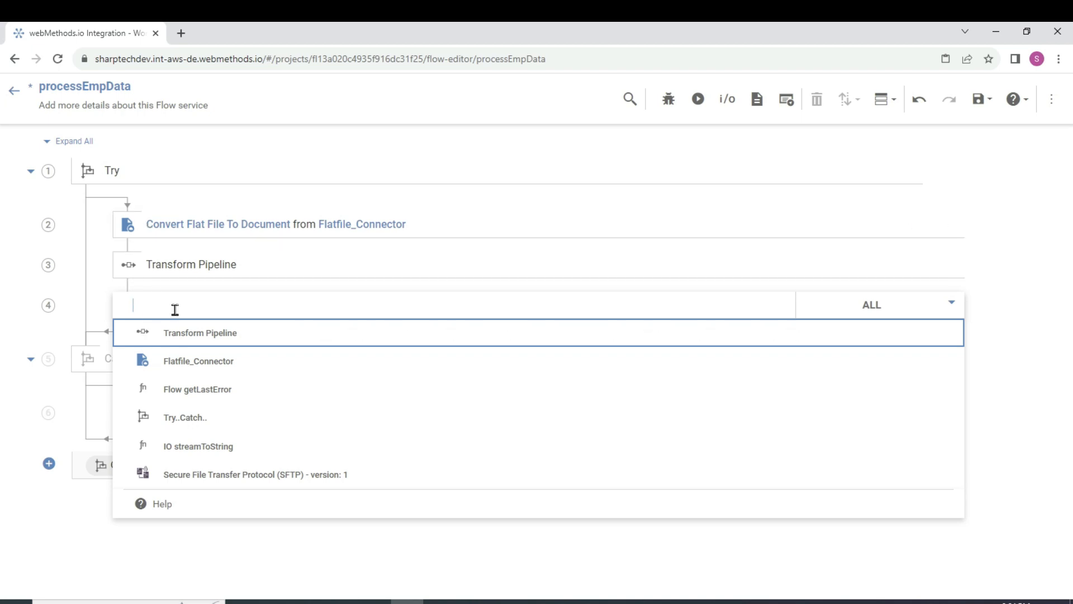
{"action": "left_click", "coordinate": [165, 304]}
{"action": "type", "text": "loop"}
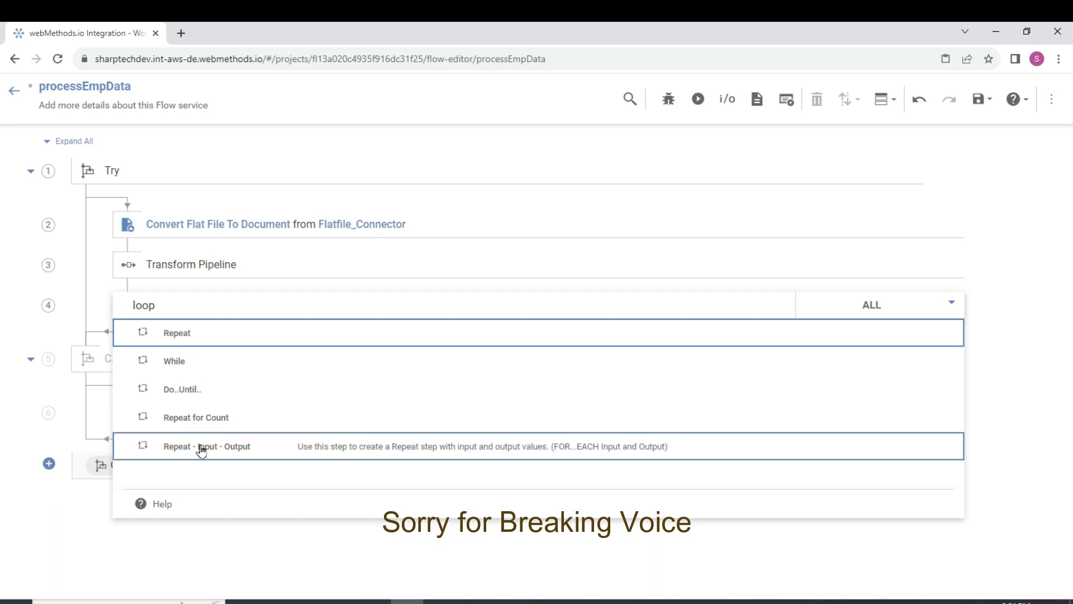
{"action": "left_click", "coordinate": [228, 452]}
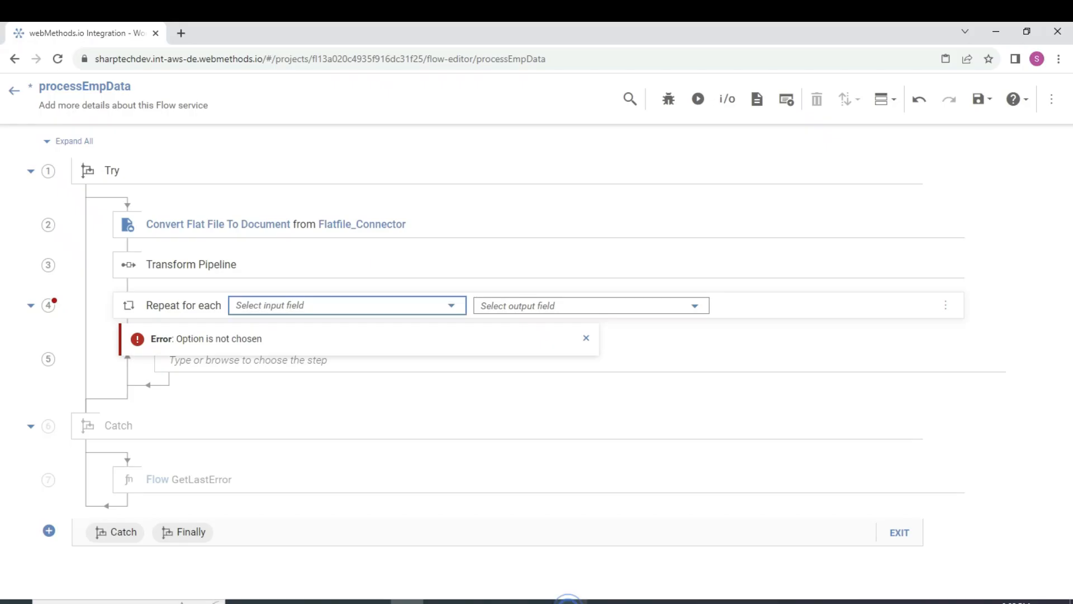
Step: Set the Repeat step's input field to Employee from Flatfile_Connector_dt and look through the available output fields
{"action": "left_click", "coordinate": [451, 307]}
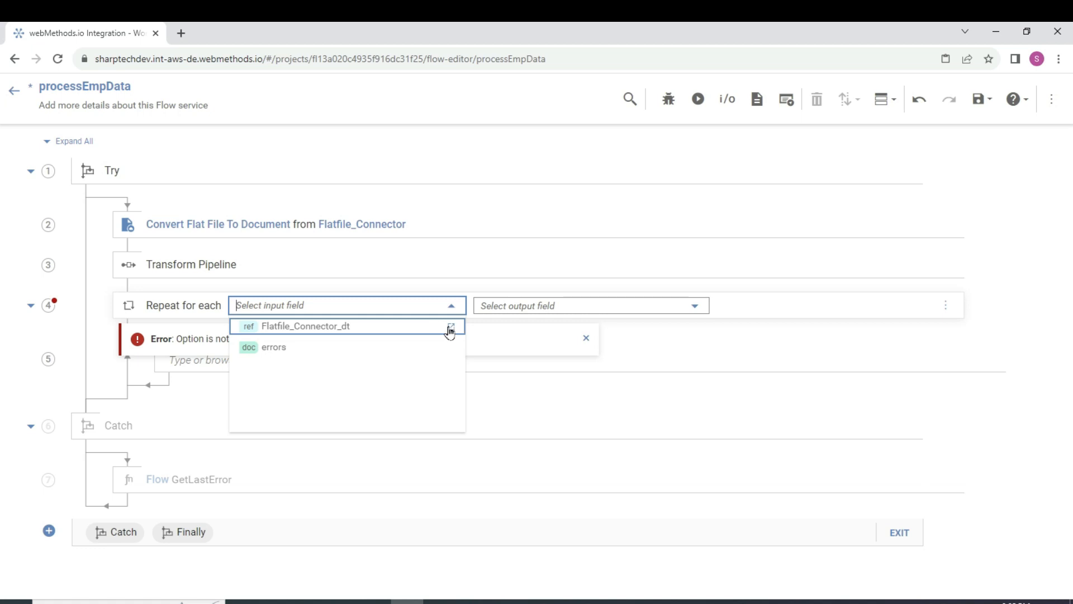
{"action": "left_click", "coordinate": [426, 324]}
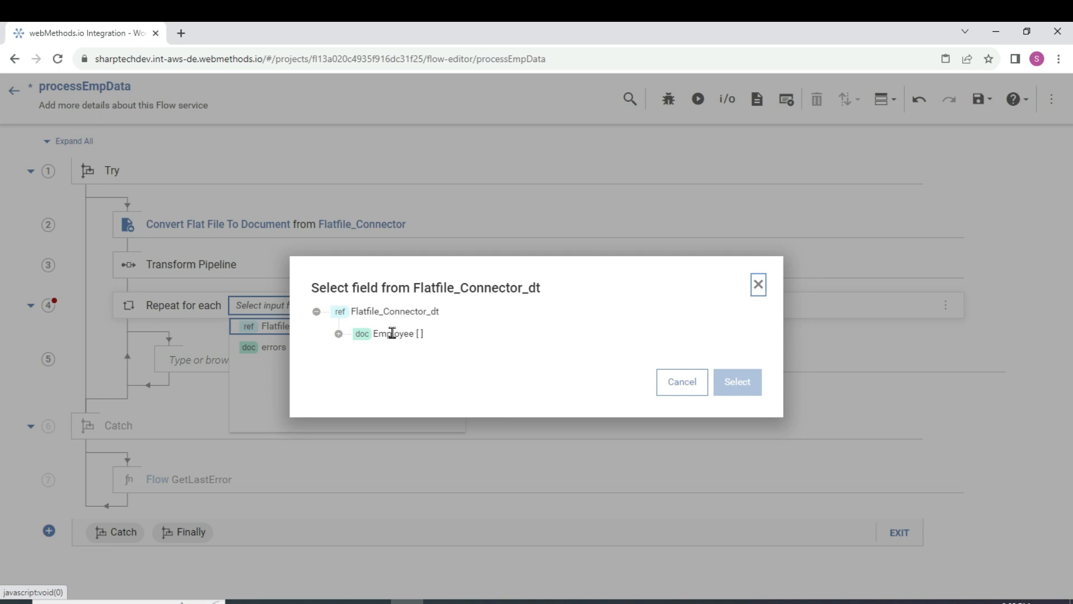
{"action": "left_click", "coordinate": [392, 333]}
{"action": "left_click", "coordinate": [722, 384]}
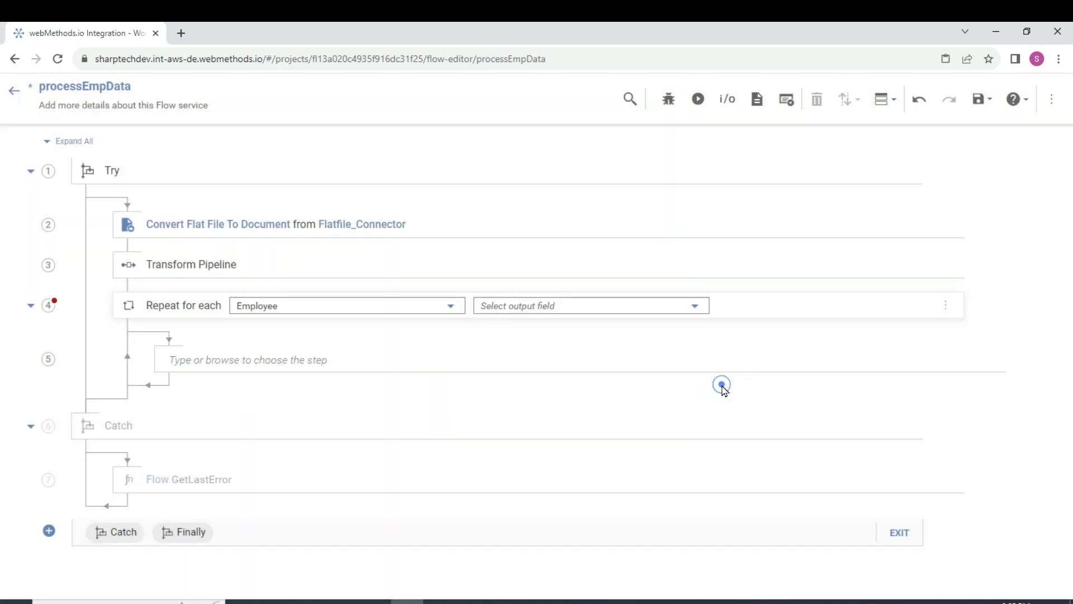
{"action": "left_click", "coordinate": [580, 300]}
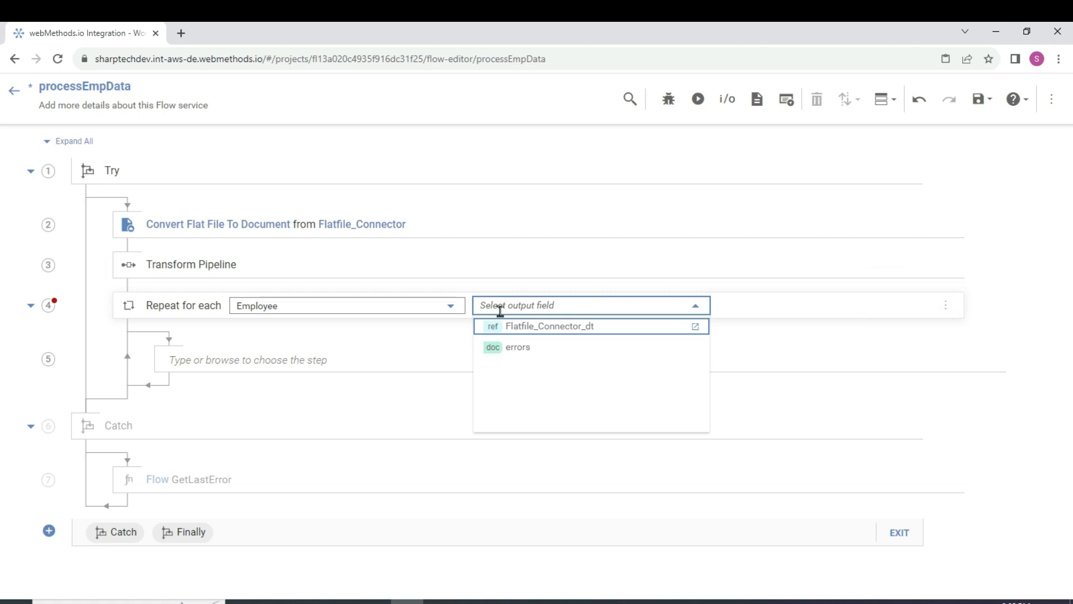
Step: Delete the Repeat step from the Try block and confirm the deletion
{"action": "left_click", "coordinate": [946, 305]}
{"action": "left_click", "coordinate": [894, 414]}
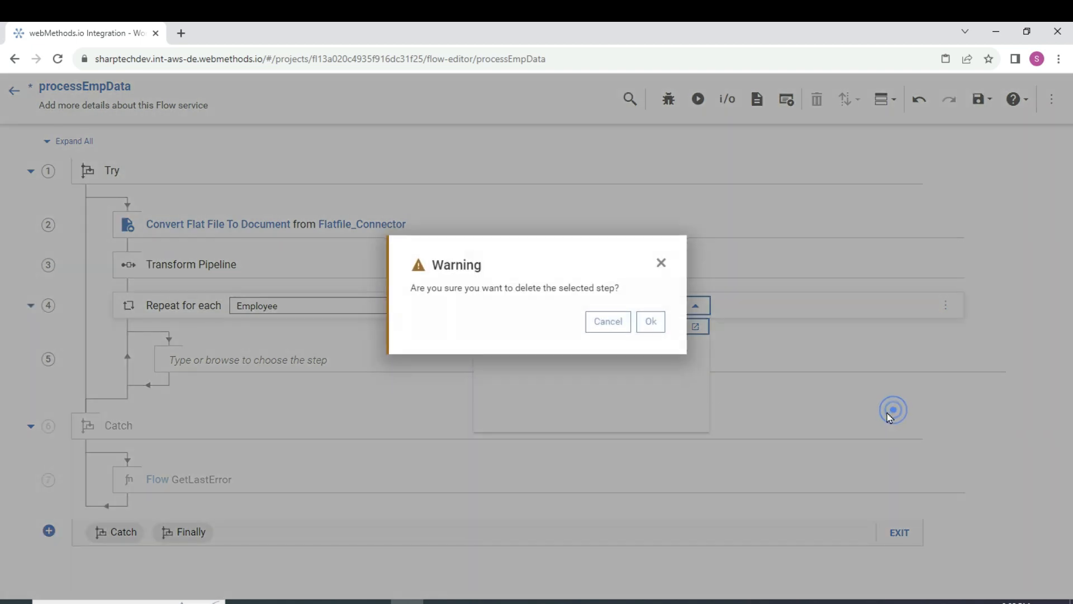
{"action": "left_click", "coordinate": [650, 322]}
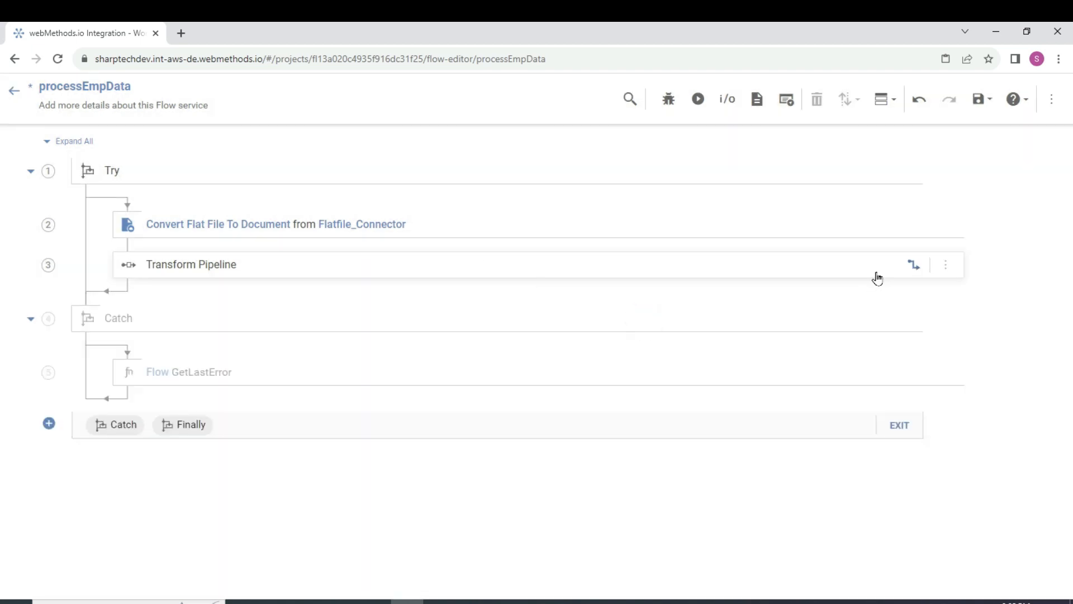
Step: In the Transform Pipeline output, save an empty value for EMPId under EMPData's EmployeeDetails
{"action": "left_click", "coordinate": [912, 261]}
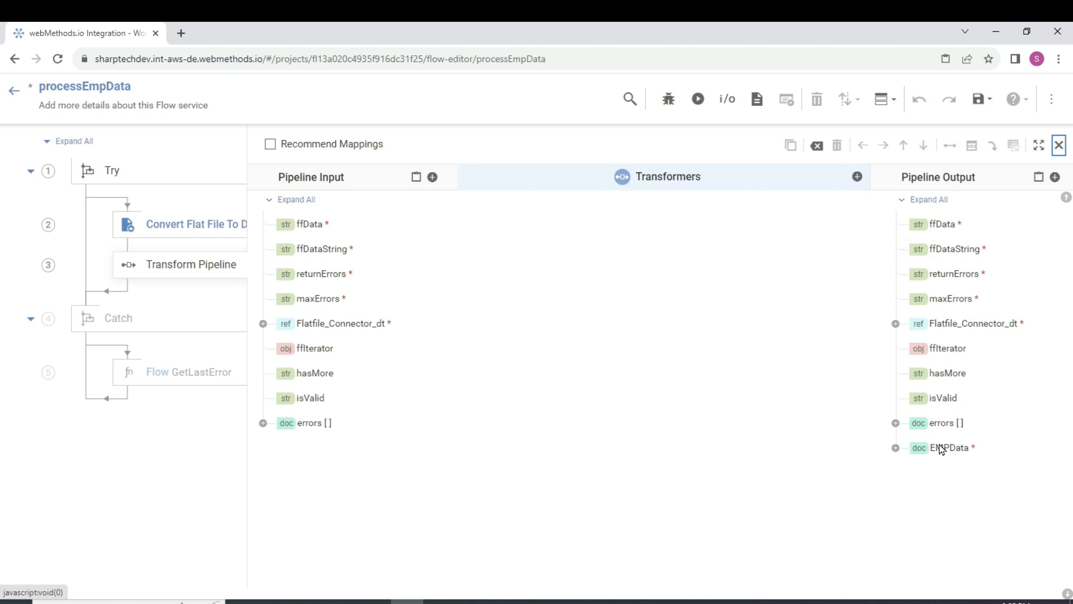
{"action": "double_click", "coordinate": [942, 451]}
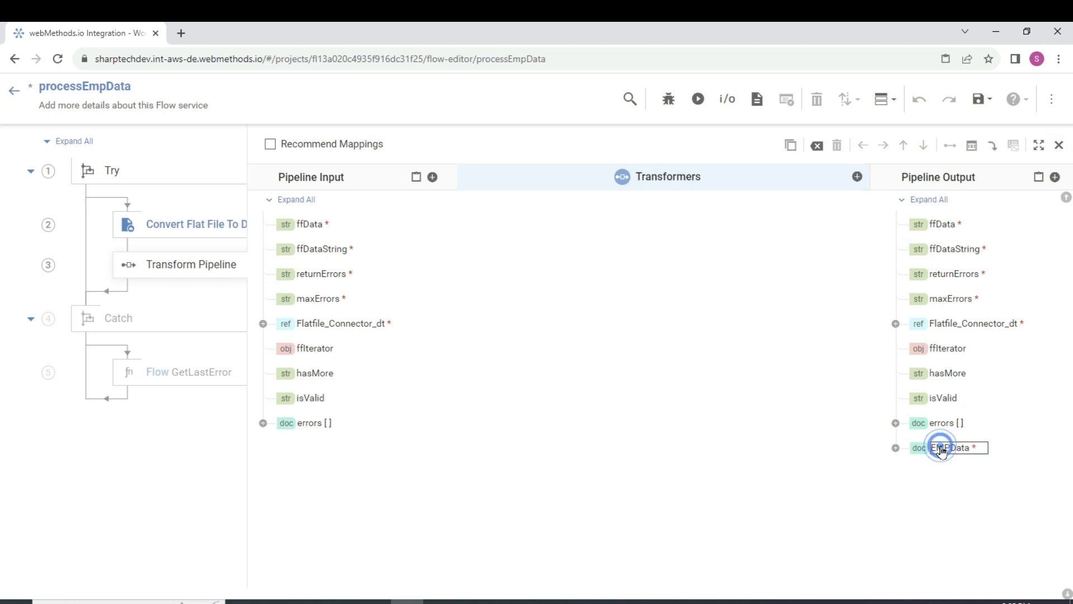
{"action": "left_click", "coordinate": [895, 448]}
{"action": "left_click", "coordinate": [917, 470]}
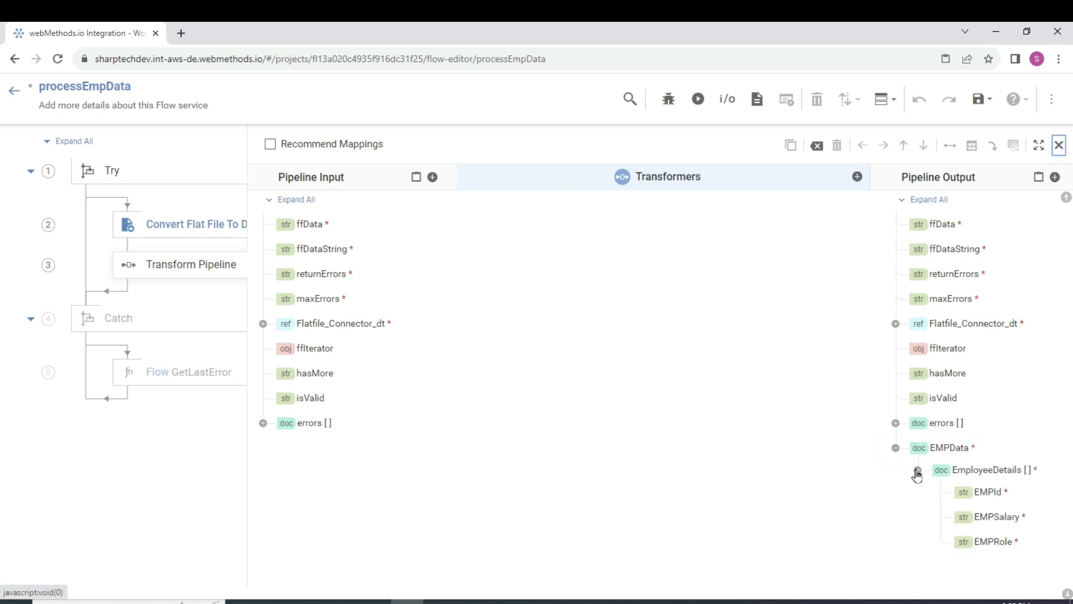
{"action": "double_click", "coordinate": [986, 494]}
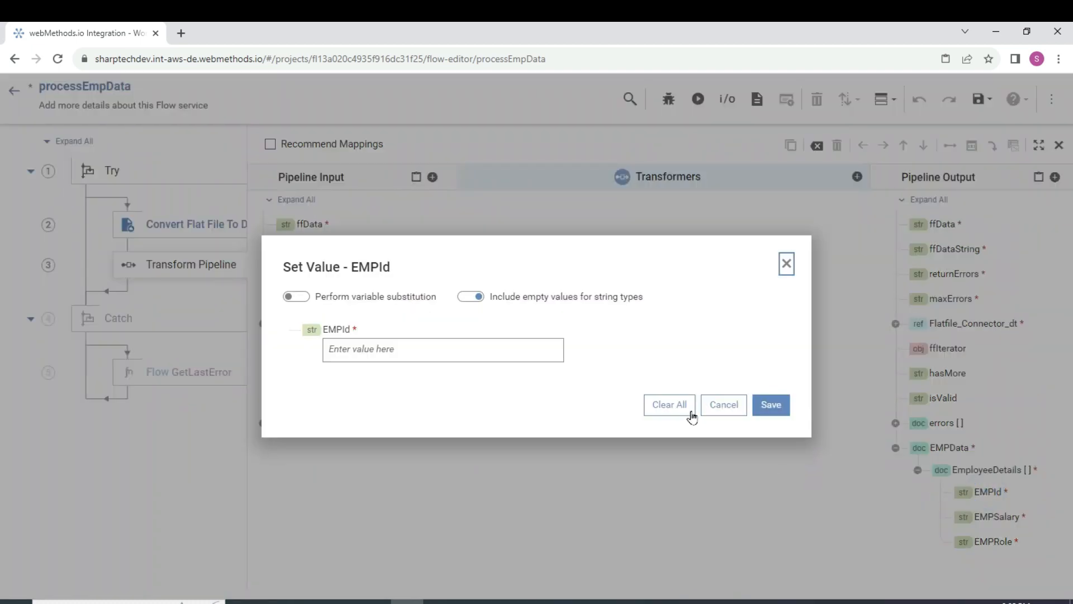
{"action": "left_click", "coordinate": [785, 403]}
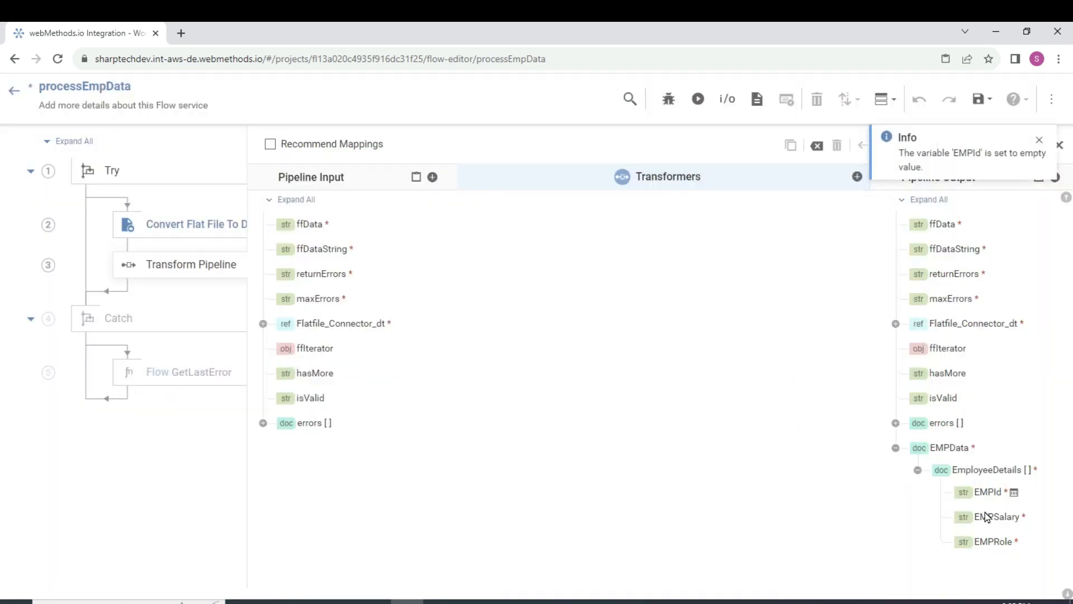
Step: Save empty values for the EMPSalary and EMPRole fields under EmployeeDetails in the pipeline output
{"action": "double_click", "coordinate": [984, 511]}
{"action": "left_click", "coordinate": [967, 516]}
{"action": "left_click", "coordinate": [996, 515]}
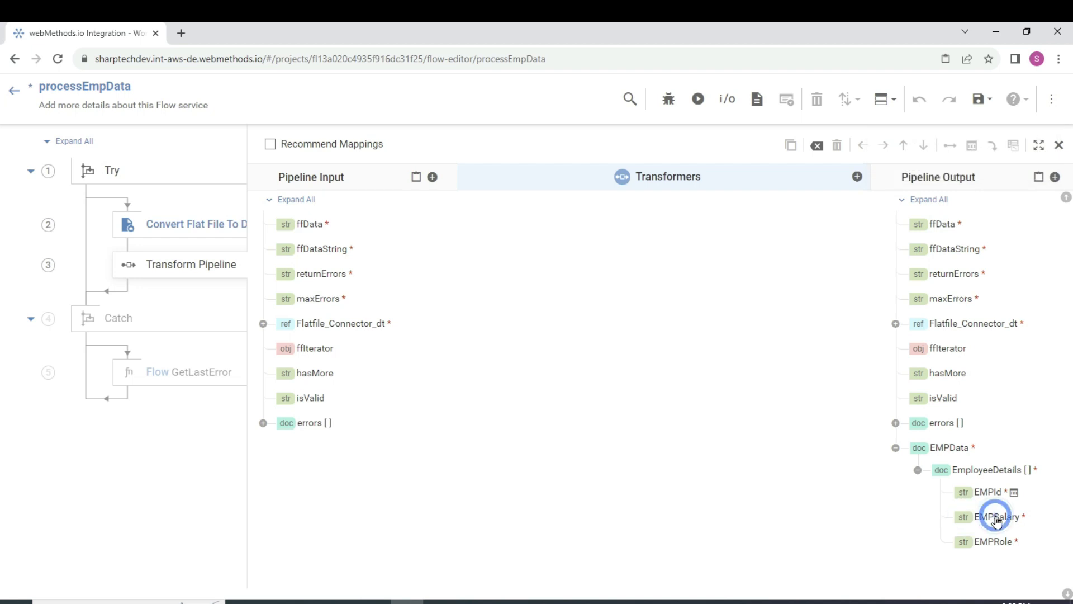
{"action": "double_click", "coordinate": [997, 516]}
{"action": "left_click", "coordinate": [772, 420]}
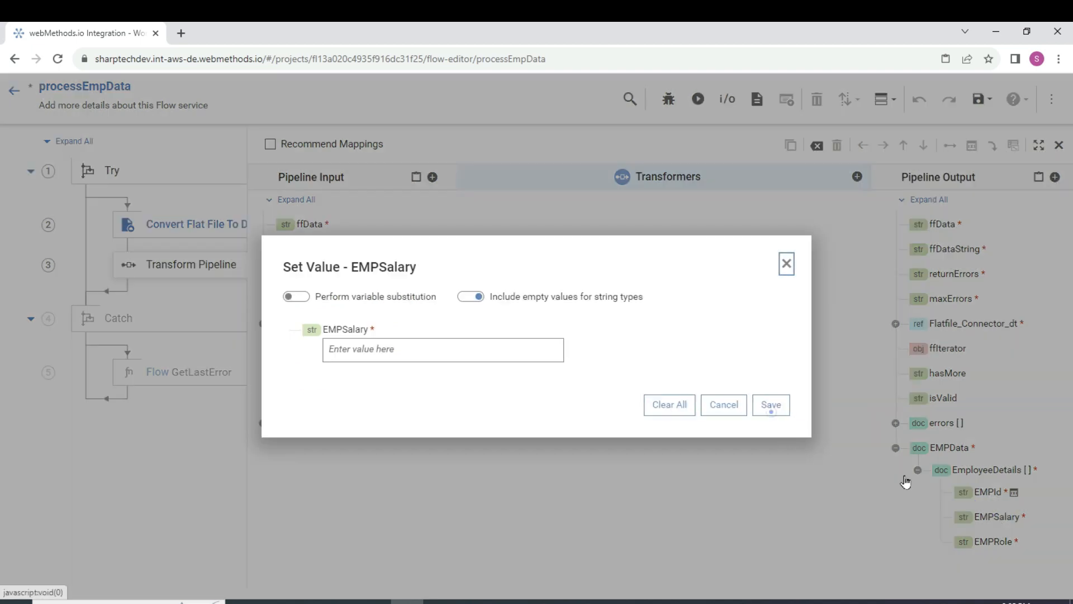
{"action": "double_click", "coordinate": [989, 541]}
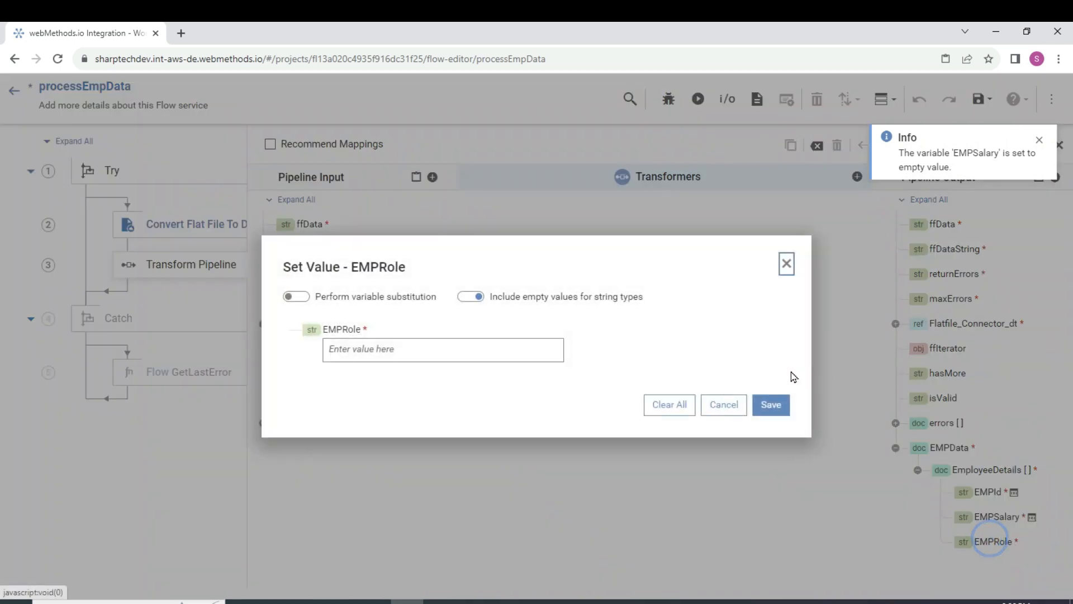
{"action": "left_click", "coordinate": [774, 404]}
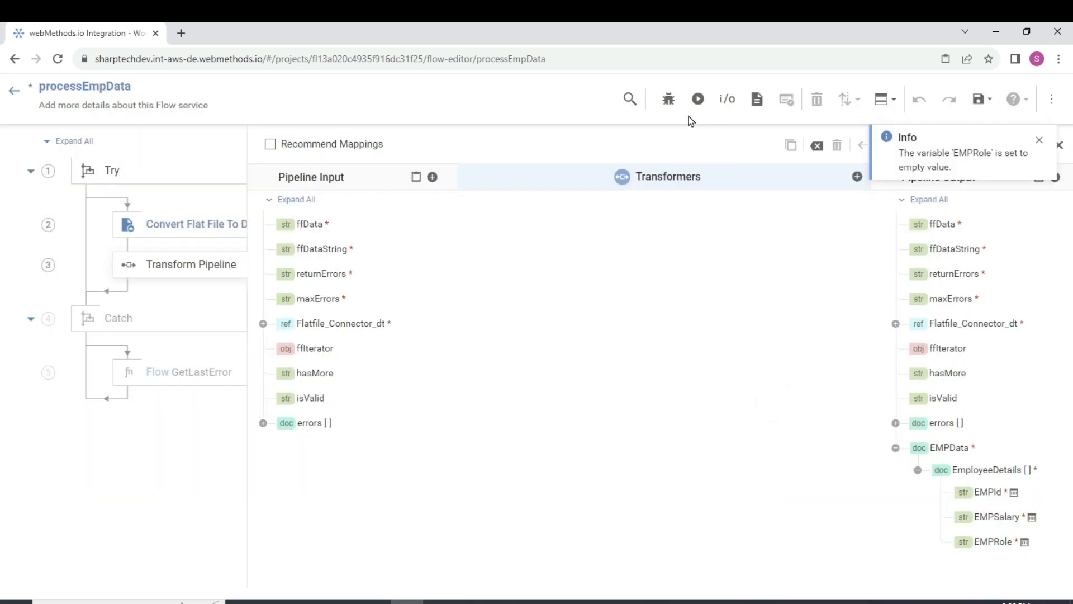
Step: Save the flow service, close the pipeline view and add a Repeat - Input - Output step after Transform Pipeline in the Try block
{"action": "left_click", "coordinate": [979, 99]}
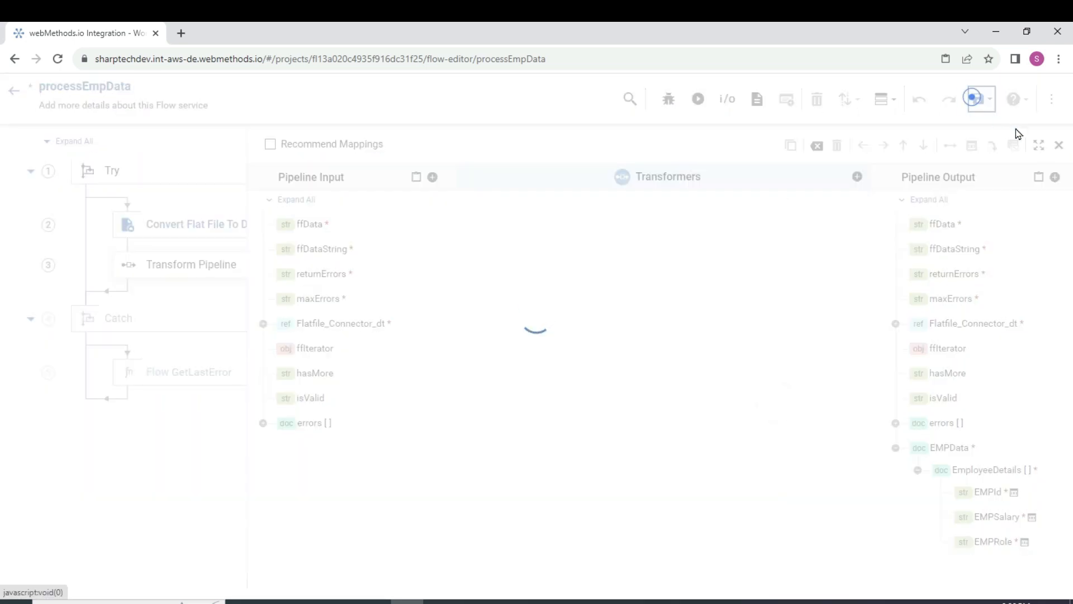
{"action": "left_click", "coordinate": [1060, 145]}
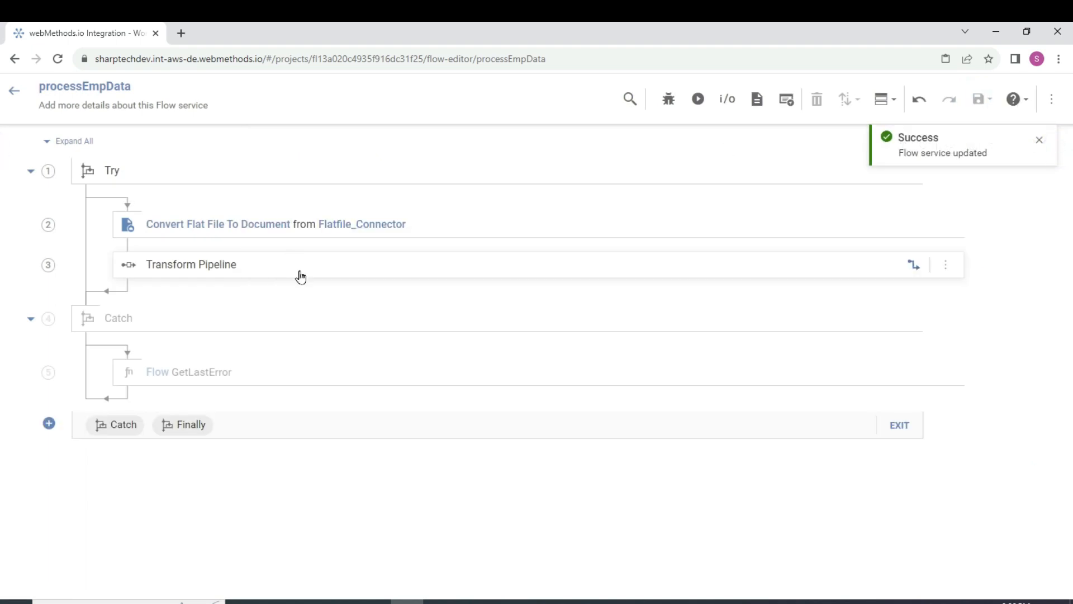
{"action": "left_click", "coordinate": [128, 286]}
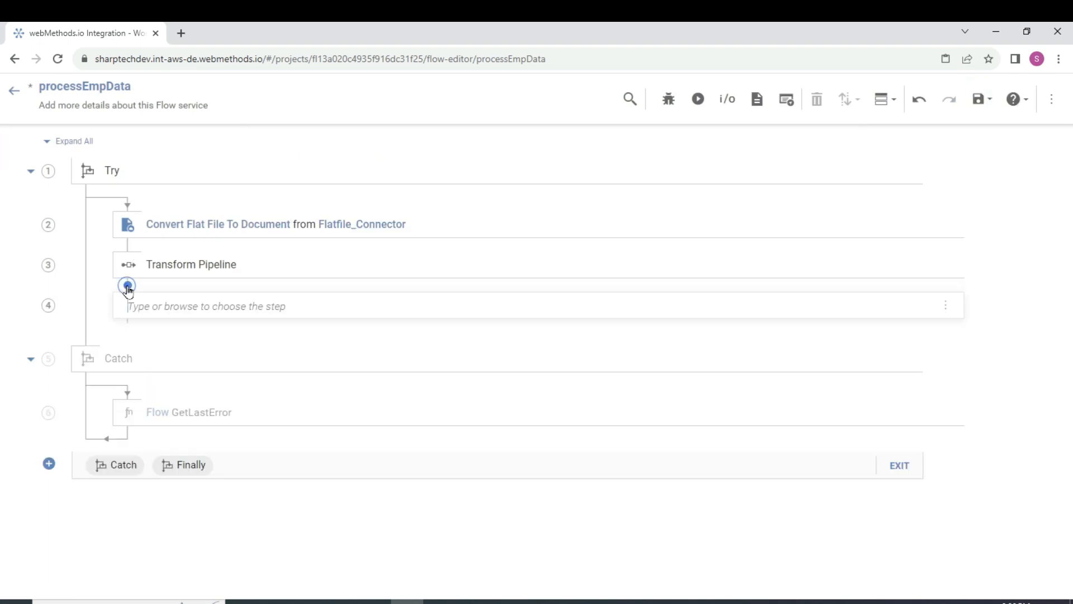
{"action": "left_click", "coordinate": [608, 300]}
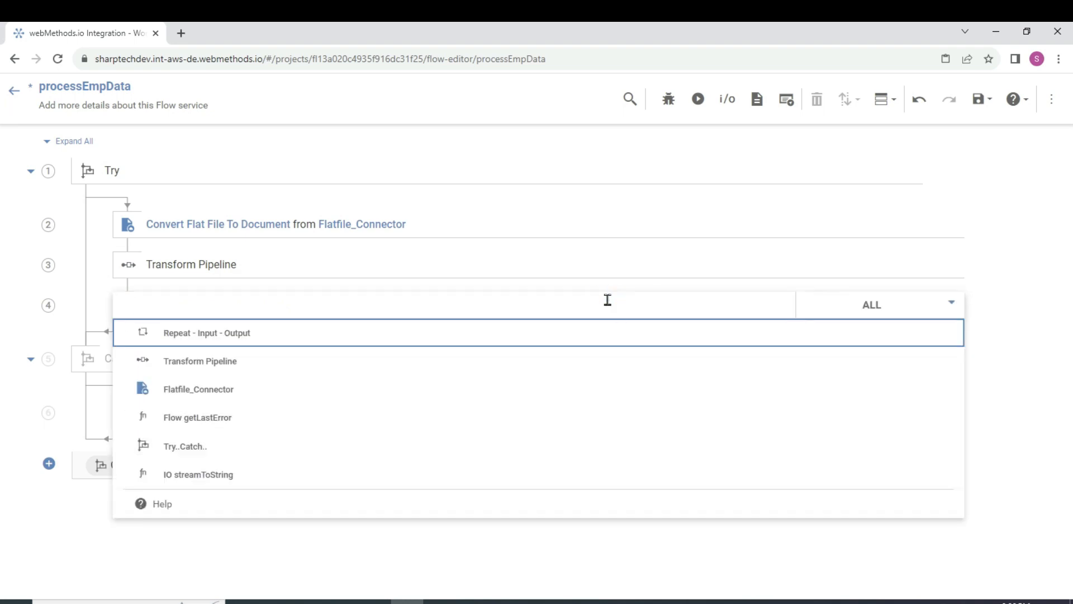
{"action": "type", "text": "loop"}
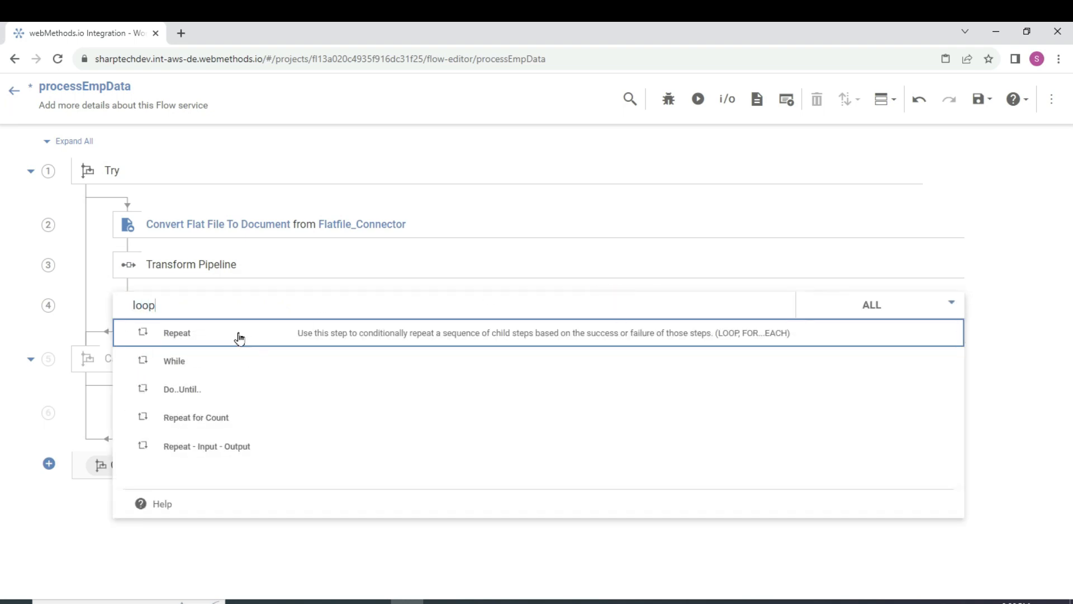
{"action": "left_click", "coordinate": [234, 446]}
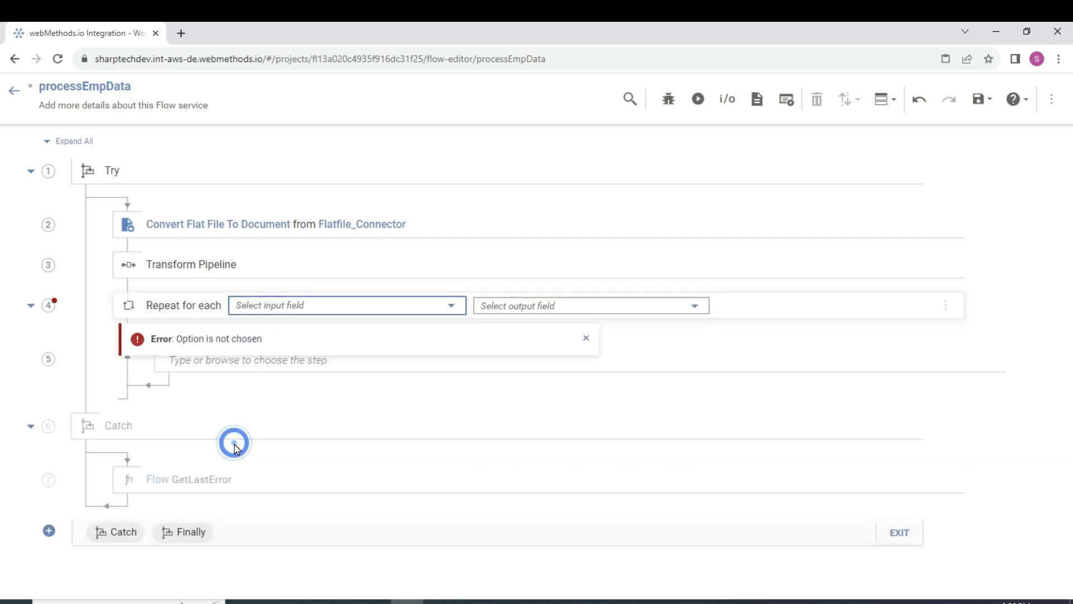
Step: Set the Repeat step's input field to Employee from Flatfile_Connector_dt and its output field to EmployeeDetails
{"action": "left_click", "coordinate": [456, 307]}
{"action": "left_click", "coordinate": [341, 328]}
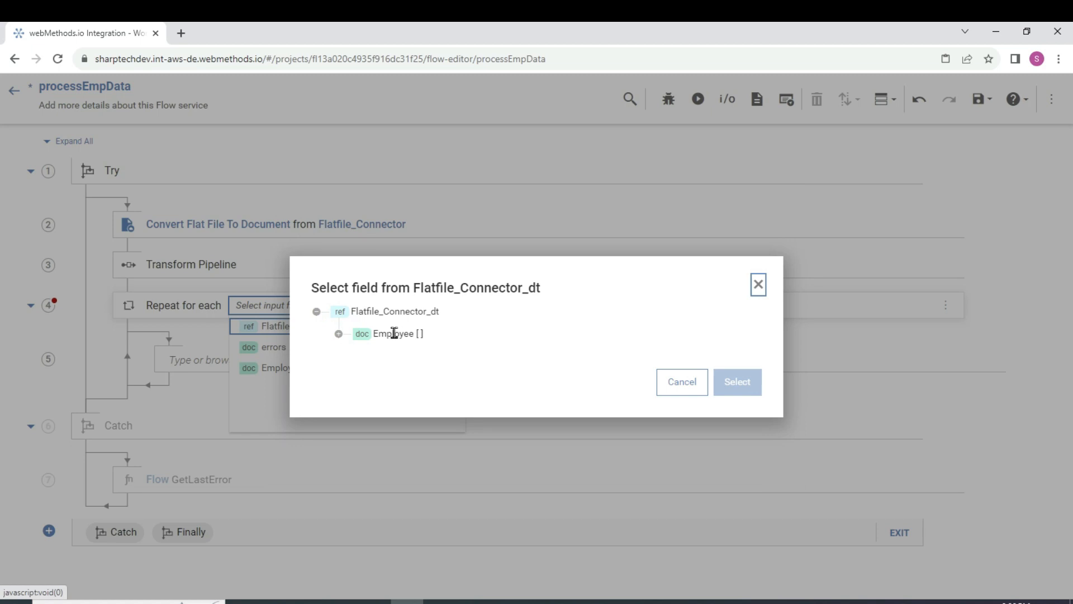
{"action": "left_click", "coordinate": [394, 333]}
{"action": "left_click", "coordinate": [732, 382]}
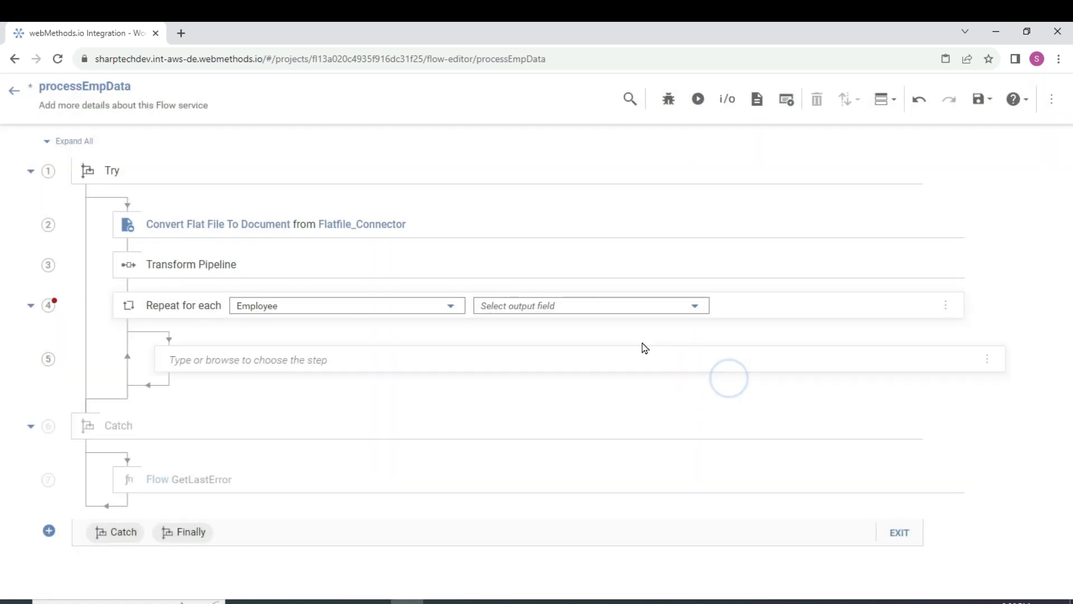
{"action": "left_click", "coordinate": [600, 306]}
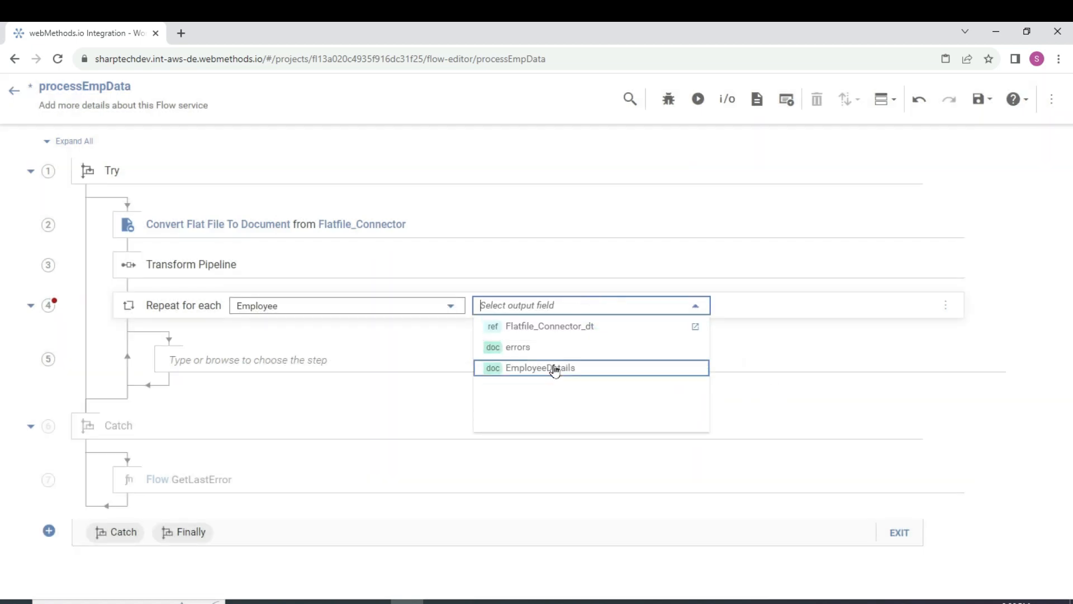
{"action": "left_click", "coordinate": [555, 368]}
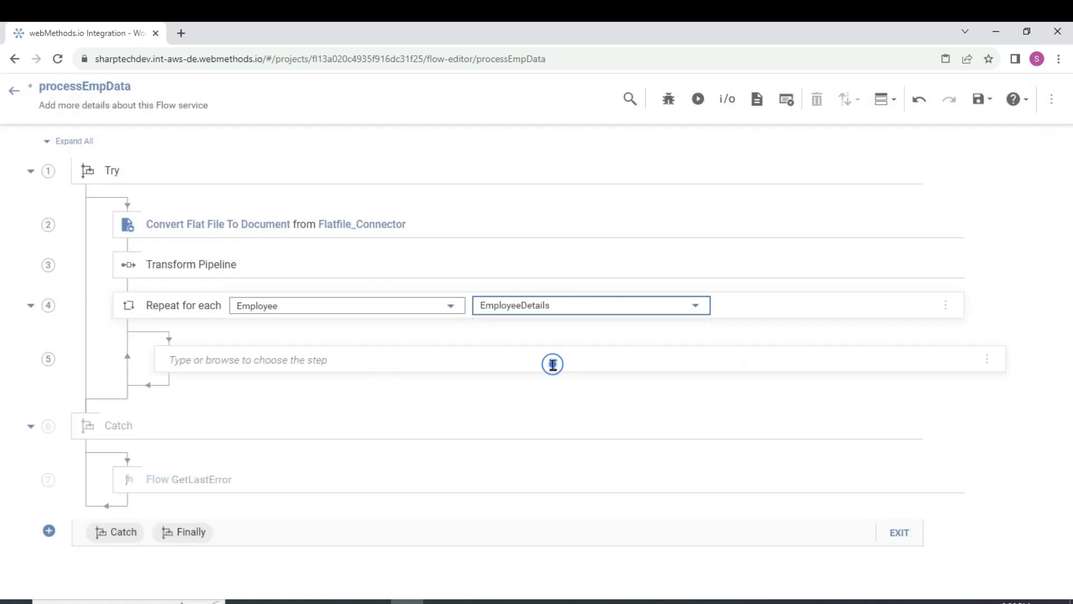
{"action": "left_click", "coordinate": [695, 307]}
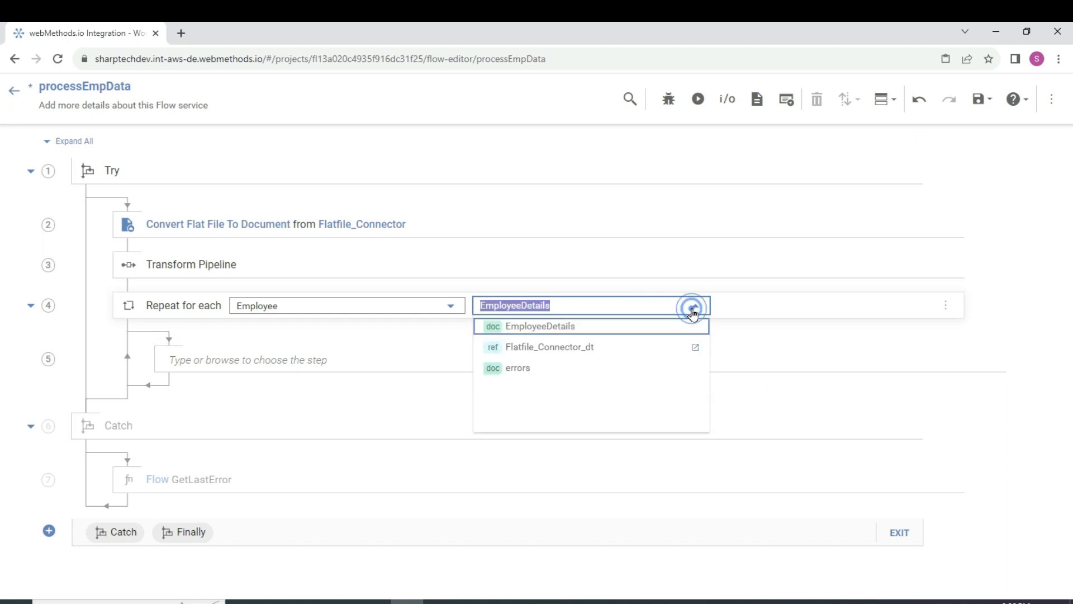
{"action": "left_click", "coordinate": [554, 335]}
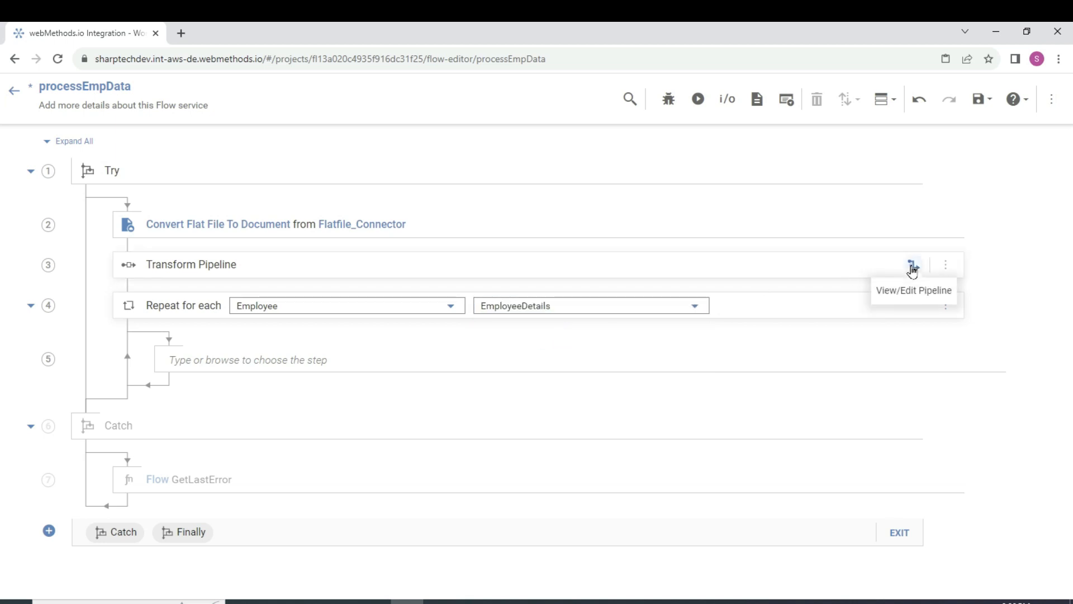
Step: Check the structure of EMPData in the pipeline output of the Transform Pipeline step above the Repeat step
{"action": "left_click", "coordinate": [911, 266]}
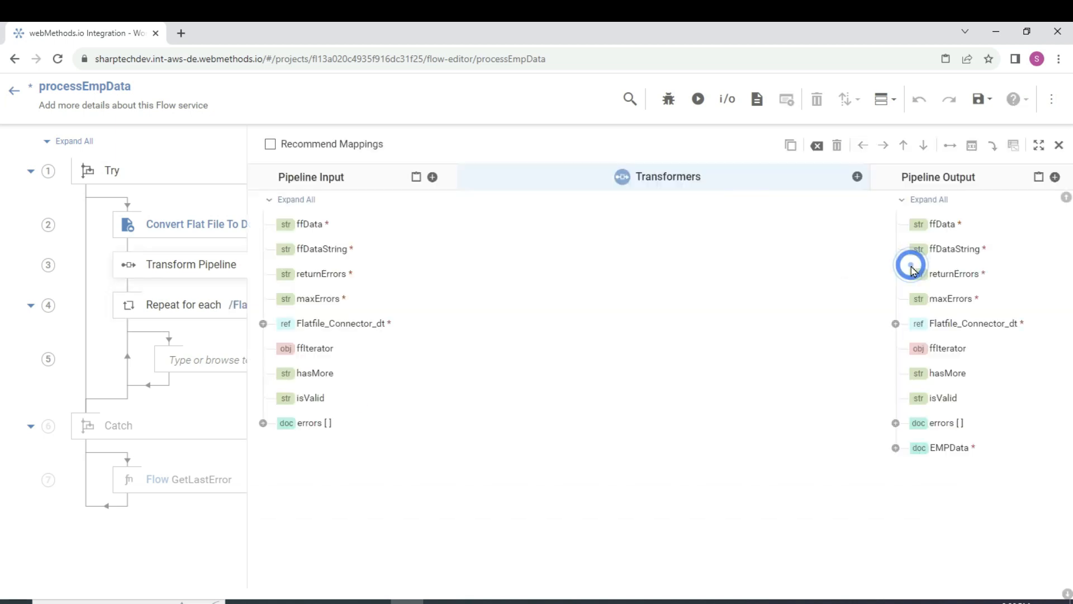
{"action": "left_click", "coordinate": [895, 448]}
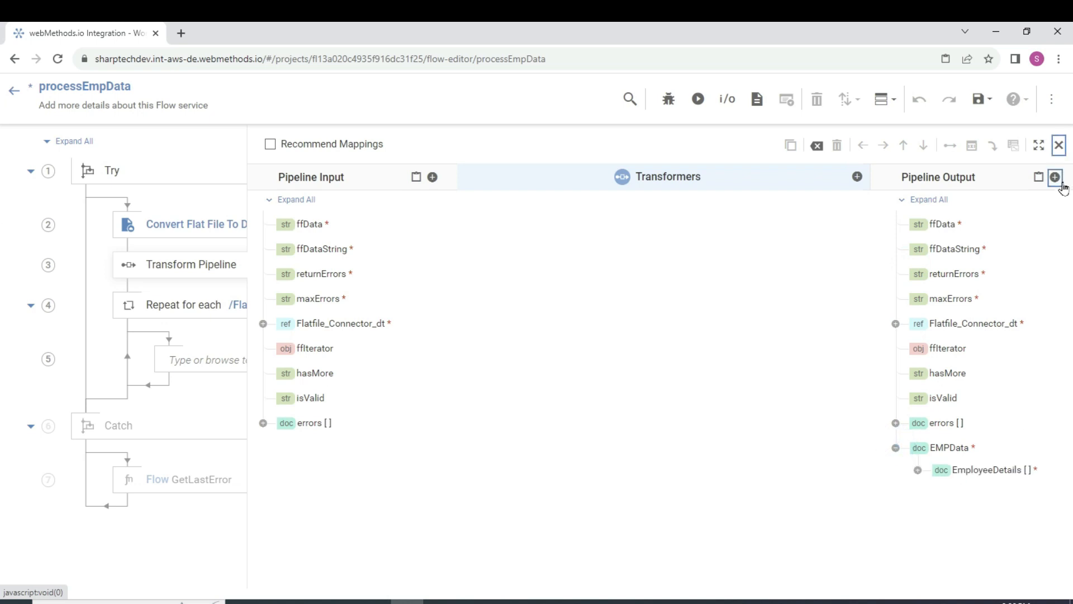
{"action": "left_click", "coordinate": [1059, 146]}
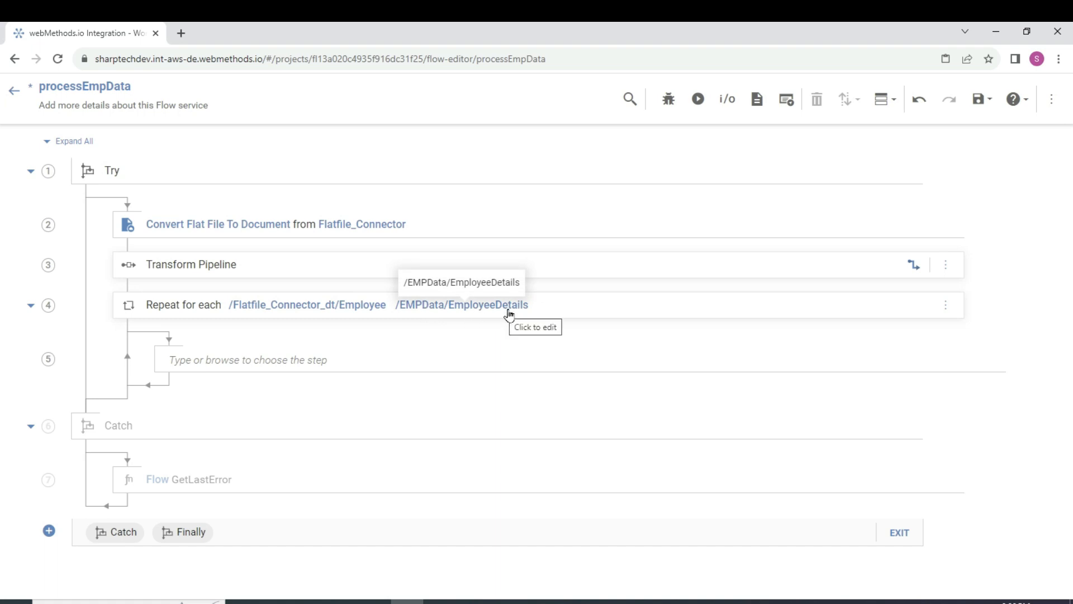
Step: Add a Transform Pipeline step inside the Repeat step and open its pipeline mapping
{"action": "left_click", "coordinate": [191, 359]}
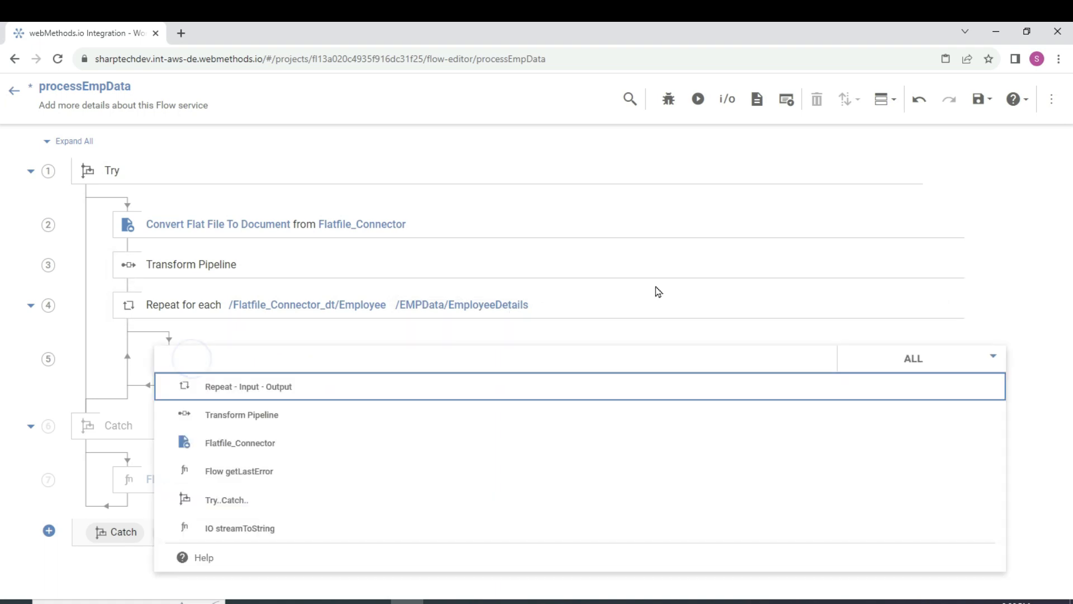
{"action": "type", "text": "trans"}
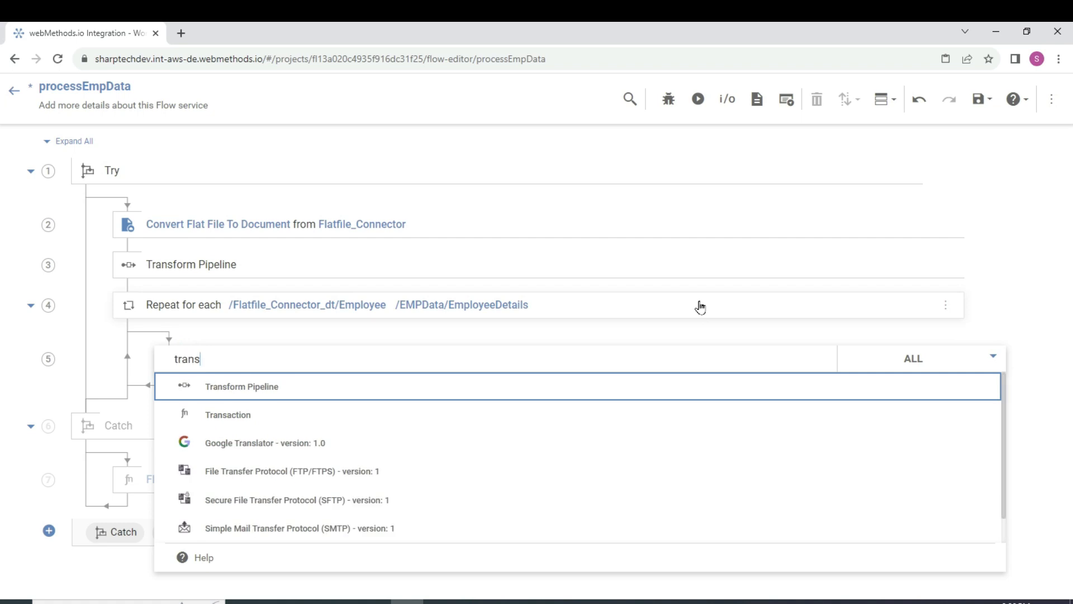
{"action": "left_click", "coordinate": [271, 388]}
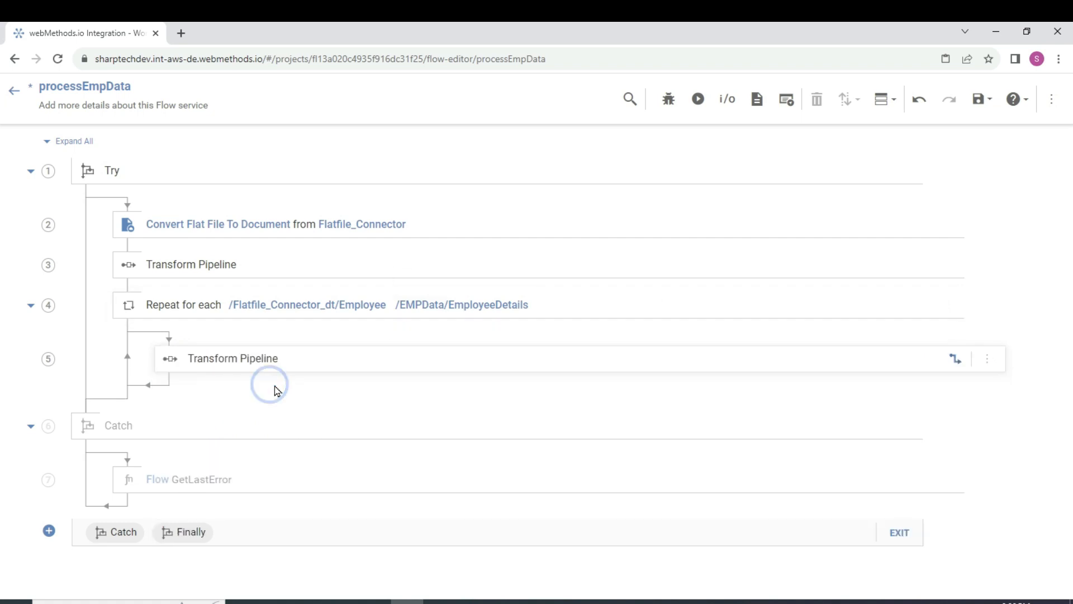
{"action": "left_click", "coordinate": [955, 359]}
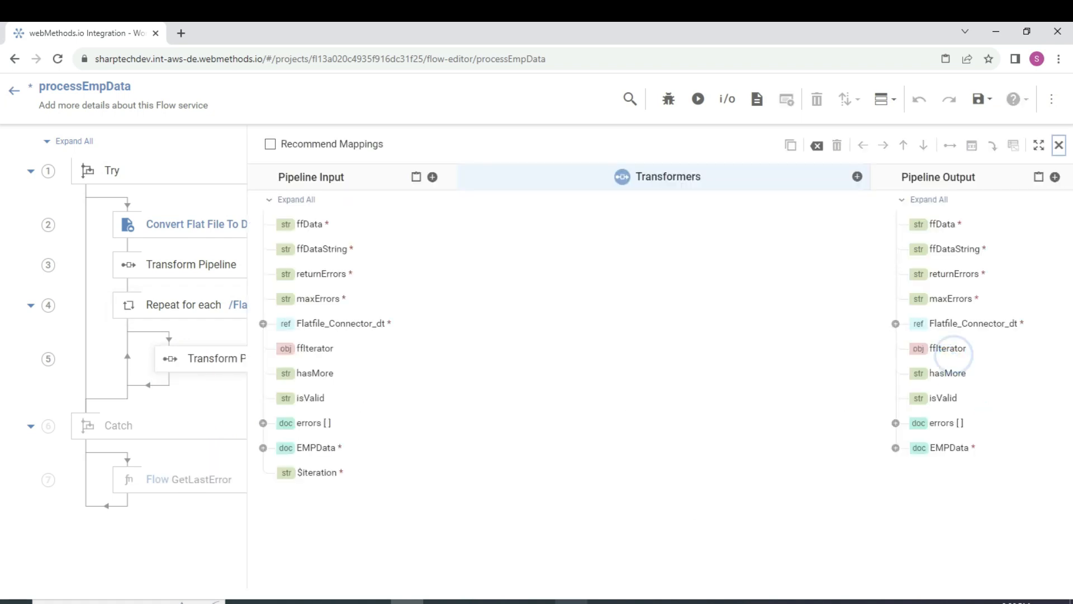
Step: Switch to Software AG Designer and examine the fields under recordWithNoID and EmployeeData in the MAP step's pipeline
{"action": "left_click", "coordinate": [571, 601]}
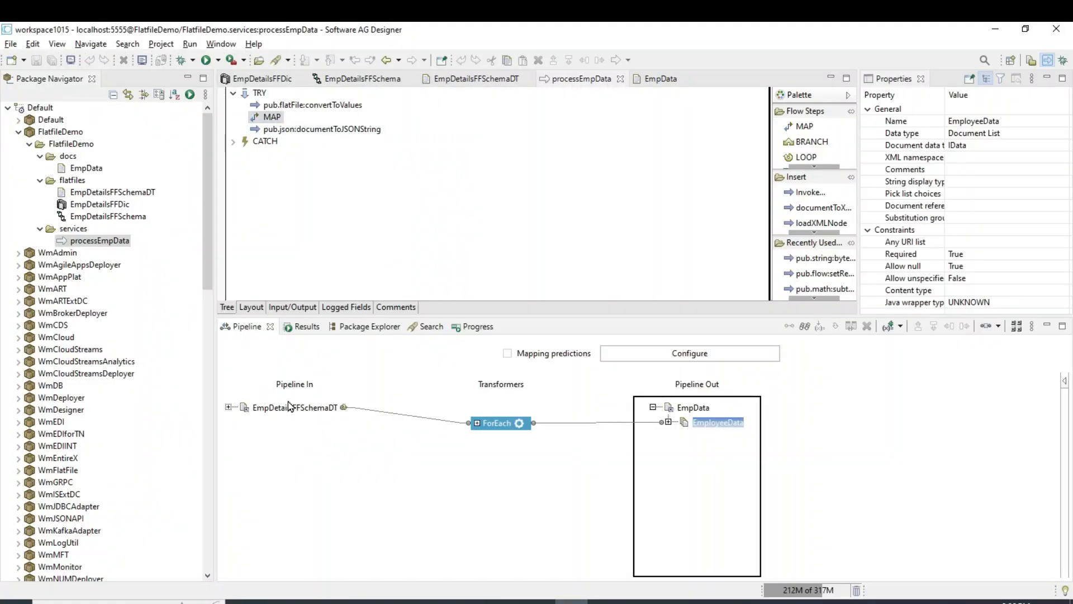
{"action": "double_click", "coordinate": [277, 409]}
{"action": "double_click", "coordinate": [292, 424]}
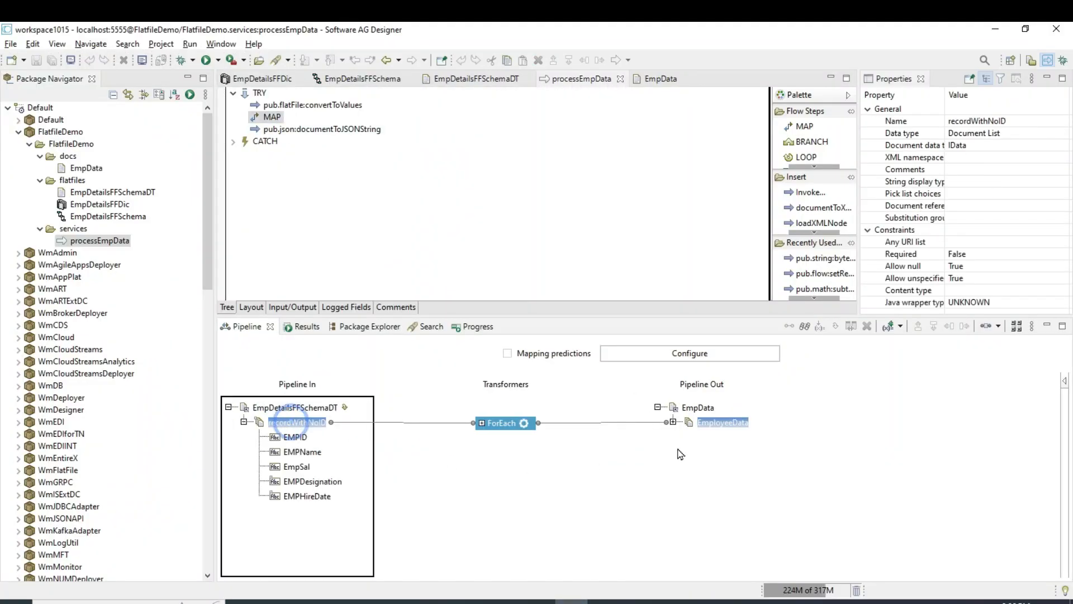
{"action": "double_click", "coordinate": [717, 425]}
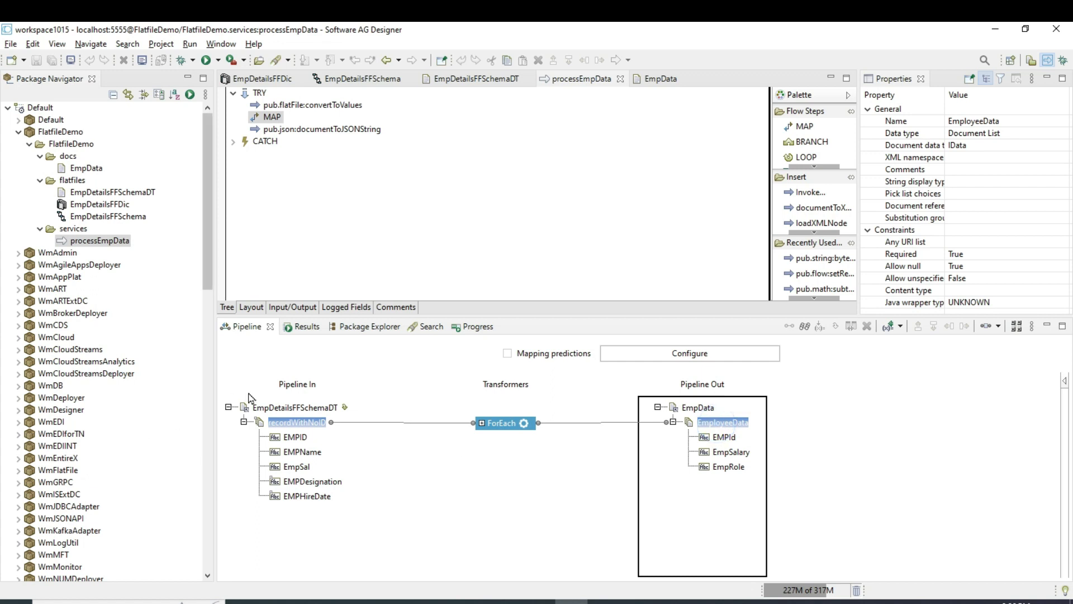
Step: Open the ForEach transformer and examine how the recordWithNoID fields map to the EmployeeData fields
{"action": "left_click", "coordinate": [482, 424]}
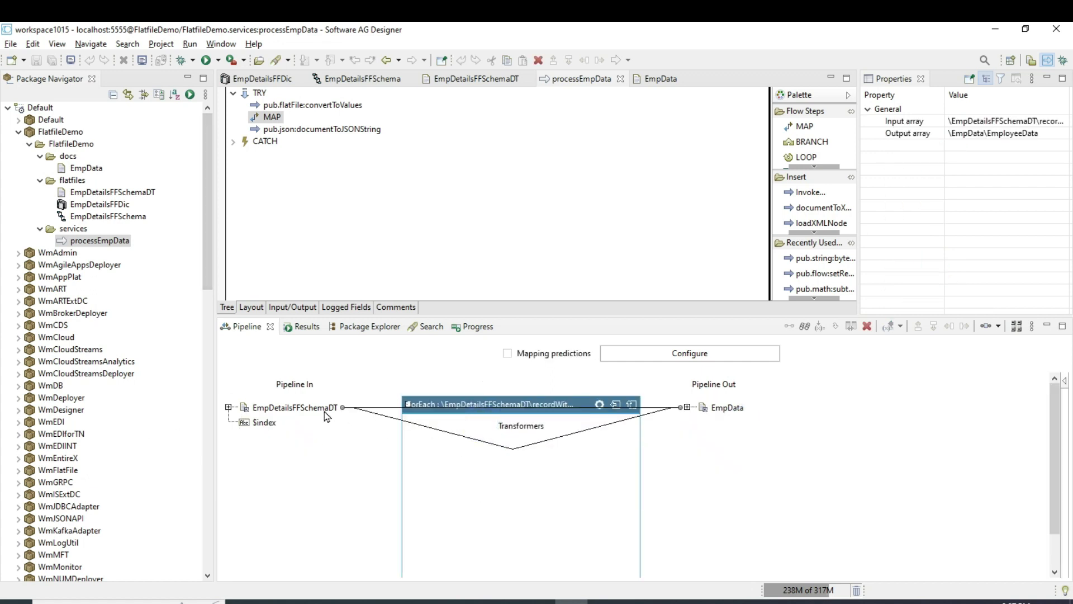
{"action": "double_click", "coordinate": [325, 414]}
{"action": "double_click", "coordinate": [313, 422]}
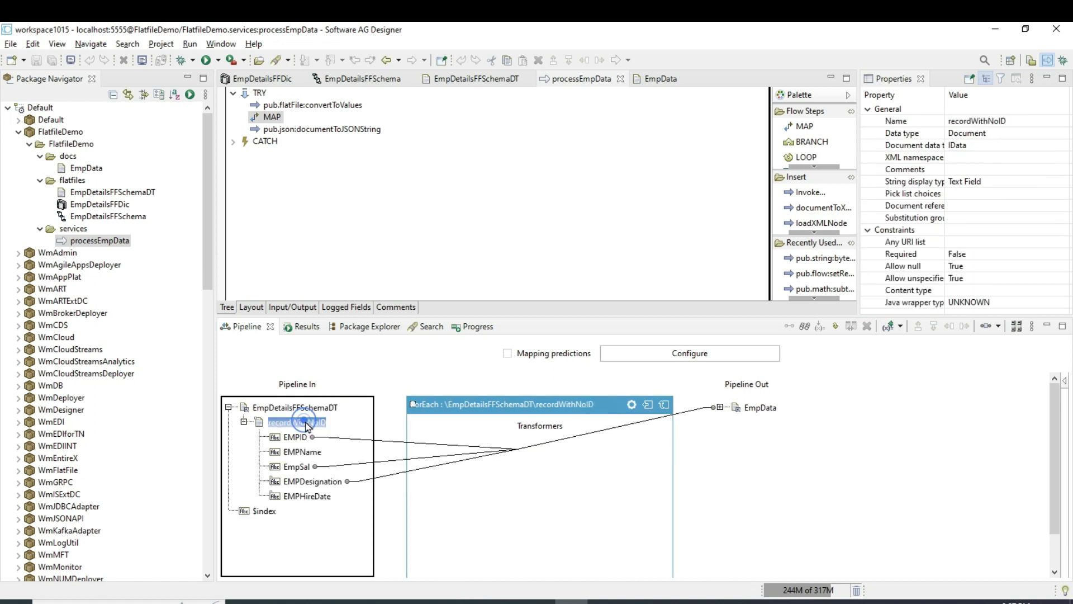
{"action": "left_click", "coordinate": [736, 412]}
{"action": "double_click", "coordinate": [765, 410]}
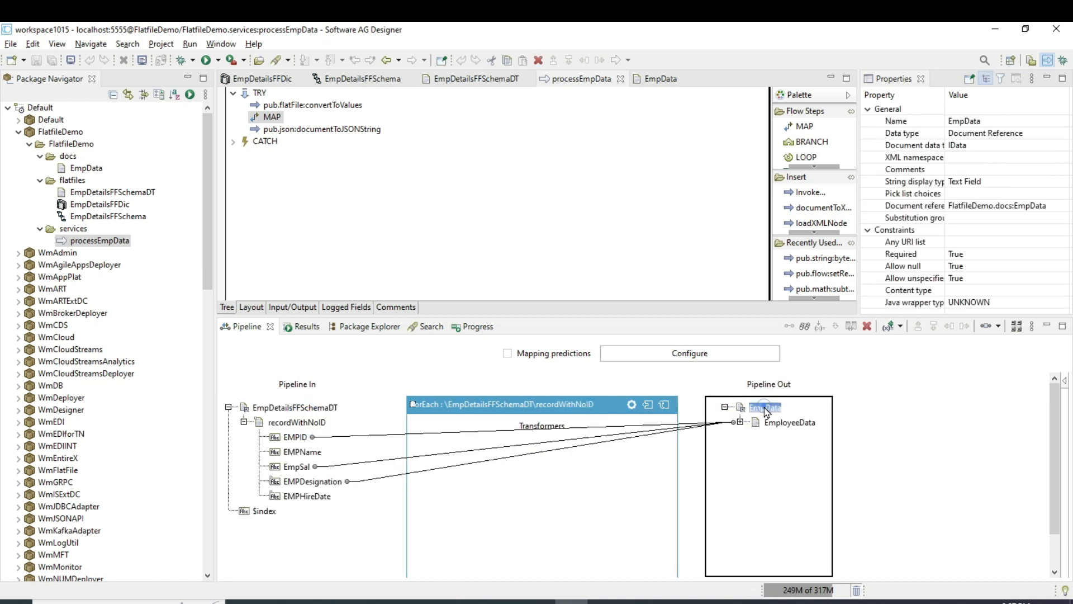
{"action": "left_click", "coordinate": [766, 422]}
{"action": "double_click", "coordinate": [765, 422]}
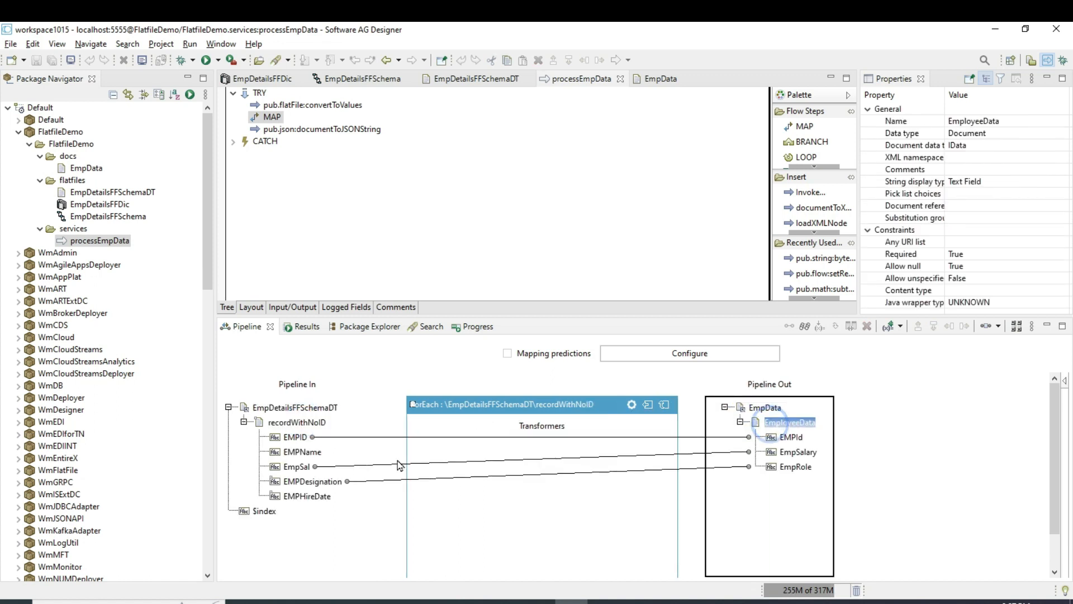
{"action": "left_click", "coordinate": [302, 438]}
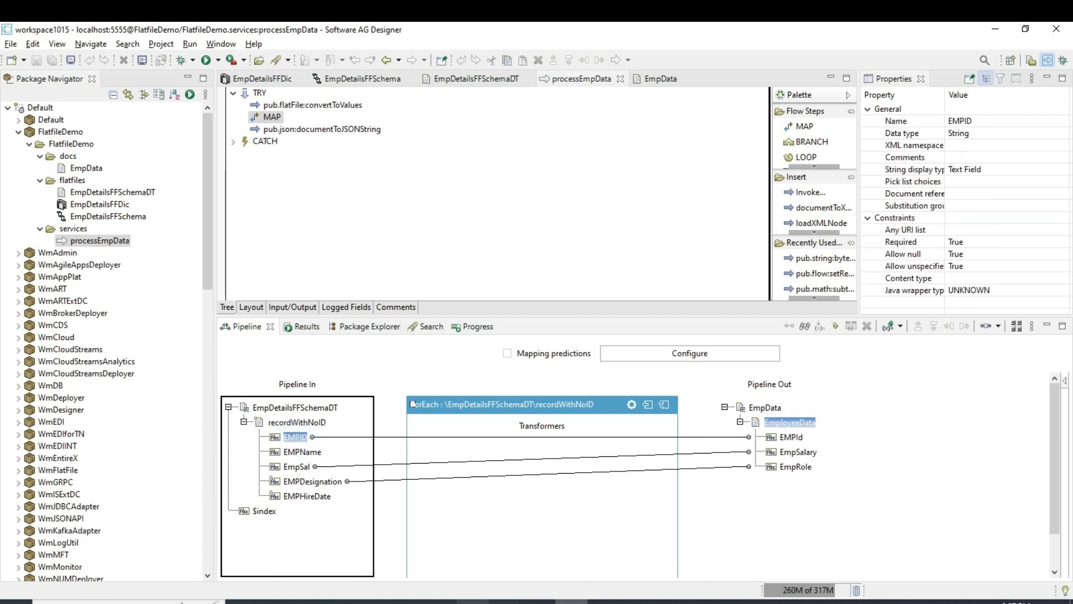
Step: Switch back to webMethods.io Integration and map Employee's EMPID to EMPId under EMPData's EmployeeDetails in the looped Transform Pipeline
{"action": "left_click", "coordinate": [405, 601]}
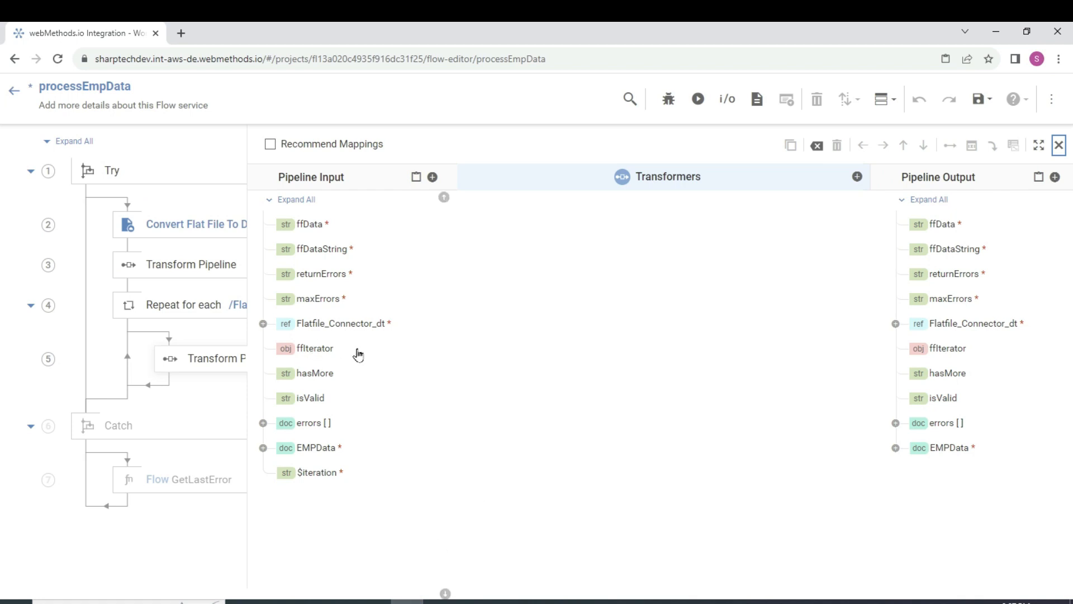
{"action": "left_click", "coordinate": [263, 323]}
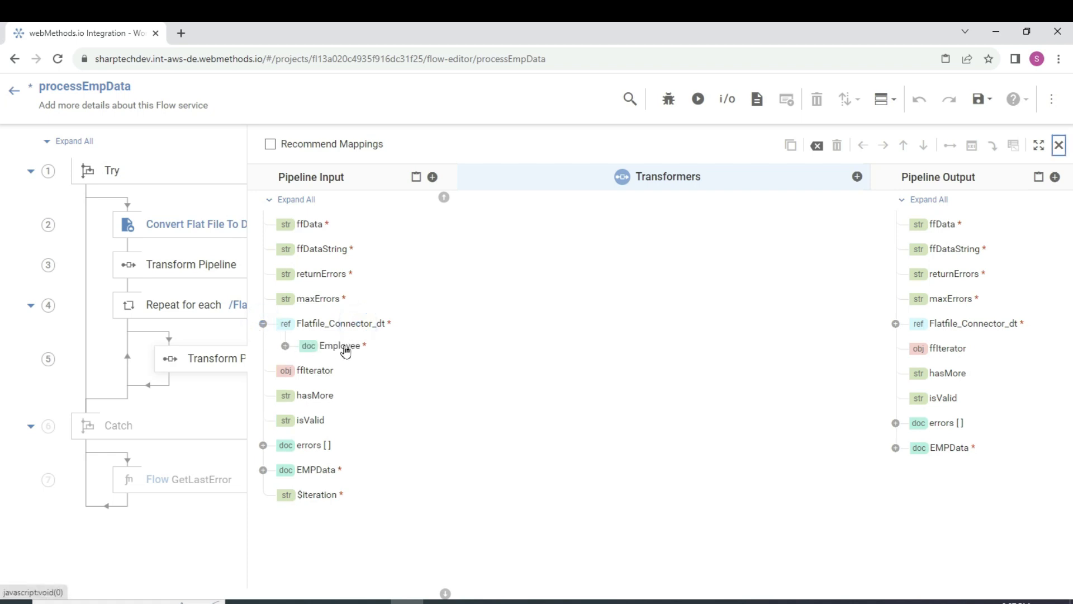
{"action": "left_click", "coordinate": [285, 346]}
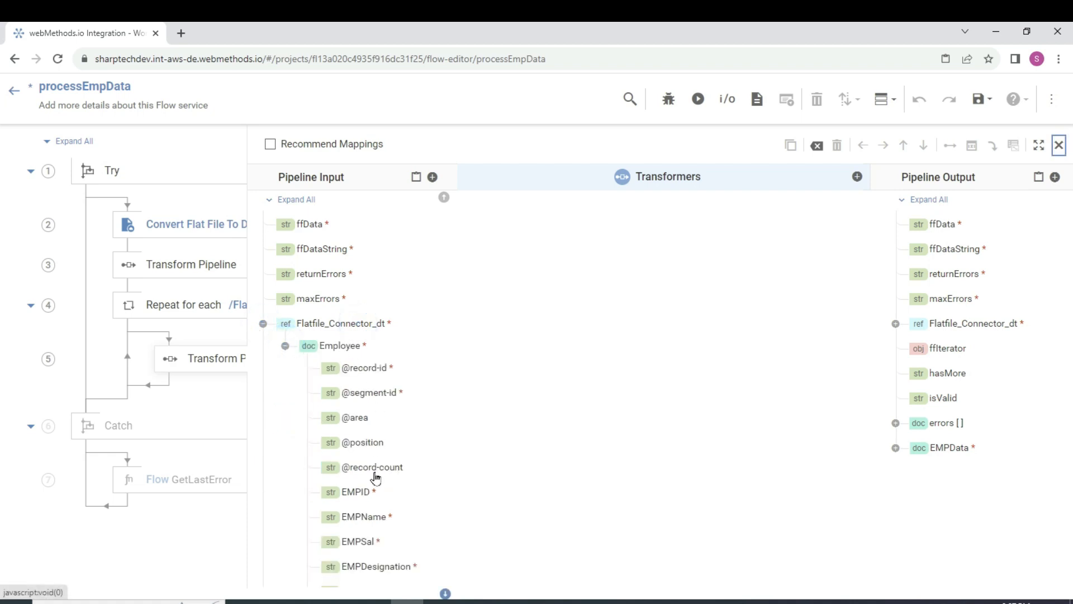
{"action": "left_click", "coordinate": [896, 448]}
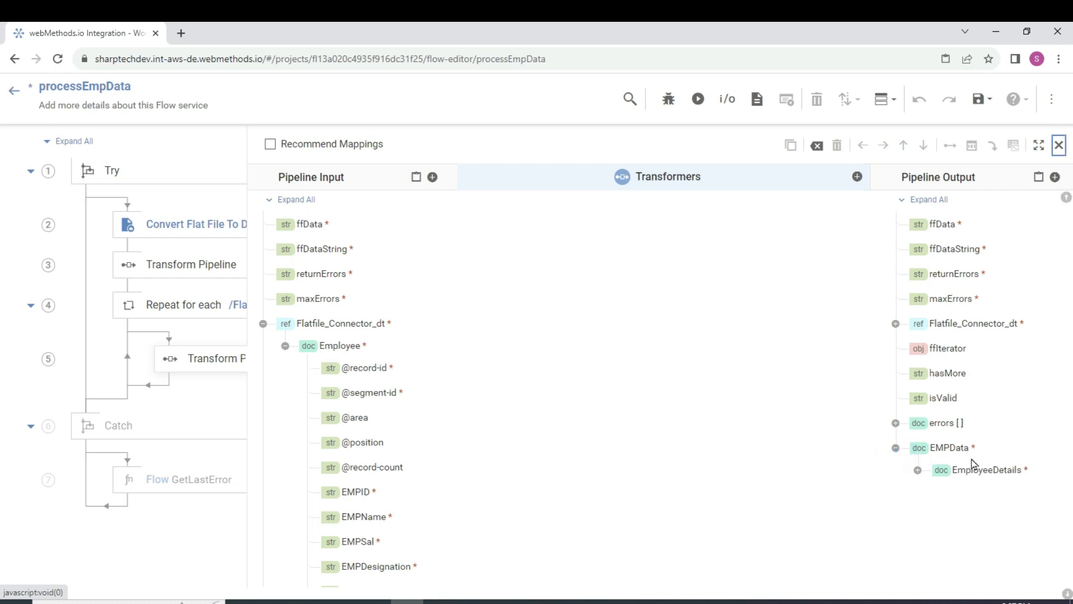
{"action": "left_click", "coordinate": [917, 470]}
{"action": "left_click", "coordinate": [351, 493]}
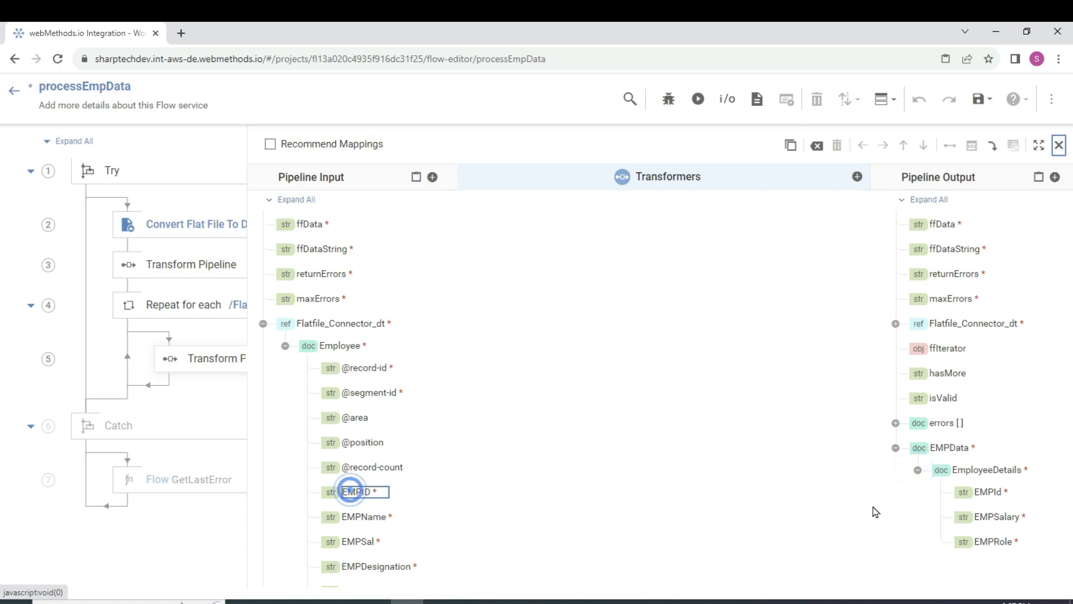
{"action": "left_click", "coordinate": [997, 494]}
{"action": "left_click", "coordinate": [949, 145]}
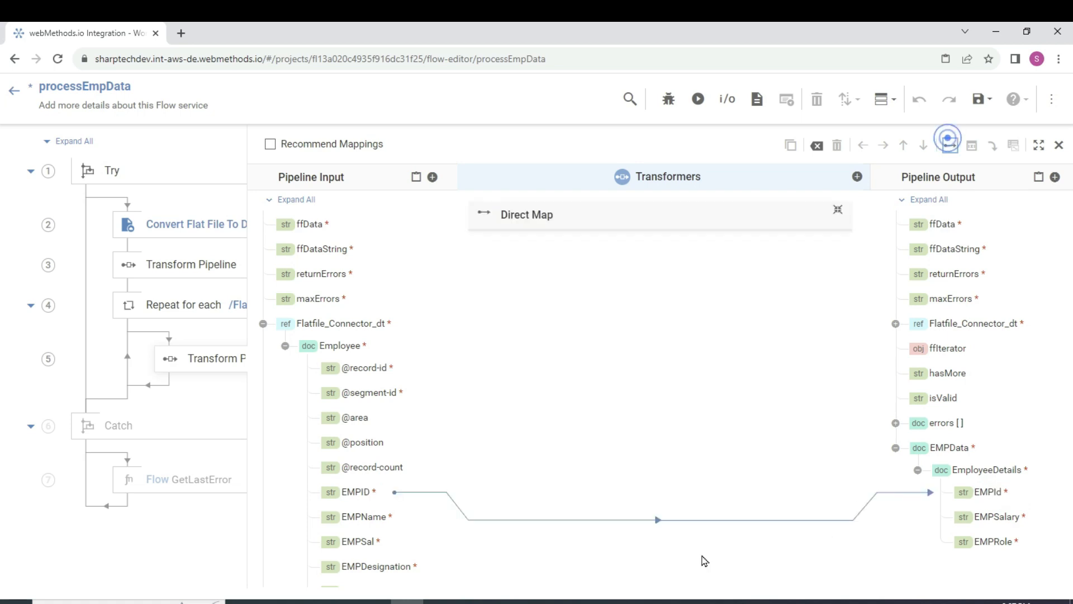
Step: Map EMPSal to EMPSalary and EMPDesignation to EMPRole in the looped Transform Pipeline, and save the flow service
{"action": "left_click", "coordinate": [369, 541]}
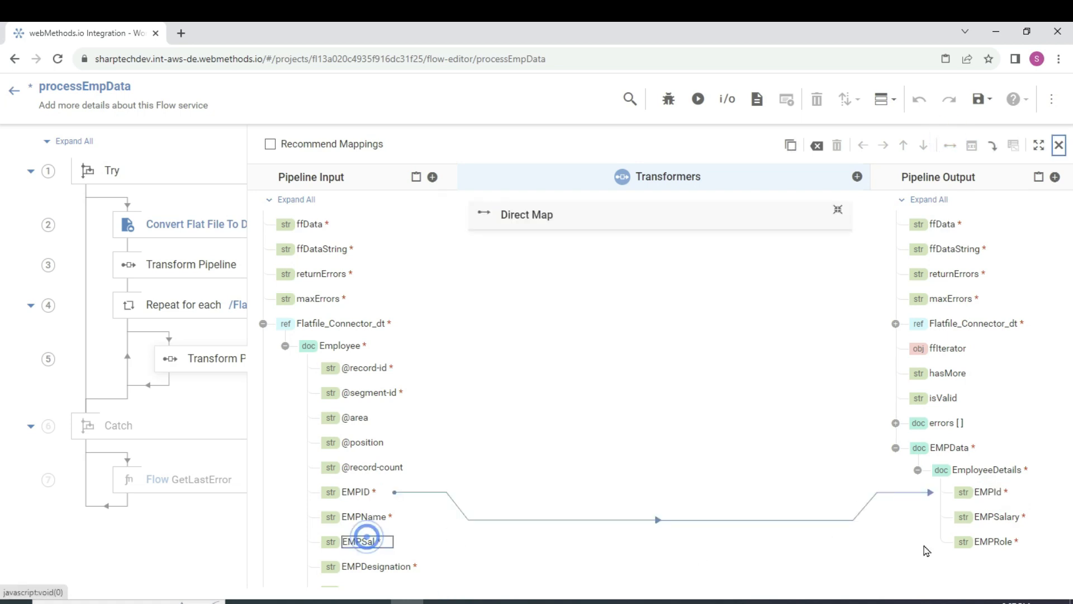
{"action": "left_click", "coordinate": [991, 517]}
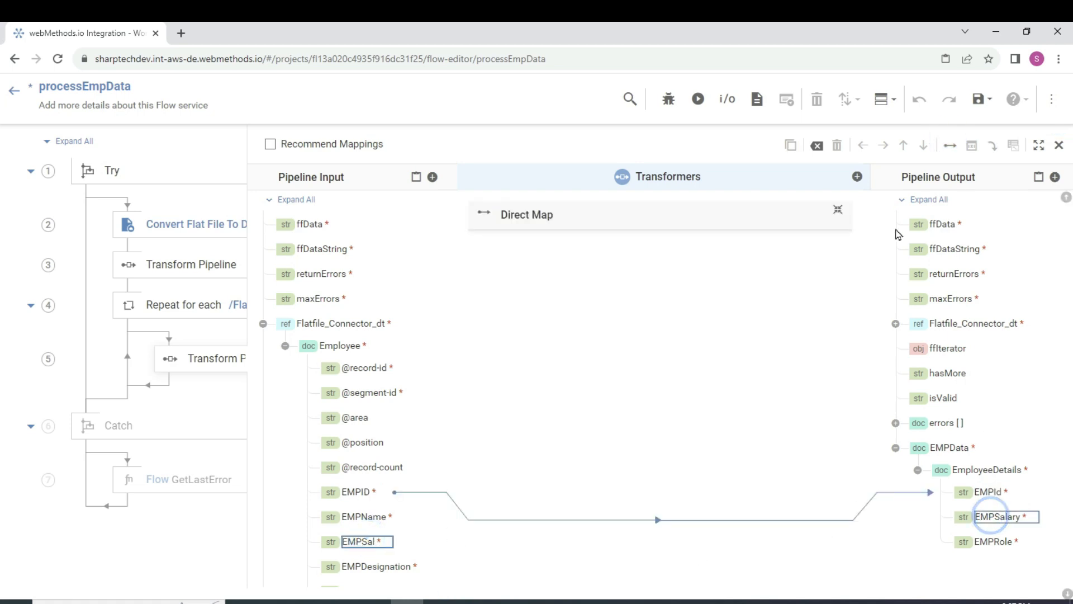
{"action": "left_click", "coordinate": [950, 146]}
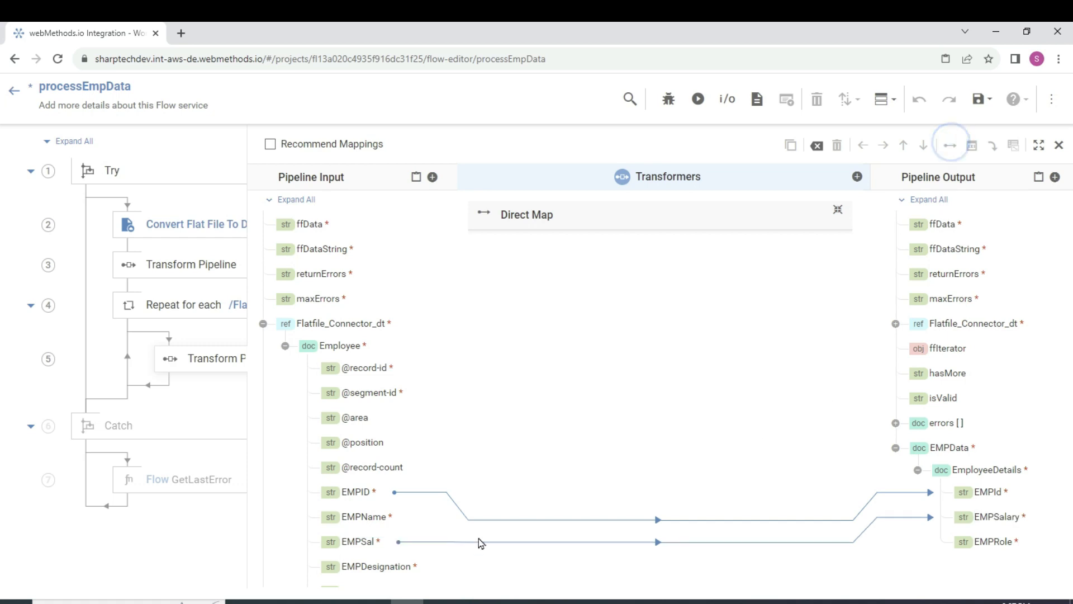
{"action": "left_click", "coordinate": [365, 568]}
{"action": "left_click", "coordinate": [1004, 547]}
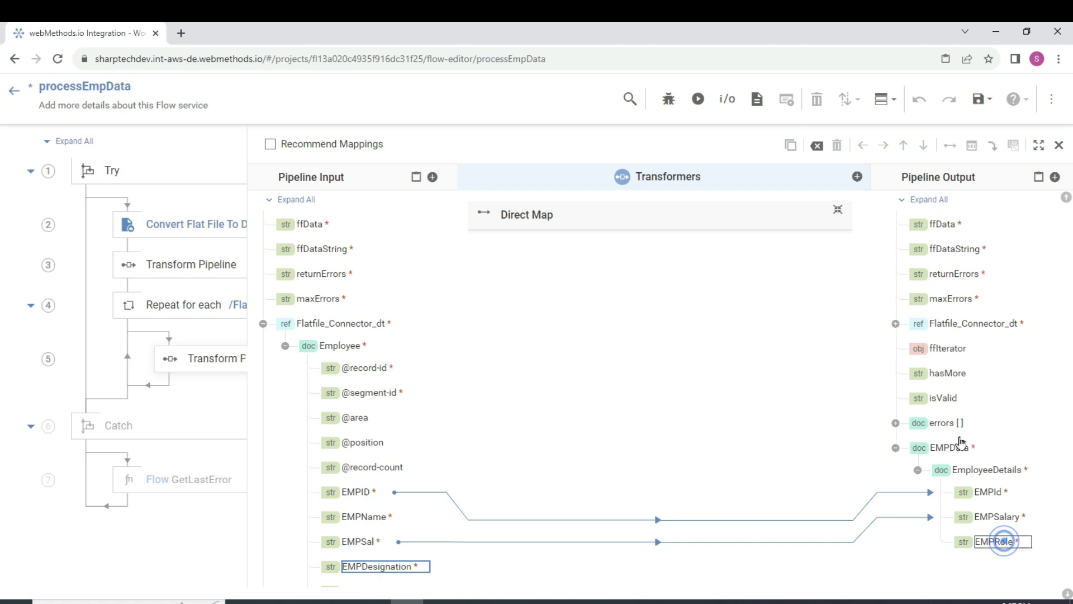
{"action": "left_click", "coordinate": [949, 146]}
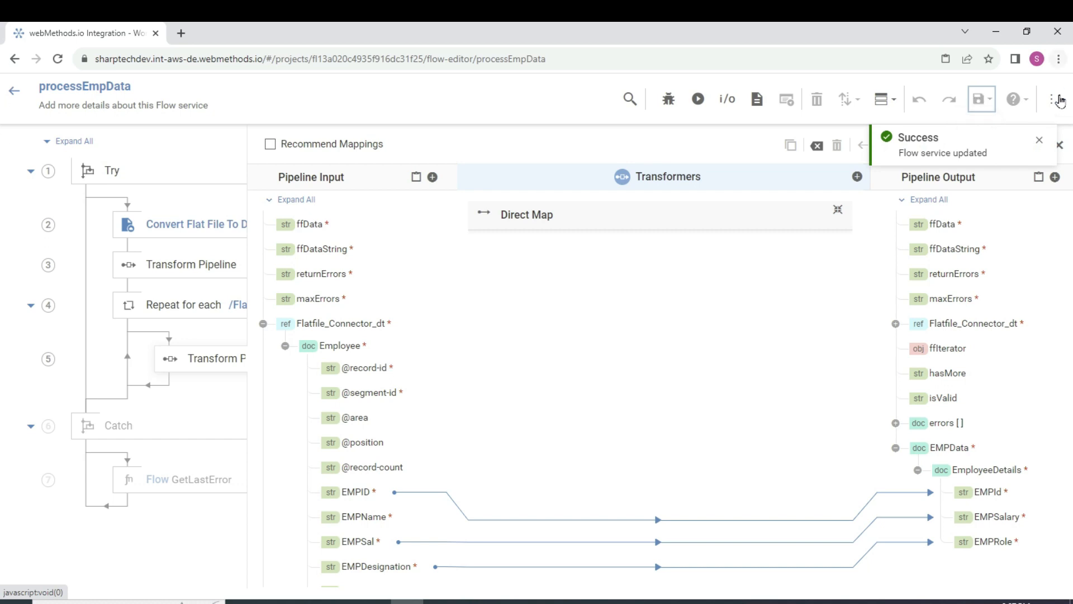
{"action": "left_click", "coordinate": [1039, 140]}
{"action": "left_click", "coordinate": [1060, 144]}
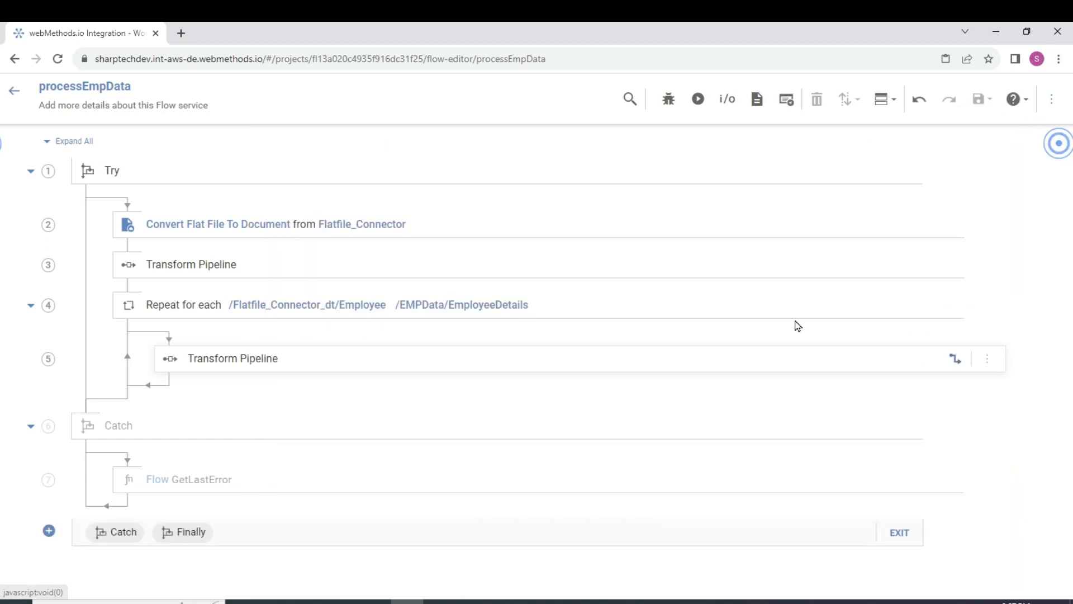
Step: Enable the Catch step and add a Finally step after it
{"action": "left_click", "coordinate": [910, 423]}
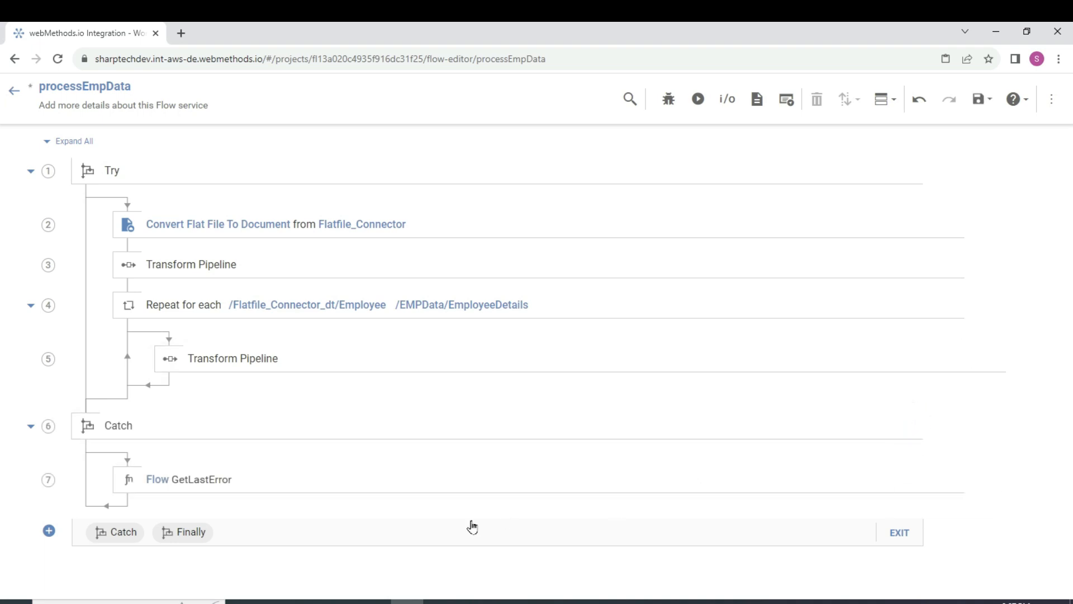
{"action": "left_click", "coordinate": [195, 545]}
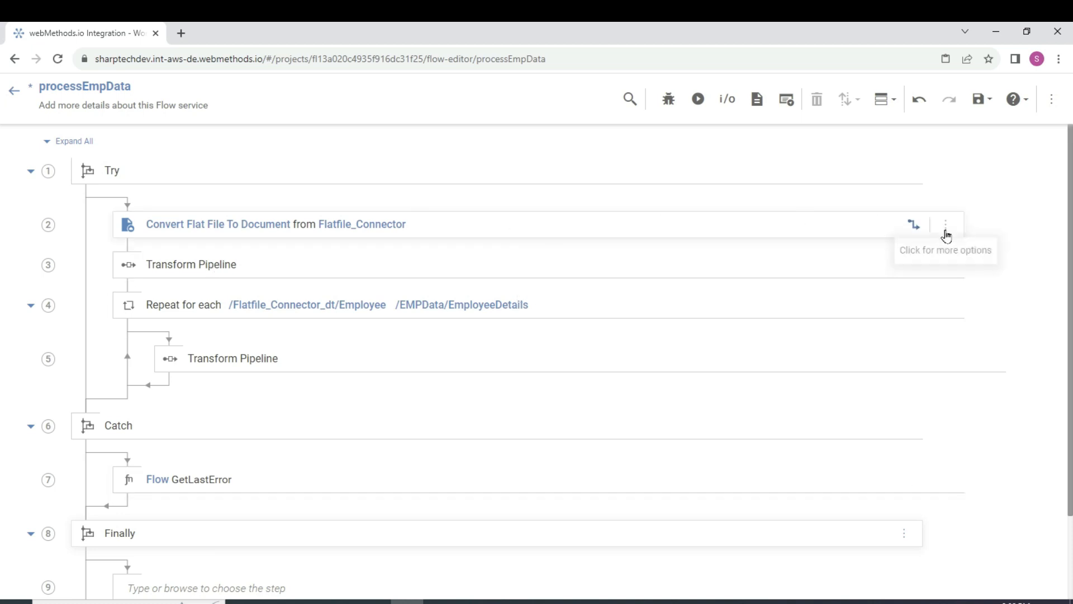
Step: Drop ffDataString and ffData from the pipeline output of the Convert Flat File To Document step
{"action": "left_click", "coordinate": [913, 224]}
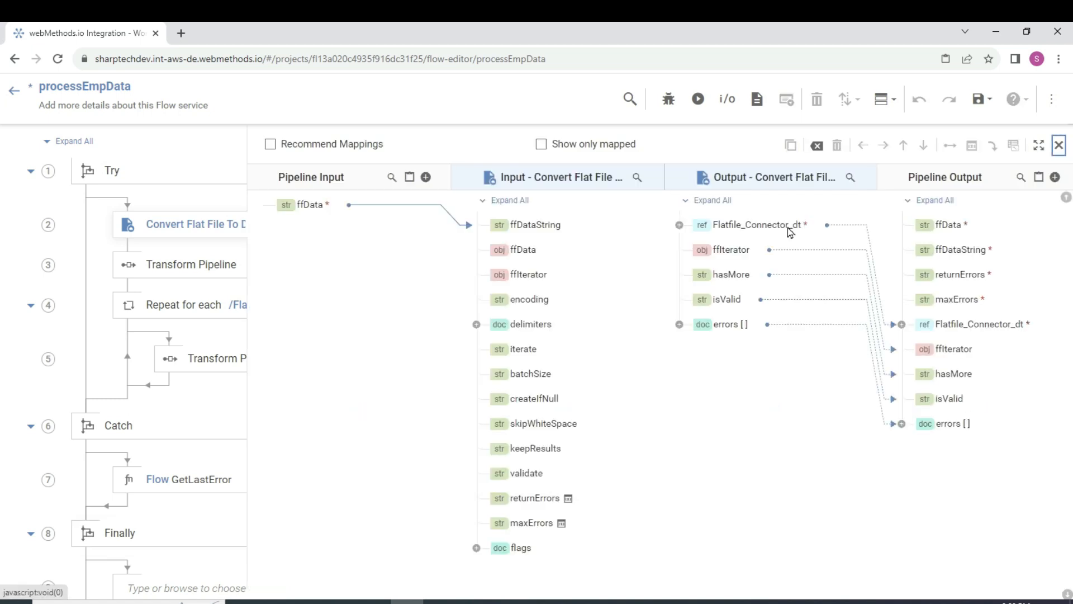
{"action": "left_click", "coordinate": [977, 250]}
{"action": "left_click", "coordinate": [965, 251]}
{"action": "left_click", "coordinate": [992, 147]}
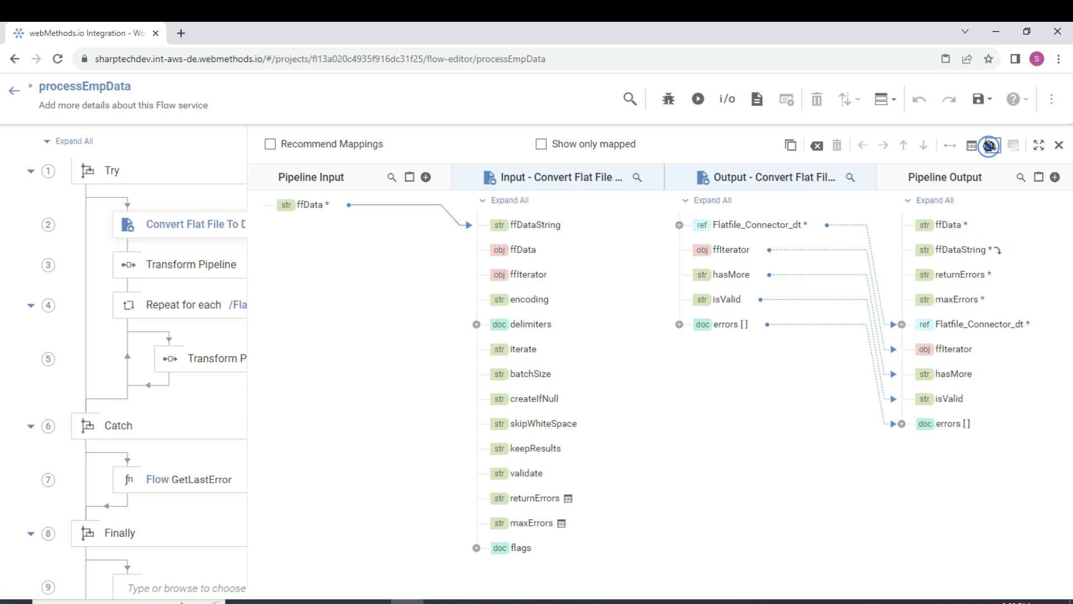
{"action": "left_click", "coordinate": [953, 224]}
{"action": "left_click", "coordinate": [991, 145]}
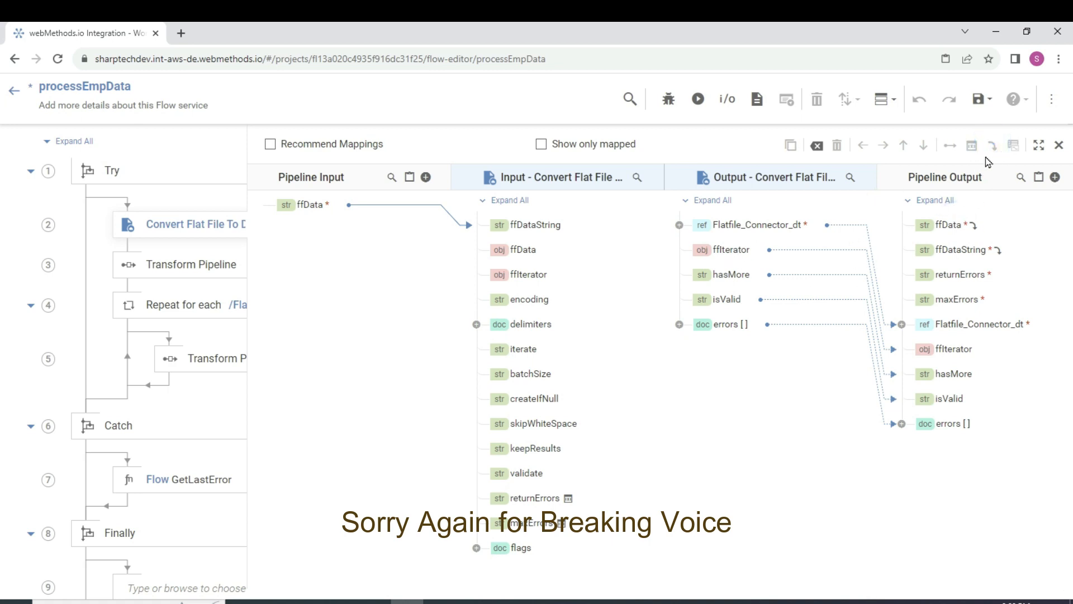
Step: Drop ffIterator, hasMore, isValid and errors from the same step's pipeline output, and save the flow service
{"action": "left_click", "coordinate": [959, 350]}
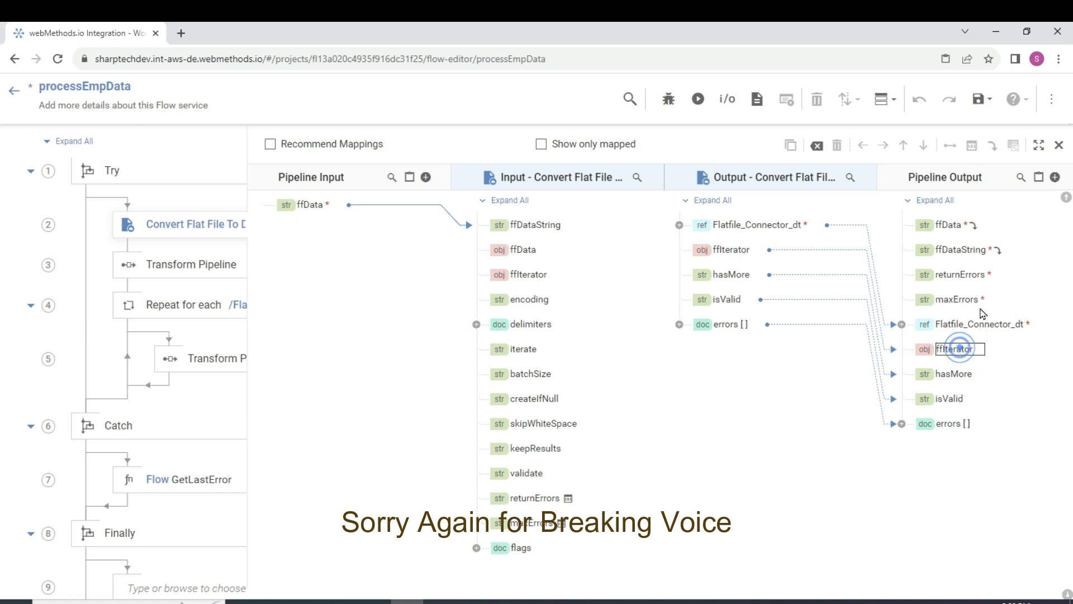
{"action": "left_click", "coordinate": [992, 145]}
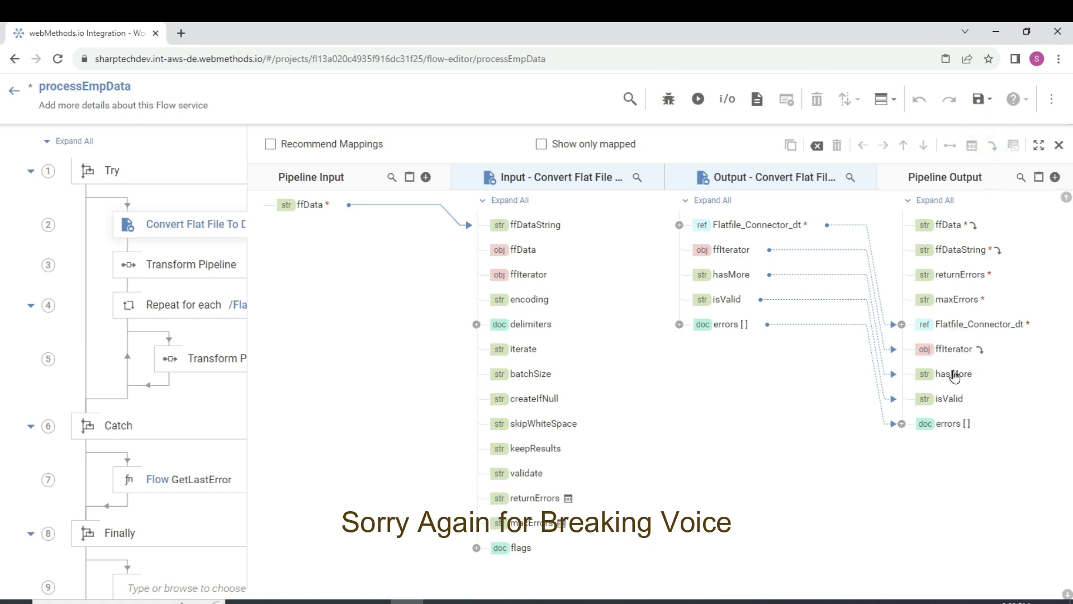
{"action": "left_click", "coordinate": [992, 145]}
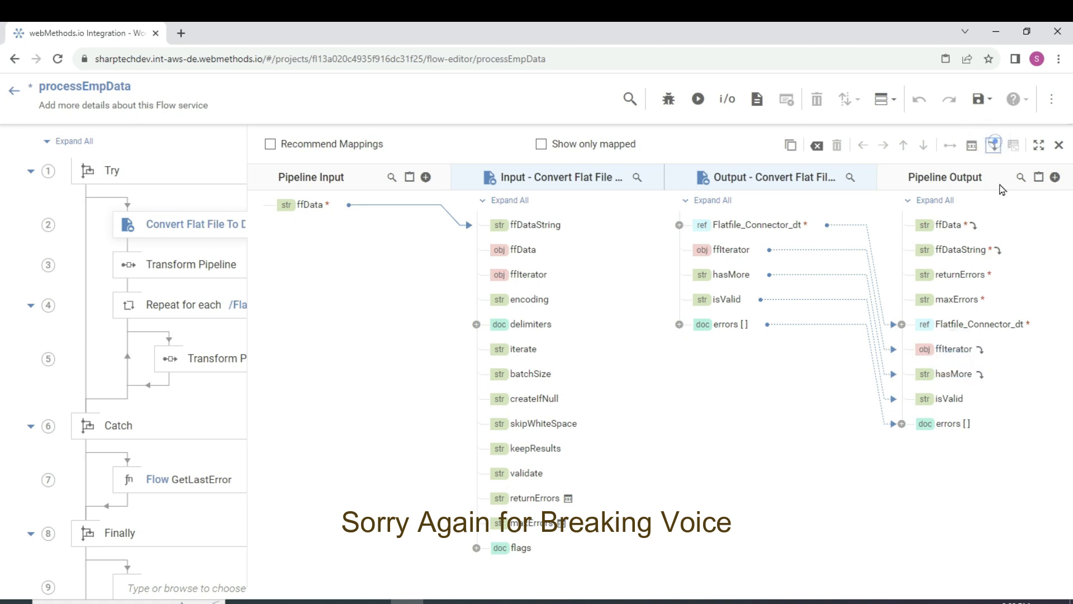
{"action": "left_click", "coordinate": [950, 399]}
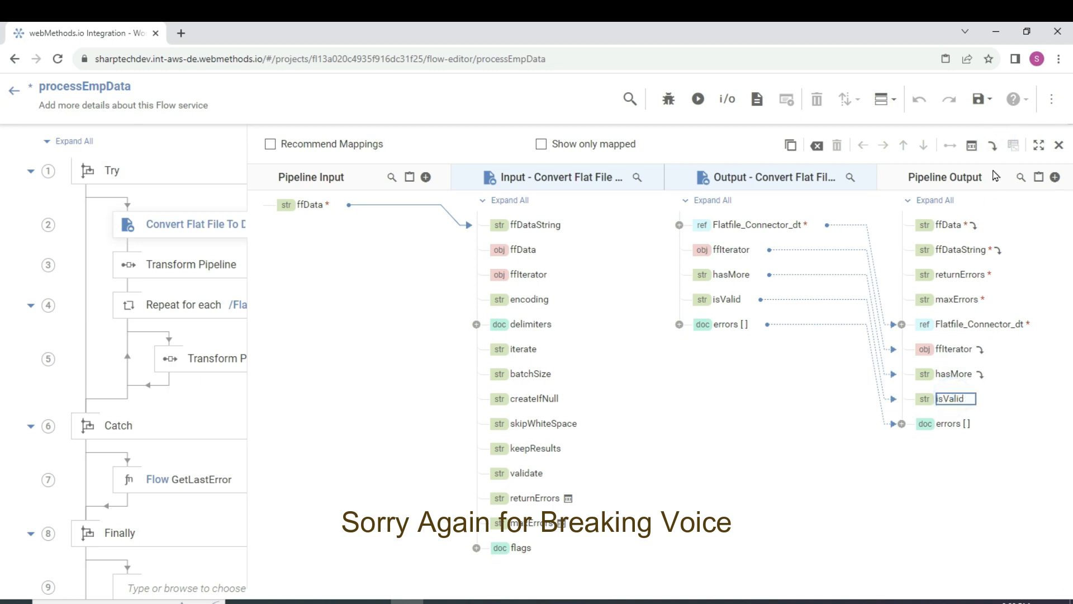
{"action": "left_click", "coordinate": [993, 146]}
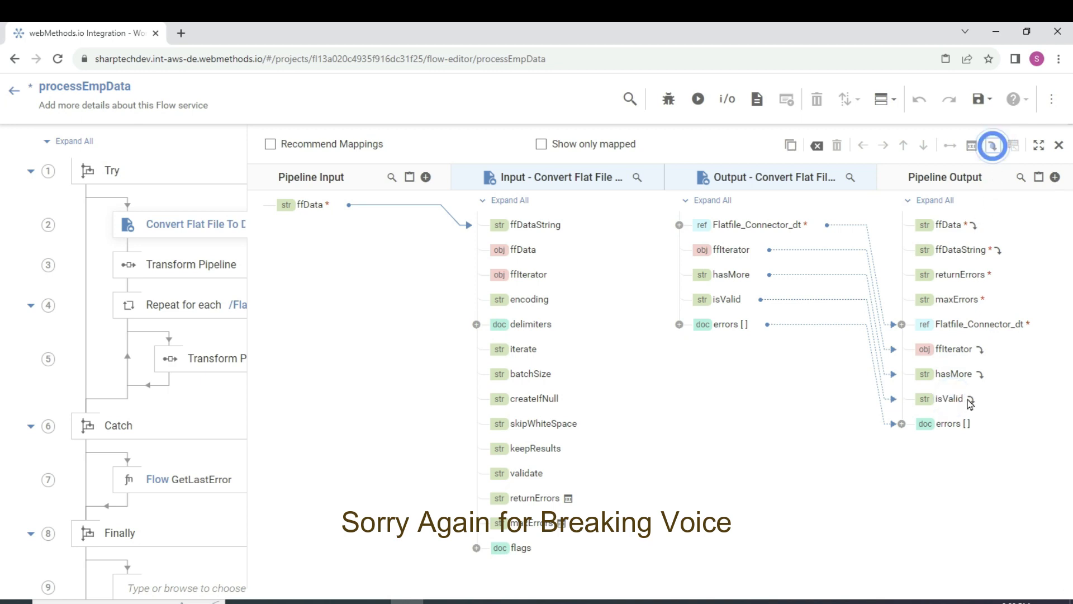
{"action": "left_click", "coordinate": [943, 424]}
{"action": "left_click", "coordinate": [993, 145]}
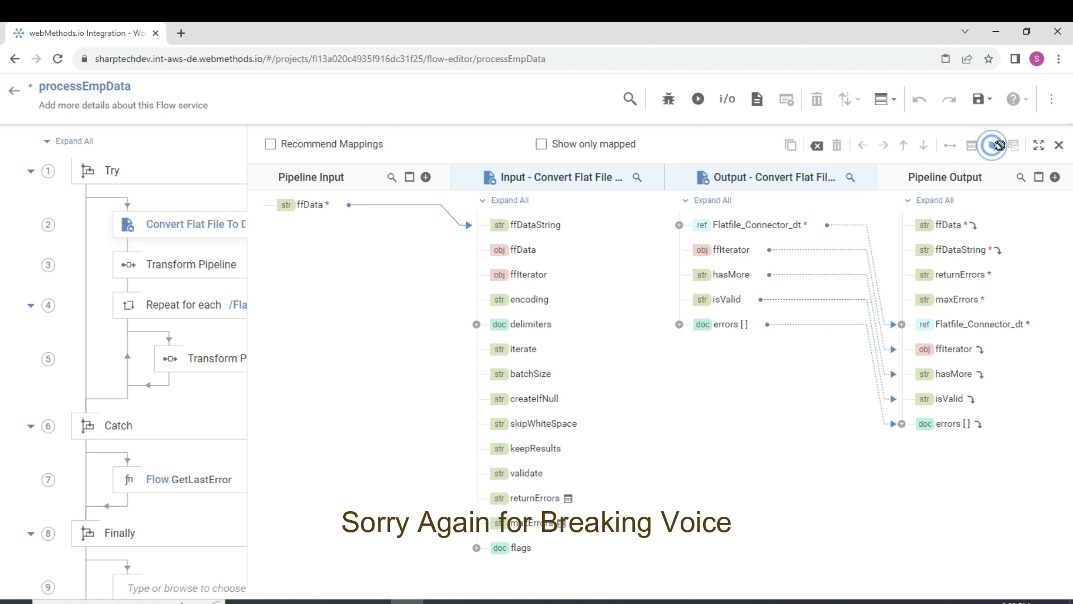
{"action": "left_click", "coordinate": [978, 99]}
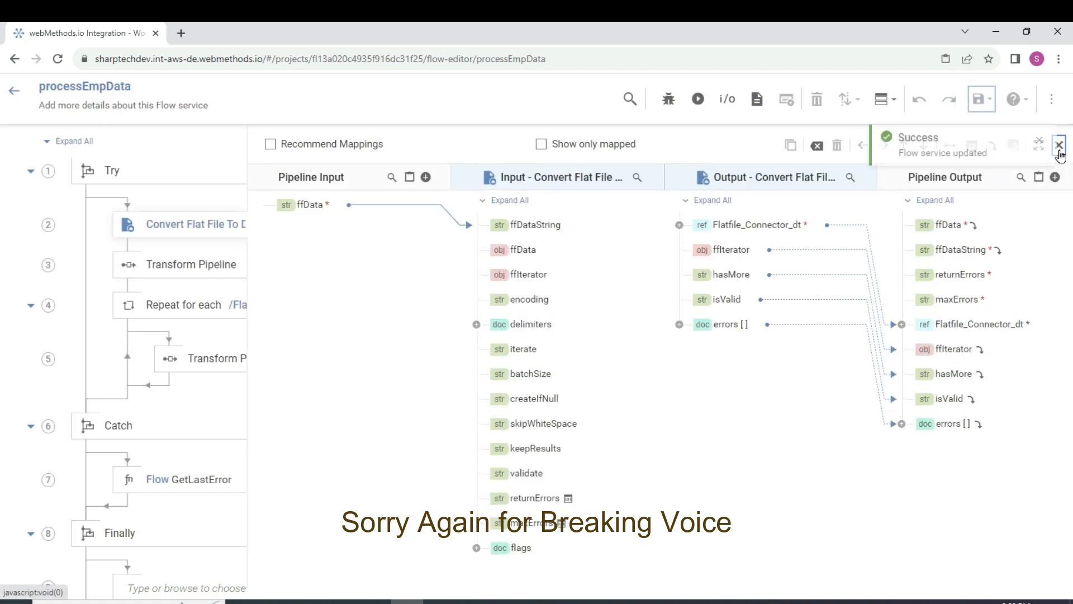
{"action": "left_click", "coordinate": [1059, 145]}
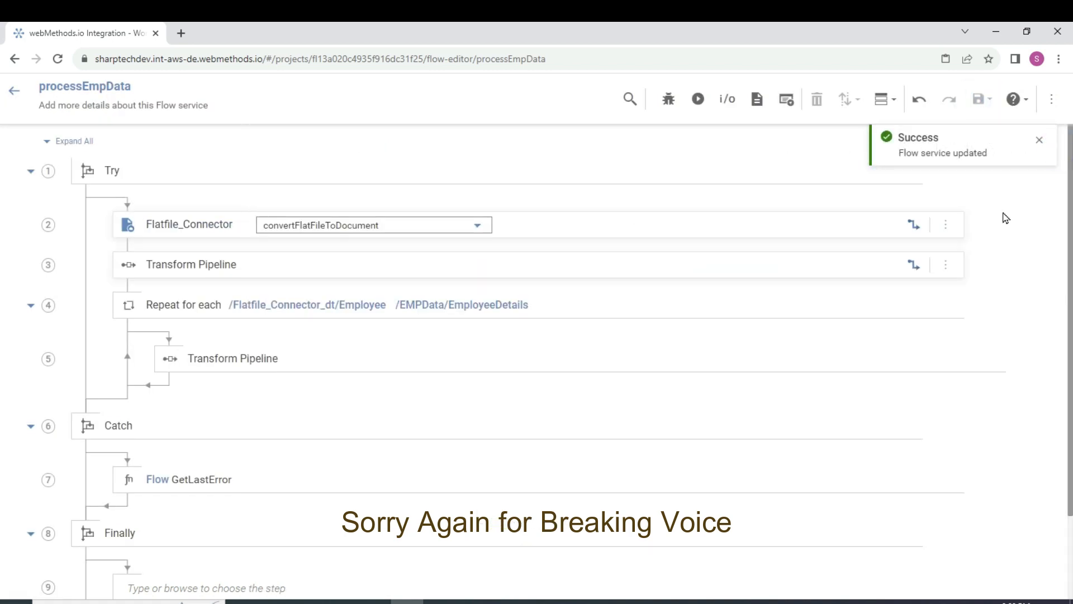
Step: Review the EmployeeDetails fields in the first Transform Pipeline and the remaining pipeline variables in the looped Transform Pipeline
{"action": "left_click", "coordinate": [914, 265]}
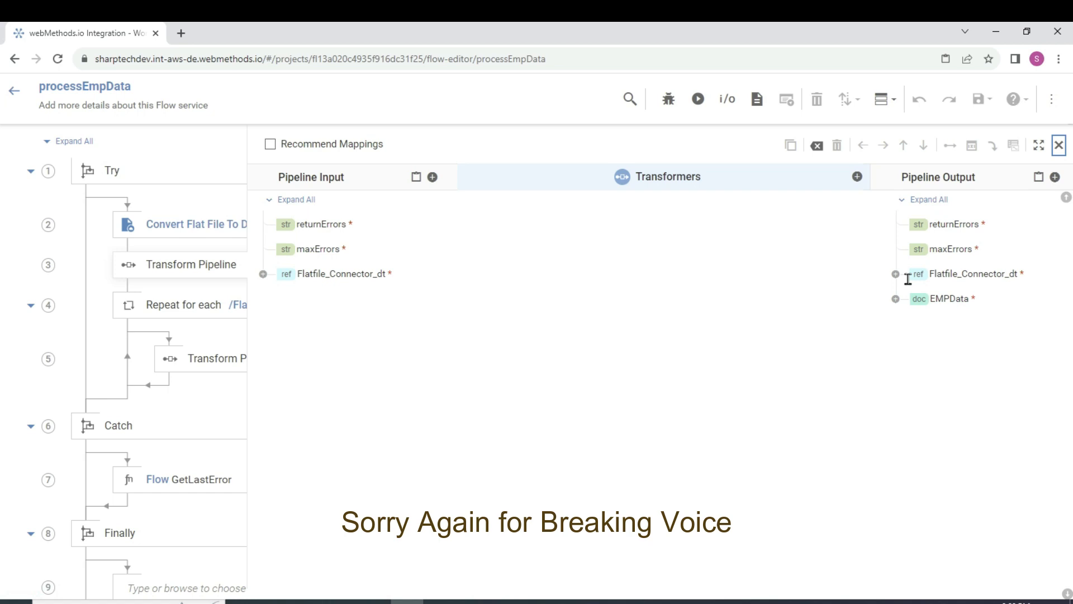
{"action": "left_click", "coordinate": [896, 299]}
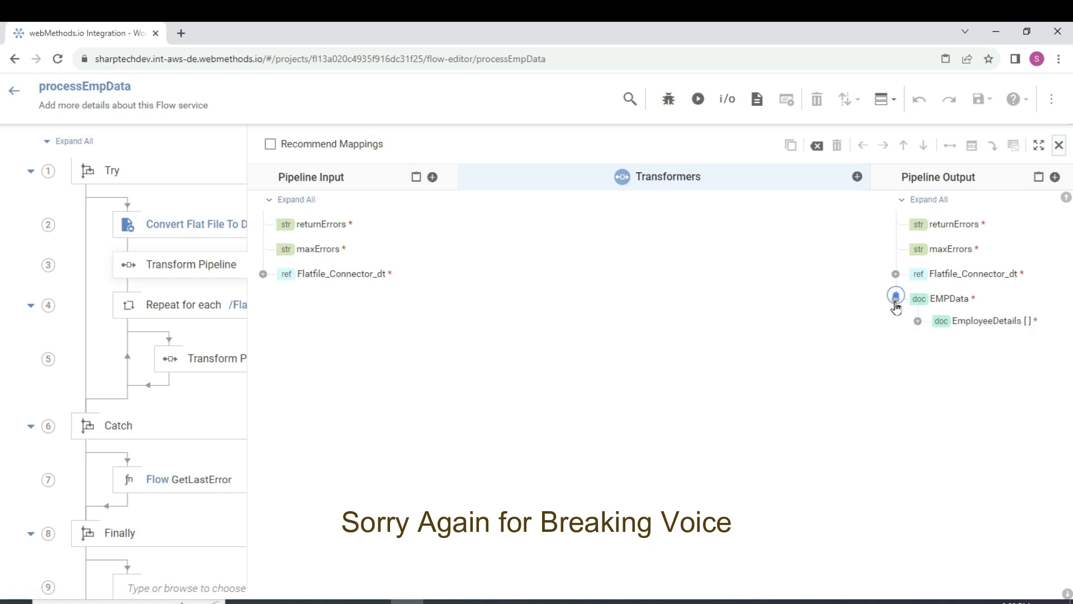
{"action": "left_click", "coordinate": [917, 320]}
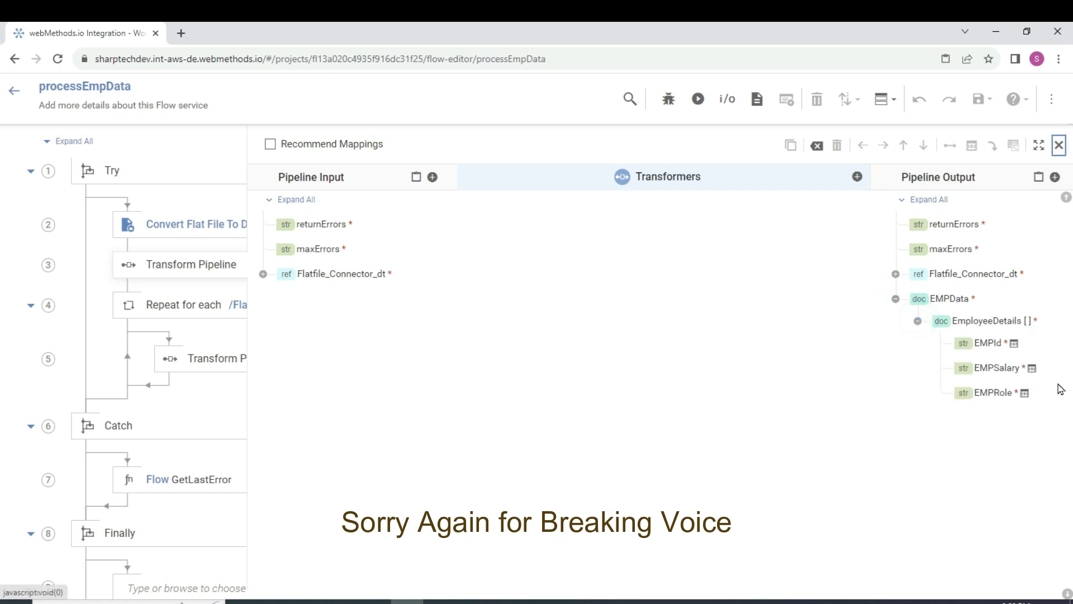
{"action": "left_click", "coordinate": [1059, 146]}
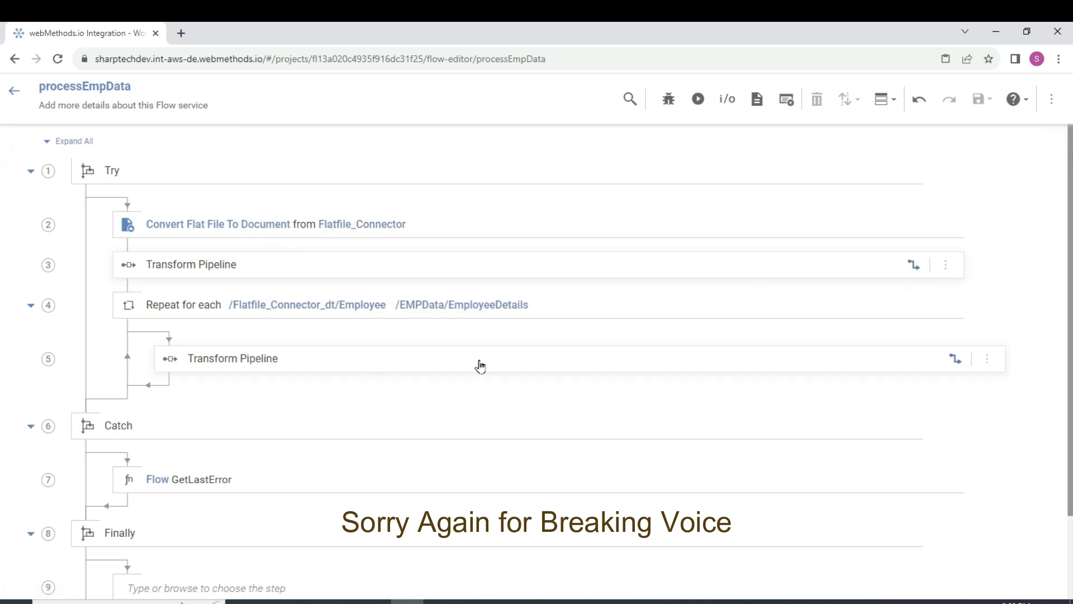
{"action": "left_click", "coordinate": [954, 359]}
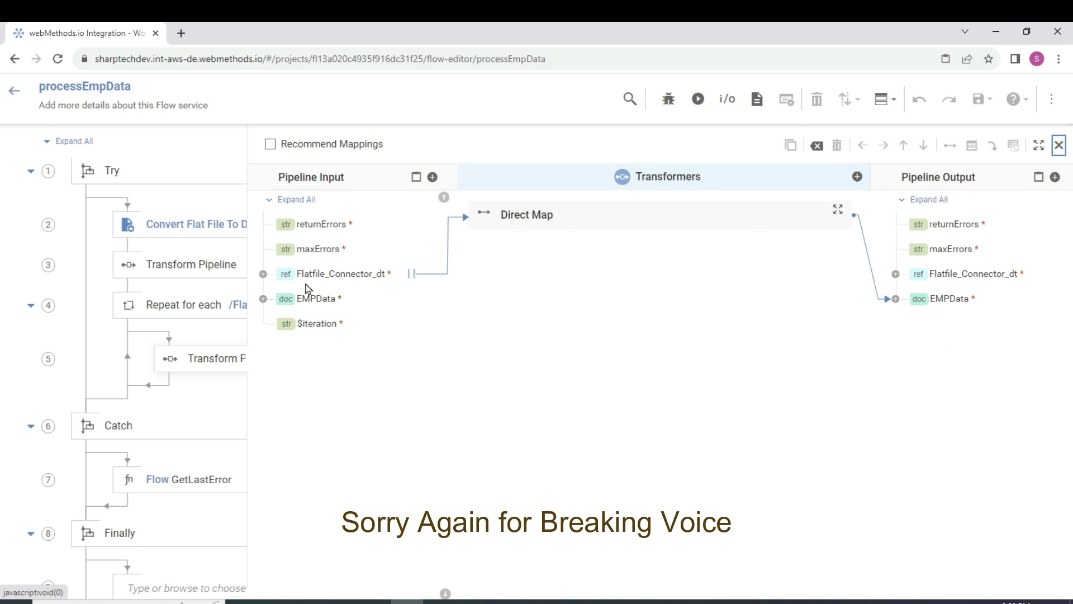
{"action": "left_click", "coordinate": [1060, 145]}
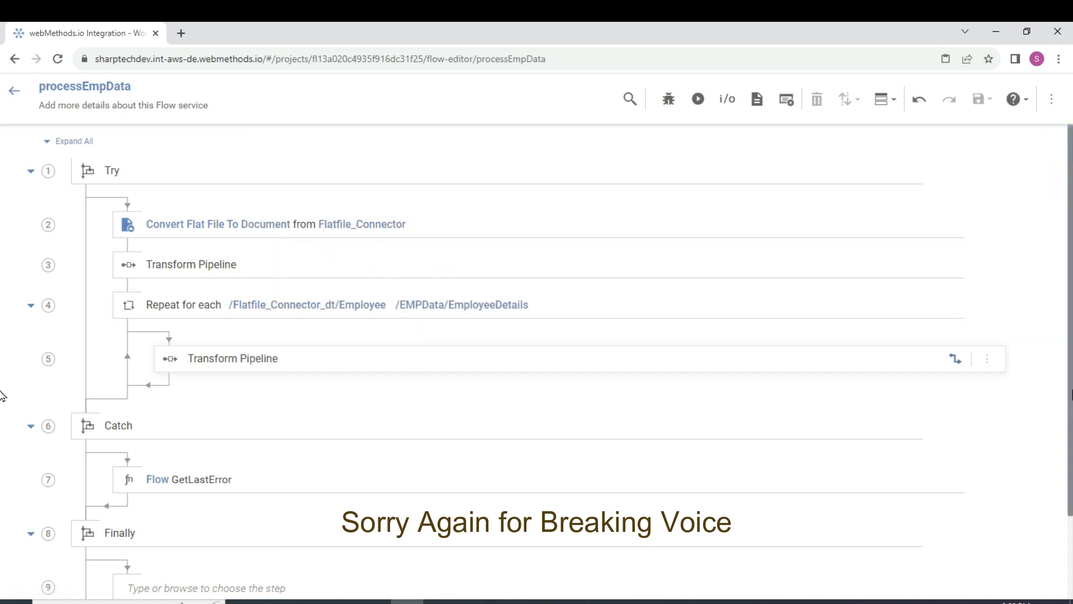
Step: Add a Transform Pipeline step inside Finally and check the variables in its pipeline output
{"action": "scroll", "coordinate": [3, 358], "scroll_direction": "down", "scroll_amount": 2}
{"action": "left_click", "coordinate": [196, 482]}
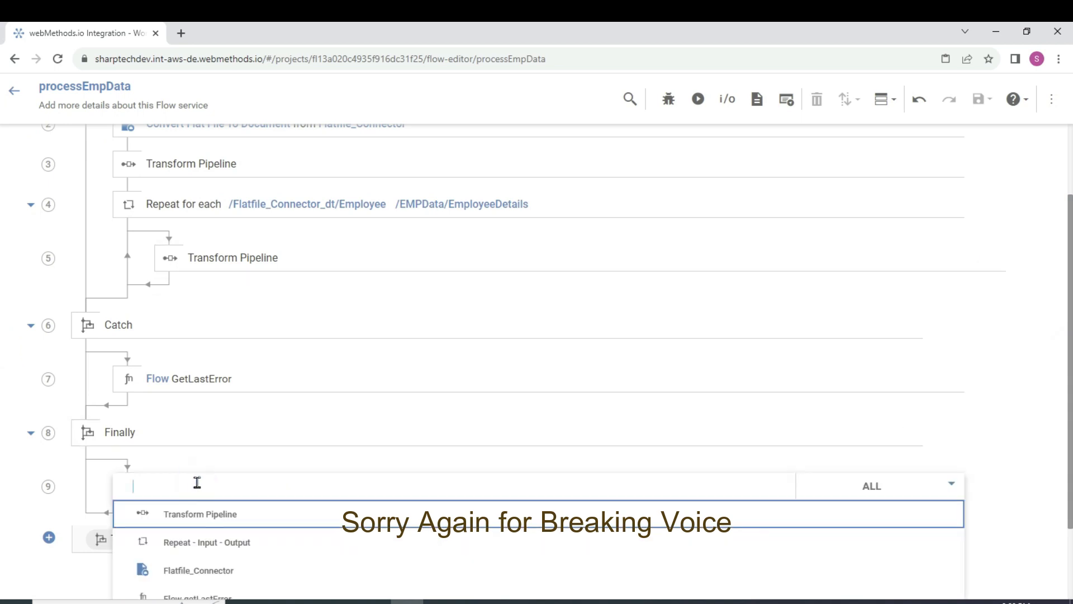
{"action": "type", "text": "trans"}
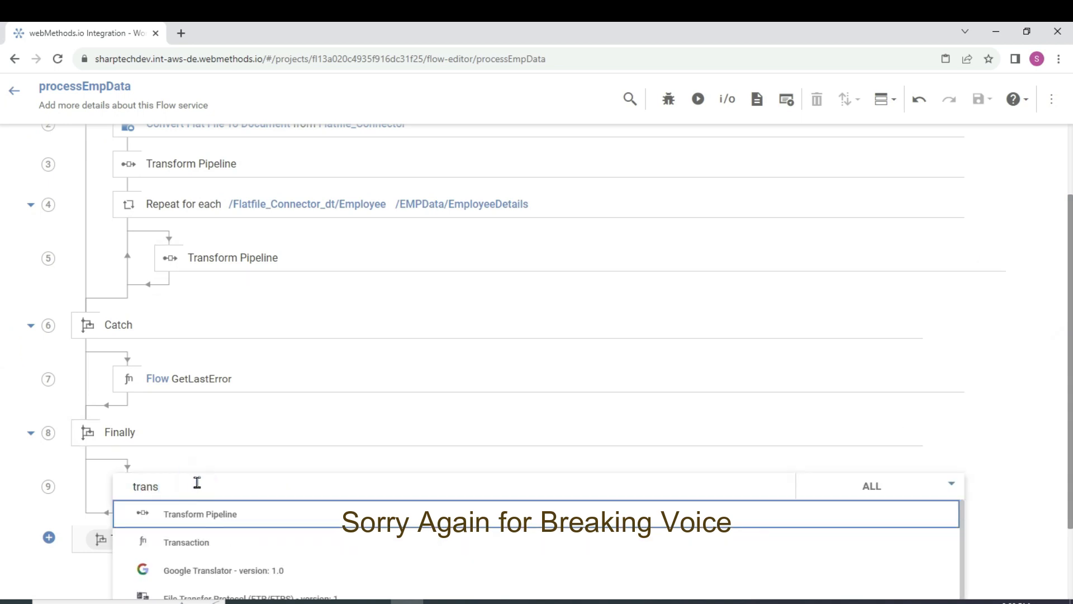
{"action": "left_click", "coordinate": [209, 521]}
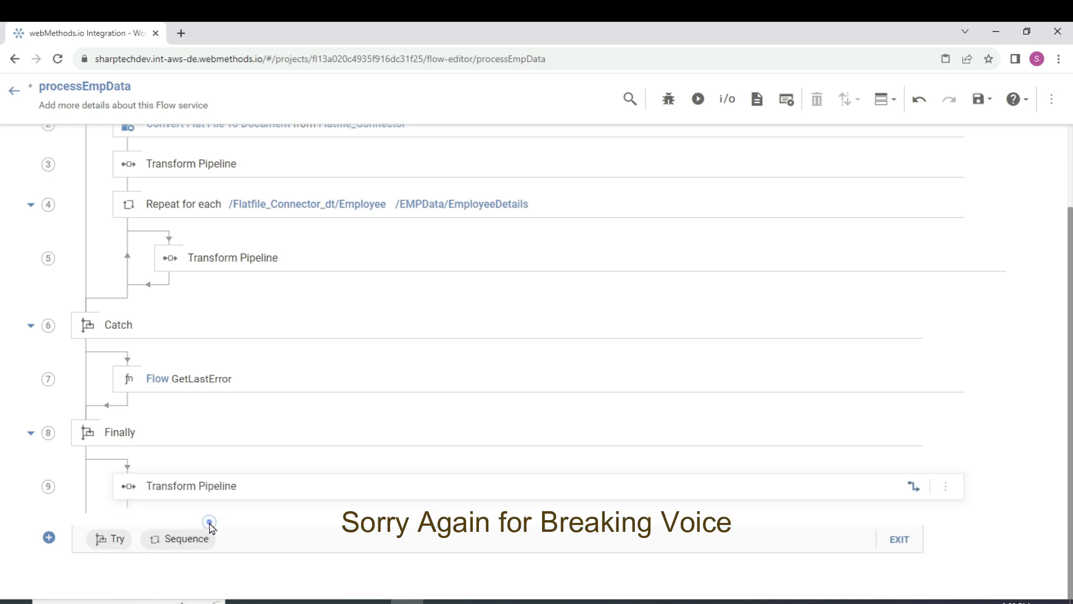
{"action": "left_click", "coordinate": [914, 488]}
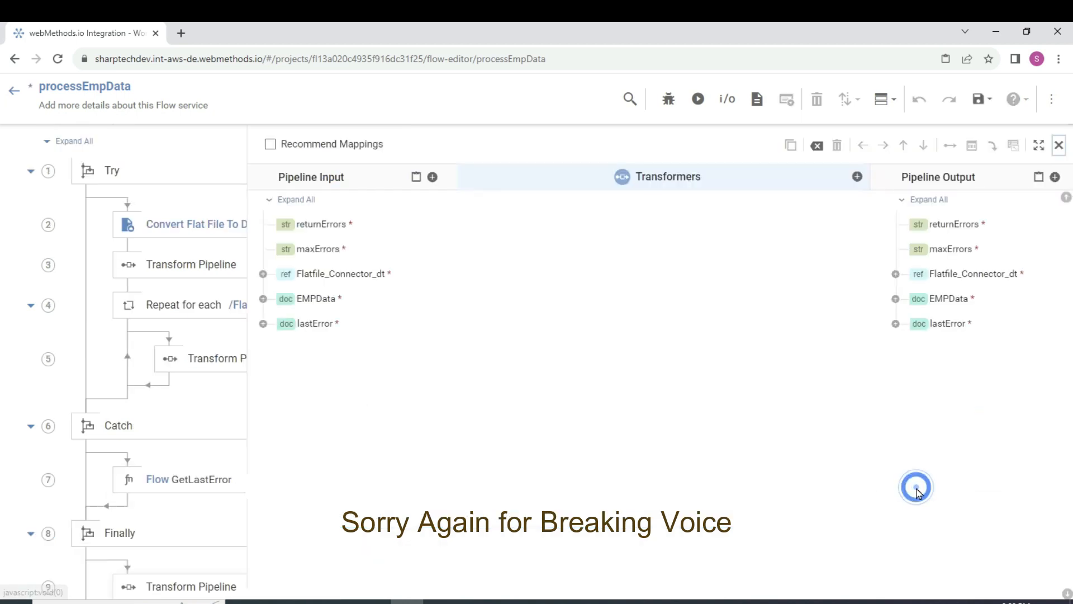
{"action": "left_click", "coordinate": [970, 224]}
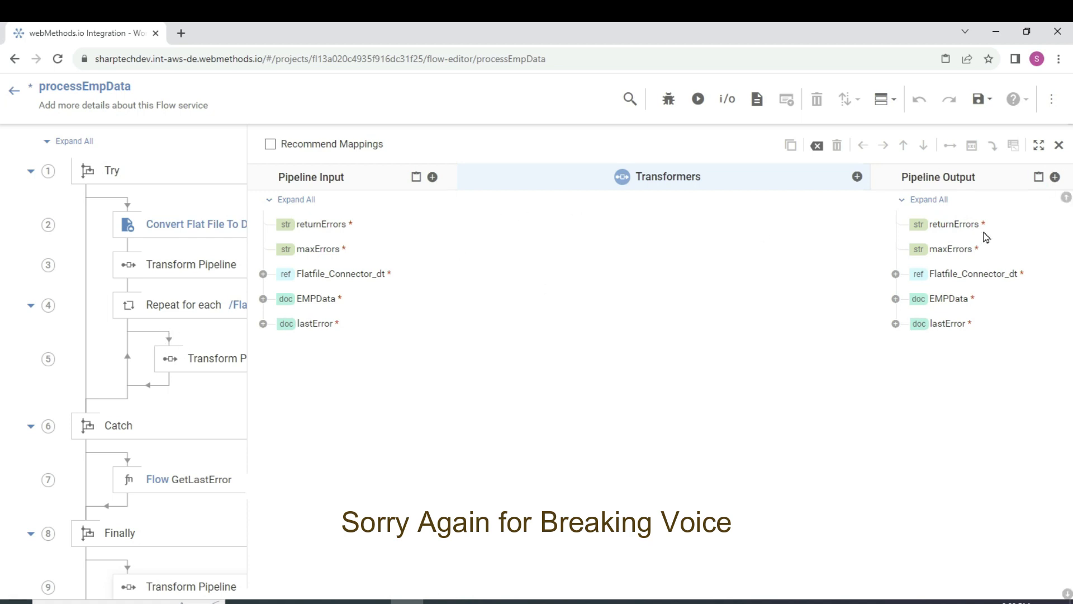
{"action": "left_click", "coordinate": [1059, 146]}
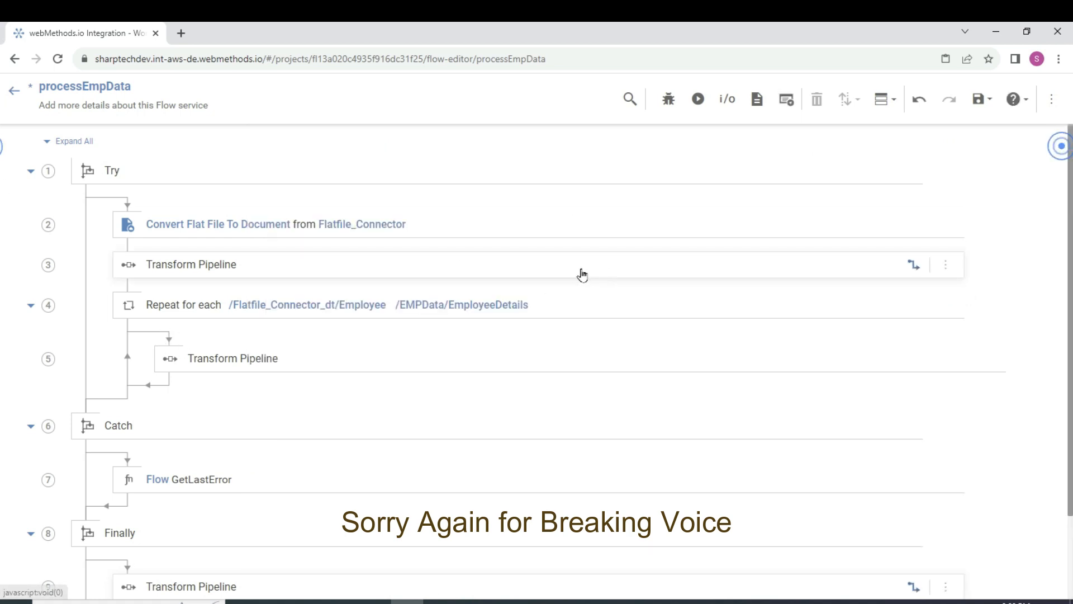
Step: Examine returnErrors in the looped Transform Pipeline's output and return to the Finally step in the flow
{"action": "left_click", "coordinate": [539, 369]}
{"action": "left_click", "coordinate": [954, 358]}
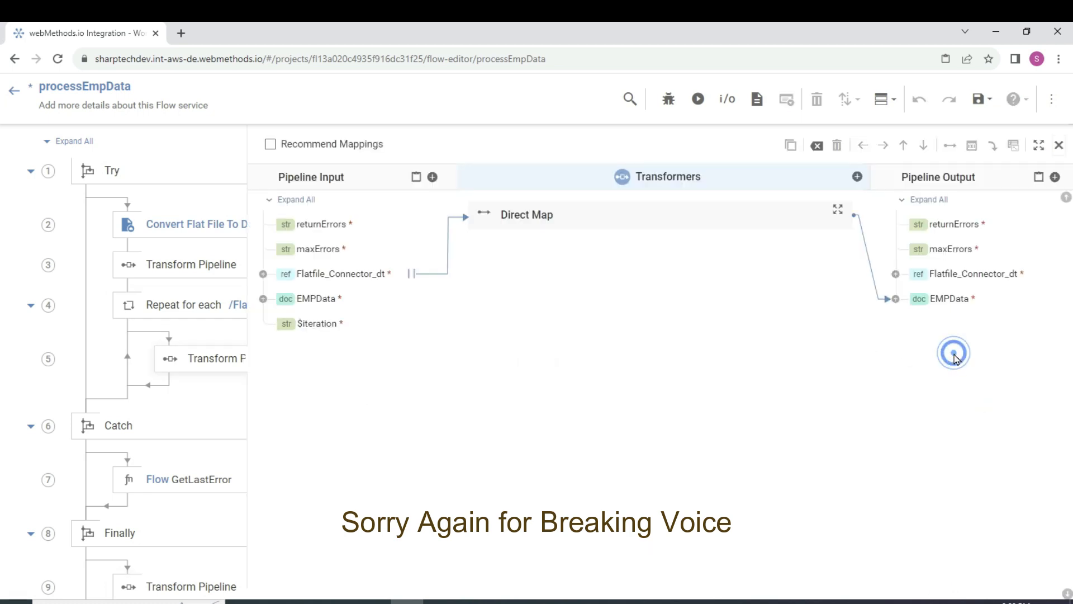
{"action": "left_click", "coordinate": [951, 228]}
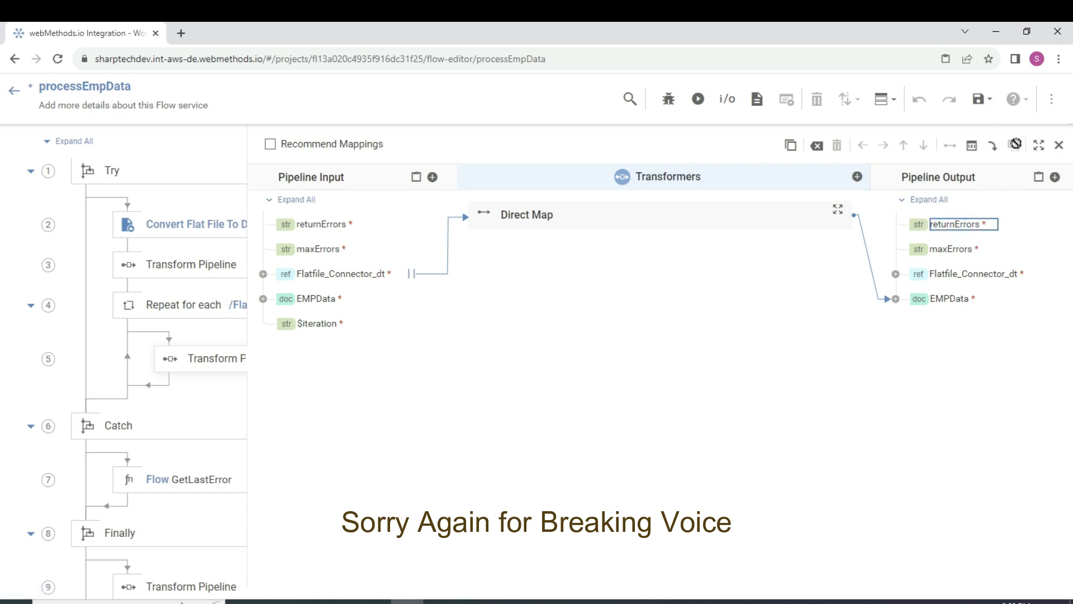
{"action": "left_click", "coordinate": [1058, 146]}
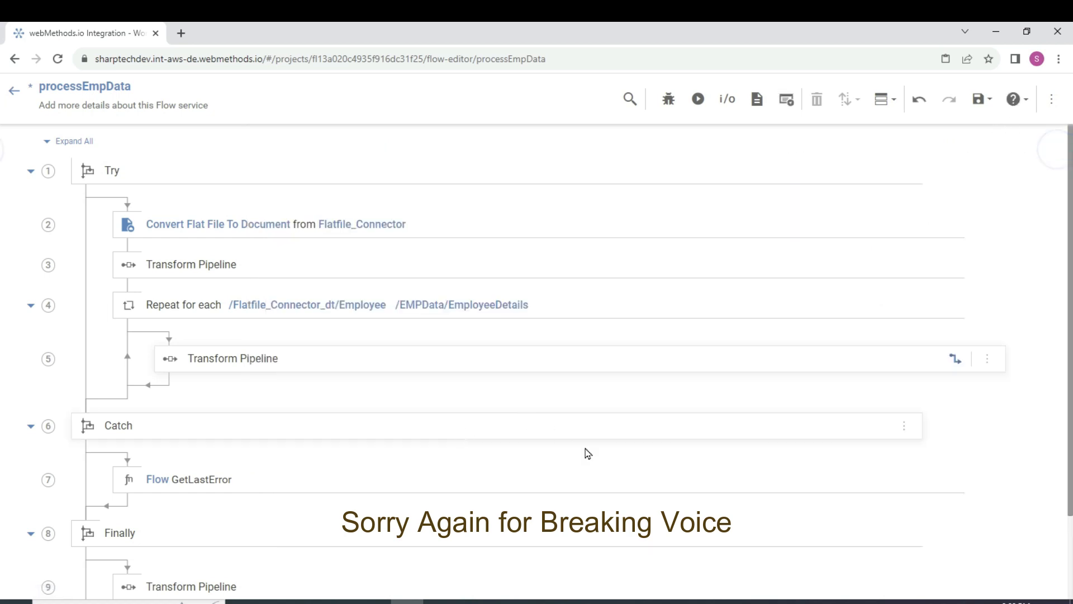
{"action": "scroll", "coordinate": [1006, 447], "scroll_direction": "down", "scroll_amount": 2}
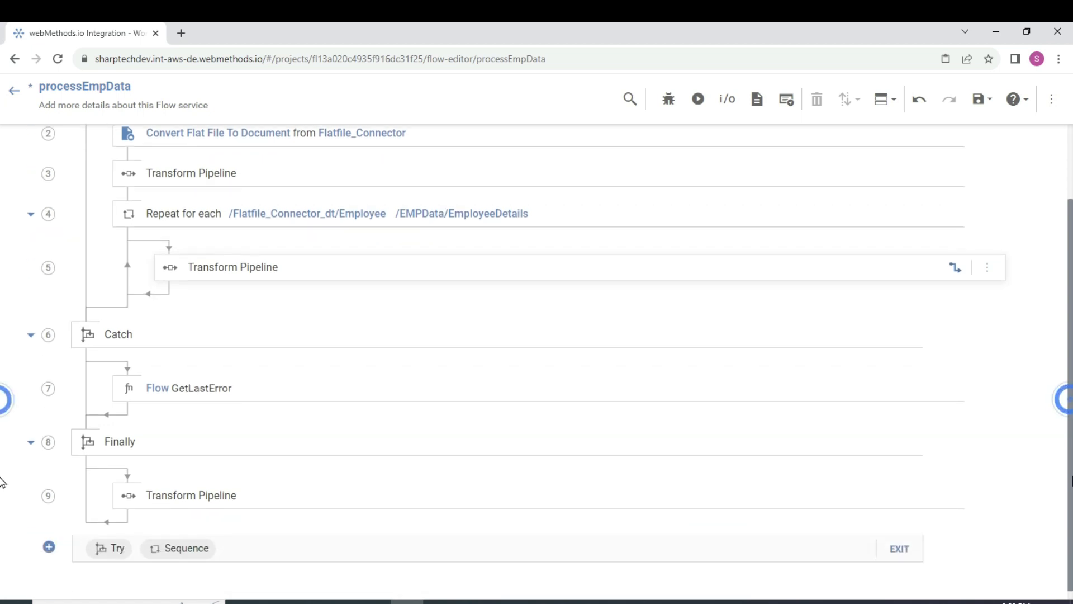
Step: Drop returnErrors, maxErrors, EMPData and Flatfile_Connector_dt from the pipeline output of the Transform Pipeline inside Finally
{"action": "left_click", "coordinate": [915, 496]}
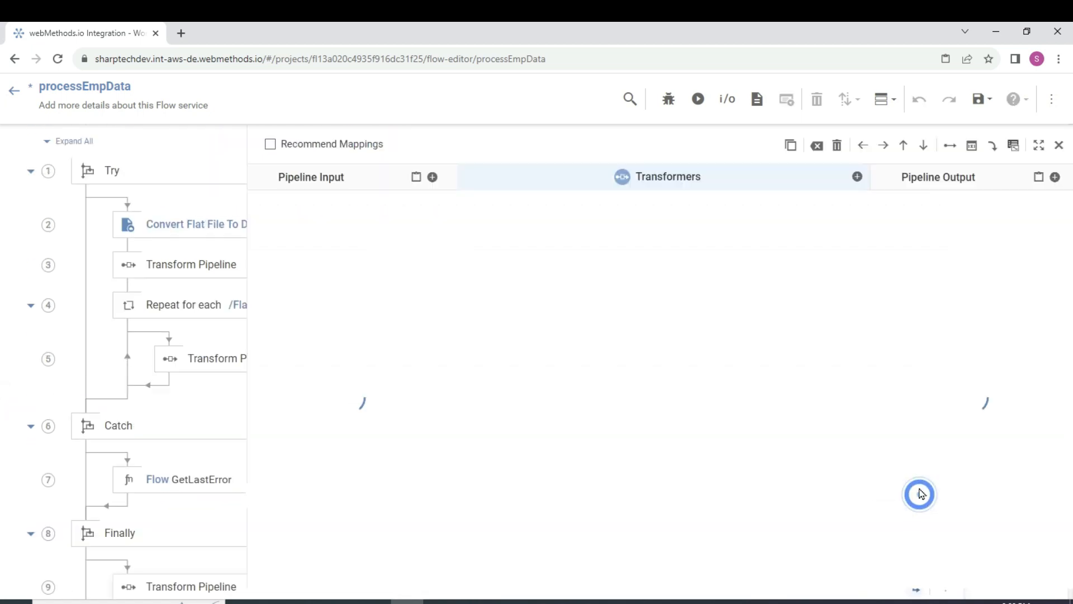
{"action": "left_click", "coordinate": [945, 225]}
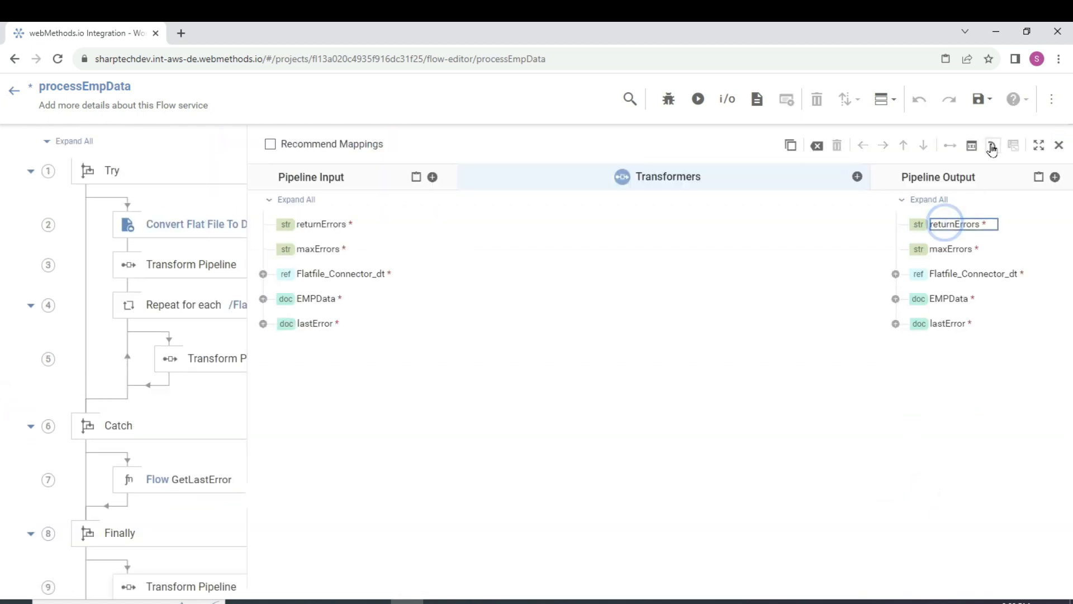
{"action": "left_click", "coordinate": [950, 249]}
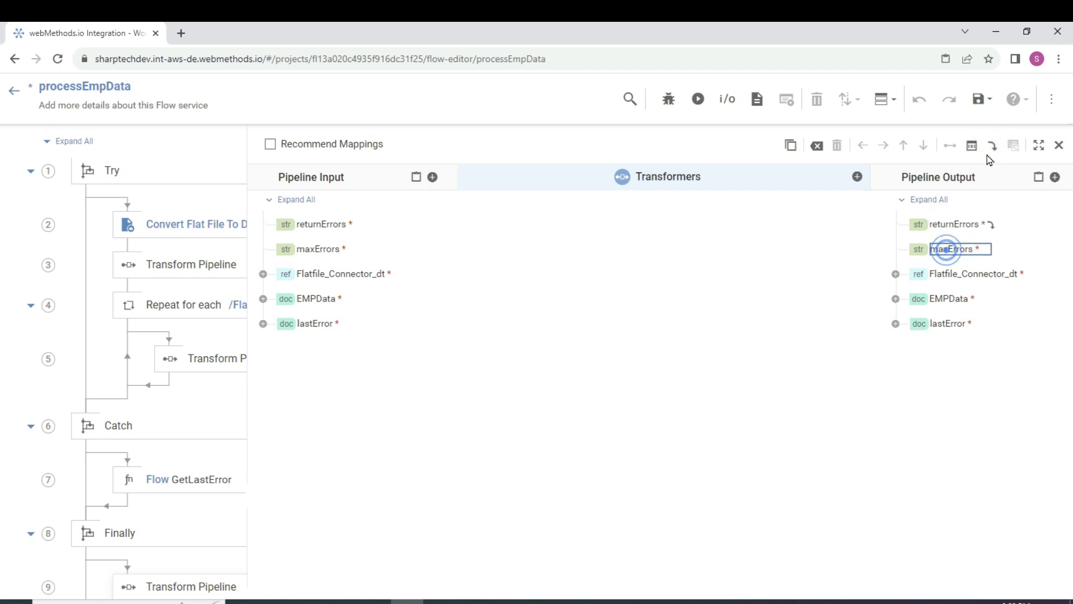
{"action": "left_click", "coordinate": [993, 146]}
{"action": "left_click", "coordinate": [948, 300]}
{"action": "left_click", "coordinate": [993, 146]}
{"action": "left_click", "coordinate": [949, 275]}
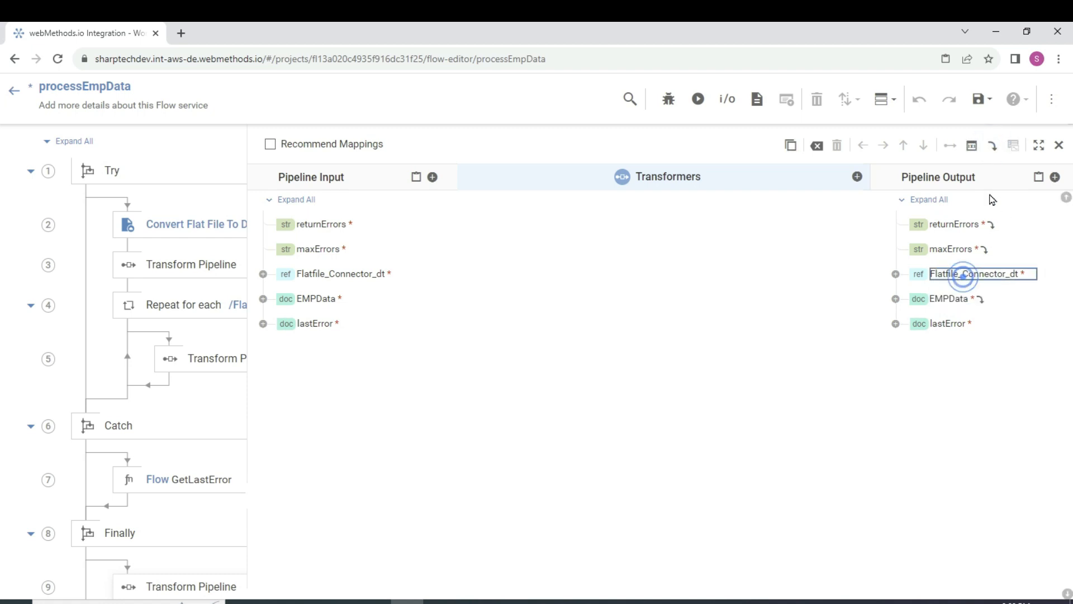
{"action": "left_click", "coordinate": [991, 146]}
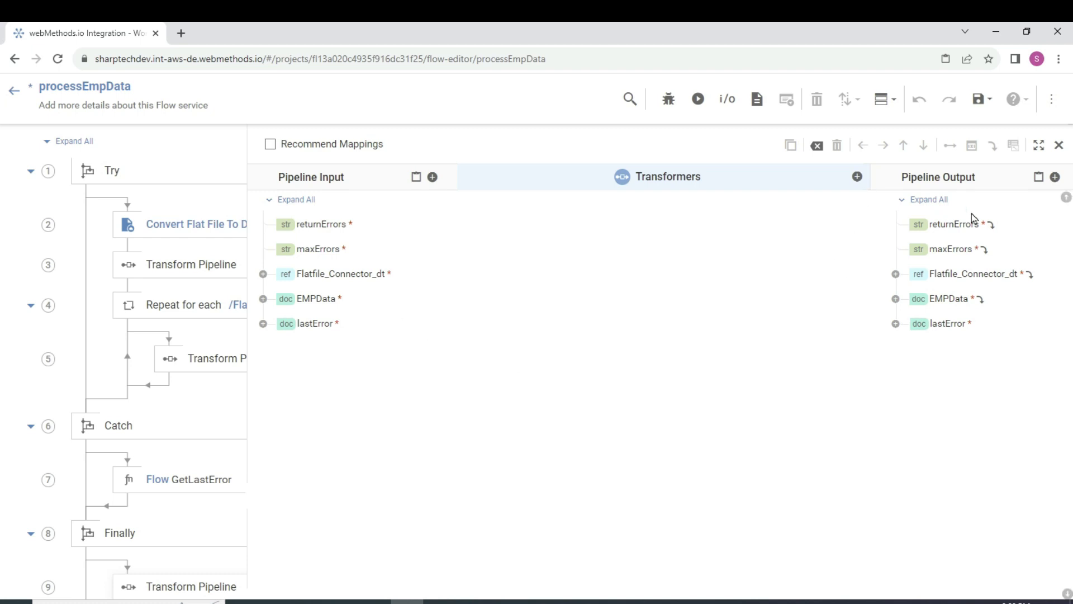
{"action": "left_click", "coordinate": [1057, 147]}
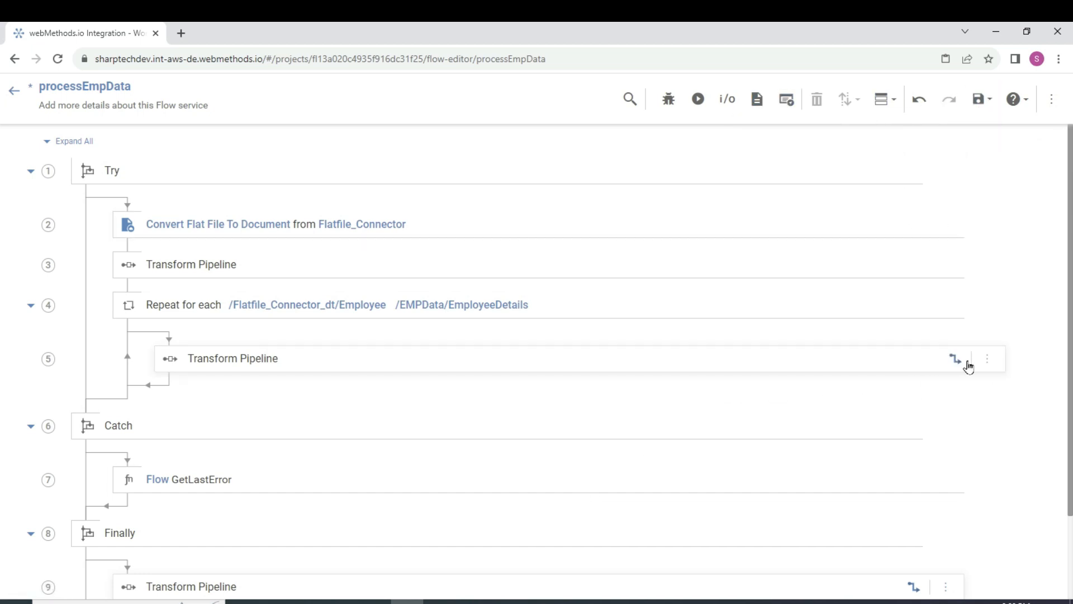
Step: Check EMPData in the looped Transform Pipeline's output, and view the documentToJSONString step of the processEmpData service in Software AG Designer
{"action": "left_click", "coordinate": [954, 359]}
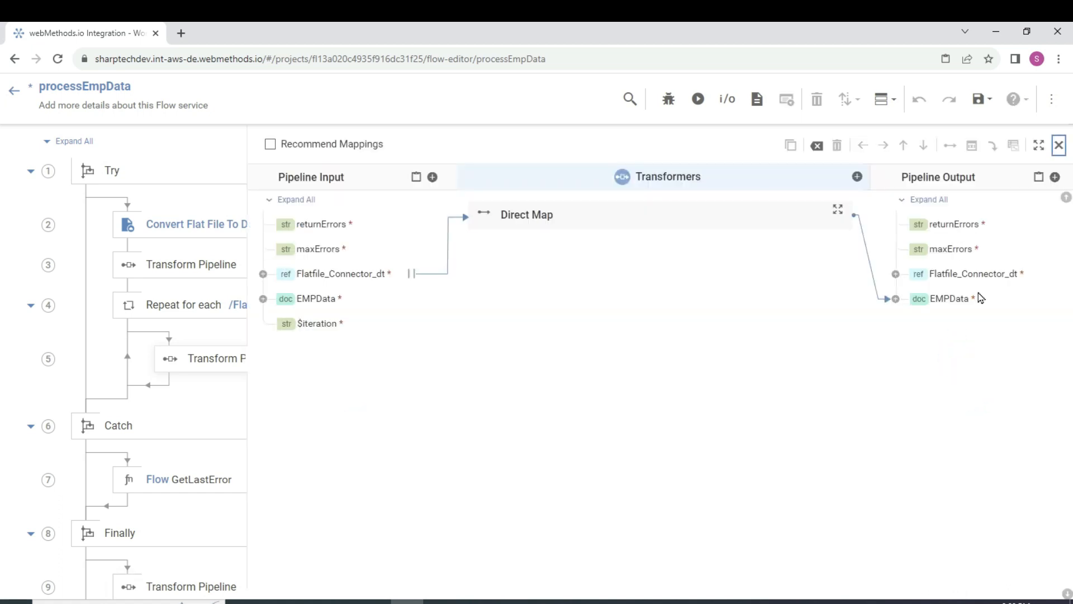
{"action": "left_click", "coordinate": [956, 303]}
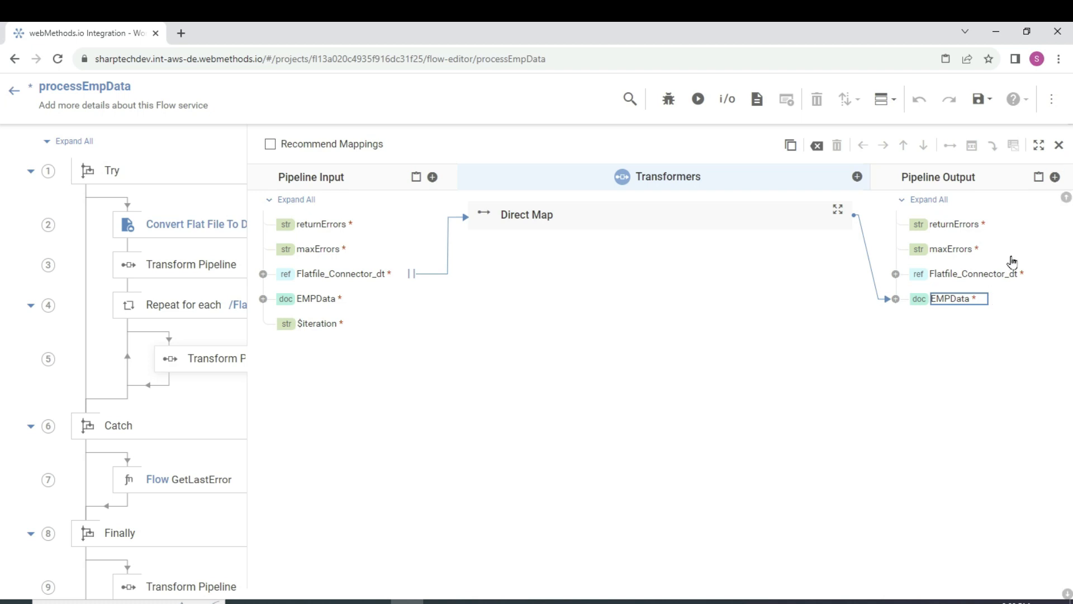
{"action": "left_click", "coordinate": [1062, 147]}
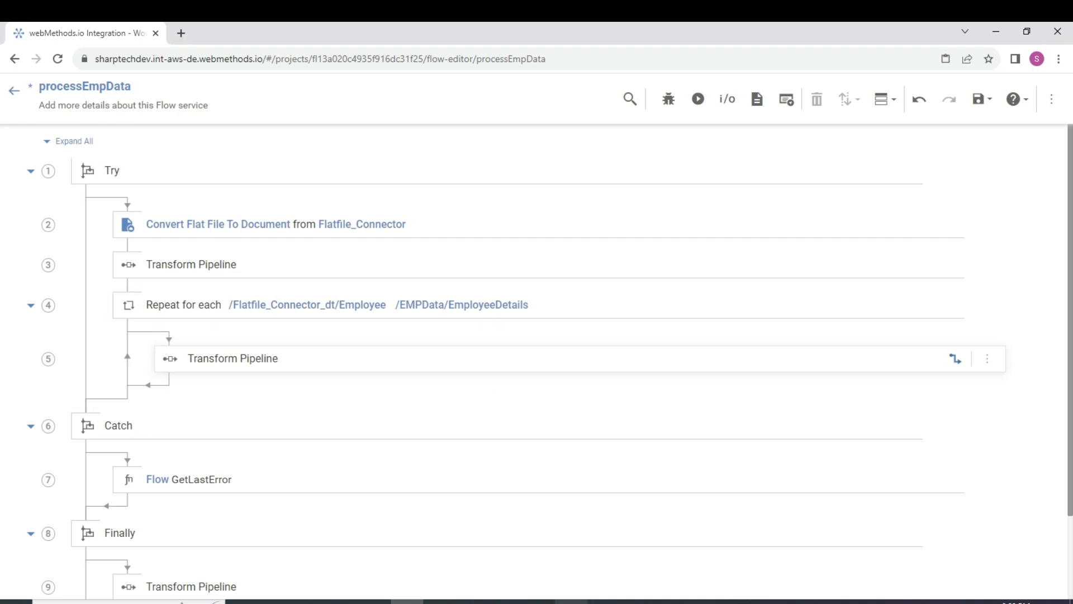
{"action": "left_click", "coordinate": [579, 602]}
{"action": "left_click", "coordinate": [335, 131]}
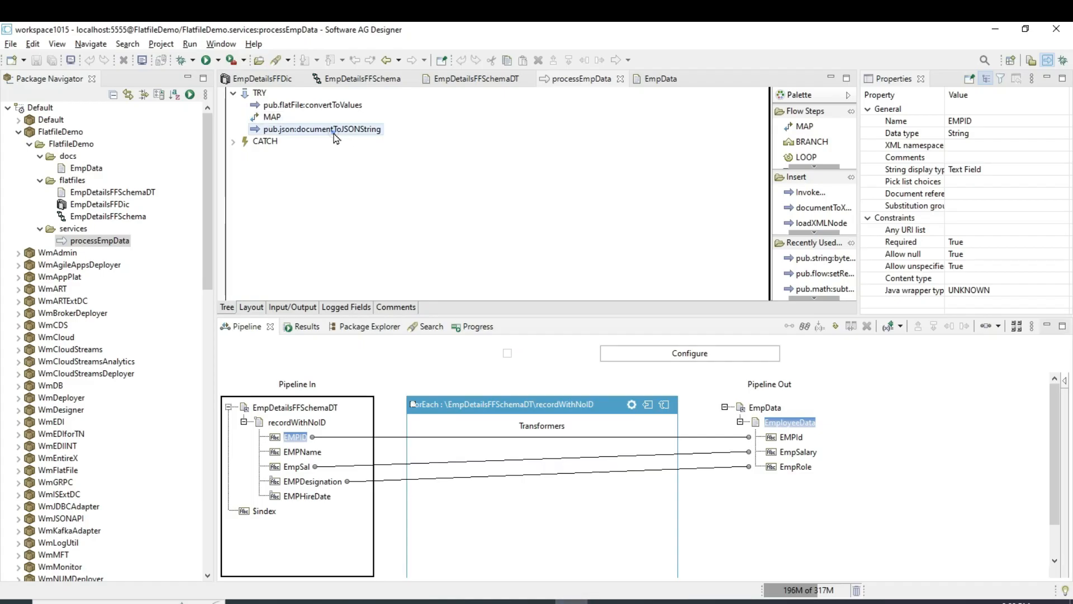
{"action": "key", "text": "alt+Tab"}
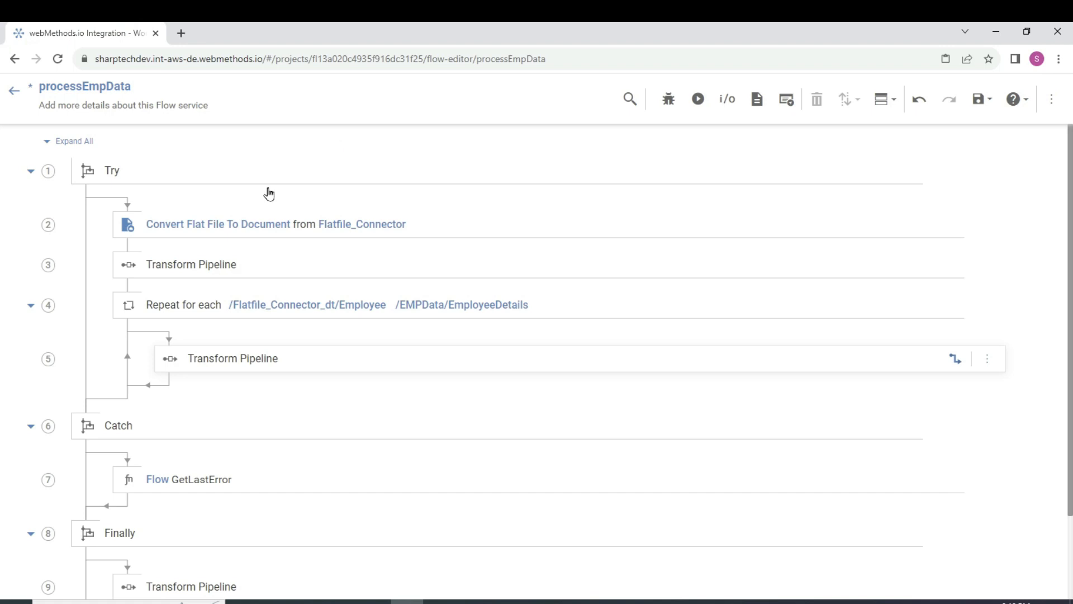
Step: Add a JSON documentToJSONString step after the Repeat loop, inside the Try block
{"action": "left_click", "coordinate": [127, 393]}
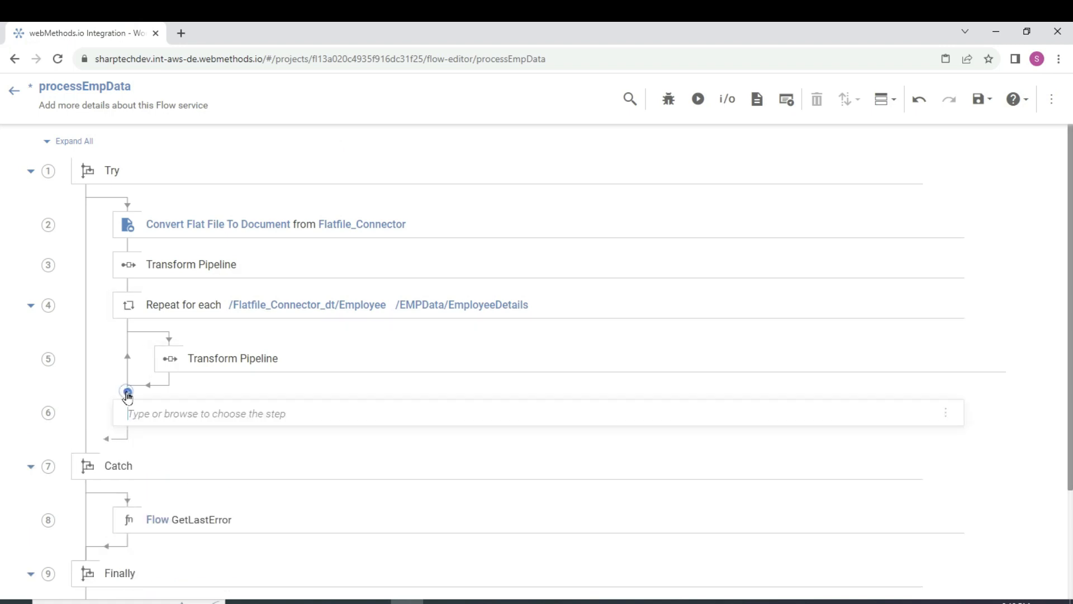
{"action": "left_click", "coordinate": [171, 412]}
{"action": "type", "text": "jso"}
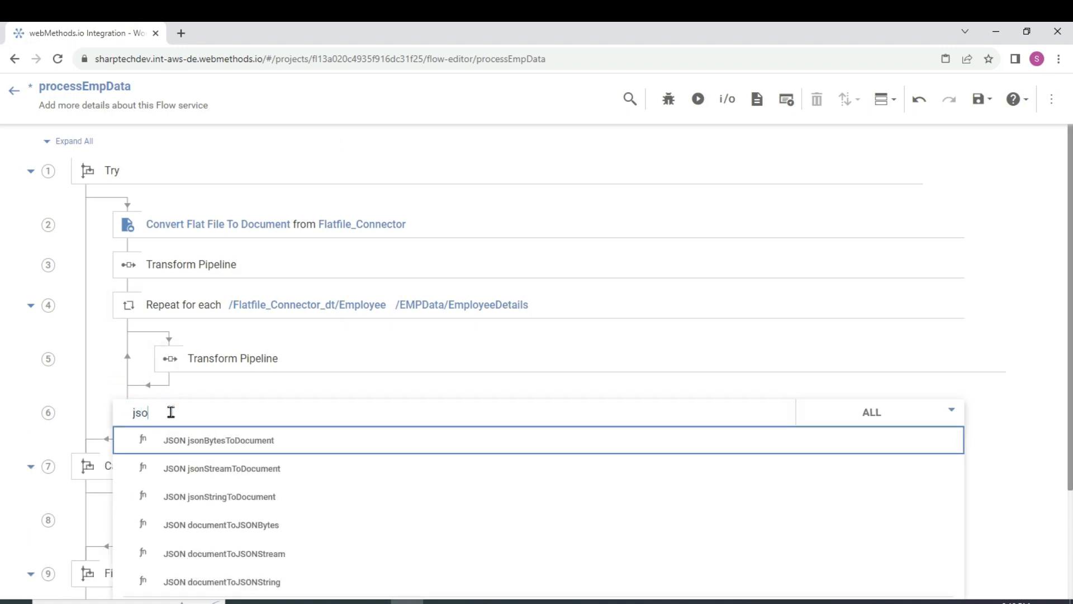
{"action": "type", "text": "n"}
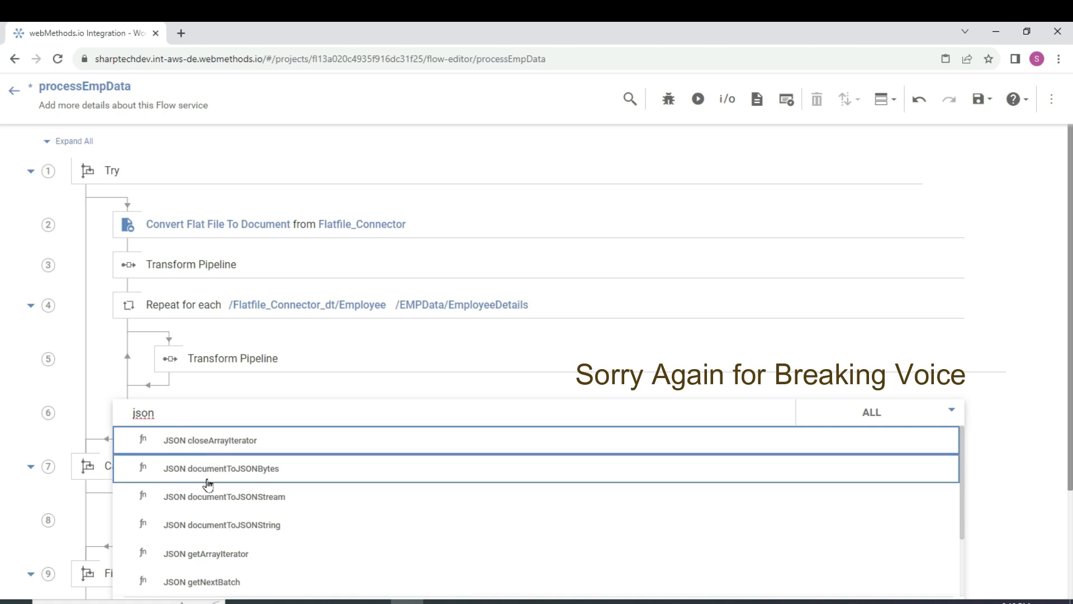
{"action": "left_click", "coordinate": [221, 524]}
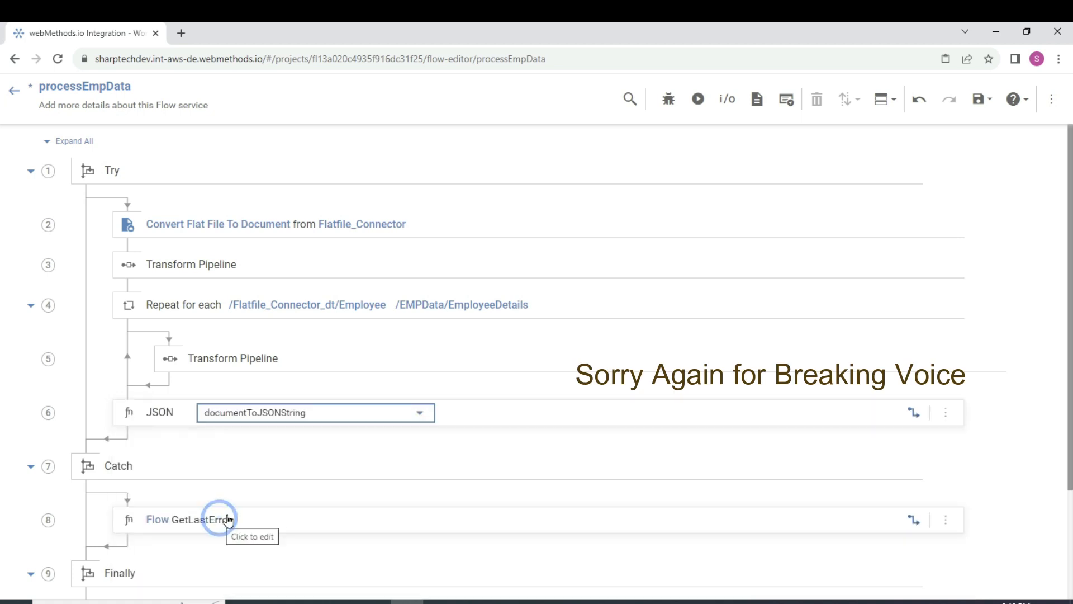
Step: Map EMPData to the document input of documentToJSONString and set prettyPrint to true
{"action": "left_click", "coordinate": [919, 415]}
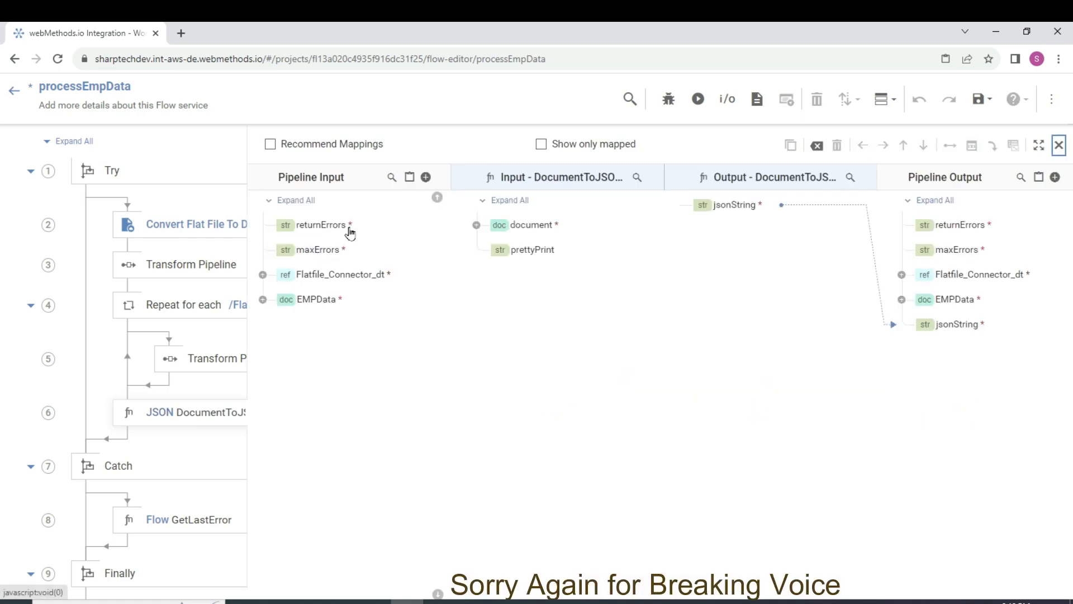
{"action": "left_click", "coordinate": [313, 301]}
{"action": "left_click", "coordinate": [540, 228]}
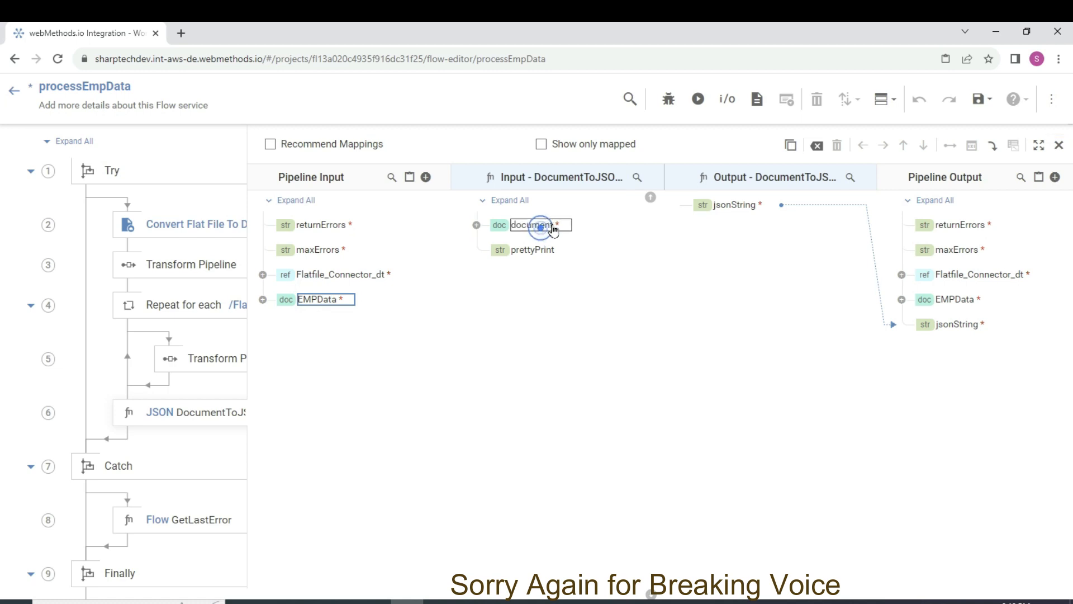
{"action": "left_click", "coordinate": [951, 147]}
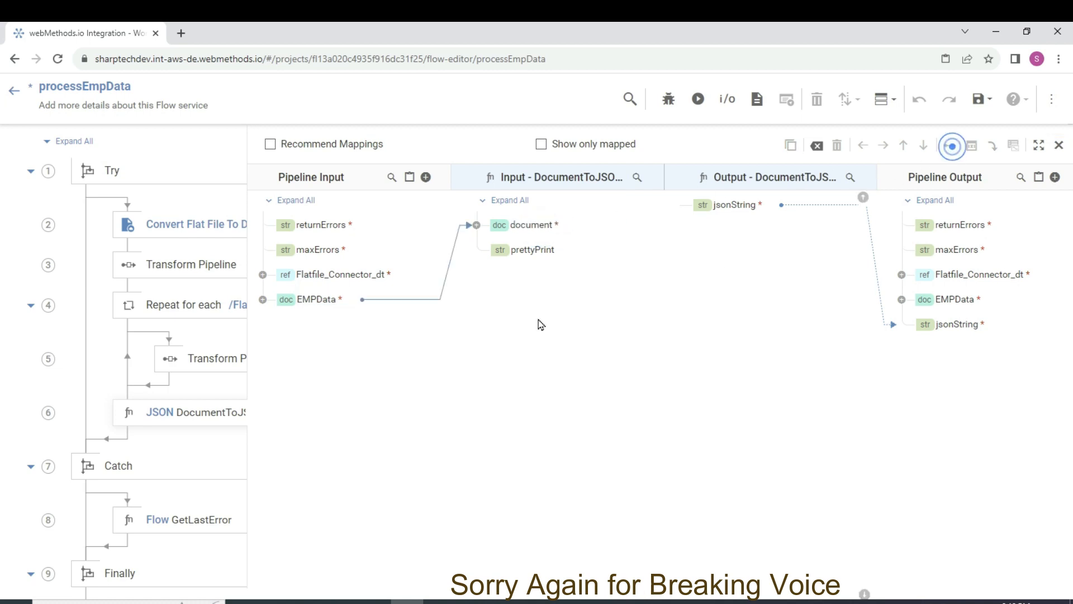
{"action": "double_click", "coordinate": [537, 252]}
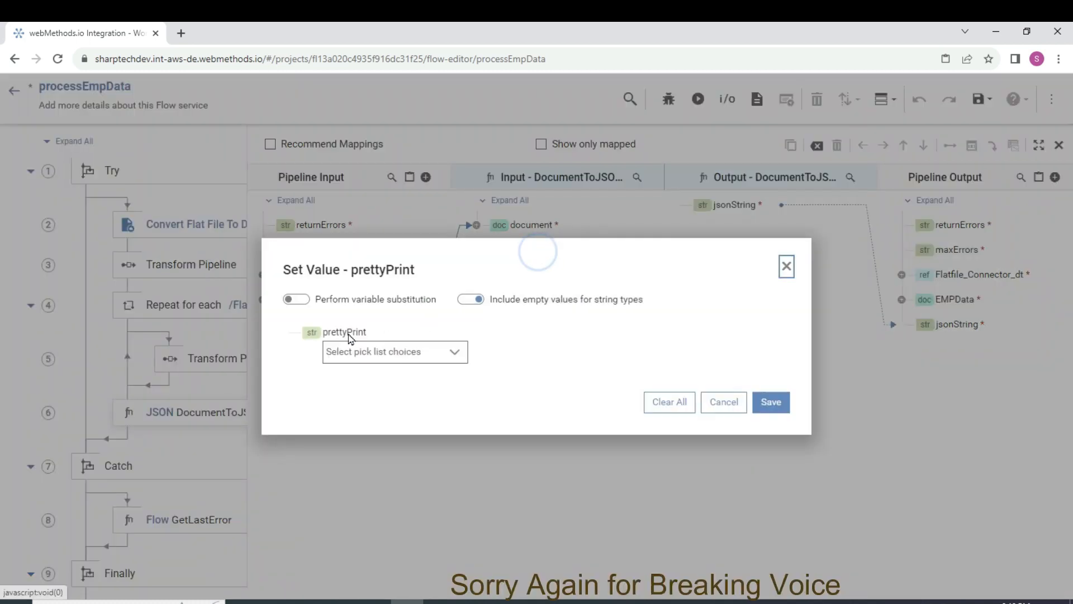
{"action": "left_click", "coordinate": [443, 352]}
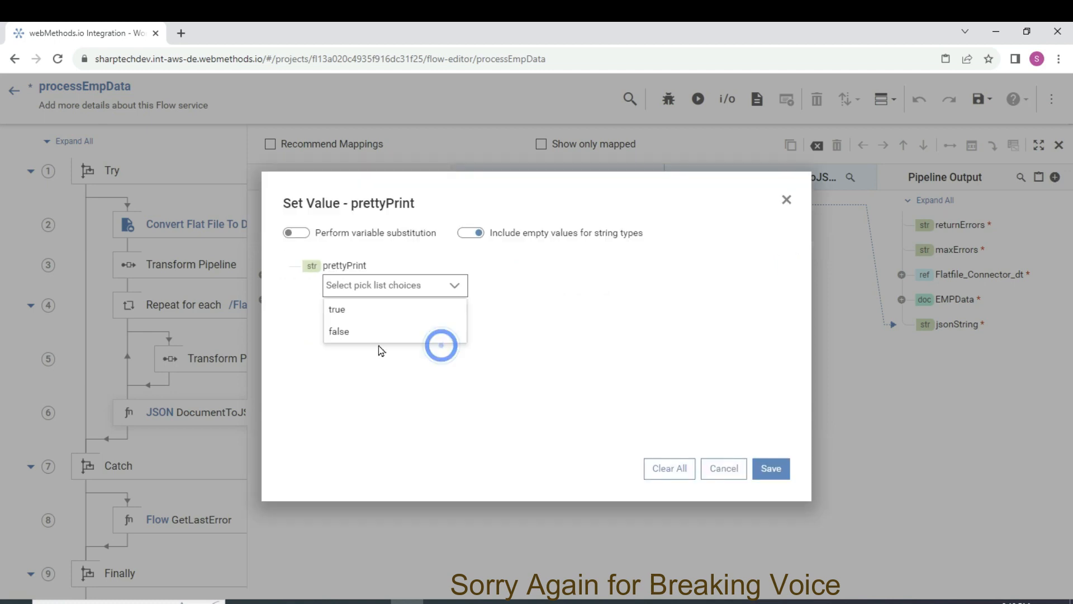
{"action": "left_click", "coordinate": [353, 312]}
{"action": "left_click", "coordinate": [772, 404]}
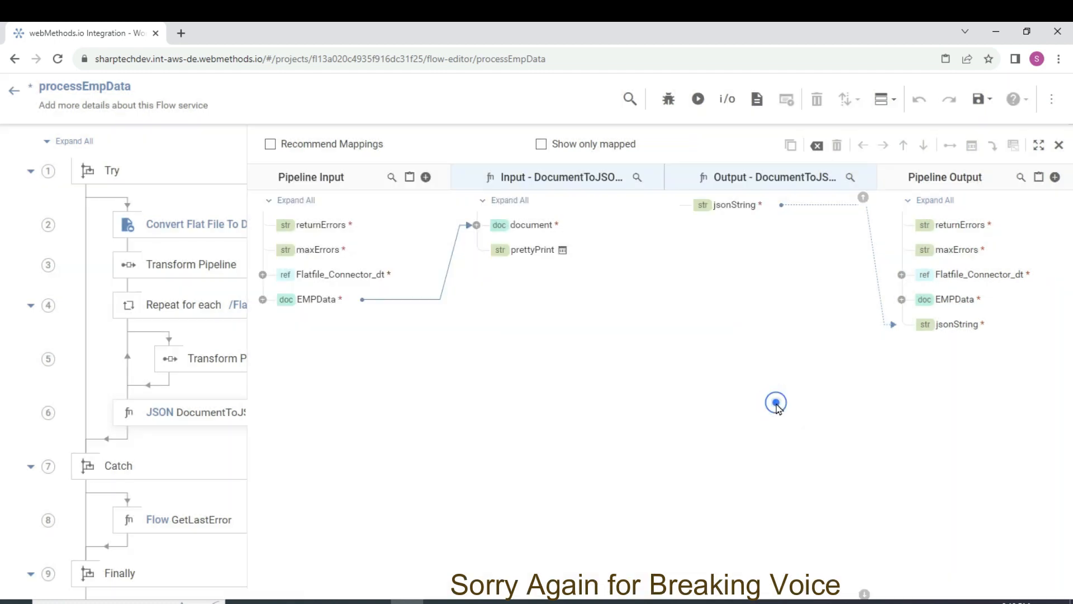
Step: Drop EMPData, Flatfile_Connector_dt, maxErrors and returnErrors from the documentToJSONString step's pipeline output, and save the flow service
{"action": "left_click", "coordinate": [964, 302]}
{"action": "left_click", "coordinate": [992, 146]}
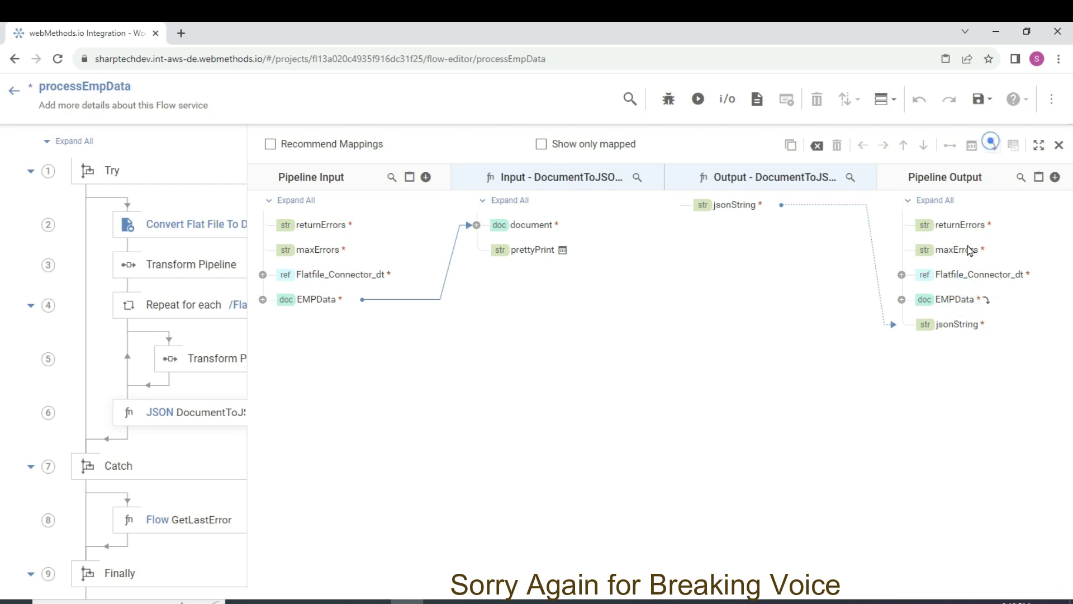
{"action": "left_click", "coordinate": [966, 283]}
{"action": "left_click", "coordinate": [992, 146]}
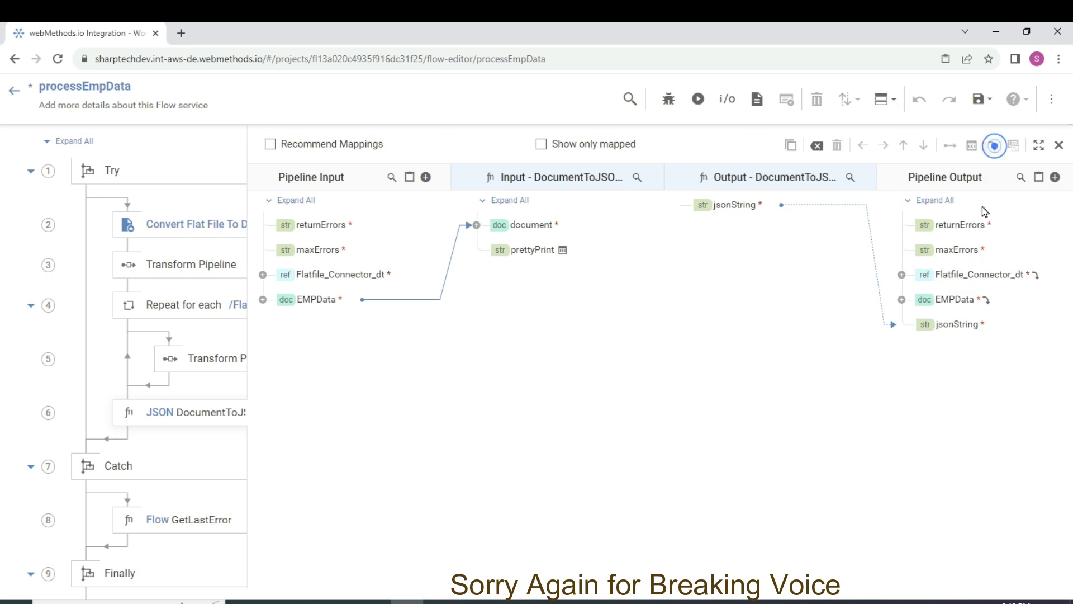
{"action": "left_click", "coordinate": [962, 253]}
{"action": "left_click", "coordinate": [992, 146]}
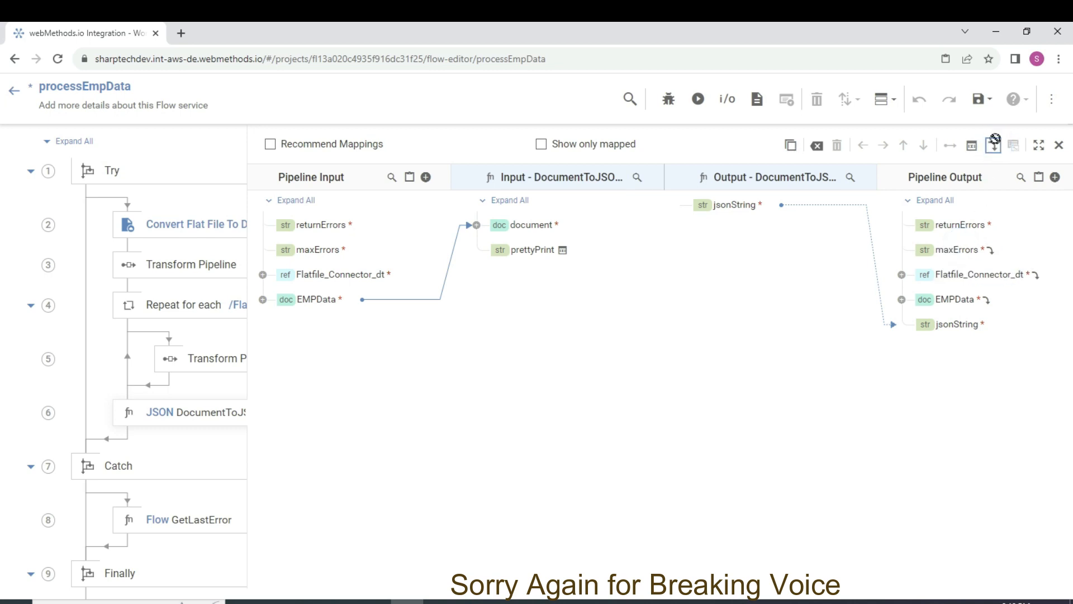
{"action": "left_click", "coordinate": [959, 226]}
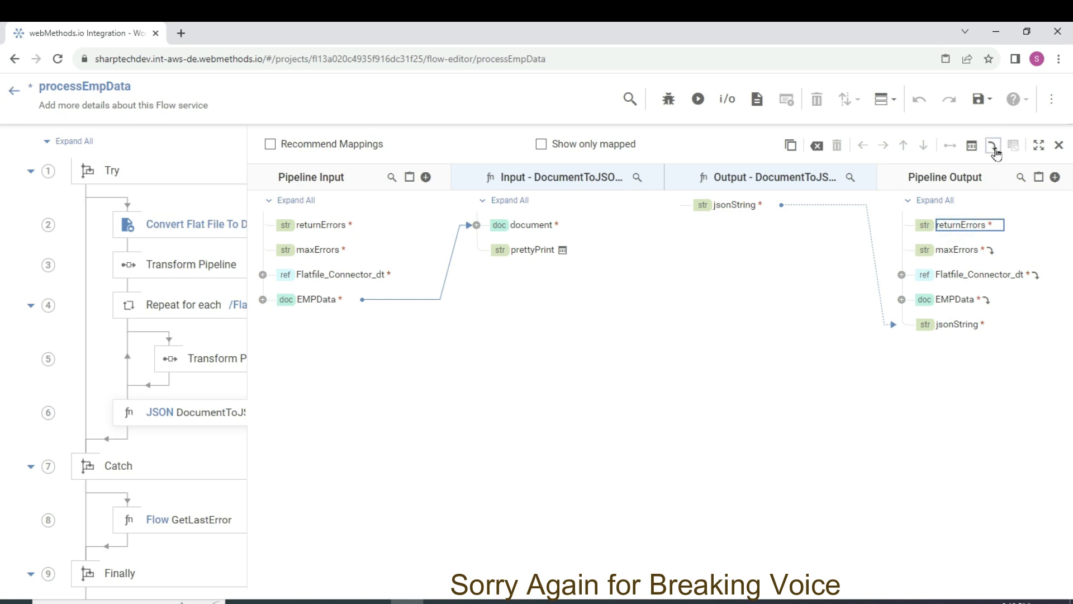
{"action": "left_click", "coordinate": [992, 146]}
{"action": "left_click", "coordinate": [978, 99]}
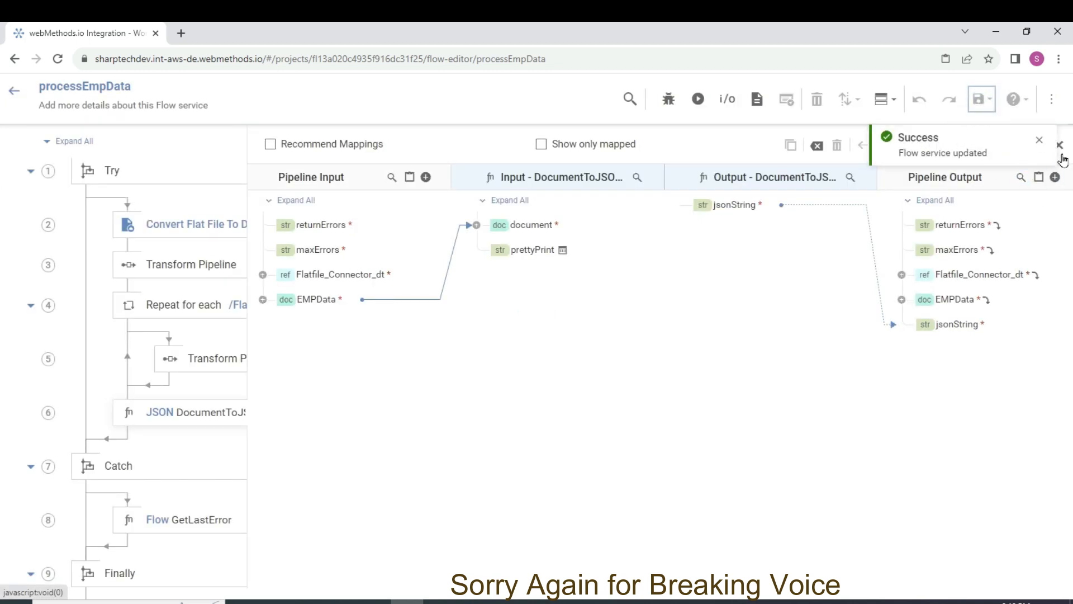
{"action": "left_click", "coordinate": [1058, 144]}
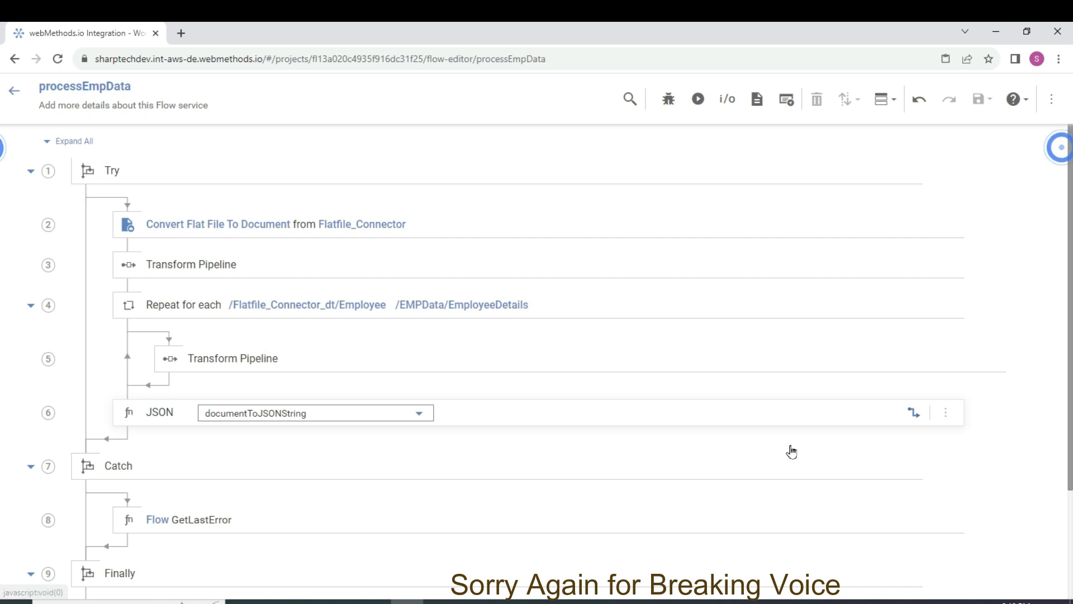
Step: Drop prettyPrint and document from the documentToJSONString step's pipeline output, and save the flow service again
{"action": "left_click", "coordinate": [913, 413]}
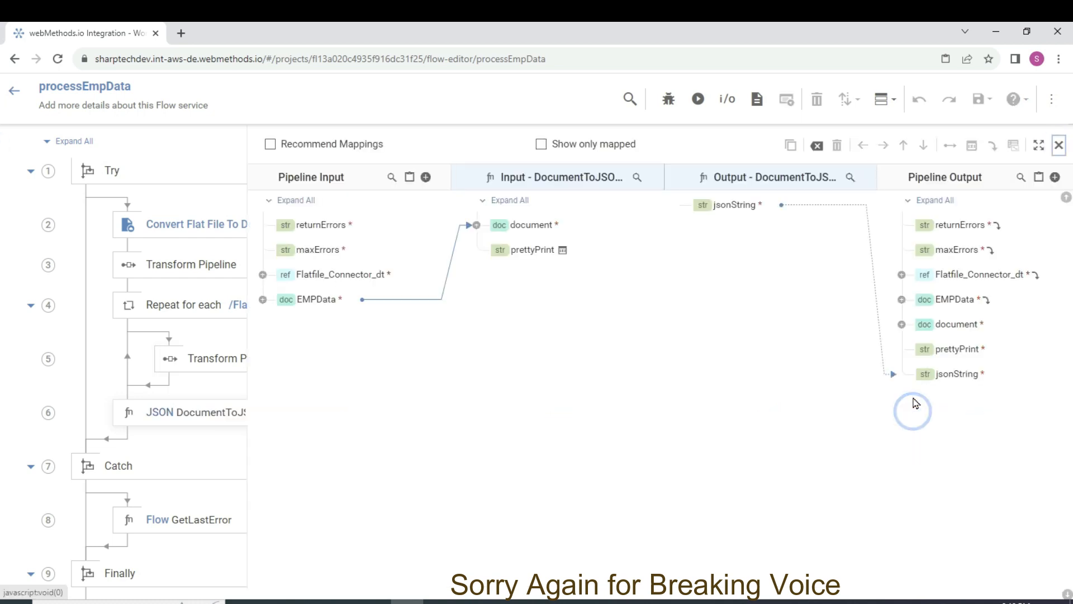
{"action": "left_click", "coordinate": [970, 331]}
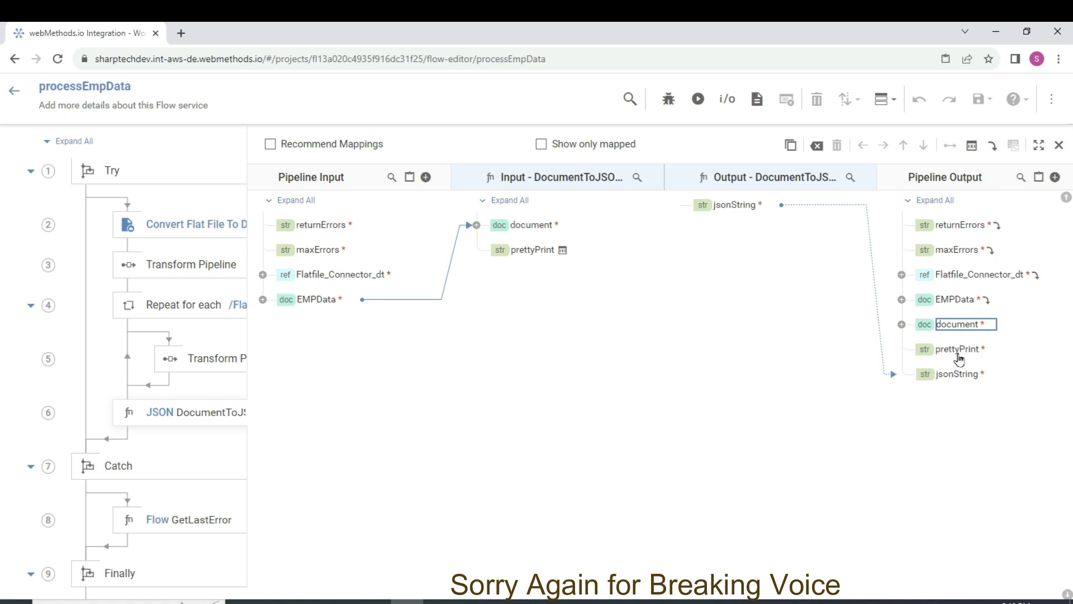
{"action": "left_click", "coordinate": [960, 350]}
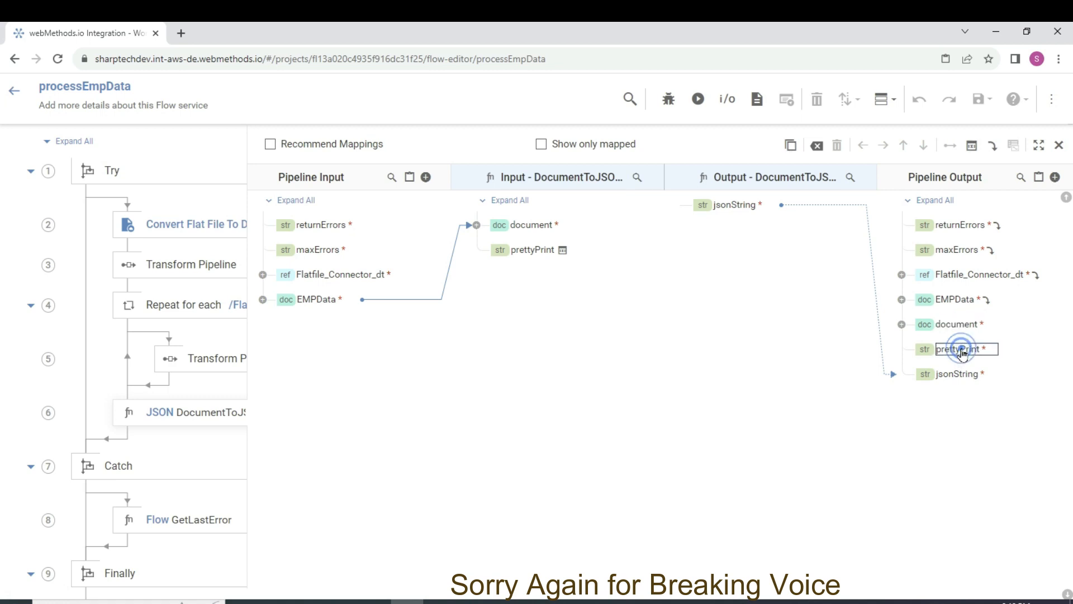
{"action": "left_click", "coordinate": [993, 146]}
{"action": "left_click", "coordinate": [962, 324]}
{"action": "left_click", "coordinate": [995, 150]}
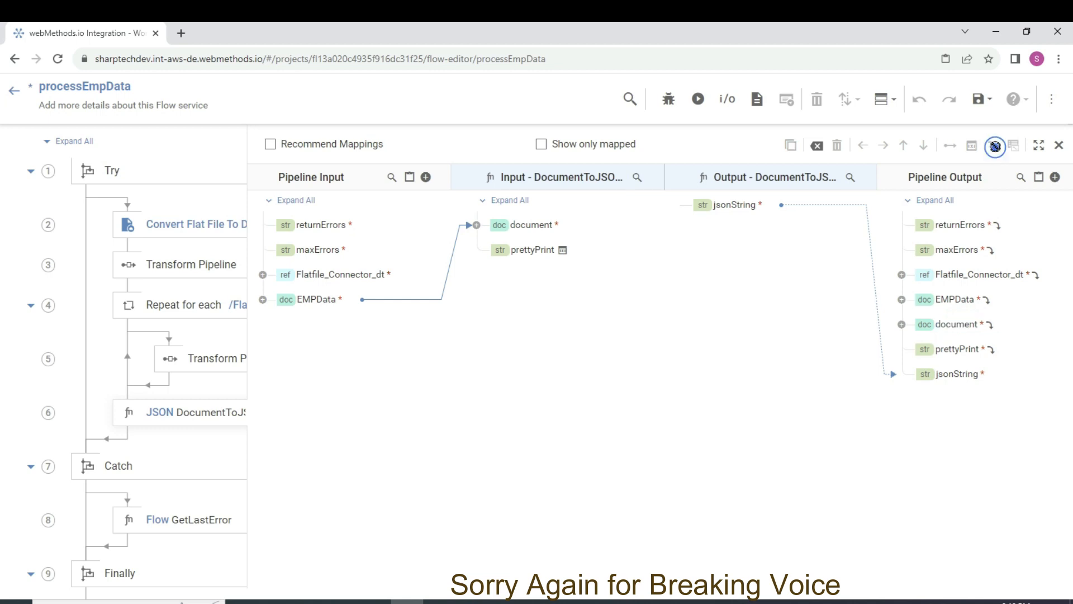
{"action": "left_click", "coordinate": [979, 100]}
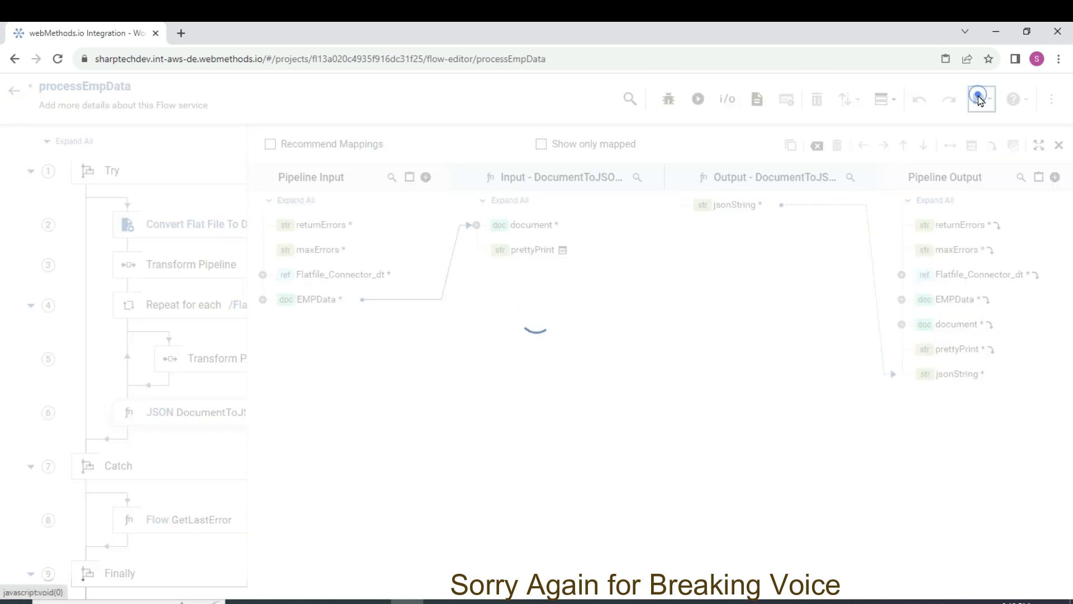
{"action": "left_click", "coordinate": [1058, 145]}
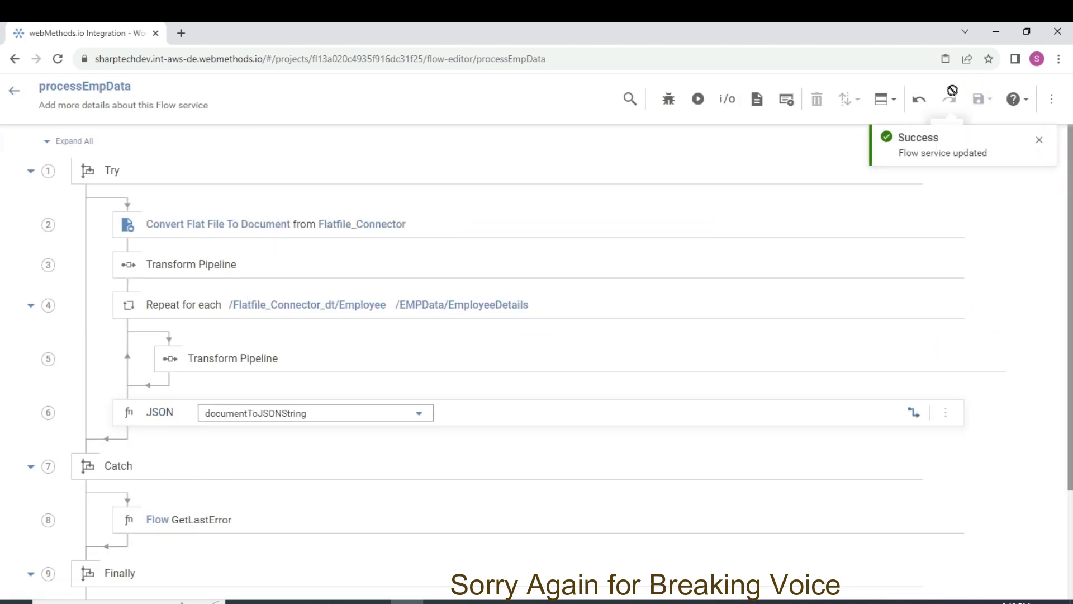
Step: Run the processEmpData flow service, review the jsonString output, and close the run results
{"action": "left_click", "coordinate": [696, 105]}
{"action": "left_click", "coordinate": [975, 423]}
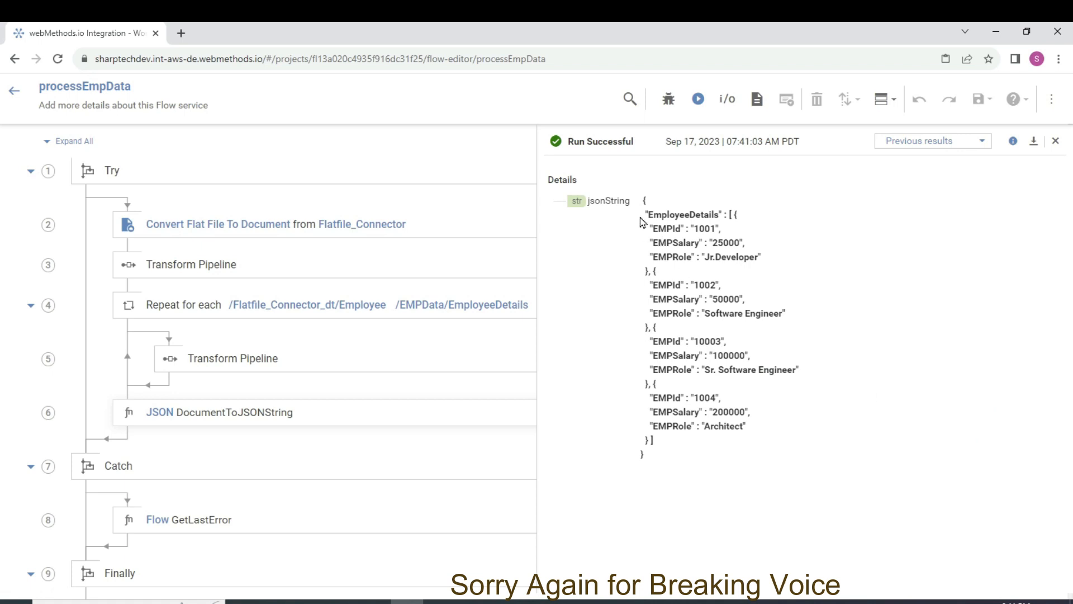
{"action": "left_click_drag", "start_coordinate": [645, 204], "coordinate": [704, 450]}
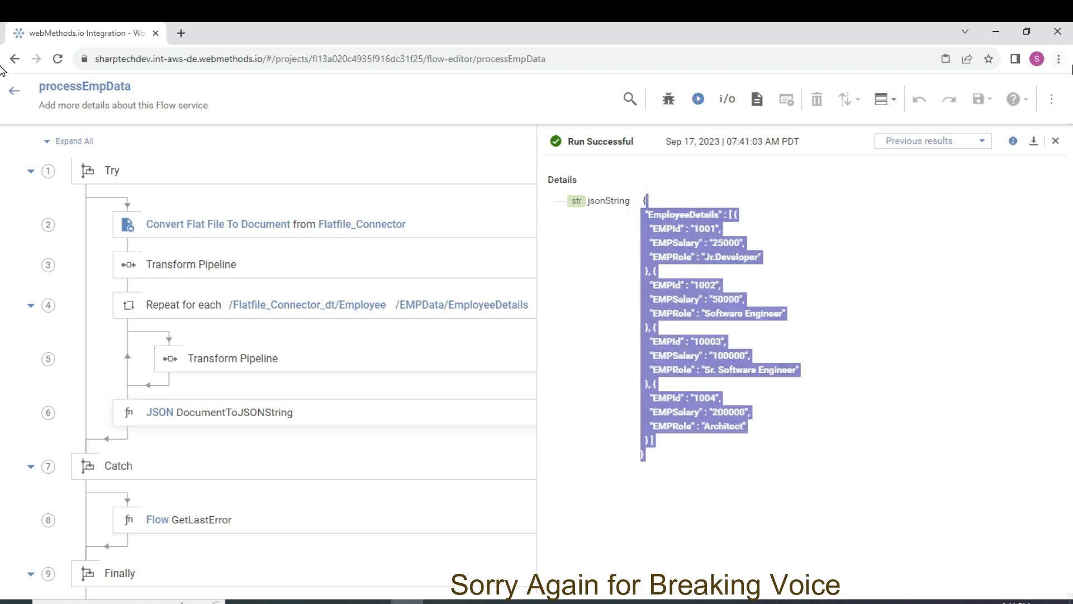
{"action": "left_click", "coordinate": [1055, 134]}
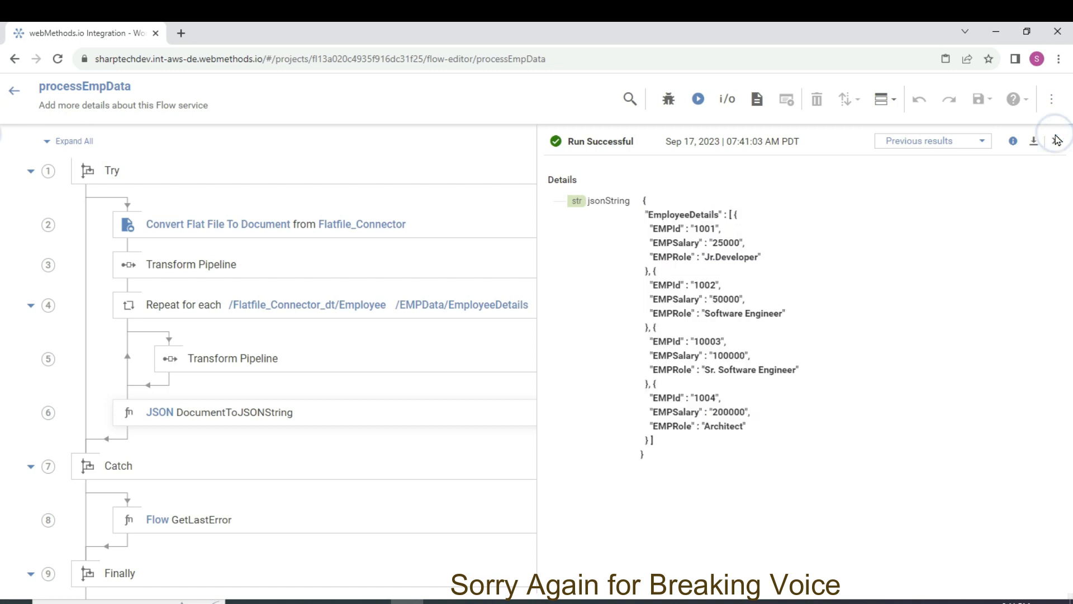
{"action": "left_click", "coordinate": [1056, 143]}
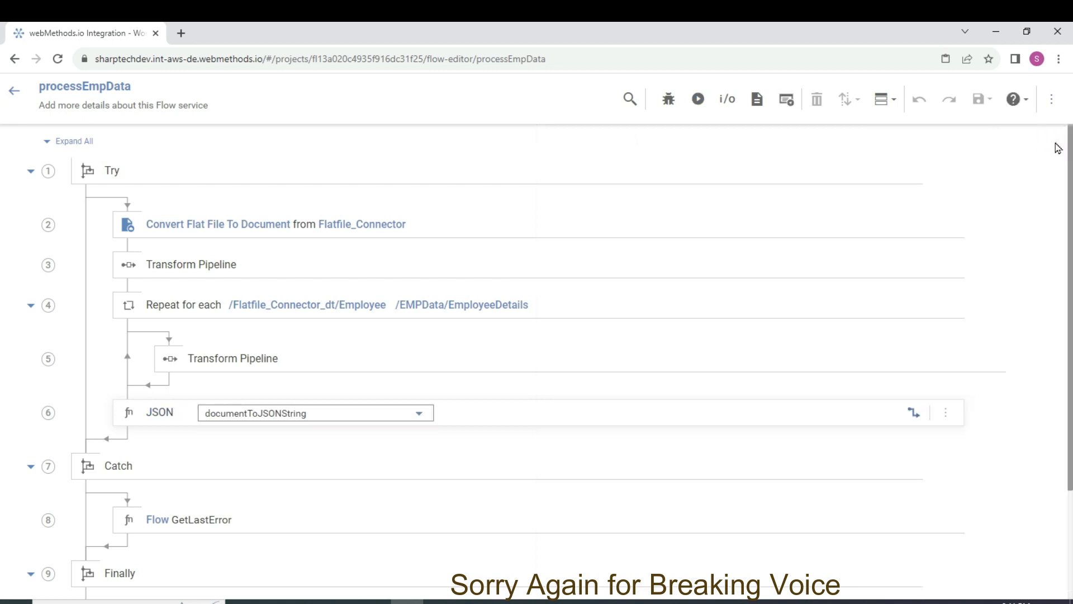